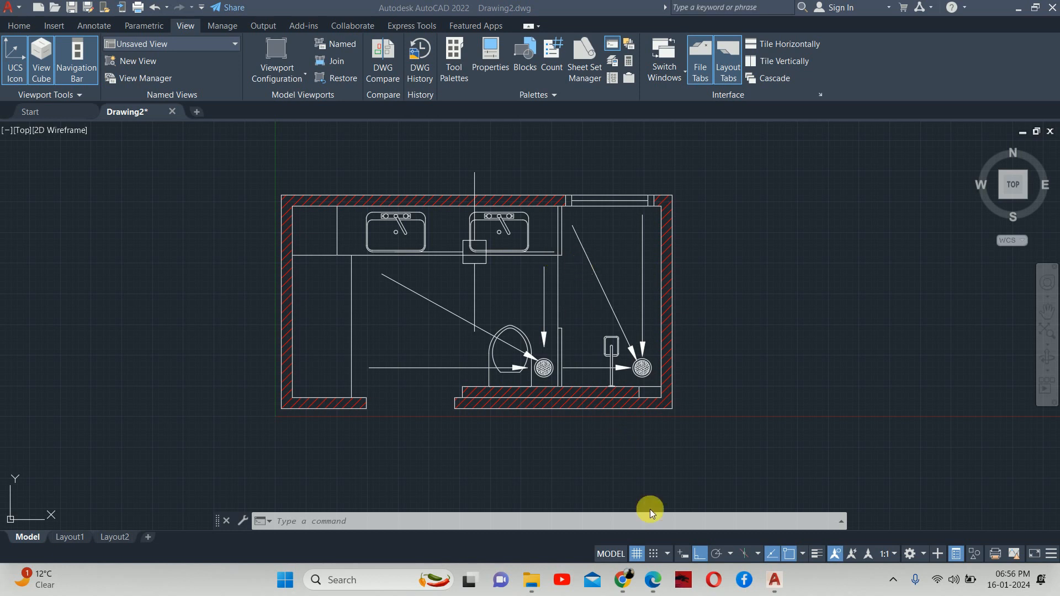
- Review the D_S_E_T layer naming rule in AutoCAD Notes.pdf in the browser, and return to the AutoCAD drawing
click(652, 578)
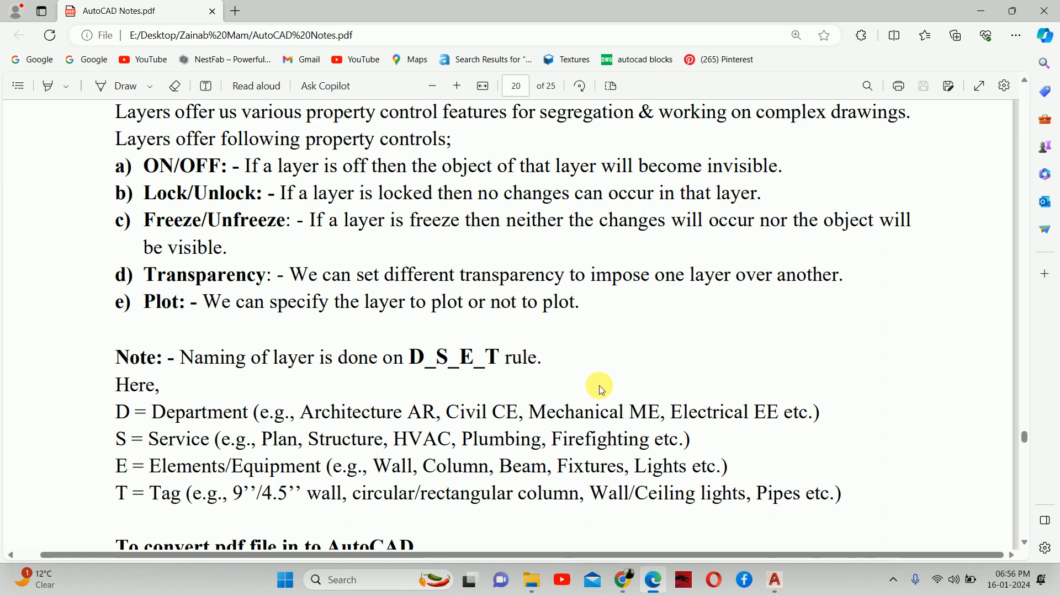
scroll(589, 372, down, 3)
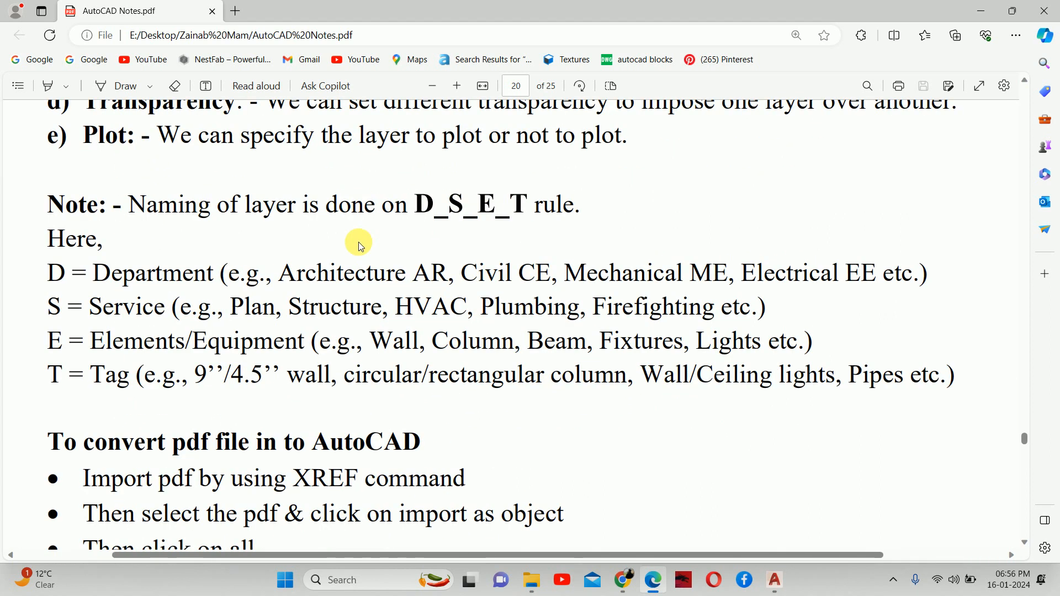
ctrl+scroll(359, 242, up, 2)
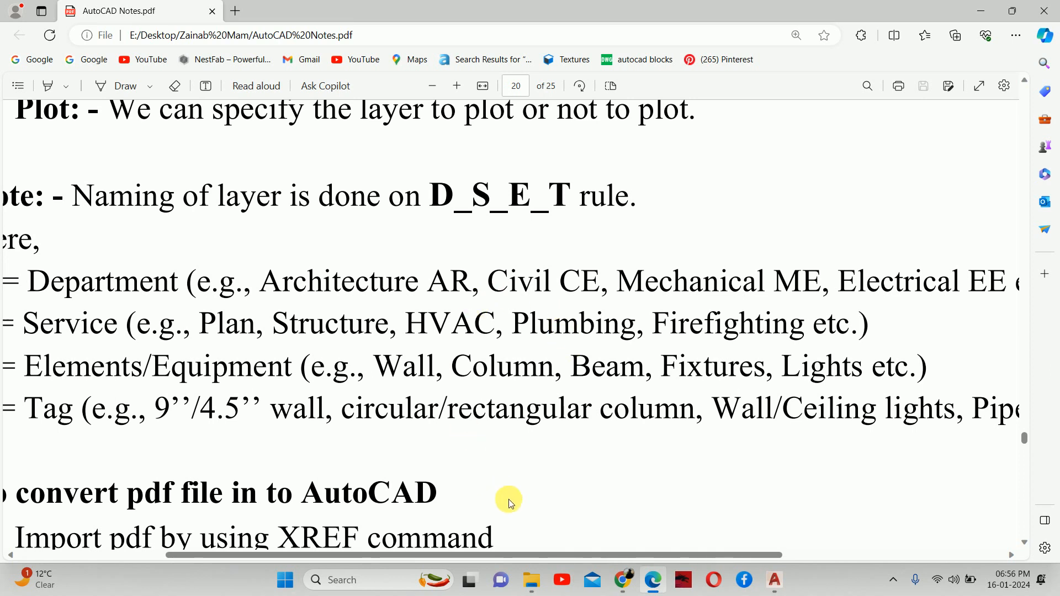
drag(515, 557, 419, 562)
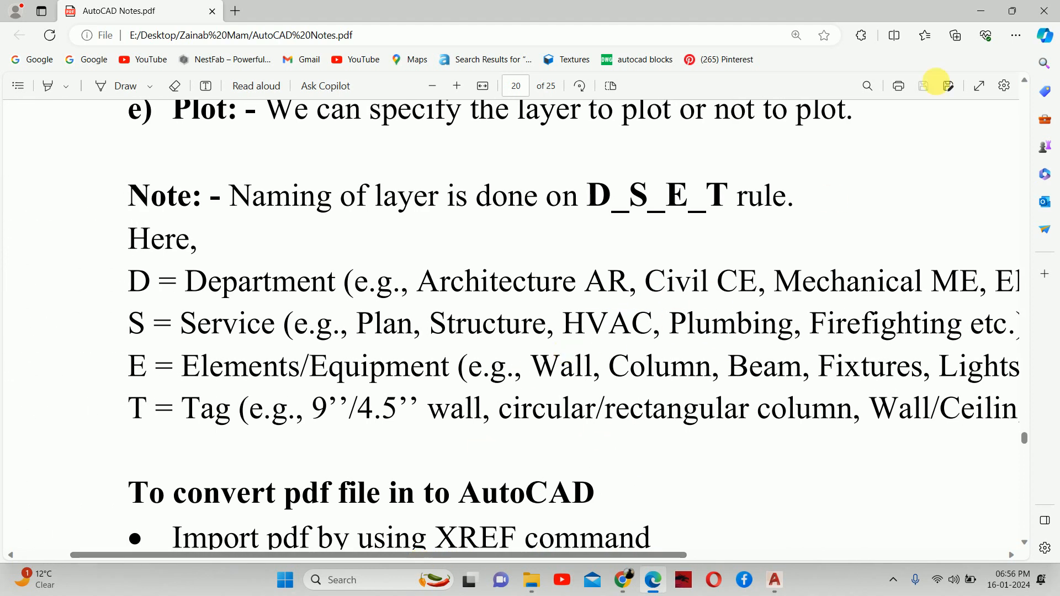
click(983, 12)
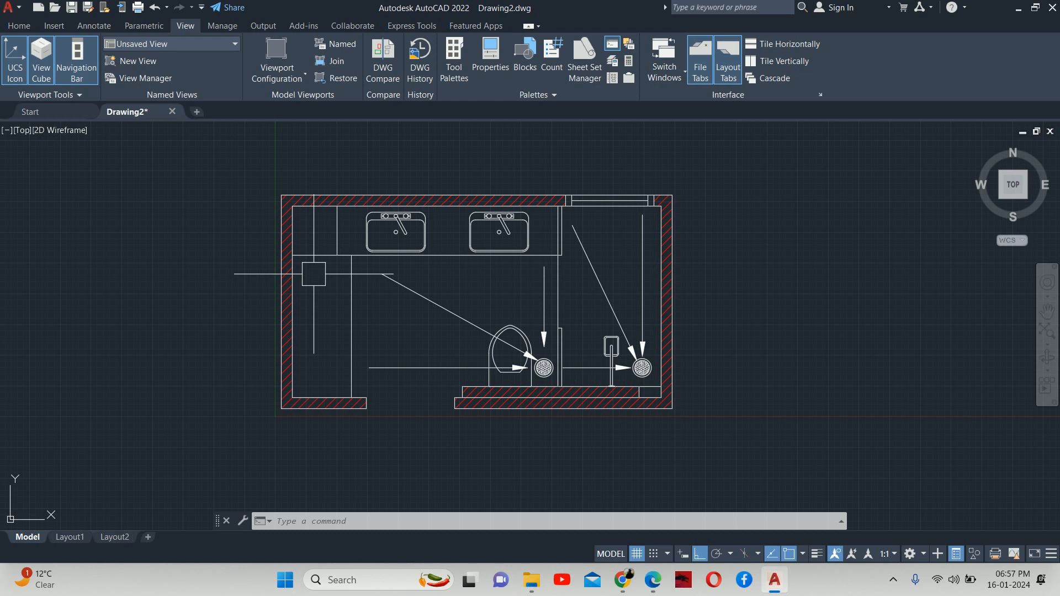
- Open the Layer Properties Manager and examine the plot settings of layers 0 and Defpoints
text(la)
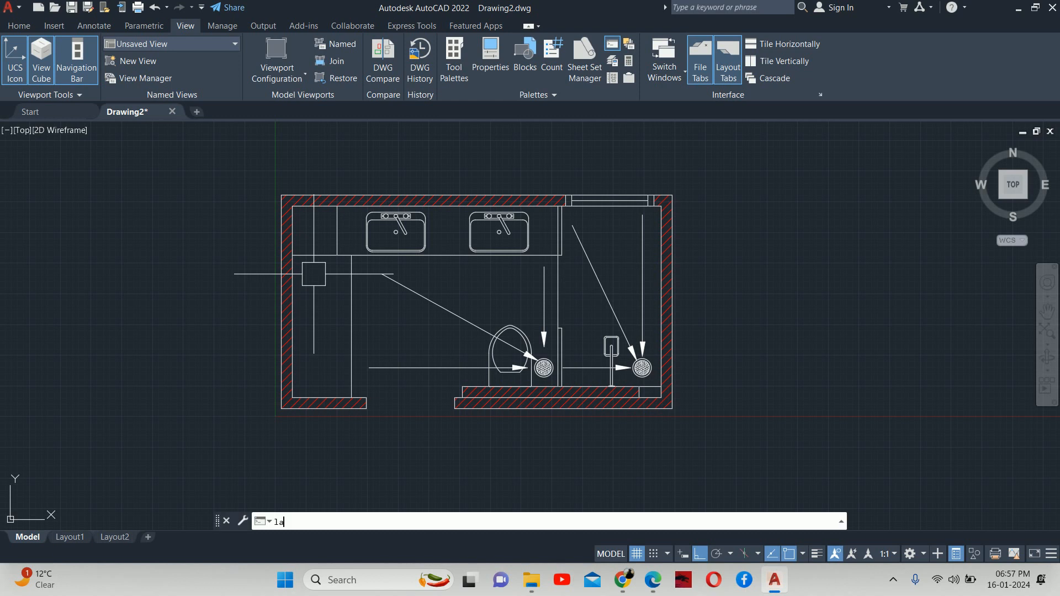
key(Return)
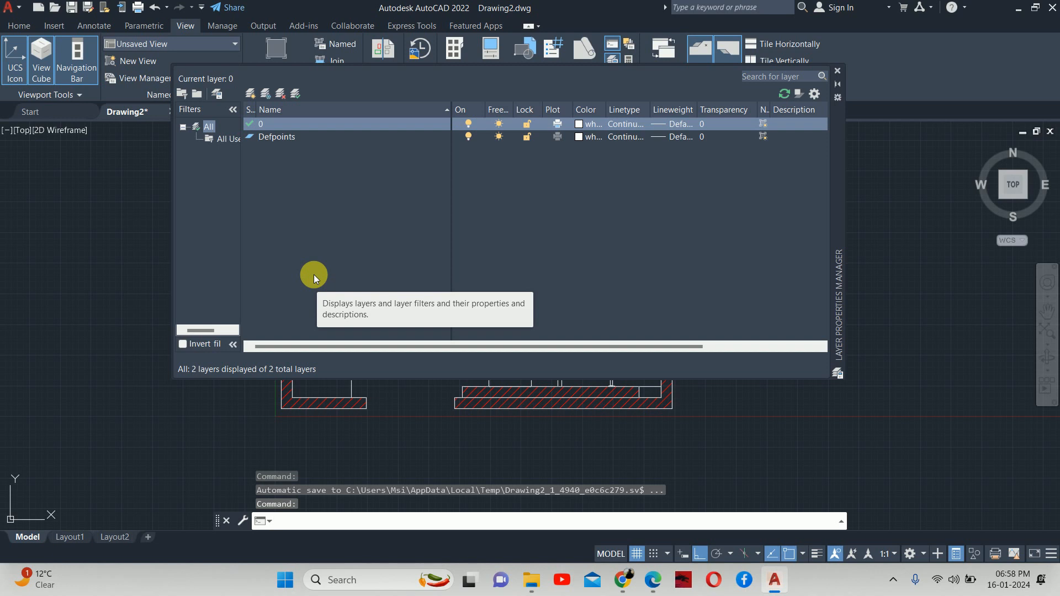
click(556, 123)
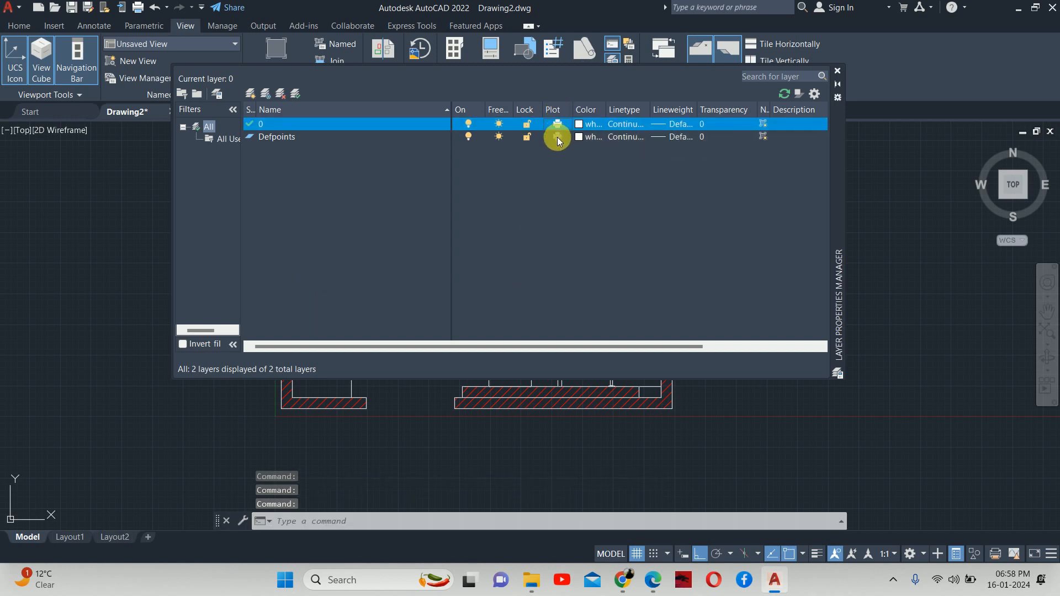
click(558, 138)
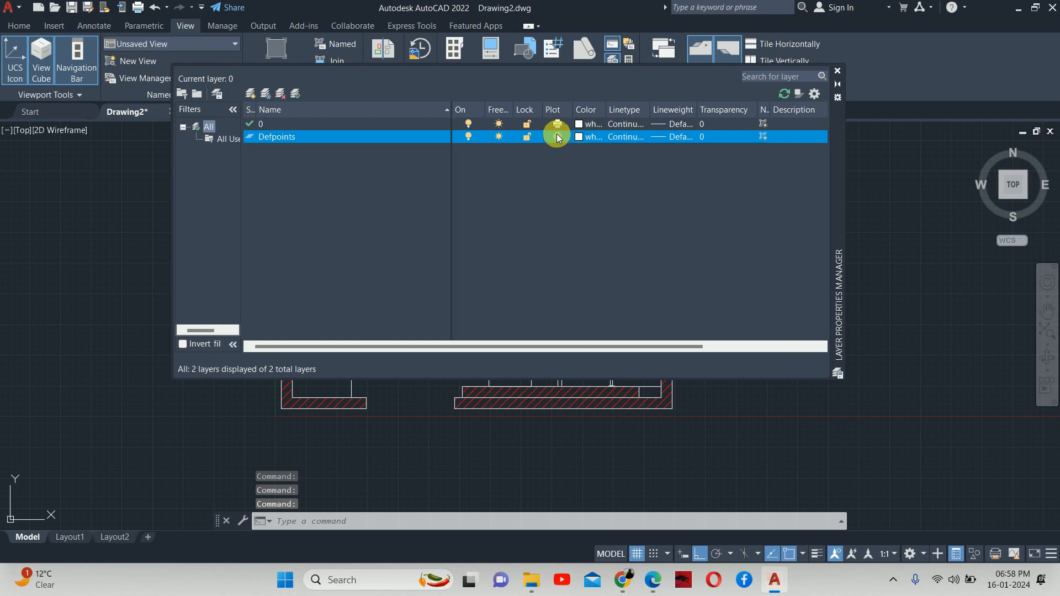
click(375, 128)
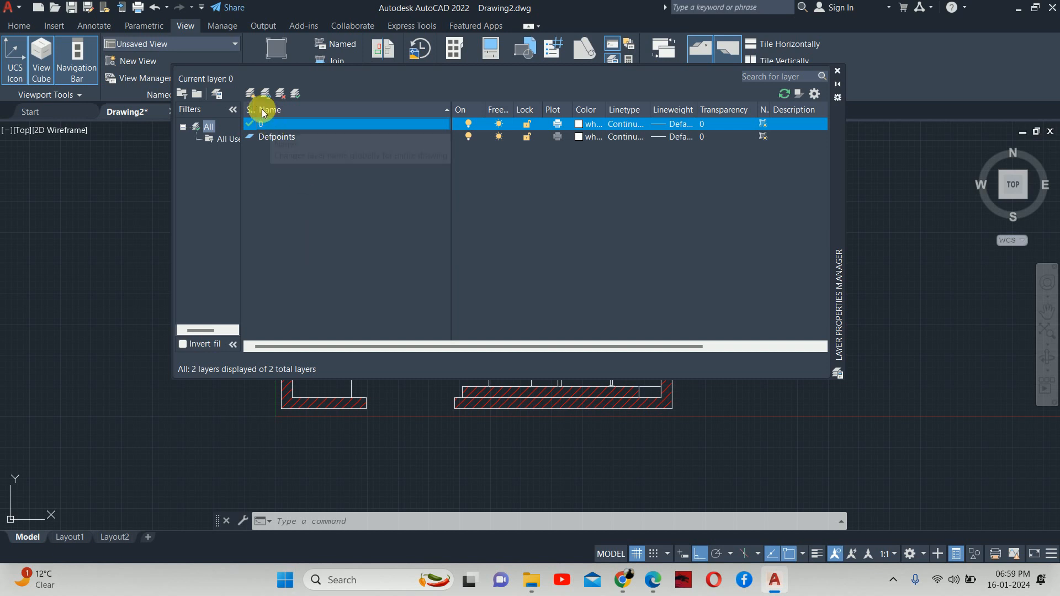
- Create a new layer and name it AR-PLAN-WALL-PARTITION WALL
click(251, 95)
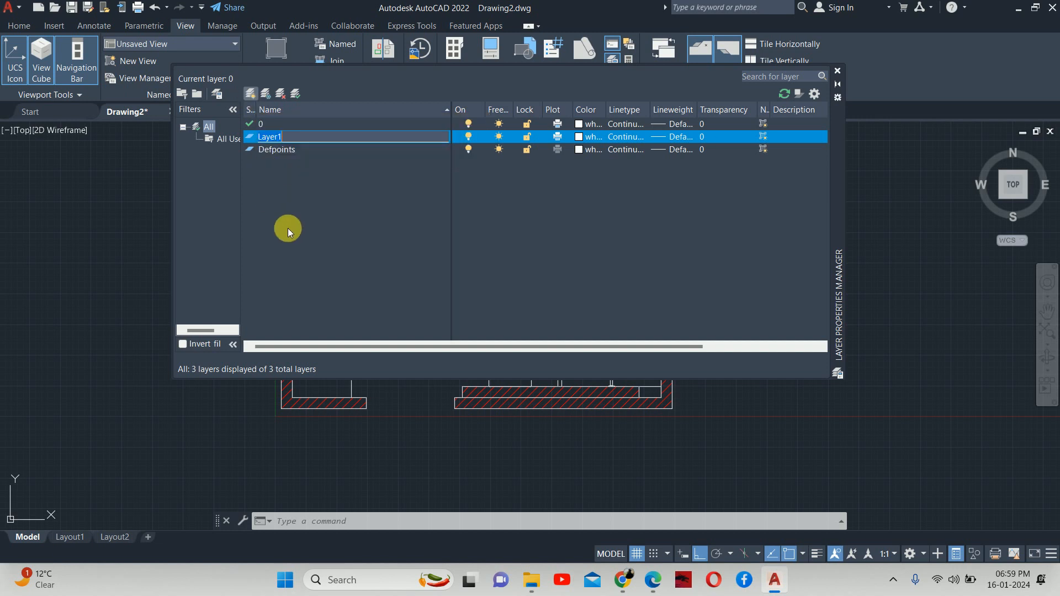
click(319, 228)
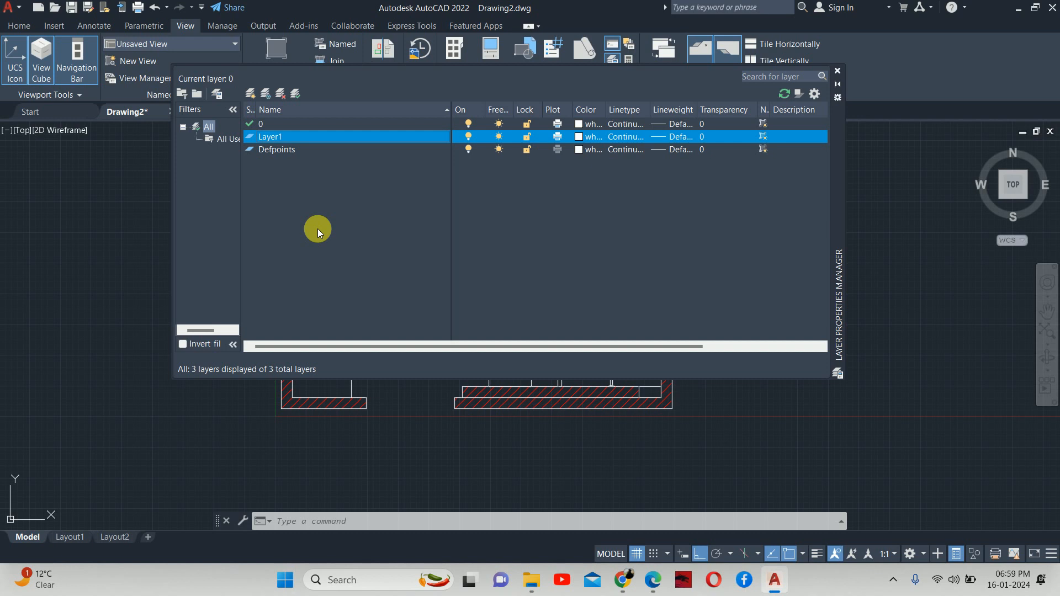
right_click(292, 138)
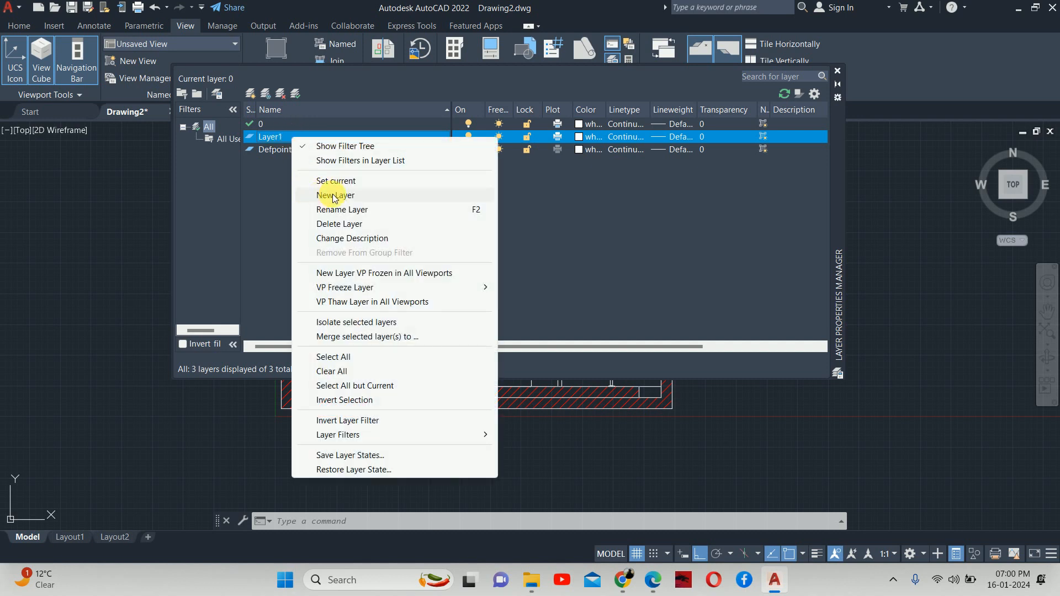
click(338, 211)
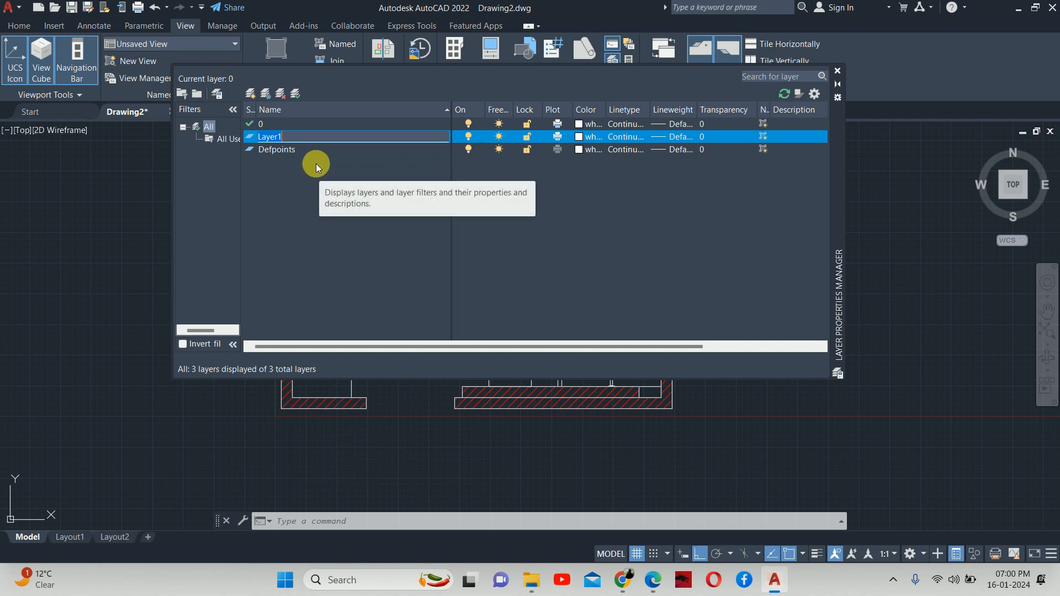
text(AR-)
text(PLAN-)
text(WALL)
text(-PARTITION WALL)
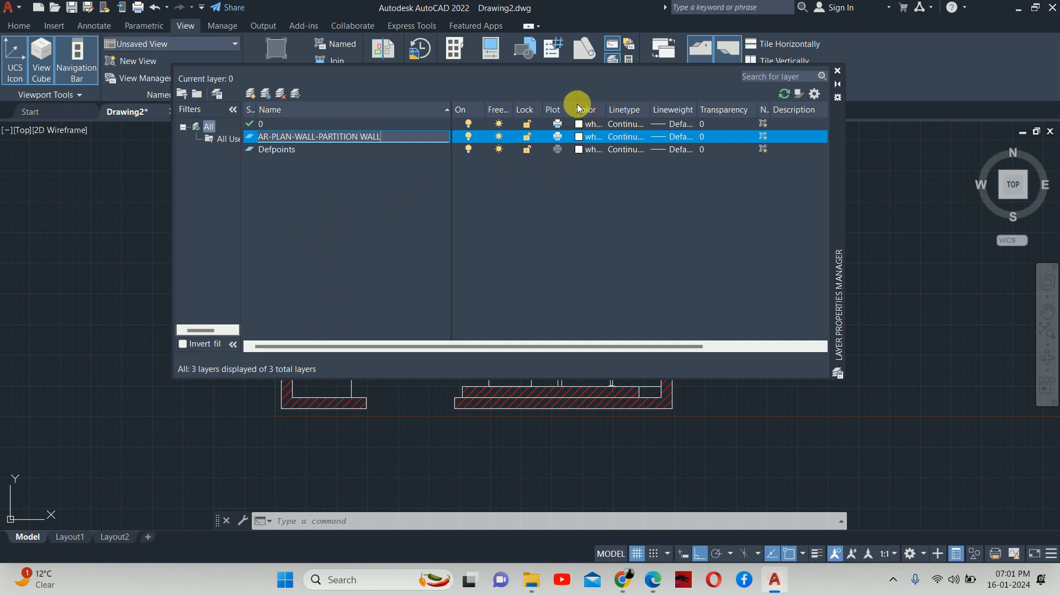
- Set the color of the AR-PLAN-WALL-PARTITION WALL layer to blue
click(580, 138)
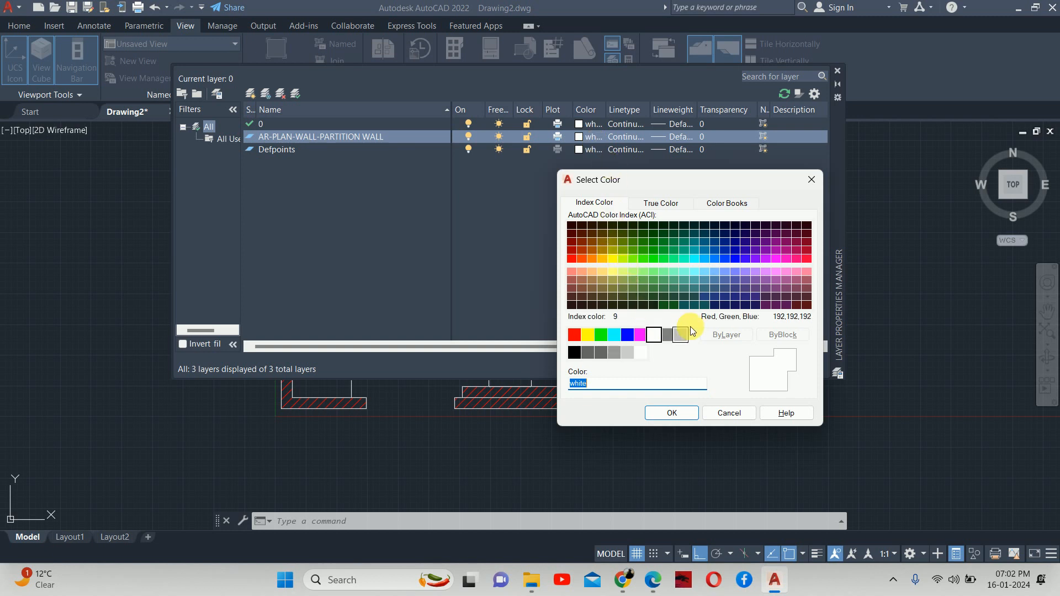
click(725, 258)
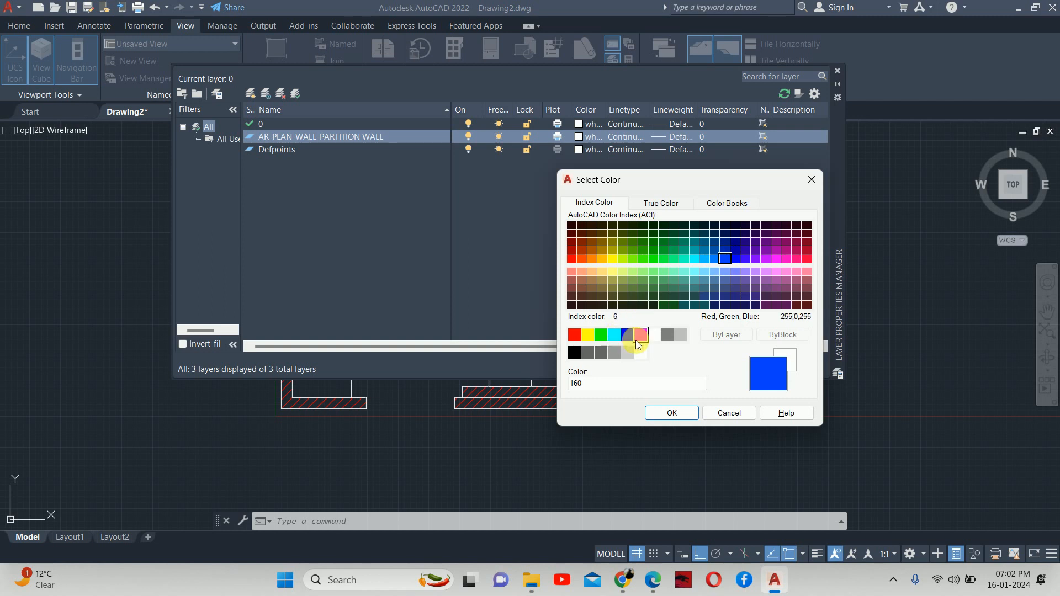
click(628, 337)
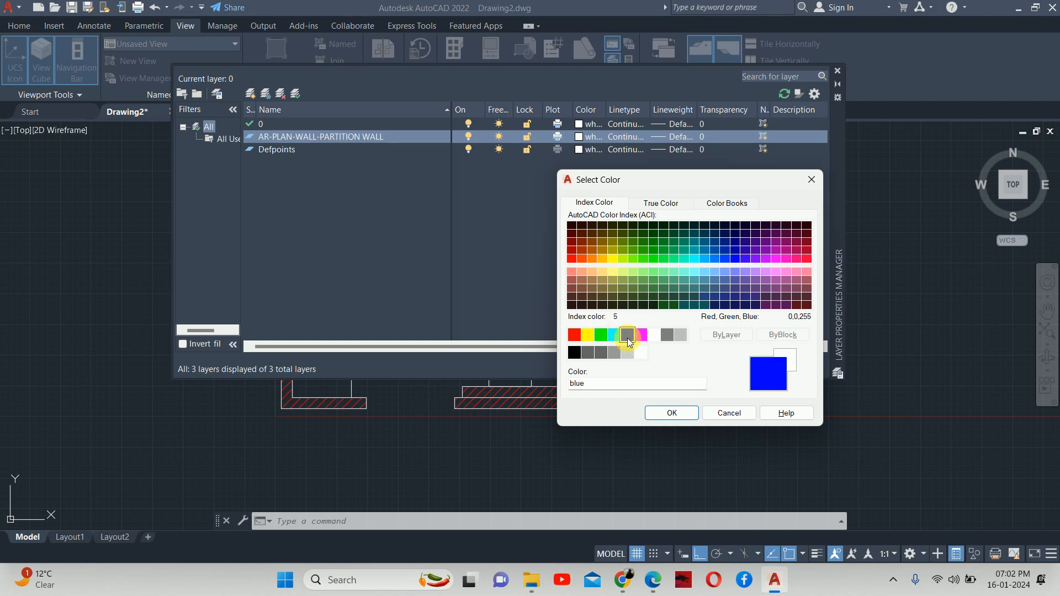
click(671, 411)
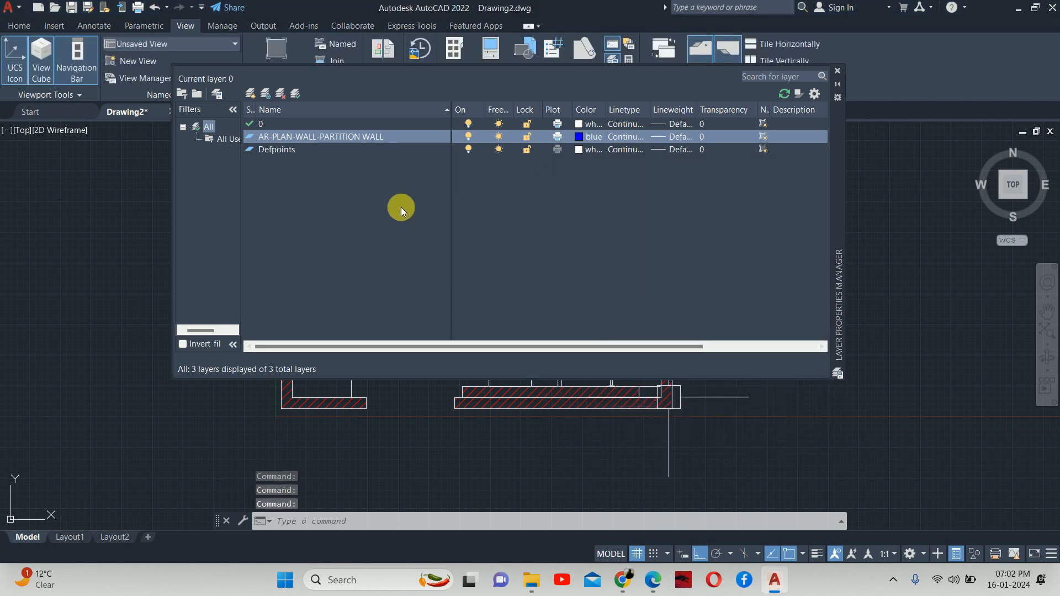
- Make AR-PLAN-WALL-PARTITION WALL the current layer, close the layer manager and check the current layer in the drawing
double_click(296, 137)
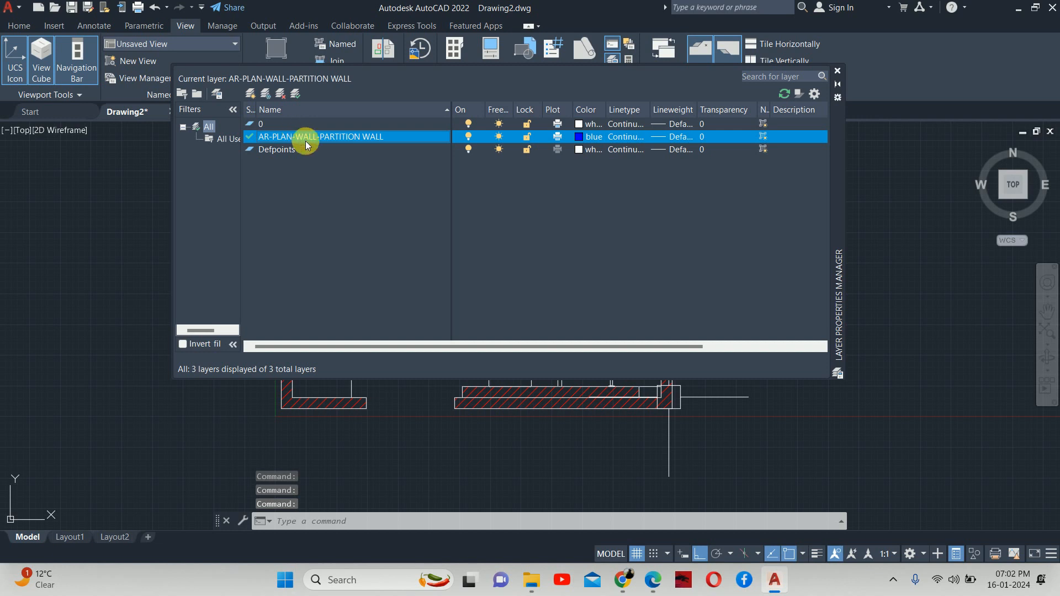
click(838, 73)
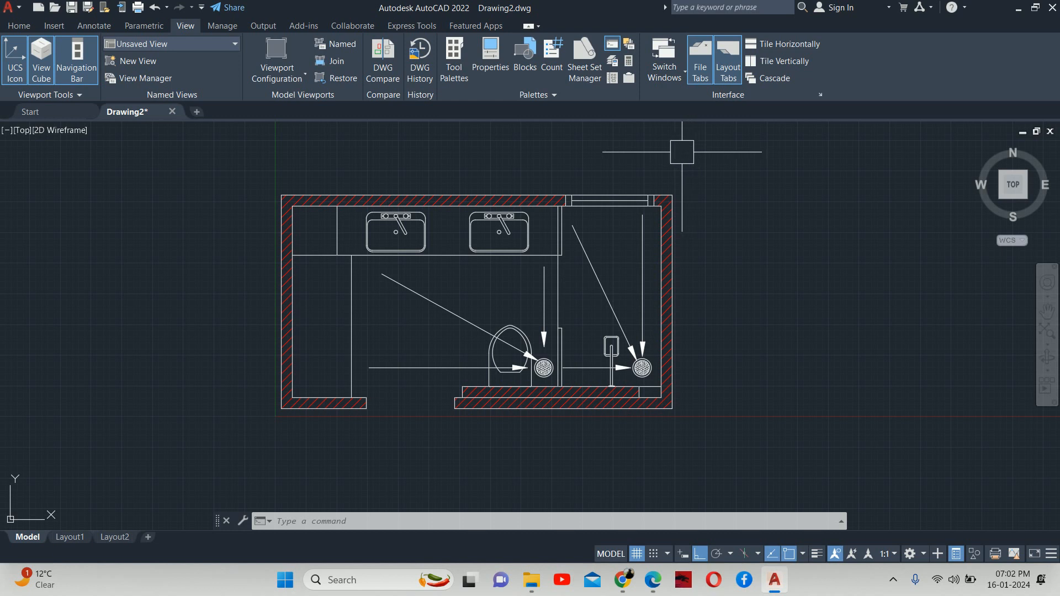
scroll(685, 194, down, 2)
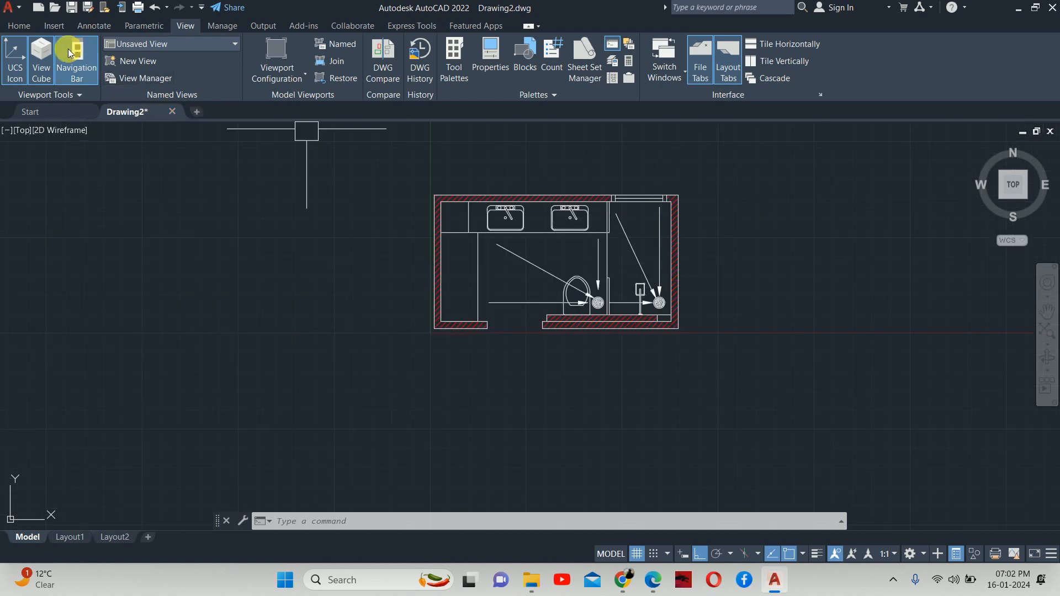
click(20, 26)
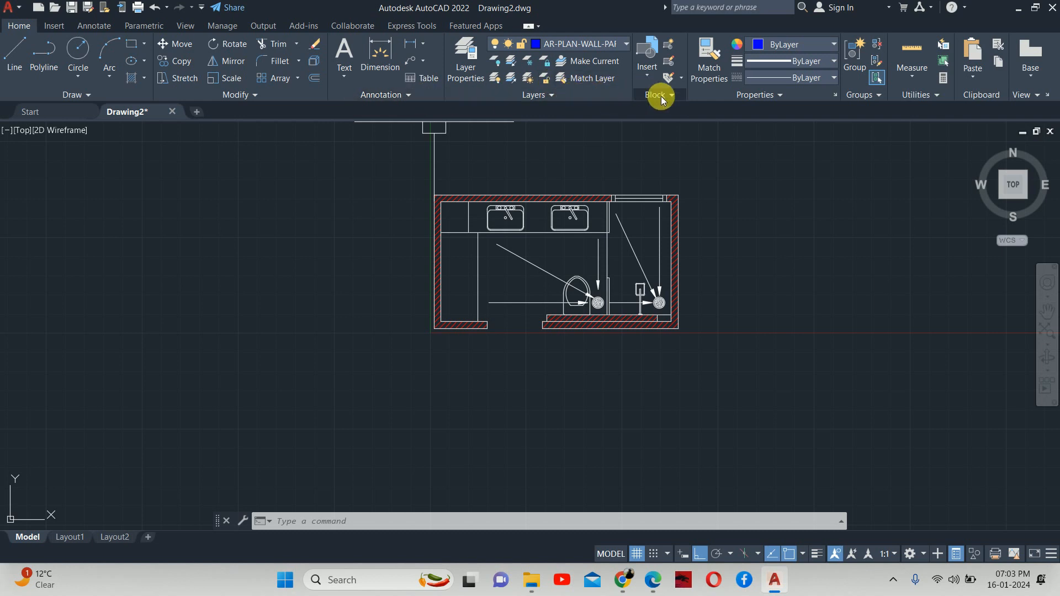
click(607, 47)
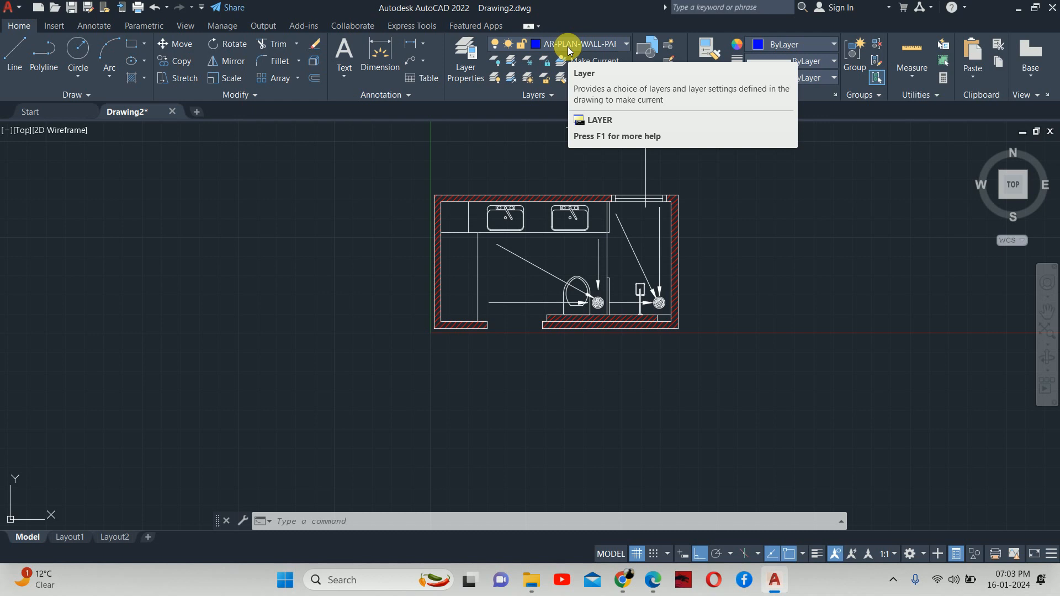
- Draw a horizontal line with a connected vertical line going down in the empty area left of the floor plan
text(l)
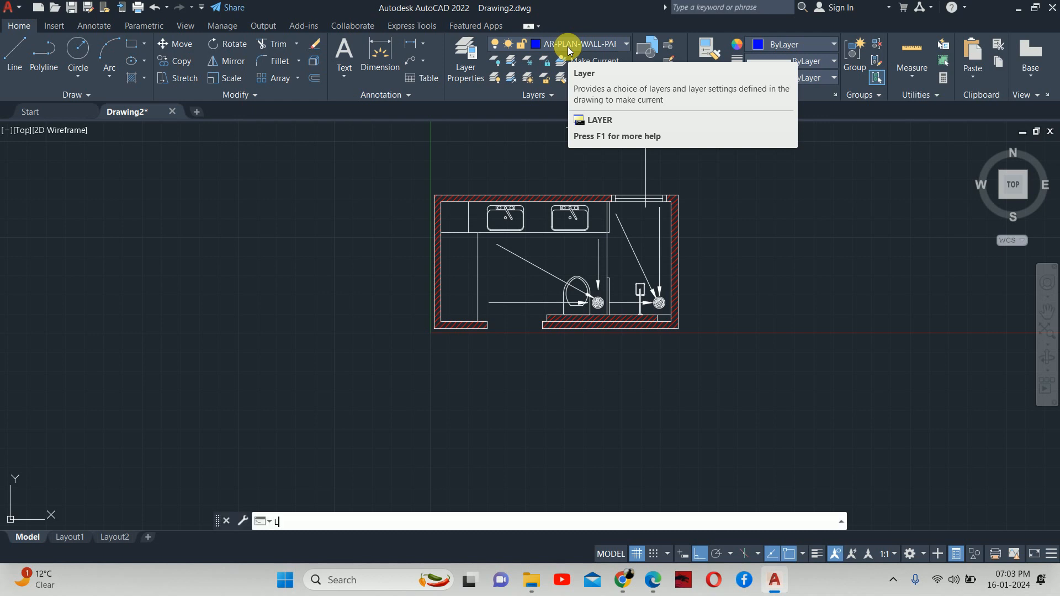
key(Return)
click(321, 205)
click(223, 302)
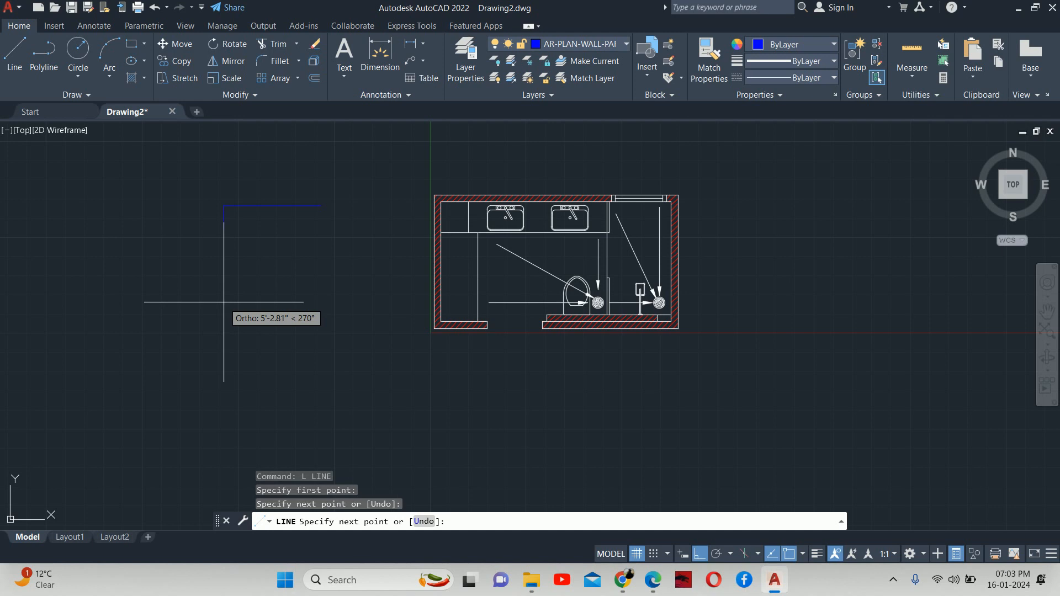
click(242, 284)
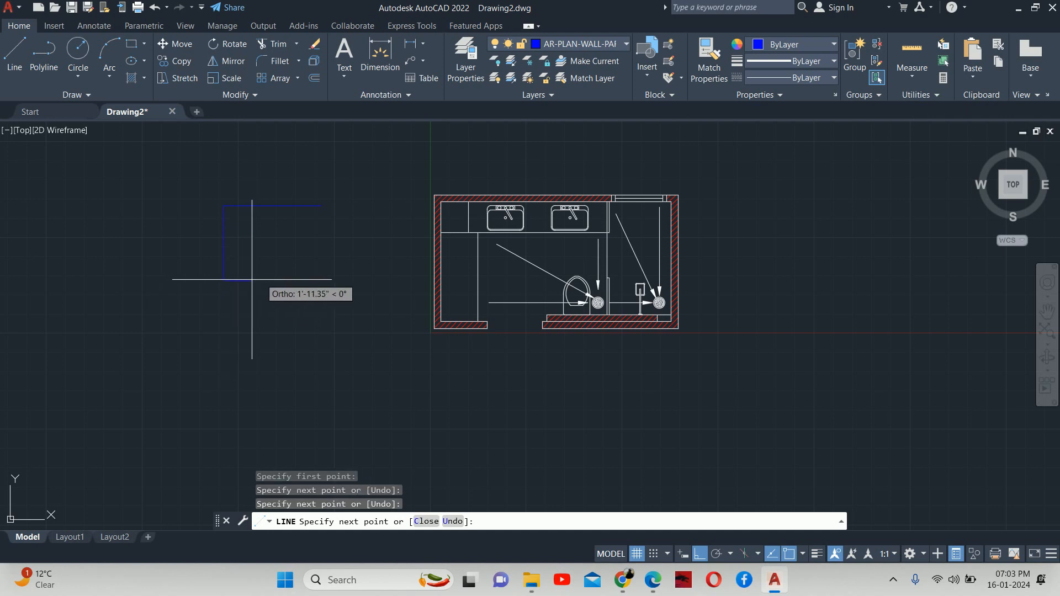
key(Escape)
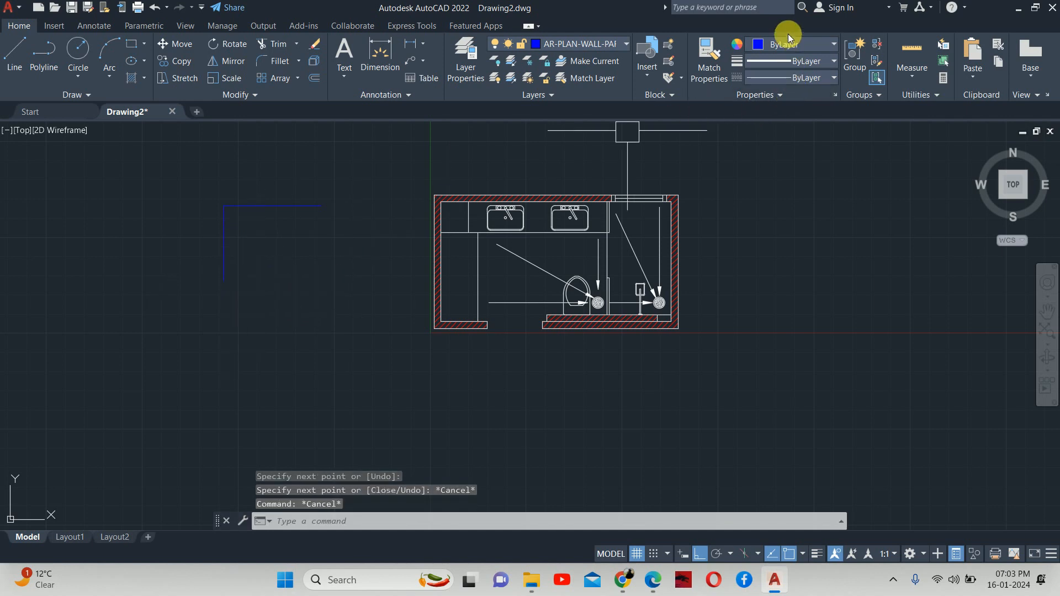
- Inspect the color, lineweight and linetype choices for new objects without changing the ByLayer settings
click(787, 45)
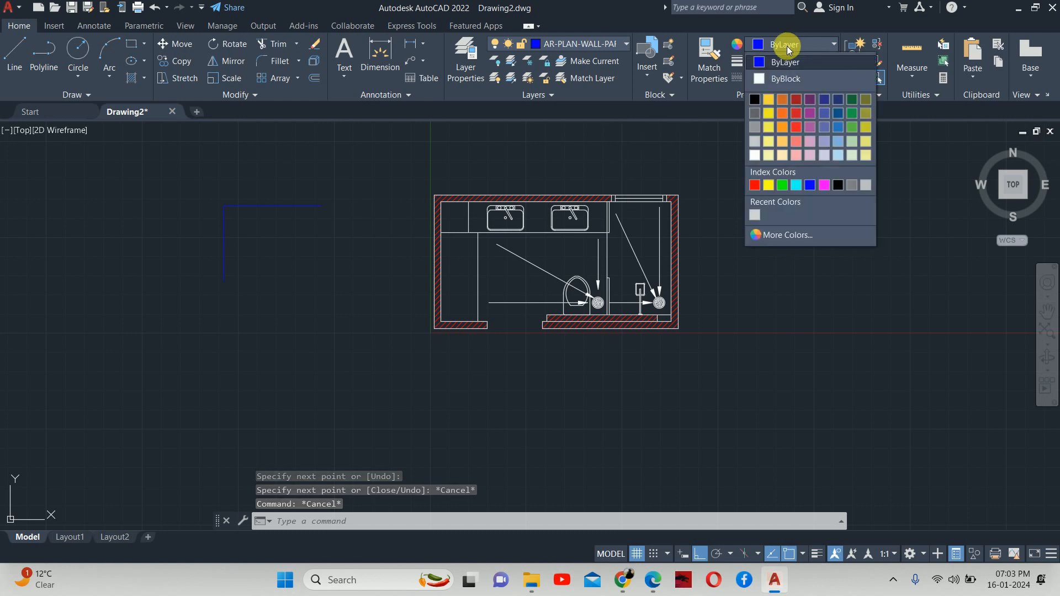
click(787, 45)
click(793, 62)
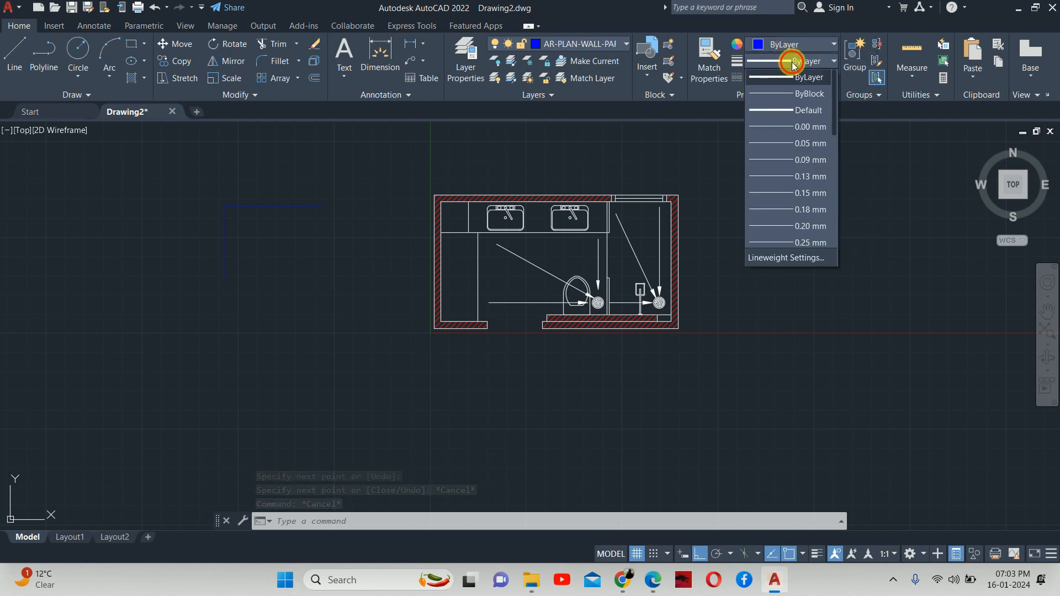
click(793, 61)
click(793, 61)
click(792, 78)
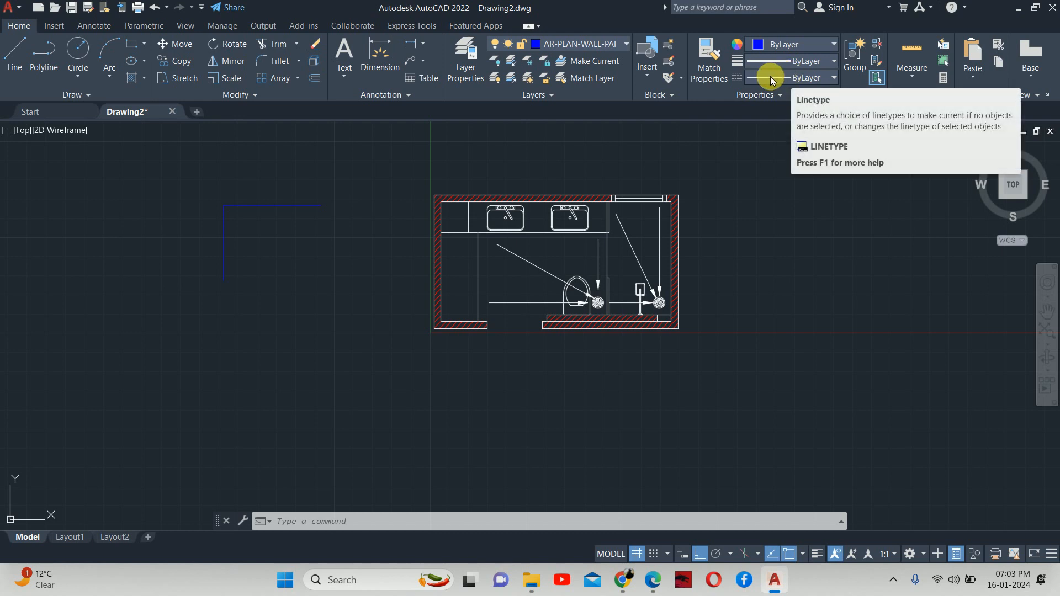
- Erase the two blue test lines left of the floor plan
click(310, 245)
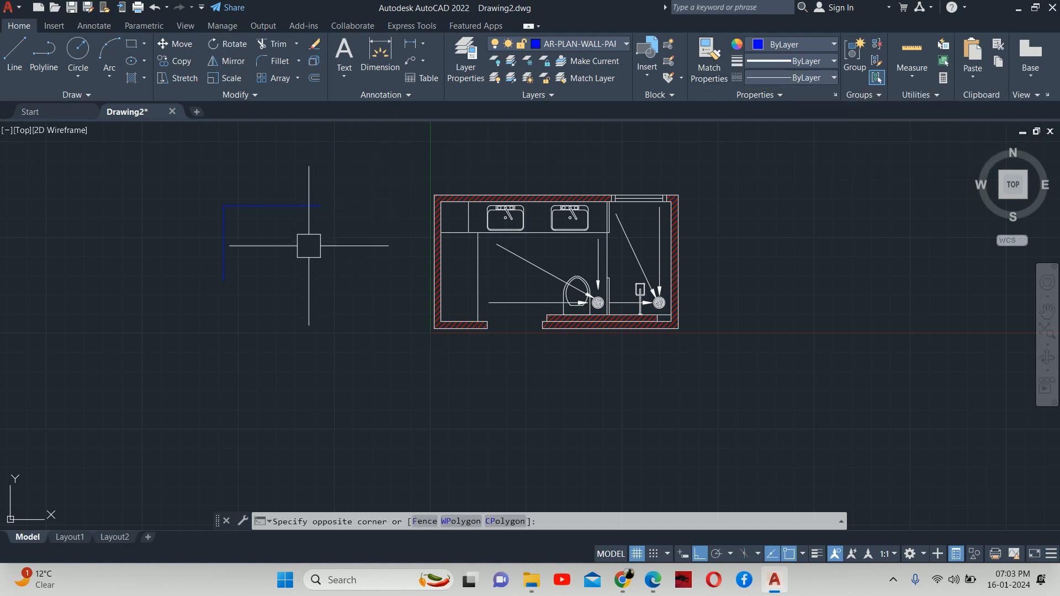
click(115, 181)
key(Delete)
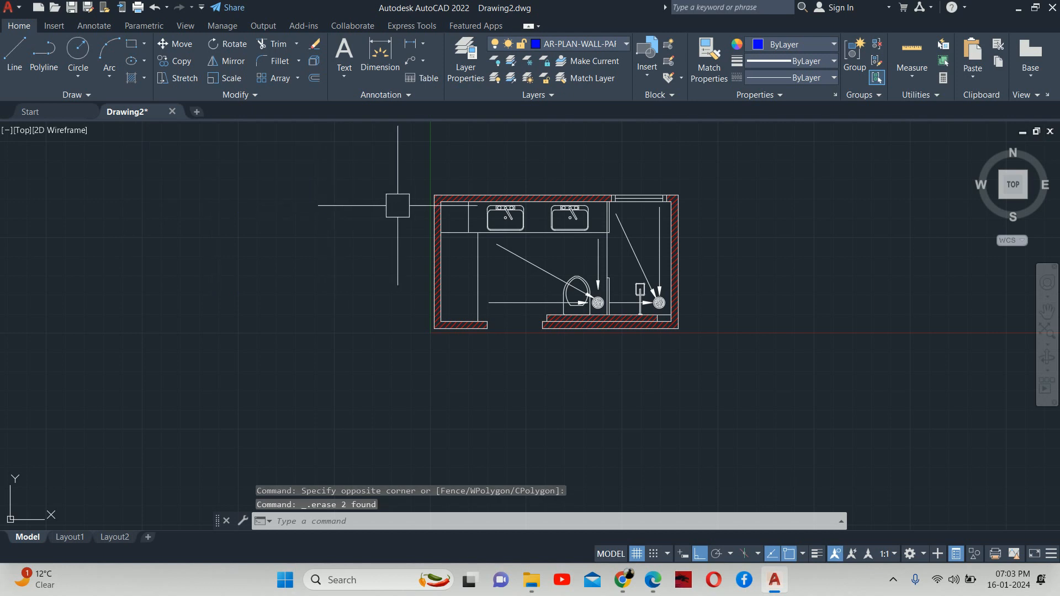
- Draw a circle with a radius of about 2 feet in the empty area left of the floor plan
text(c)
key(Return)
click(281, 252)
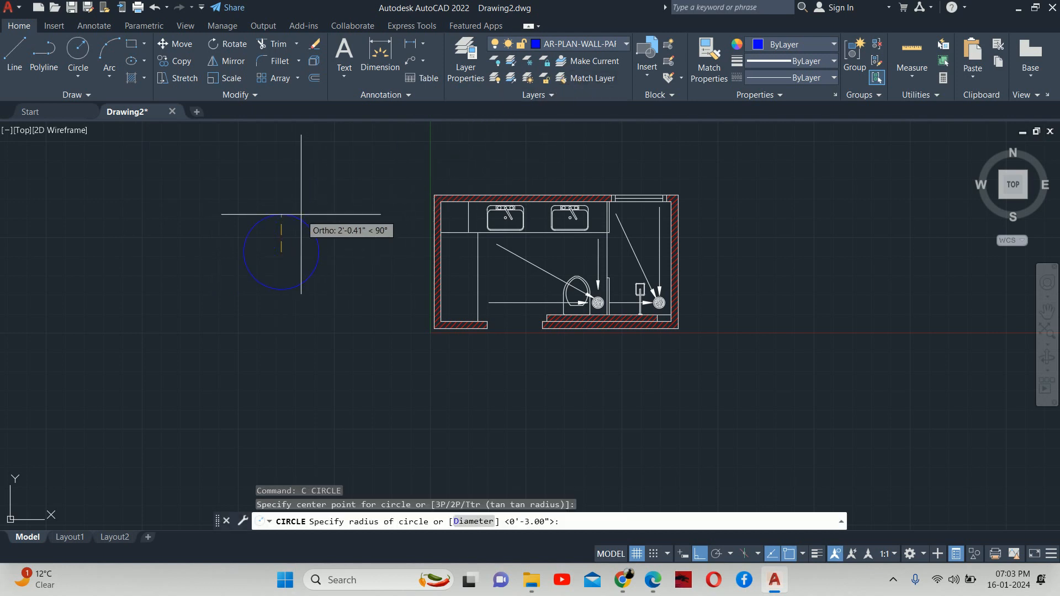
key(Escape)
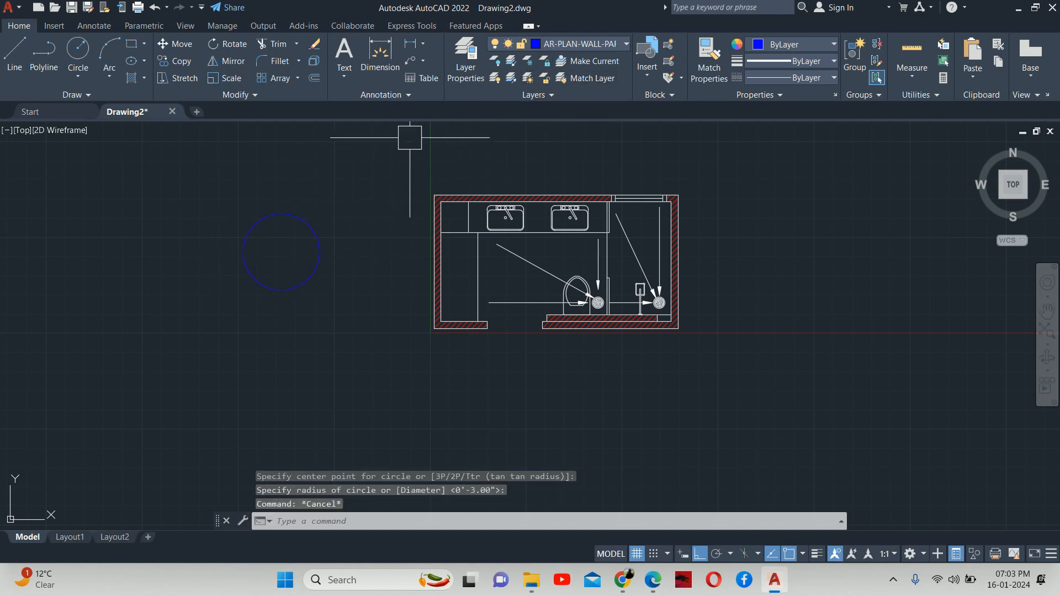
- Erase the blue test circle in the empty area left of the floor plan
click(379, 161)
click(277, 237)
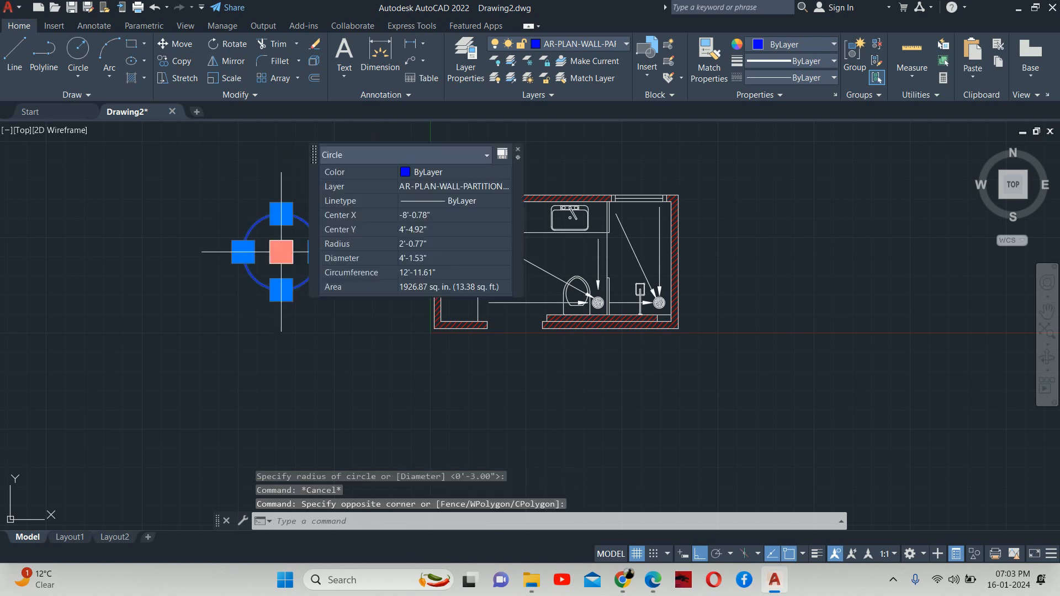
key(Delete)
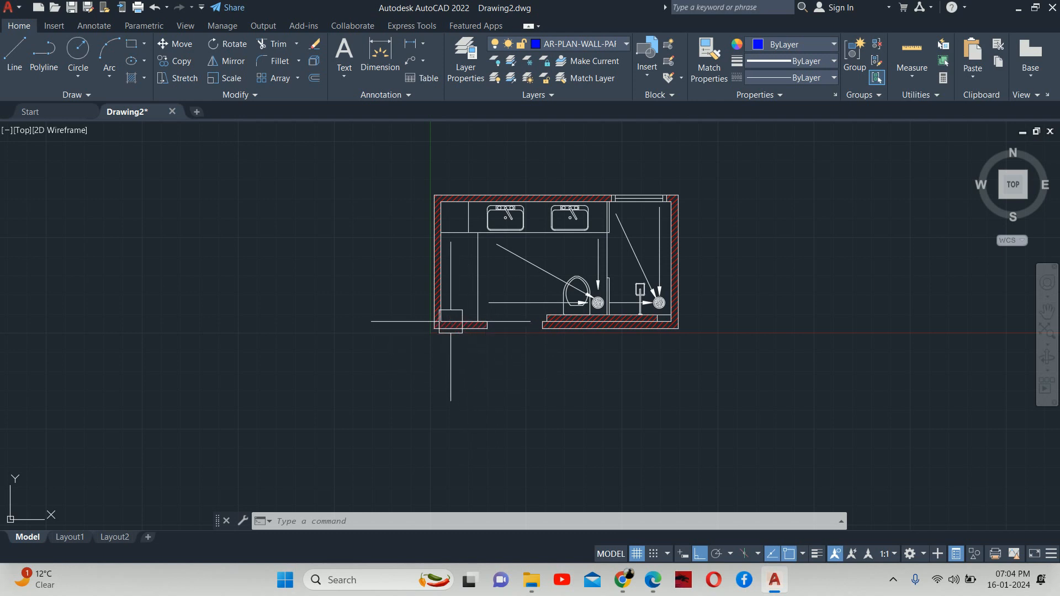
- Draw a vertical line about 2'-11" long on the current layer, just left of the floor plan
text(l)
key(Return)
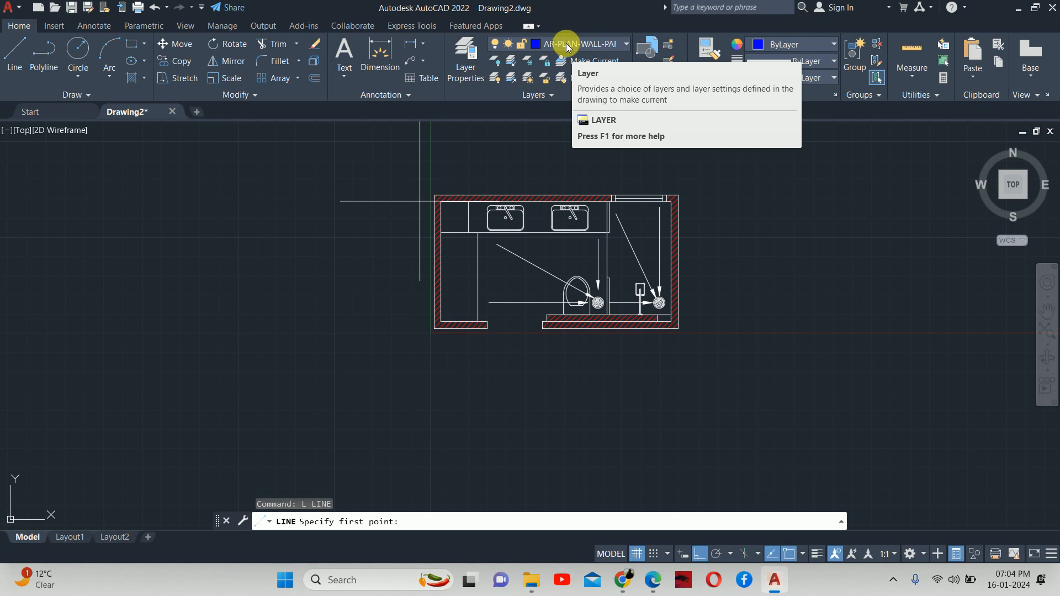
click(373, 180)
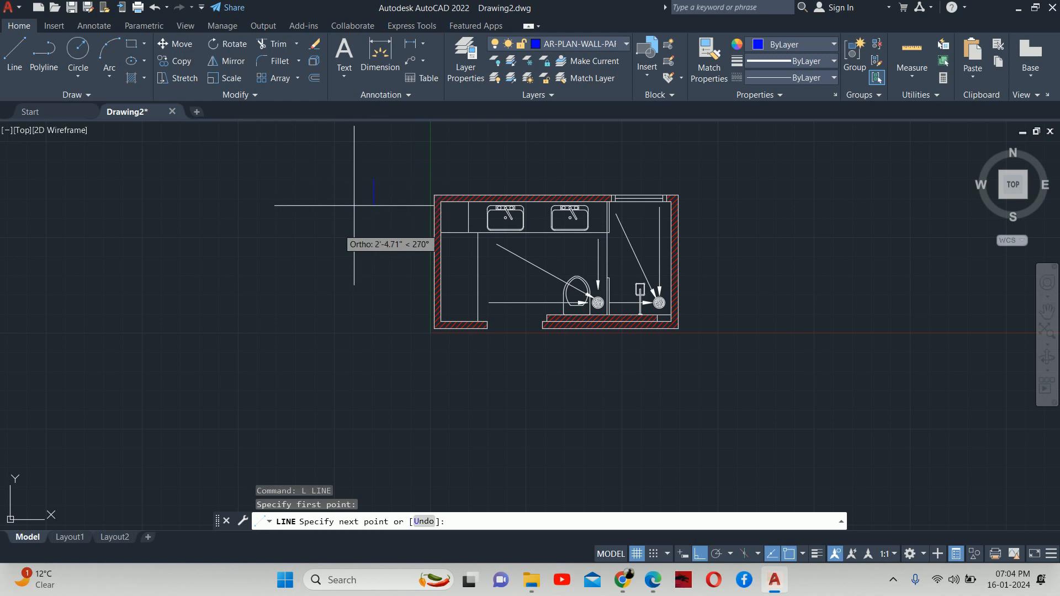
click(352, 232)
key(Escape)
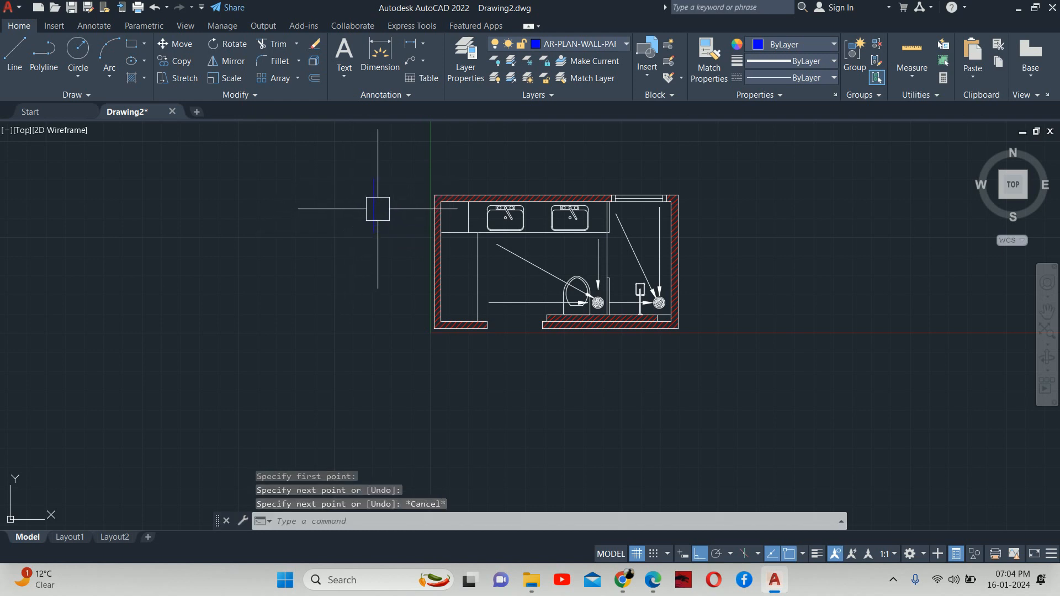
mouse_move(378, 209)
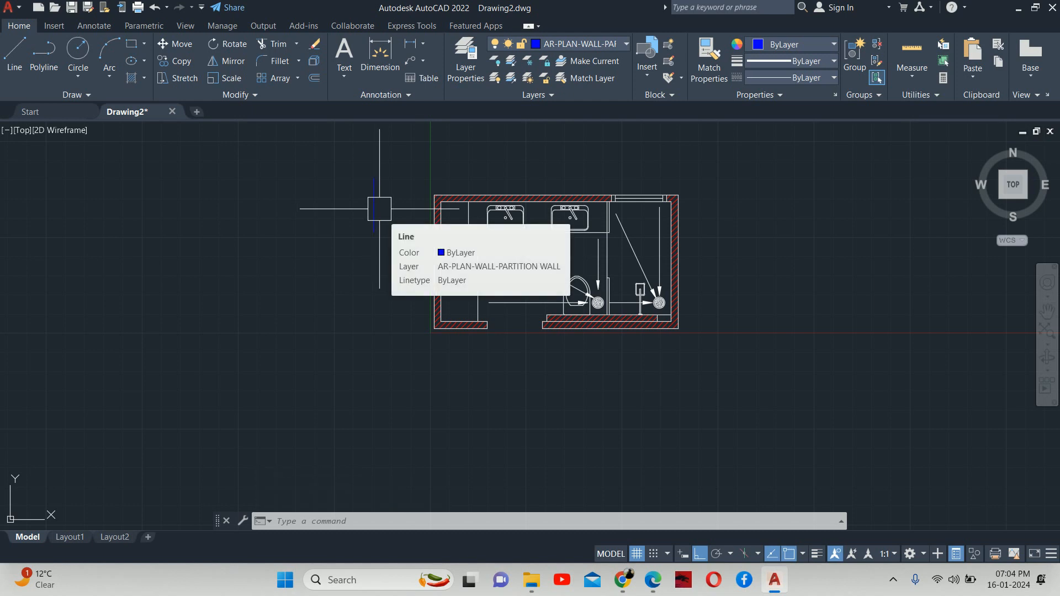
text(ma)
key(Return)
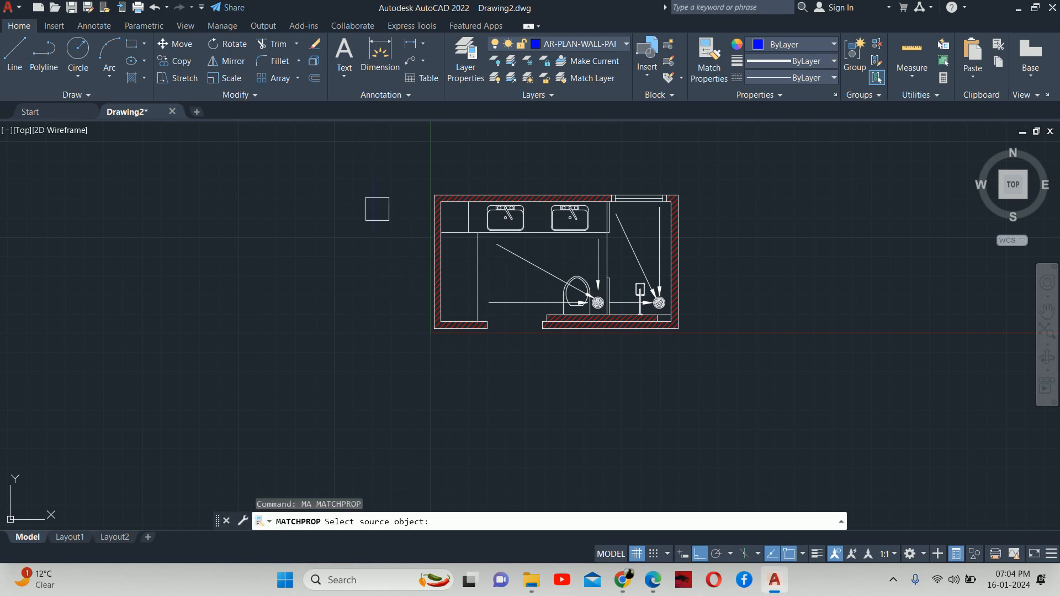
key(alt)
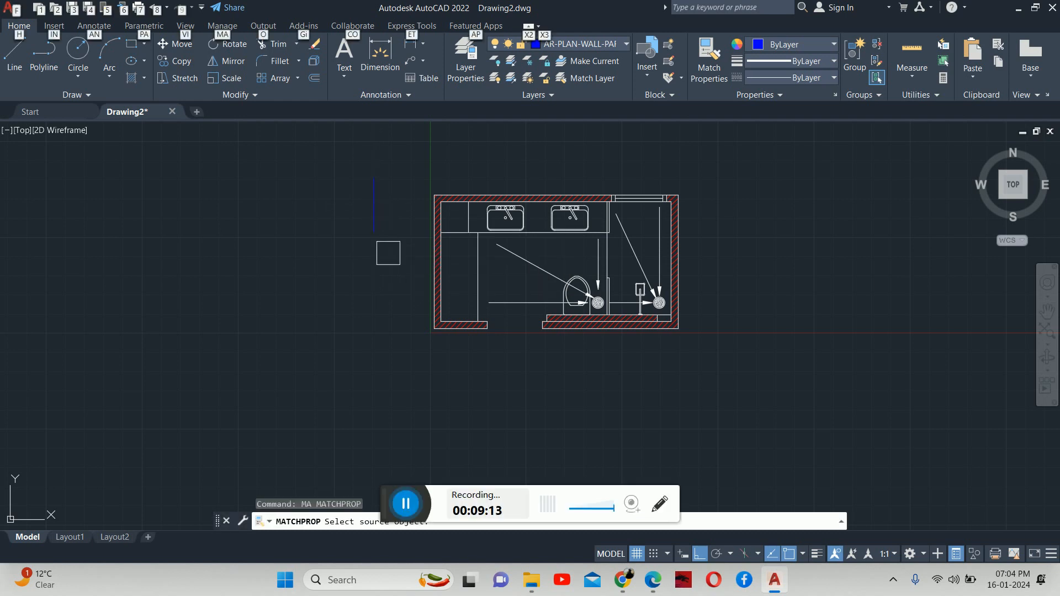
click(410, 509)
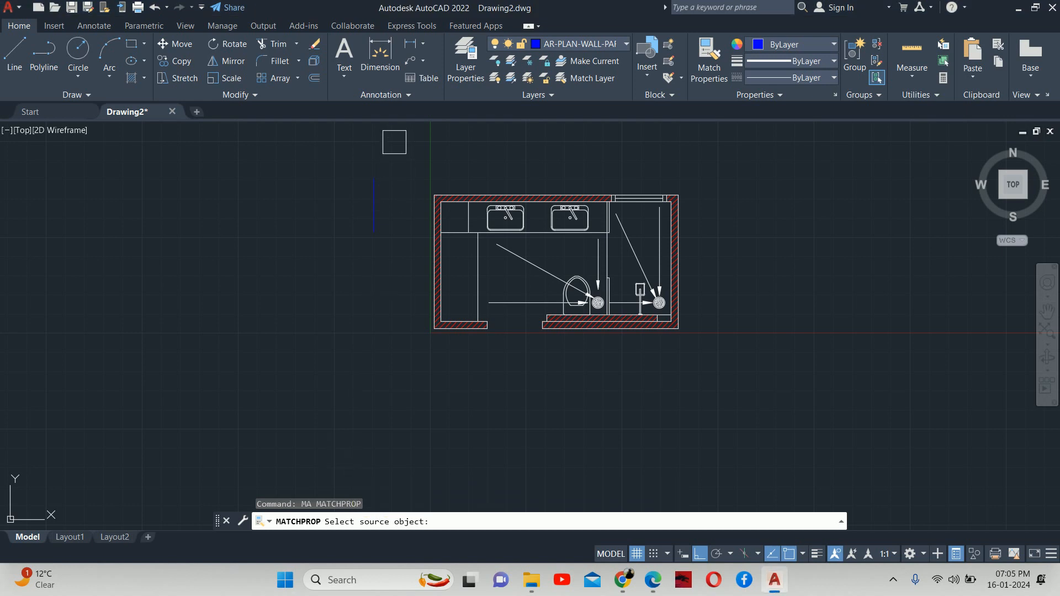
key(Escape)
key(Escape)
key(Escape)
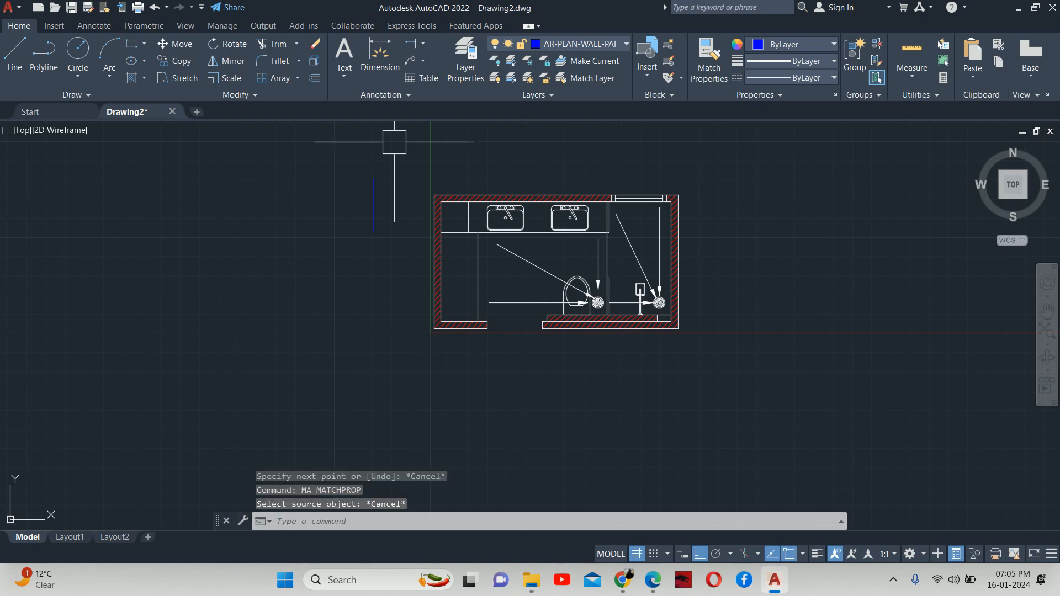
text(M)
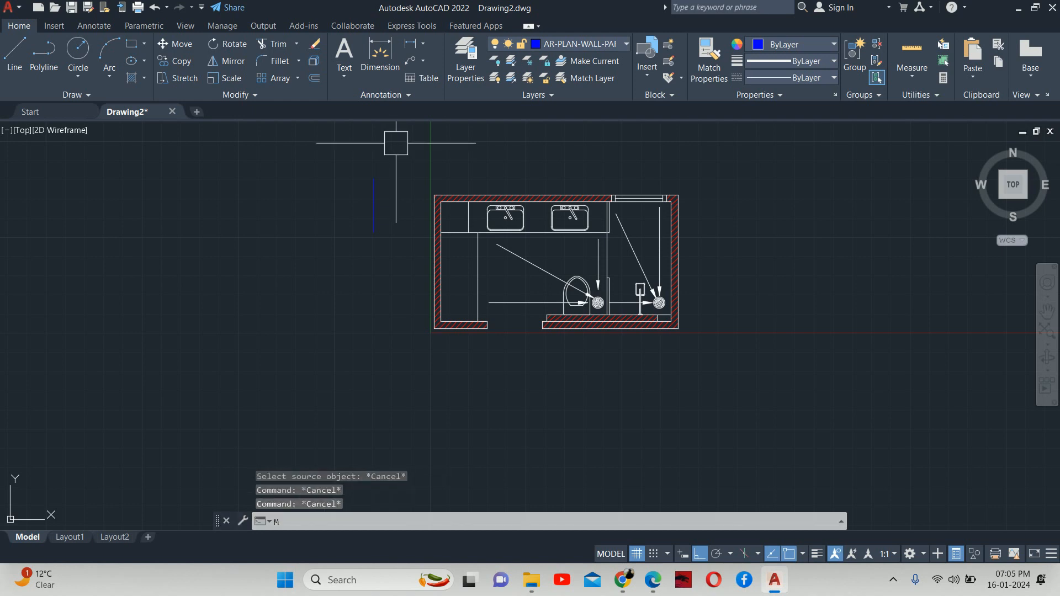
text(A)
key(Return)
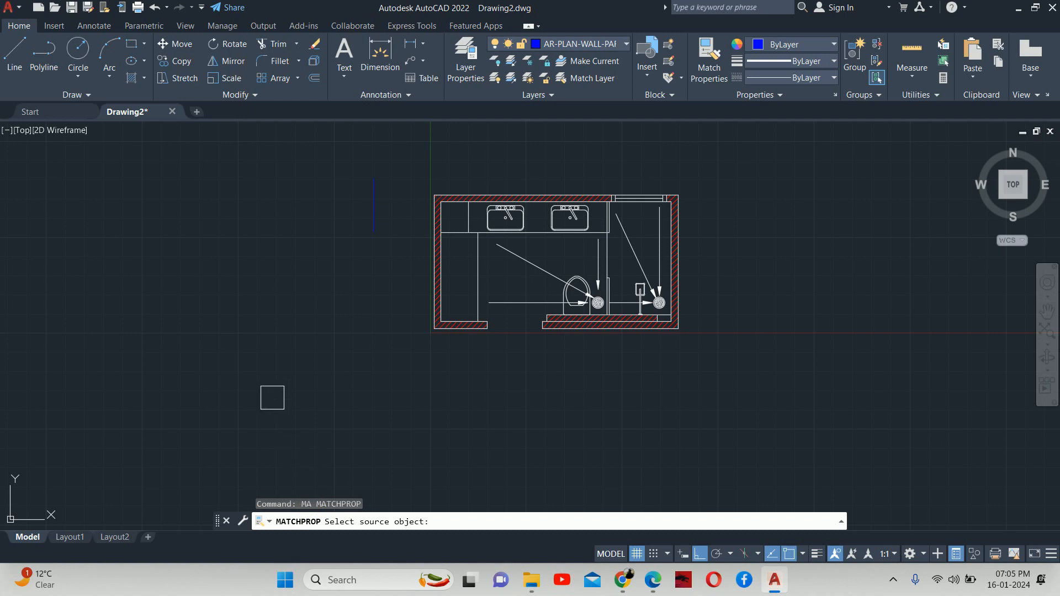
key(Escape)
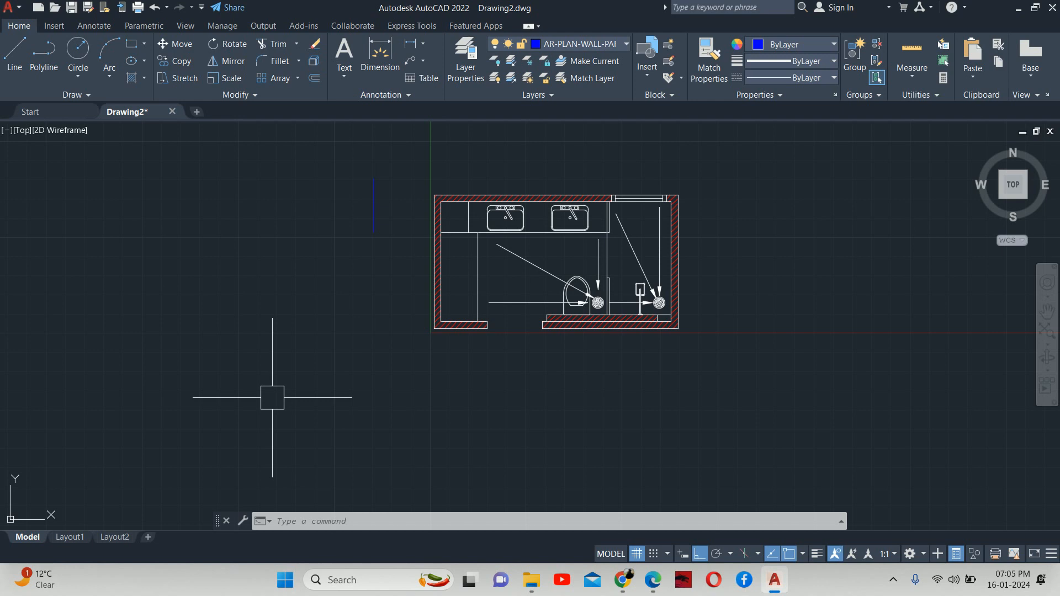
- Match the blue vertical line's properties onto the outline of the short lower wall segment left of the door opening
text(ma)
key(Return)
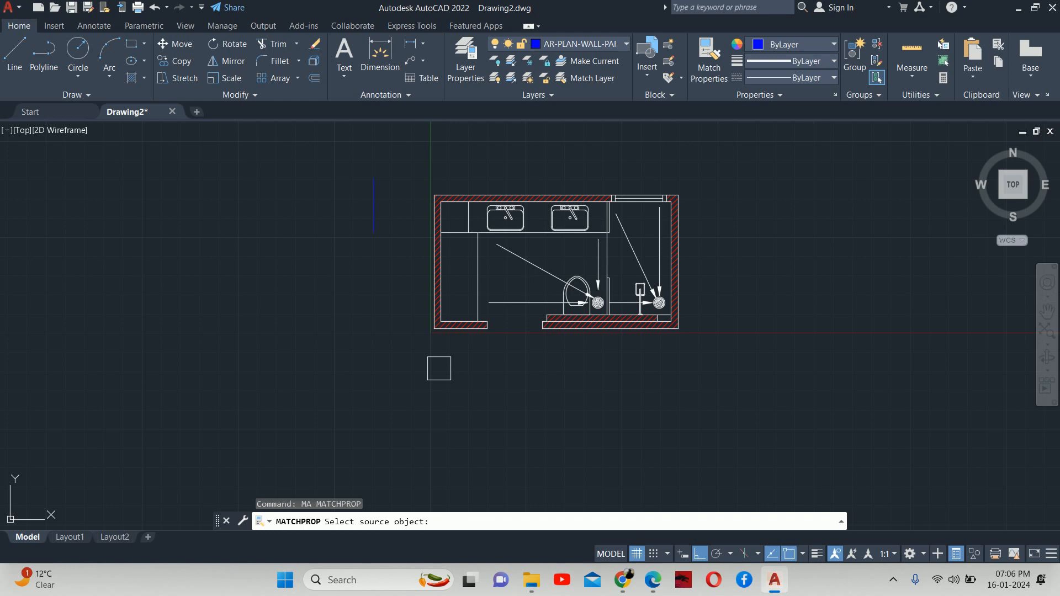
click(369, 209)
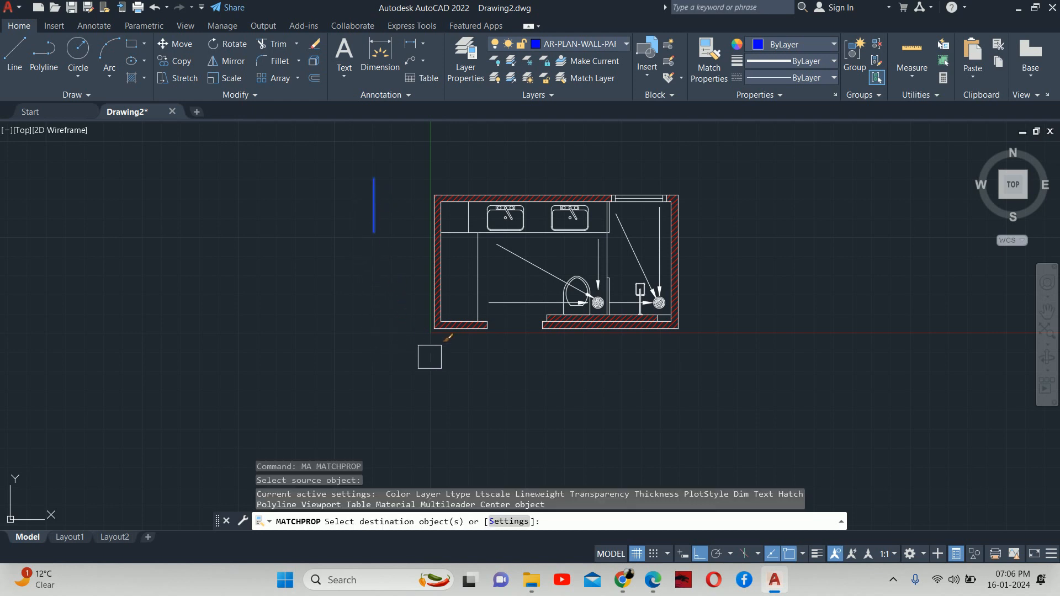
scroll(485, 337, up, 6)
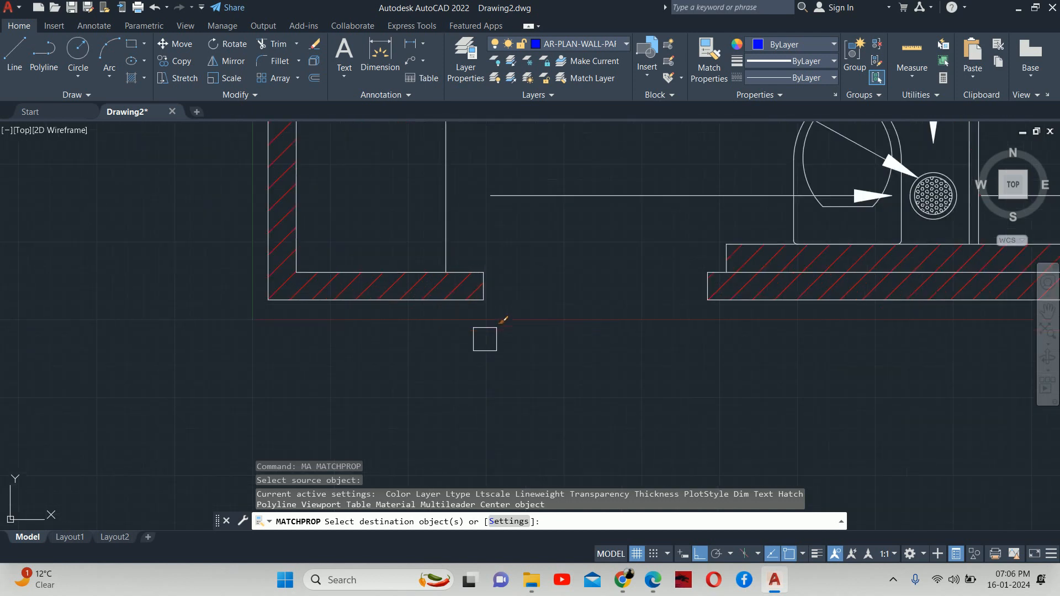
scroll(481, 322, up, 4)
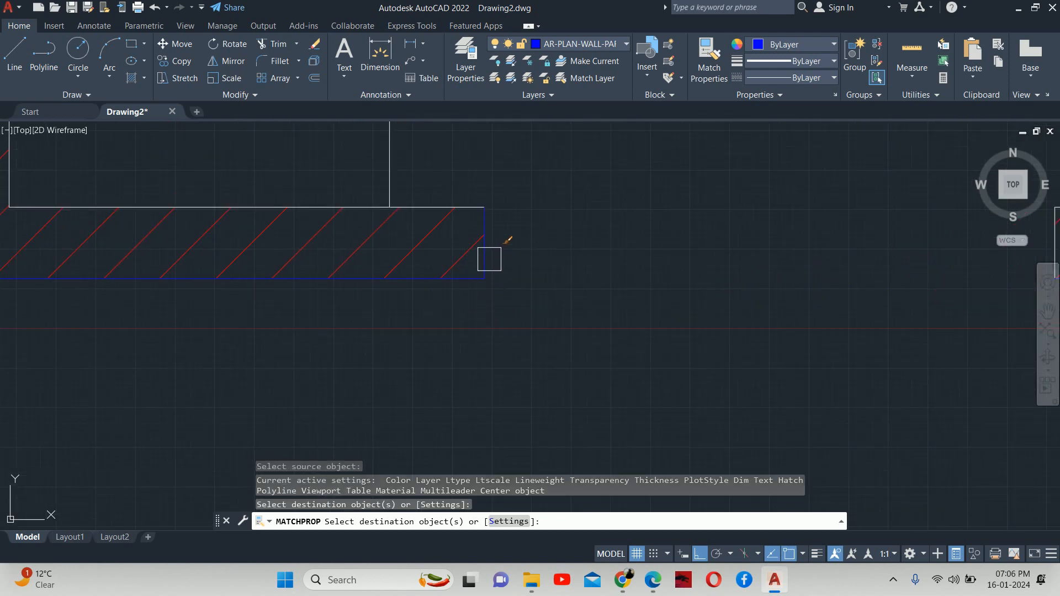
click(489, 259)
scroll(467, 200, up, 2)
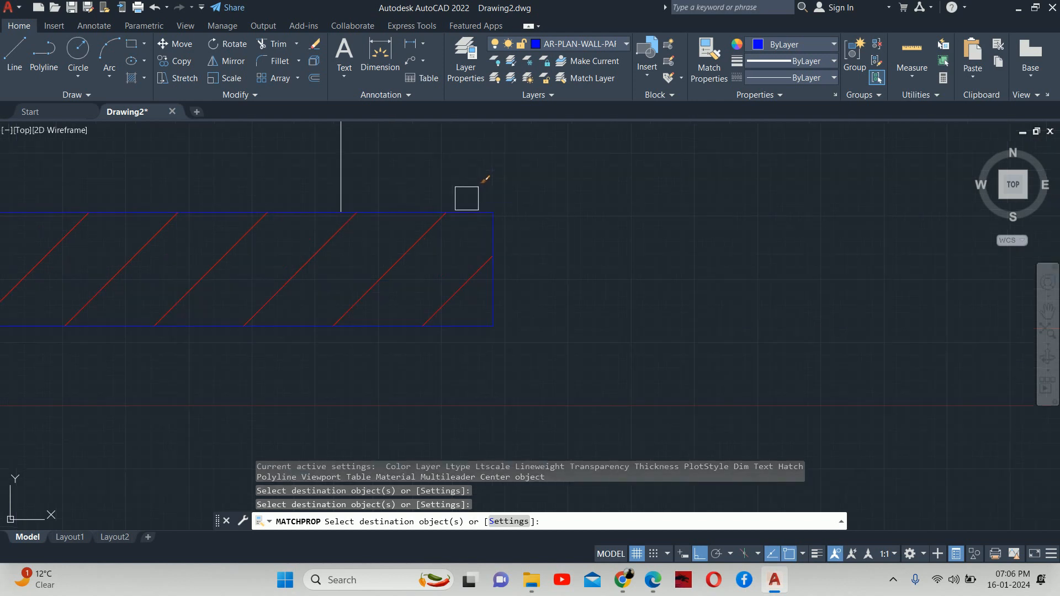
click(468, 204)
scroll(513, 217, down, 4)
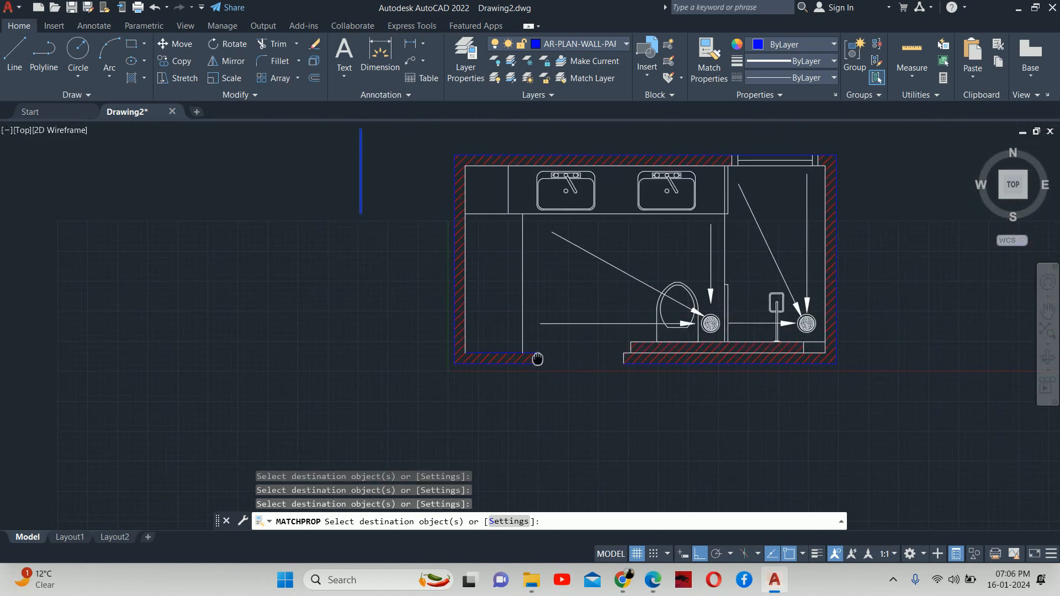
- Apply the matched properties to the inner face lines of the plan's left, upper and right walls
scroll(470, 277, up, 3)
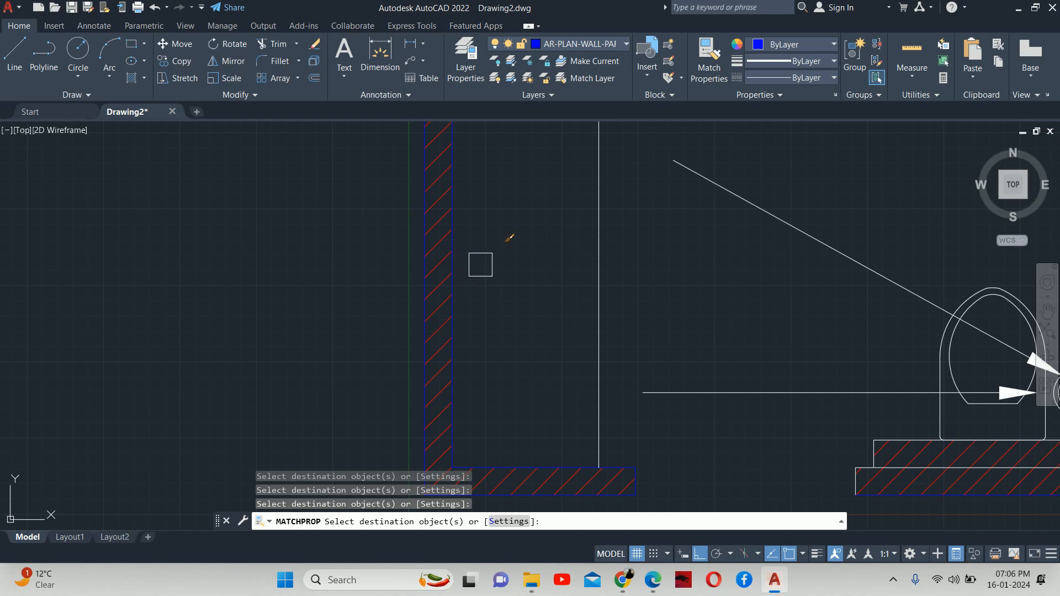
scroll(481, 261, down, 2)
middle_drag(481, 261, 470, 470)
click(486, 289)
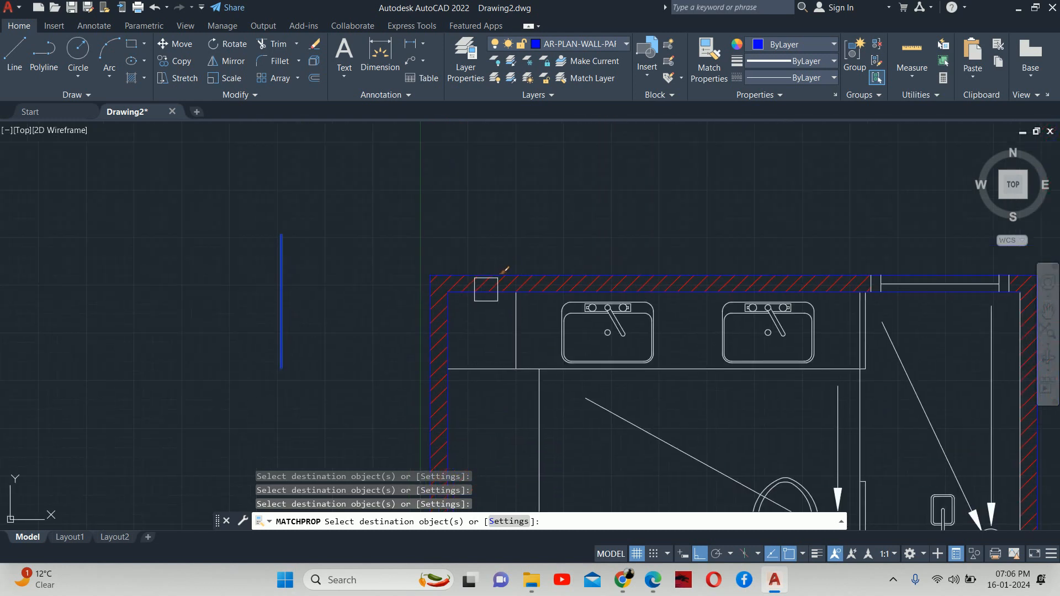
middle_drag(890, 326, 473, 320)
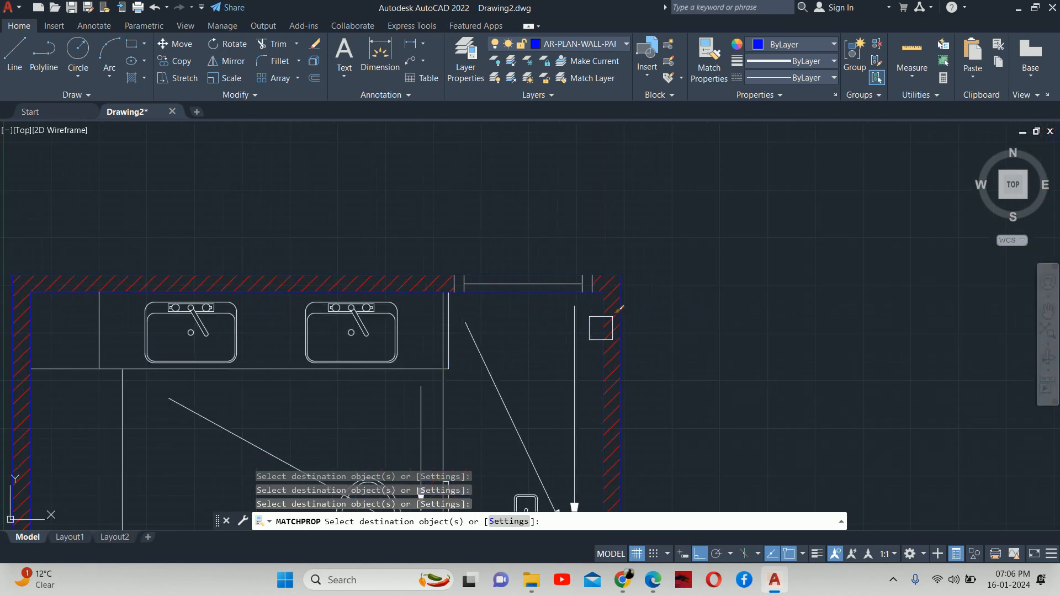
- Apply the matched properties to the face and end lines of the double wall right of the door opening, and finish matching
middle_drag(598, 336, 585, 184)
scroll(547, 344, up, 2)
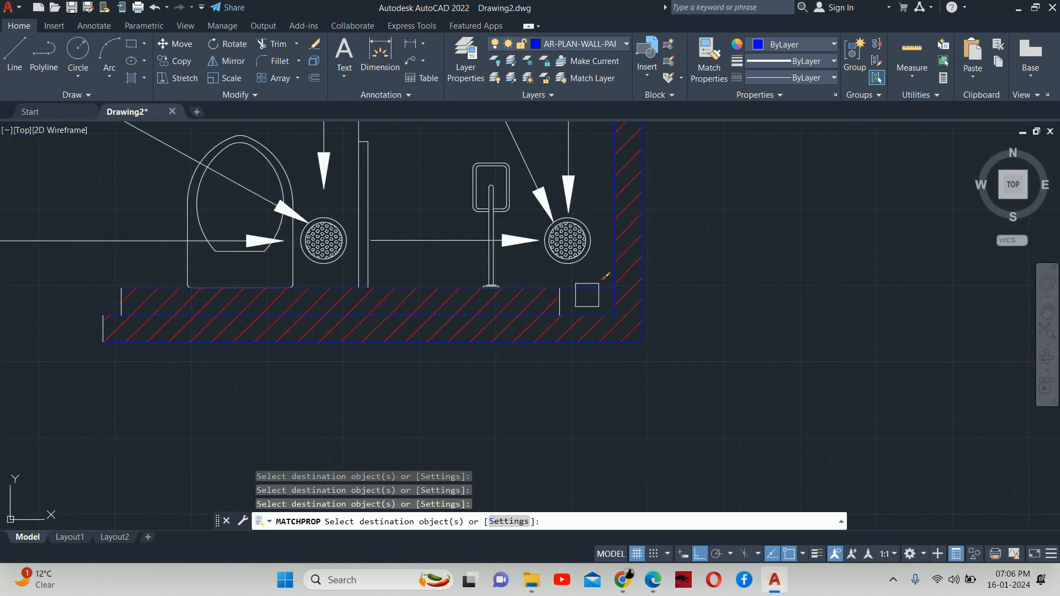
scroll(587, 293, up, 3)
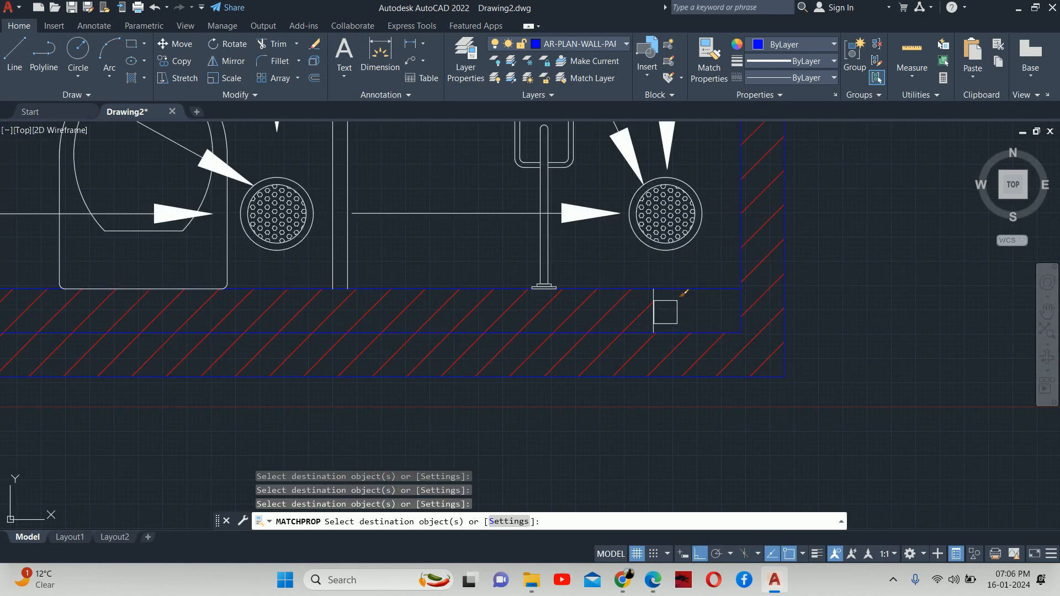
click(659, 310)
middle_drag(574, 315, 941, 342)
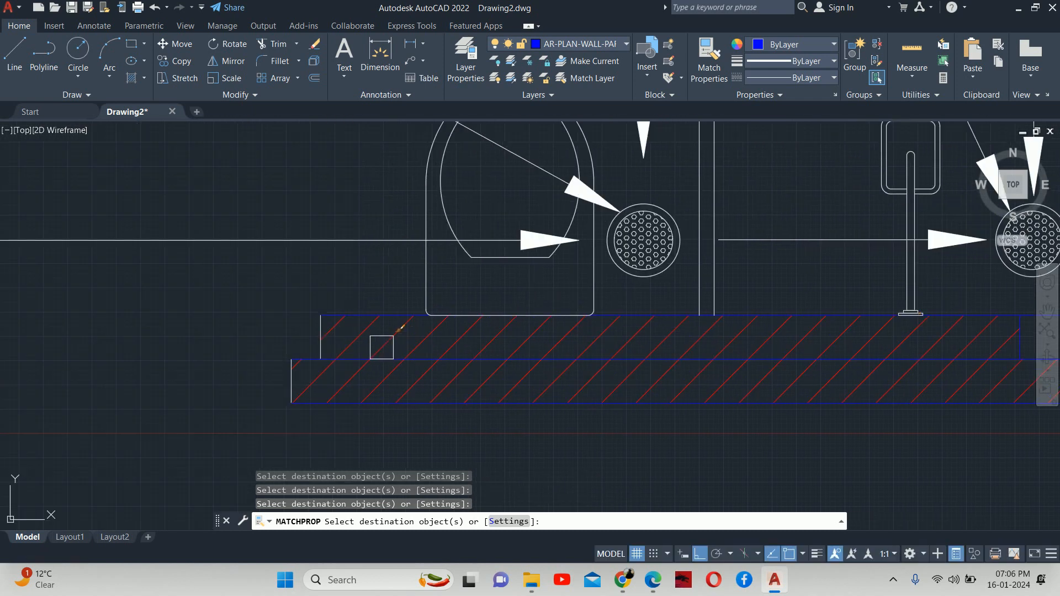
scroll(323, 333, up, 2)
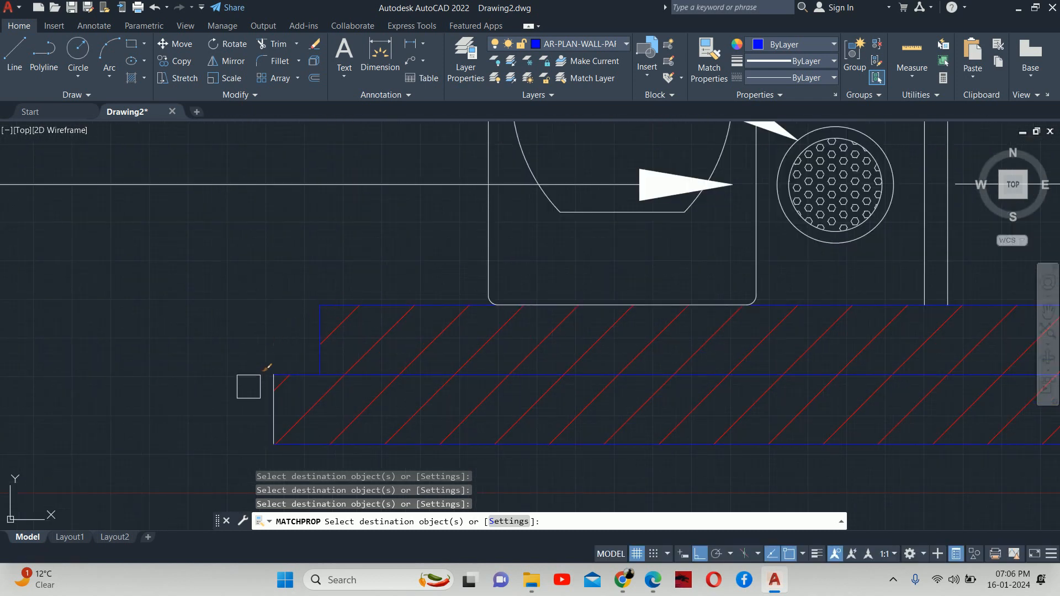
scroll(251, 322, down, 8)
key(Escape)
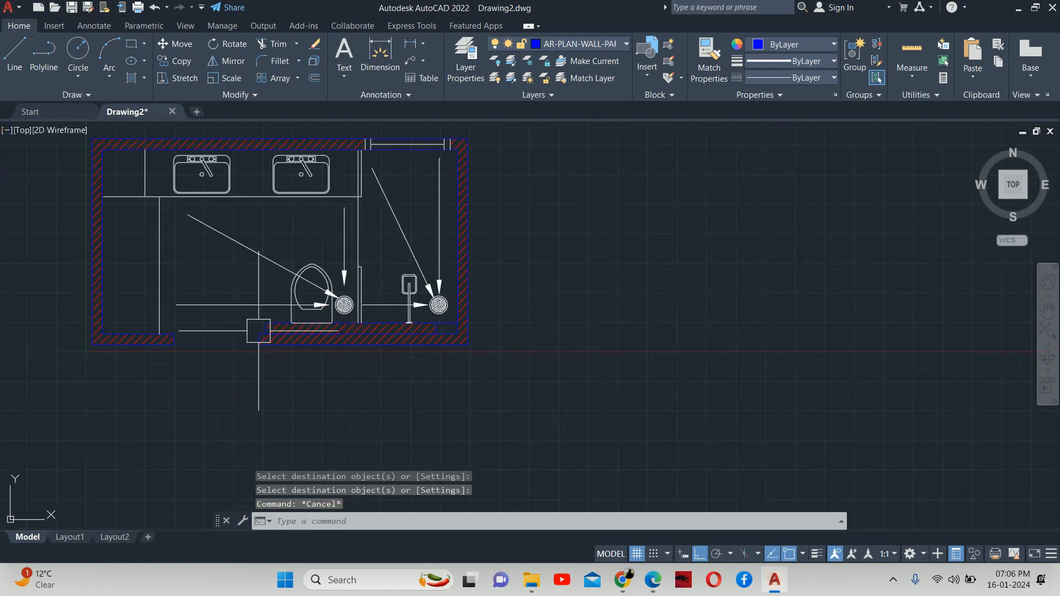
- Erase the blue vertical source line left of the floor plan
middle_drag(256, 327, 469, 351)
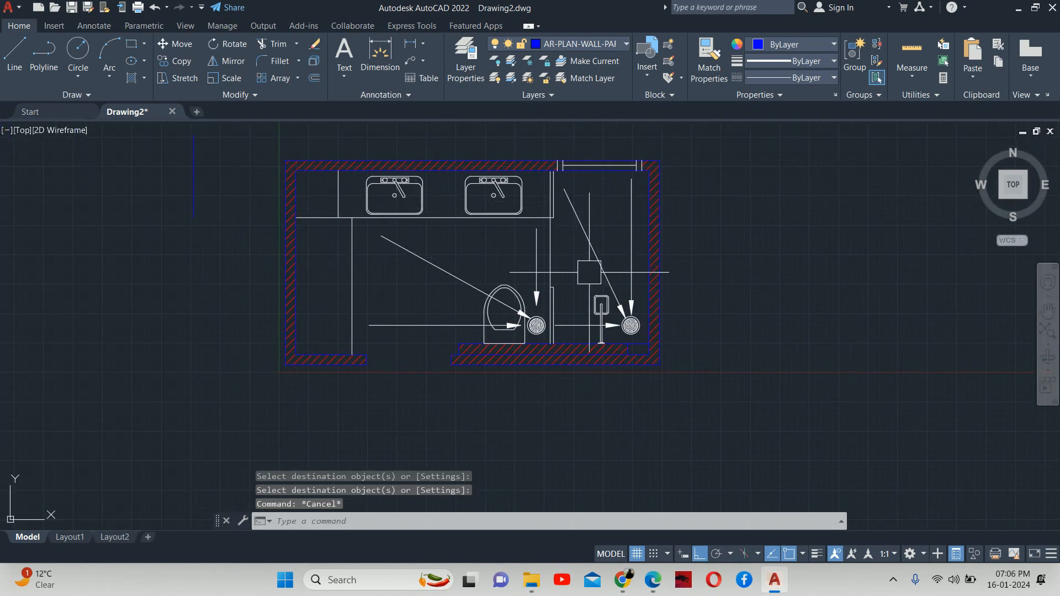
key(Escape)
middle_drag(327, 315, 580, 382)
click(447, 260)
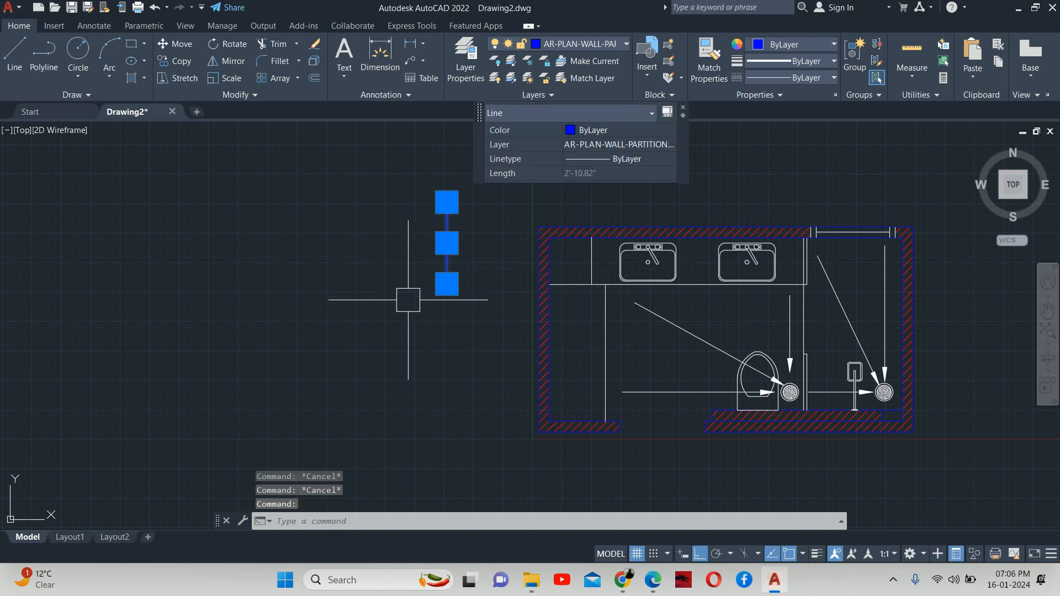
key(Delete)
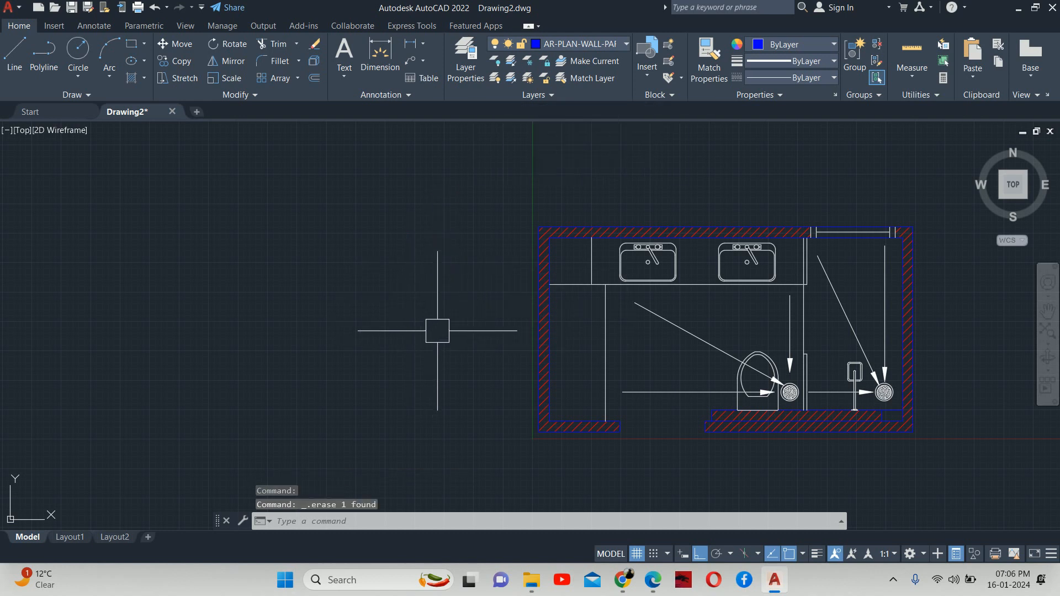
- Create a new layer named AR-PLAN-HATCH in the layer list
scroll(593, 425, up, 4)
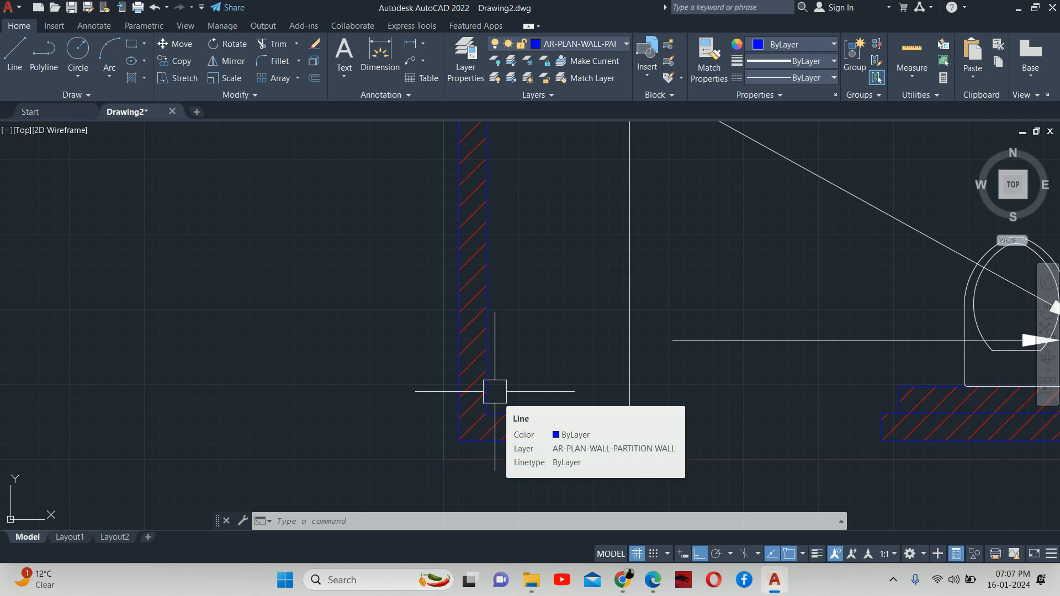
text(la)
key(Return)
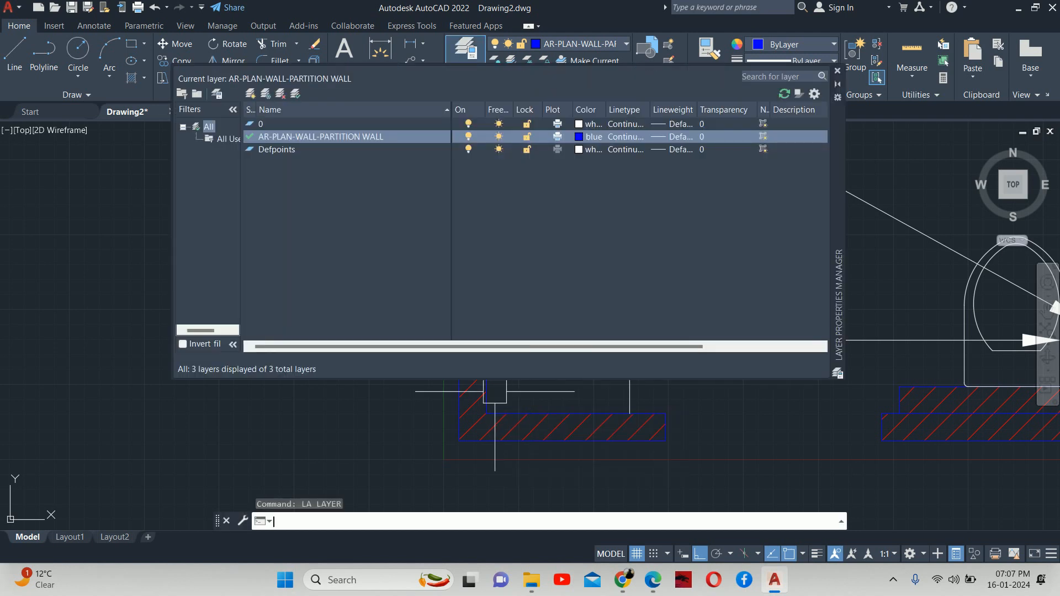
click(251, 96)
text(AR-)
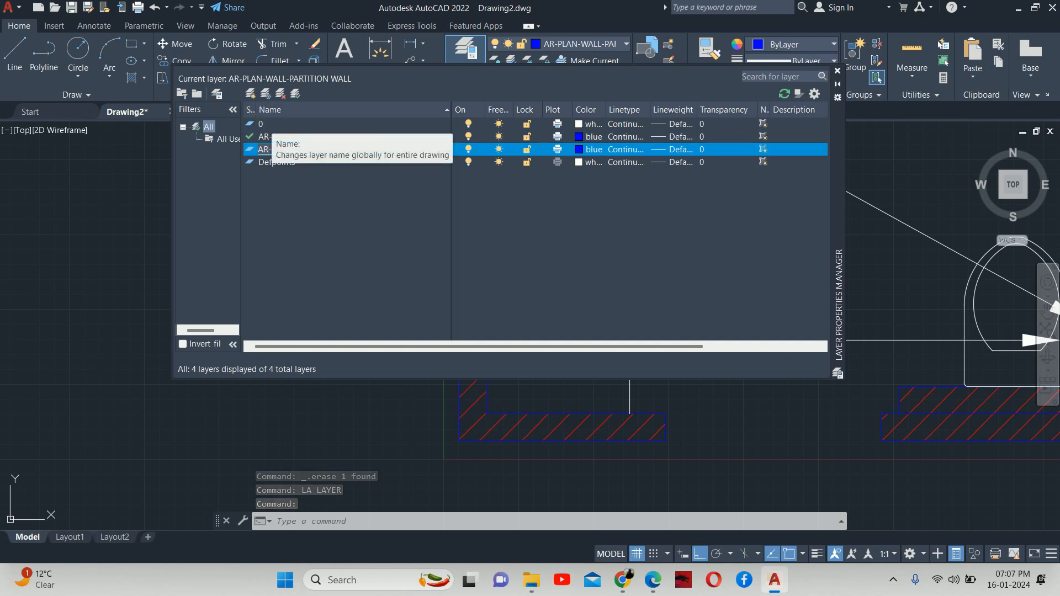
text(PLAM)
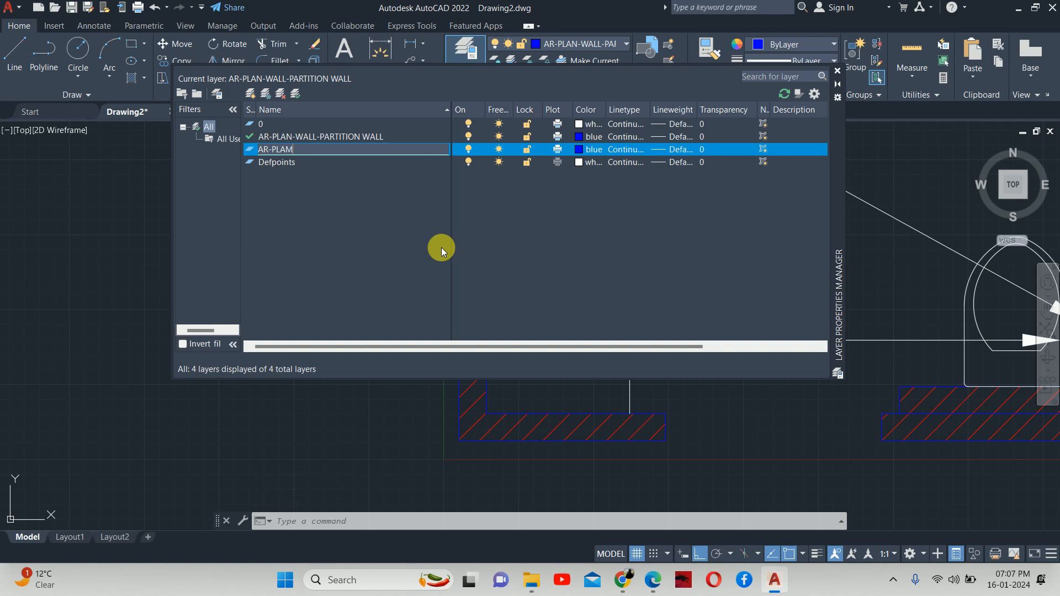
key(BackSpace)
text(N-HATCH)
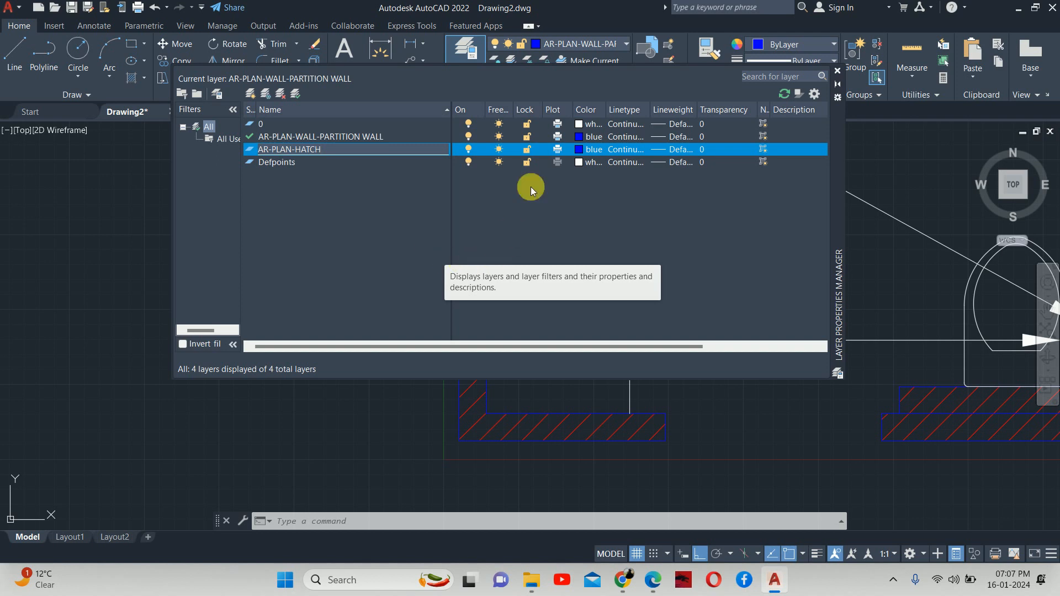
- Set the AR-PLAN-HATCH layer's color to index 8 and make it the current layer
click(581, 145)
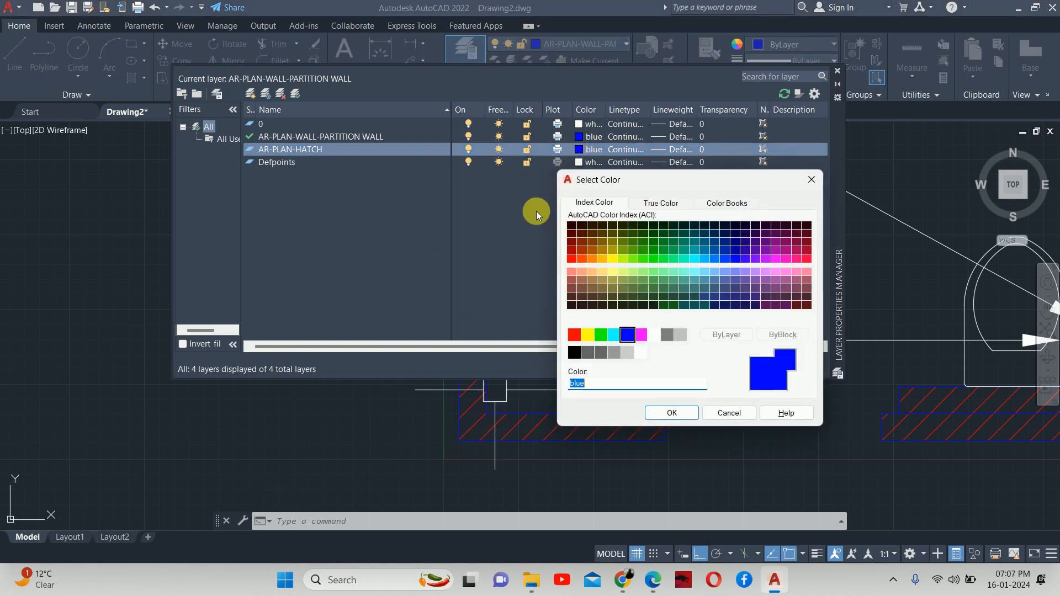
click(667, 338)
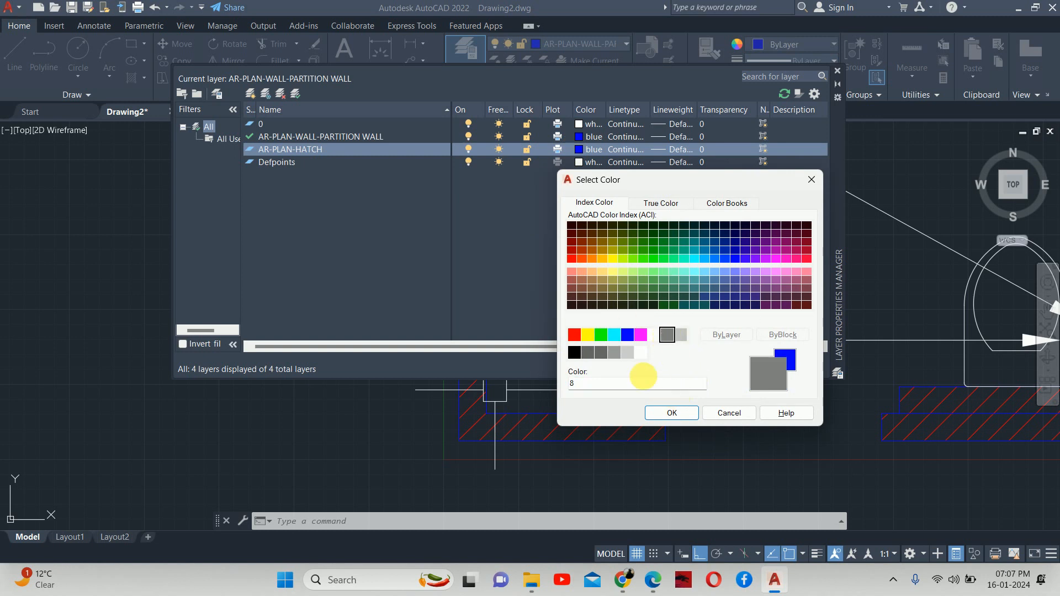
click(677, 417)
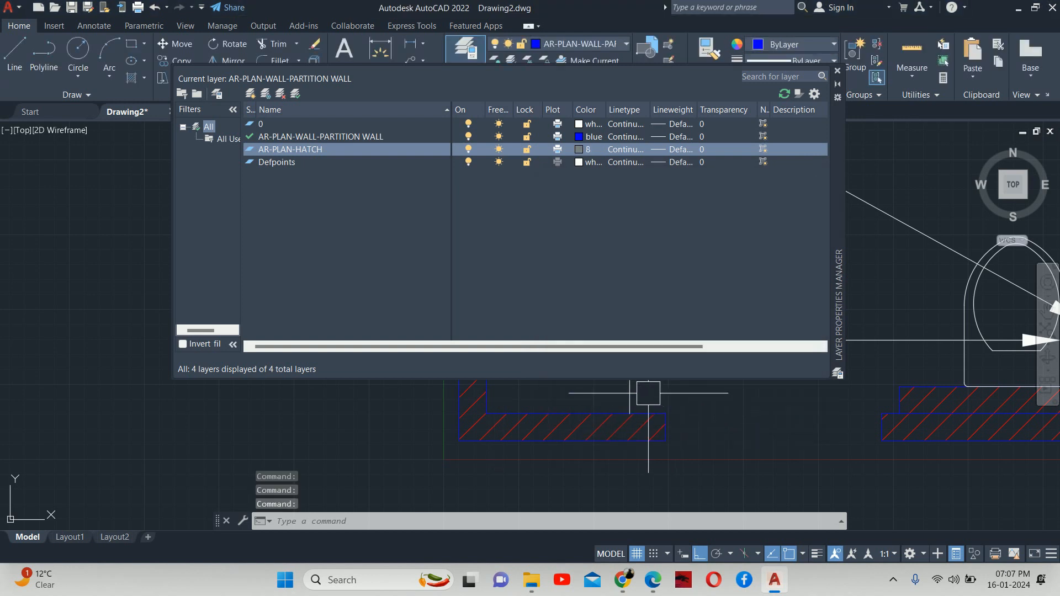
double_click(343, 152)
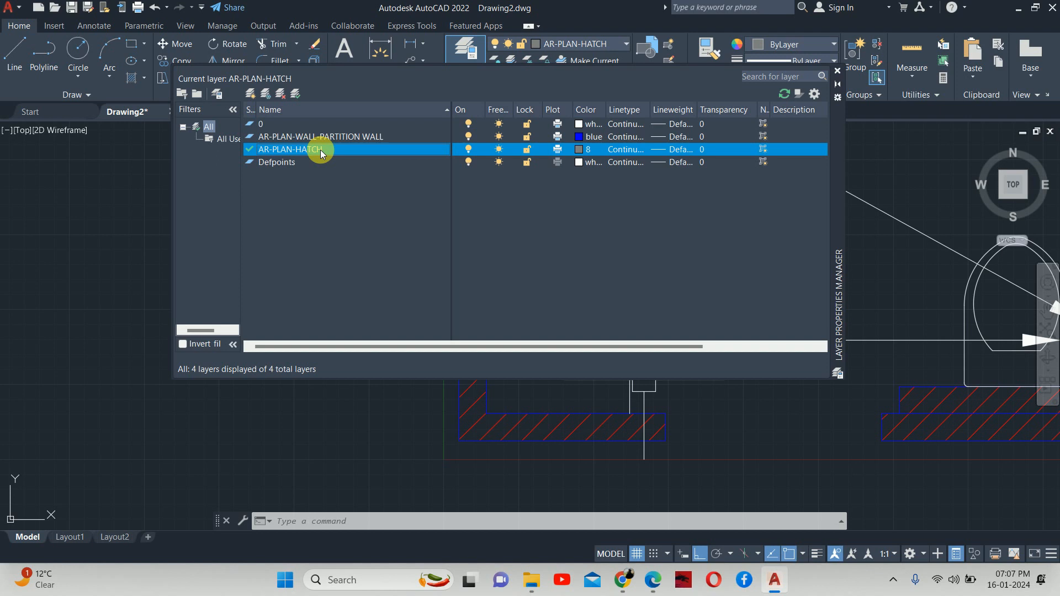
click(831, 71)
key(Escape)
key(Escape)
- Draw a horizontal source line about 2'-4" long left of the floor plan on the AR-PLAN-HATCH layer
scroll(484, 257, down, 2)
text(L)
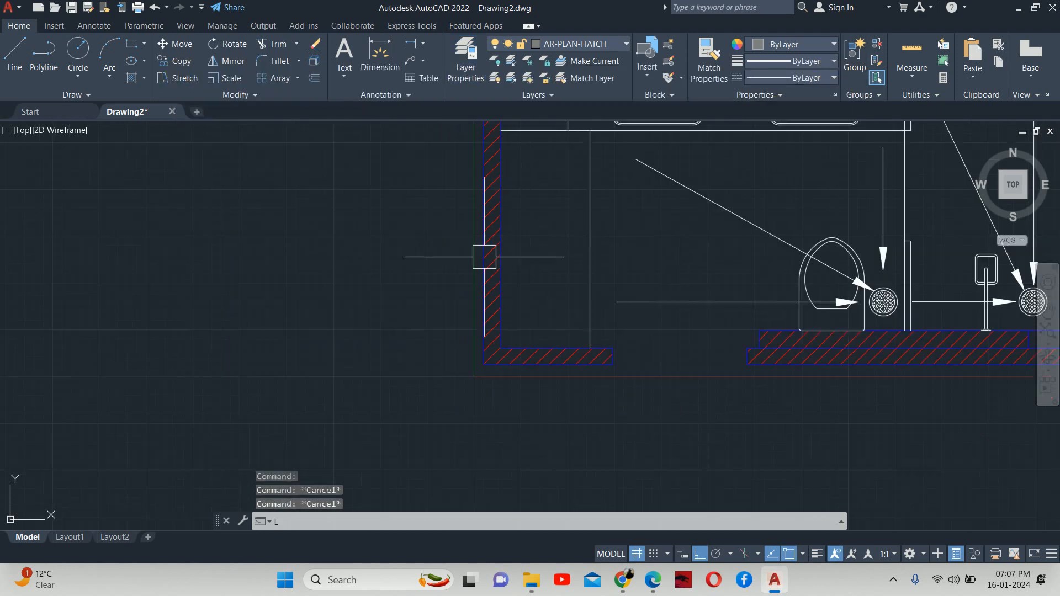
key(Return)
click(336, 247)
key(Escape)
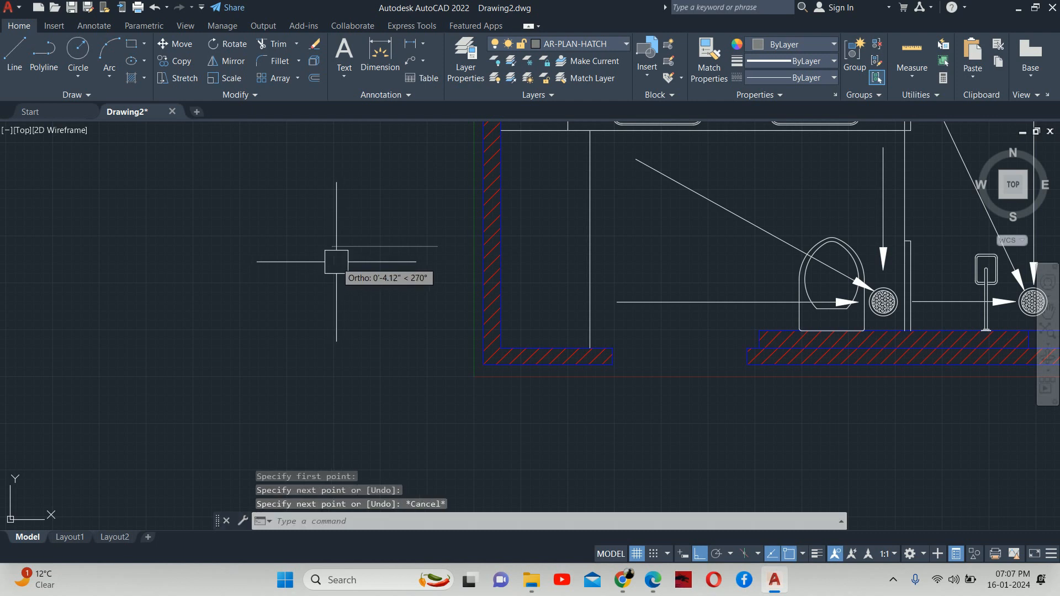
- Match the grey source line's properties onto the red wall hatch of the floor plan
text(ma)
key(Return)
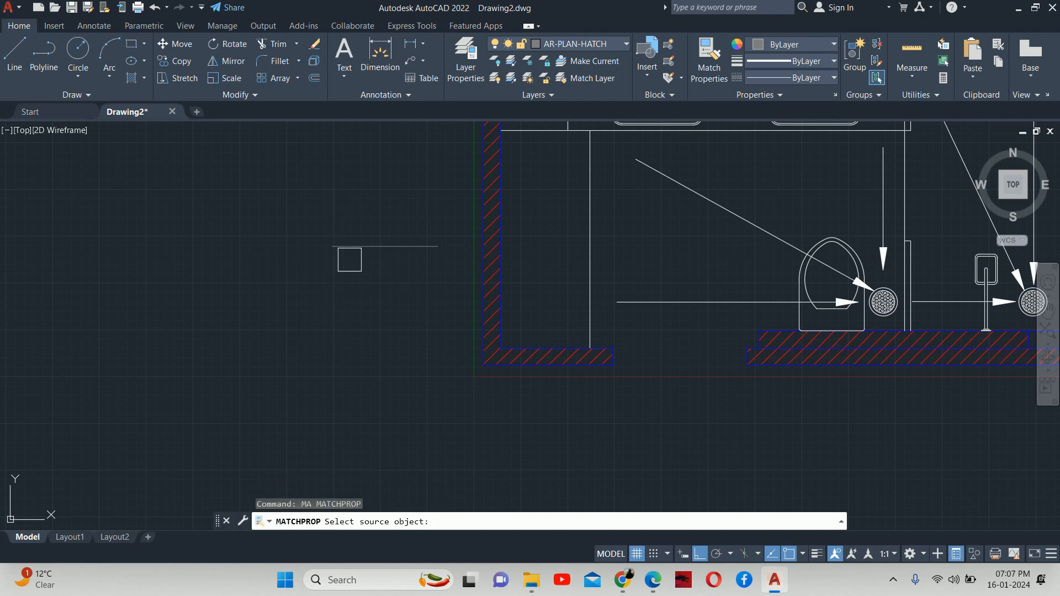
click(362, 247)
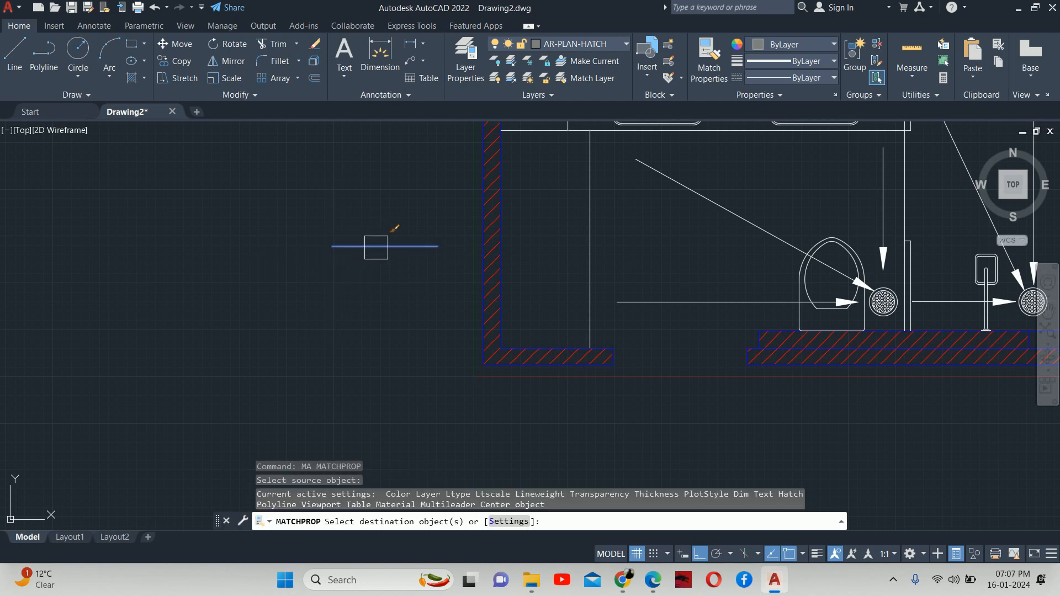
scroll(376, 232, up, 5)
click(363, 221)
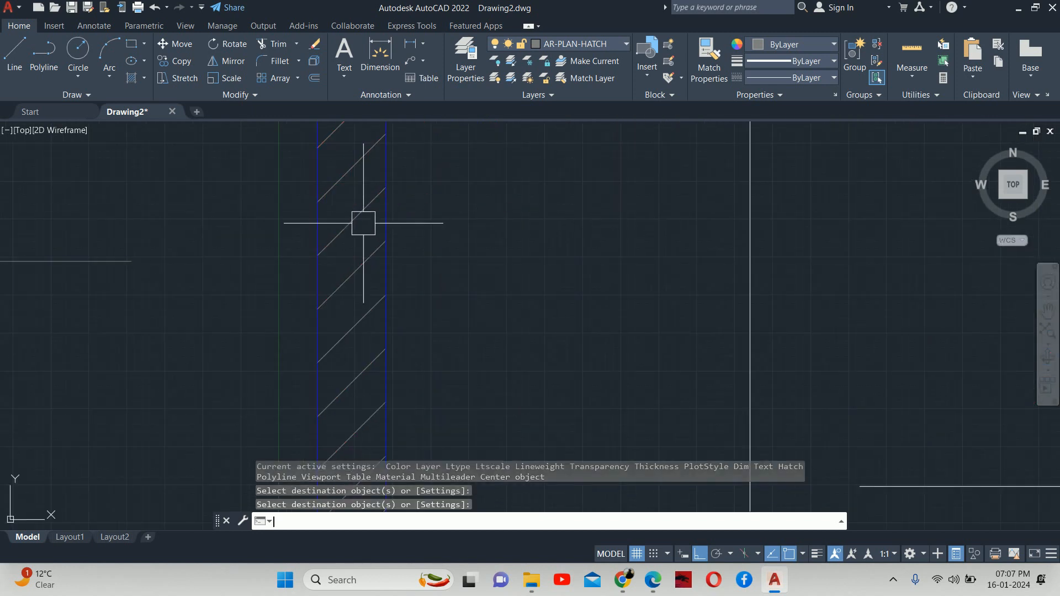
key(Escape)
scroll(417, 258, down, 5)
key(Escape)
middle_drag(417, 258, 414, 279)
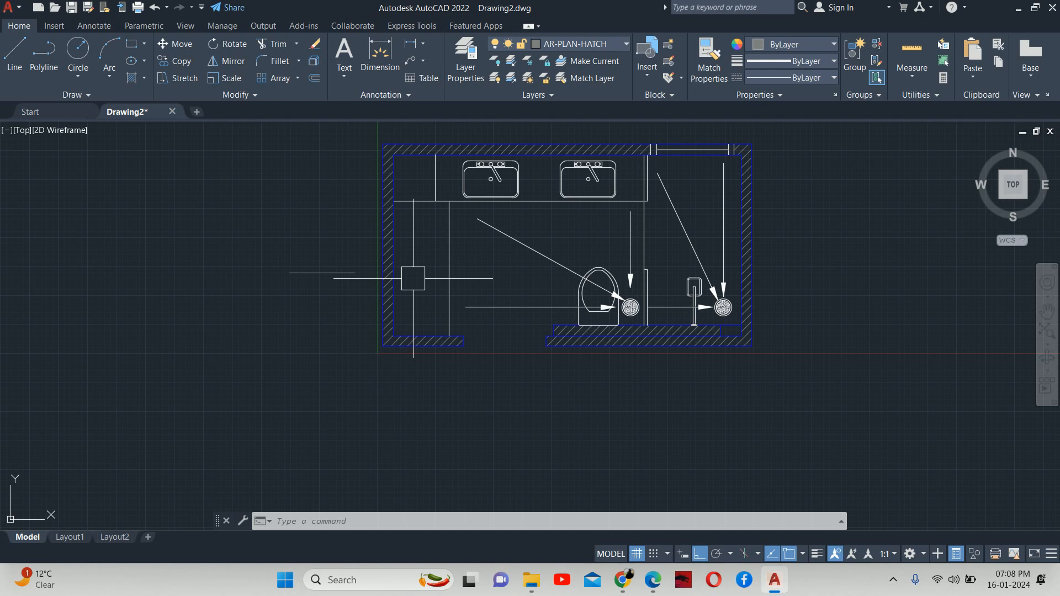
- Erase the grey horizontal source line left of the floor plan
key(Escape)
key(Escape)
click(309, 273)
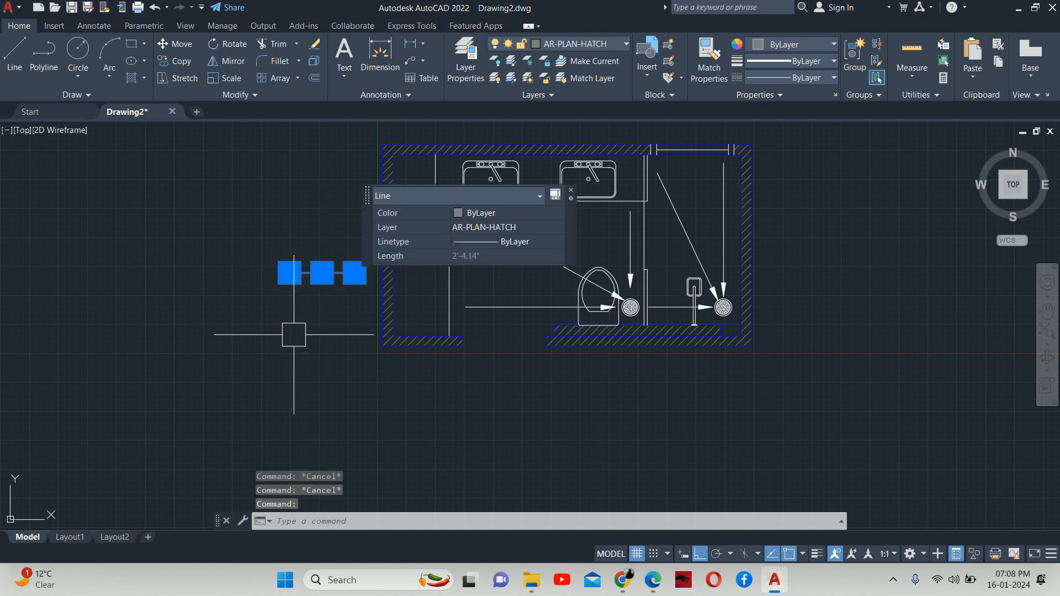
key(Delete)
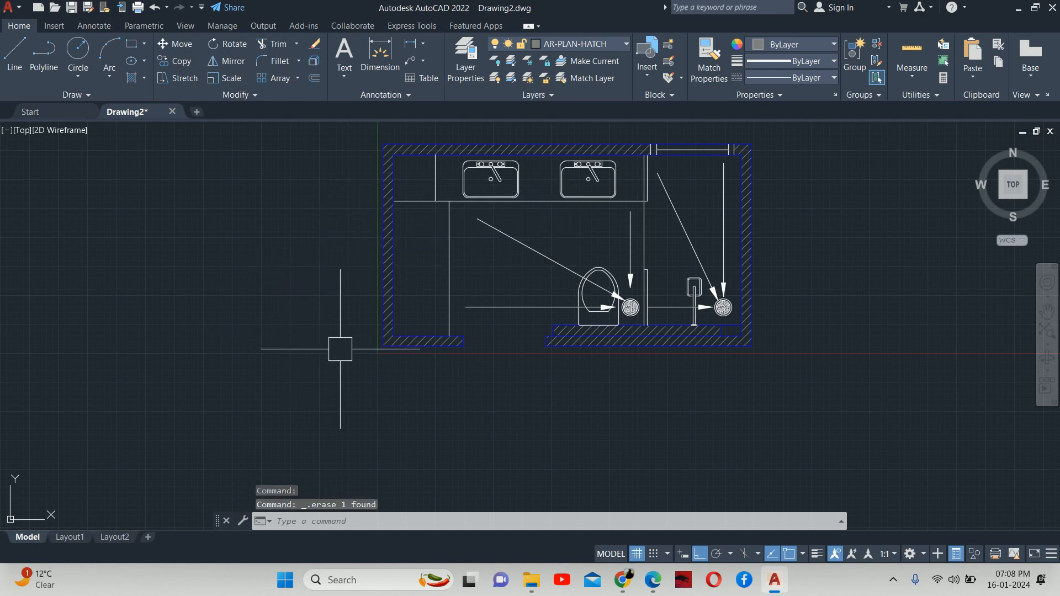
key(Escape)
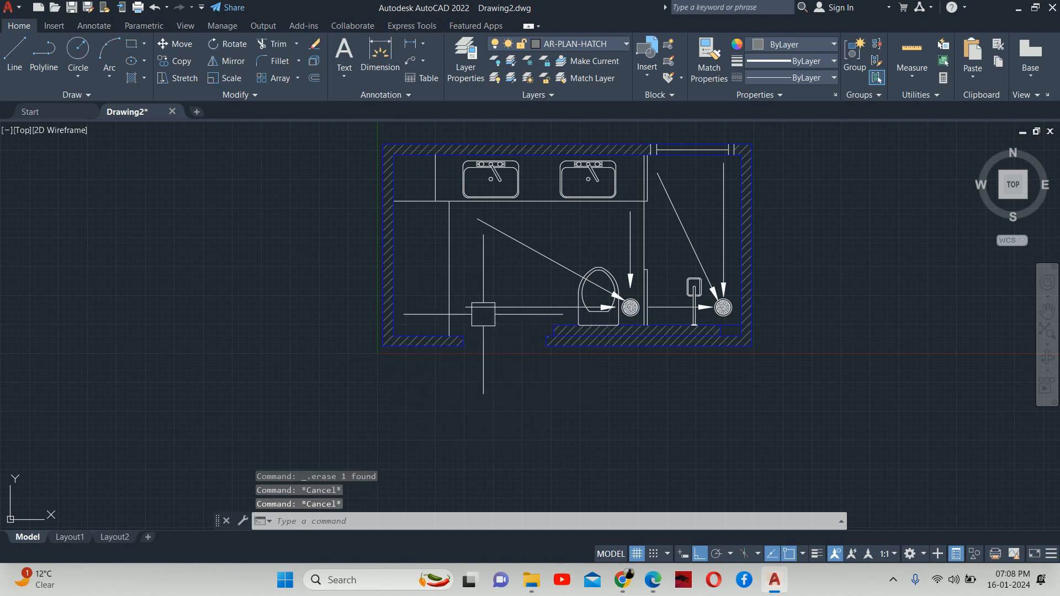
- Turn off layer 0 to check for unassigned wall lines, and undo that layer change
key(Escape)
text(LA)
key(Return)
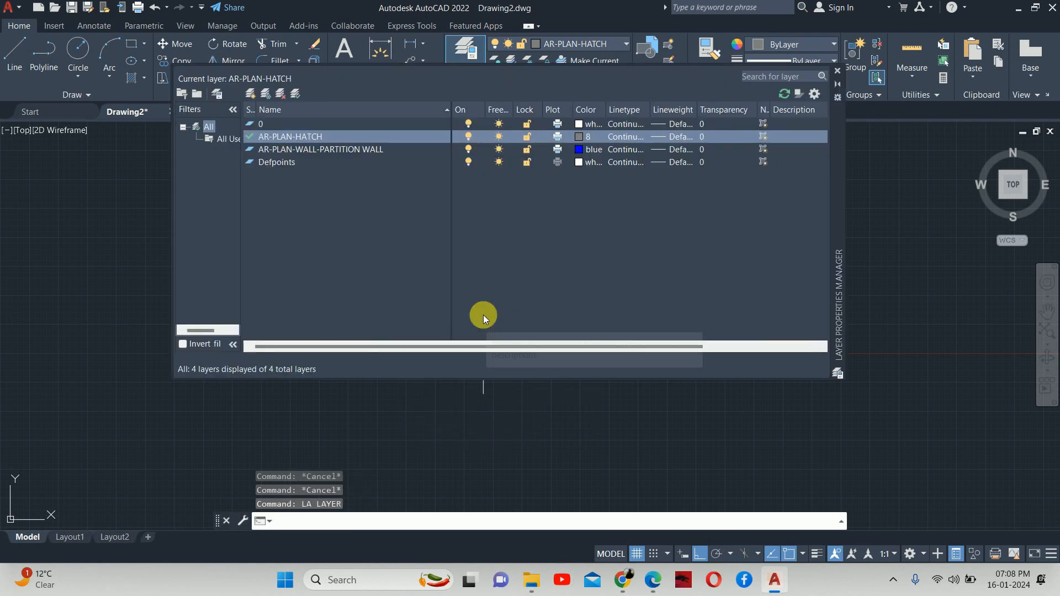
click(466, 126)
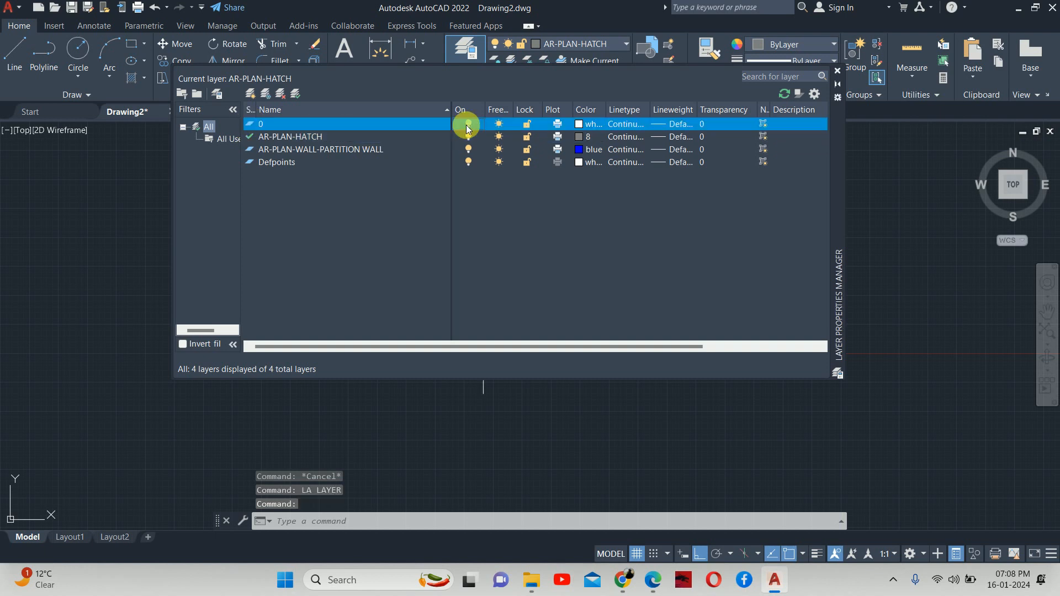
click(837, 70)
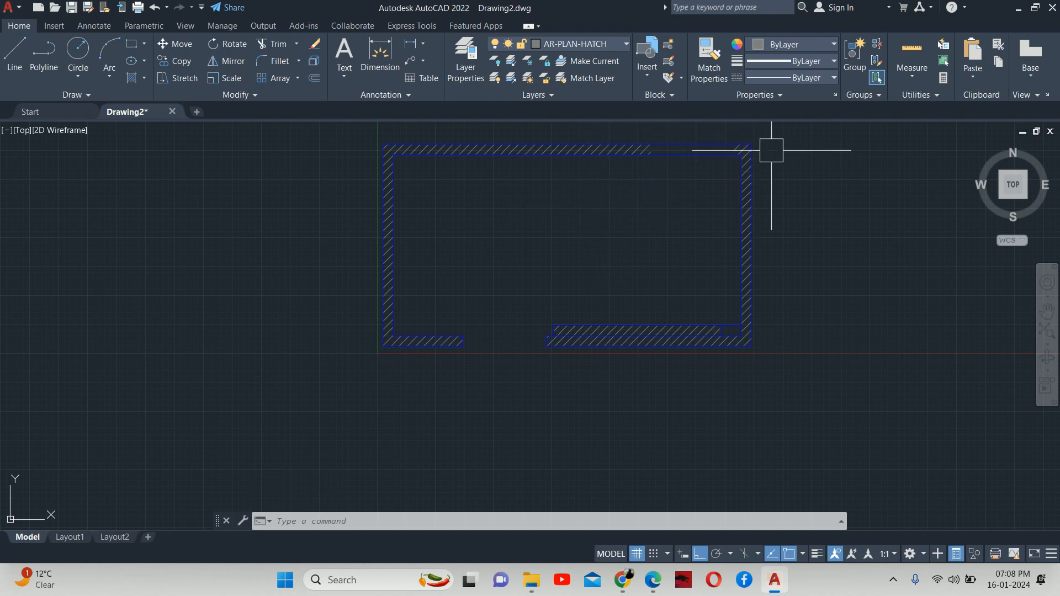
key(ctrl+z)
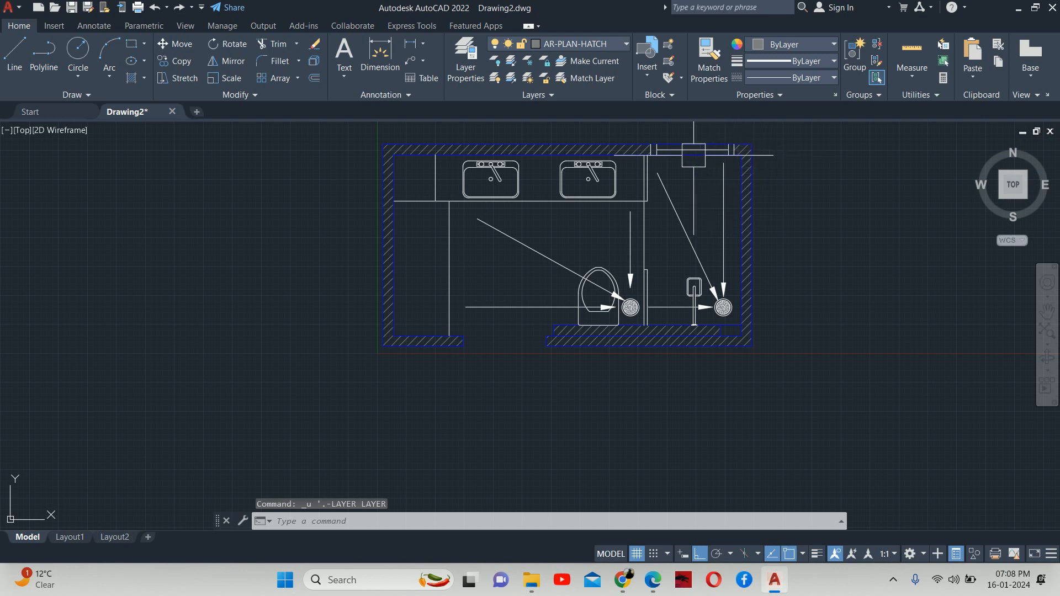
- Match the upper wall's blue inner face line onto the wall end line left of the window opening
text(MA)
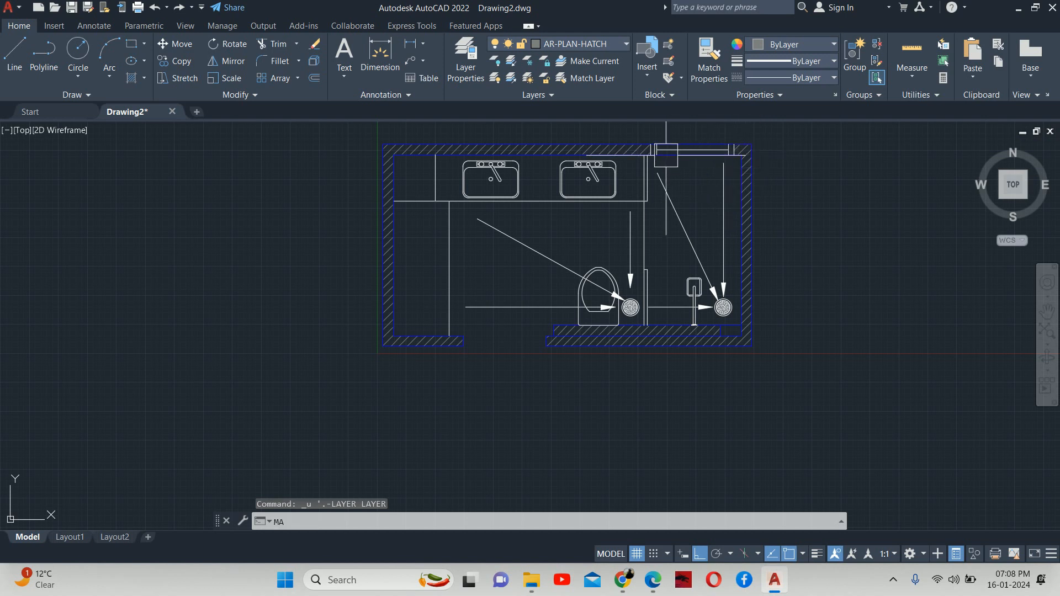
key(Return)
scroll(666, 155, up, 6)
click(657, 138)
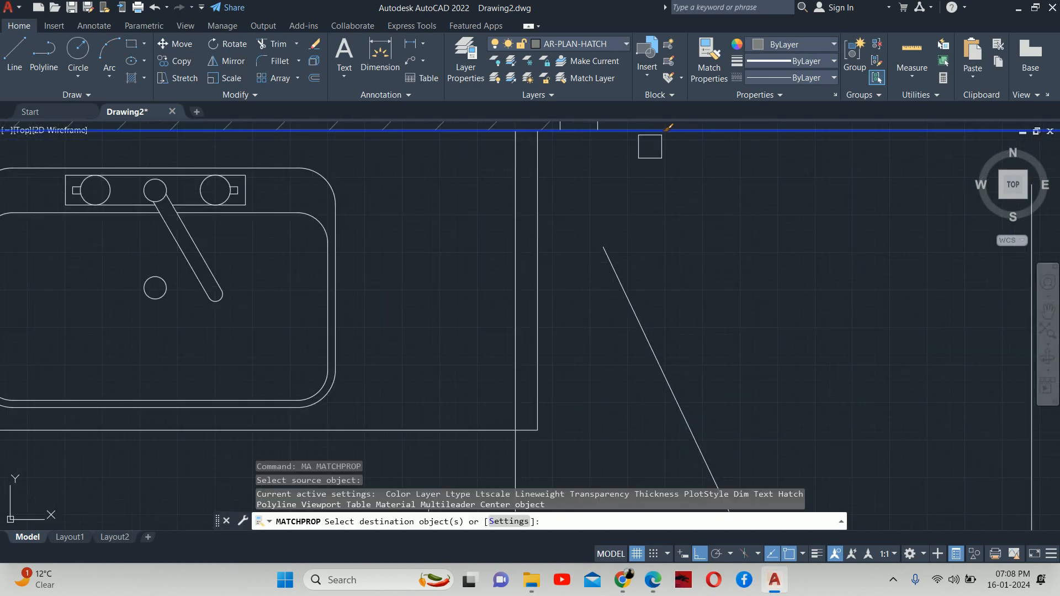
middle_drag(650, 147, 639, 209)
scroll(575, 199, up, 4)
click(554, 196)
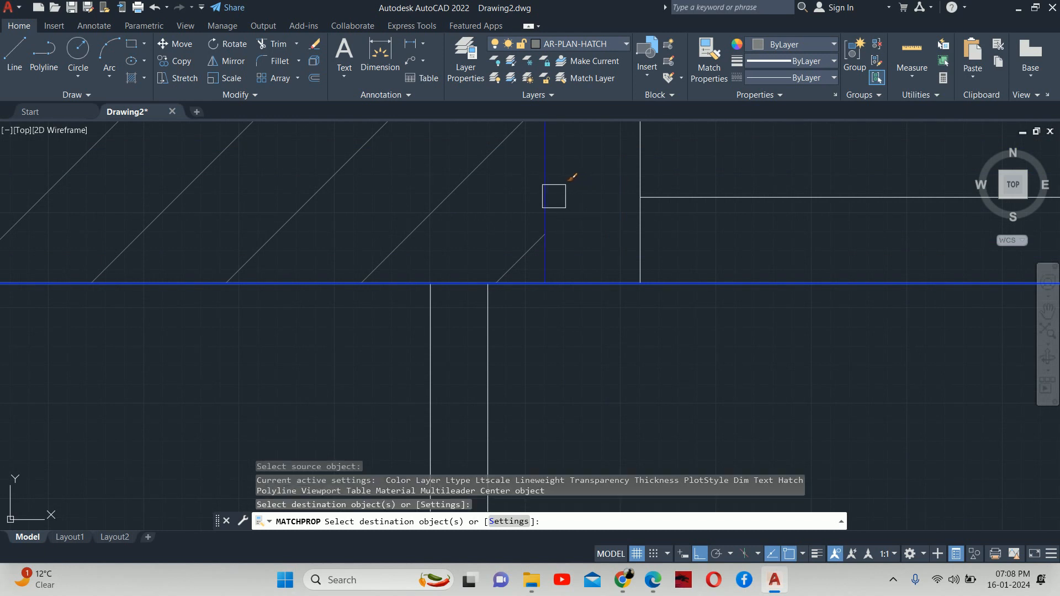
- Apply the matched properties to the wall end line right of the window opening, and finish matching
scroll(560, 199, down, 4)
middle_drag(851, 216, 254, 204)
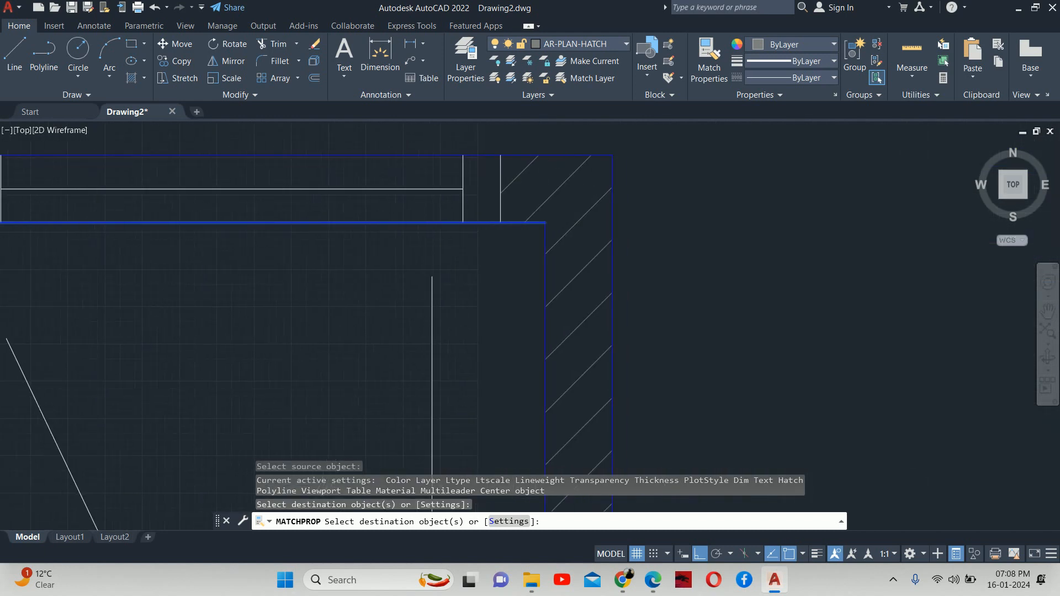
click(501, 193)
key(Return)
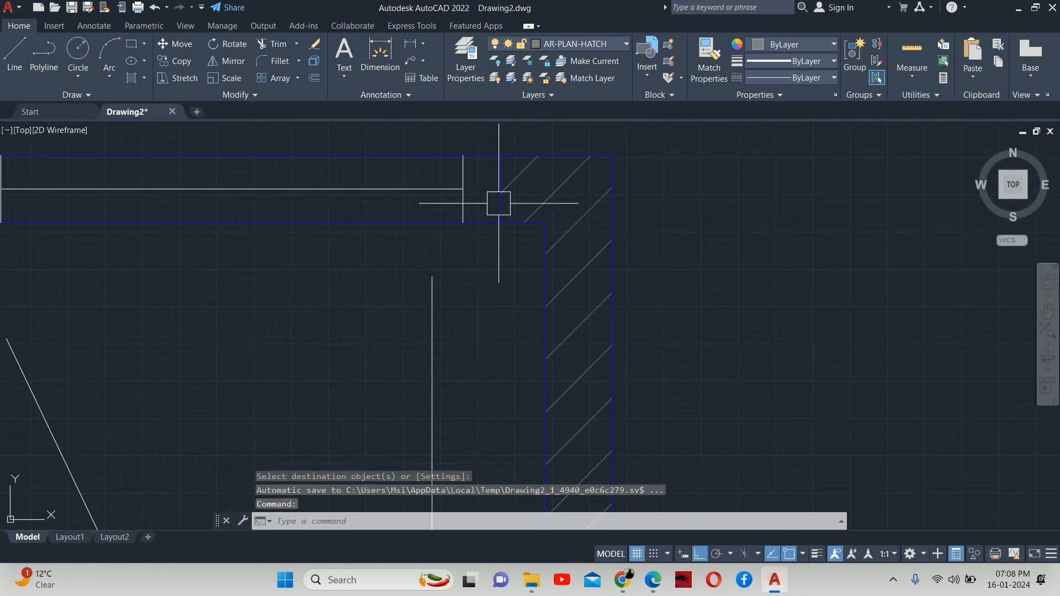
key(Escape)
key(Escape)
- Turn off layer 0 so that only the wall and hatch layers are displayed
scroll(500, 206, down, 4)
middle_drag(365, 231, 446, 223)
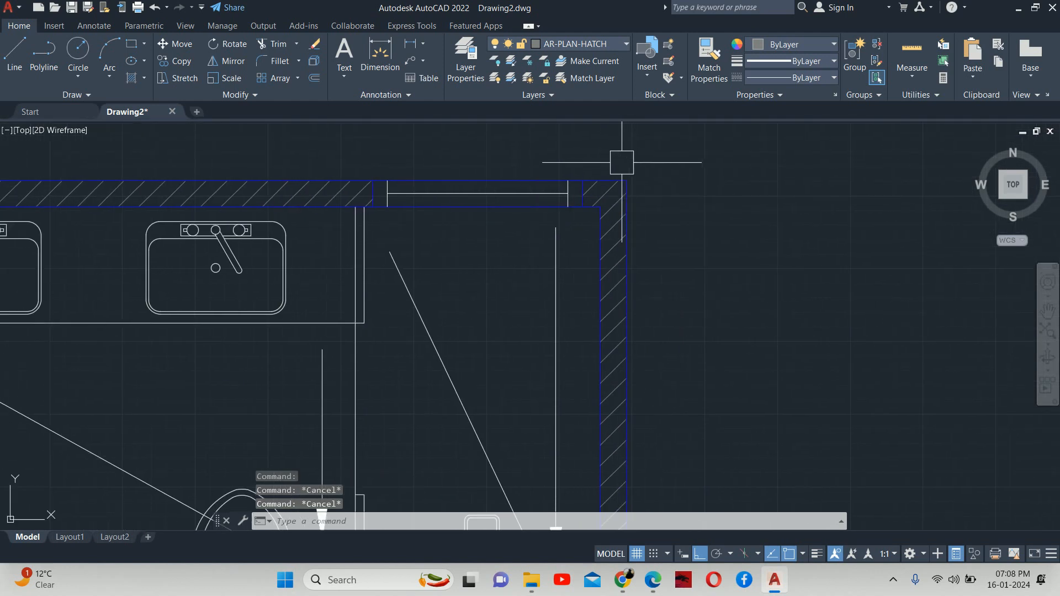
scroll(438, 296, down, 6)
middle_drag(438, 296, 431, 271)
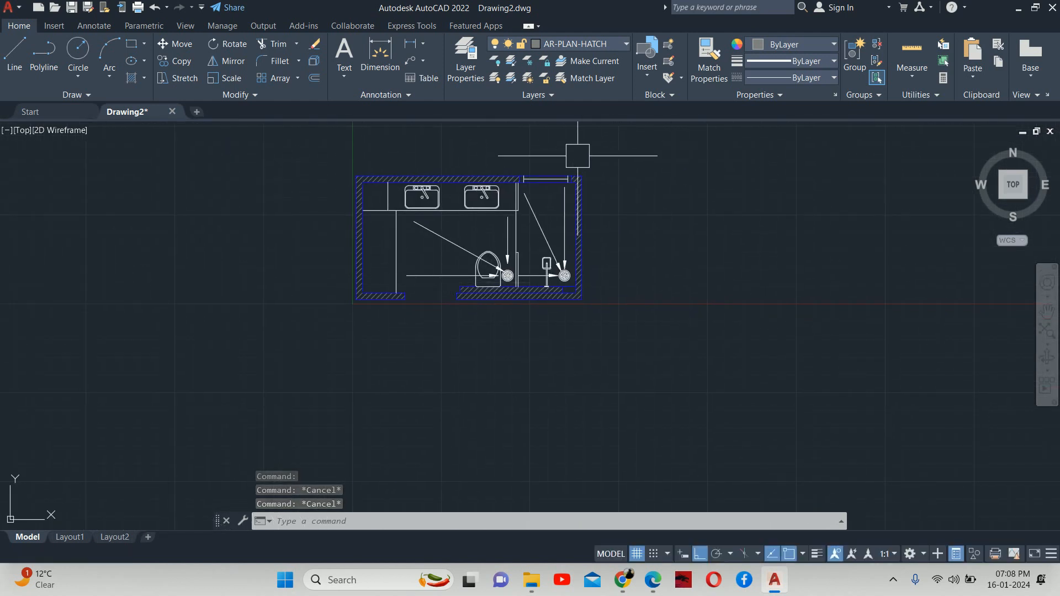
text(la)
key(Return)
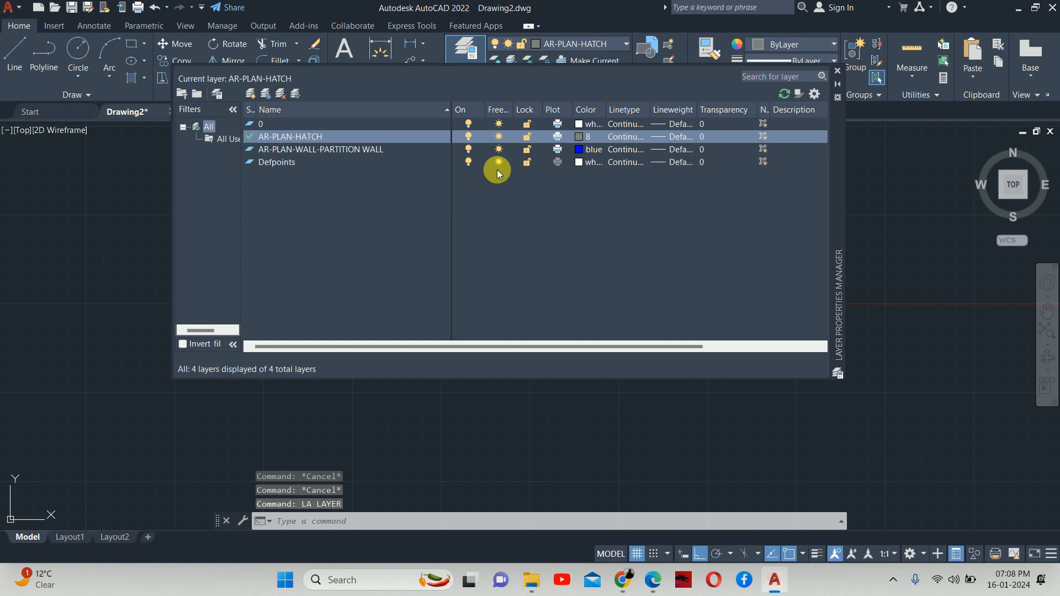
click(467, 122)
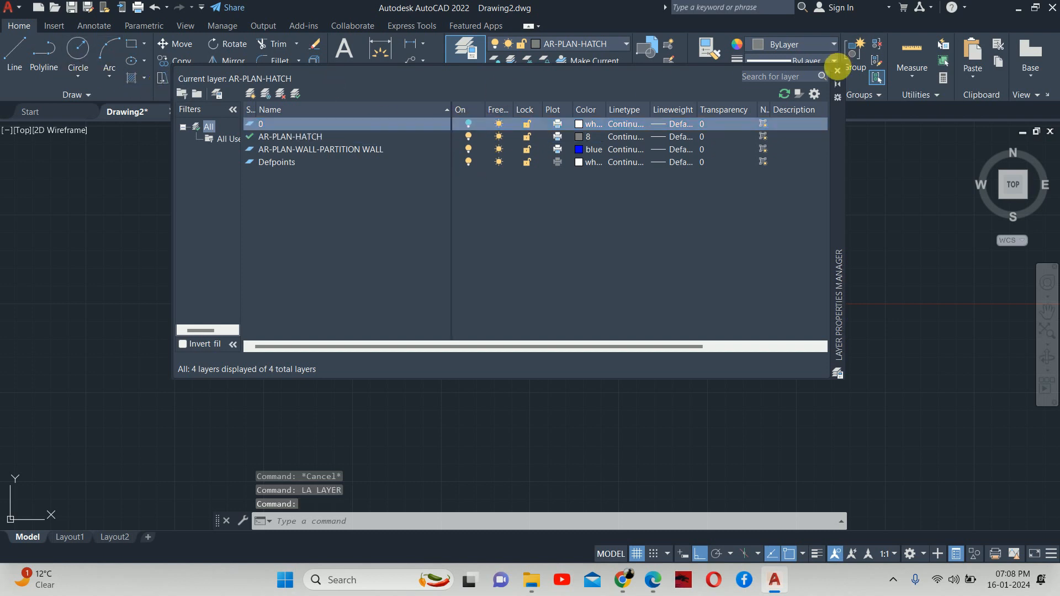
click(837, 71)
middle_drag(546, 211, 567, 223)
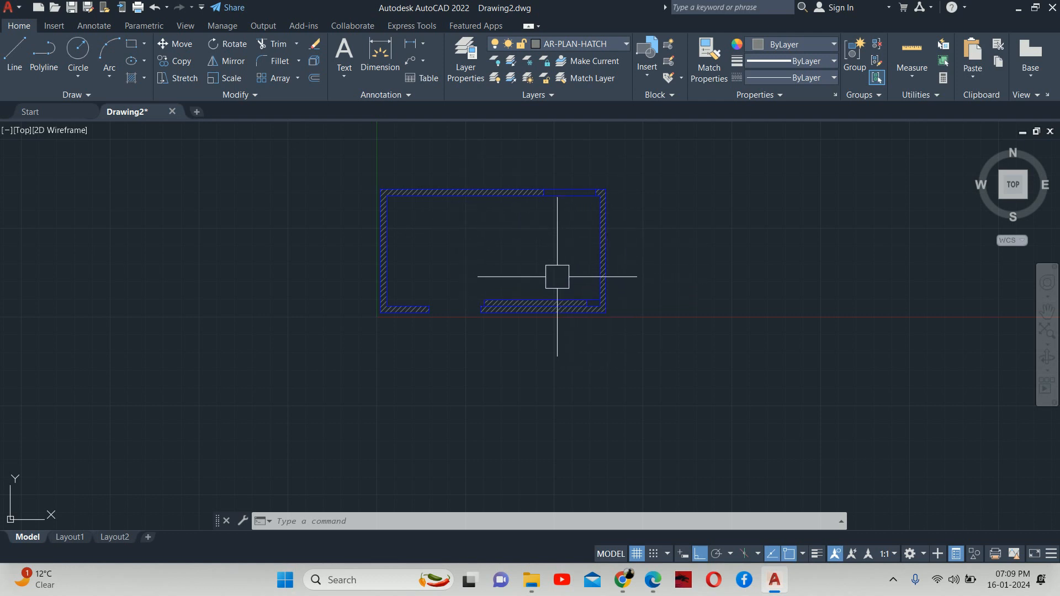
- Create a new layer named AR-INTERIOR-WASHROOM-WALL TILES
text(la)
key(Return)
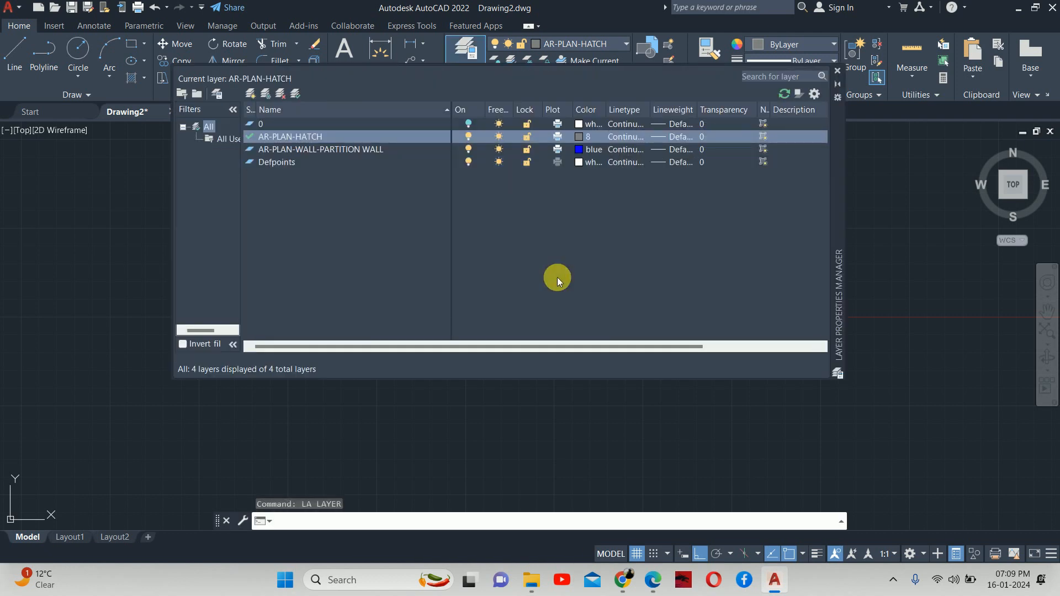
click(250, 94)
text(AR-)
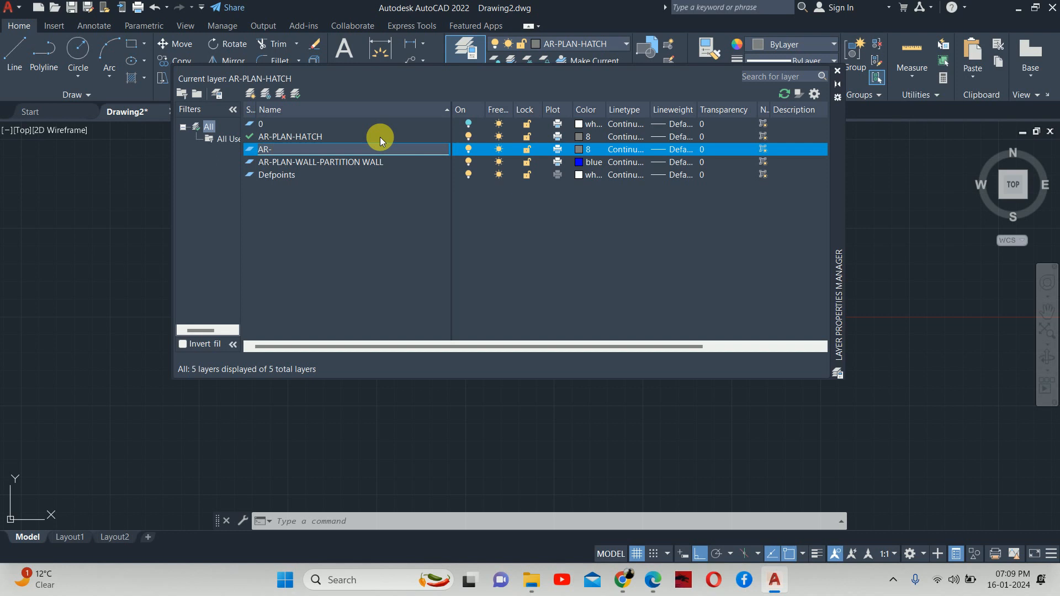
text(FL)
text(WASHROOM)
text(-WALL TILES)
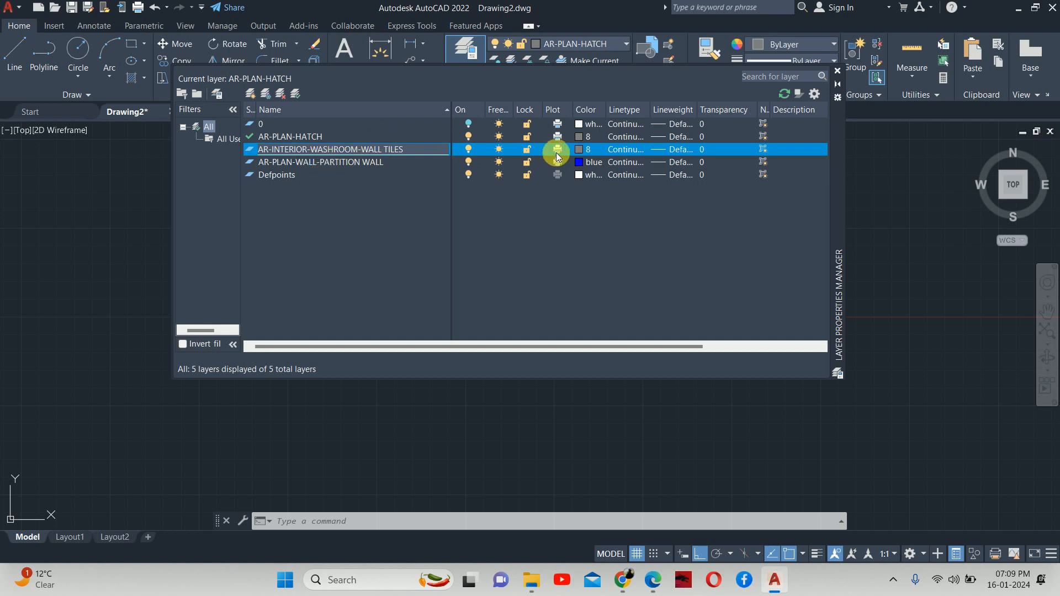
- Set the AR-INTERIOR-WASHROOM-WALL TILES layer's color to index 32 and make it the current layer
click(579, 149)
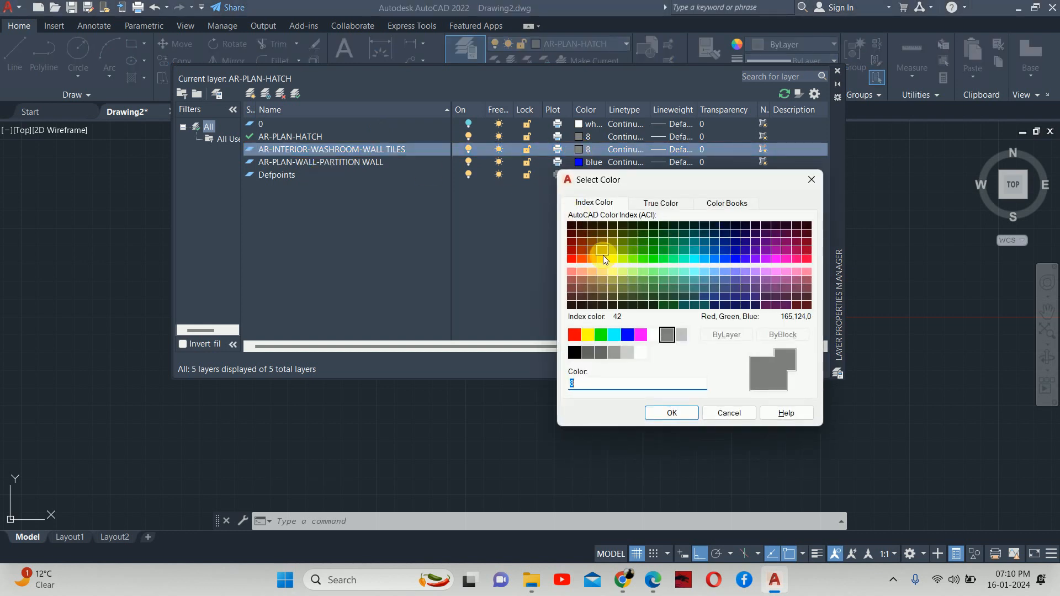
click(592, 250)
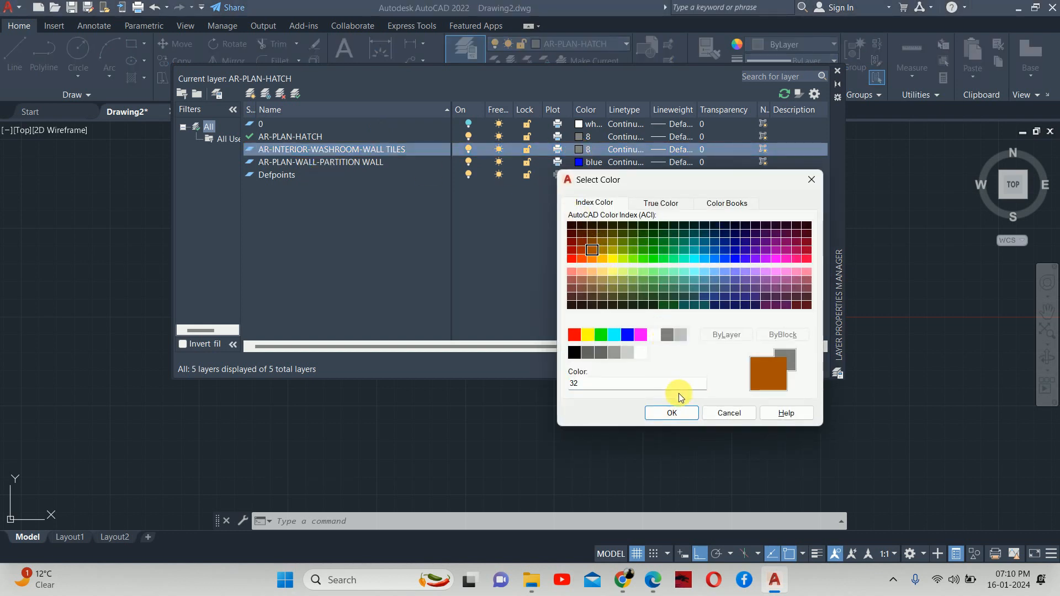
click(670, 413)
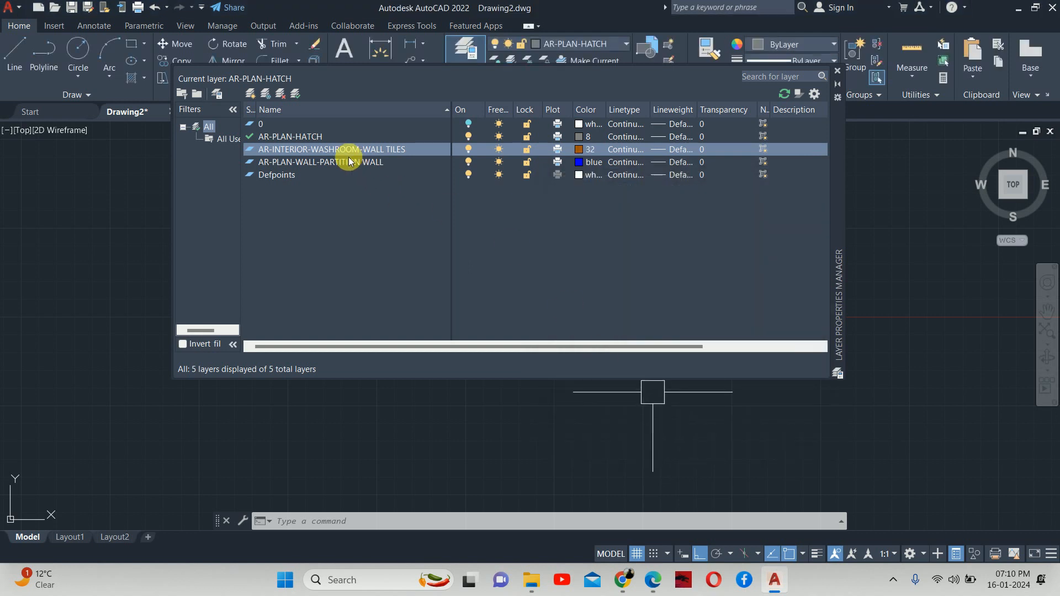
double_click(343, 150)
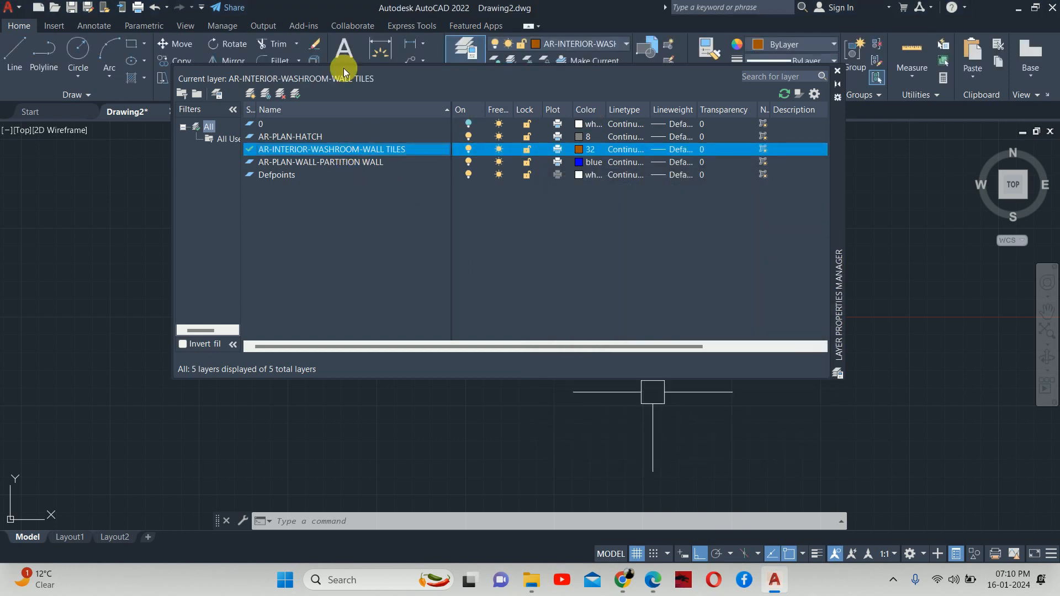
click(837, 70)
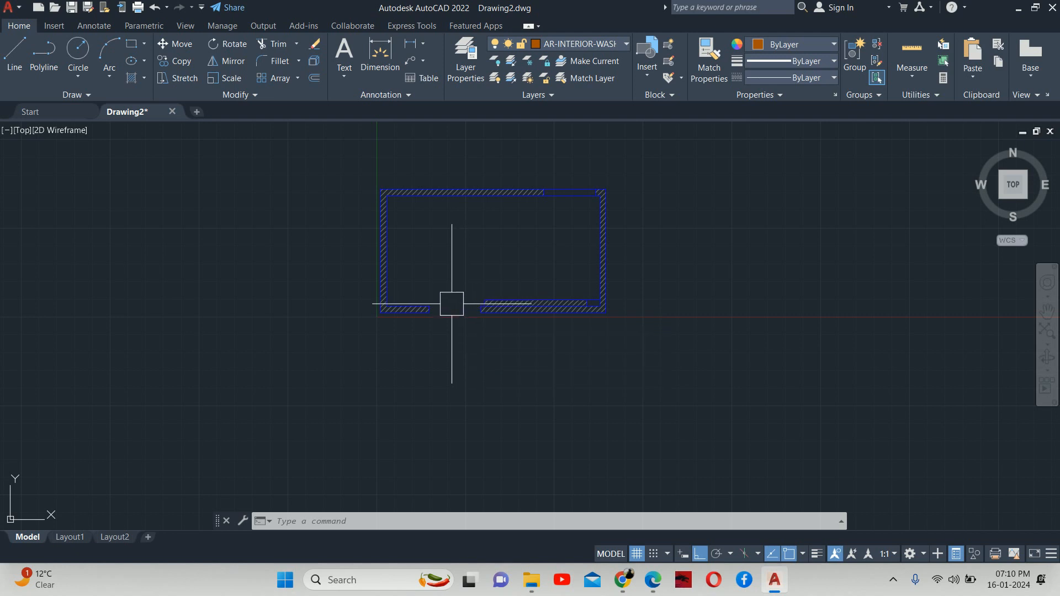
- Start a polyline at the left end of the door opening and trace the inner wall face to the upper-left inside corner
scroll(450, 304, up, 2)
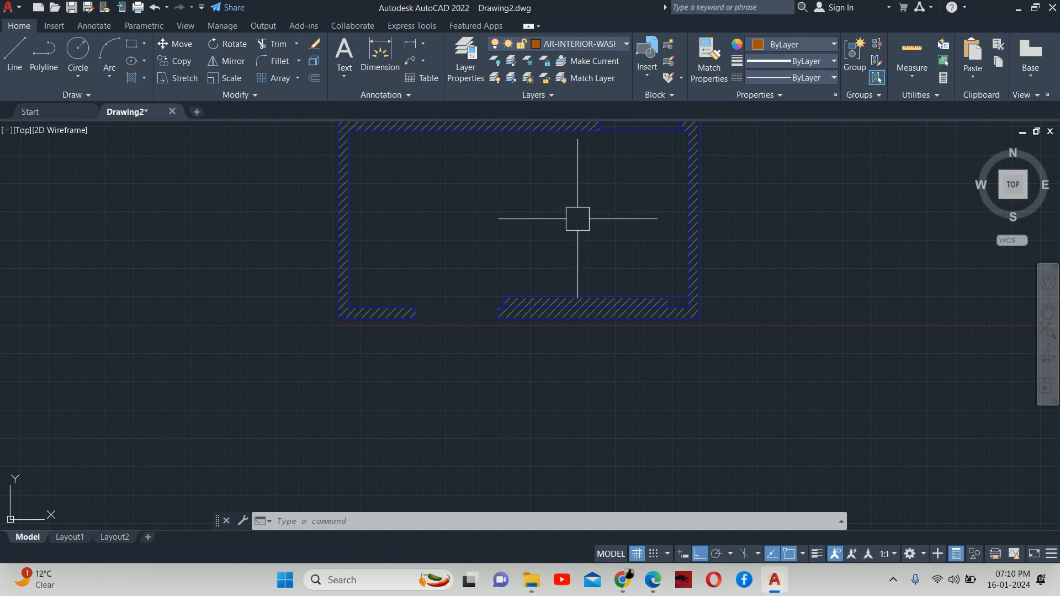
mouse_move(578, 218)
middle_down()
mouse_move(594, 222)
mouse_move(615, 206)
middle_up()
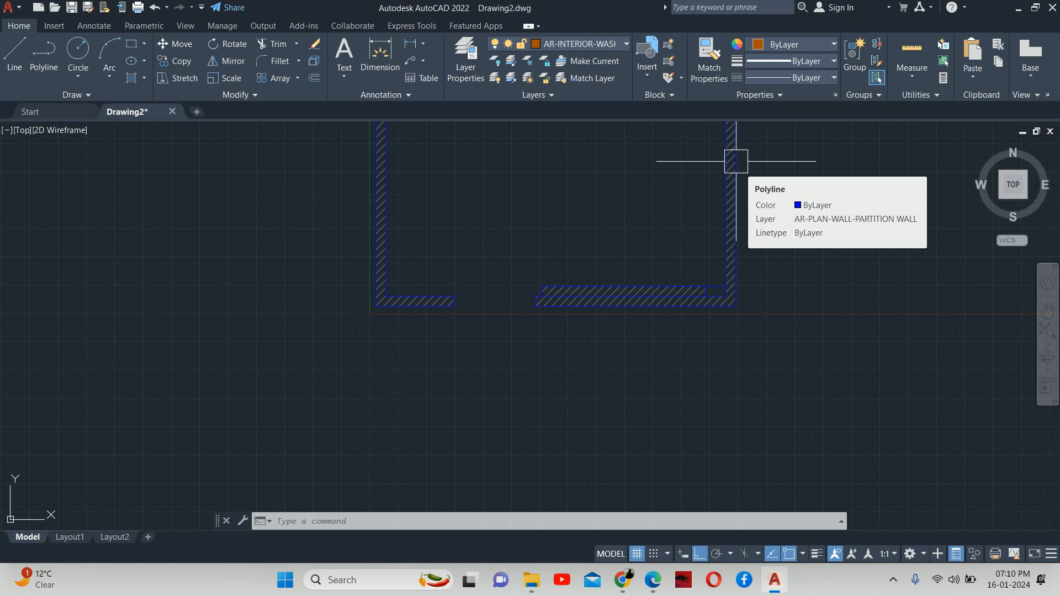
text(pl)
key(Return)
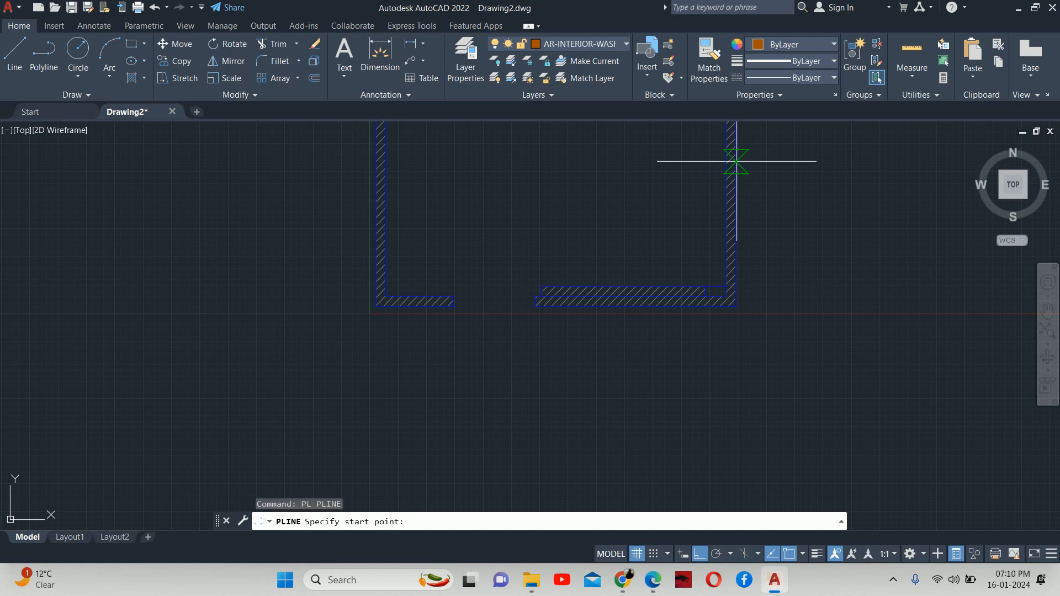
click(454, 297)
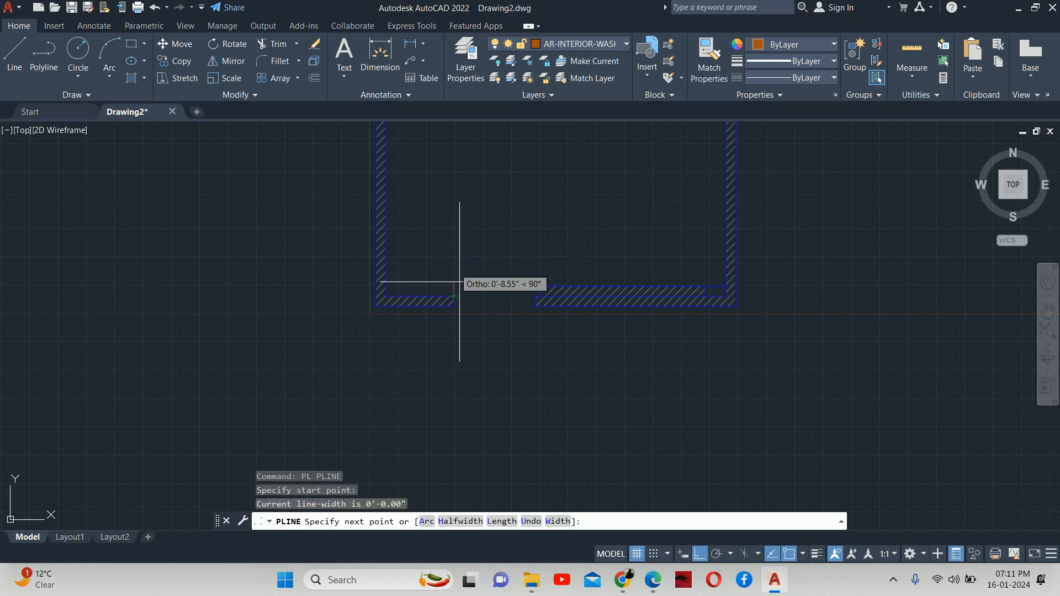
click(379, 297)
scroll(427, 199, down, 2)
middle_drag(427, 200, 439, 417)
scroll(418, 380, up, 6)
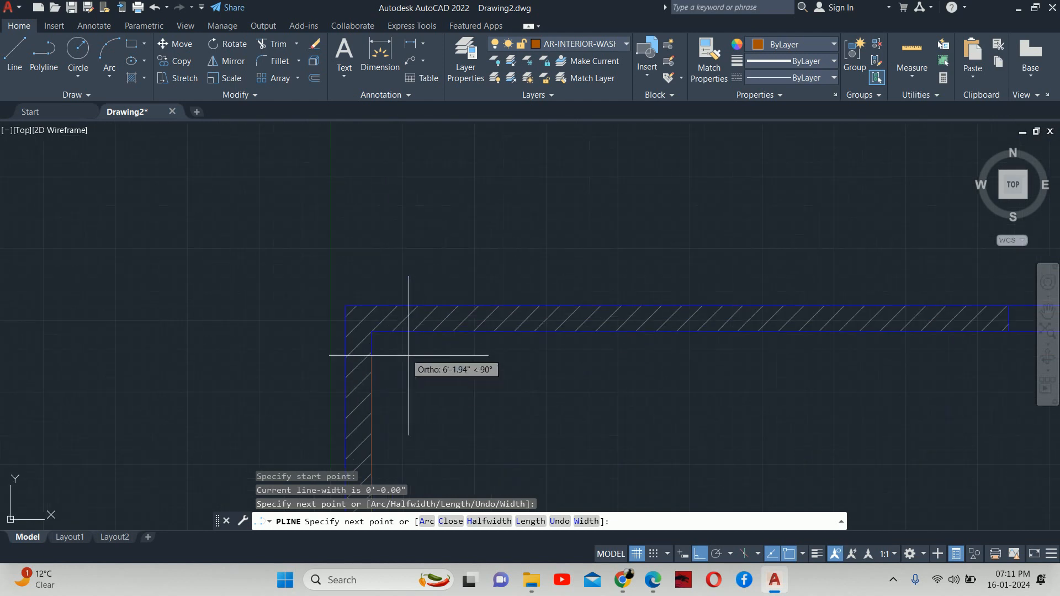
click(371, 332)
- Continue the polyline along the inner faces of the upper and right walls, then over the lower thick wall and down its end
scroll(339, 247, down, 4)
scroll(360, 201, up, 1)
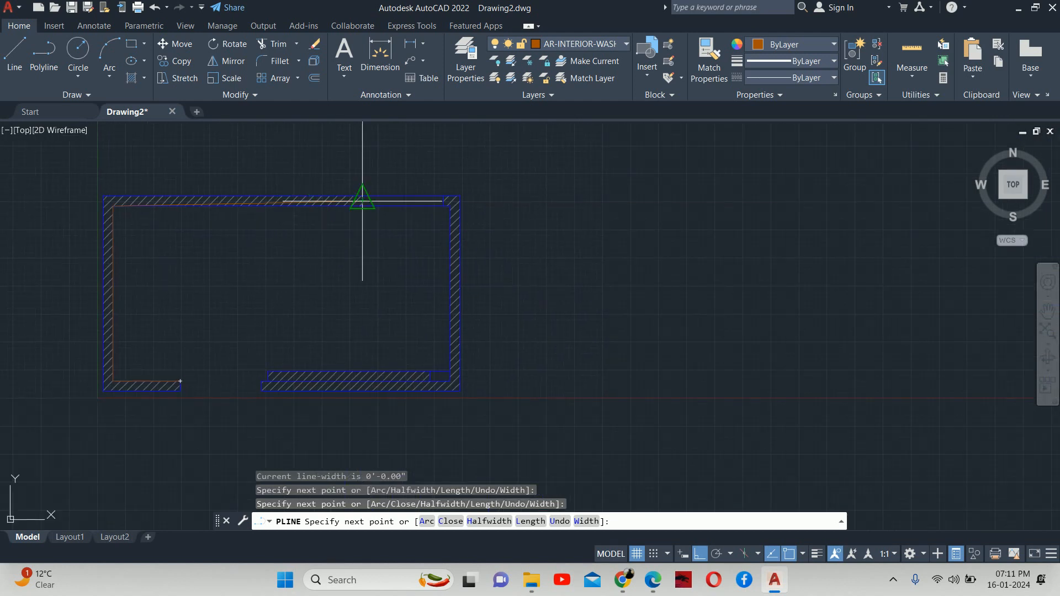
scroll(538, 204, up, 4)
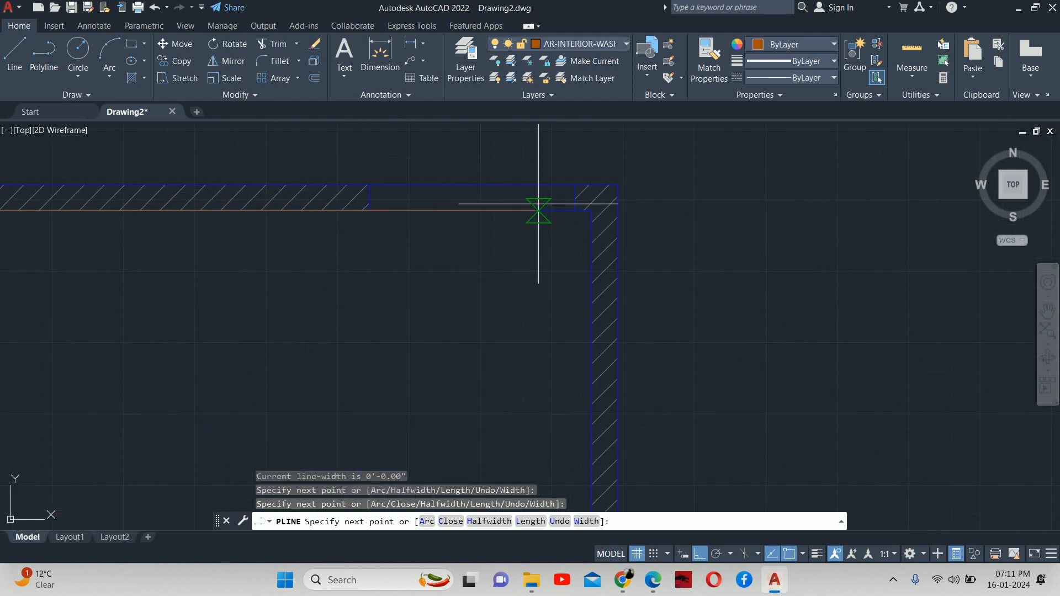
click(574, 211)
scroll(569, 276, down, 4)
middle_drag(563, 338, 562, 268)
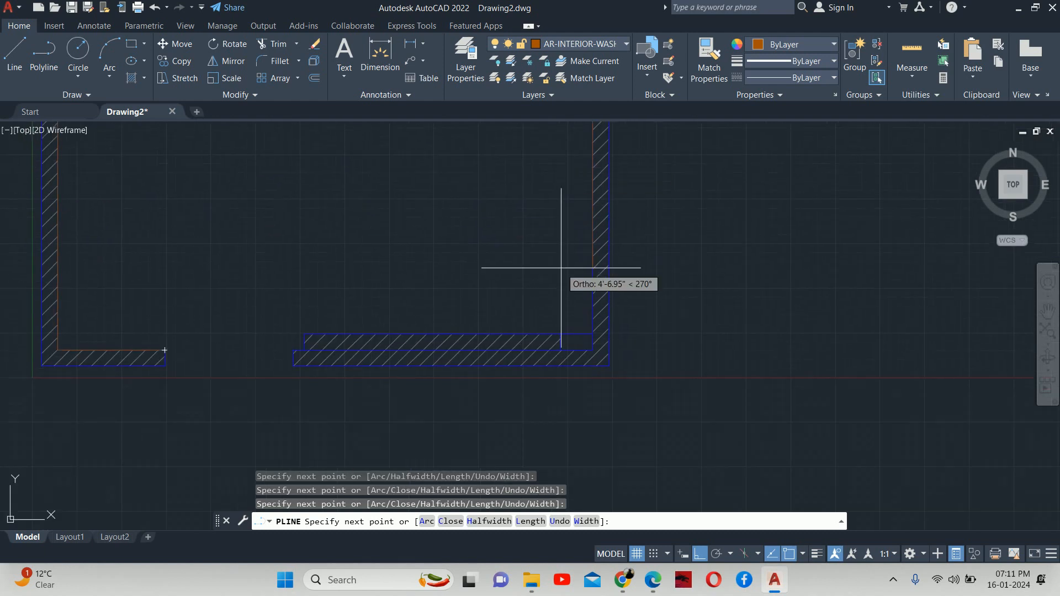
click(593, 334)
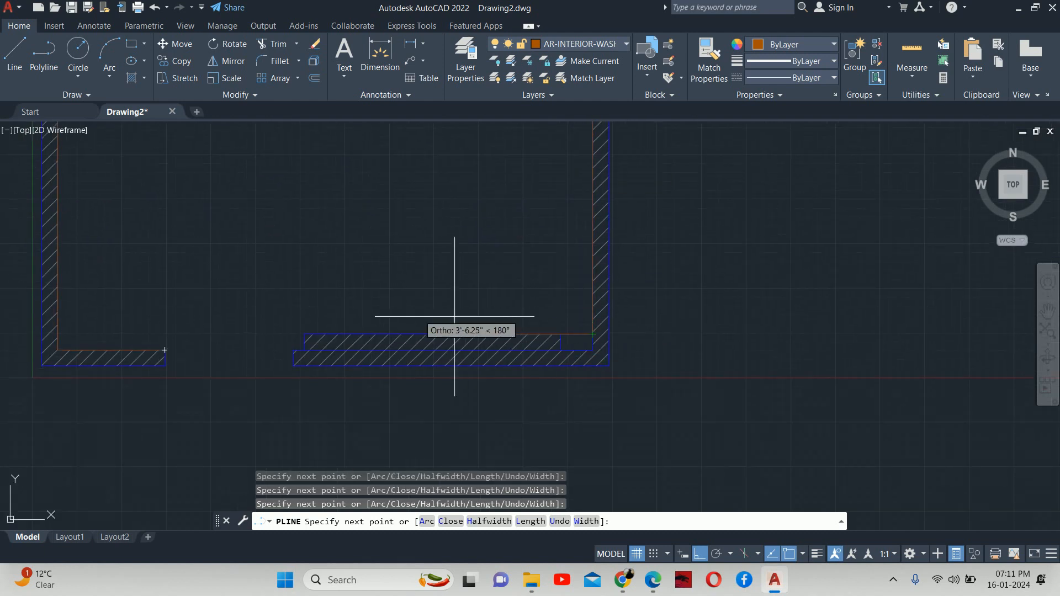
scroll(303, 334, up, 6)
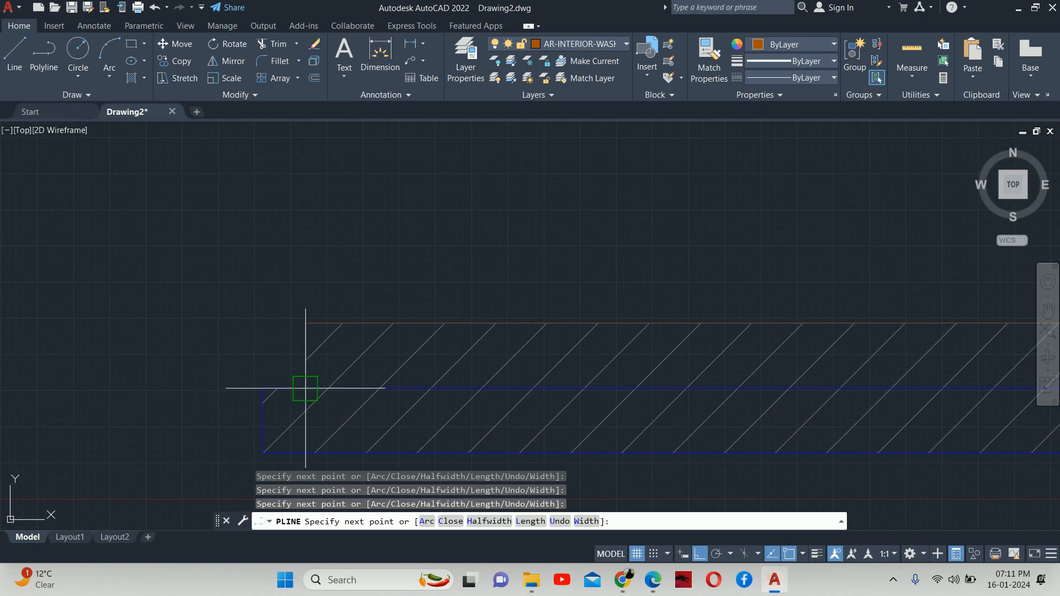
key(Escape)
key(Escape)
scroll(337, 315, down, 6)
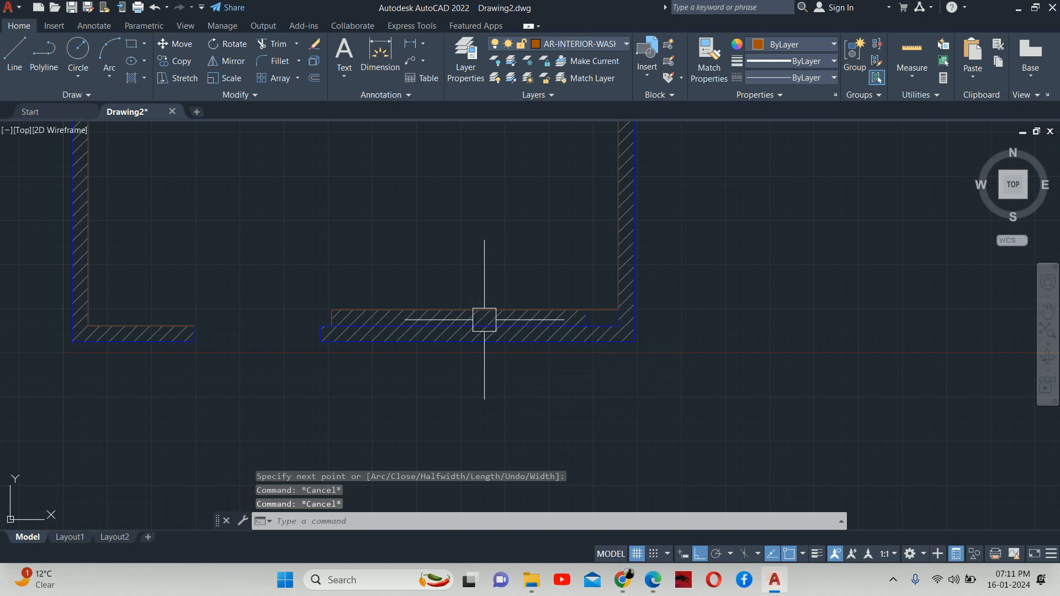
key(Escape)
scroll(475, 309, down, 5)
scroll(469, 262, up, 3)
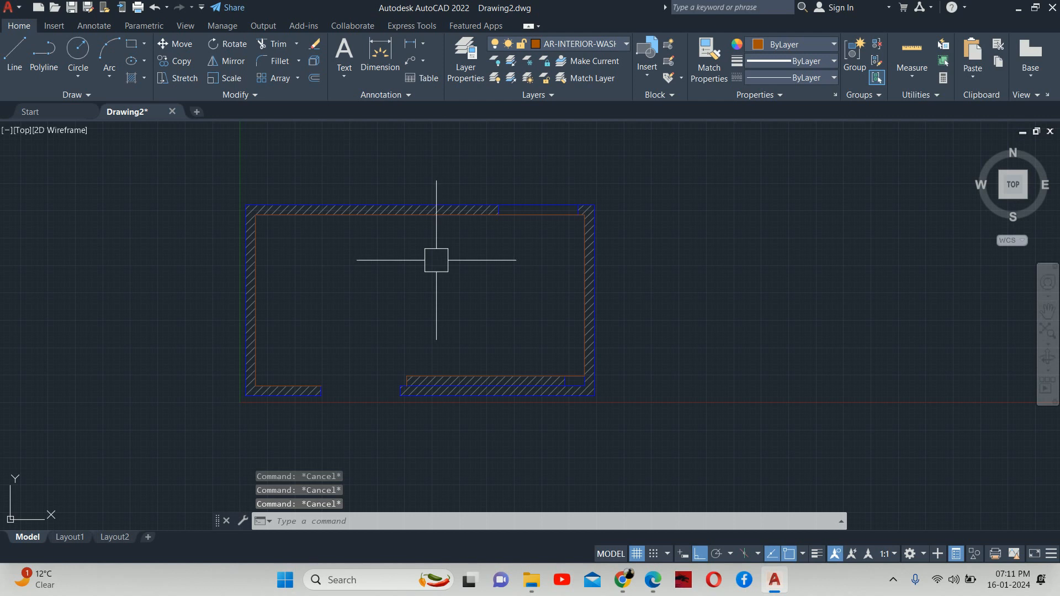
text(o)
key(Return)
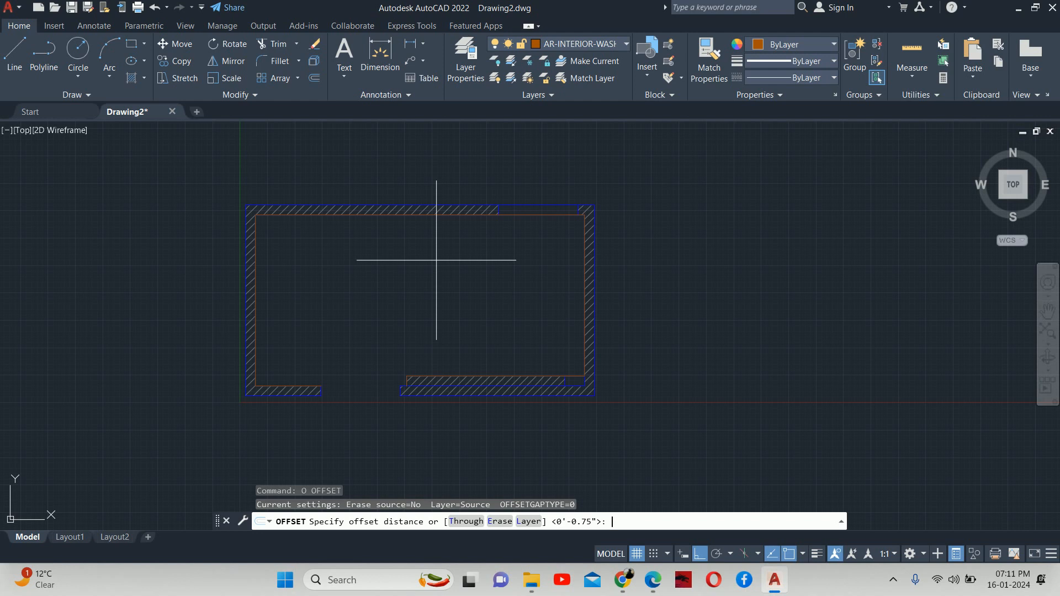
key(Escape)
text(o)
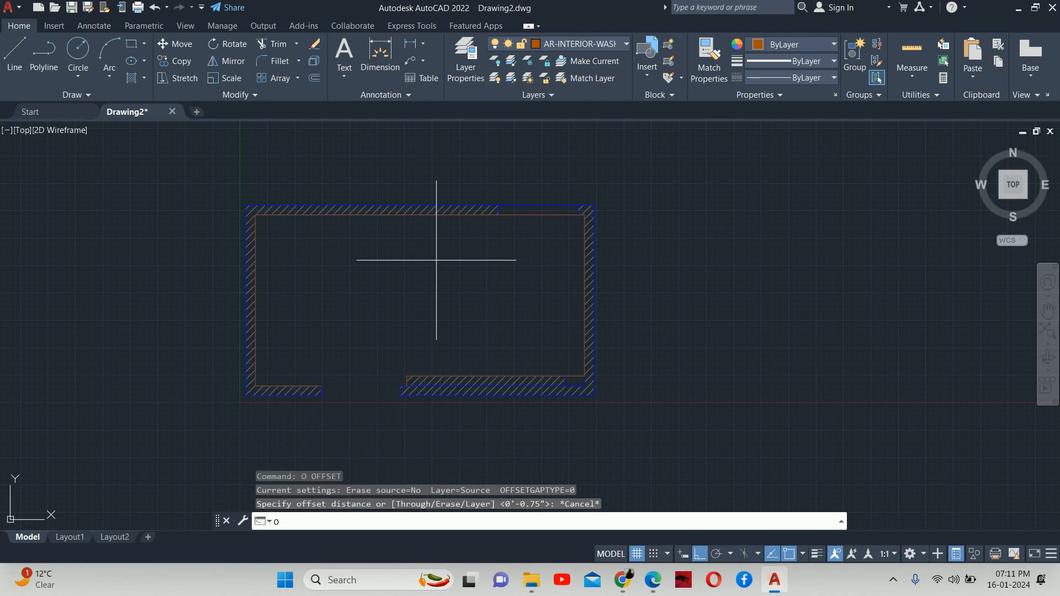
key(Return)
text(.)
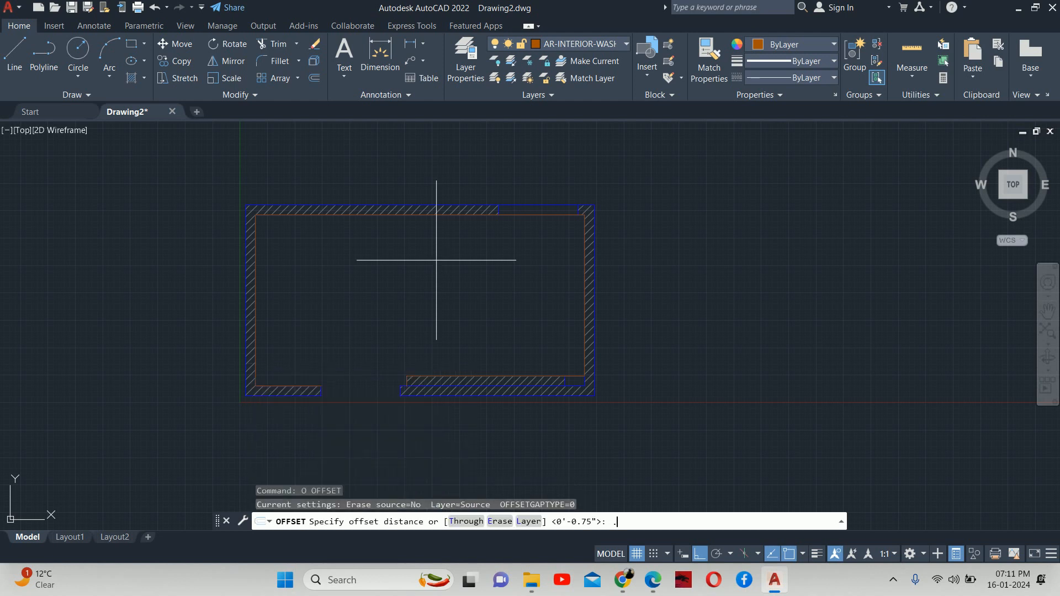
text(7)
key(BackSpace)
text(25)
key(Return)
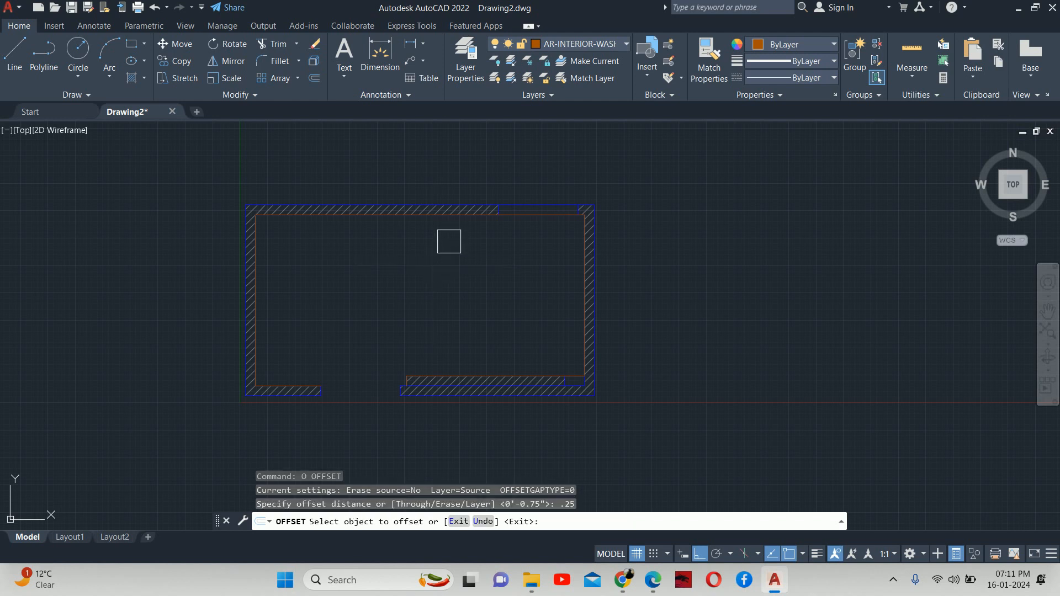
key(Escape)
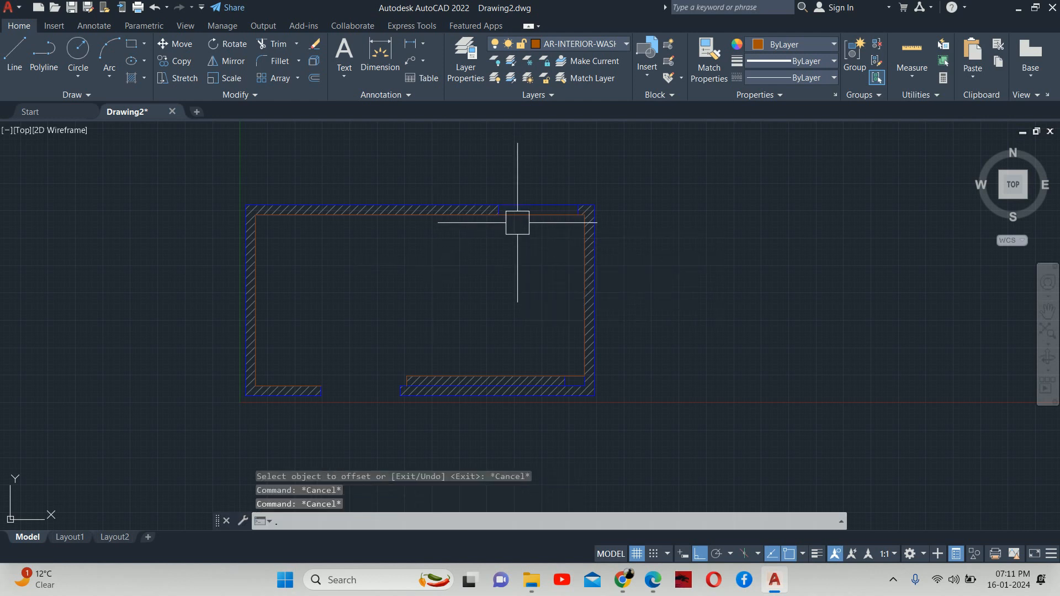
key(Return)
text(5)
key(Return)
scroll(510, 223, up, 2)
click(510, 216)
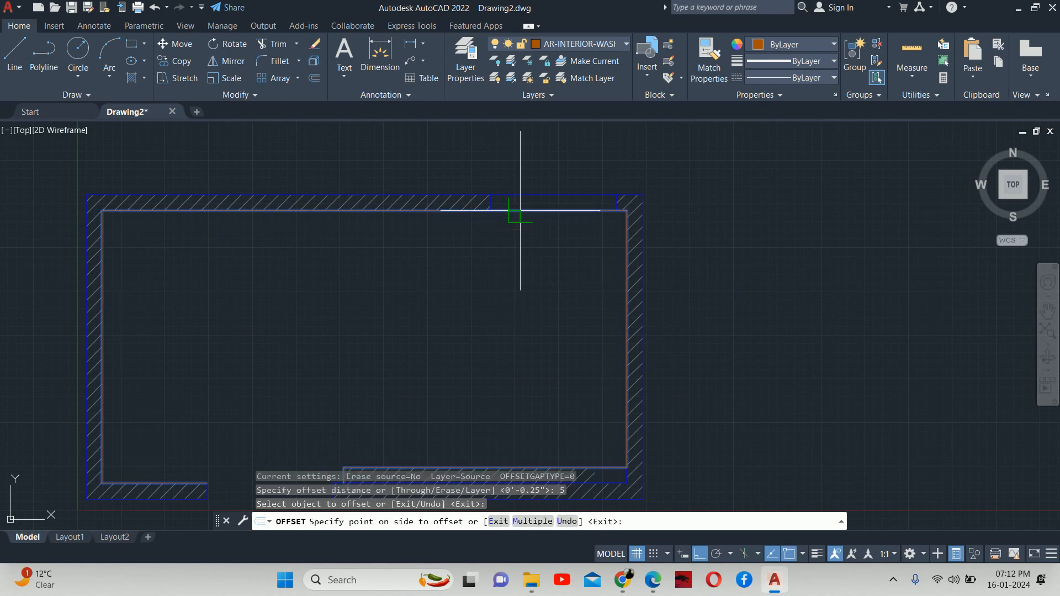
key(Escape)
key(Escape)
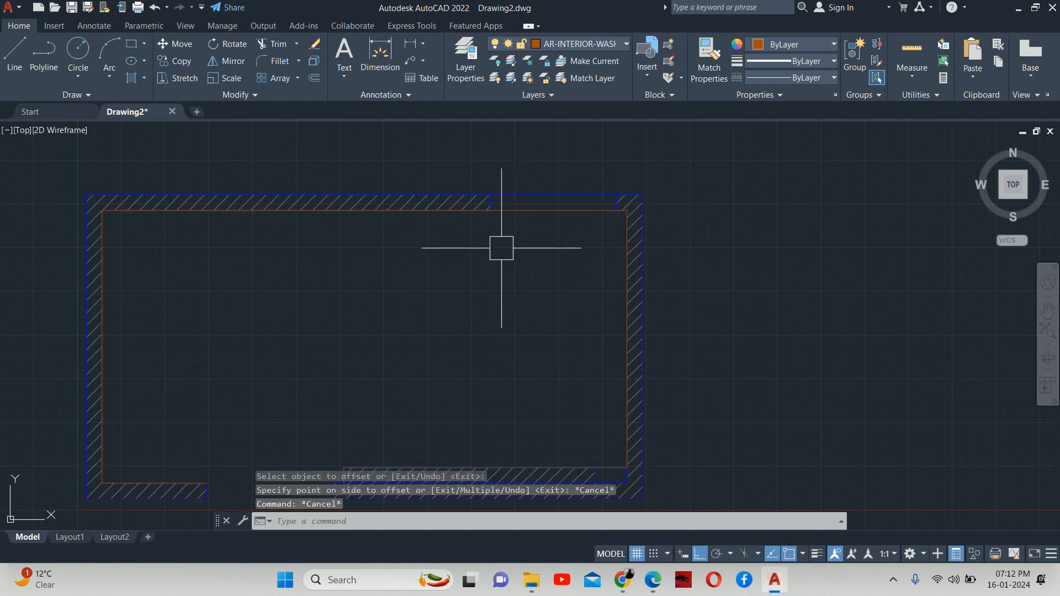
- Offset the traced inner-wall polyline 0.5" towards the inside of the washroom to form the wall tile line
text(o)
key(Return)
text(.5)
key(Return)
click(532, 216)
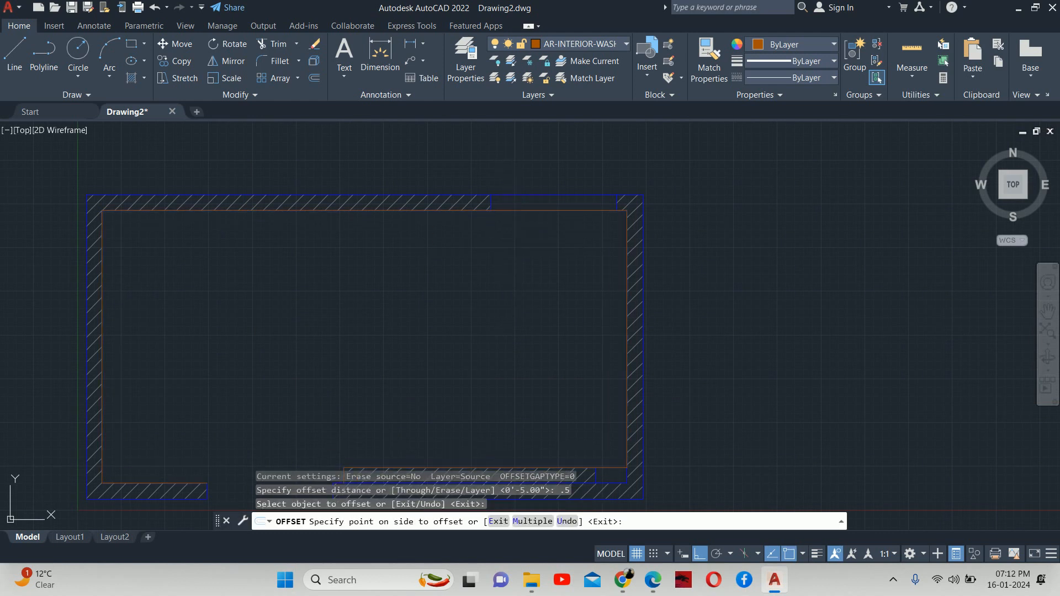
click(515, 250)
key(Escape)
key(Escape)
key(Escape)
- Delete the original polyline on the wall face, keeping only the inner offset tile line
scroll(545, 213, up, 5)
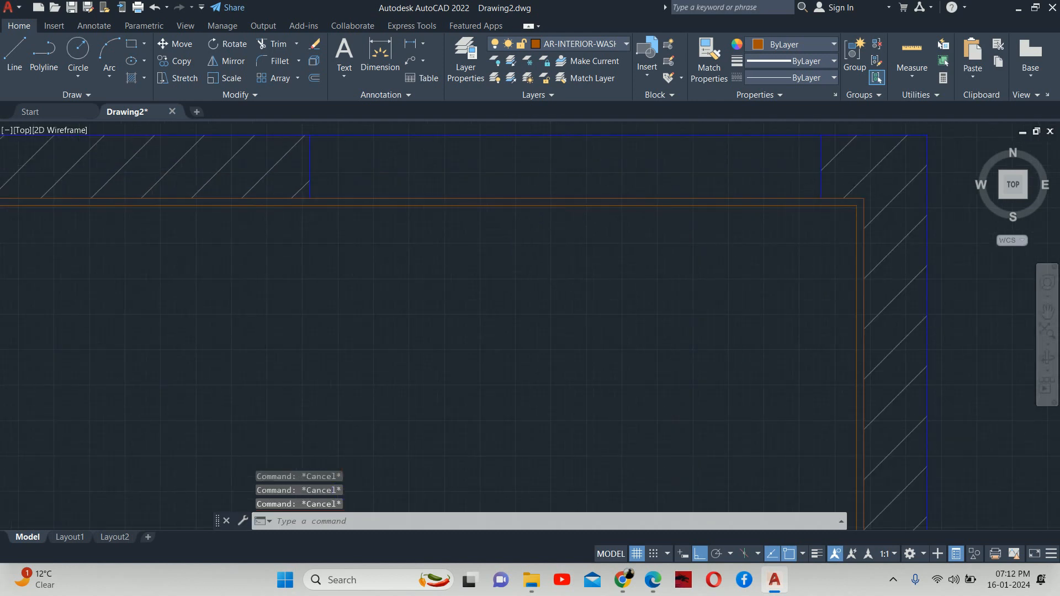
scroll(504, 194, up, 2)
click(502, 194)
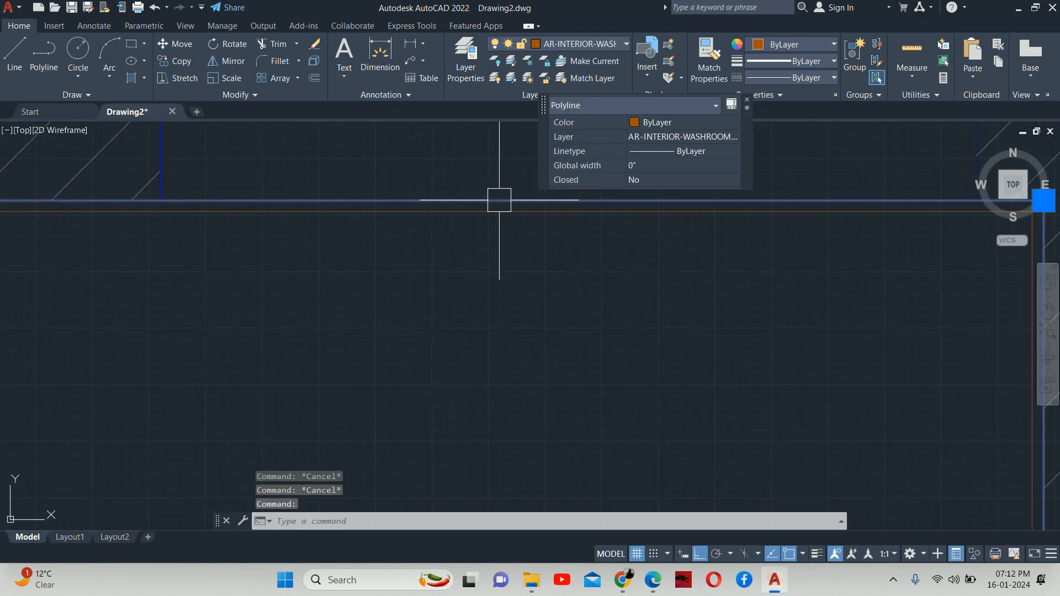
key(Delete)
scroll(510, 319, down, 5)
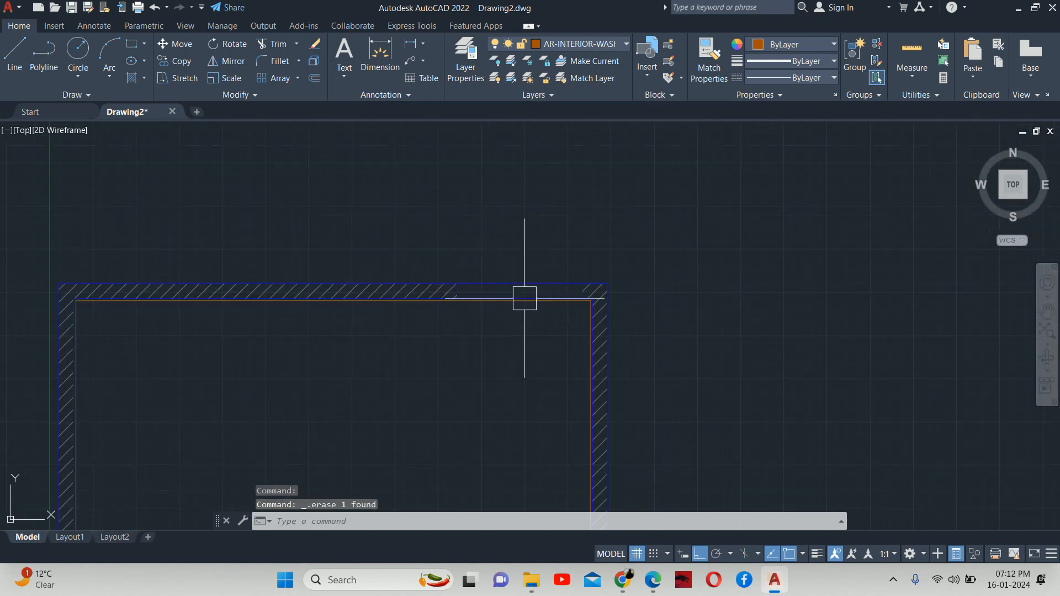
scroll(568, 157, down, 2)
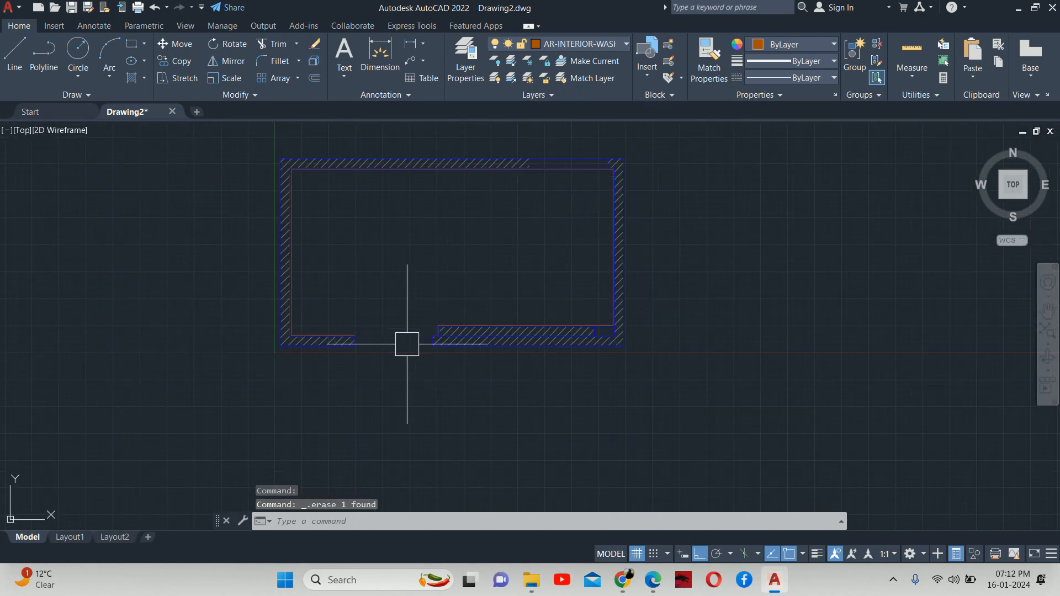
- Draw a short line closing the gap between the tile line's end and the wall at the door opening's left side
key(Escape)
key(Escape)
key(Escape)
scroll(356, 338, up, 6)
text(L)
key(Return)
scroll(318, 317, up, 4)
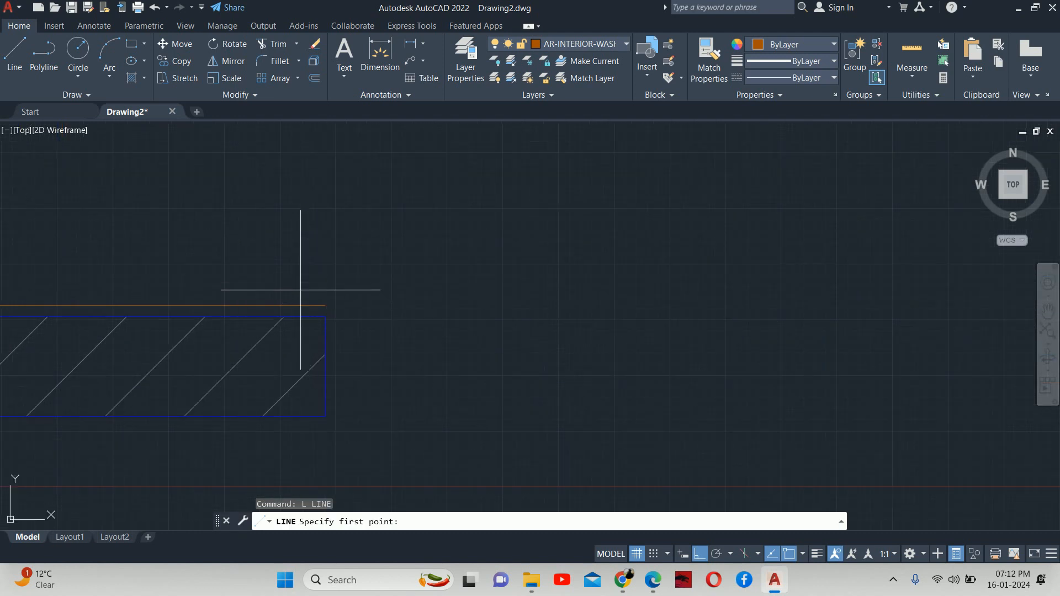
click(325, 305)
key(Escape)
key(Escape)
key(Escape)
scroll(480, 357, down, 5)
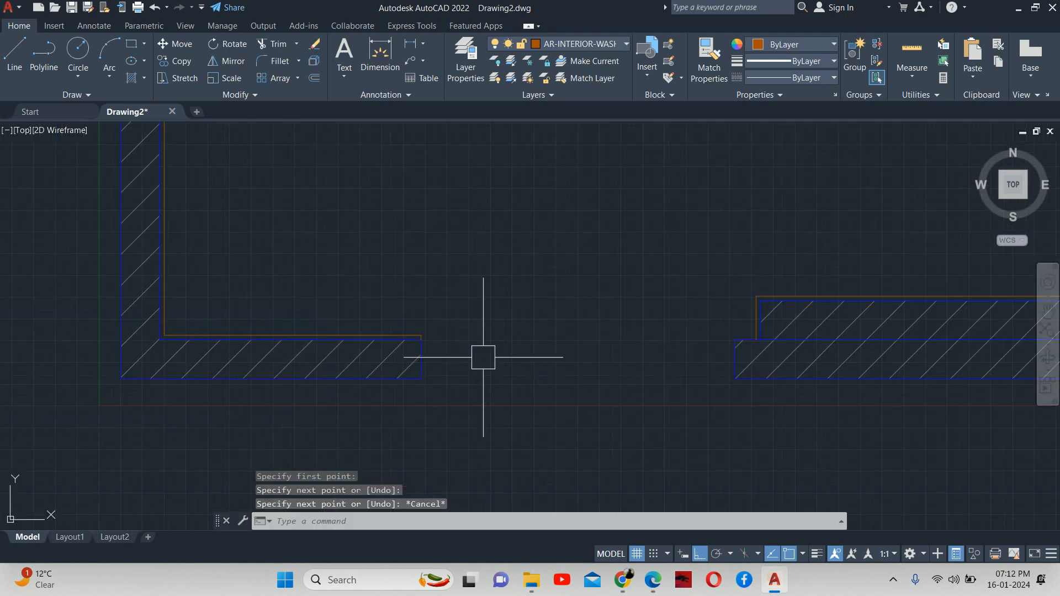
- Draw a short line closing the tile line's lower end against the thick wall right of the door opening
scroll(460, 351, up, 6)
scroll(464, 352, up, 5)
text(L)
key(Return)
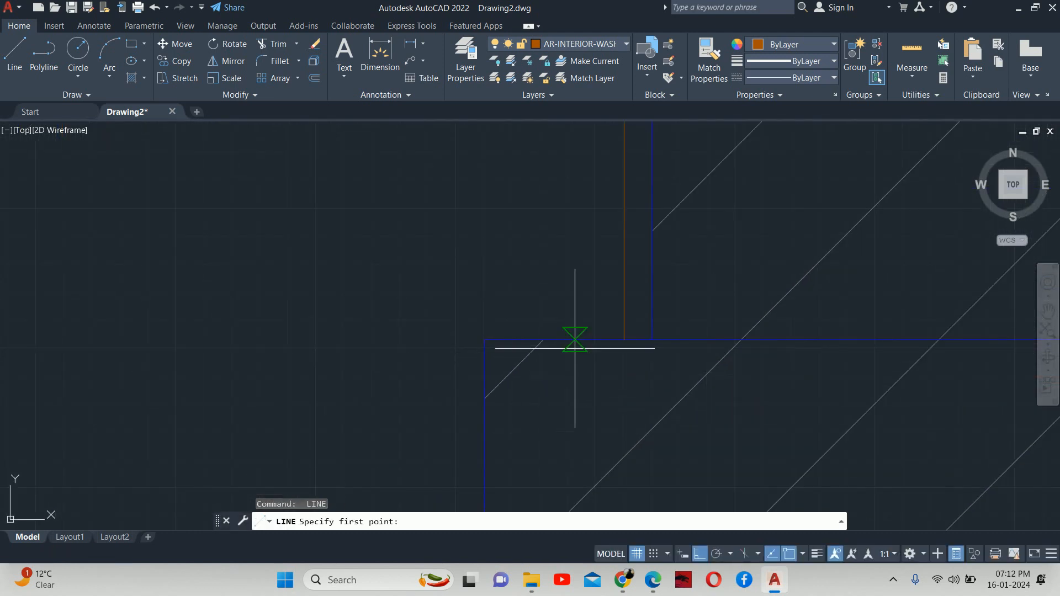
click(625, 340)
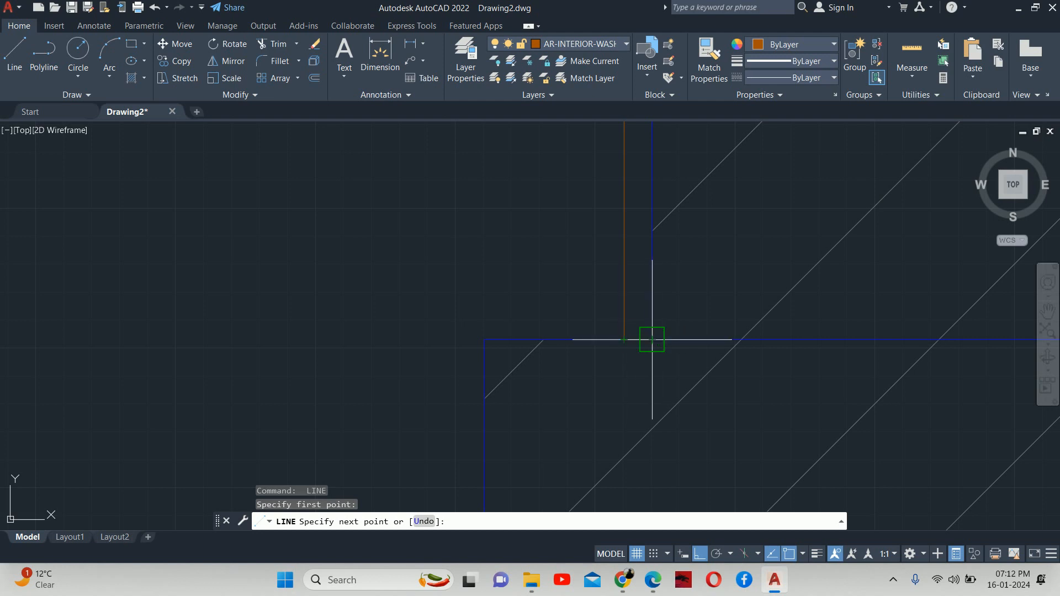
click(651, 339)
key(Escape)
key(Escape)
scroll(616, 339, down, 4)
scroll(616, 339, up, 4)
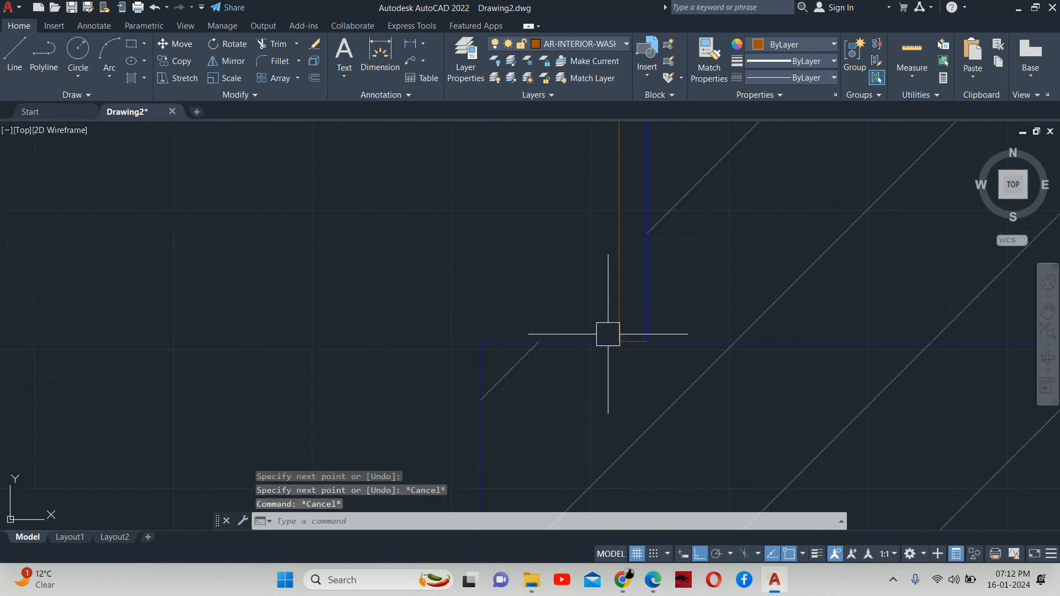
- Erase the short closing line at the tile line's lower end right of the door opening
click(601, 348)
click(660, 325)
key(Delete)
scroll(643, 339, down, 5)
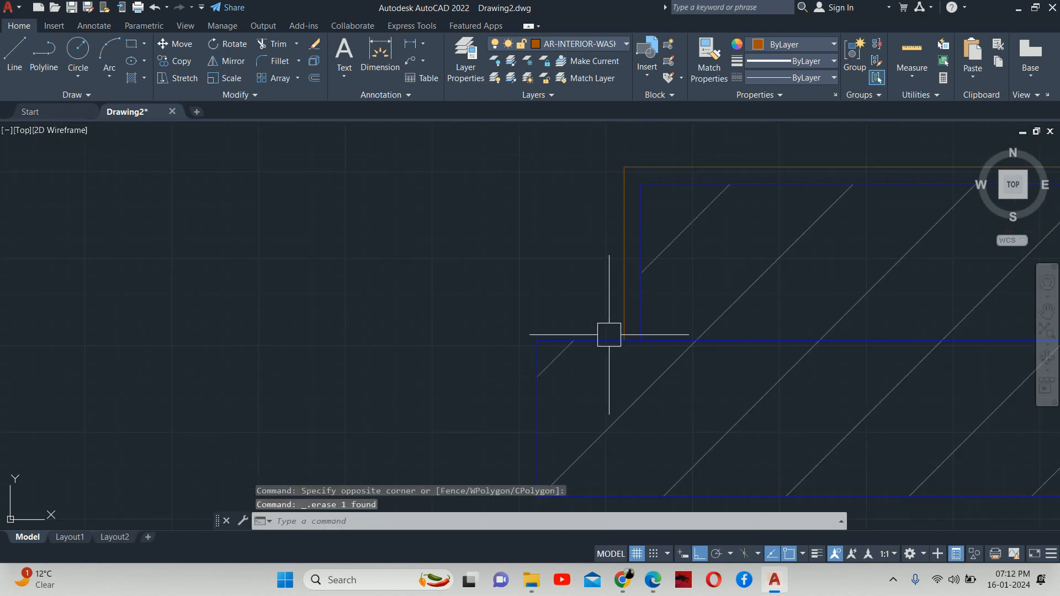
key(Escape)
key(Escape)
middle_drag(670, 260, 621, 327)
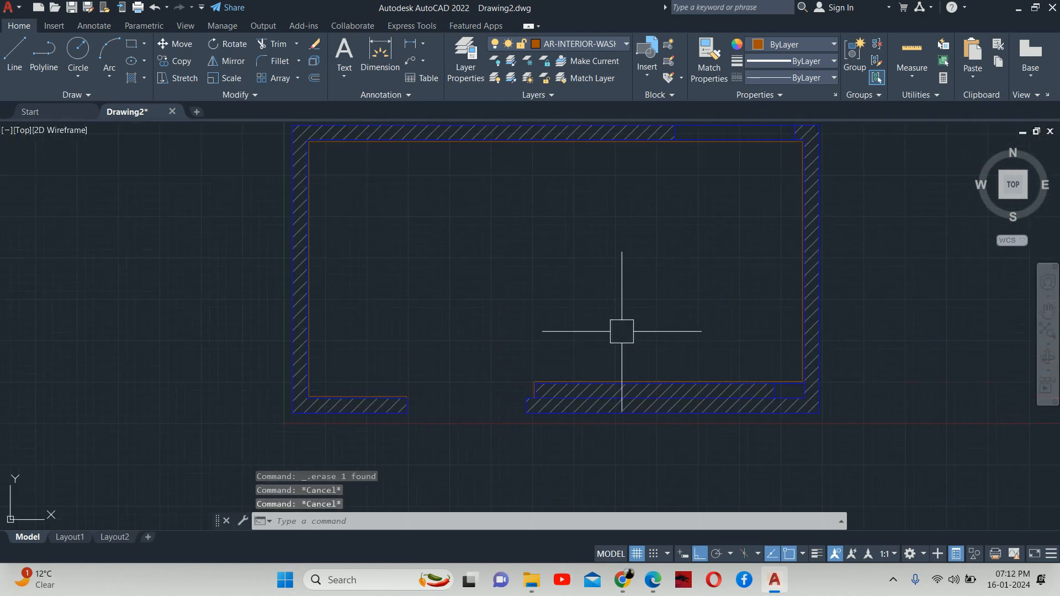
key(Escape)
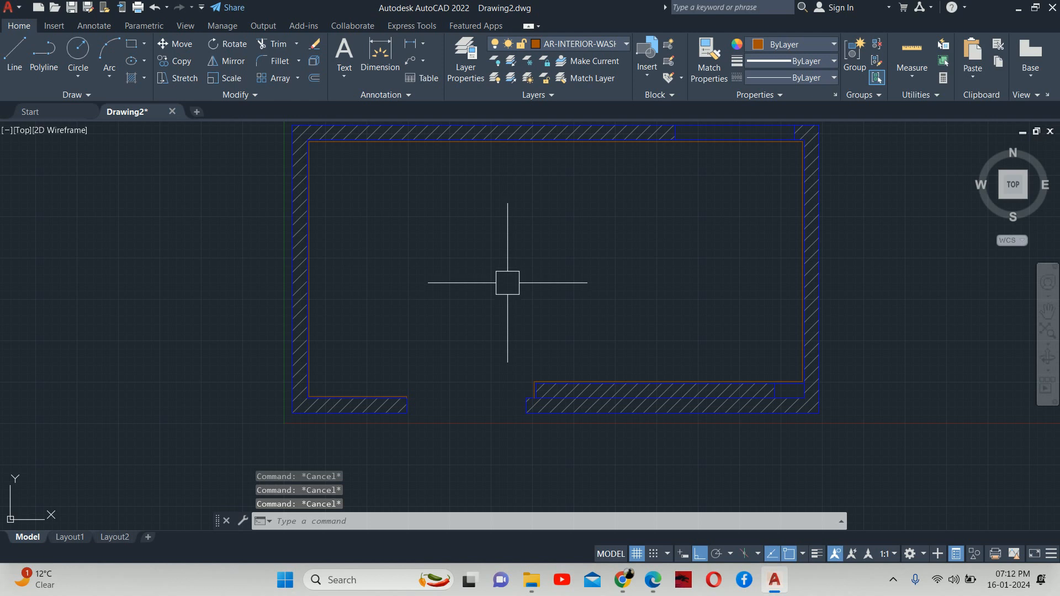
- Turn layer 0 back on in the layer properties
middle_drag(508, 282, 498, 284)
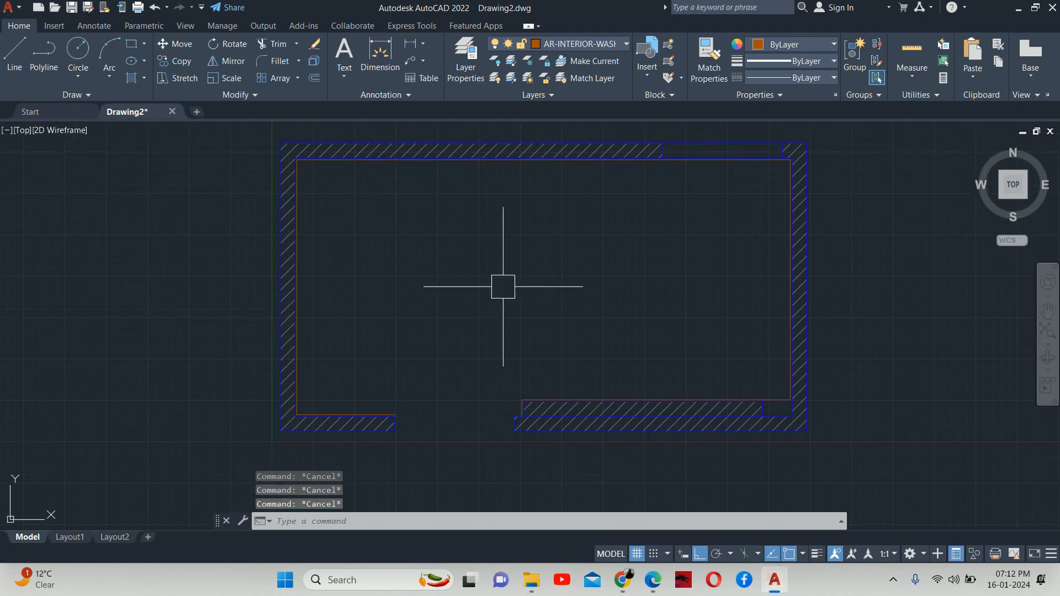
text(LA)
key(Return)
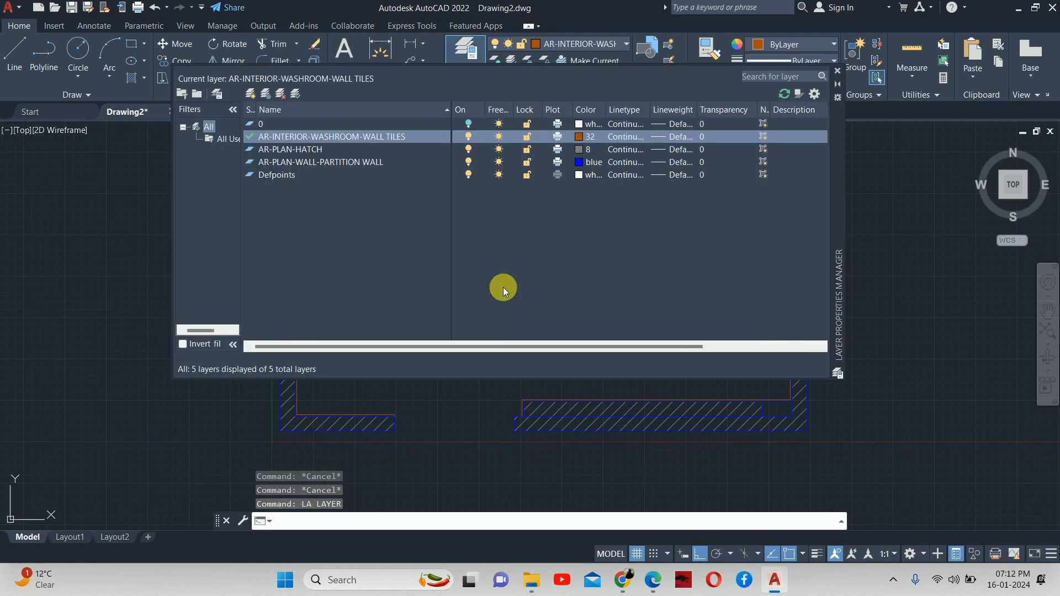
click(470, 126)
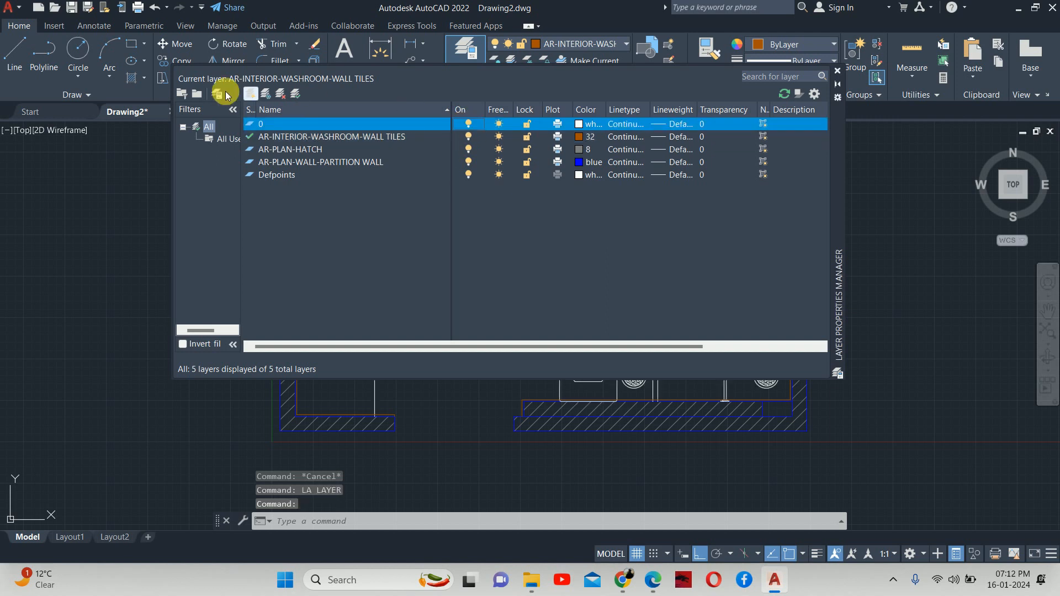
click(836, 73)
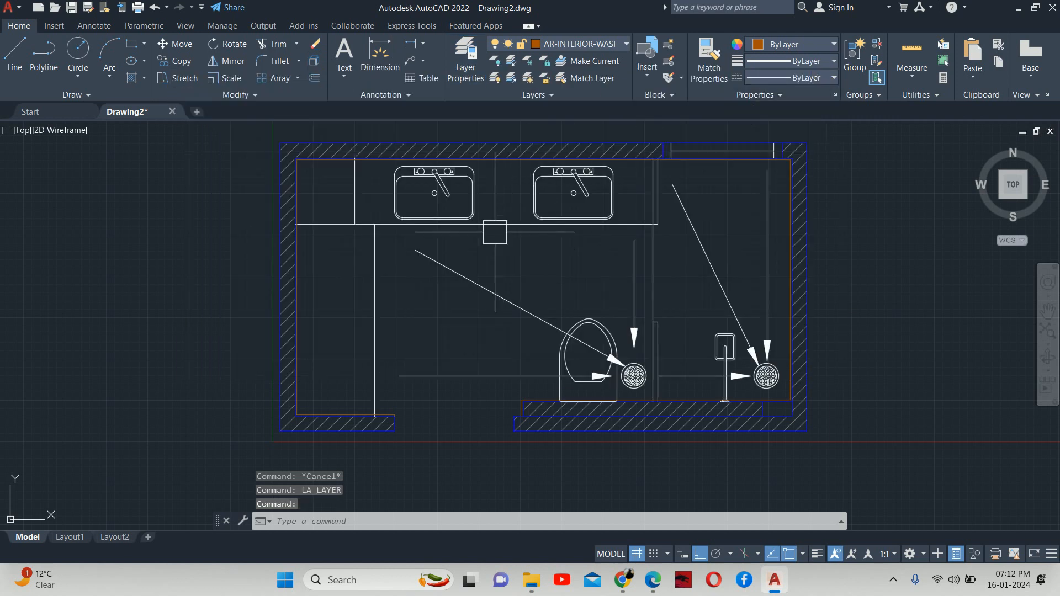
scroll(500, 244, down, 2)
text(l)
key(Return)
scroll(481, 356, up, 6)
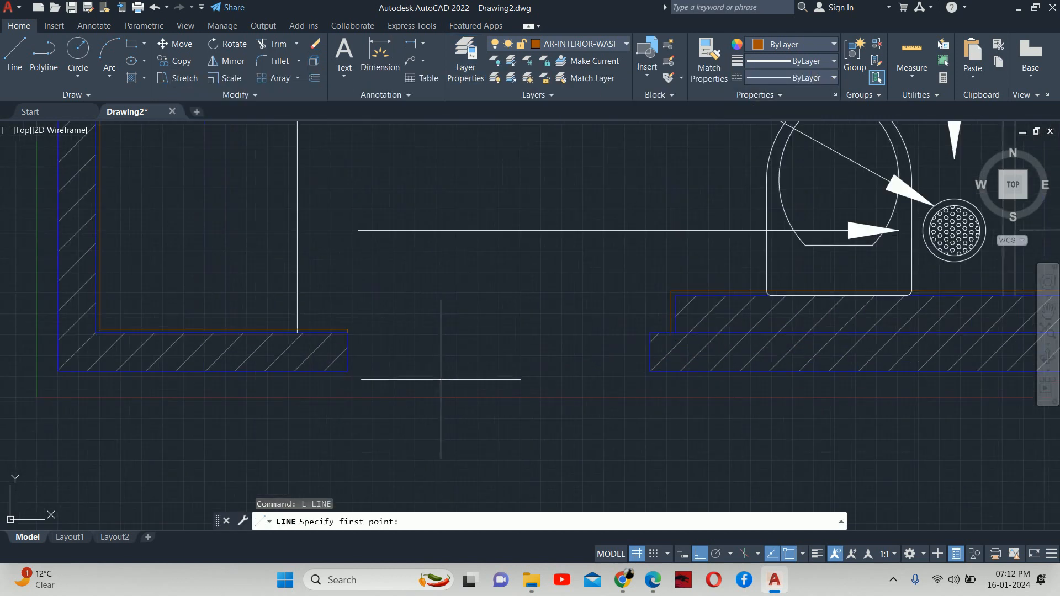
key(Escape)
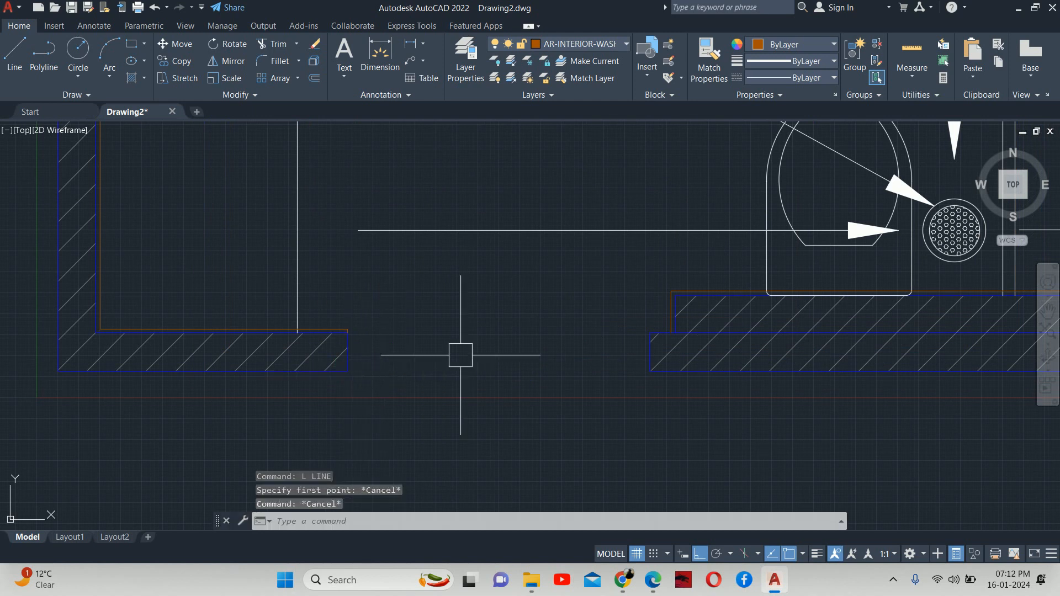
scroll(459, 355, down, 4)
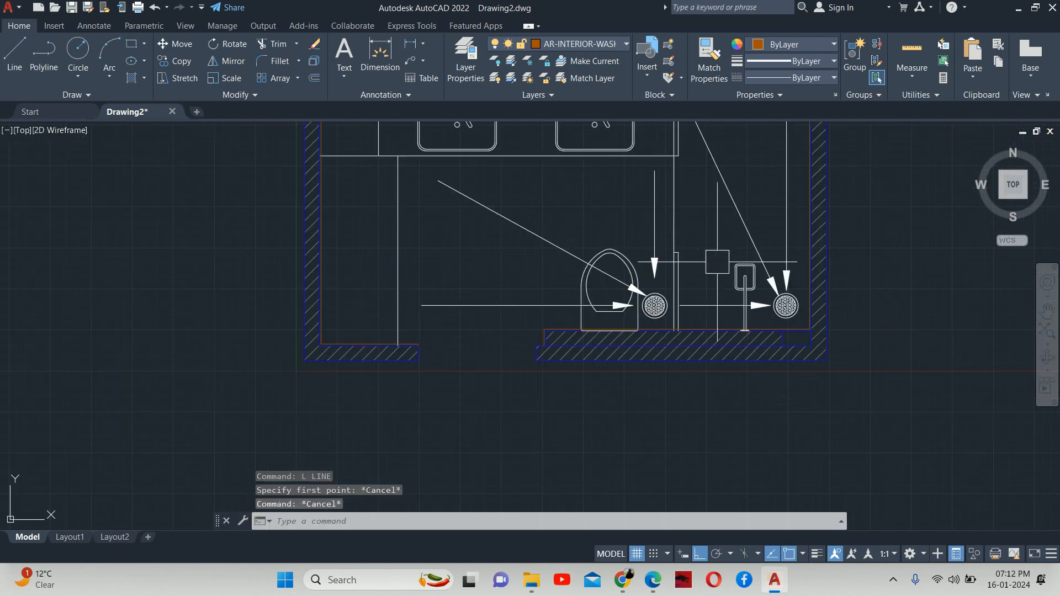
scroll(663, 354, down, 2)
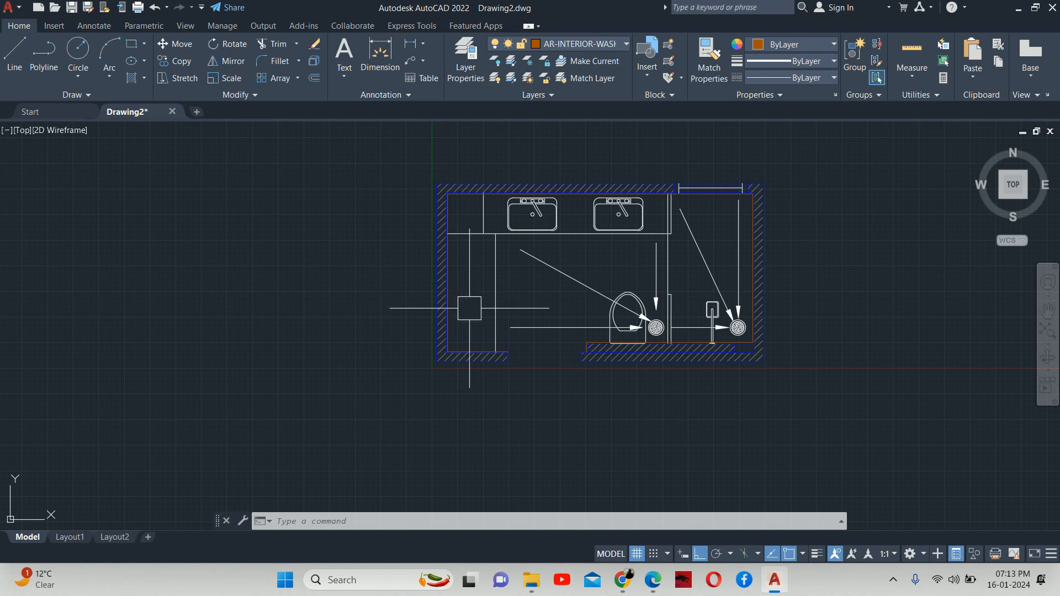
scroll(574, 194, up, 2)
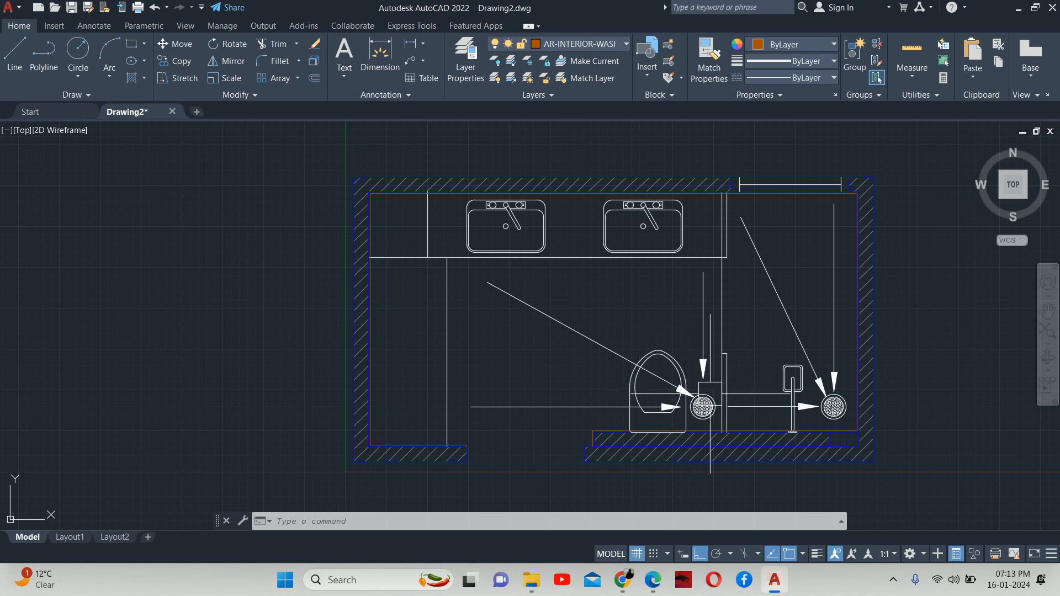
scroll(690, 382, up, 2)
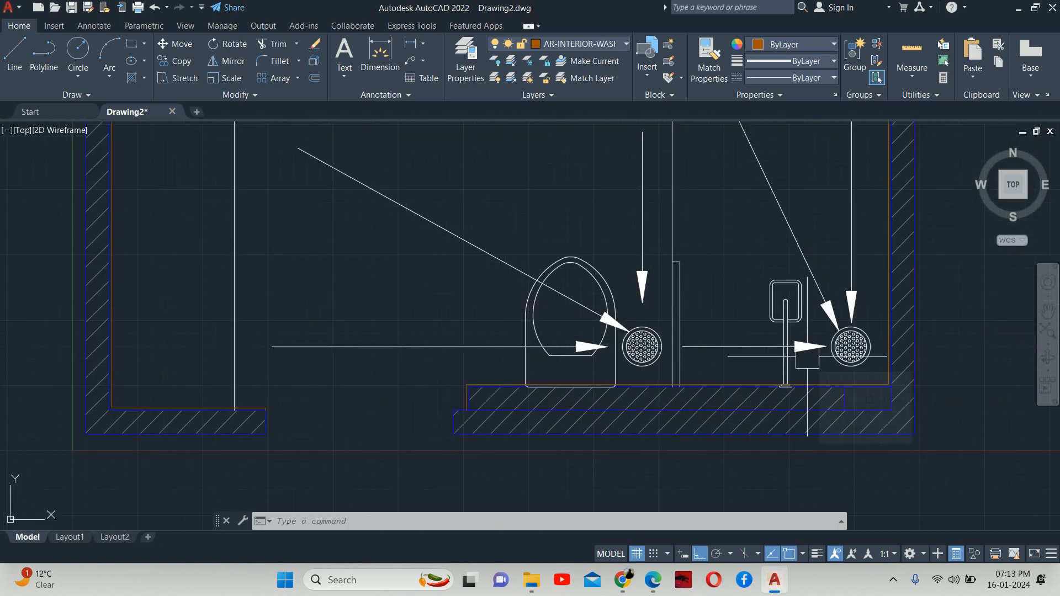
scroll(784, 347, down, 2)
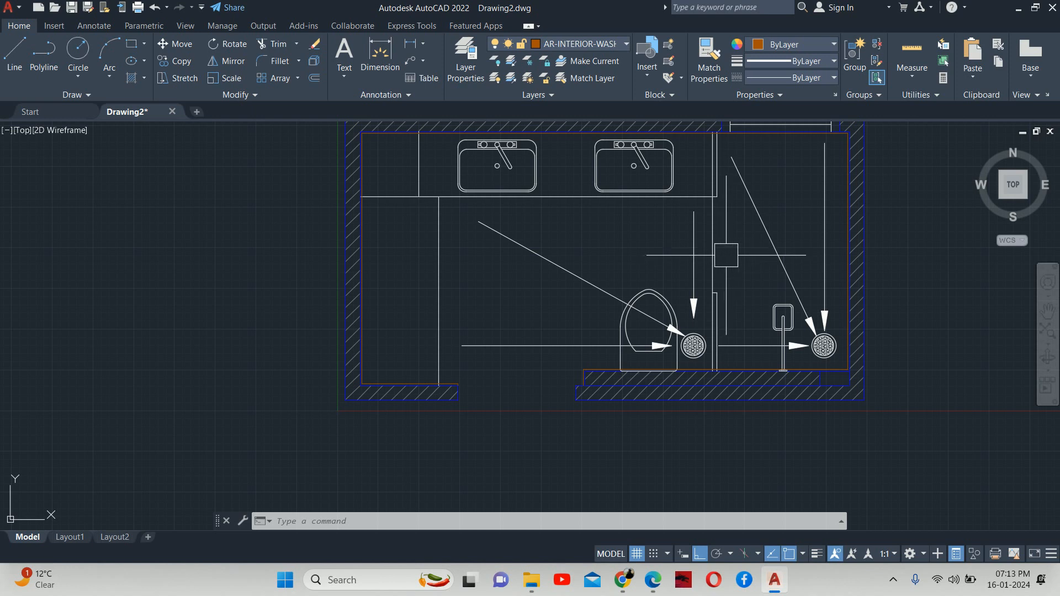
- Create a new layer named AR-PLAN-FLOORING
text(la)
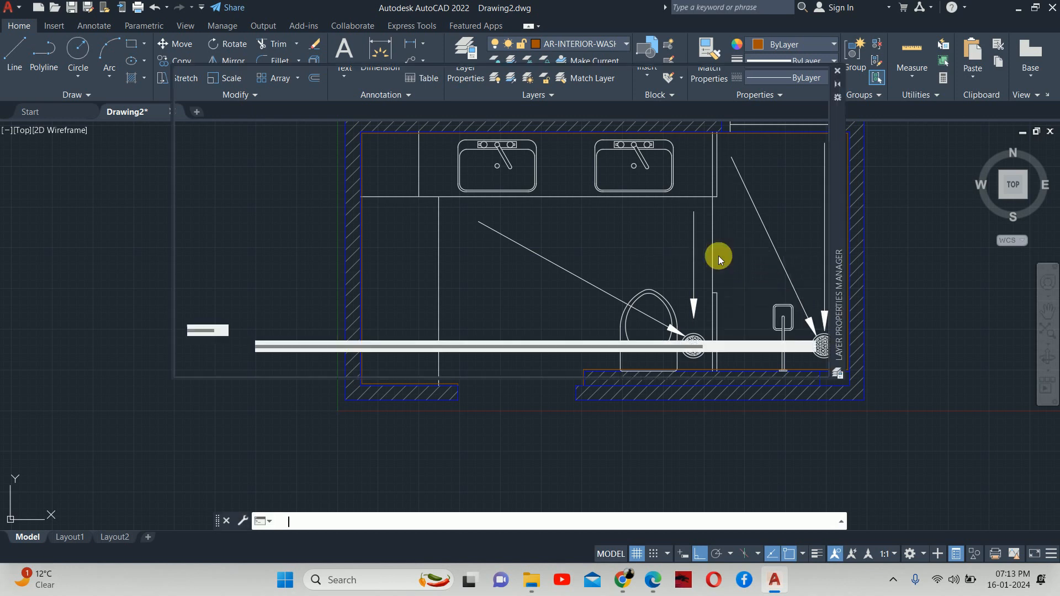
key(Return)
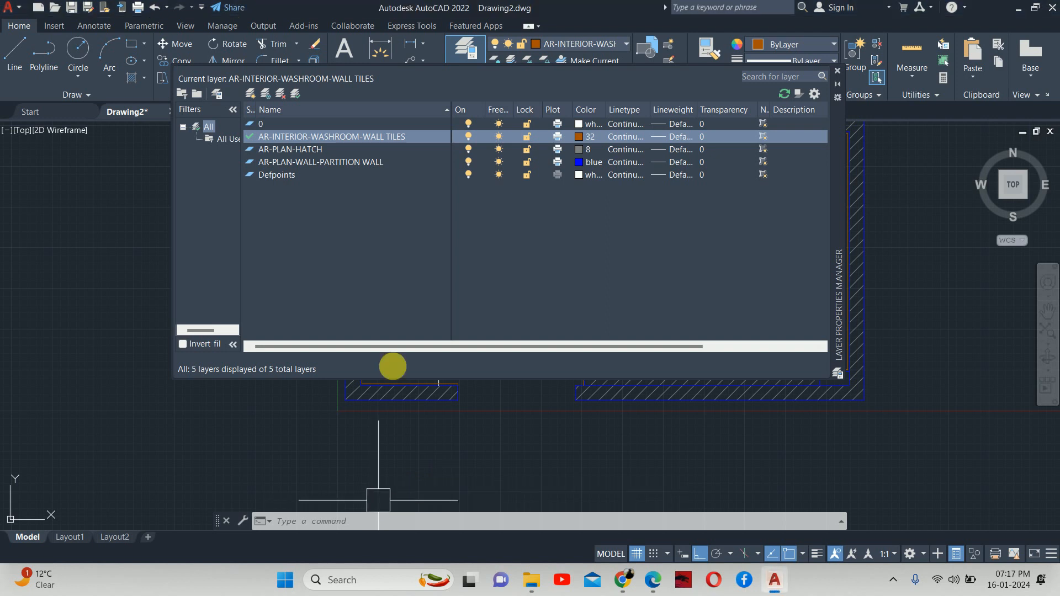
click(251, 95)
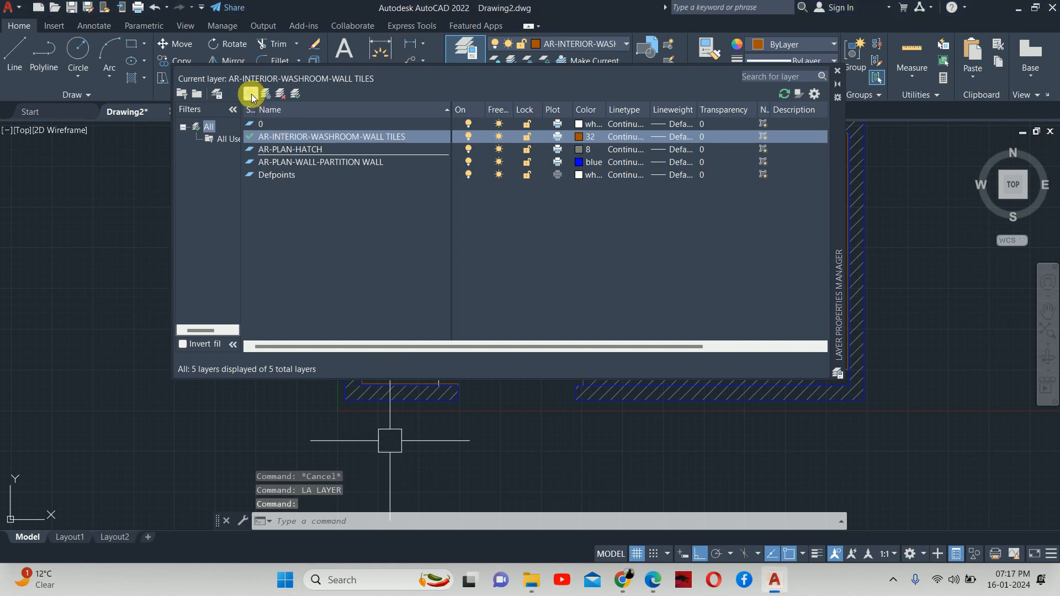
text(AR)
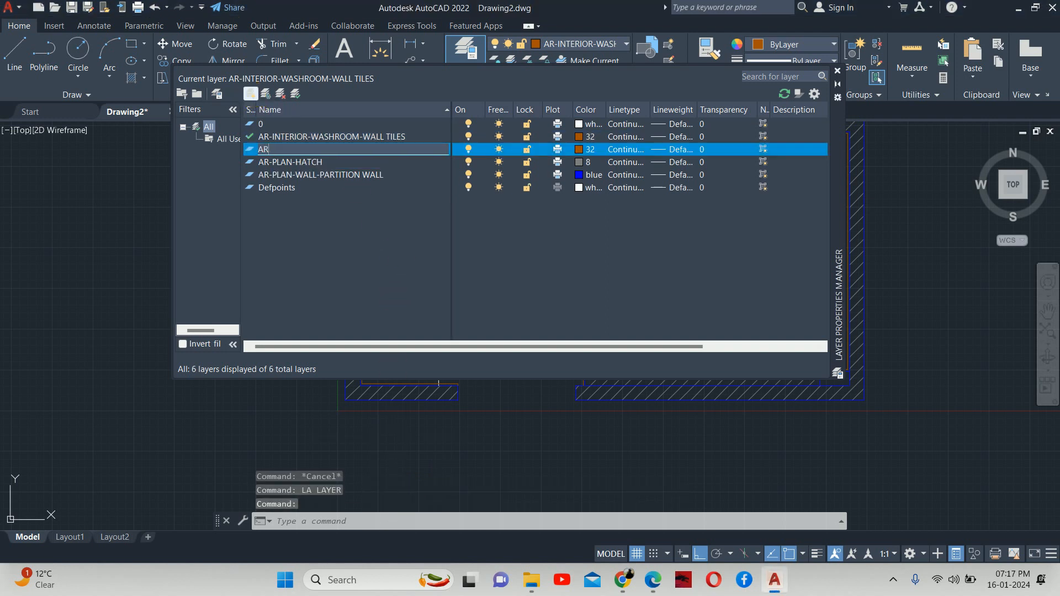
text(-P)
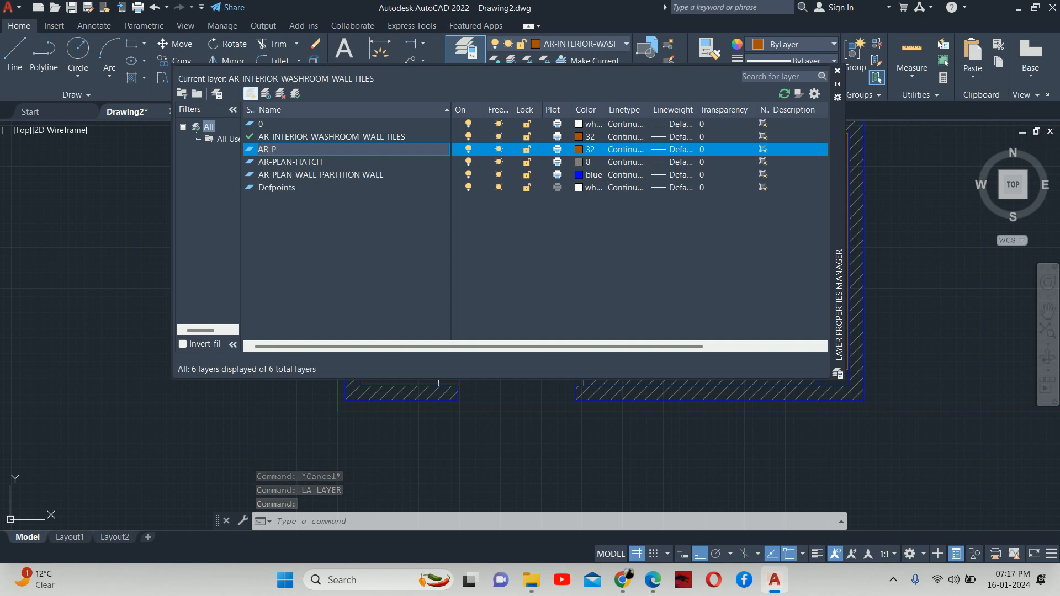
text(LNA)
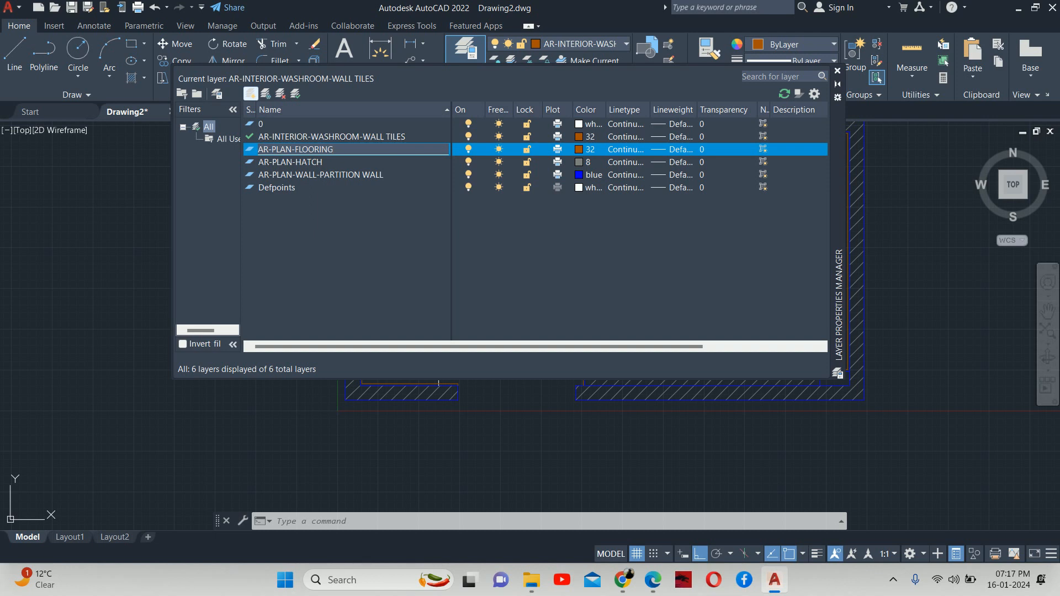
- Set the AR-PLAN-FLOORING layer's color to index 8 and make it the current layer
click(579, 155)
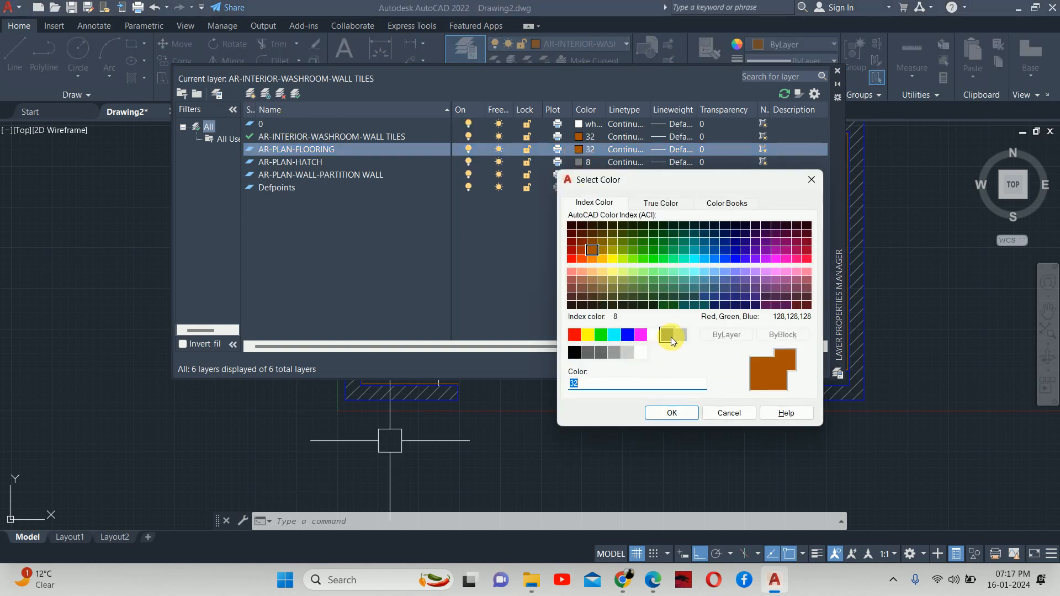
click(668, 334)
click(672, 412)
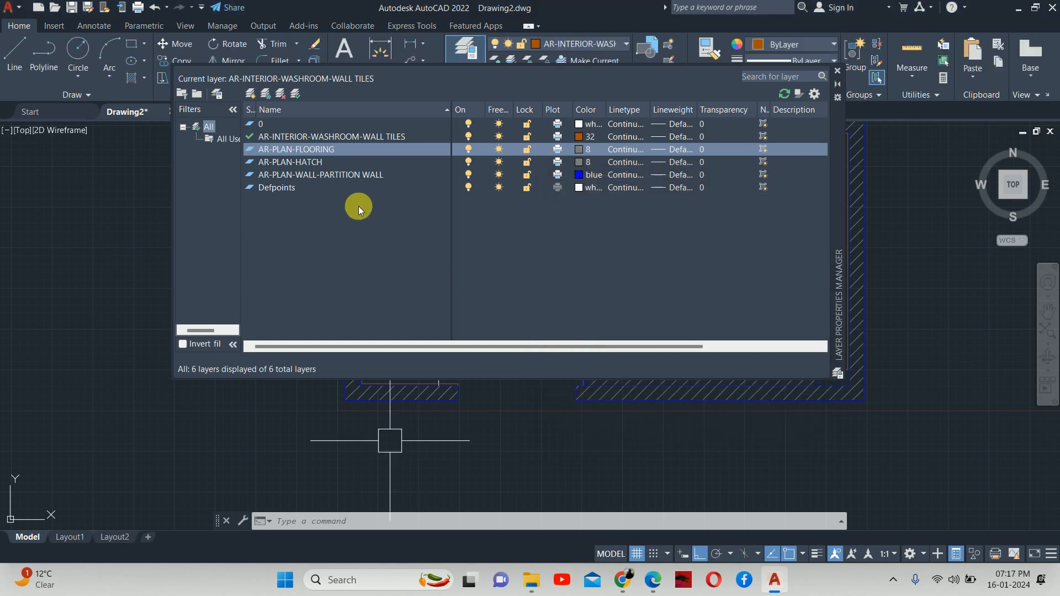
double_click(252, 150)
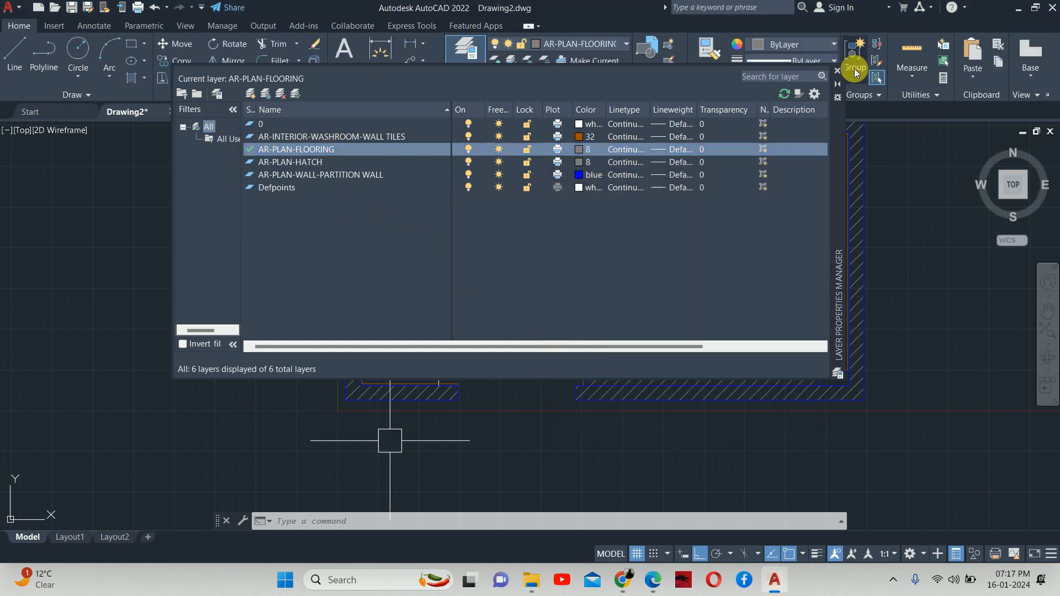
click(837, 71)
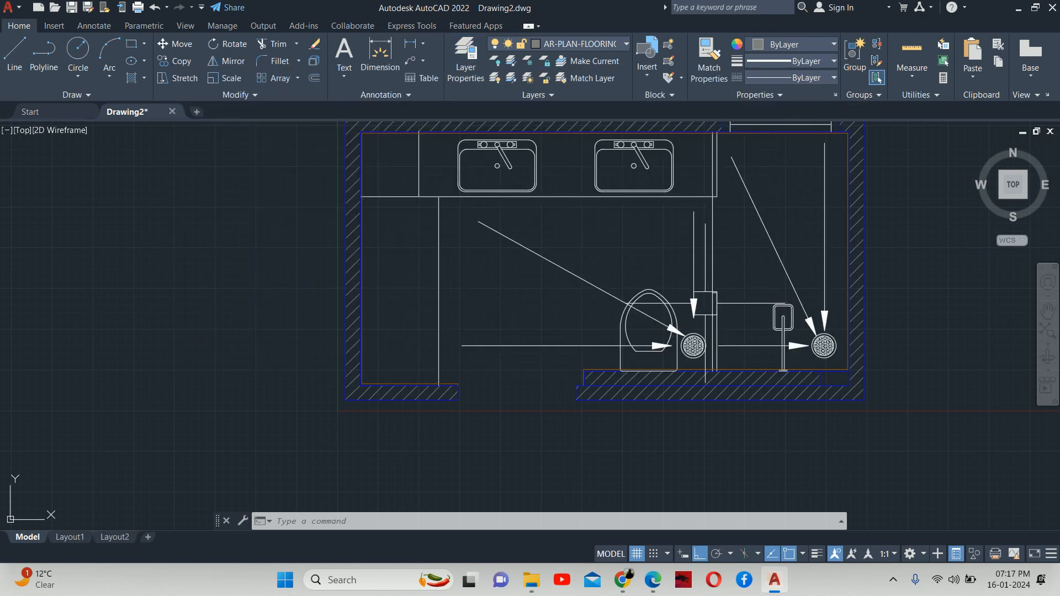
- Draw a short vertical reference line on the flooring layer in the empty space right of the floor plan
scroll(600, 301, down, 4)
scroll(653, 287, up, 2)
text(l)
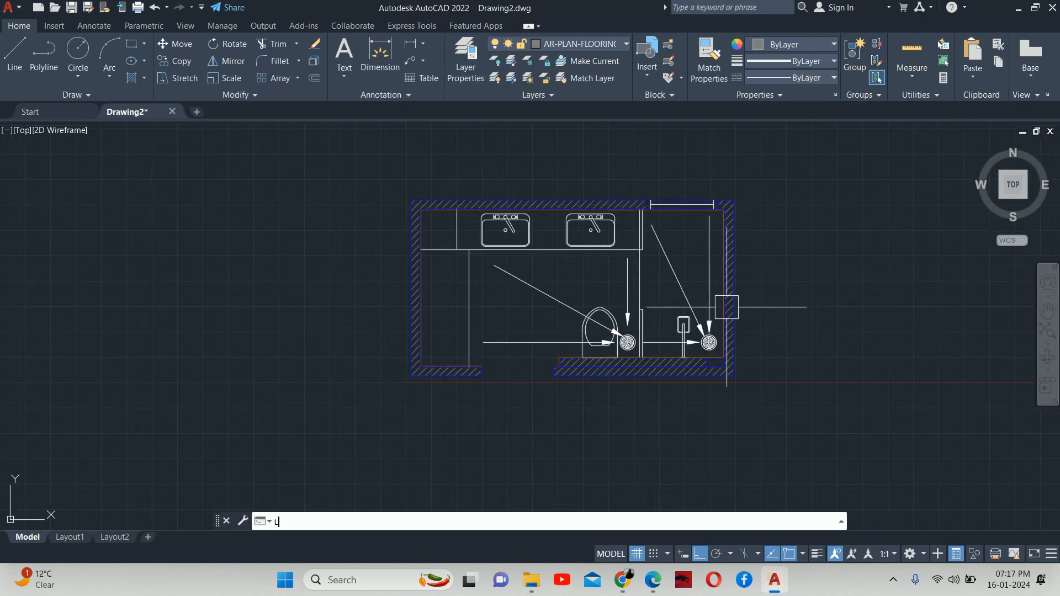
key(Return)
click(802, 246)
click(802, 332)
key(Return)
- Match the reference line's properties onto the long vertical line dividing the shower area from the rest of the washroom
text(ma)
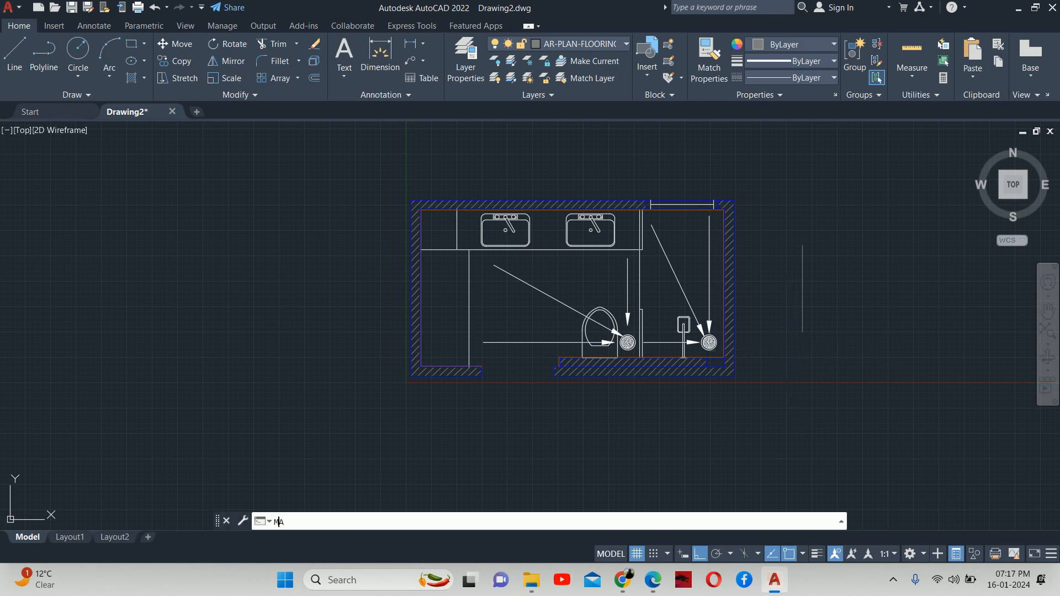
key(Return)
click(813, 307)
scroll(651, 265, up, 2)
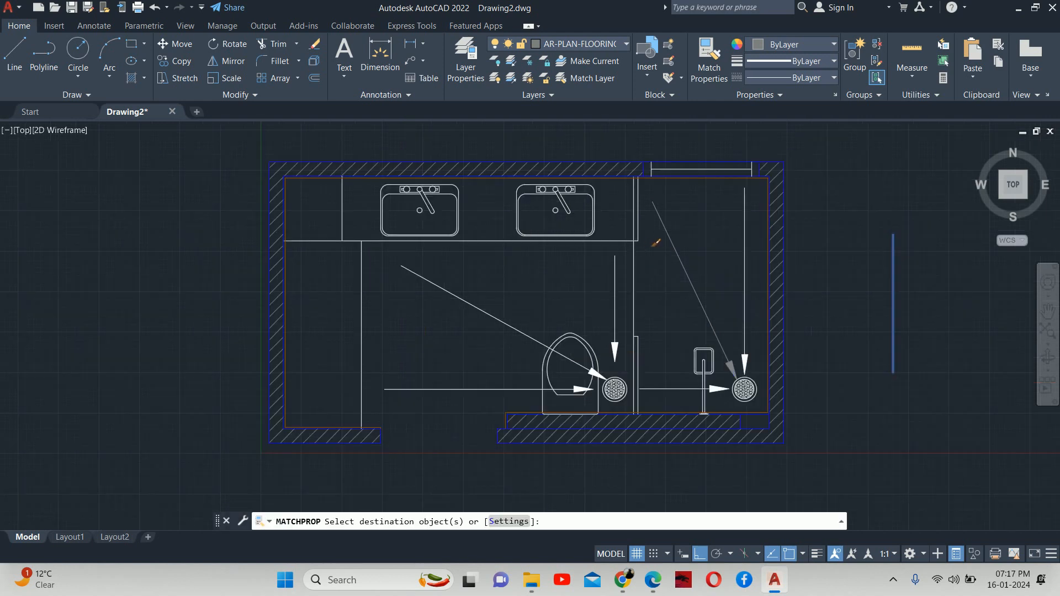
key(Return)
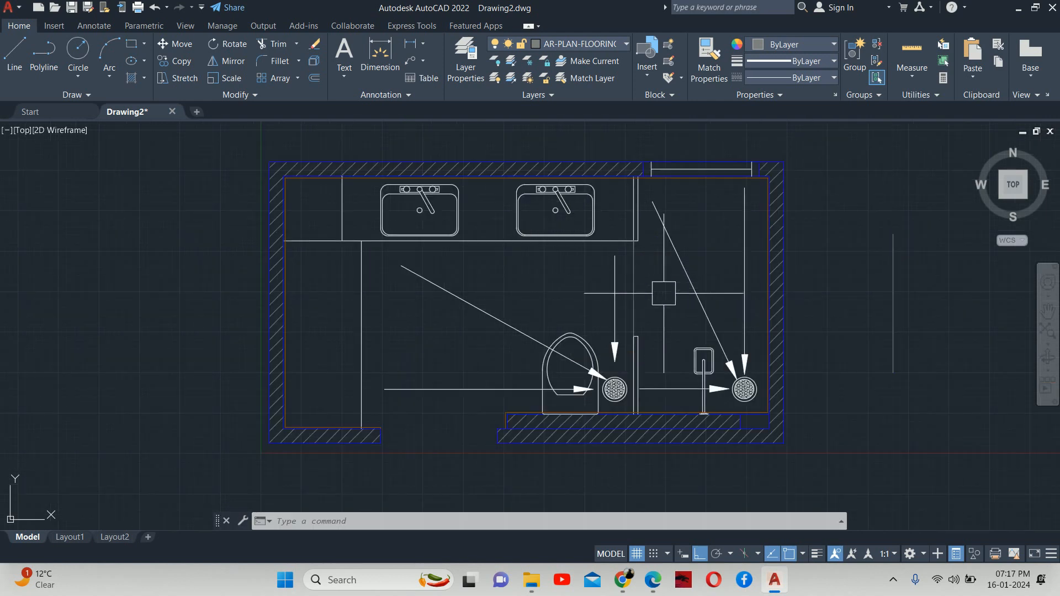
- Turn off layer 0 in the layer properties
text(la)
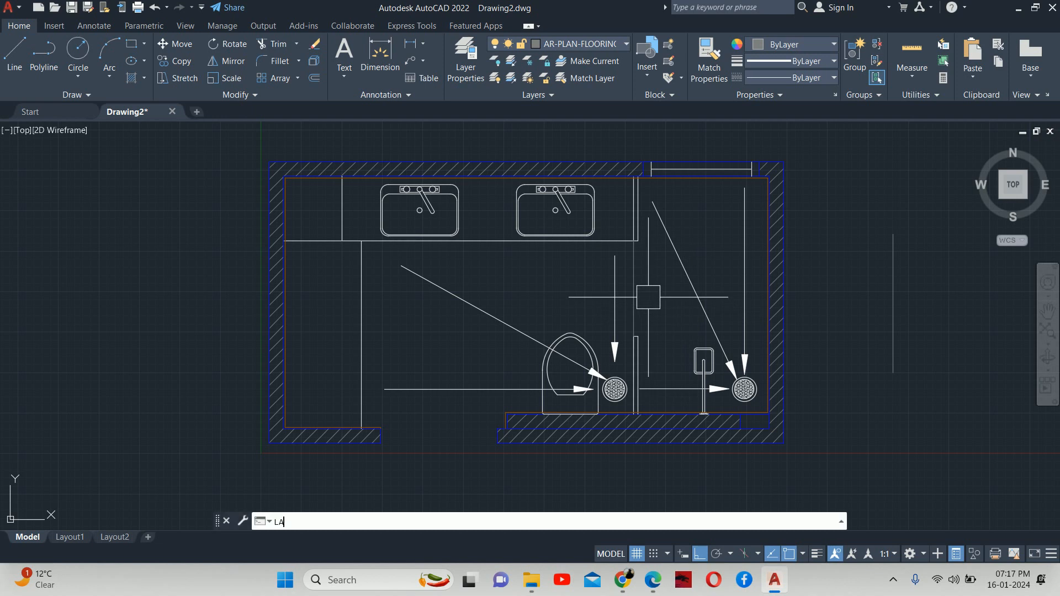
key(Return)
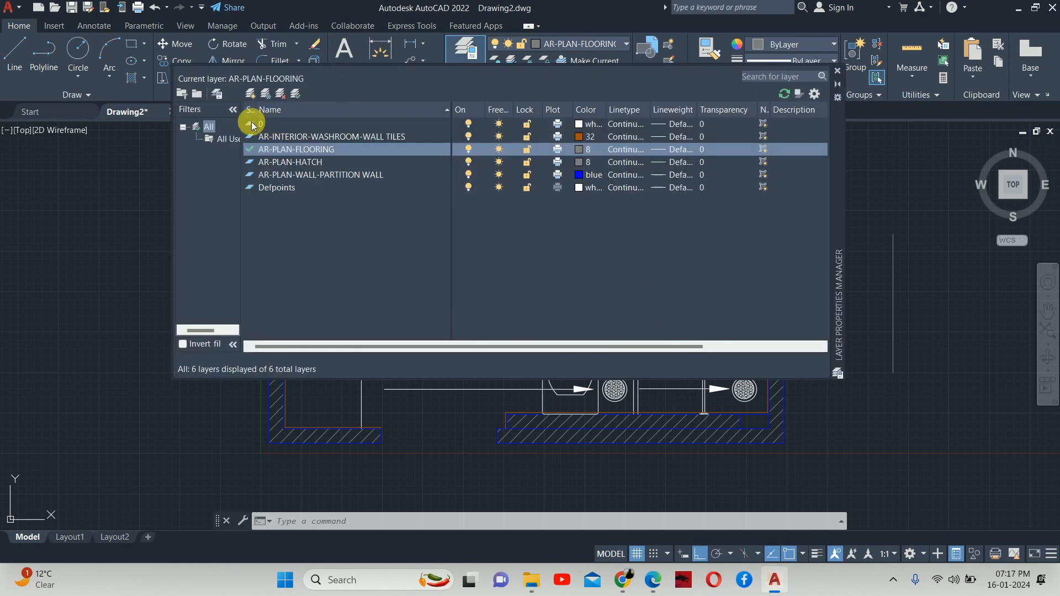
click(469, 124)
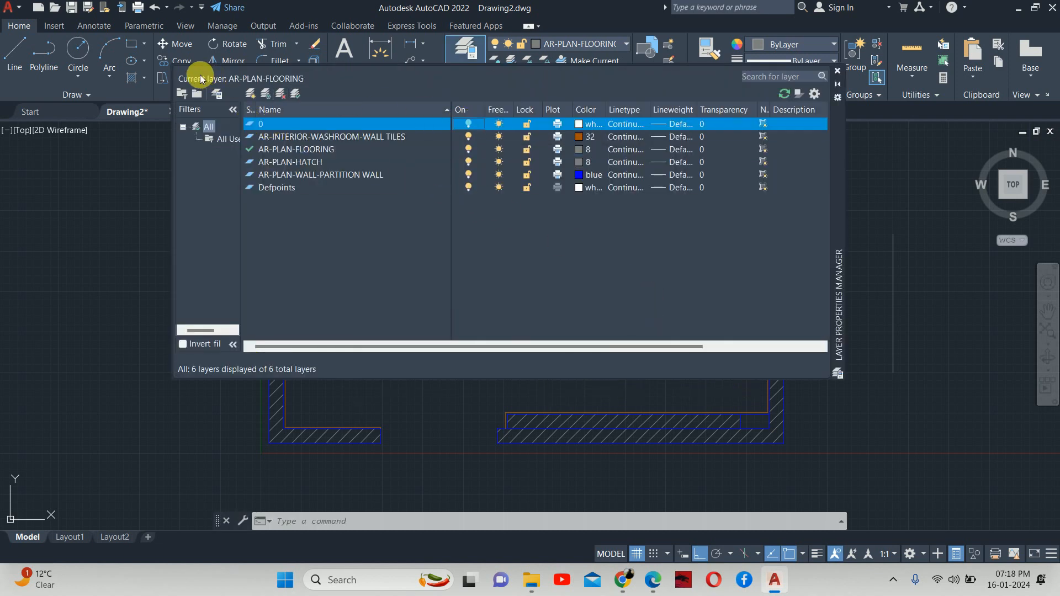
click(843, 72)
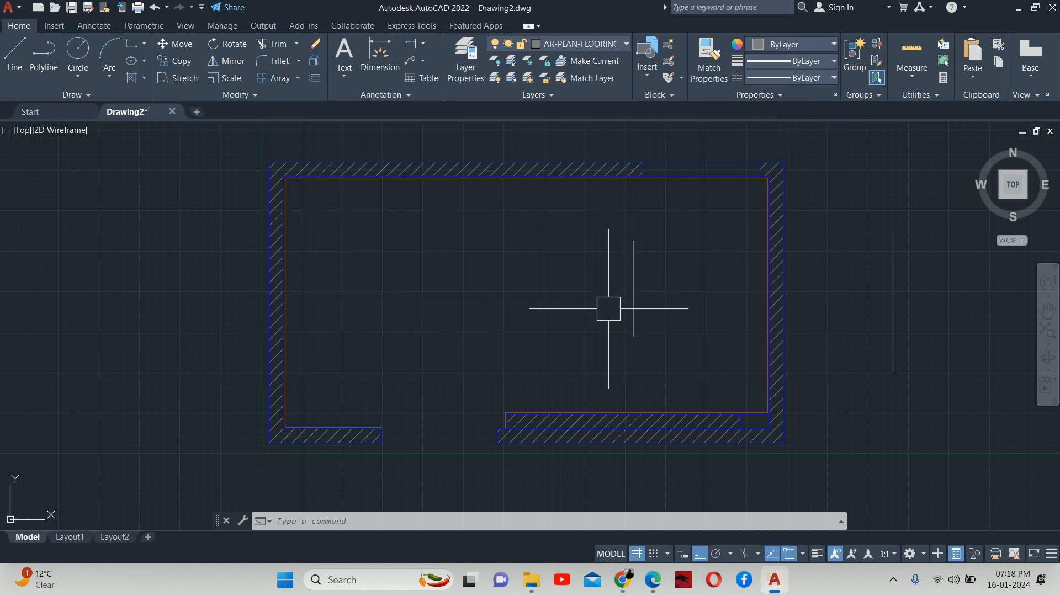
- Extend both ends of the flooring divider line to the upper and lower wall tile lines
text(EX)
key(Return)
click(633, 261)
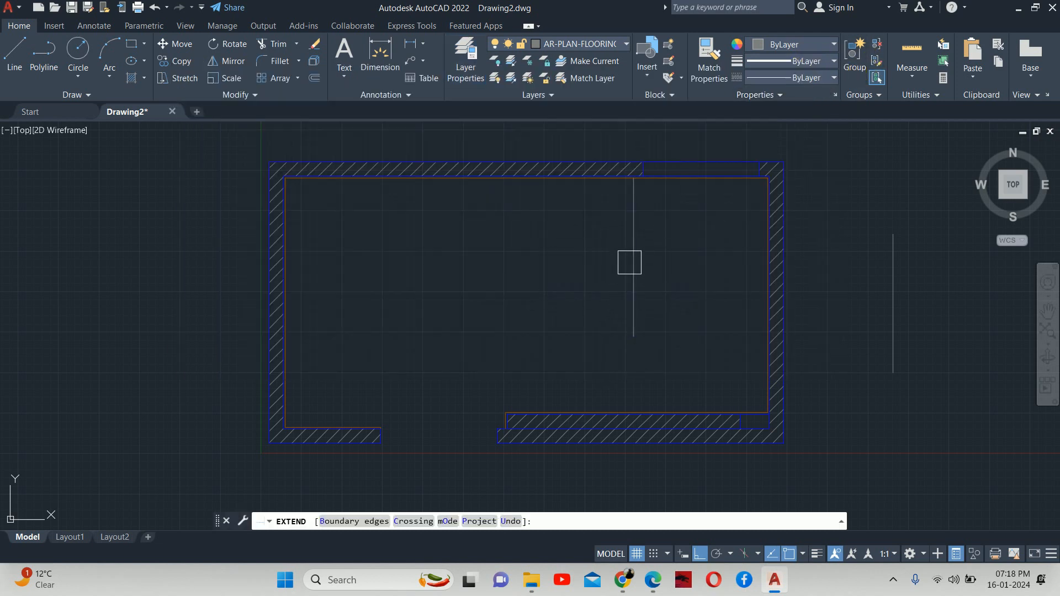
click(634, 322)
key(Return)
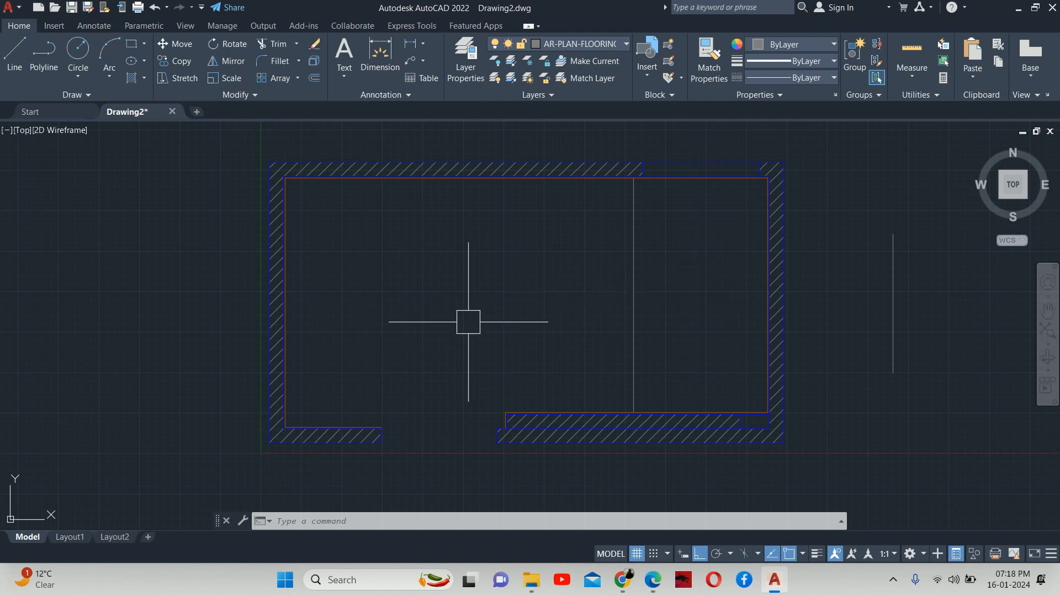
- Turn layer 0 back on in the layer properties, keeping AR-PLAN-FLOORING as the current layer
text(la)
key(Return)
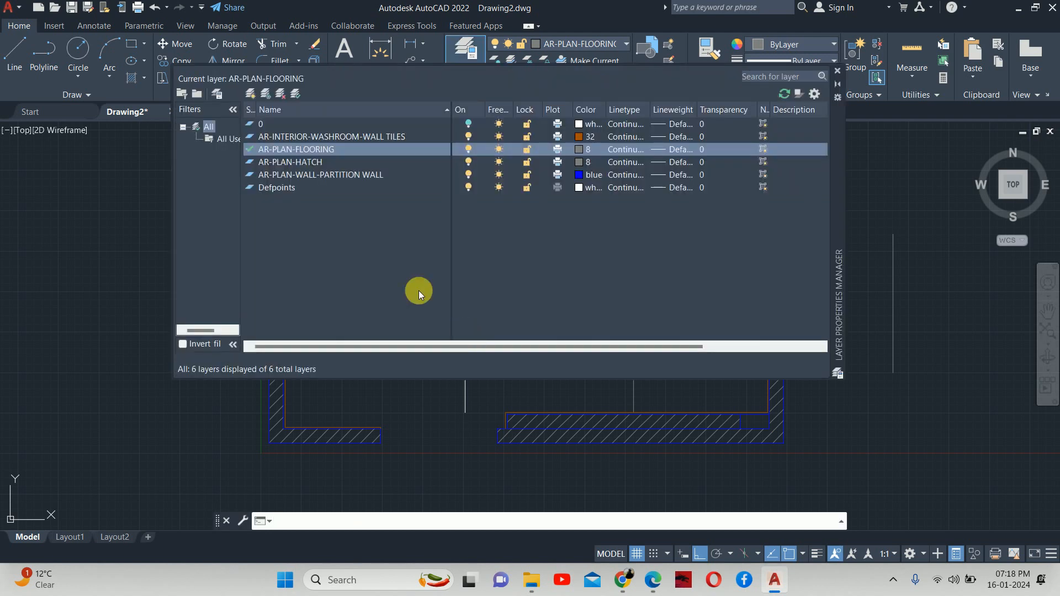
double_click(248, 123)
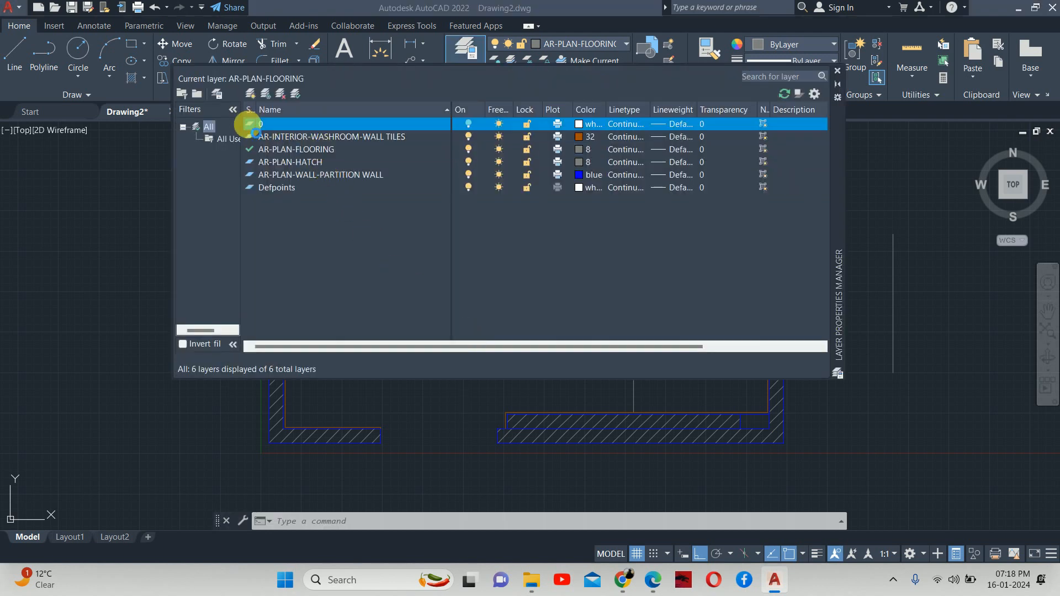
key(Return)
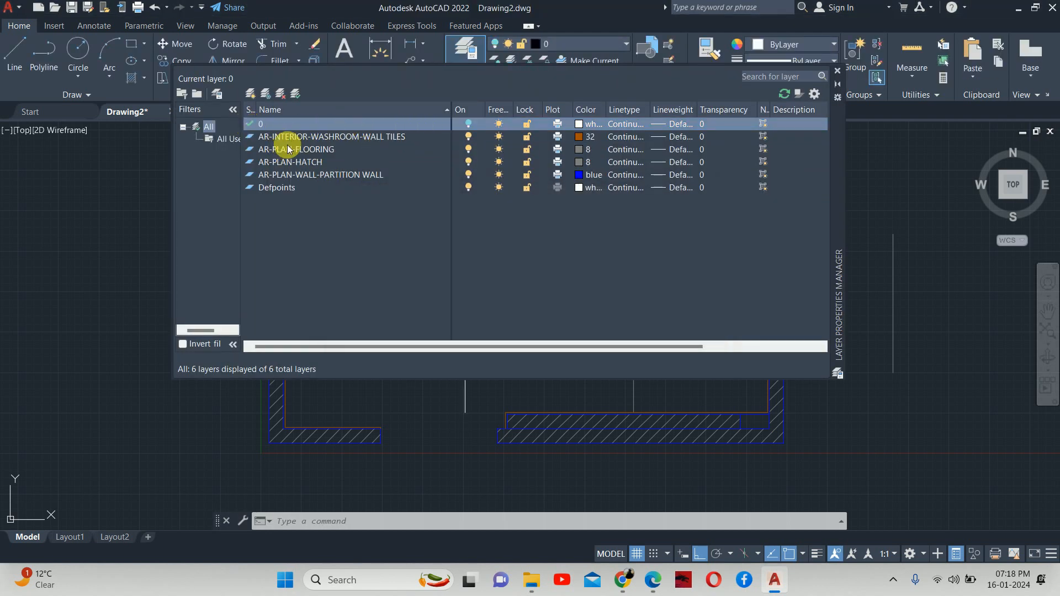
double_click(252, 149)
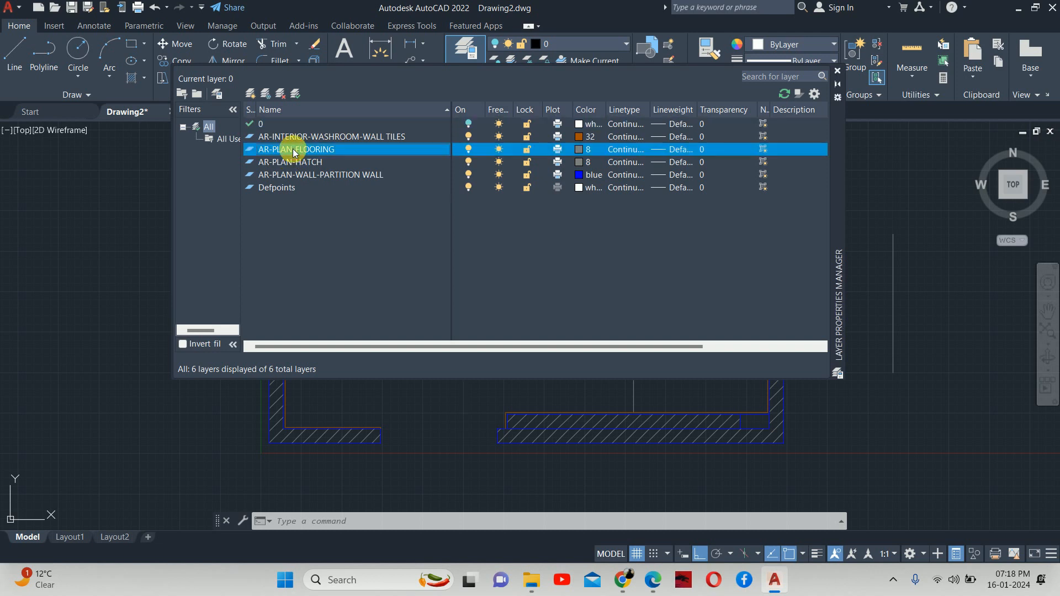
click(468, 123)
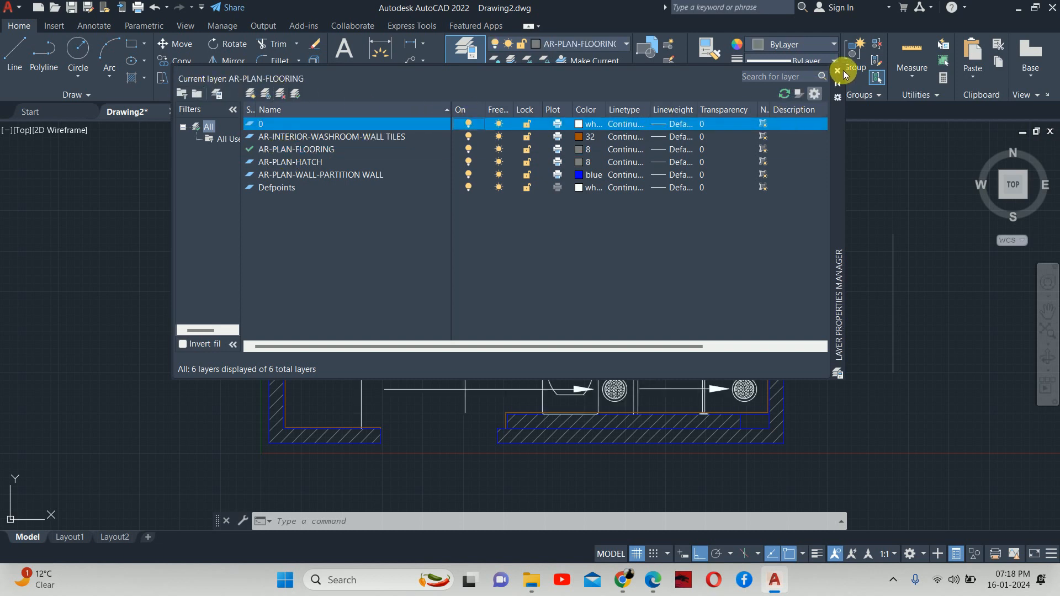
click(838, 70)
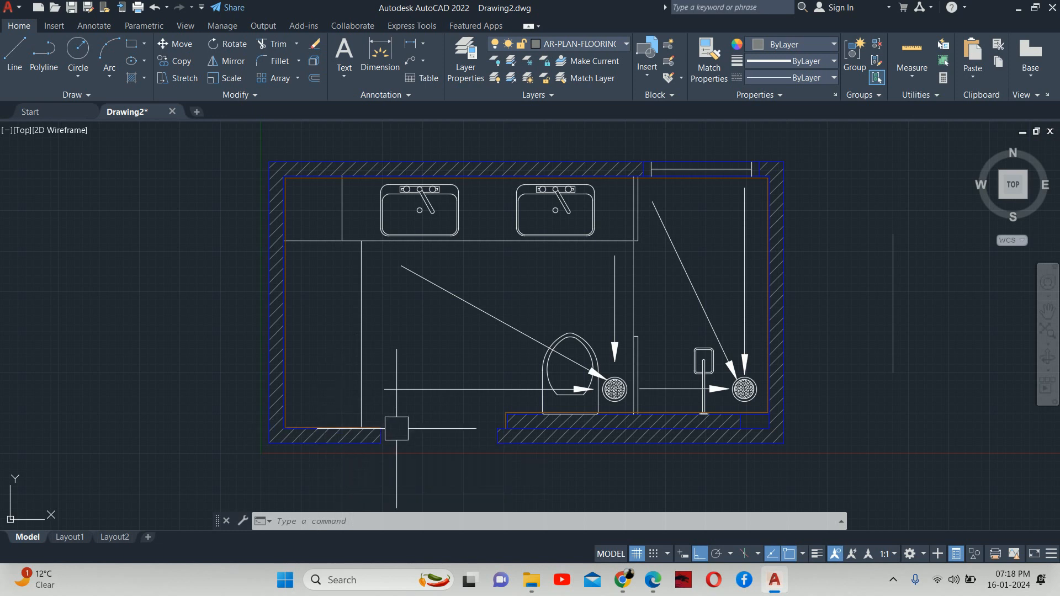
text(L)
key(Return)
key(Escape)
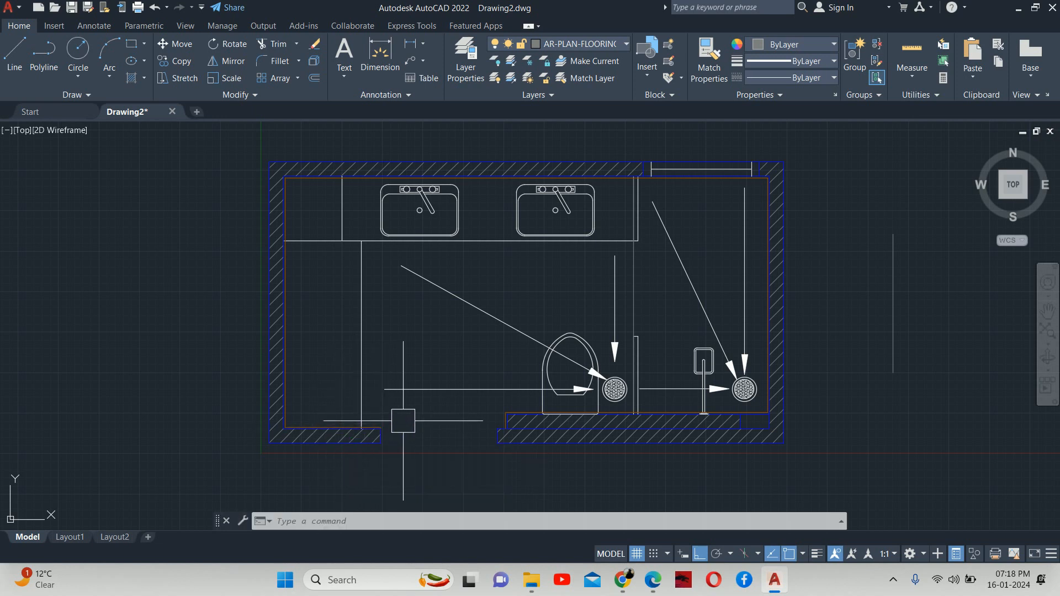
- Match the reference line's properties onto the vertical line bounding the narrow area beside the left wall
text(MA)
key(Return)
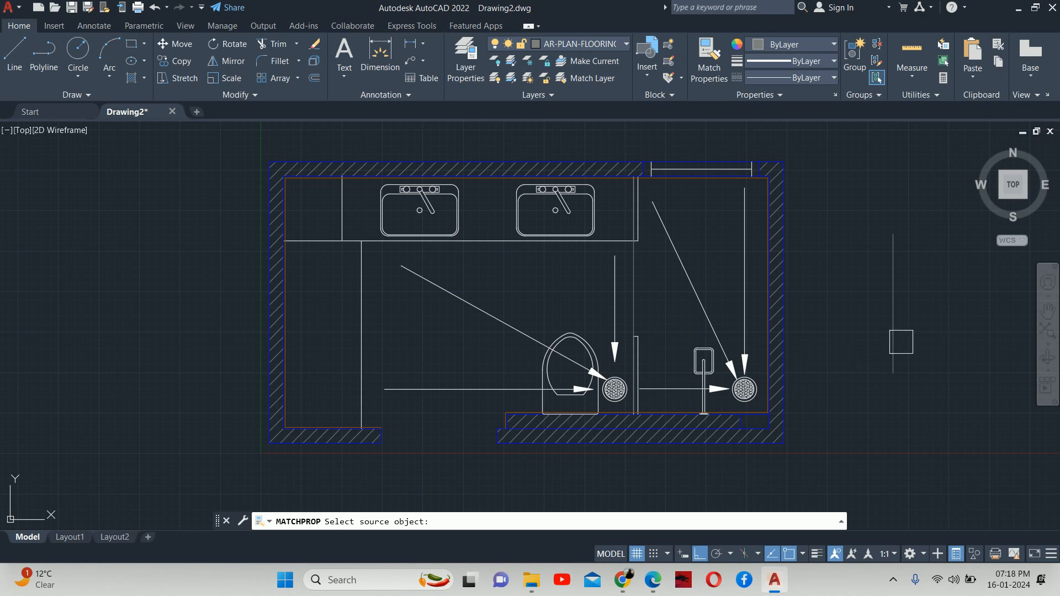
click(902, 341)
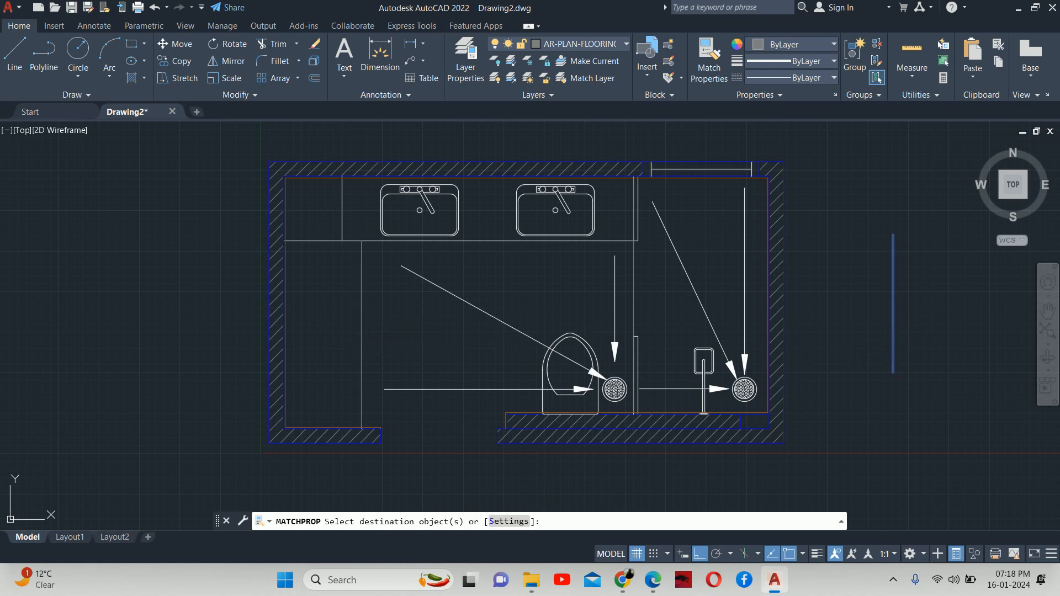
key(Escape)
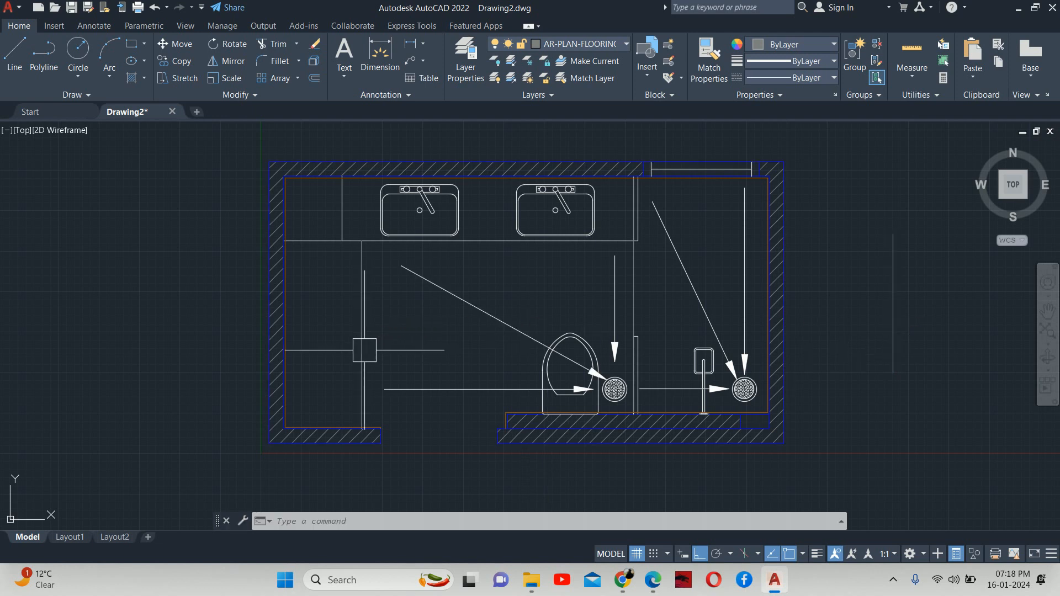
- Turn off layer 0 in the layer properties
text(la)
key(Return)
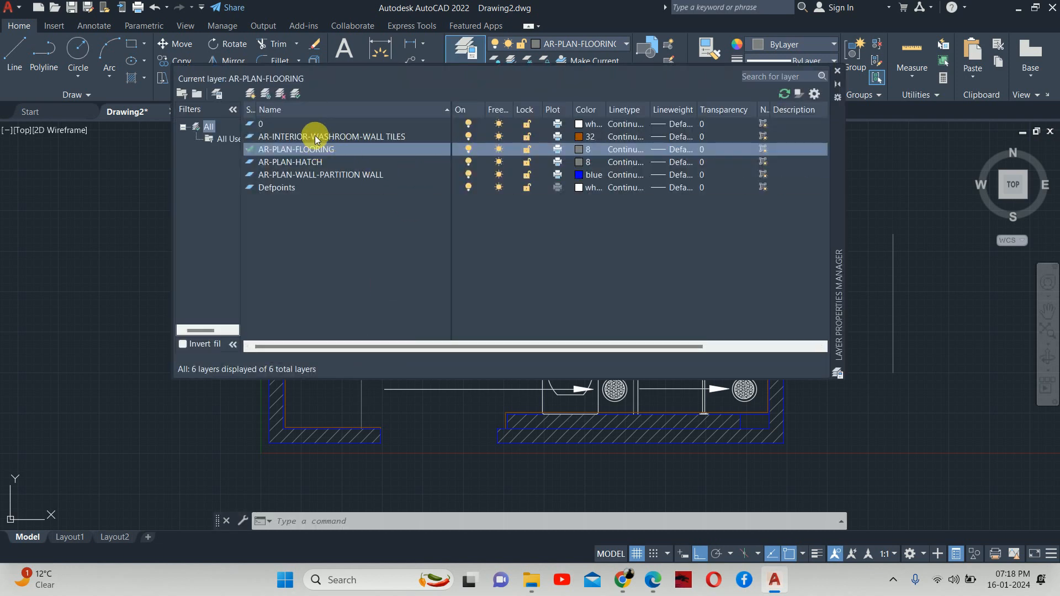
click(249, 122)
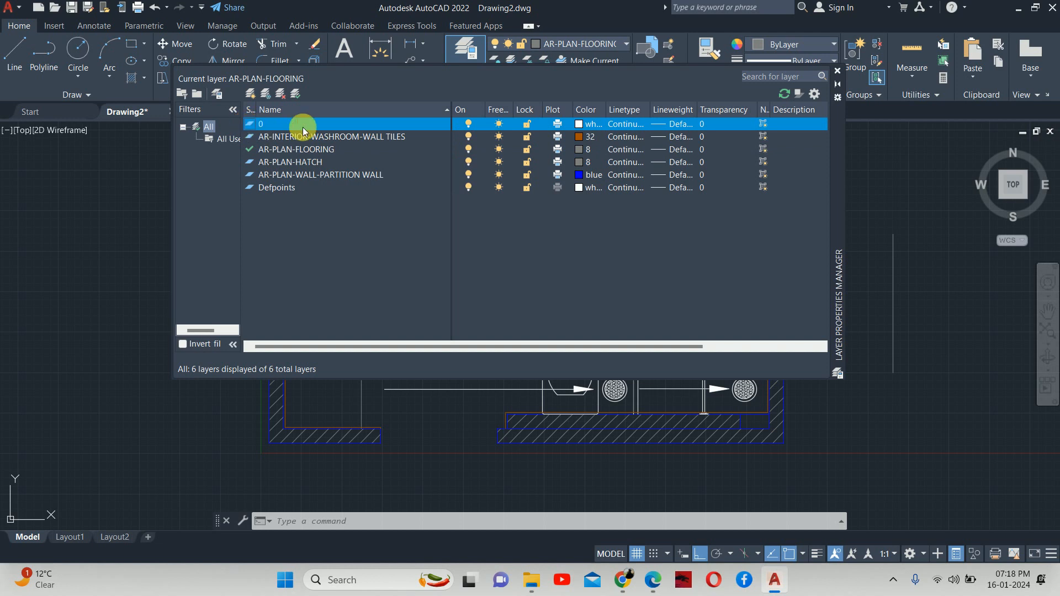
click(463, 124)
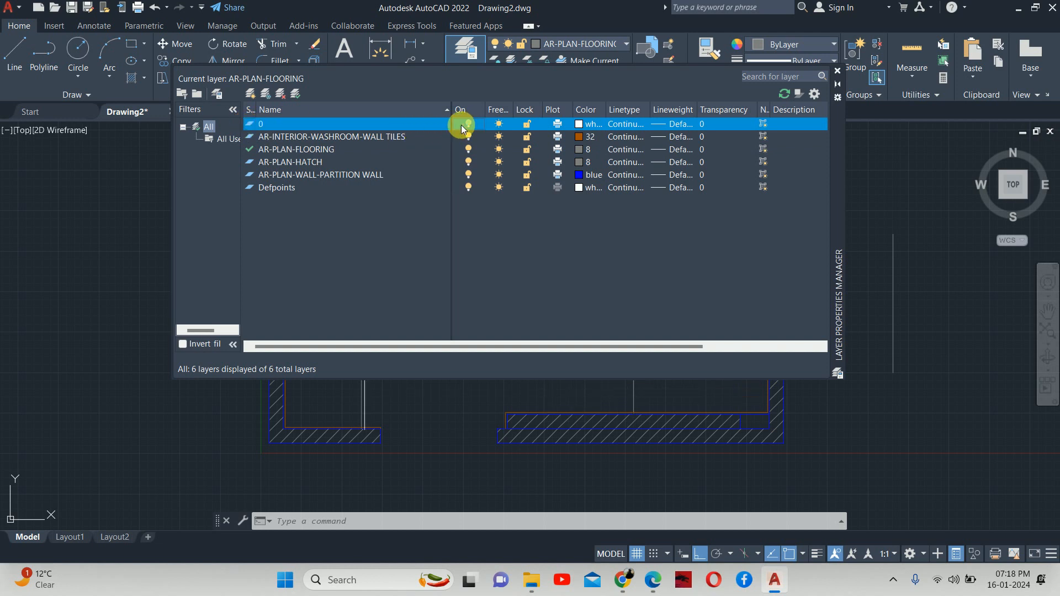
click(837, 70)
- Draw a horizontal flooring line from the upper end of the left area's vertical line to the left wall tile line
middle_drag(326, 309, 343, 330)
text(l)
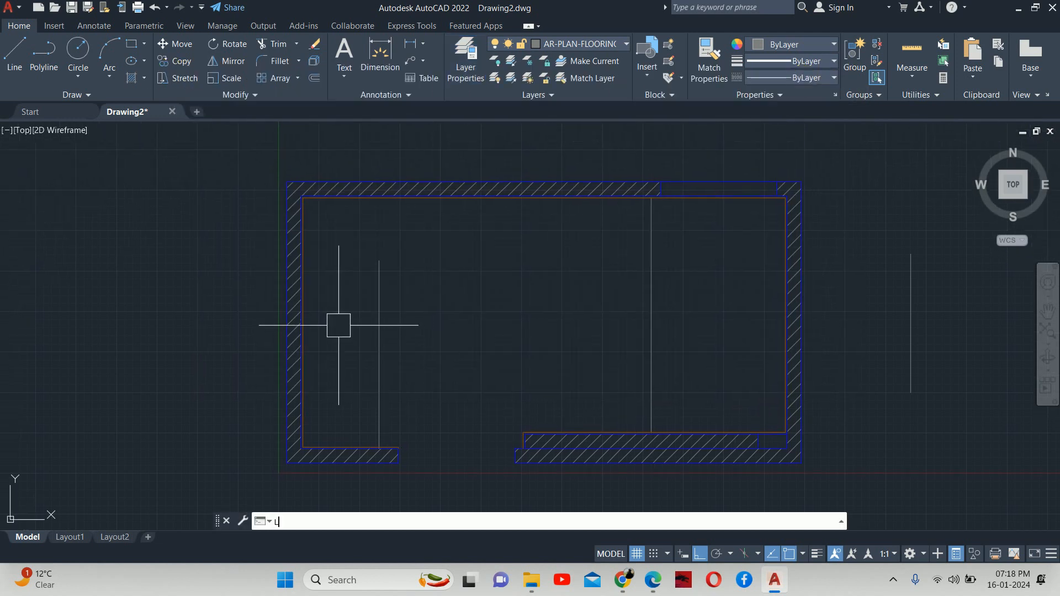
key(Return)
click(379, 261)
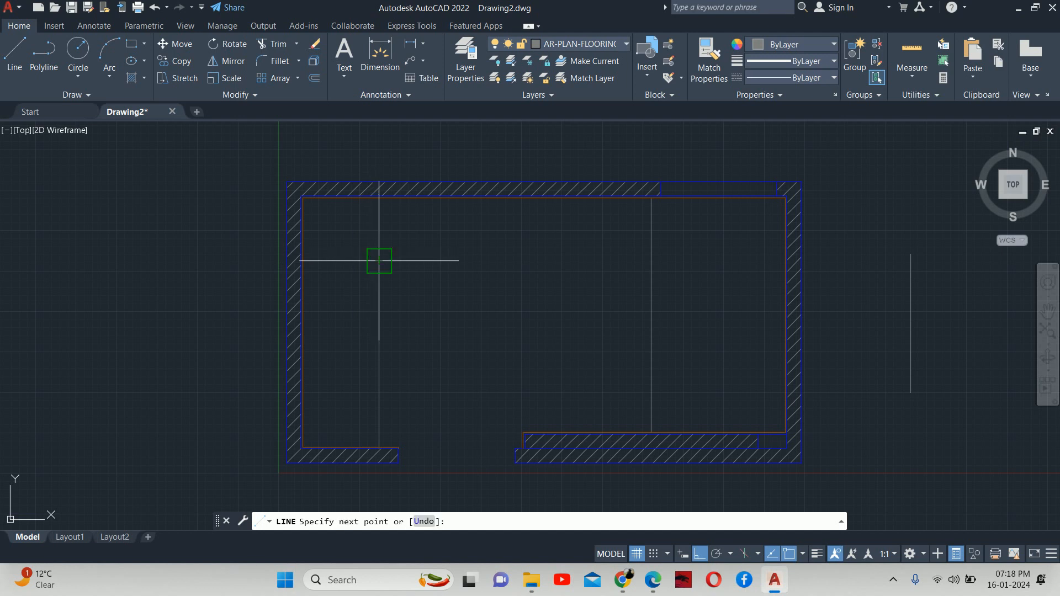
click(303, 261)
key(Return)
- Delete the spare vertical reference line outside the washroom plan
scroll(808, 354, down, 2)
click(910, 323)
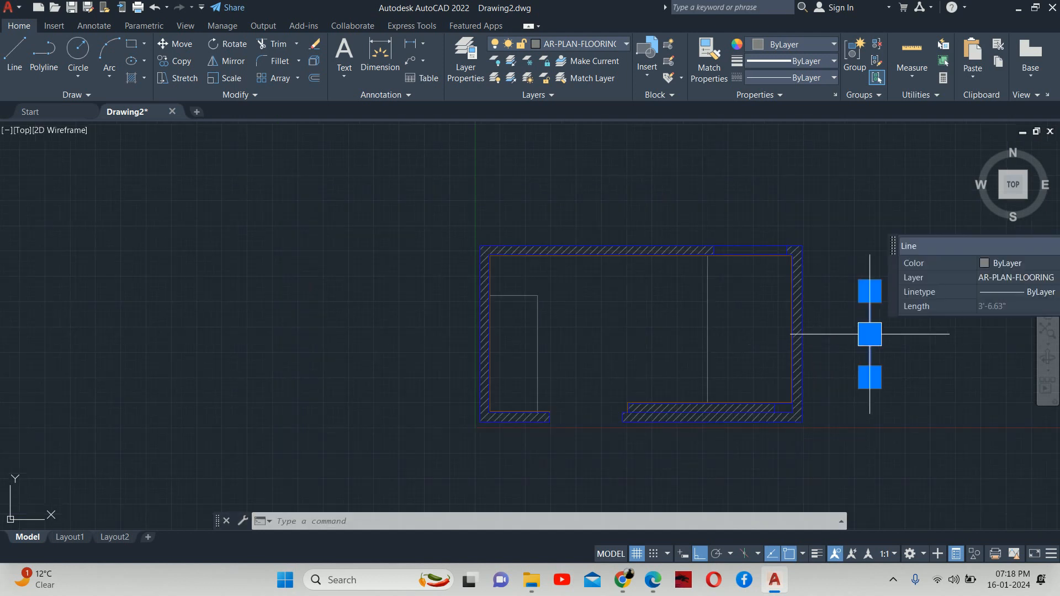
key(Delete)
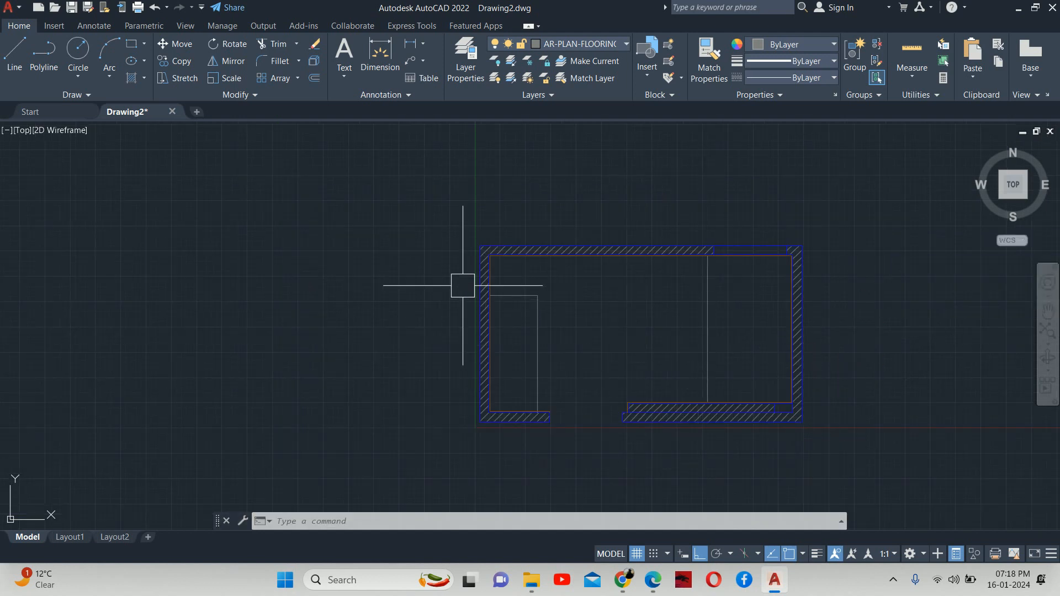
- Draw a flooring line across the door opening, joining the outer corners of the lower wall
middle_drag(563, 403, 511, 383)
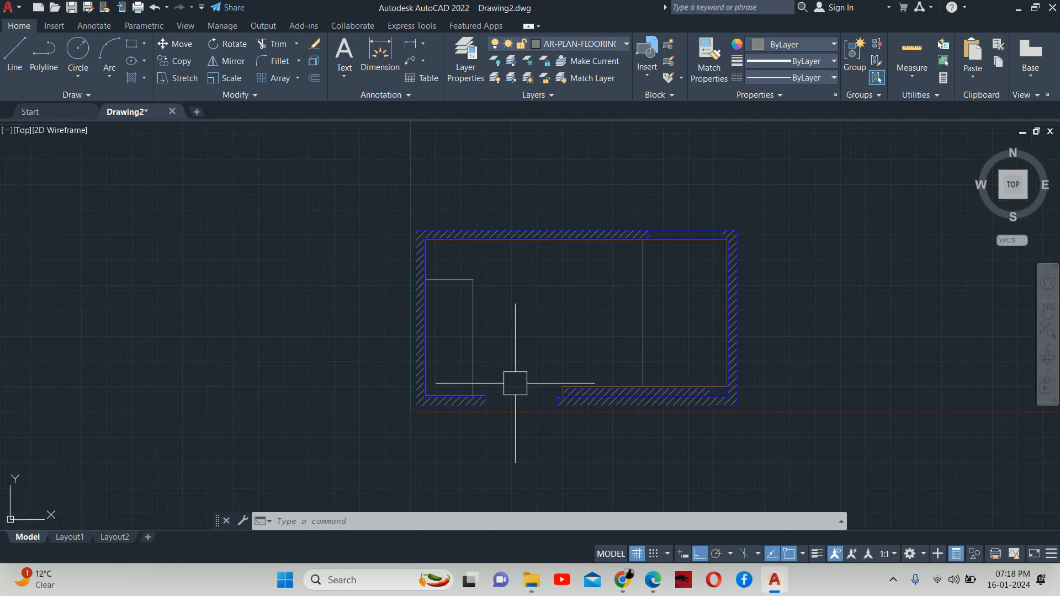
text(l)
key(Return)
scroll(559, 406, up, 2)
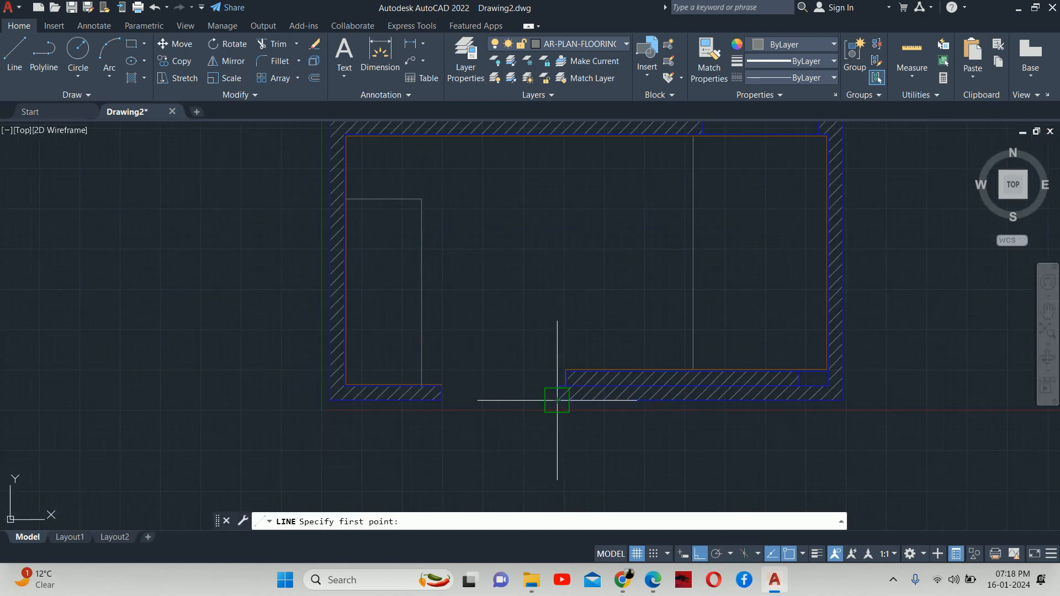
click(557, 401)
click(441, 400)
key(Return)
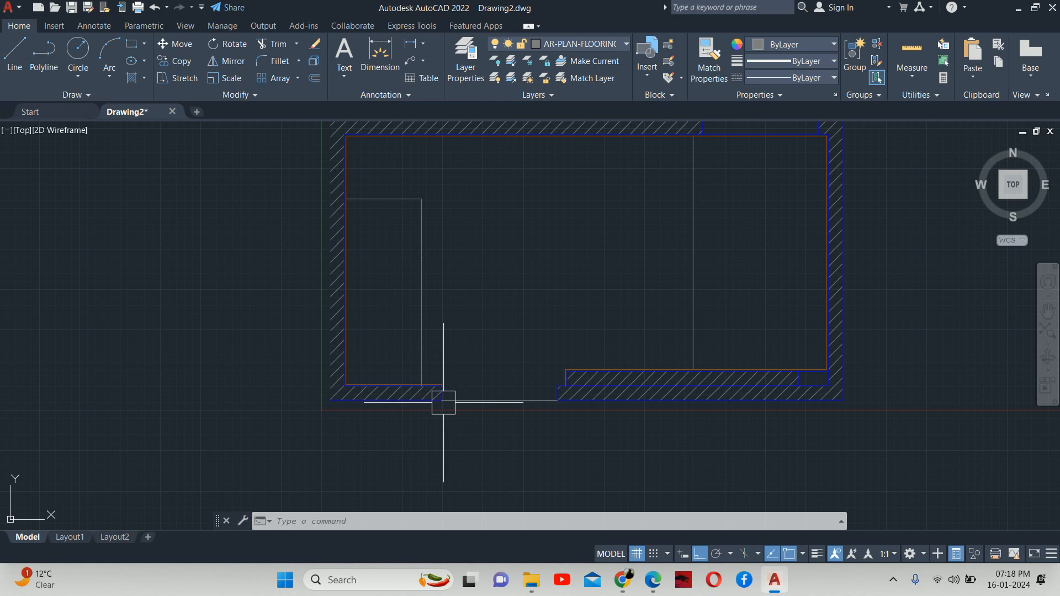
- Place a multiline text box in the middle of the main washroom floor and set its text height to 3"
scroll(578, 387, down, 2)
mouse_move(578, 387)
middle_down()
mouse_move(568, 398)
mouse_move(534, 370)
mouse_move(519, 373)
middle_up()
text(mt)
key(Return)
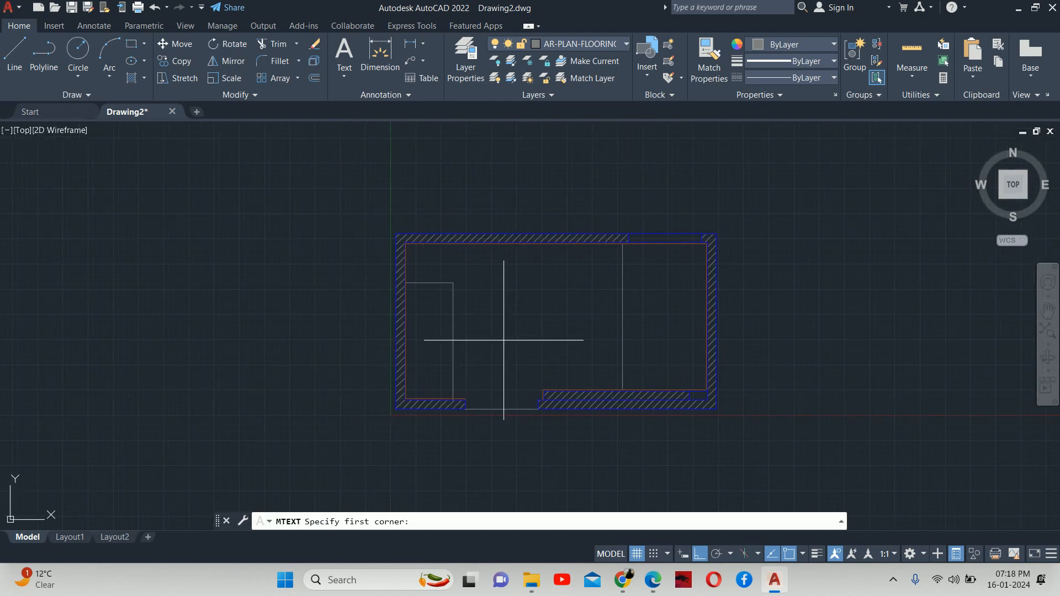
click(483, 297)
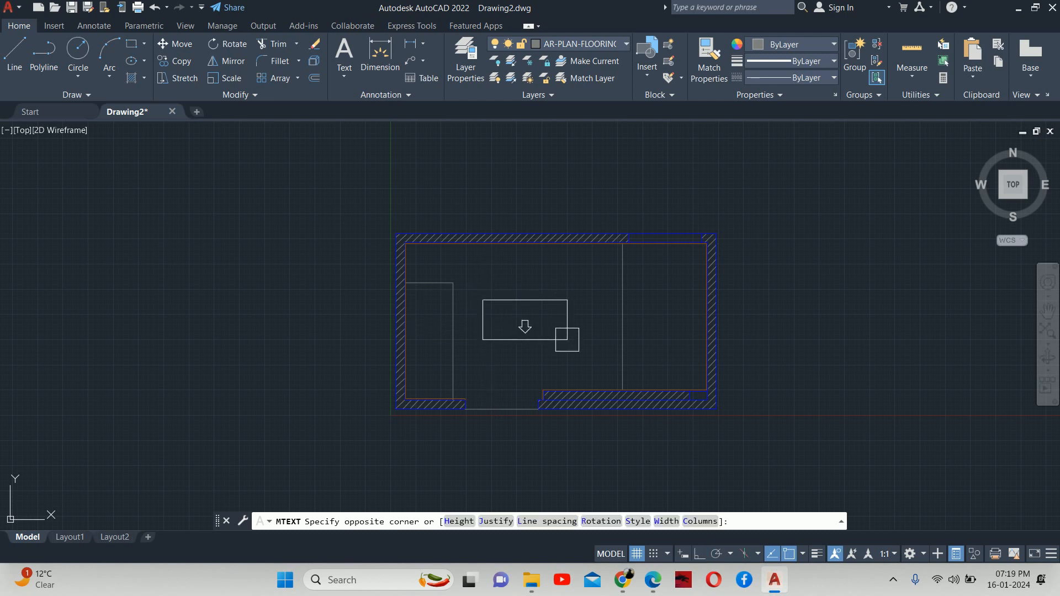
click(584, 338)
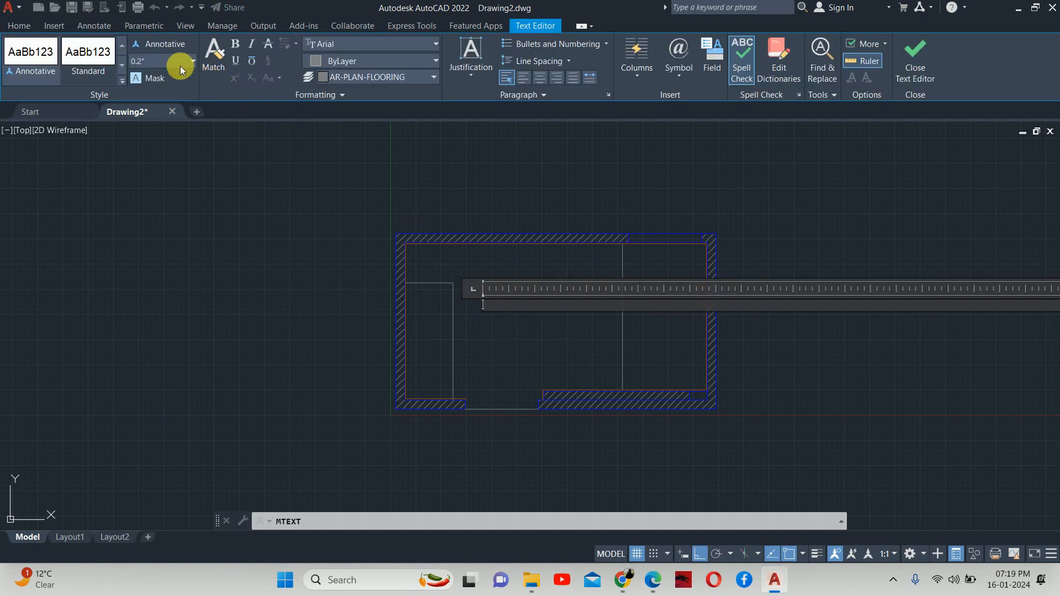
click(174, 67)
key(Return)
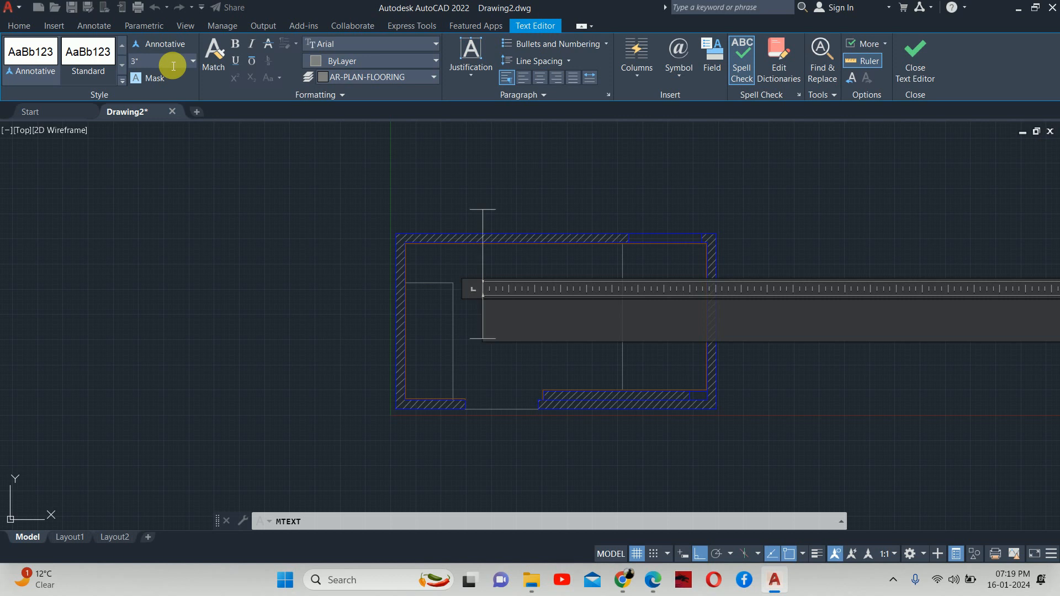
- Enter the level text LVL±0" in the text box, using the %%p code for the plus/minus symbol, and finish the text
text(LVL)
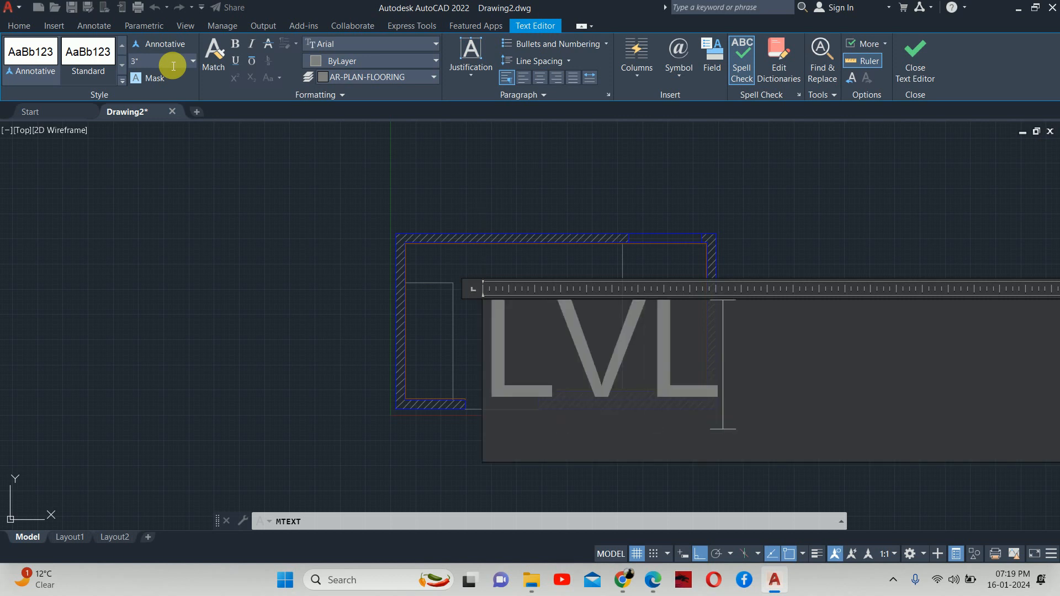
click(679, 77)
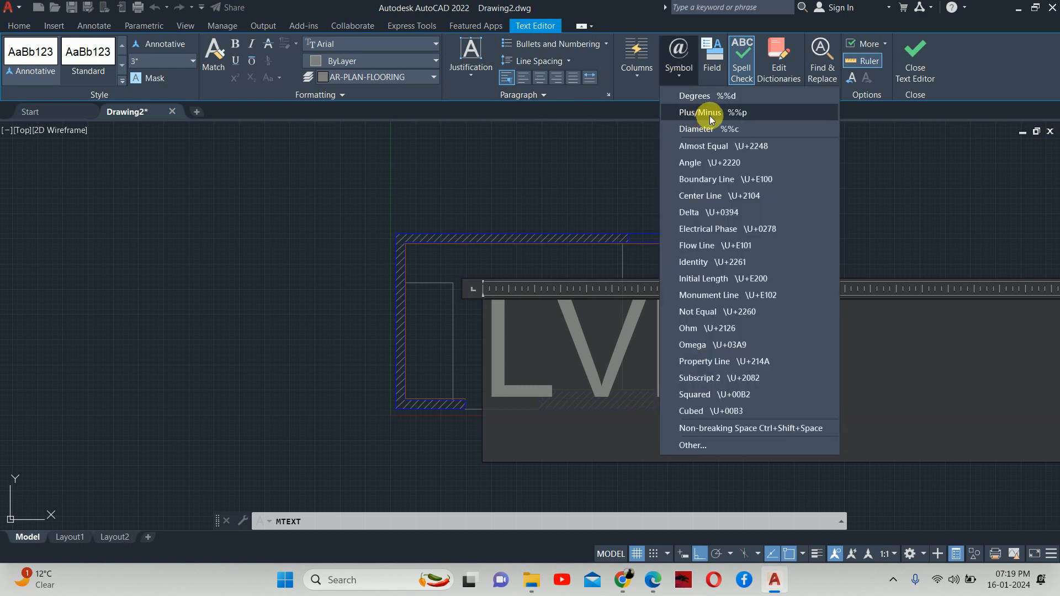
click(882, 370)
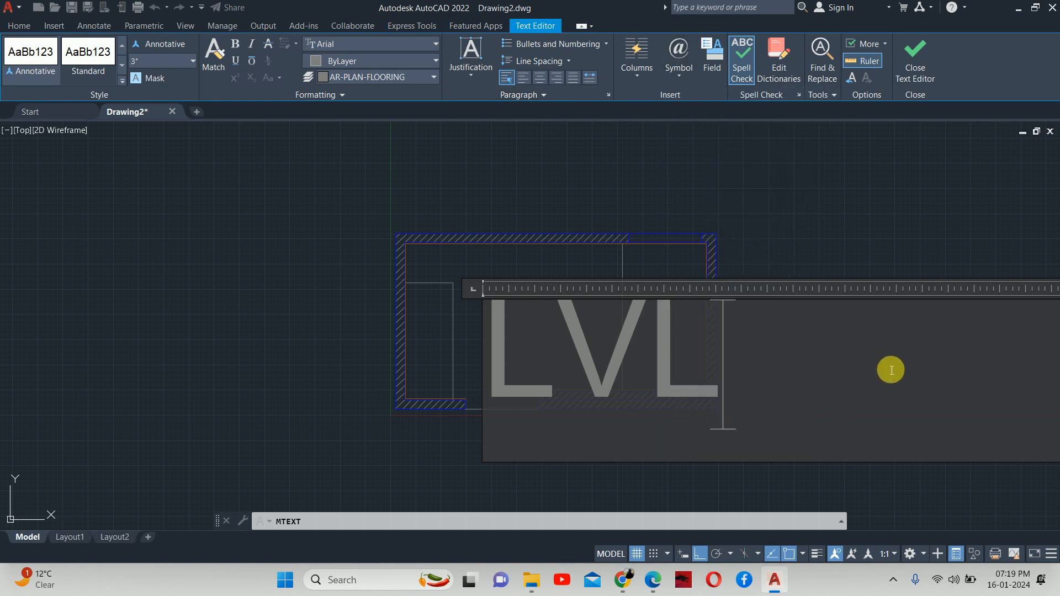
click(679, 72)
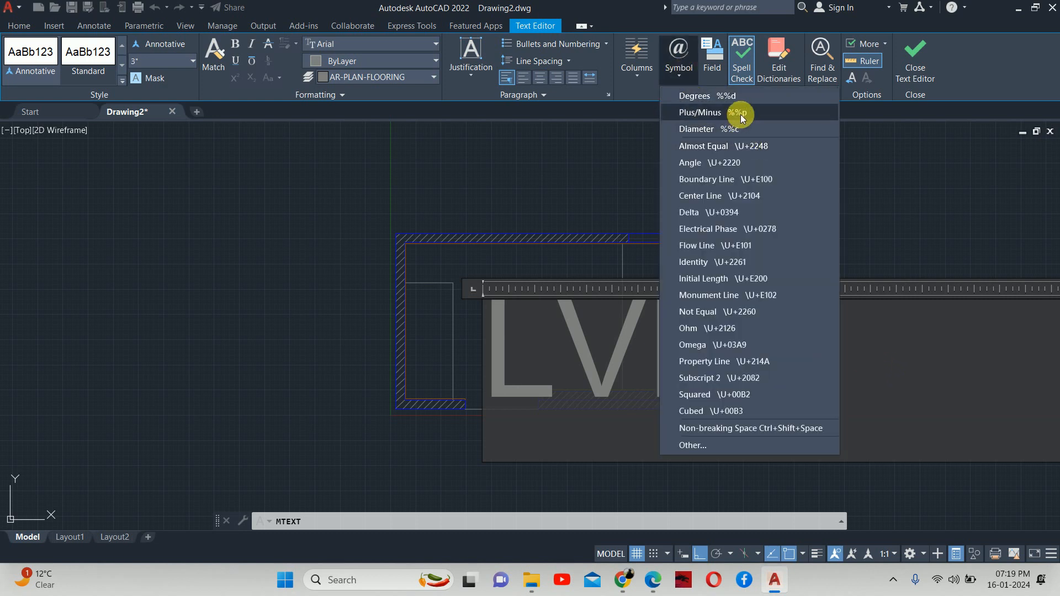
click(889, 358)
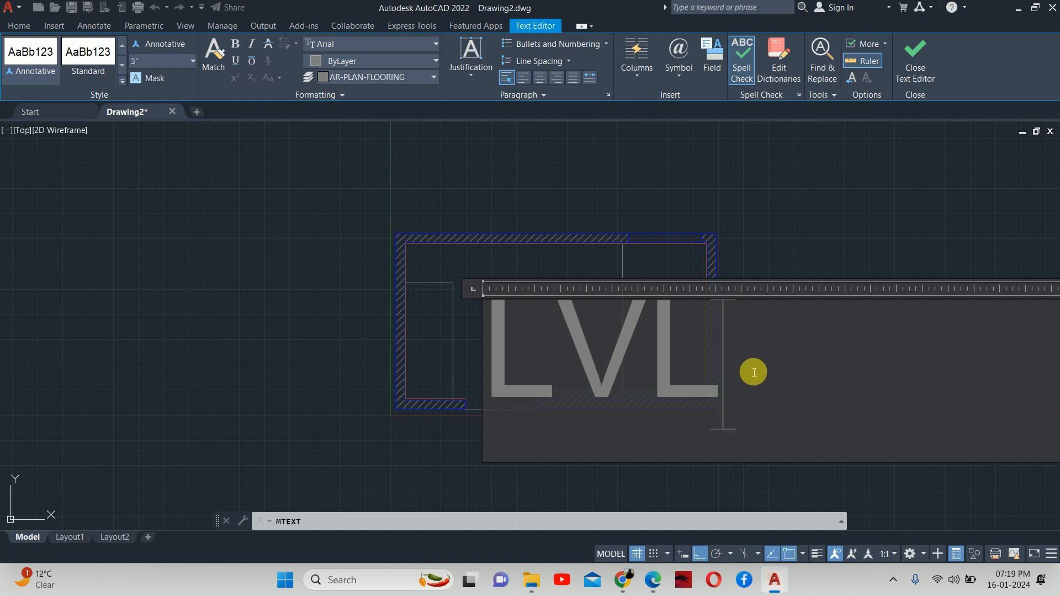
text(%%p)
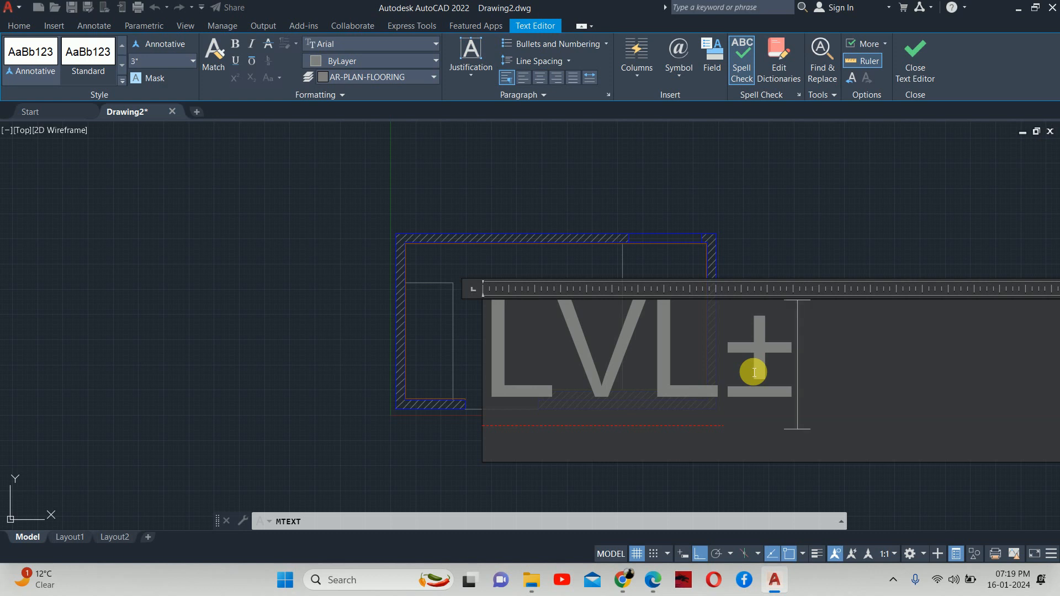
text(0)
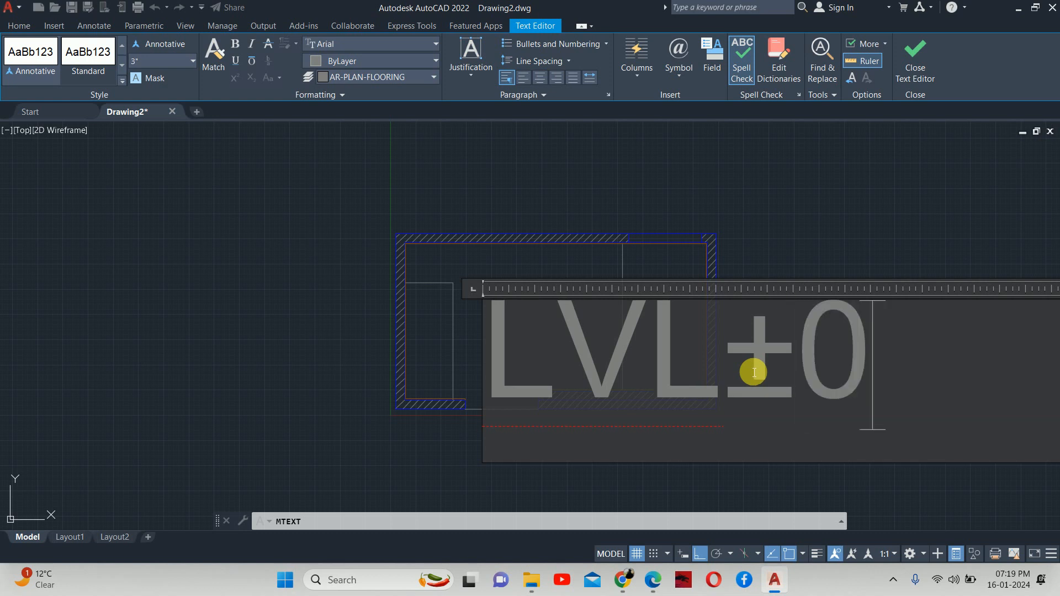
text(?)
key(BackSpace)
text(")
key(Escape)
key(Escape)
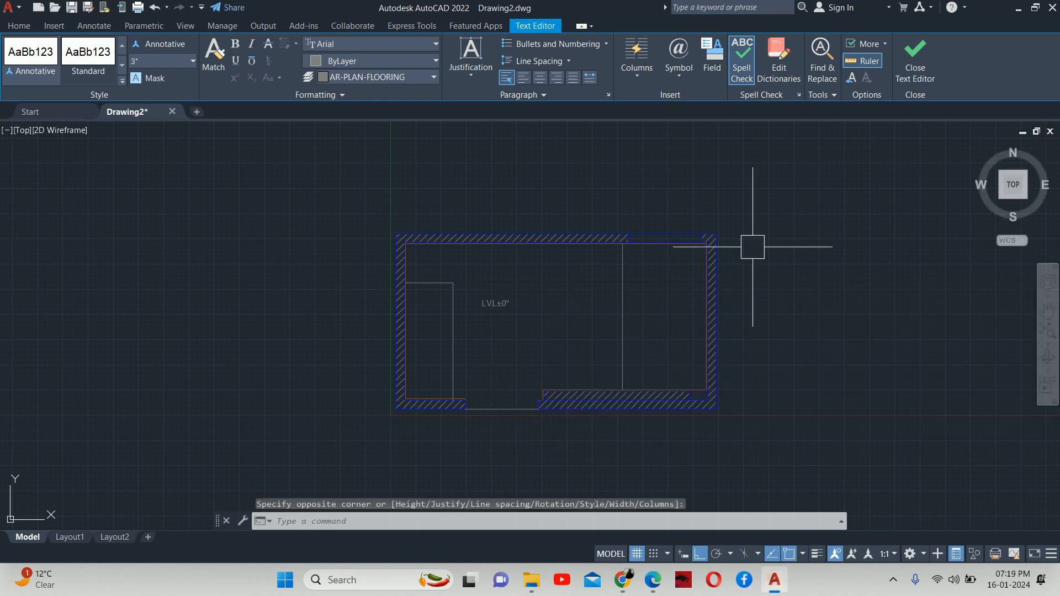
- Move the LVL±0" text about 1'-3" horizontally to the right
text(m)
key(Return)
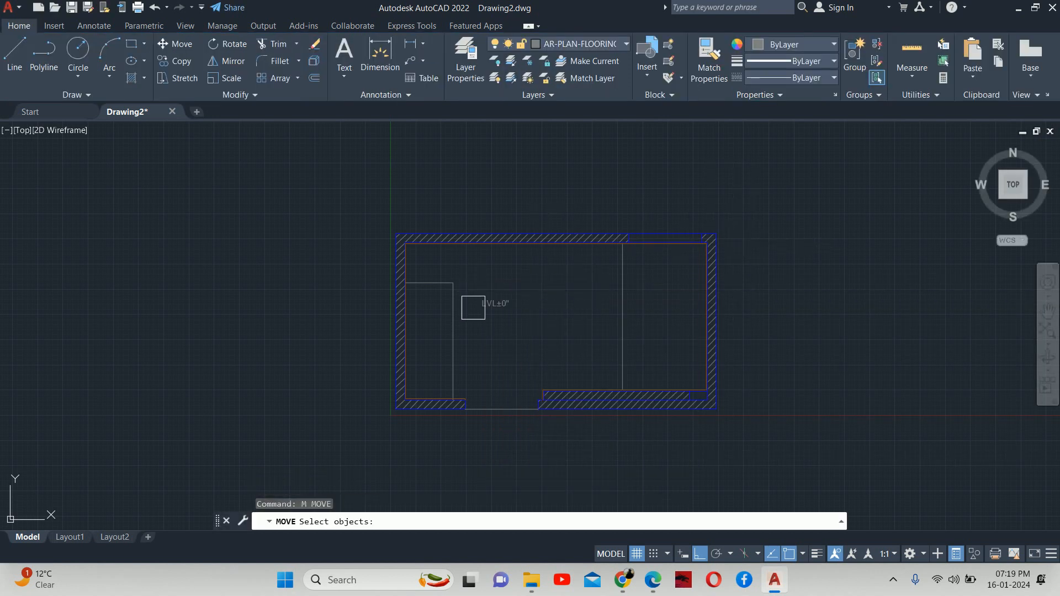
click(482, 303)
key(Return)
scroll(491, 324, up, 3)
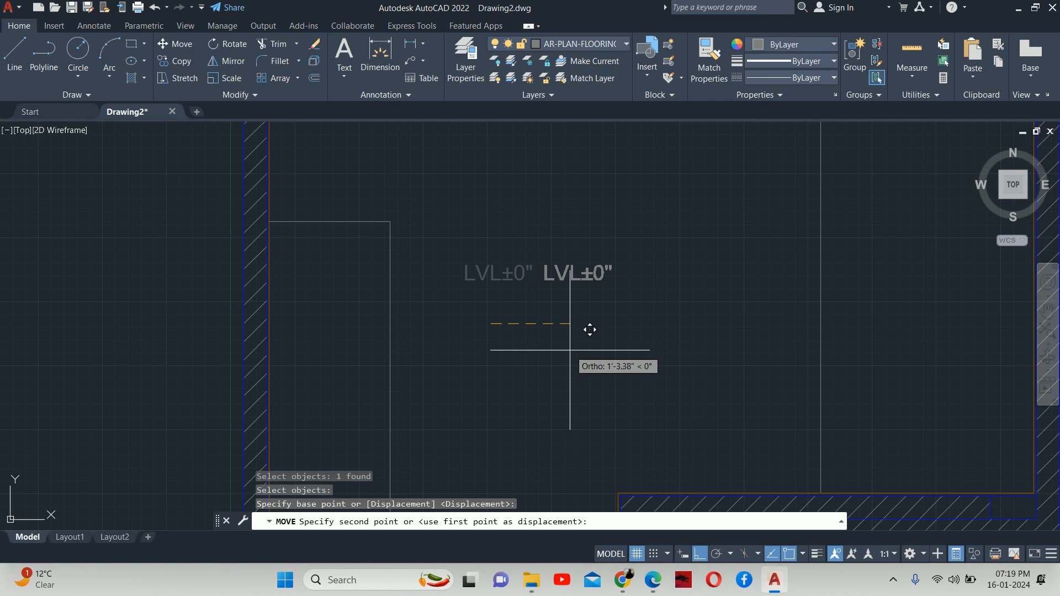
click(567, 356)
- Shift the LVL±0" text about 4" down and slightly to the right to centre it in the main floor area
key(Return)
click(639, 343)
click(578, 254)
key(Return)
click(509, 360)
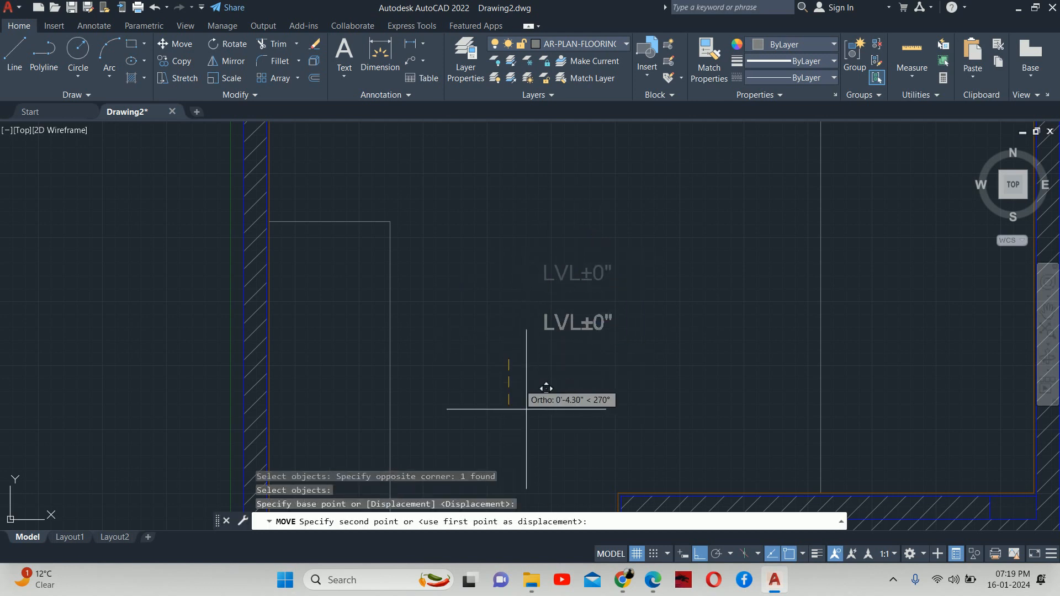
click(545, 391)
key(Return)
click(630, 393)
click(551, 296)
key(Return)
click(542, 257)
key(Escape)
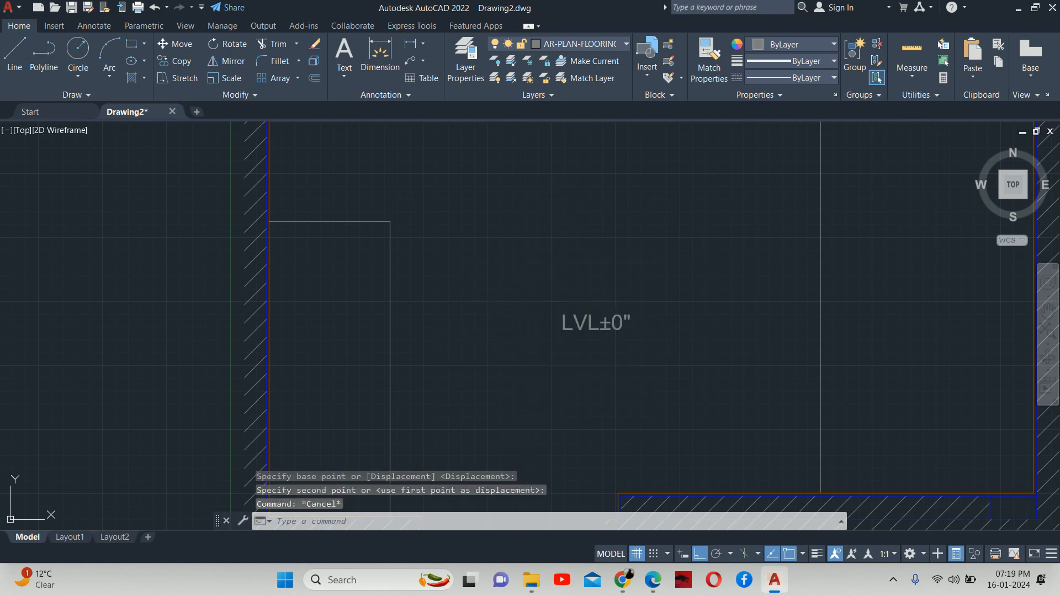
- Copy the LVL±0" text horizontally into the shower area
scroll(436, 273, down, 2)
text(co)
key(Return)
click(526, 306)
key(Return)
click(517, 301)
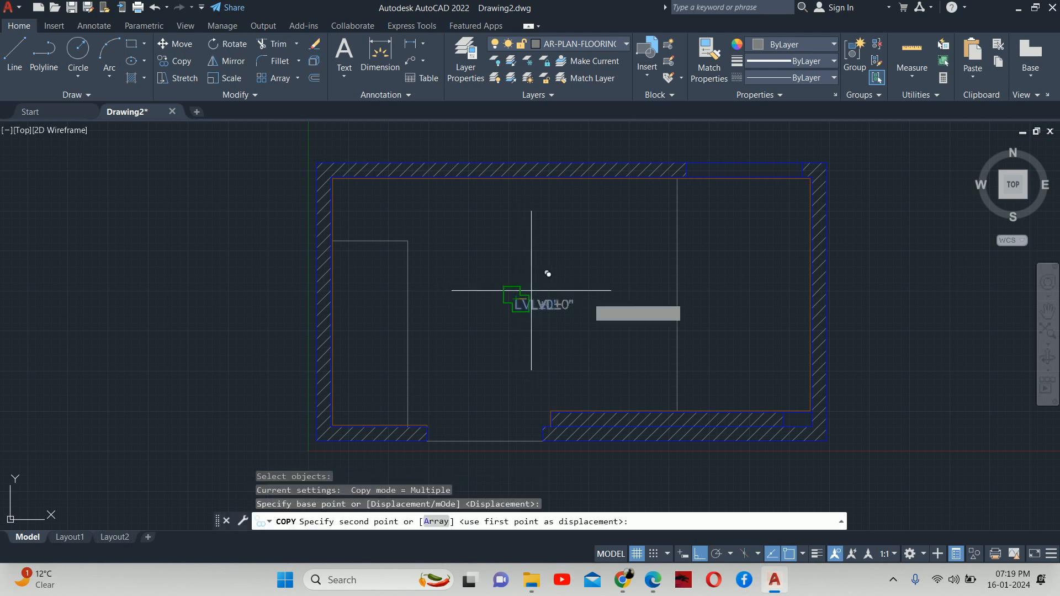
click(728, 288)
key(Escape)
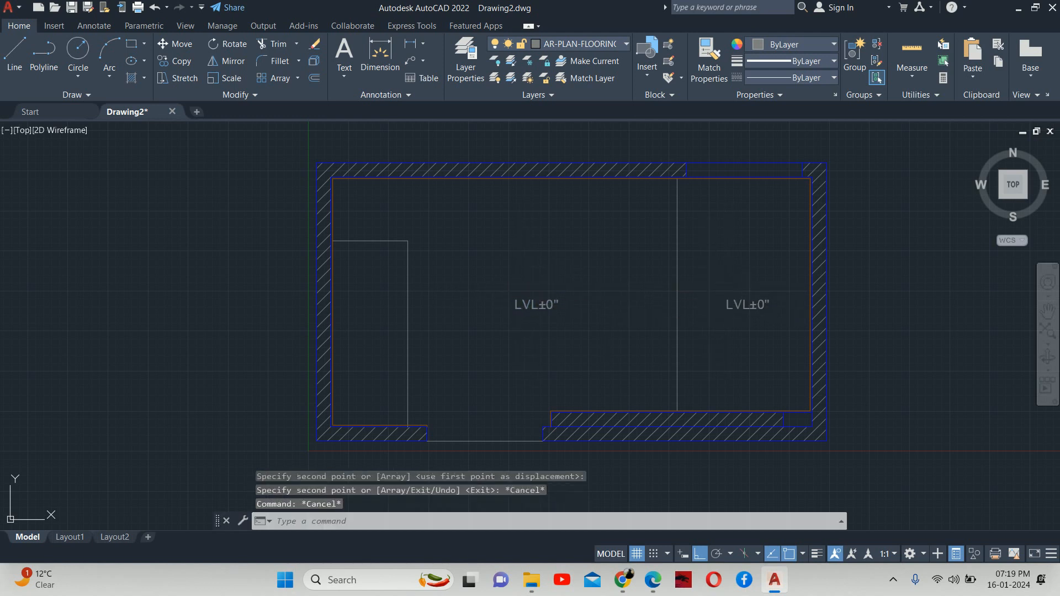
- Change the shower area's level text to LVL-0.75"
double_click(757, 308)
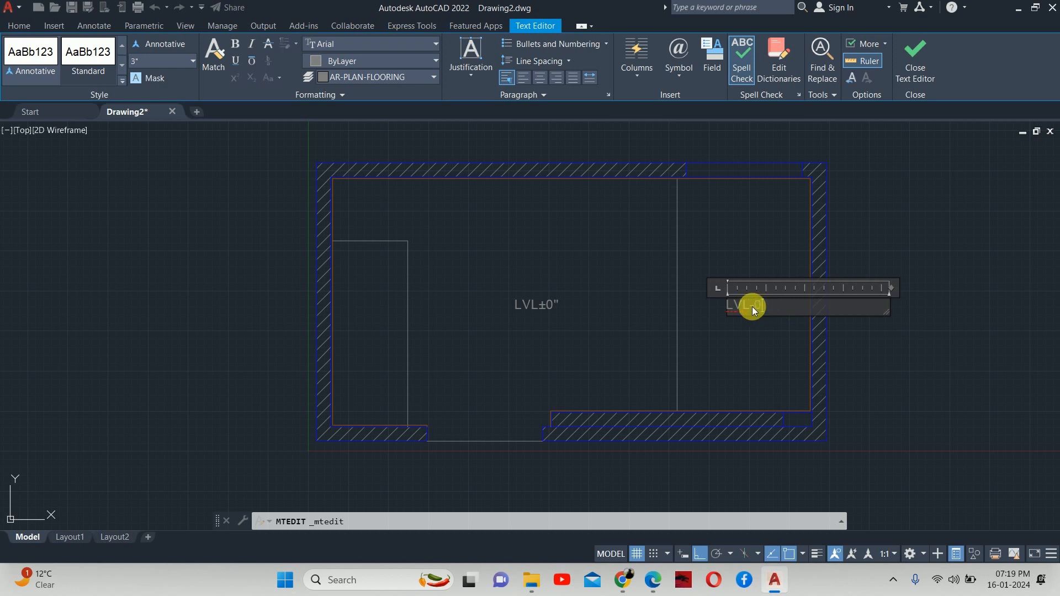
text(.75)
key(Escape)
key(Escape)
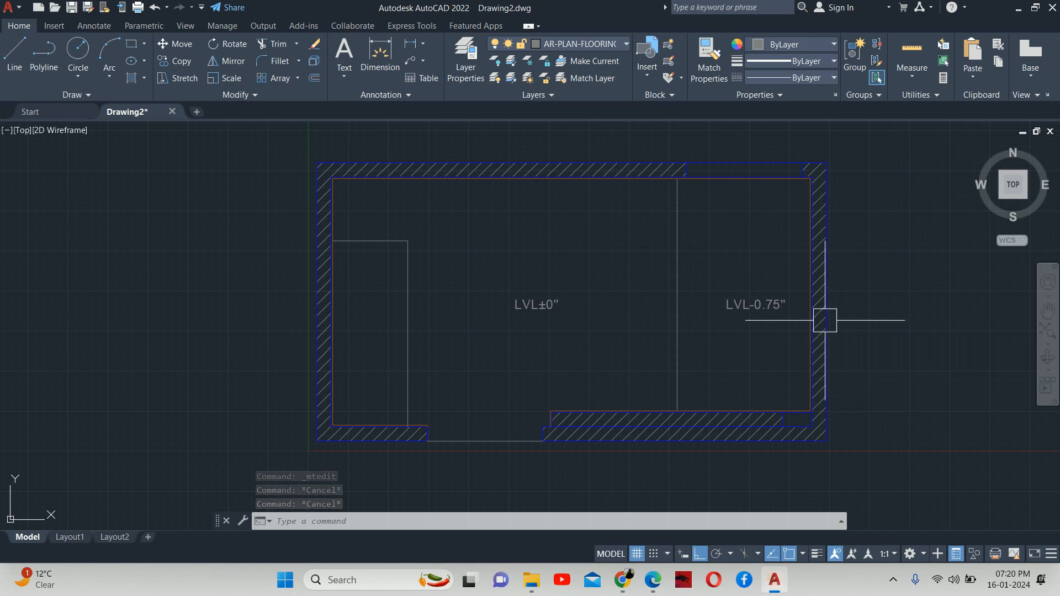
- Copy the LVL-0.75" text horizontally about 10'-0.5" to the left, into the narrow rectangular area beside the left wall
text(co)
key(Return)
click(749, 313)
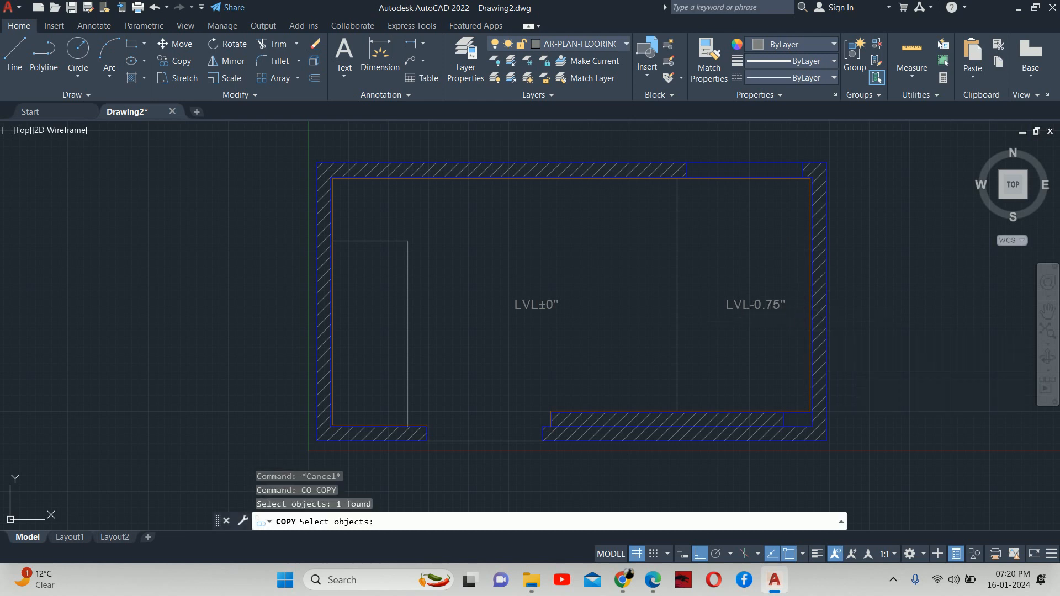
key(Return)
click(745, 315)
scroll(410, 359, up, 4)
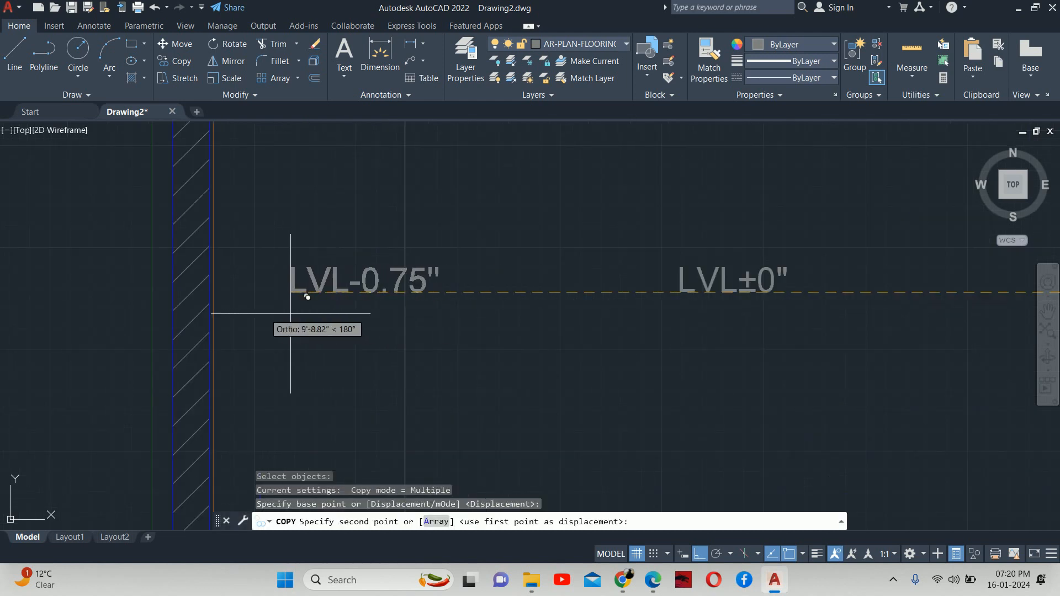
click(233, 320)
key(Escape)
key(Escape)
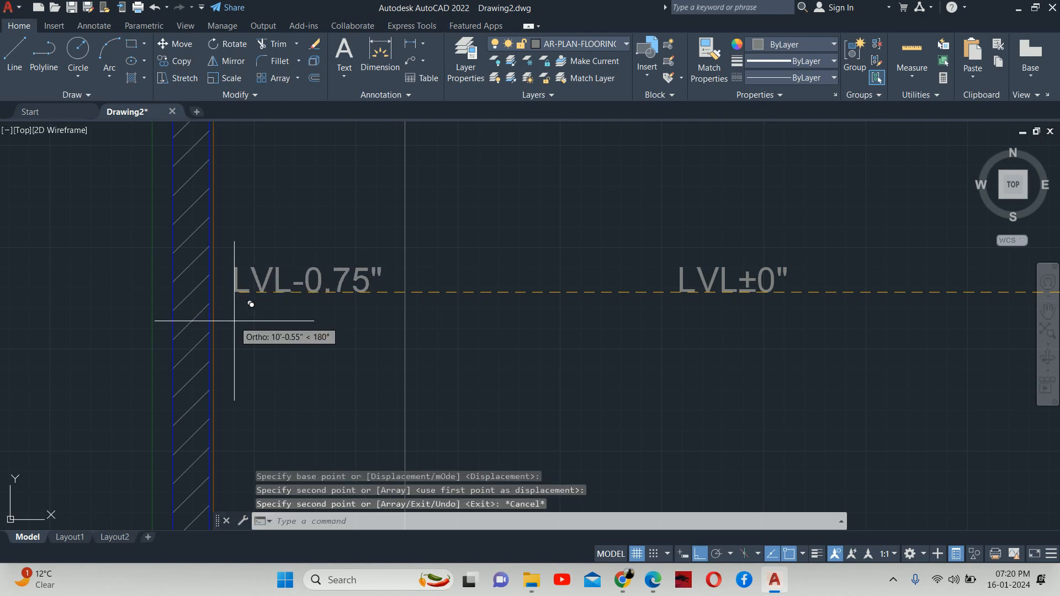
- Change the copied level text beside the left wall to LVL+1.5"
click(302, 287)
double_click(301, 288)
drag(295, 284, 318, 292)
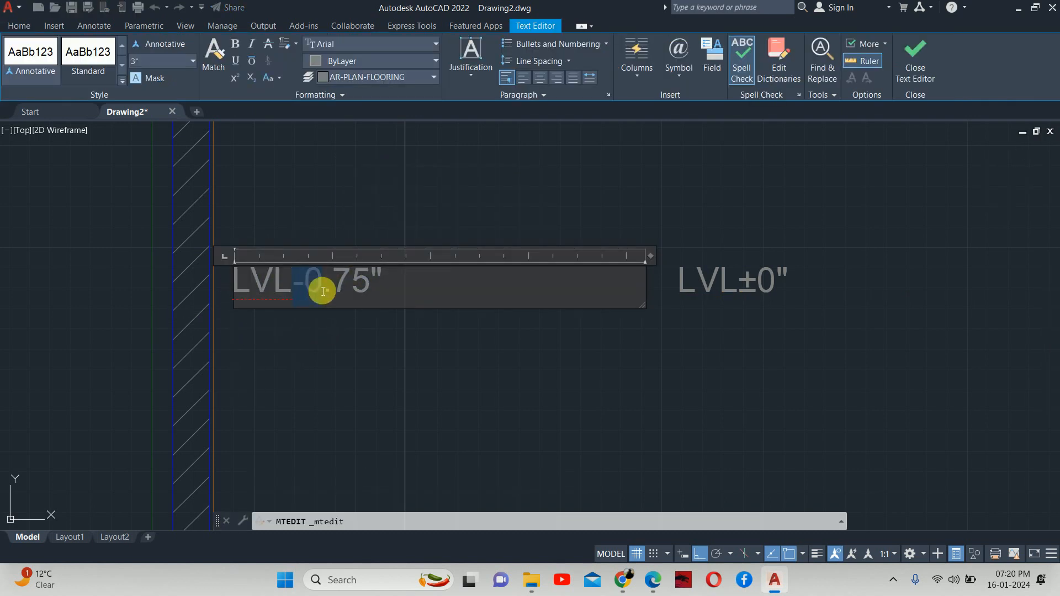
text(+)
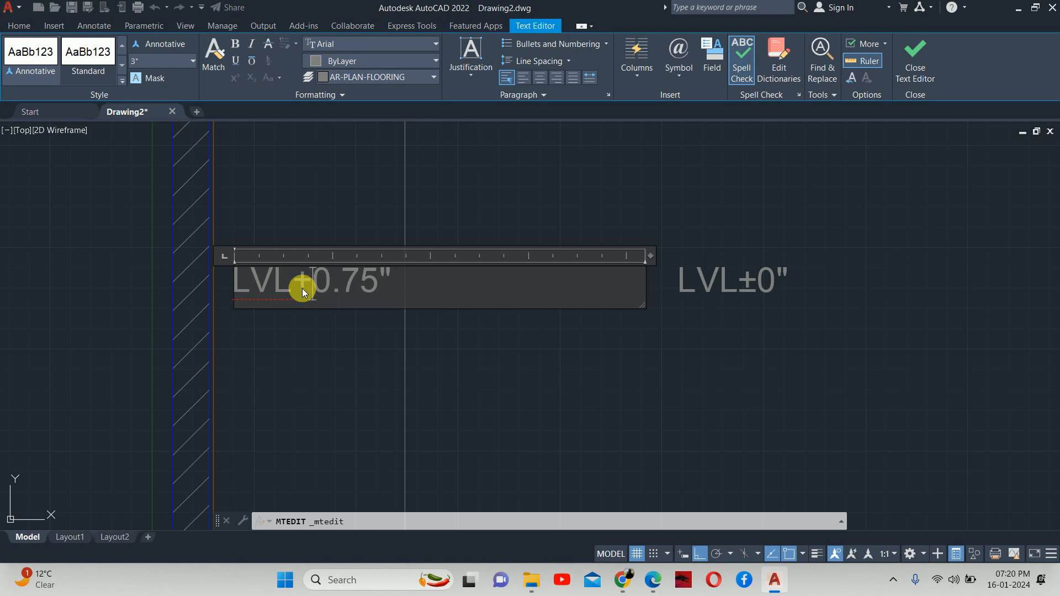
key(Right)
key(Right)
key(Right)
key(Right)
key(BackSpace)
key(BackSpace)
key(BackSpace)
key(BackSpace)
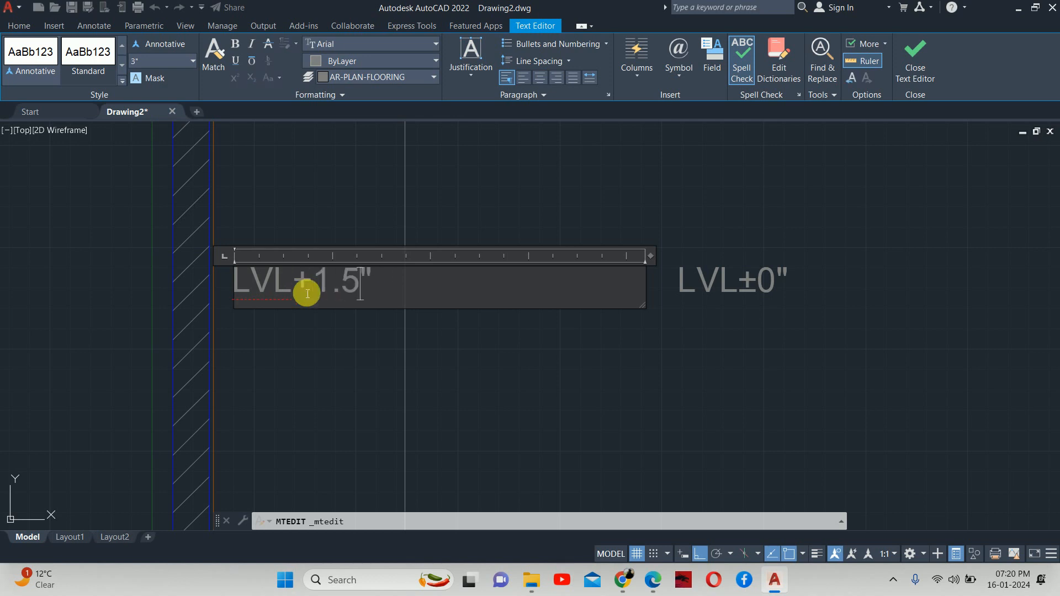
key(Escape)
key(Escape)
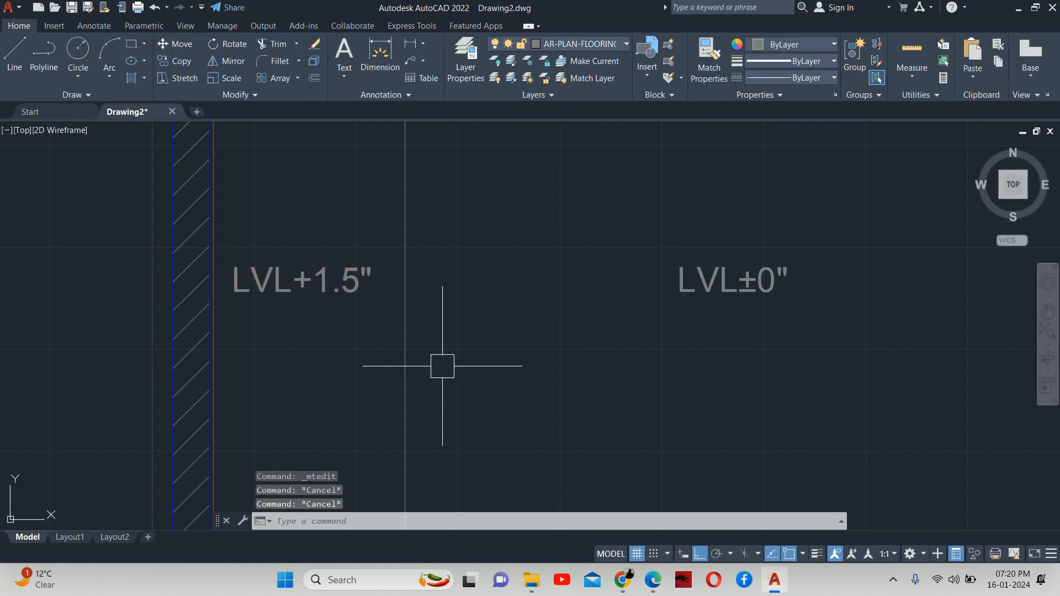
scroll(445, 362, down, 4)
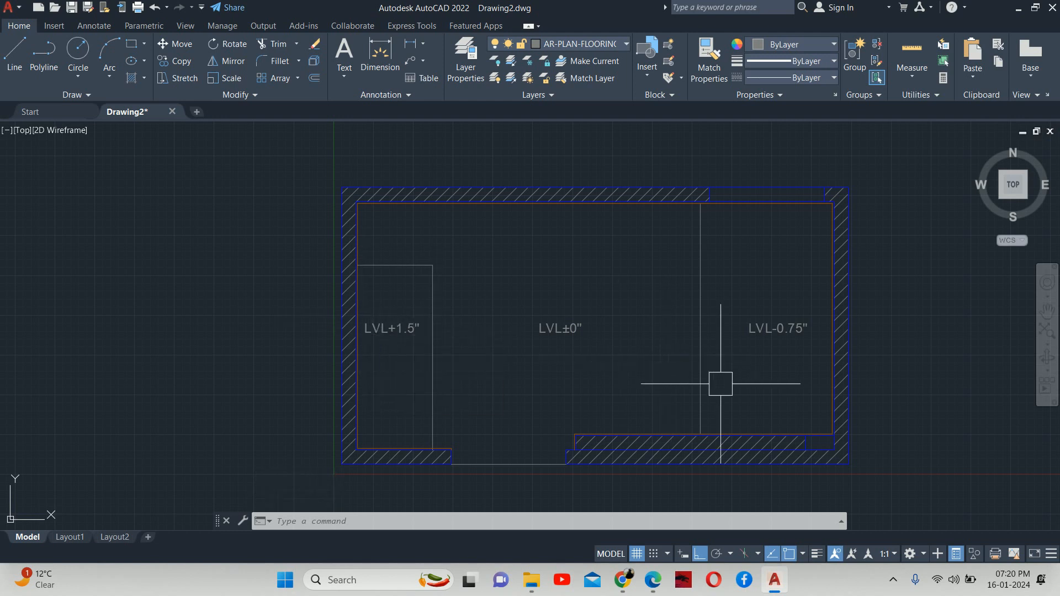
text(le)
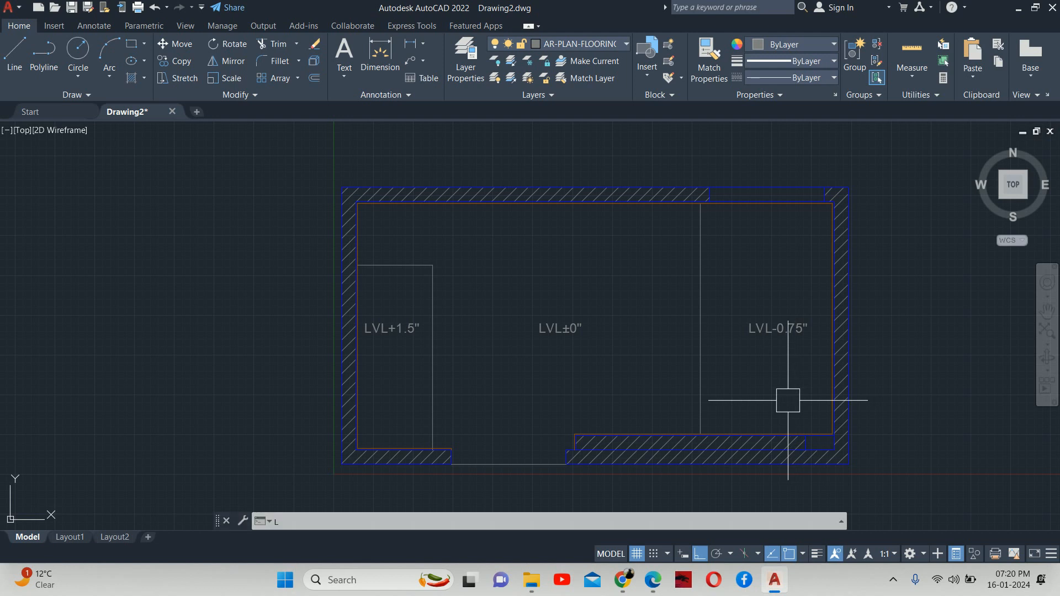
key(Return)
scroll(789, 400, up, 2)
click(814, 412)
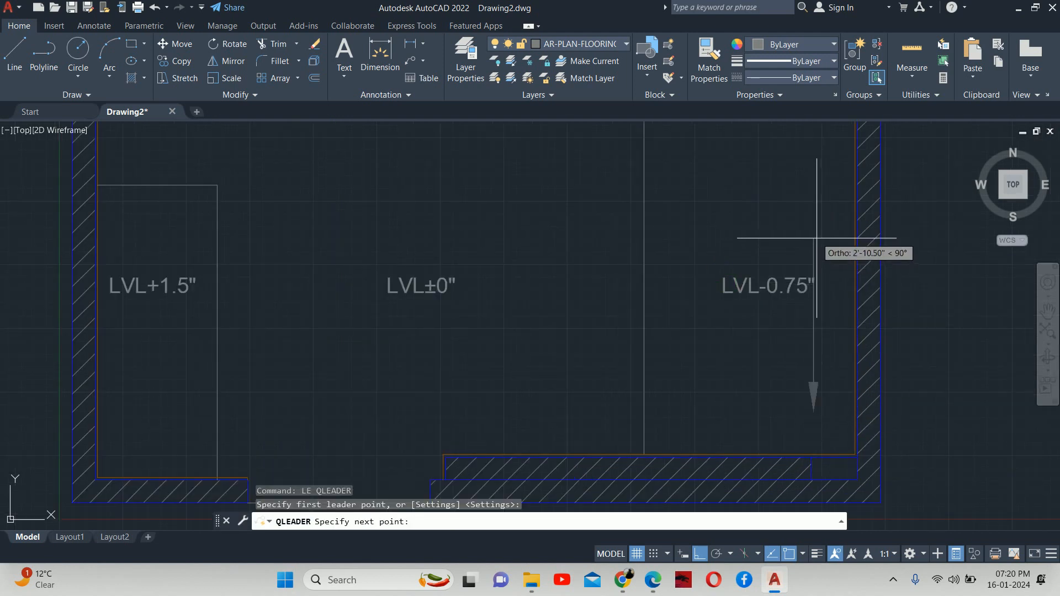
key(Escape)
key(Escape)
key(Escape)
scroll(763, 298, down, 4)
- Turn layer 0 on in the layer properties
text(LA)
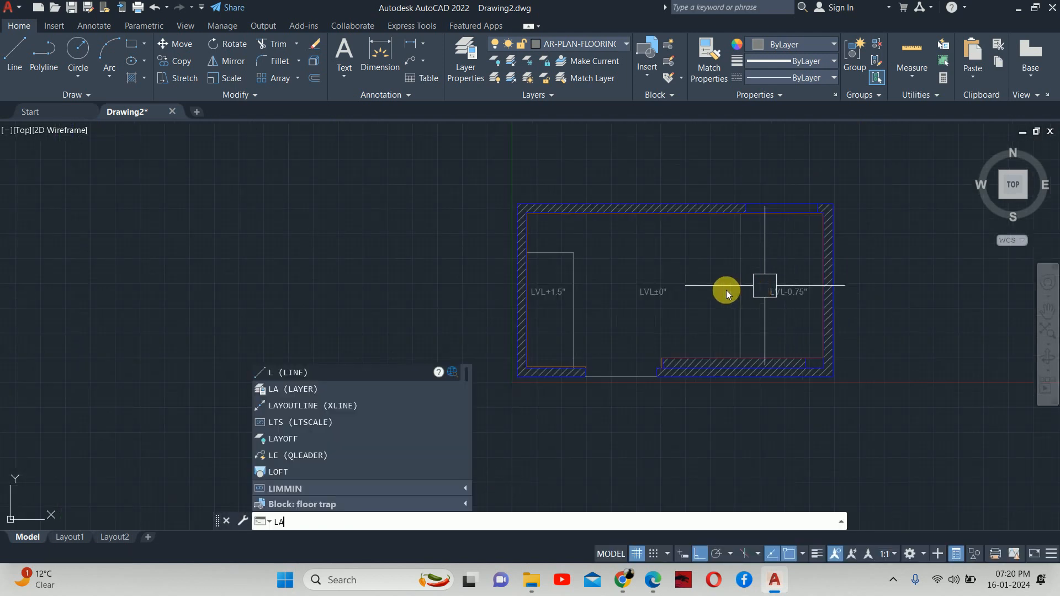
key(Return)
click(251, 124)
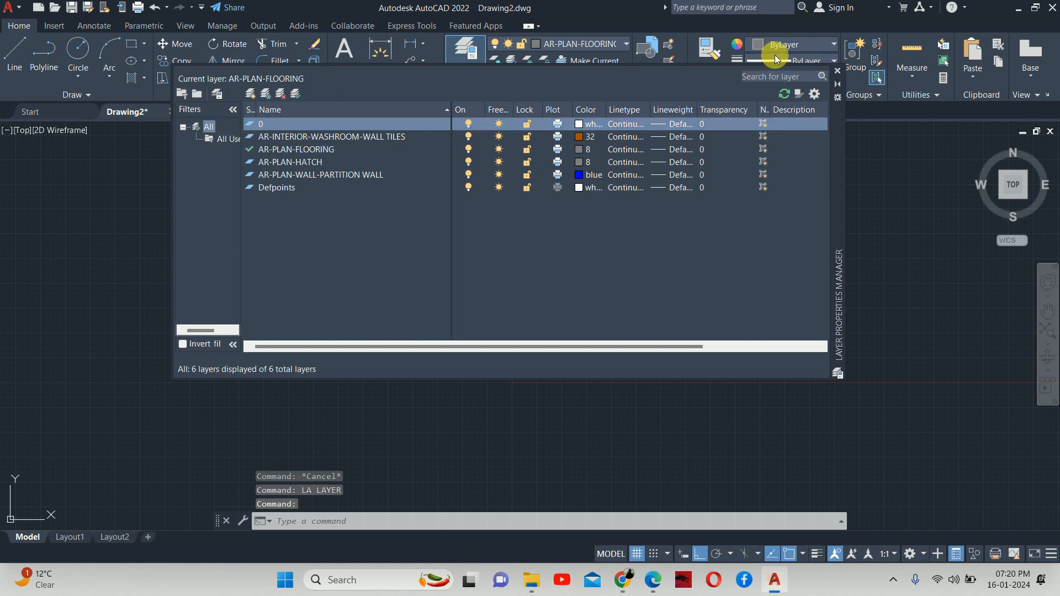
click(836, 75)
key(Escape)
key(Escape)
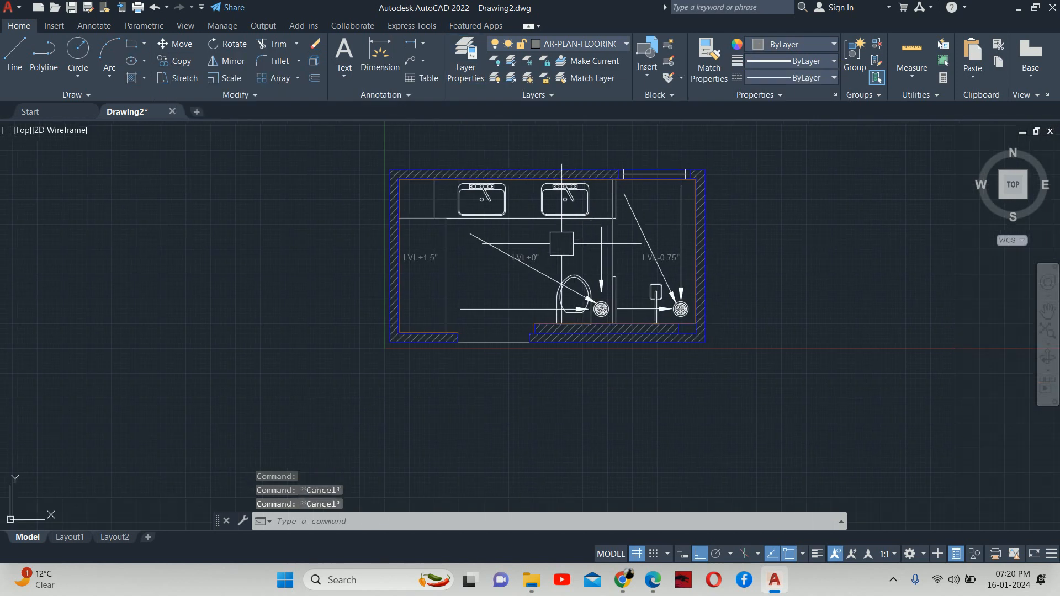
- Match the properties of the LVL+1.5" text onto all floor slope arrows in the shower and main floor areas
text(MA)
key(Return)
scroll(410, 250, up, 2)
click(425, 261)
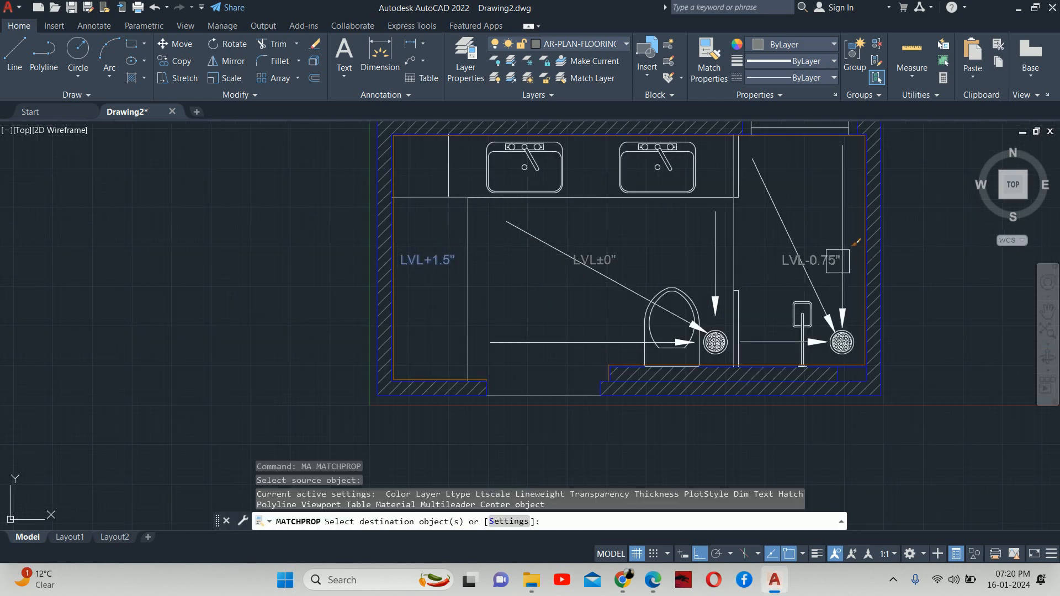
click(843, 221)
click(786, 214)
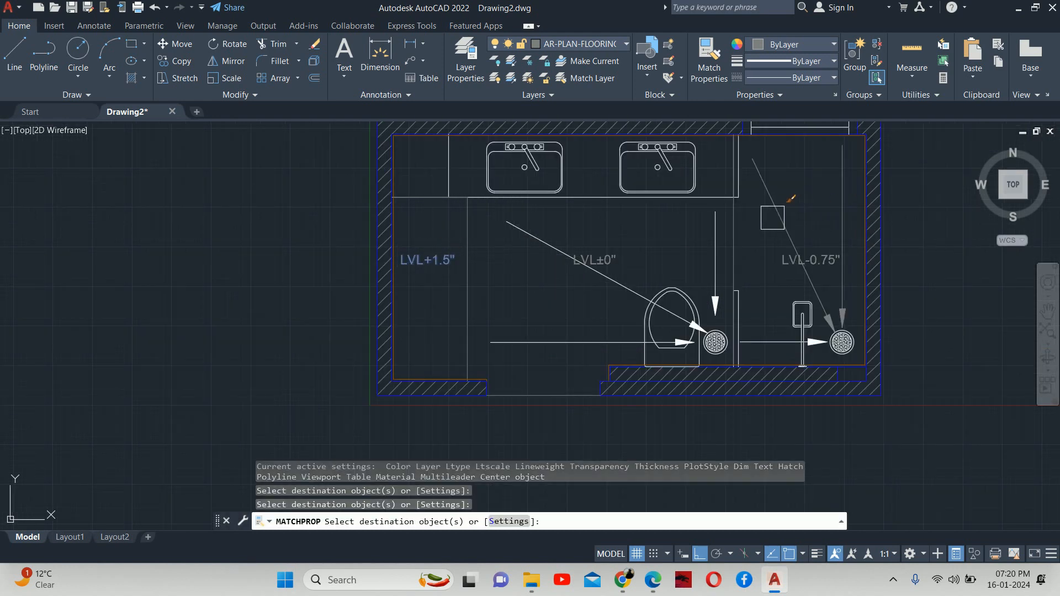
click(762, 341)
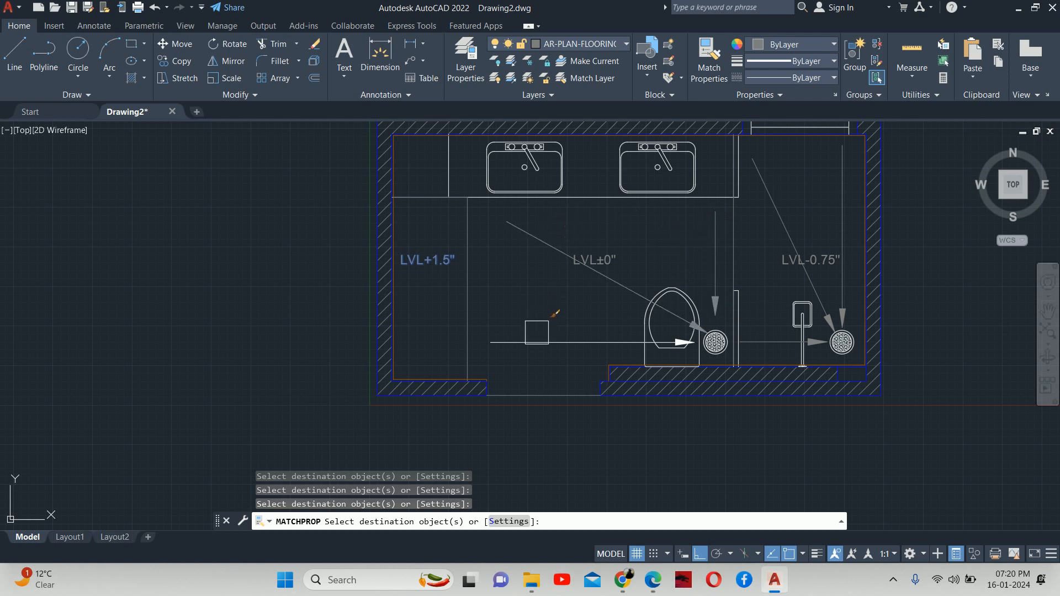
key(Escape)
scroll(591, 315, down, 2)
key(Escape)
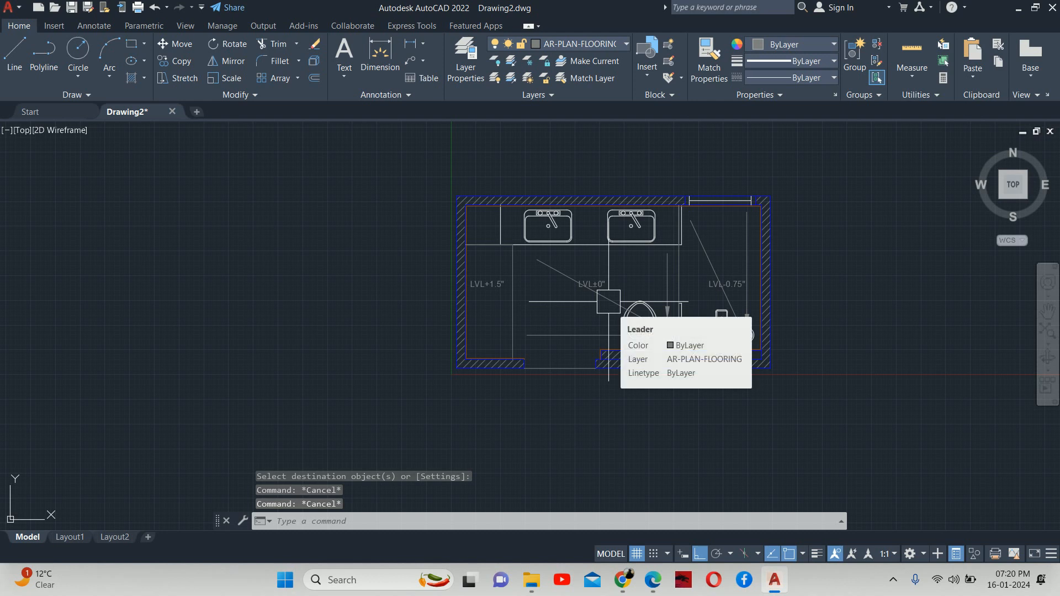
- Turn layer 0 off to leave only the objects on the newly created layers showing
text(la)
key(Return)
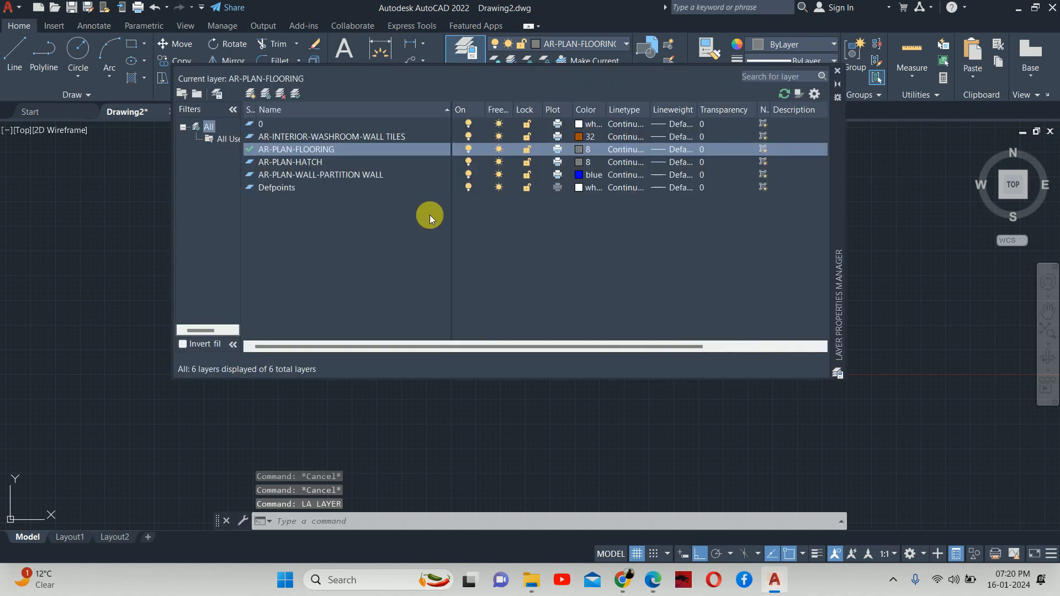
click(468, 124)
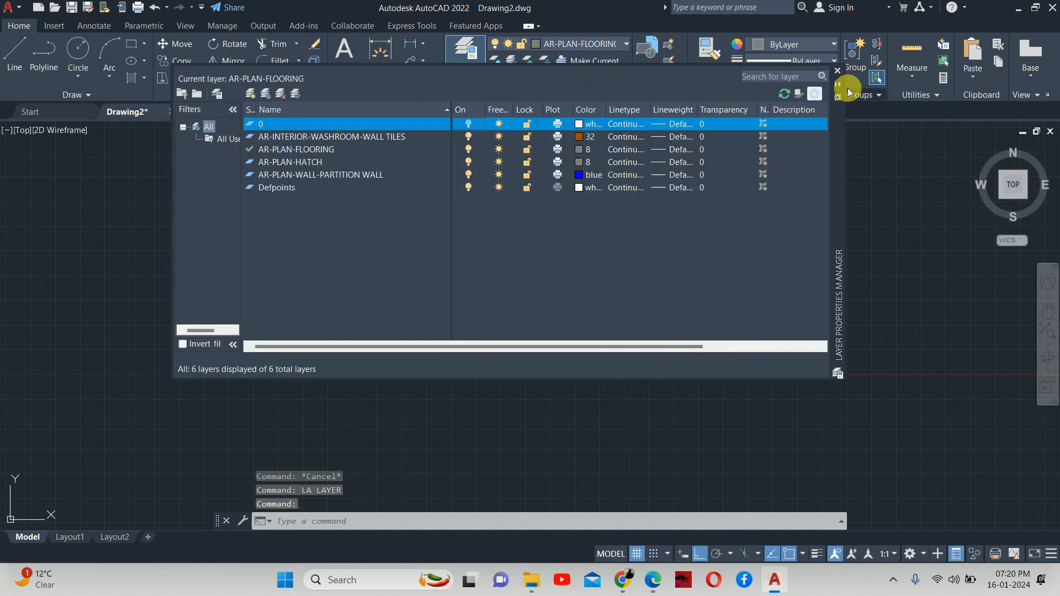
click(837, 70)
mouse_move(603, 226)
middle_down()
mouse_move(603, 240)
mouse_move(565, 260)
middle_up()
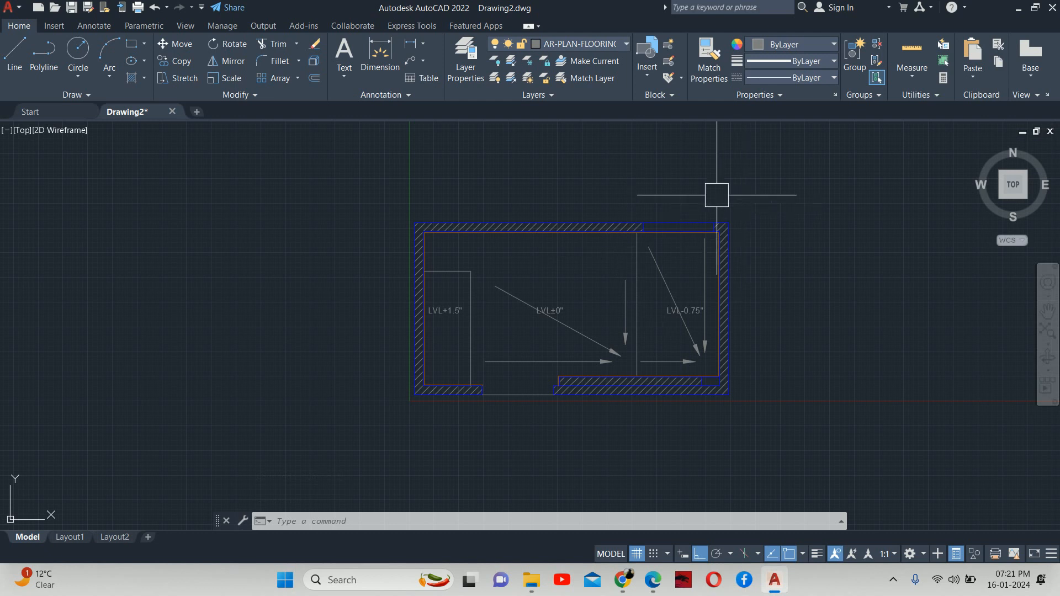
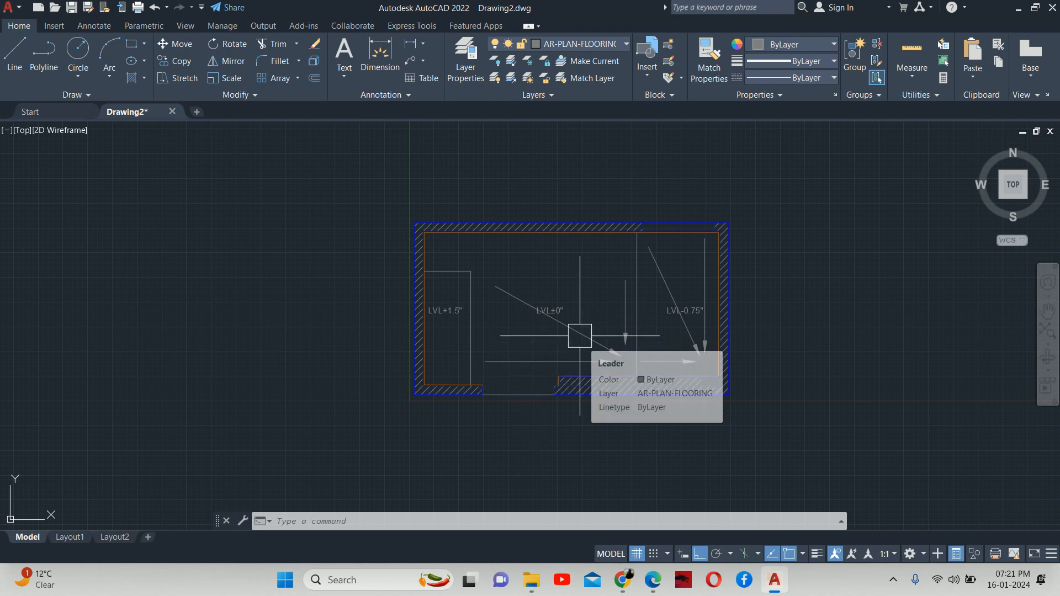
- Create a layer named AR-PLAN-OPENINGS with colour 52 and make it the current layer
text(LA)
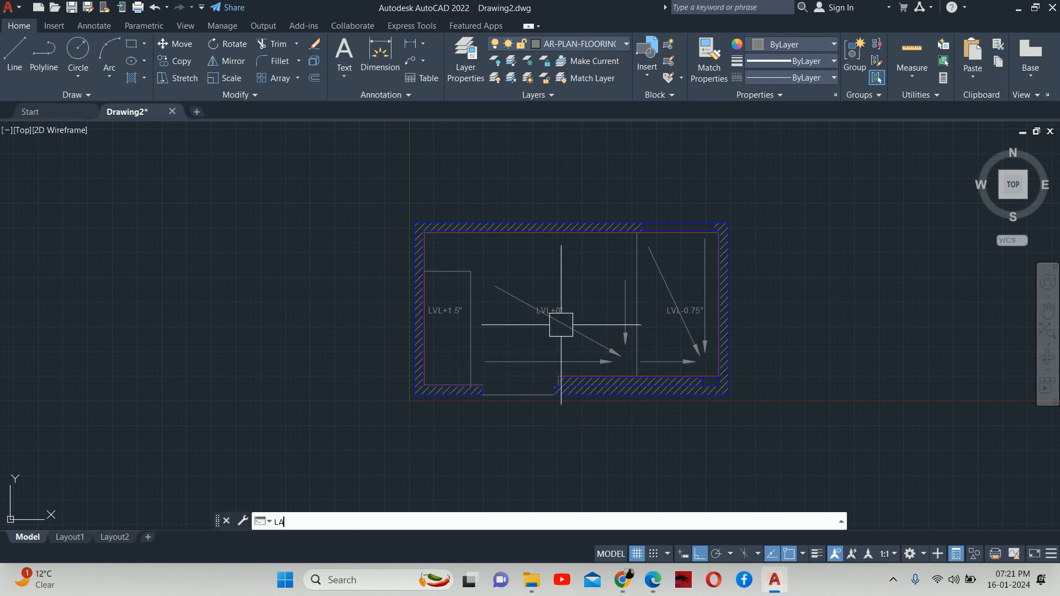
key(Return)
click(250, 94)
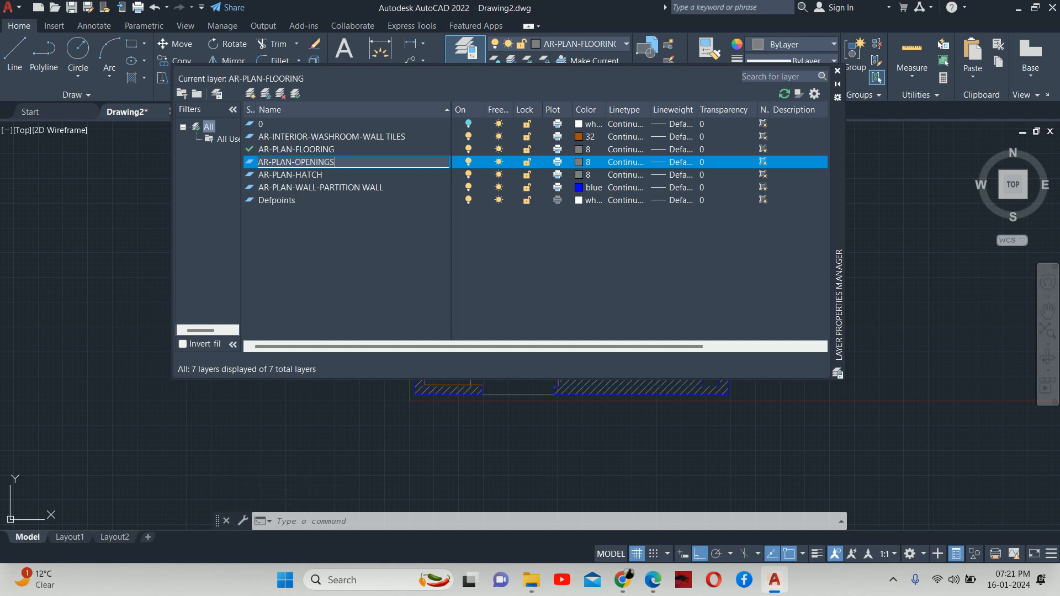
click(576, 162)
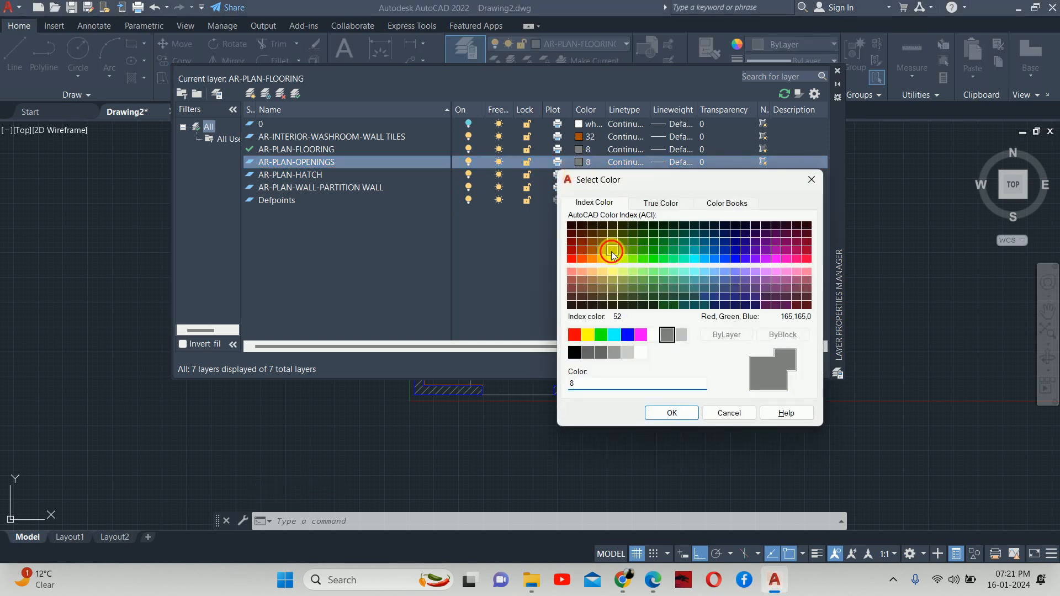
click(612, 254)
click(672, 414)
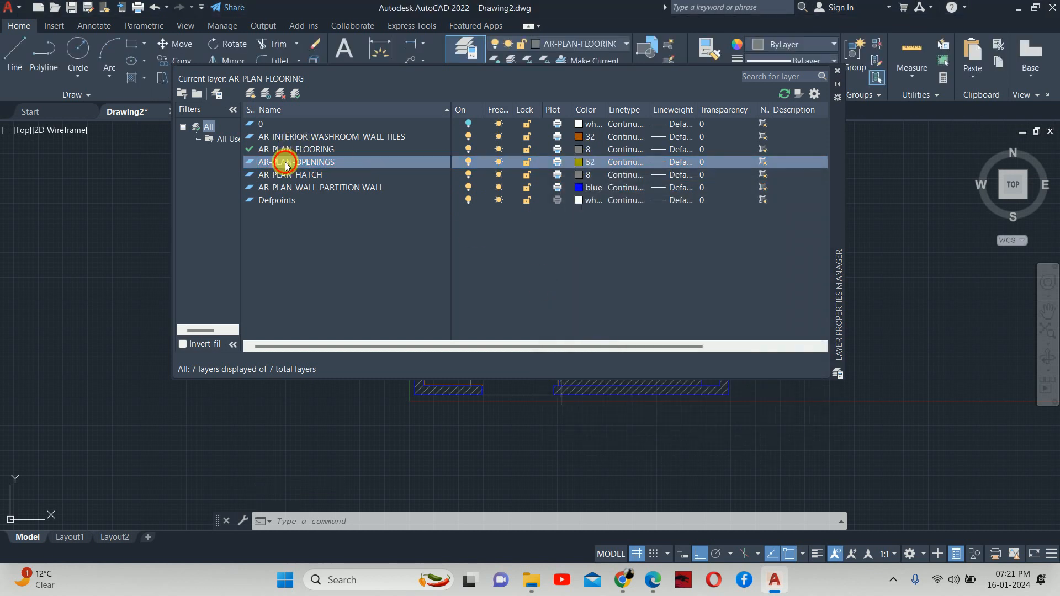
double_click(285, 162)
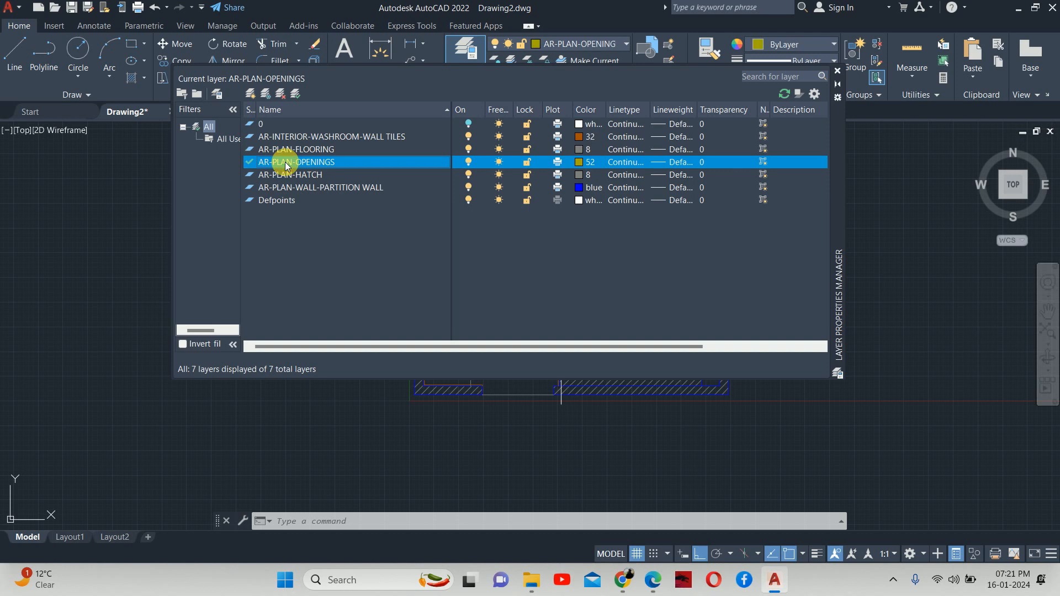
click(838, 72)
middle_drag(566, 228, 540, 256)
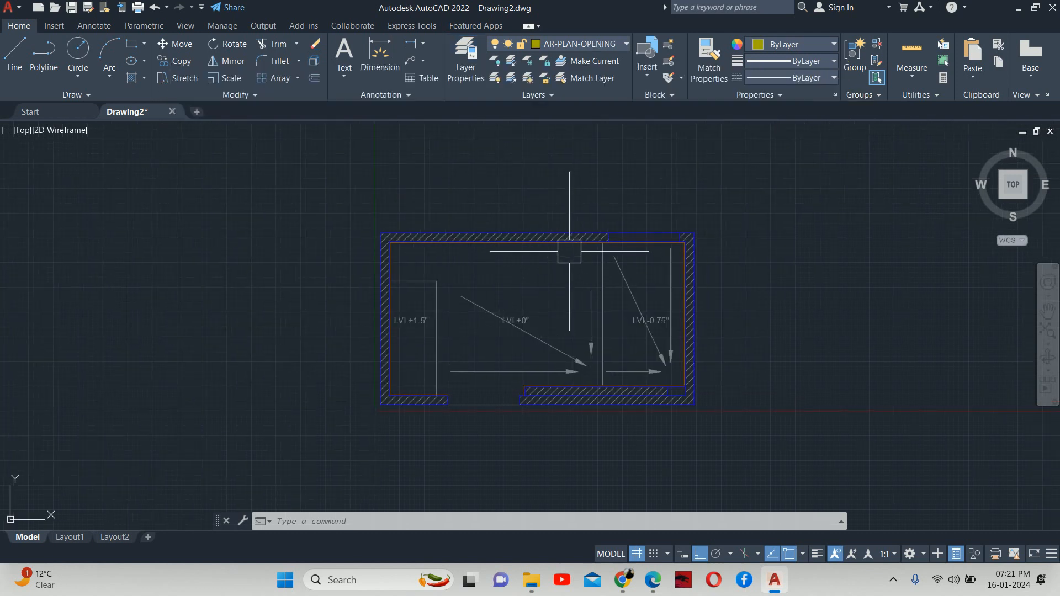
- Turn layer 0 back on to bring back the fixtures and window lines
text(la)
key(Return)
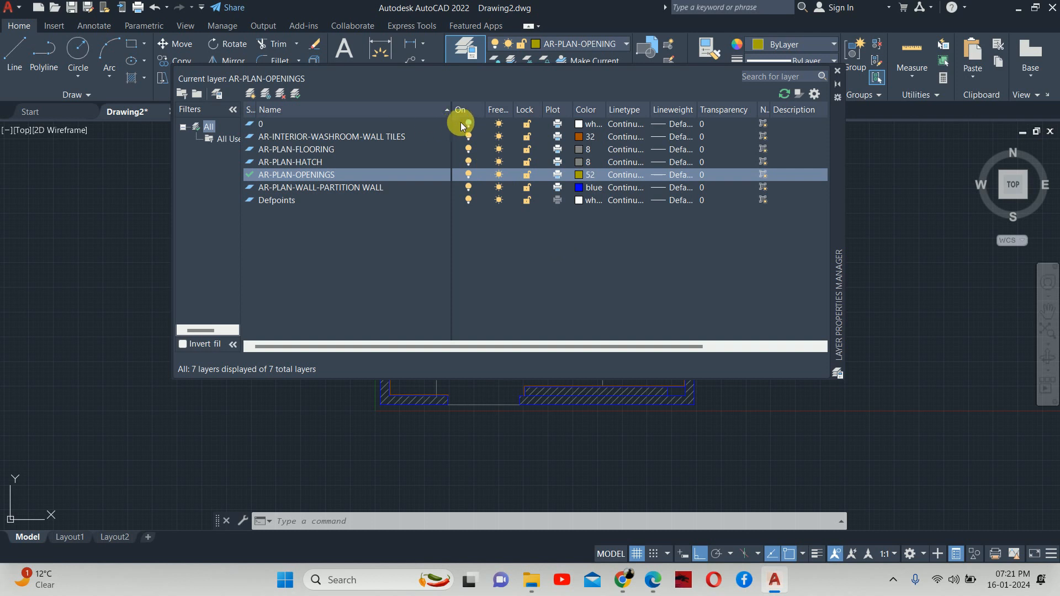
click(465, 124)
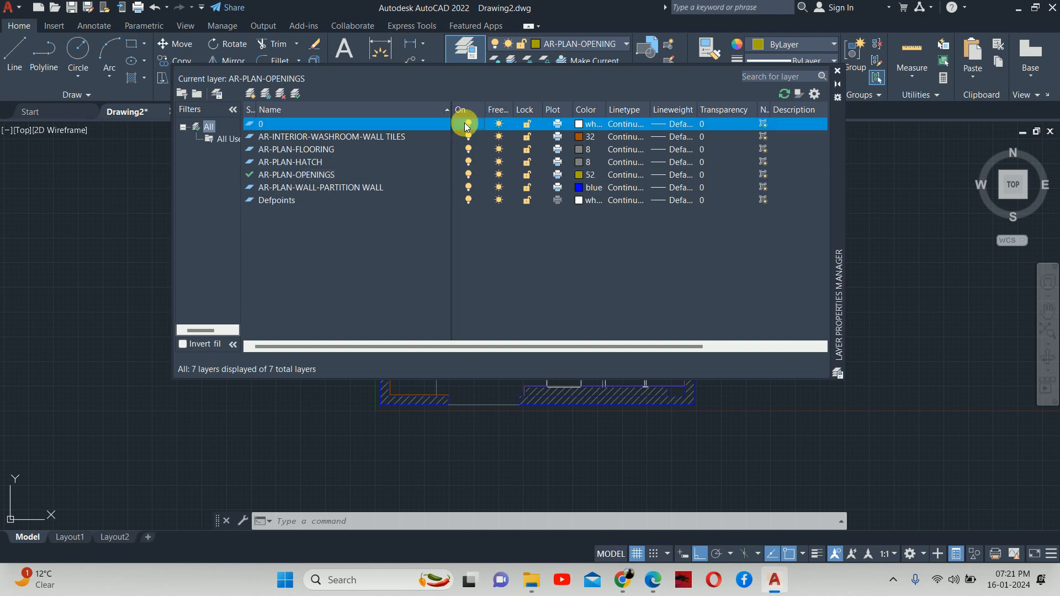
click(837, 72)
- Draw a rectangle across the window opening in the upper wall, from its outer left corner to its inner right corner
scroll(608, 248, up, 6)
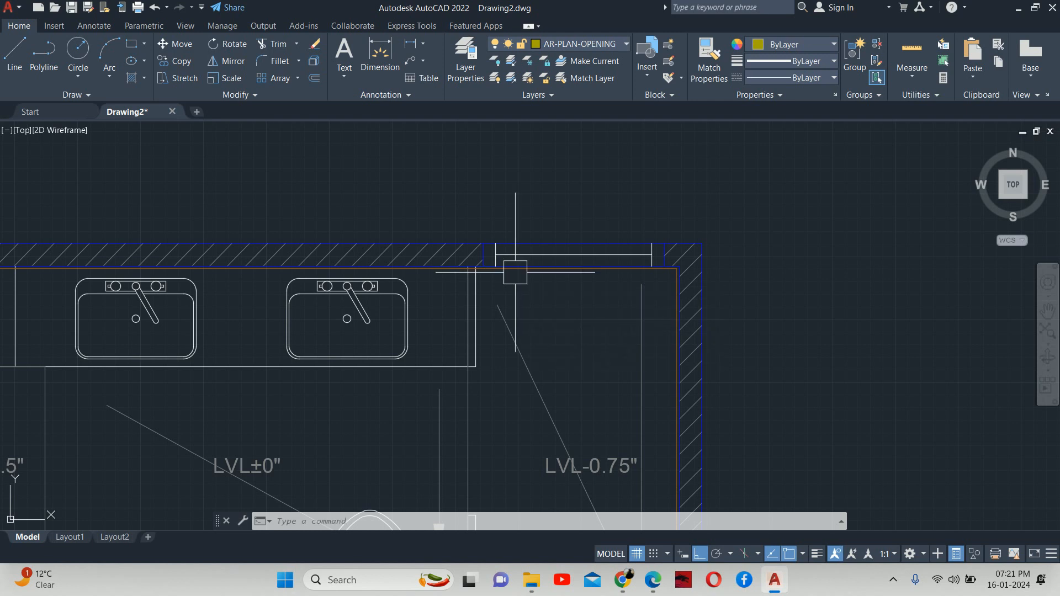
text(REC)
key(Return)
click(484, 244)
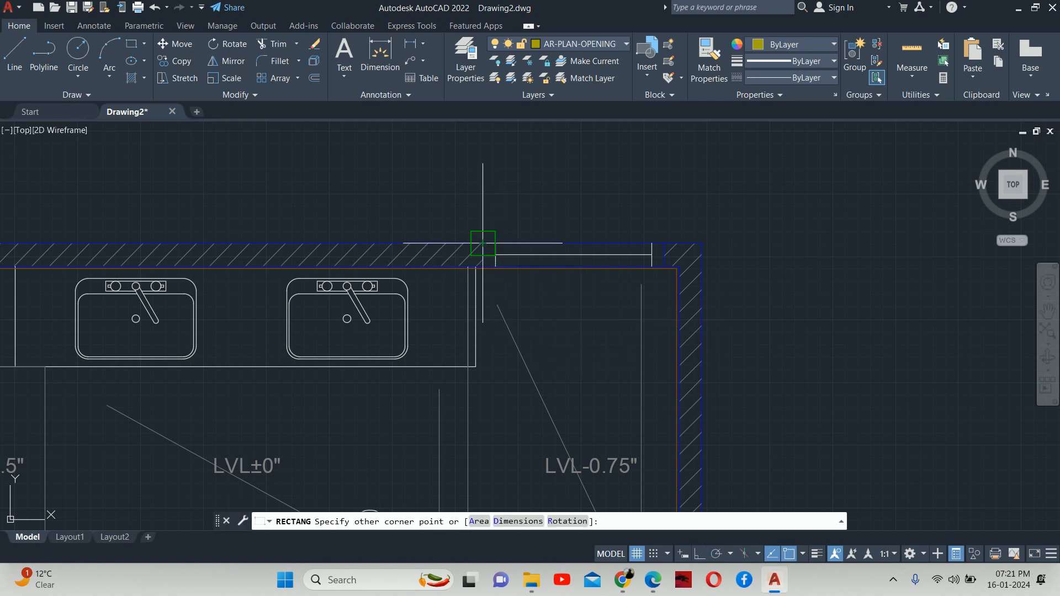
scroll(629, 260, up, 3)
click(711, 270)
key(Return)
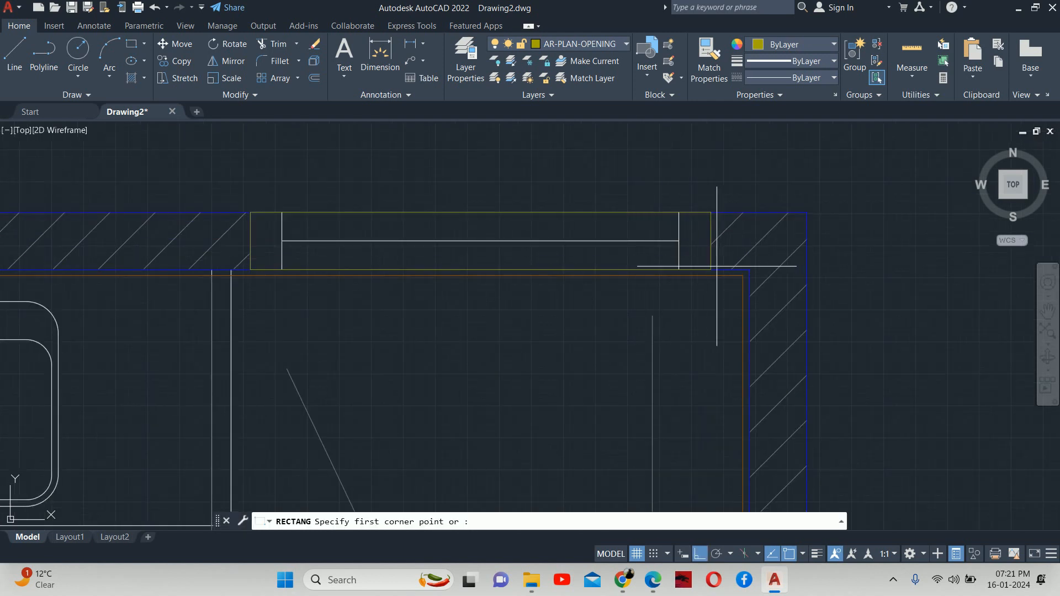
key(Escape)
- Match the properties of the new window rectangle onto the window's jamb lines and centre line with Match Properties
text(MA)
key(Return)
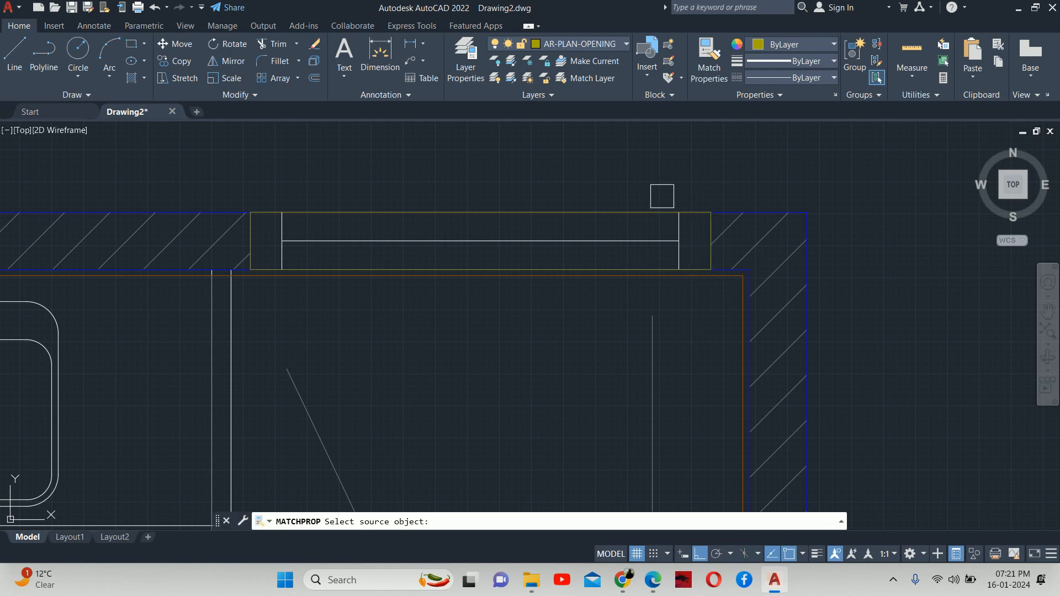
click(618, 208)
scroll(682, 248, up, 2)
click(691, 238)
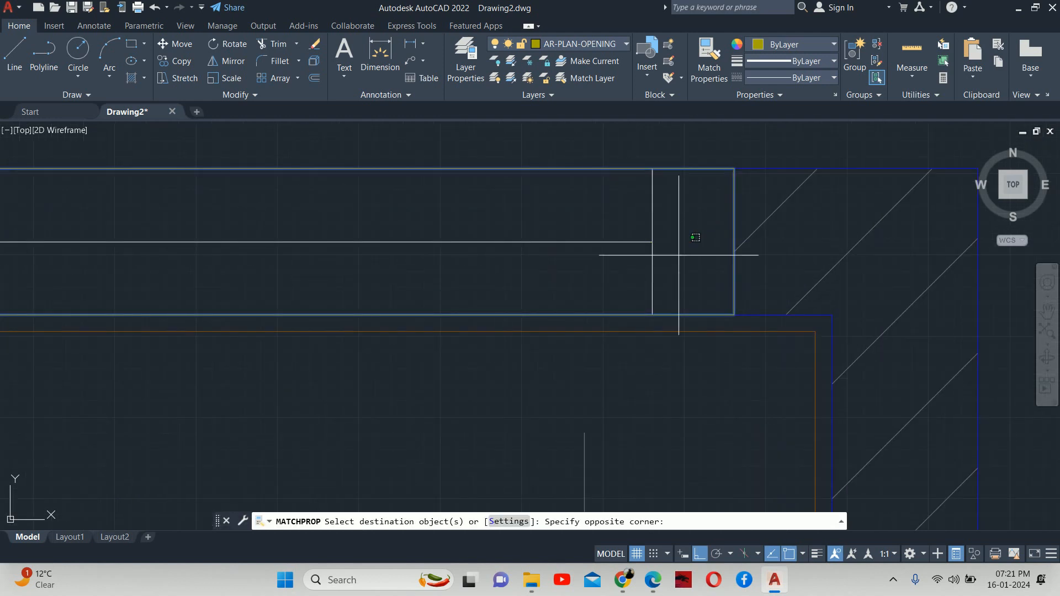
middle_drag(514, 201, 569, 151)
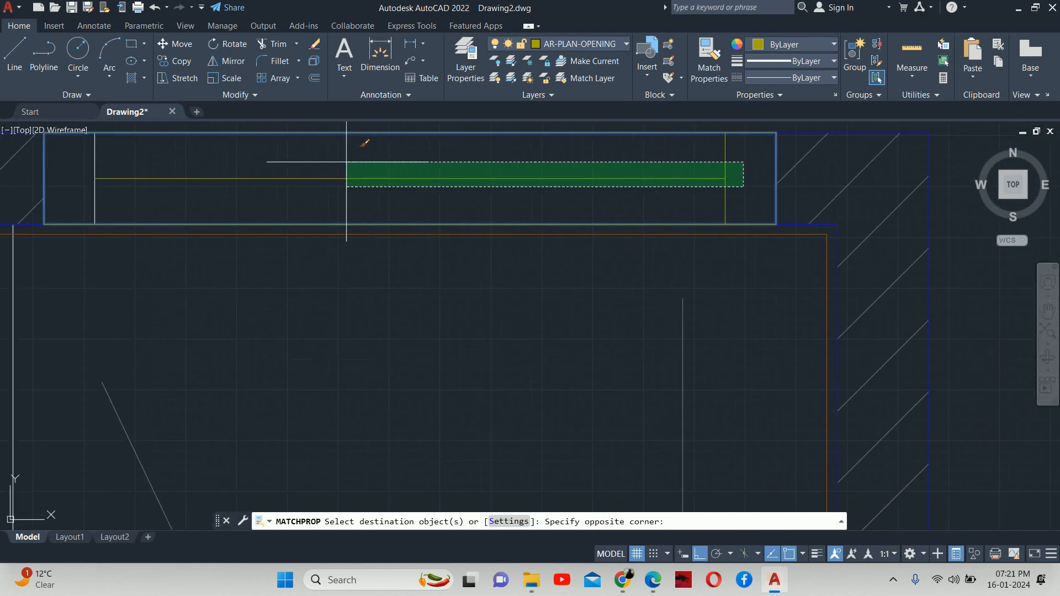
click(81, 166)
key(Return)
scroll(436, 215, down, 4)
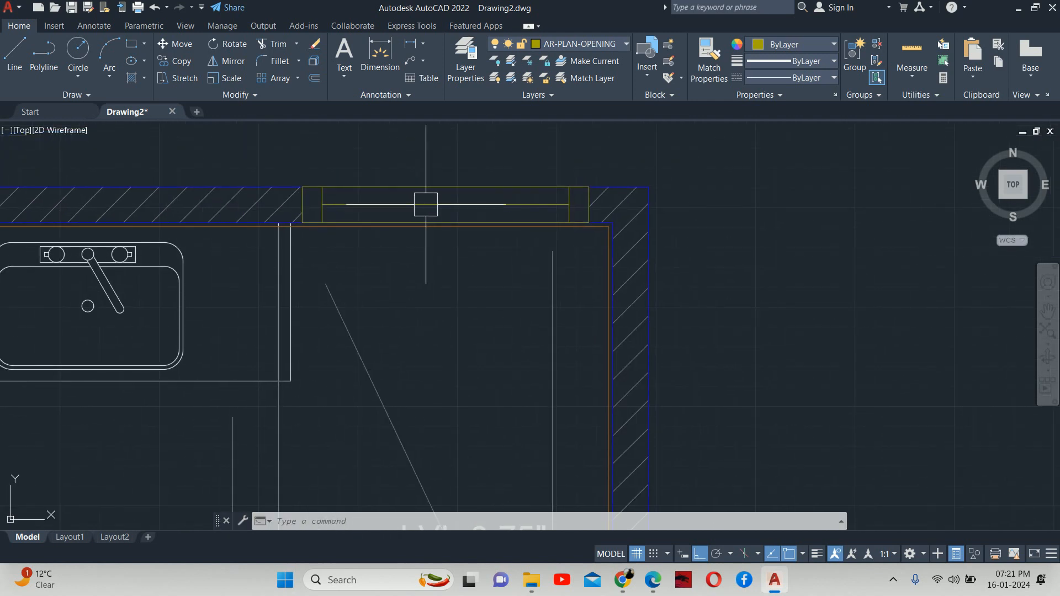
middle_drag(426, 204, 440, 225)
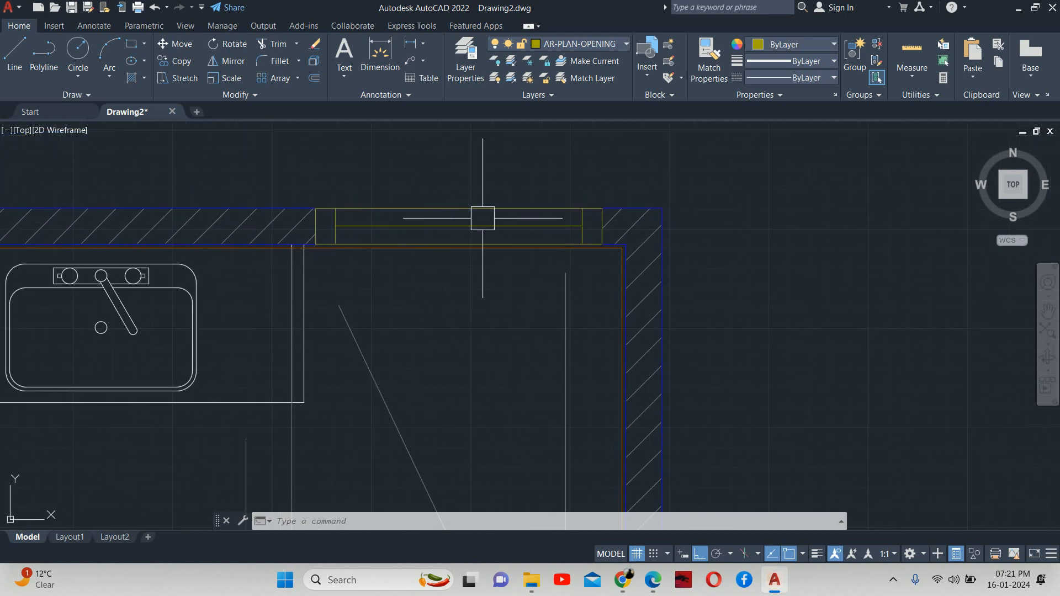
text(la)
key(Return)
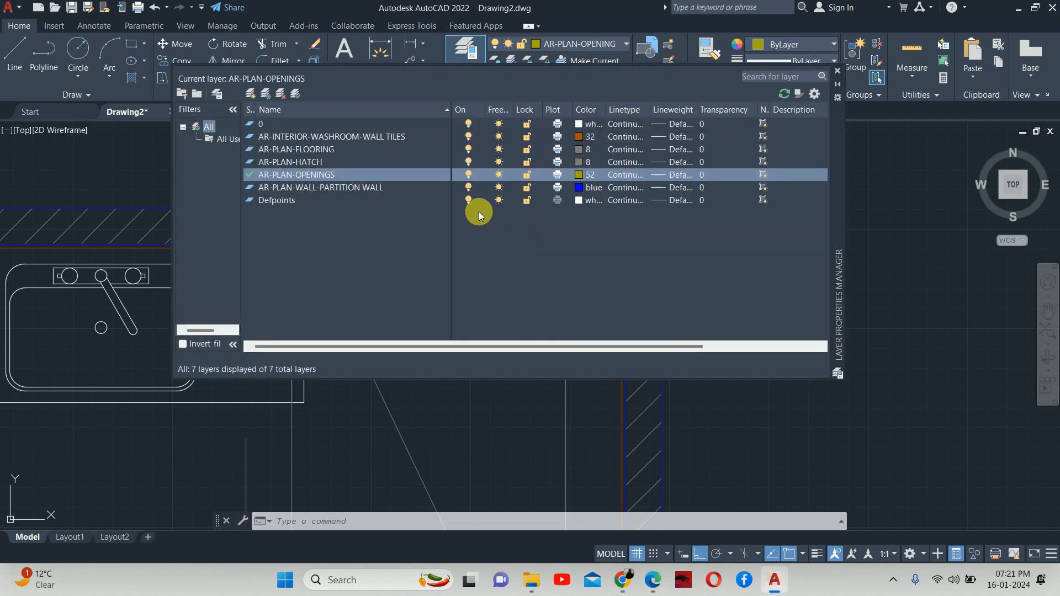
click(838, 71)
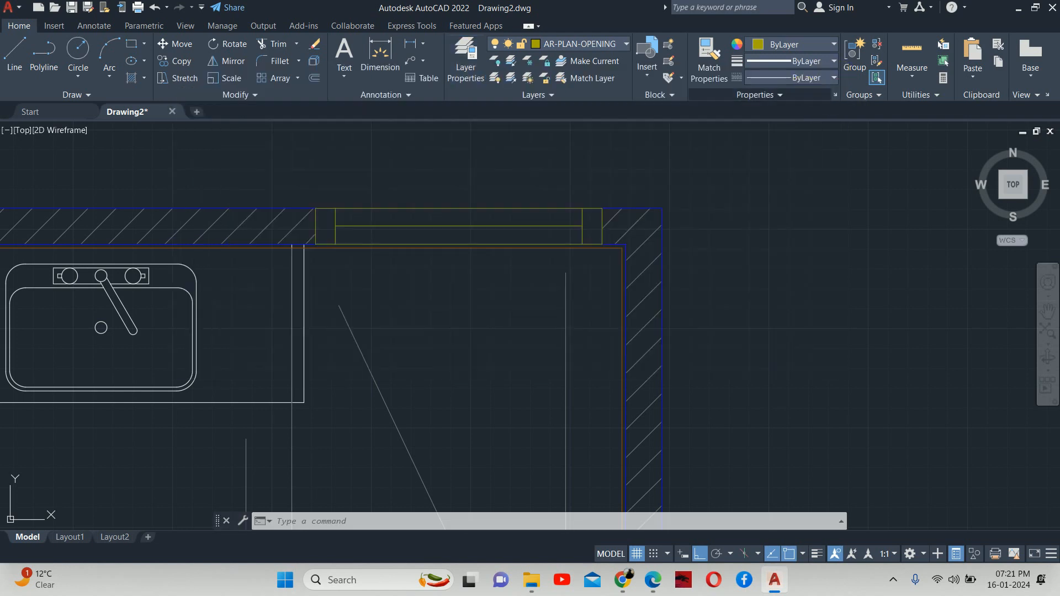
- Draw a small upright rectangle by dimensions in the empty space below the door opening as a door jamb profile
scroll(610, 281, down, 5)
middle_drag(609, 281, 685, 166)
scroll(580, 284, up, 2)
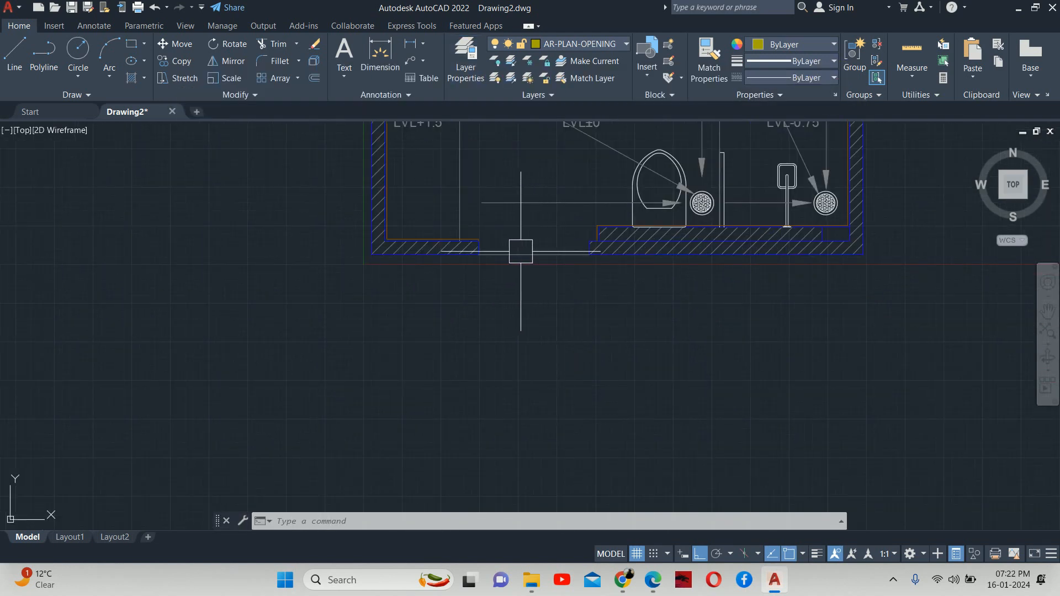
text(rec)
key(Return)
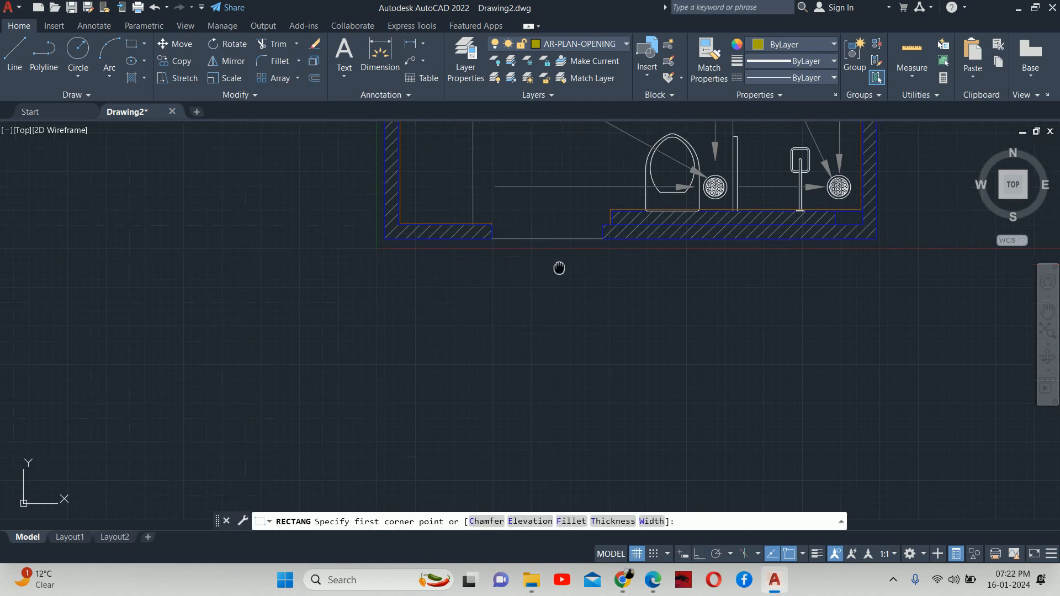
middle_drag(450, 353, 503, 280)
click(503, 280)
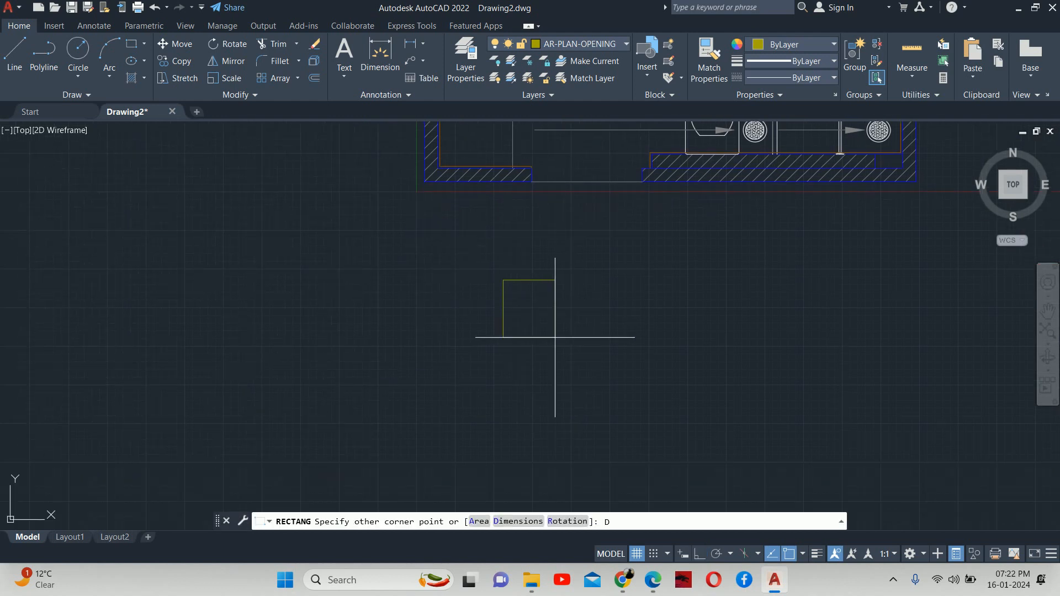
key(Return)
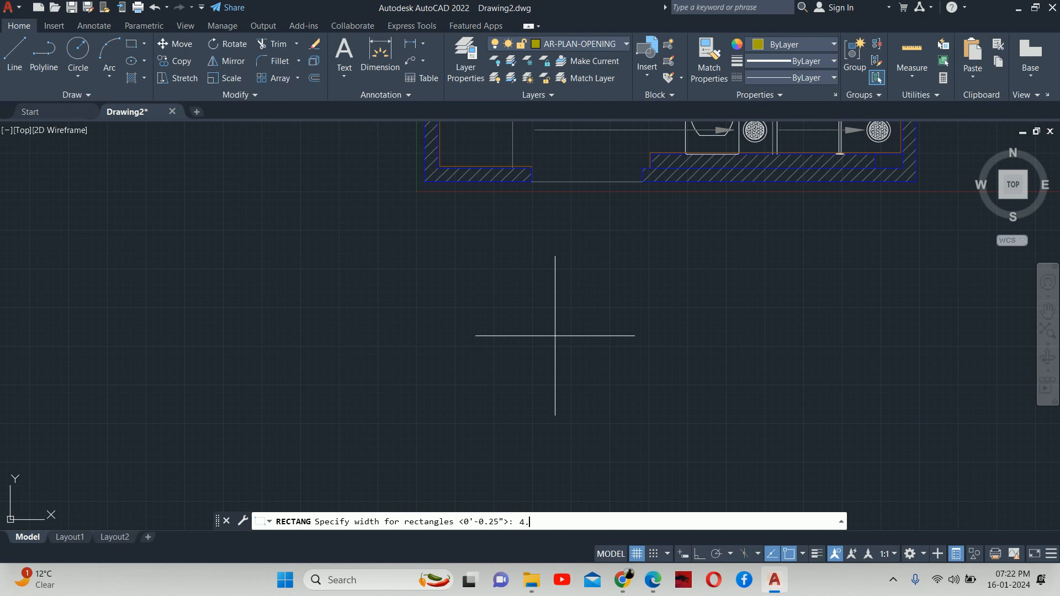
key(Return)
click(576, 325)
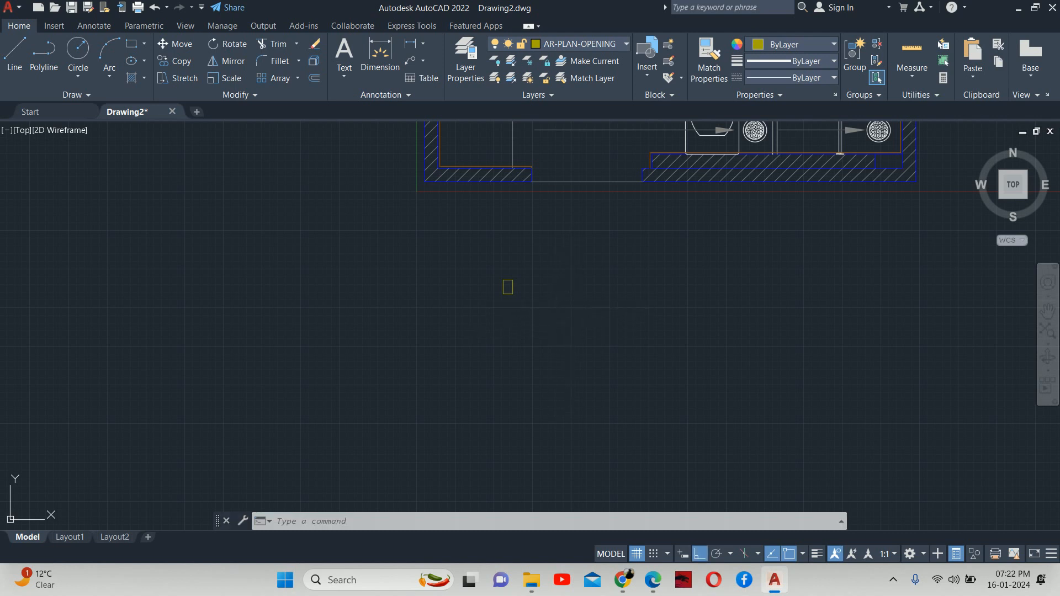
- Explode the small jamb rectangle into separate lines
scroll(497, 293, up, 5)
text(x)
key(Return)
click(627, 350)
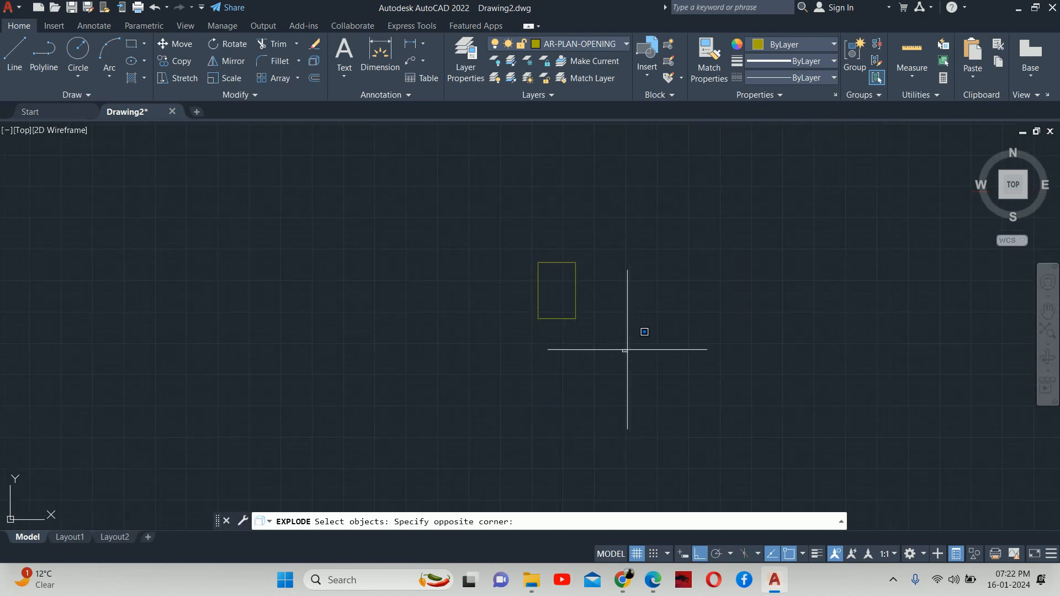
click(544, 287)
key(Return)
- Offset the jamb rectangle's right edge 1 inch inward
text(o)
key(Return)
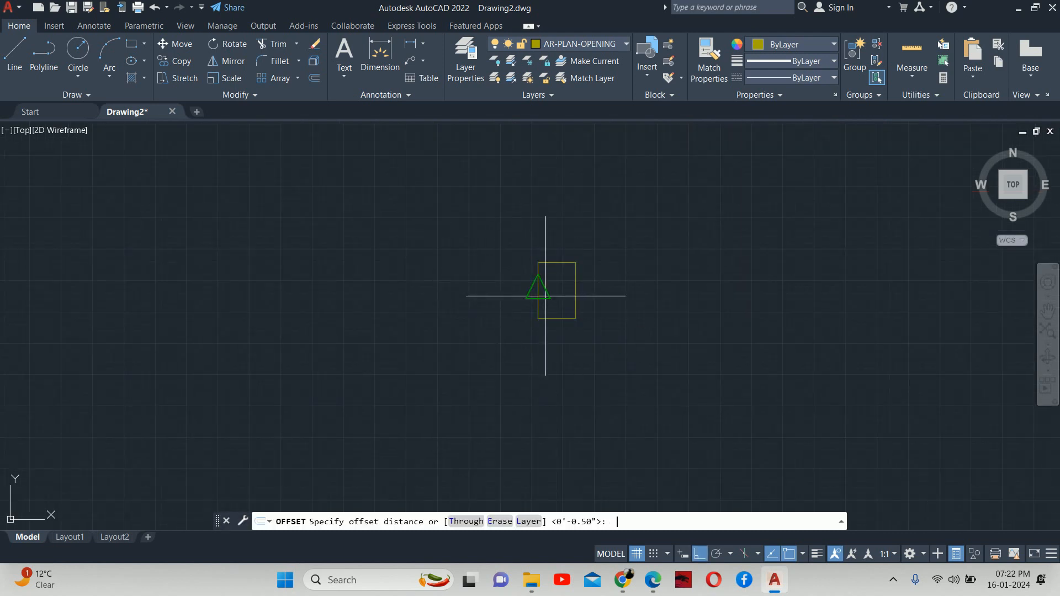
key(Return)
scroll(565, 284, up, 2)
click(578, 287)
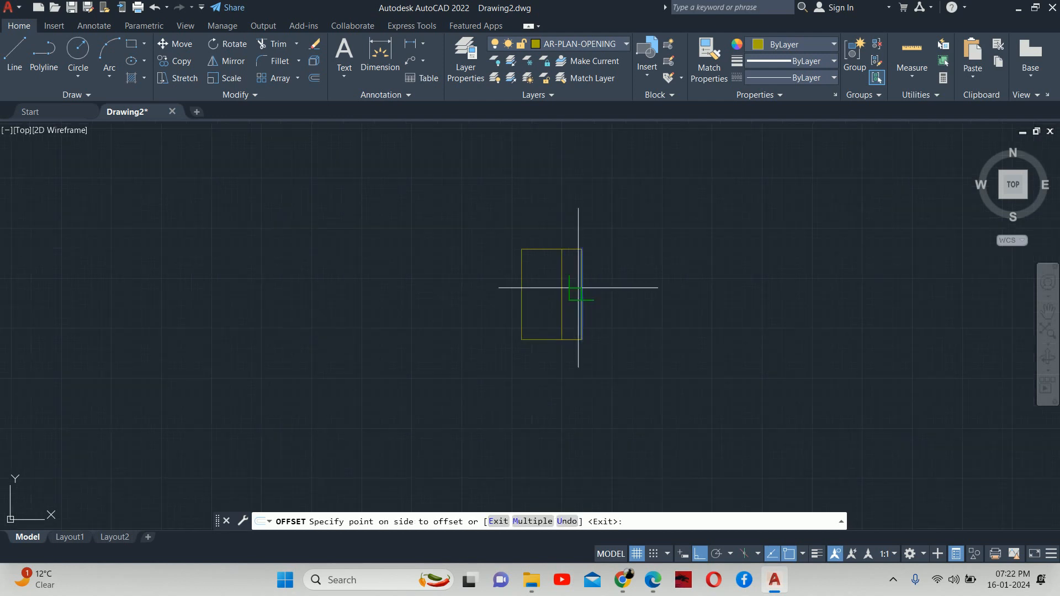
click(551, 293)
key(Escape)
- Offset the jamb rectangle's bottom edge 1.5 inches upward
text(o)
key(Return)
text(1.5)
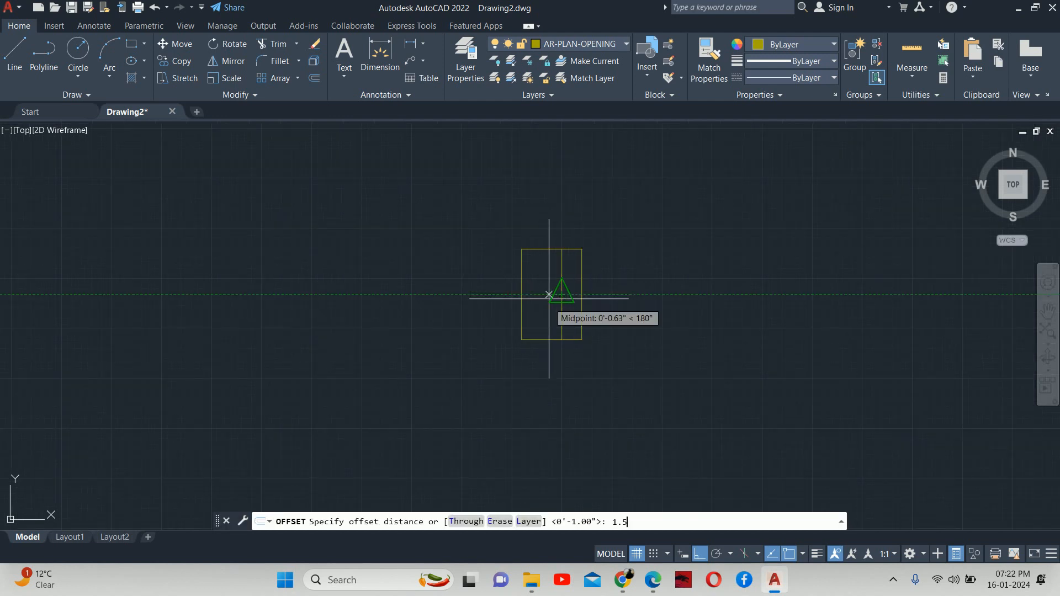
key(Return)
click(542, 339)
click(542, 303)
key(Escape)
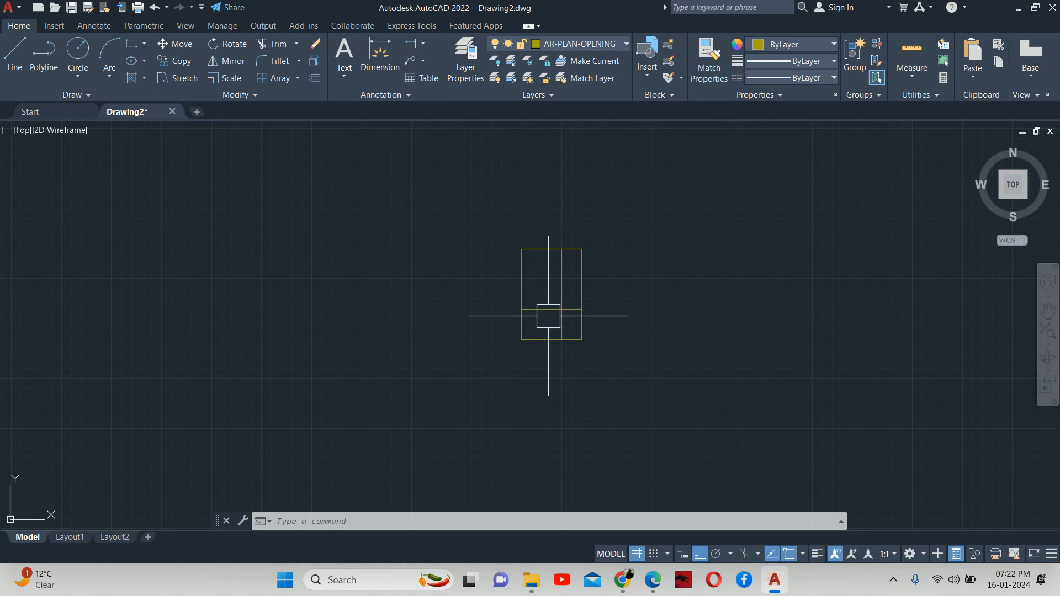
- Trim the jamb outline and offset lines to leave a rebate notch in the lower right corner
text(tr)
key(Return)
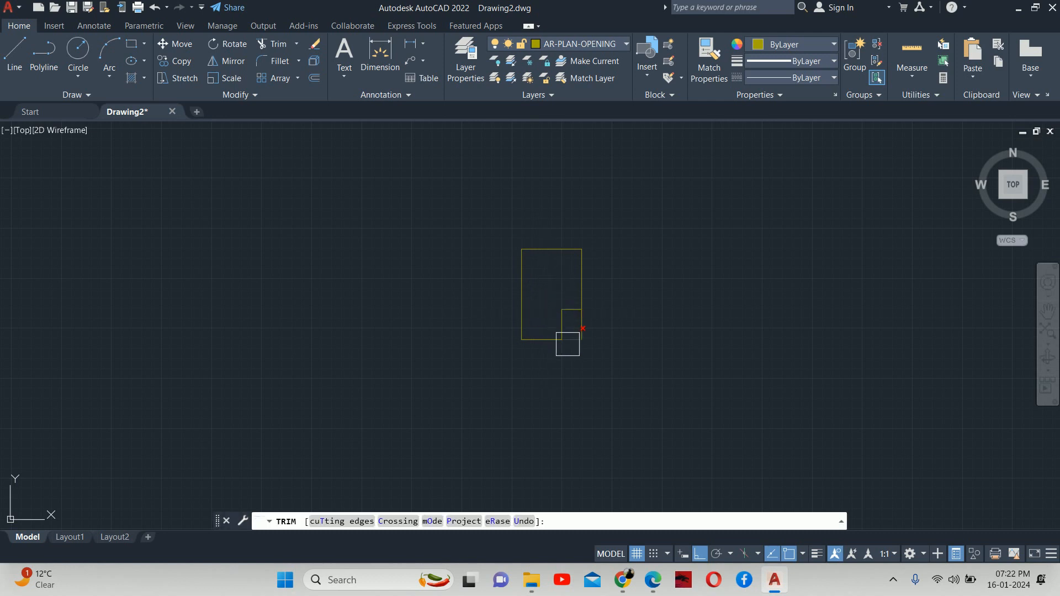
click(580, 343)
key(Escape)
scroll(592, 334, down, 4)
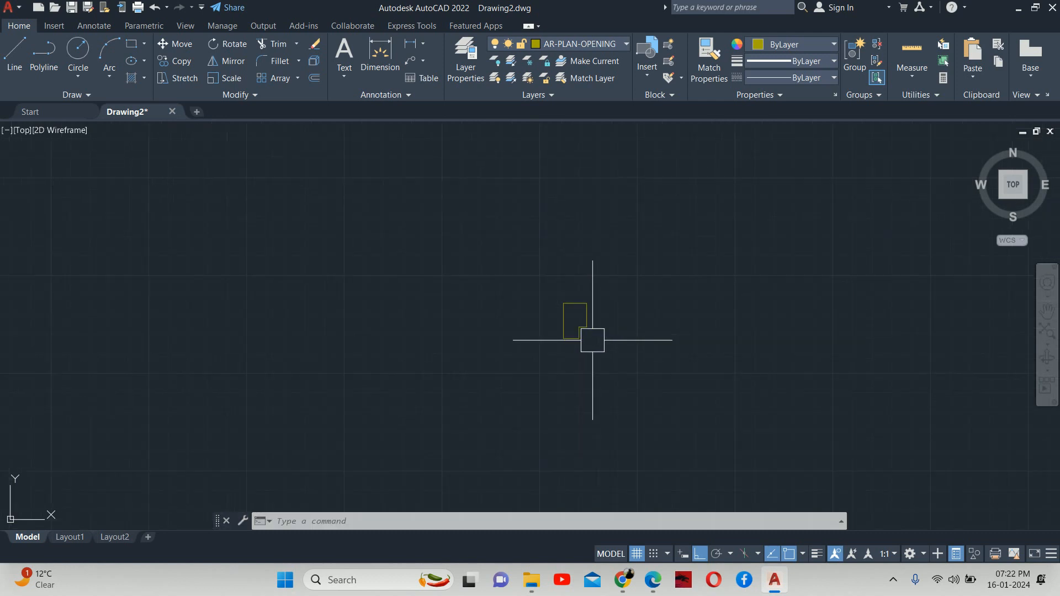
- Draw a horizontal 36-inch line to the right from the midpoint of the jamb's left edge
text(l)
key(Return)
scroll(561, 327, up, 3)
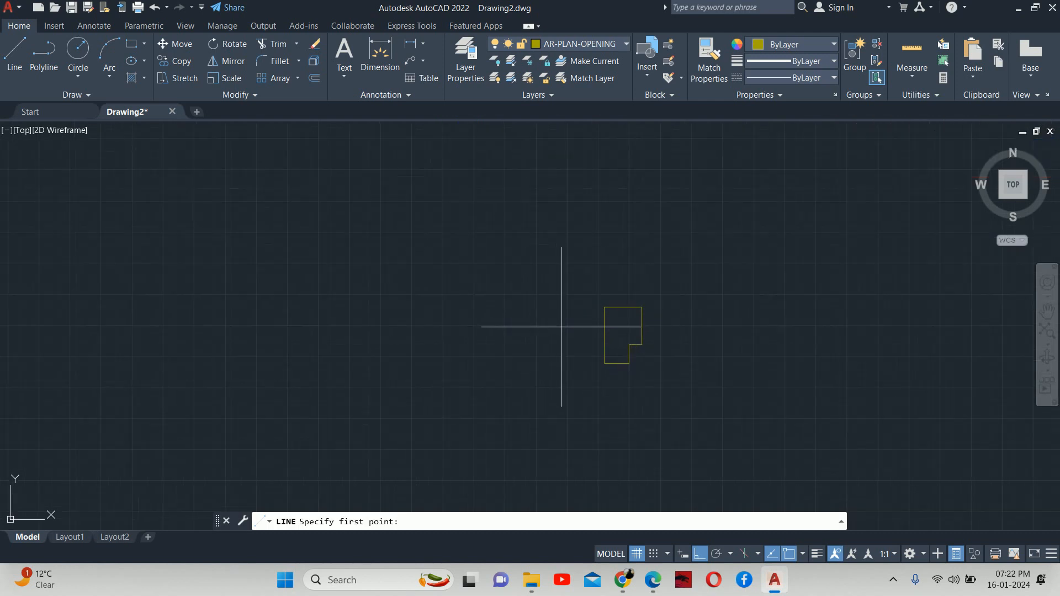
click(593, 338)
text(36)
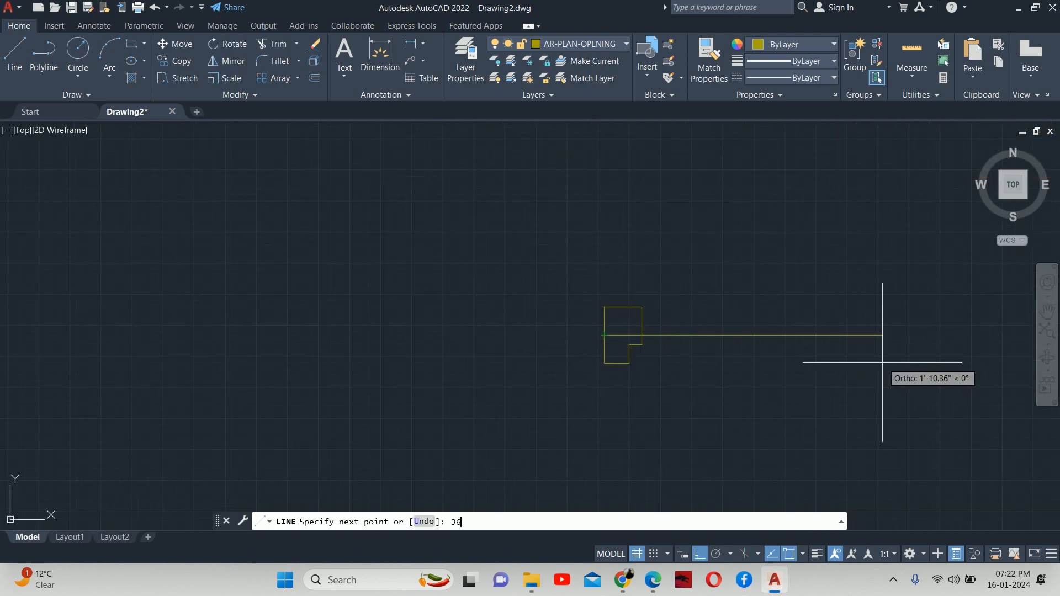
key(Return)
key(Escape)
- Mirror the jamb about a vertical axis through the 36-inch line's midpoint, keeping the original, and delete that line
scroll(822, 324, down, 4)
text(mi)
key(Return)
click(698, 312)
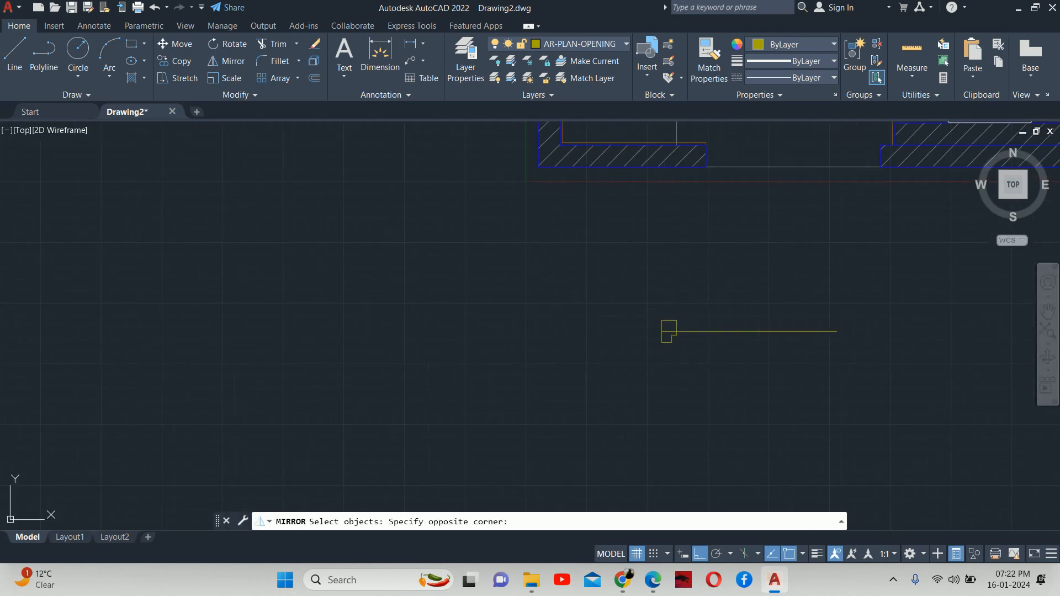
click(719, 374)
key(Return)
click(749, 332)
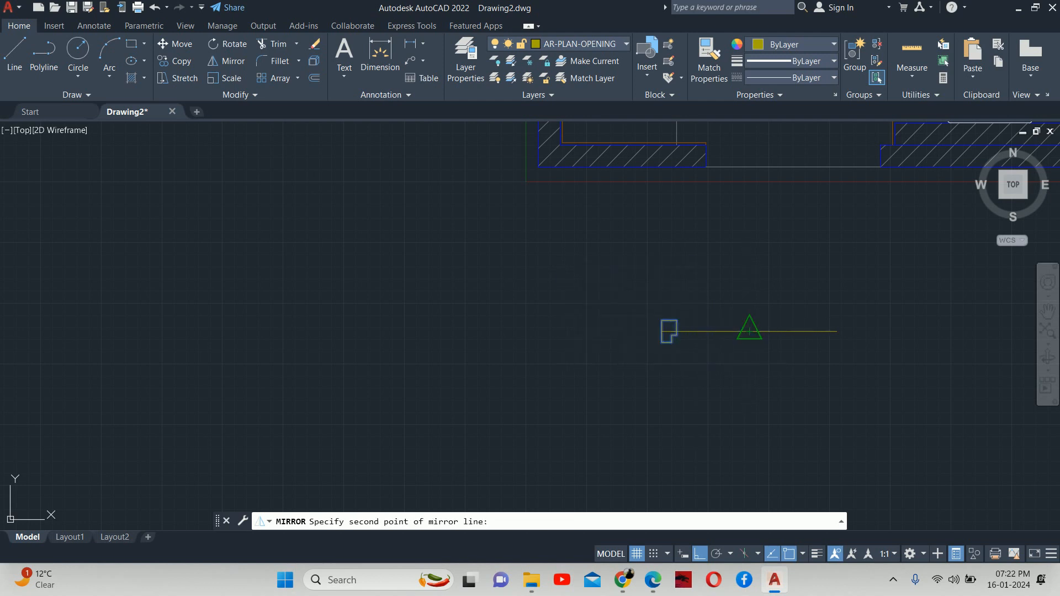
click(748, 248)
key(Return)
middle_drag(743, 345, 669, 315)
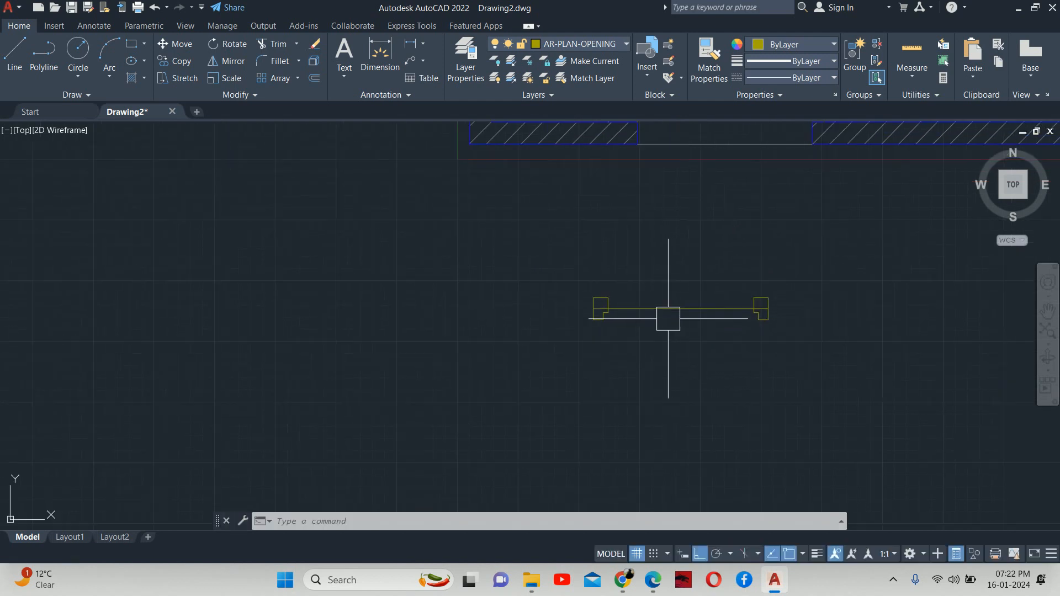
click(679, 308)
key(Delete)
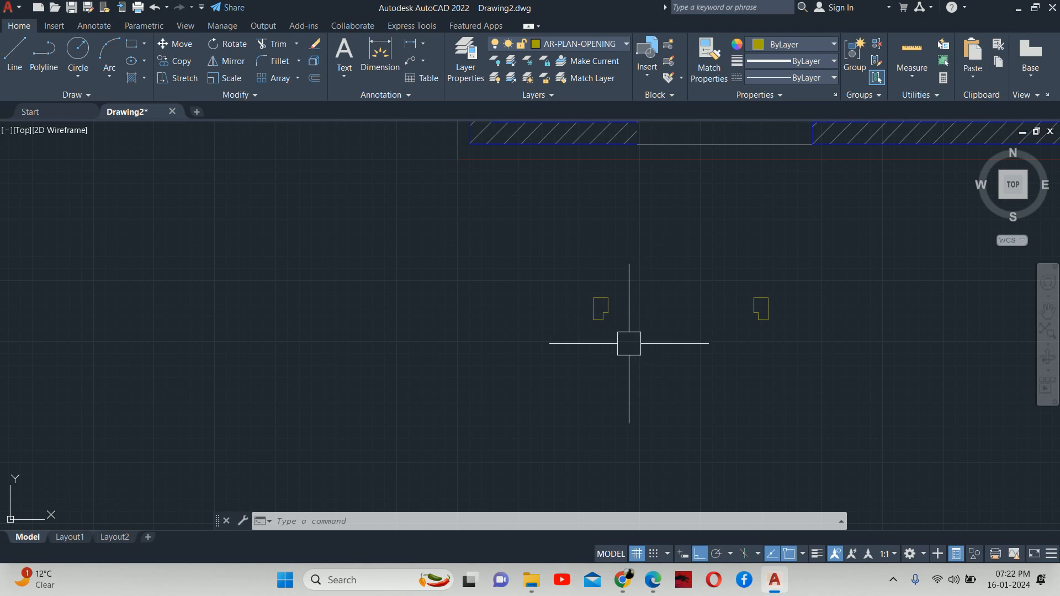
- Draw a circle centred on the left jamb's lower right corner, with its radius reaching the right jamb's lower inner corner
scroll(616, 321, up, 3)
text(c)
key(Return)
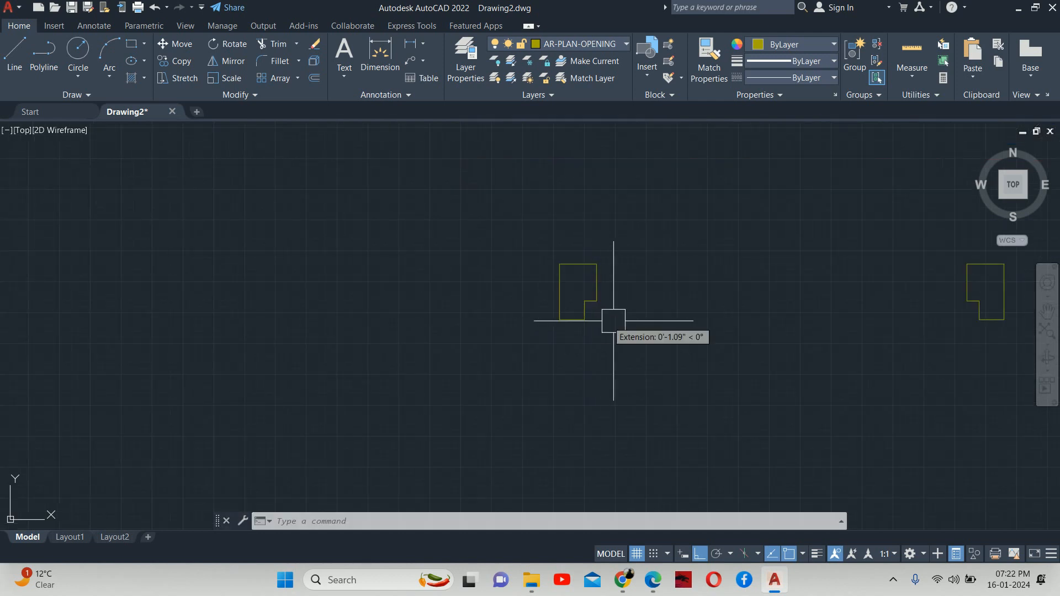
click(584, 320)
scroll(762, 325, down, 2)
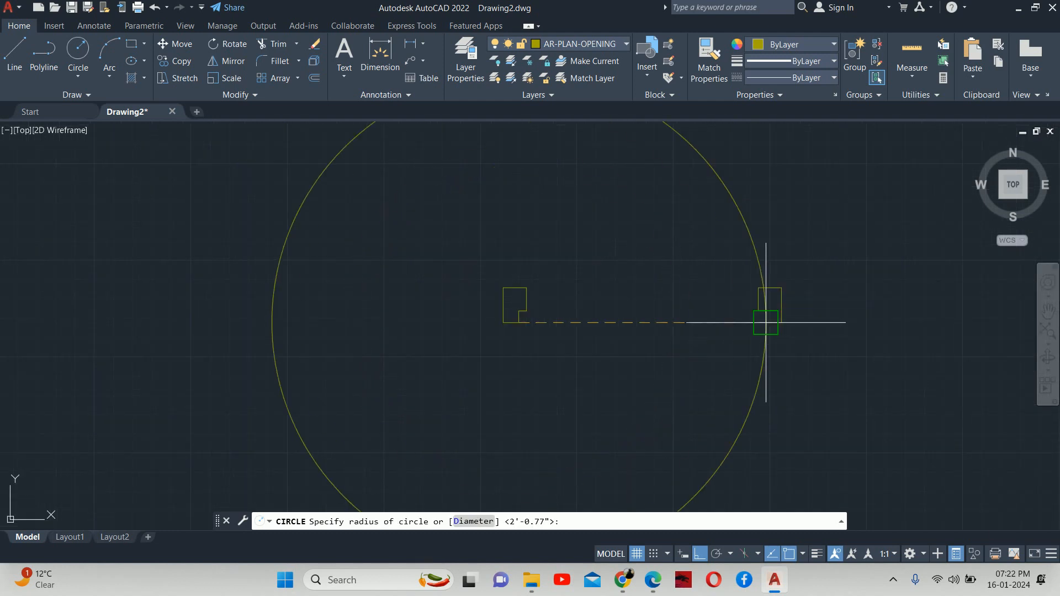
scroll(768, 326, up, 4)
click(736, 320)
scroll(672, 315, down, 3)
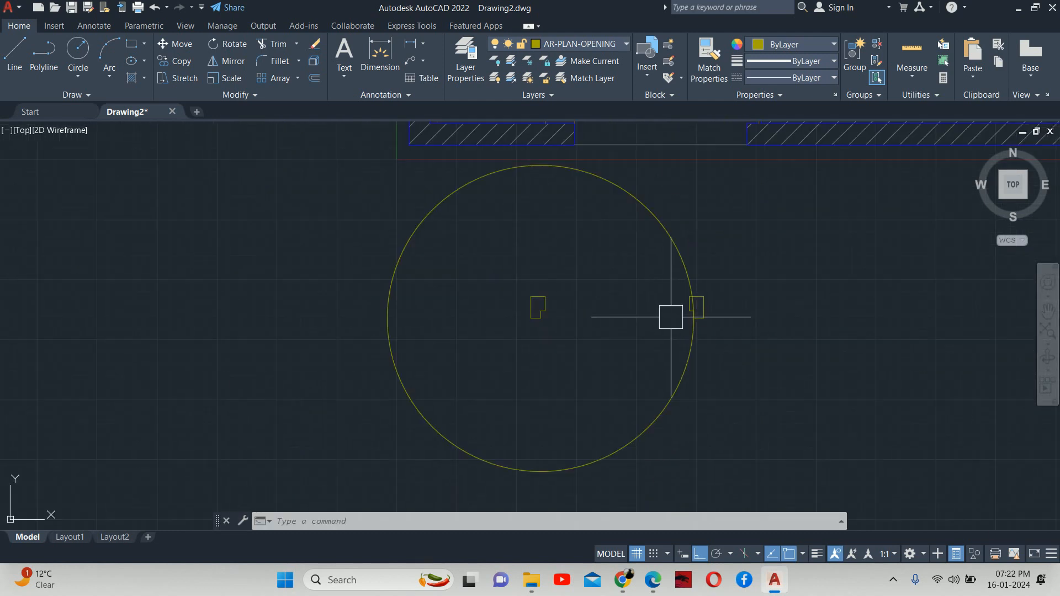
- Draw a vertical door leaf line from the left jamb's lower right corner to the circle's bottom quadrant
text(l)
key(Return)
scroll(542, 331, up, 4)
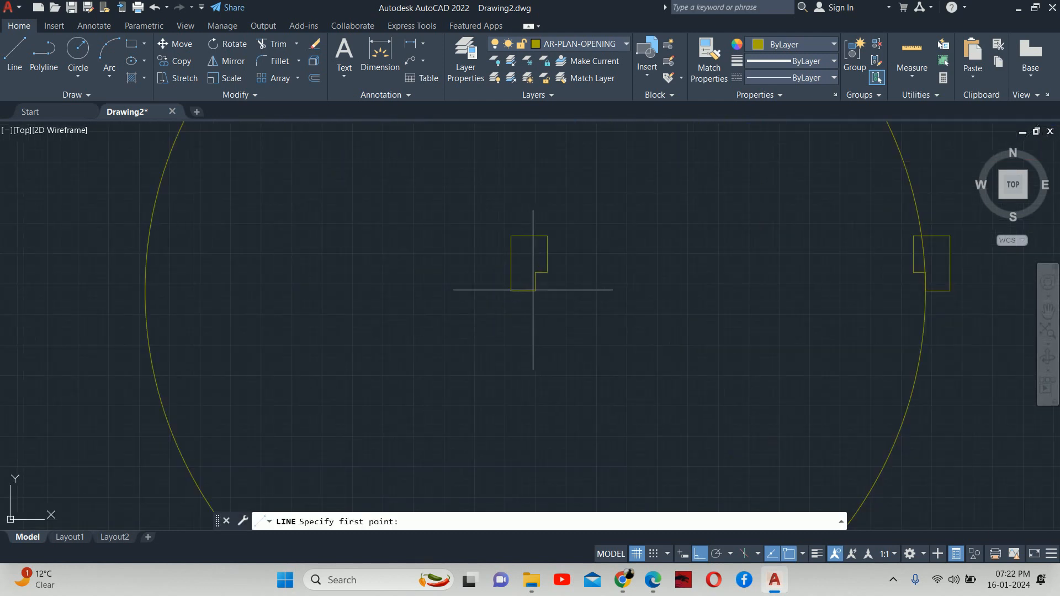
scroll(550, 362, down, 2)
middle_drag(549, 364, 549, 224)
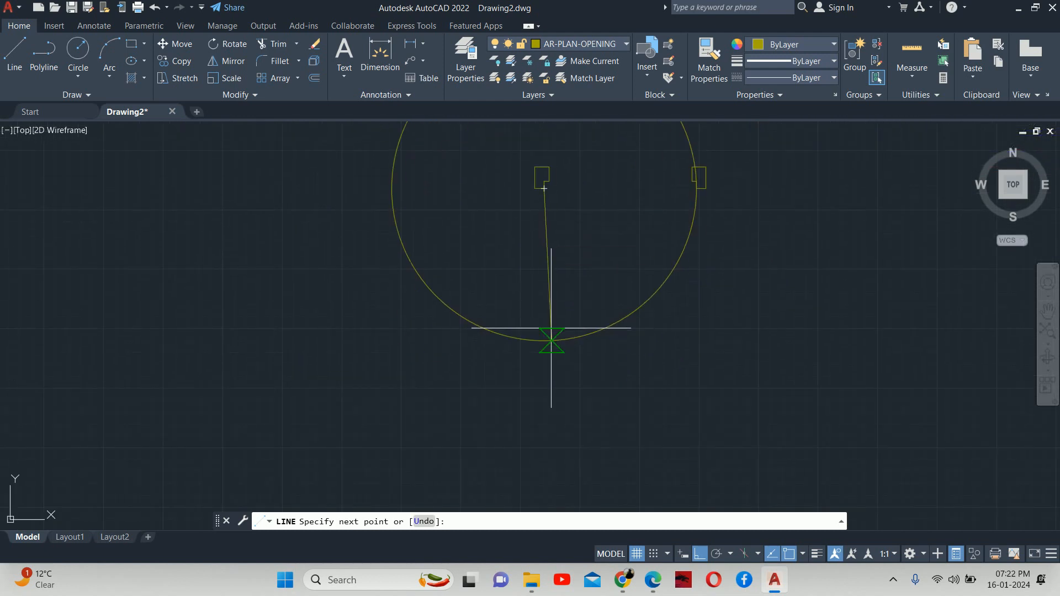
click(544, 341)
key(Return)
- Trim the circle to a quarter arc running from the door leaf's lower end to the right jamb
text(T)
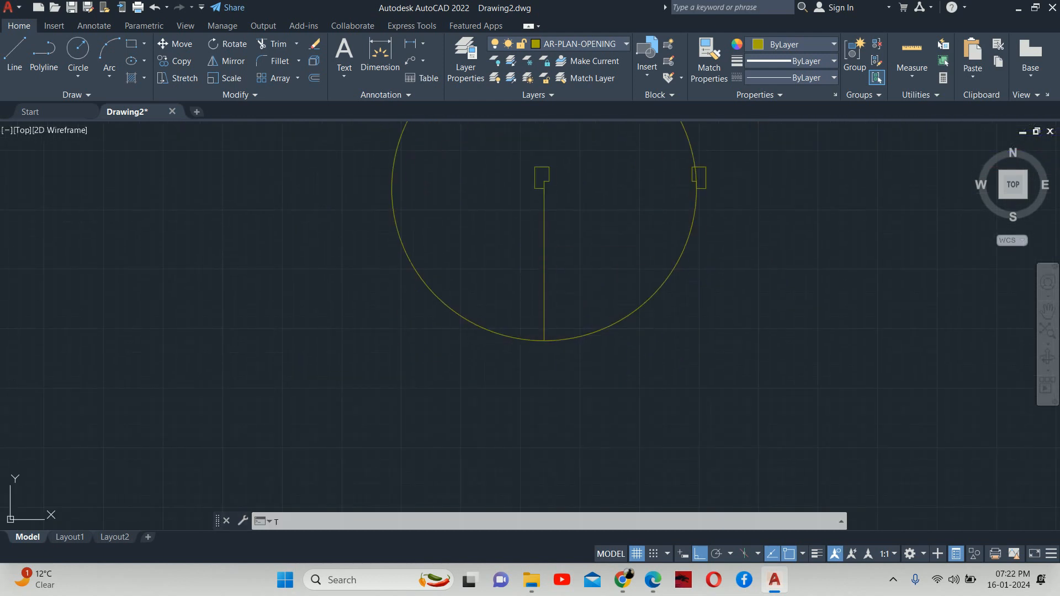
text(R)
key(Return)
click(498, 327)
scroll(708, 193, up, 5)
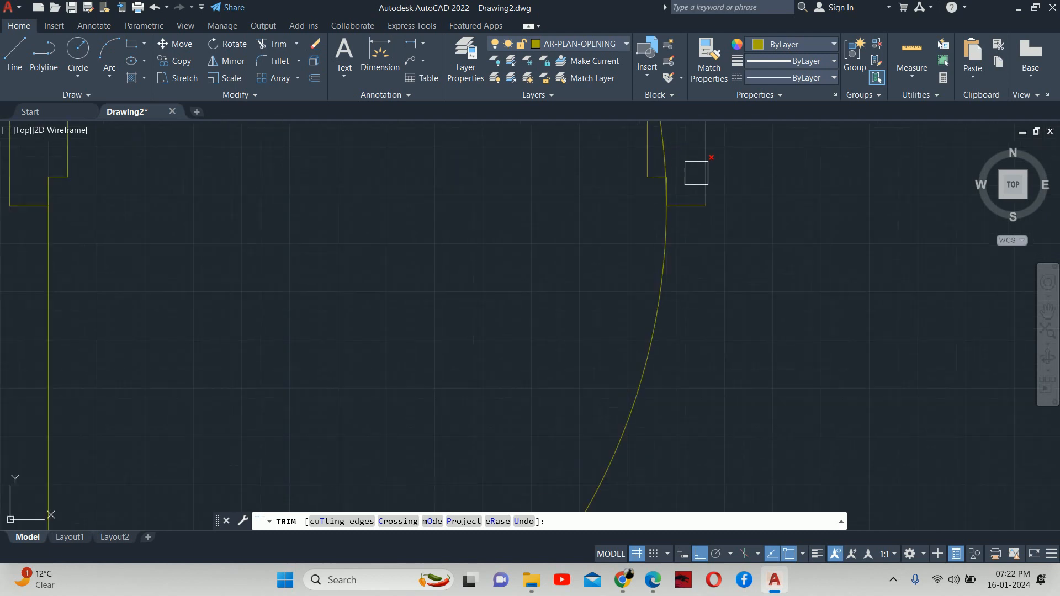
scroll(666, 168, down, 5)
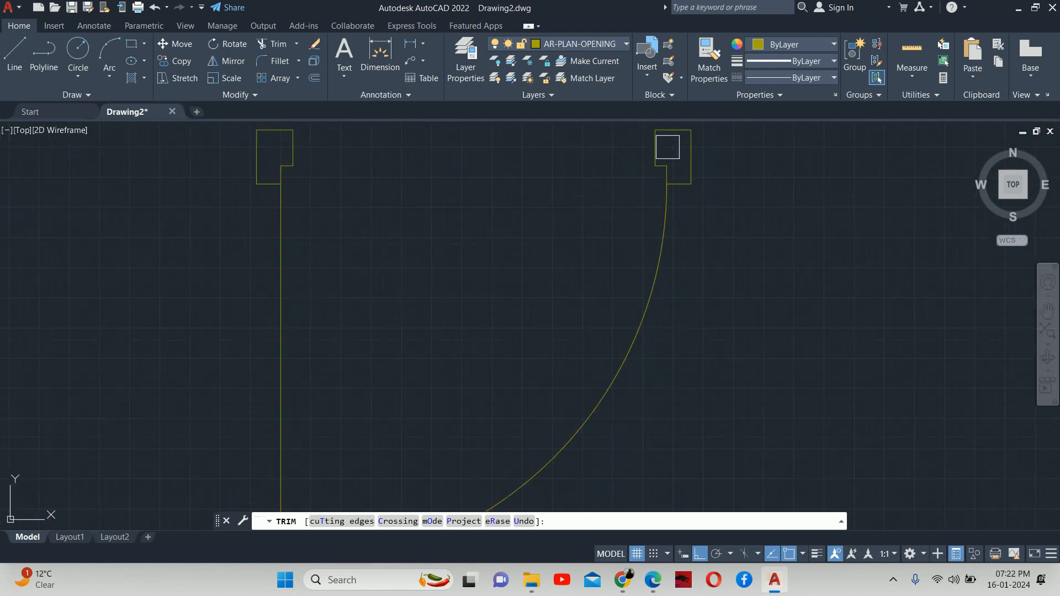
key(Escape)
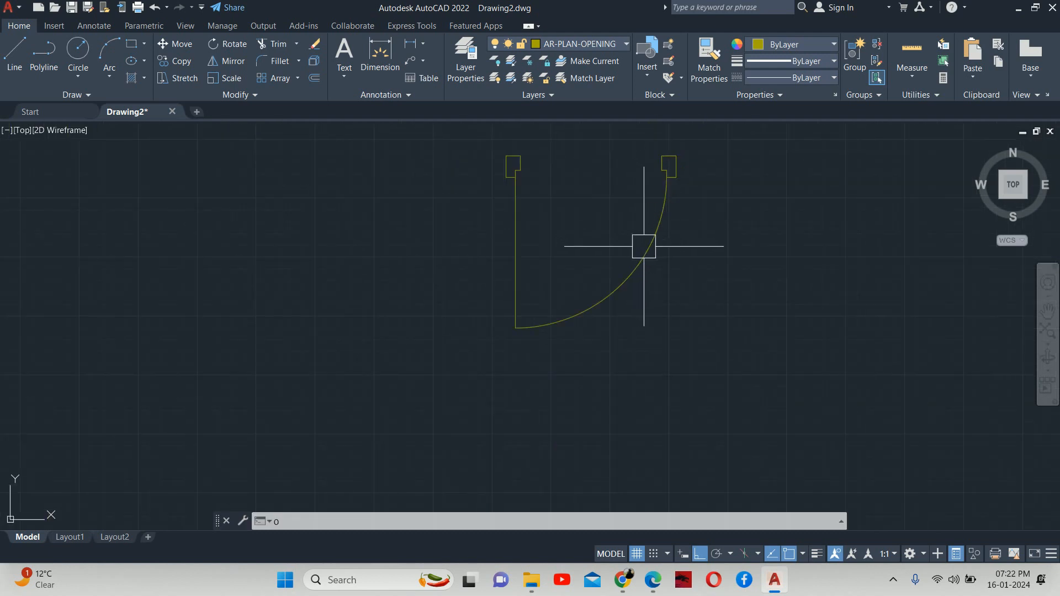
- Offset the vertical door leaf line slightly to the right to give the leaf its thickness
text(O)
key(Return)
key(Return)
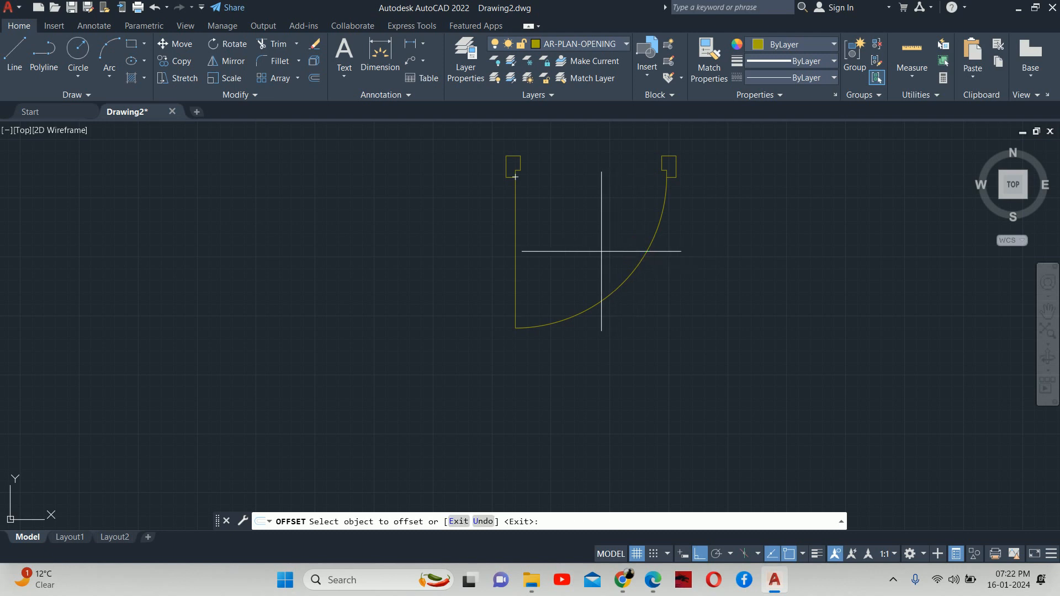
click(510, 248)
click(541, 251)
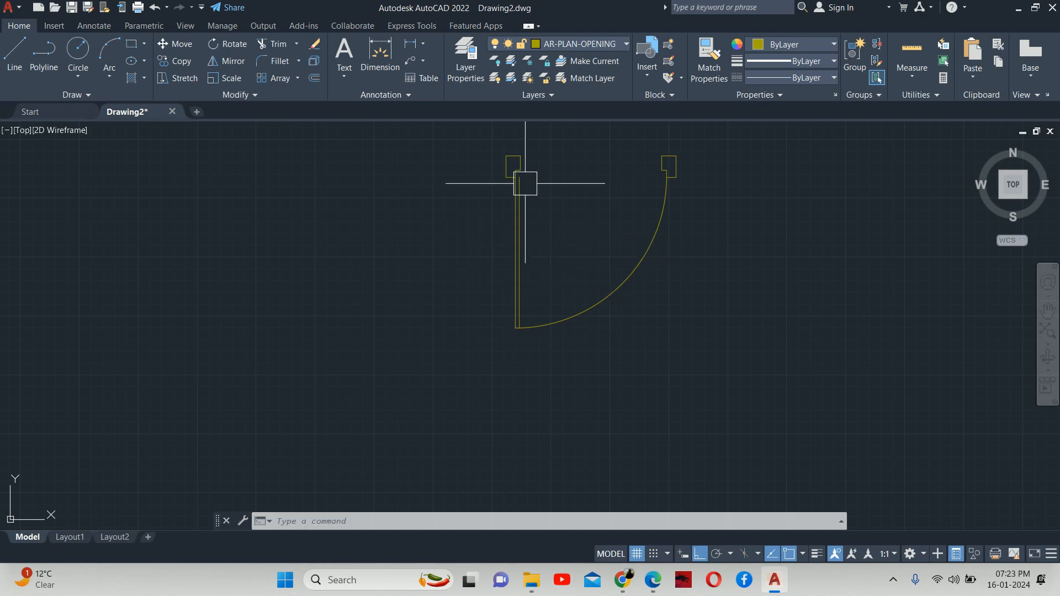
- Close the top end of the door leaf with a short horizontal line between its two vertical edges
scroll(523, 182, up, 10)
text(l)
key(Return)
click(440, 163)
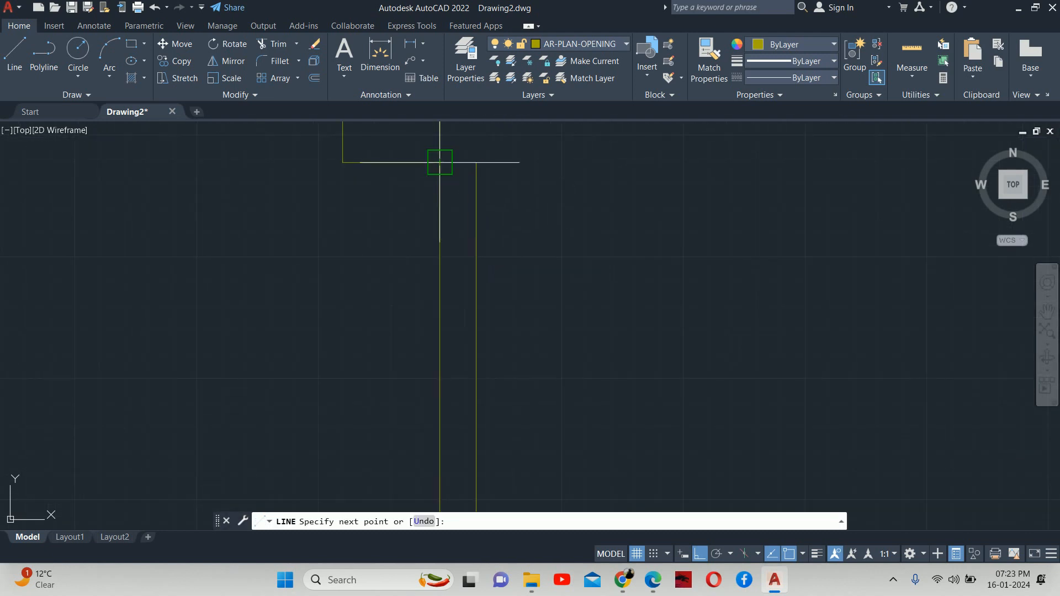
click(477, 162)
key(Return)
scroll(533, 195, down, 9)
scroll(582, 225, down, 5)
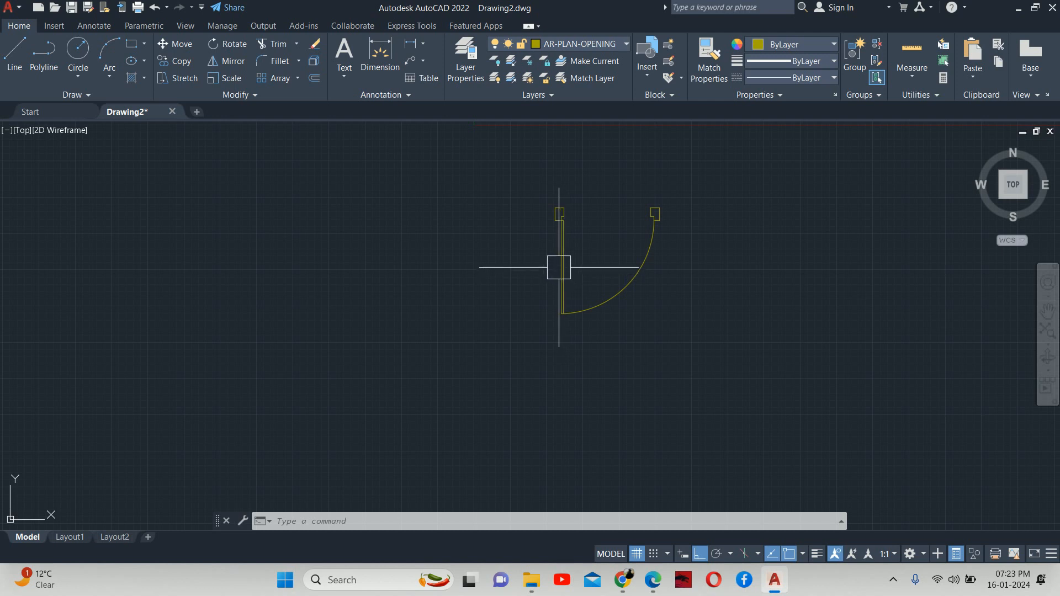
- Hatch the left and right door jambs with the ANSI31 pattern at scale 2
text(h)
key(Return)
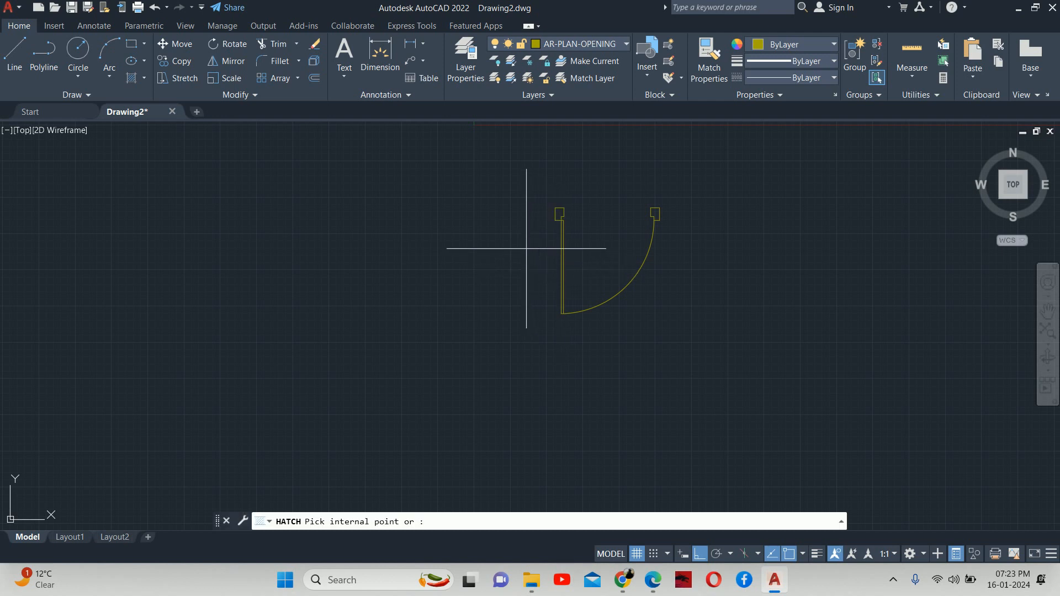
scroll(556, 202, up, 5)
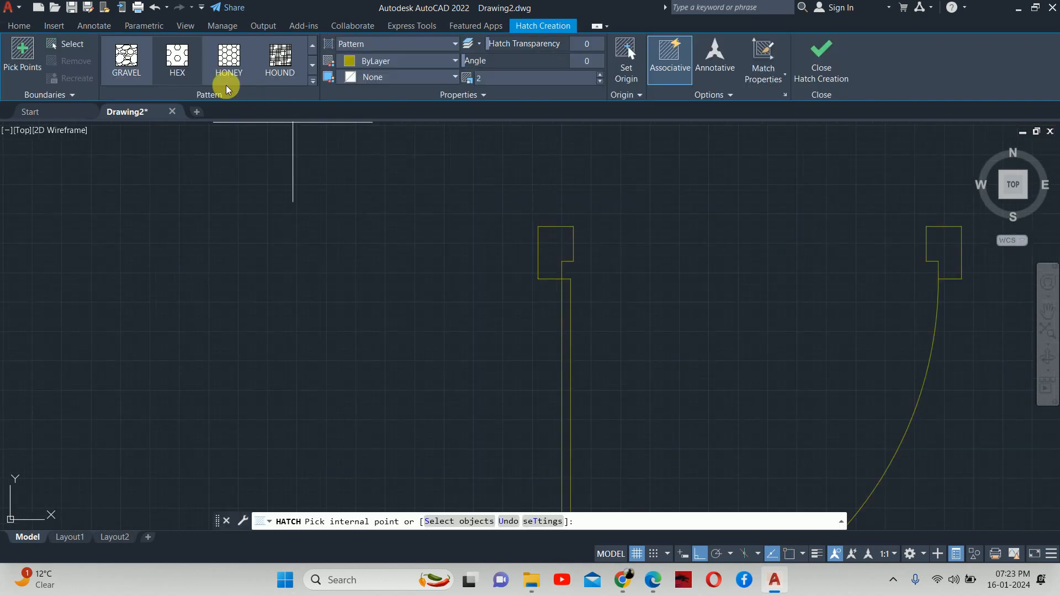
scroll(221, 63, up, 5)
scroll(211, 71, up, 3)
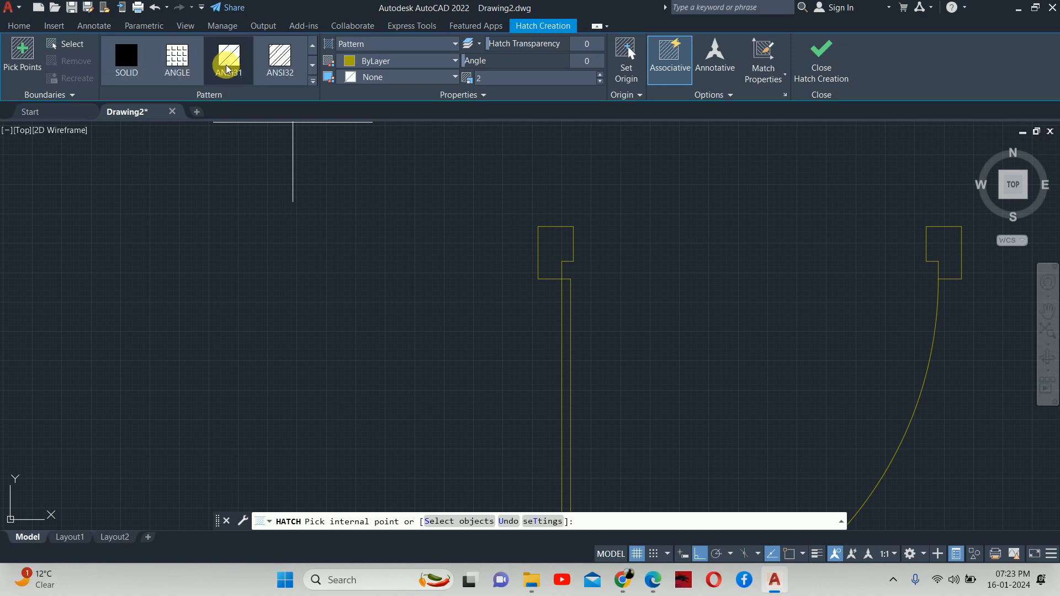
click(235, 69)
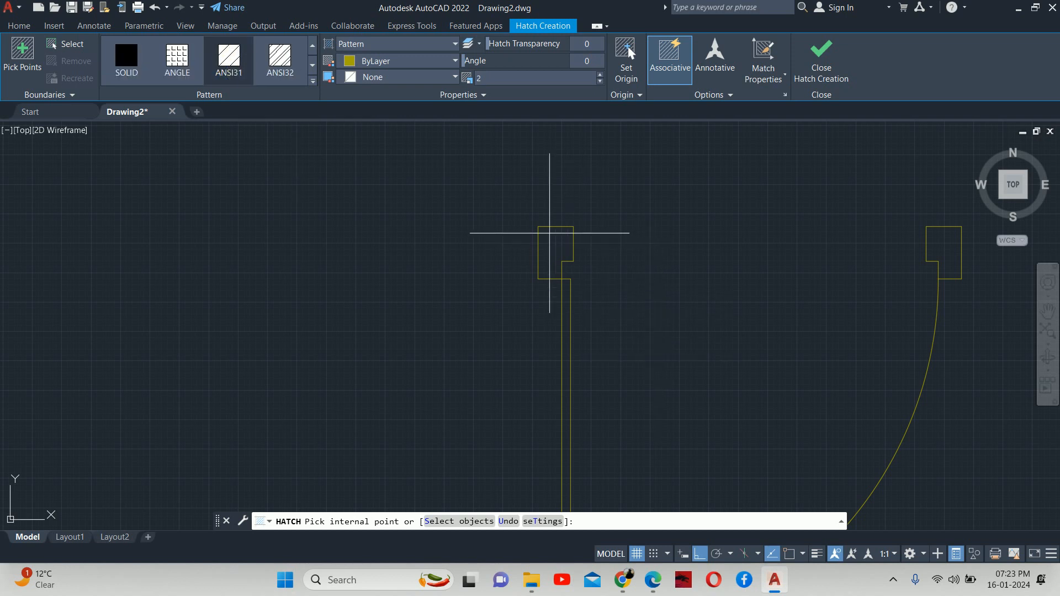
click(562, 239)
click(955, 238)
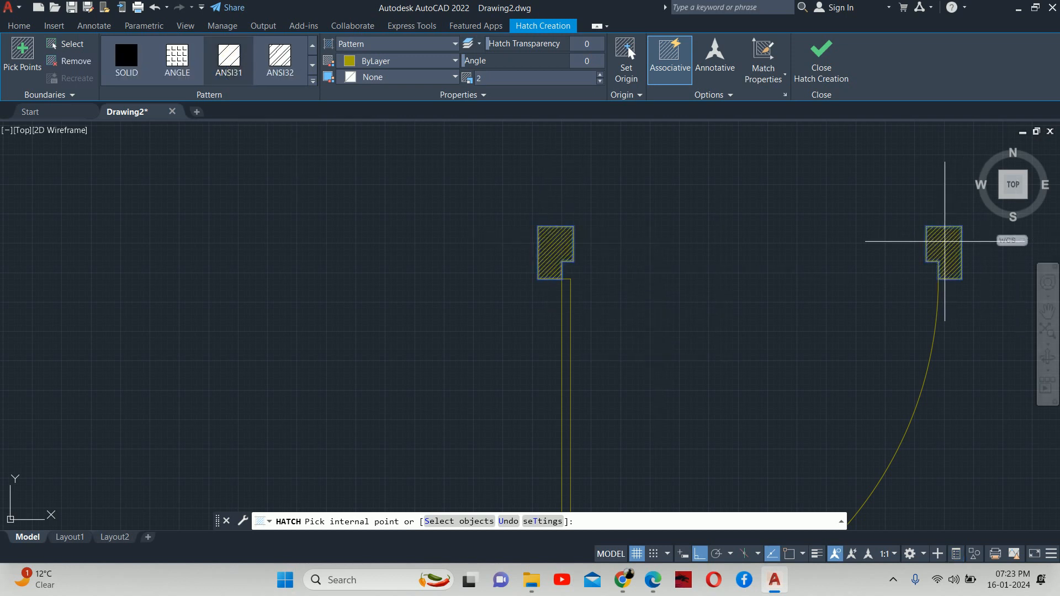
key(Return)
scroll(819, 241, down, 2)
scroll(801, 326, down, 4)
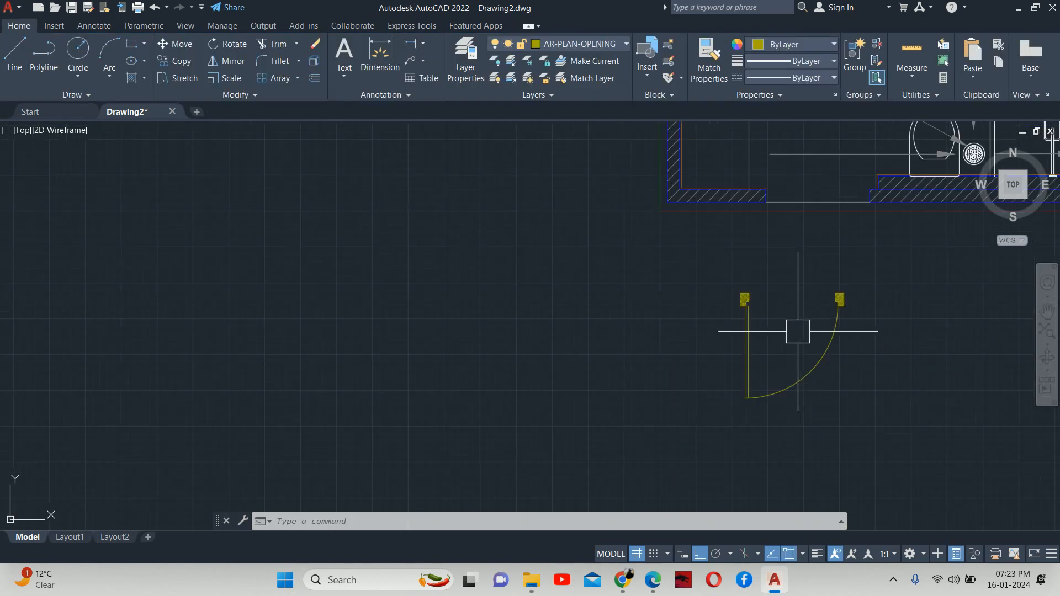
- Convert the whole door drawing into a block named D2, with its base point at the left jamb's upper left corner
middle_drag(791, 327, 687, 322)
text(B)
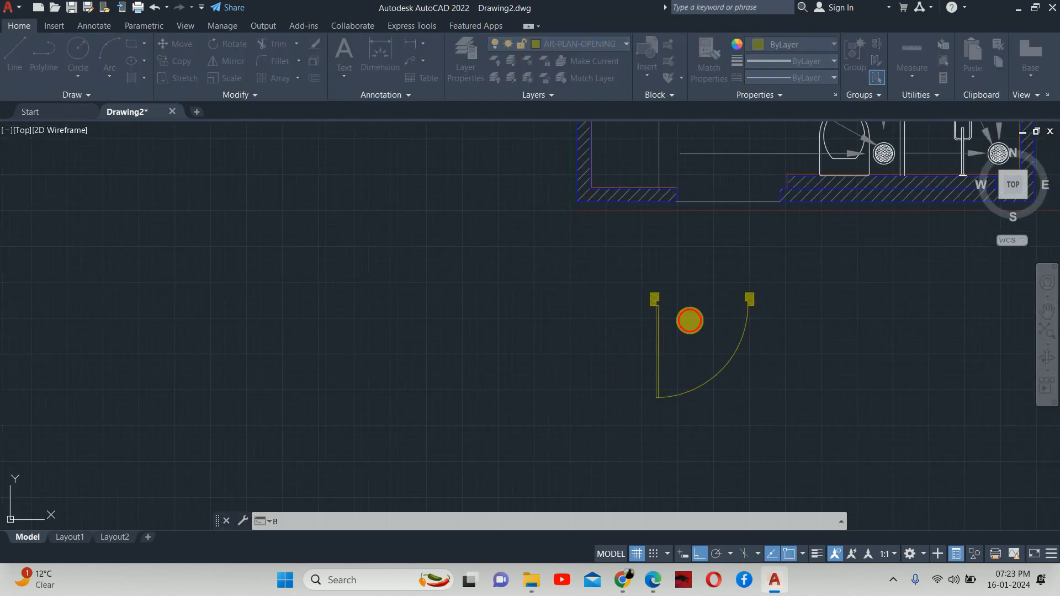
key(Return)
text(D2)
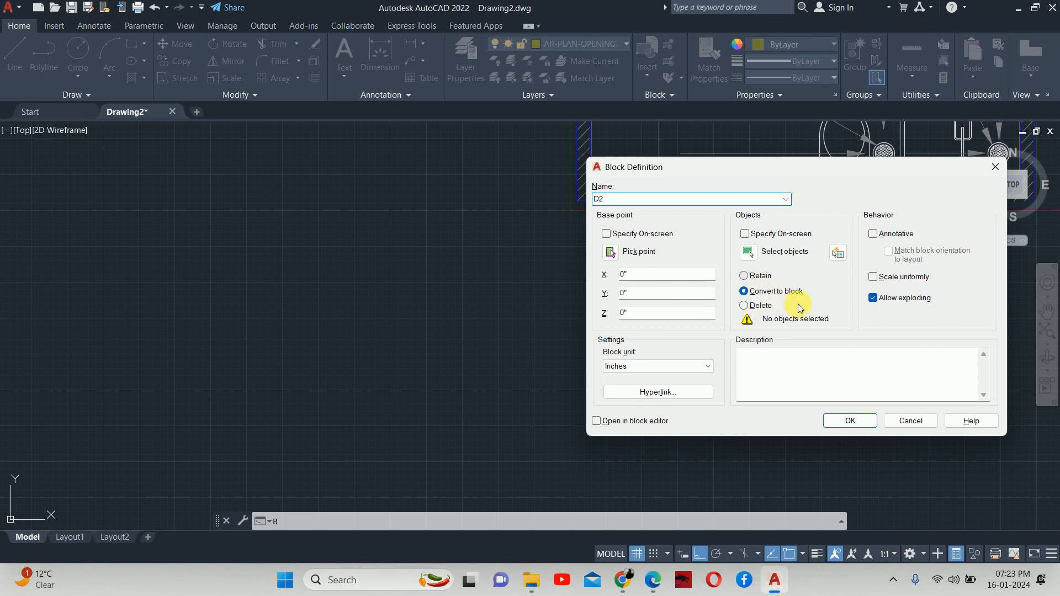
click(748, 251)
click(576, 277)
click(894, 438)
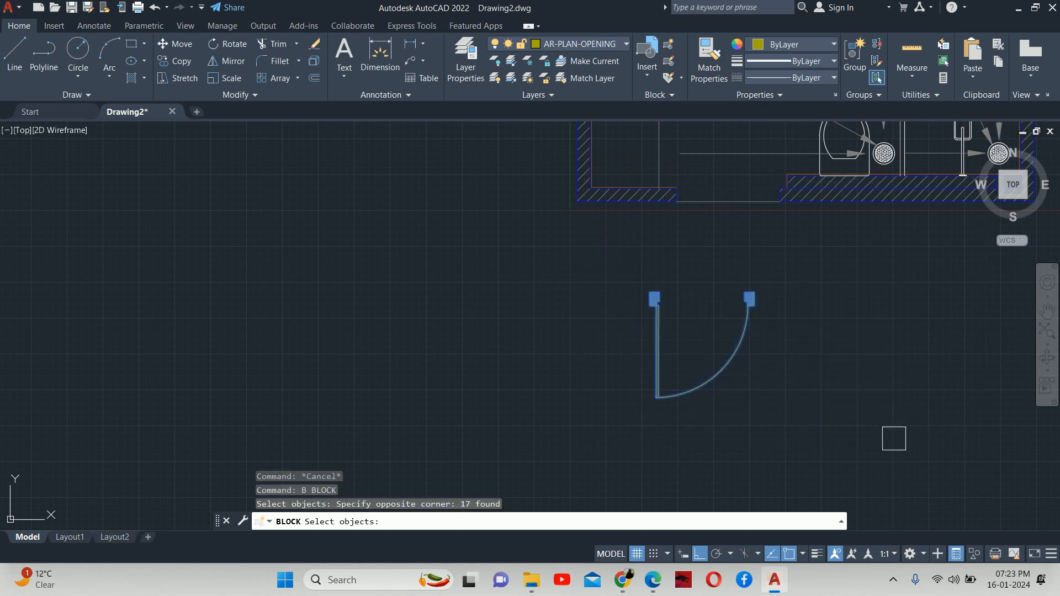
key(Return)
click(607, 313)
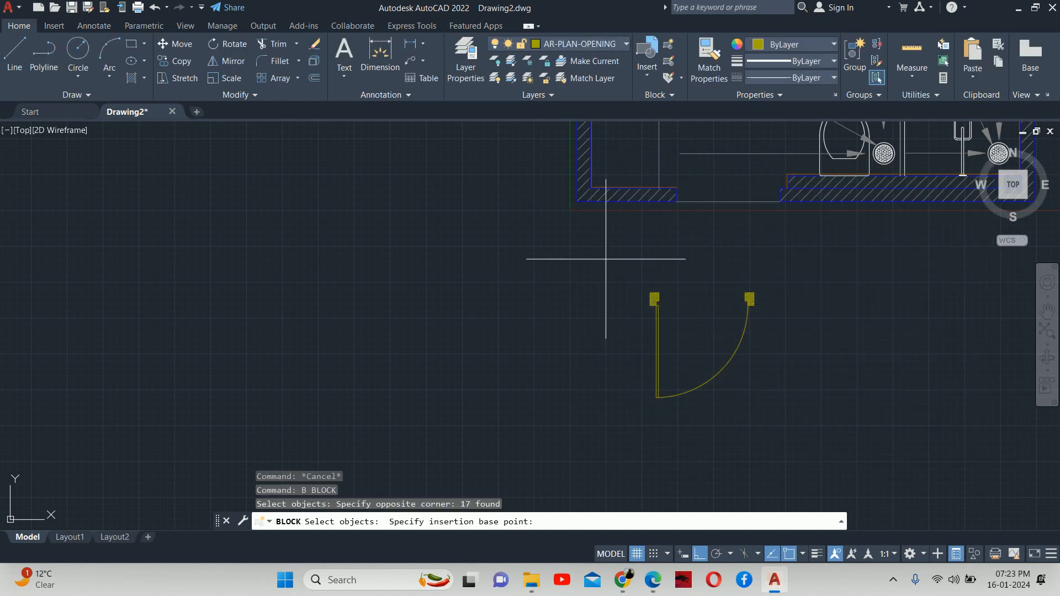
click(654, 299)
click(859, 421)
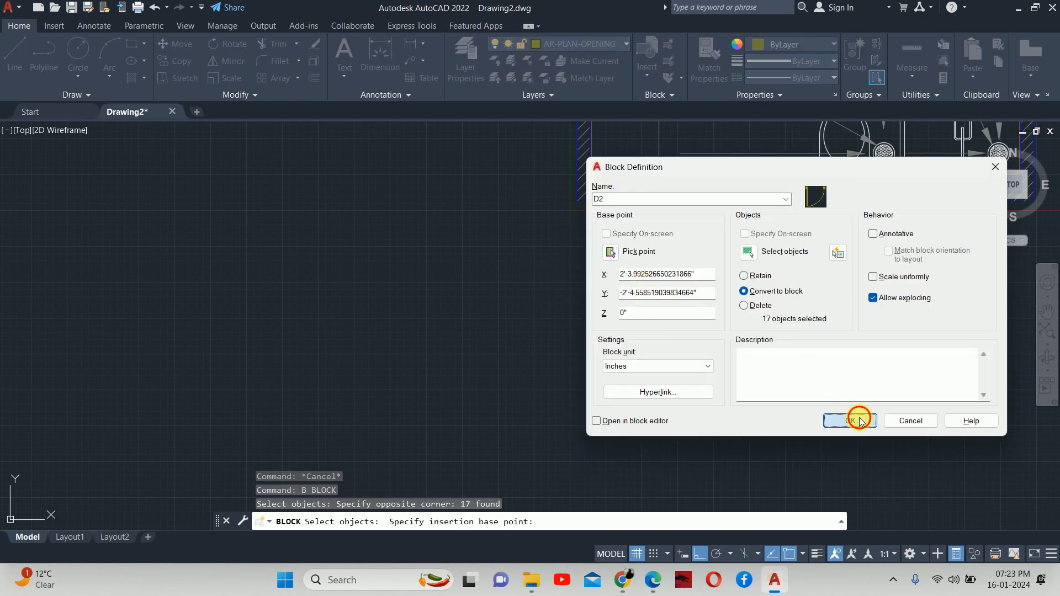
- Move the D2 door block by its left jamb's upper left corner to the outer left corner of the bottom wall's opening
key(Escape)
key(Escape)
text(m)
key(Return)
click(656, 329)
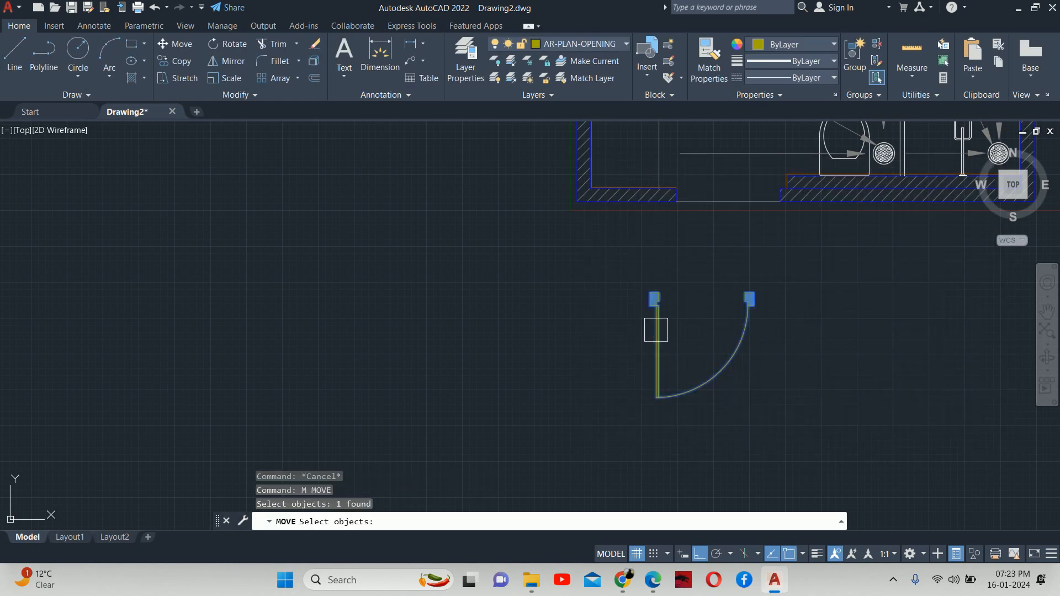
key(Return)
scroll(640, 290, up, 4)
click(667, 299)
middle_drag(680, 300, 672, 376)
click(700, 394)
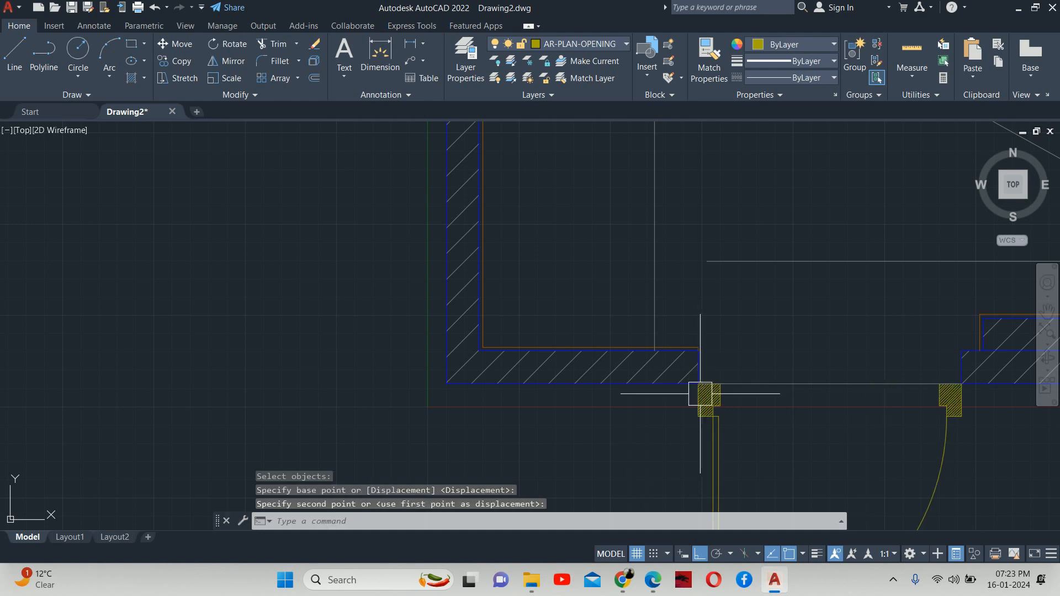
- Mirror the door block about a horizontal axis through the midpoint of the opening's right wall end, keeping the original
key(Escape)
key(Escape)
scroll(818, 421, down, 3)
text(mi)
key(Return)
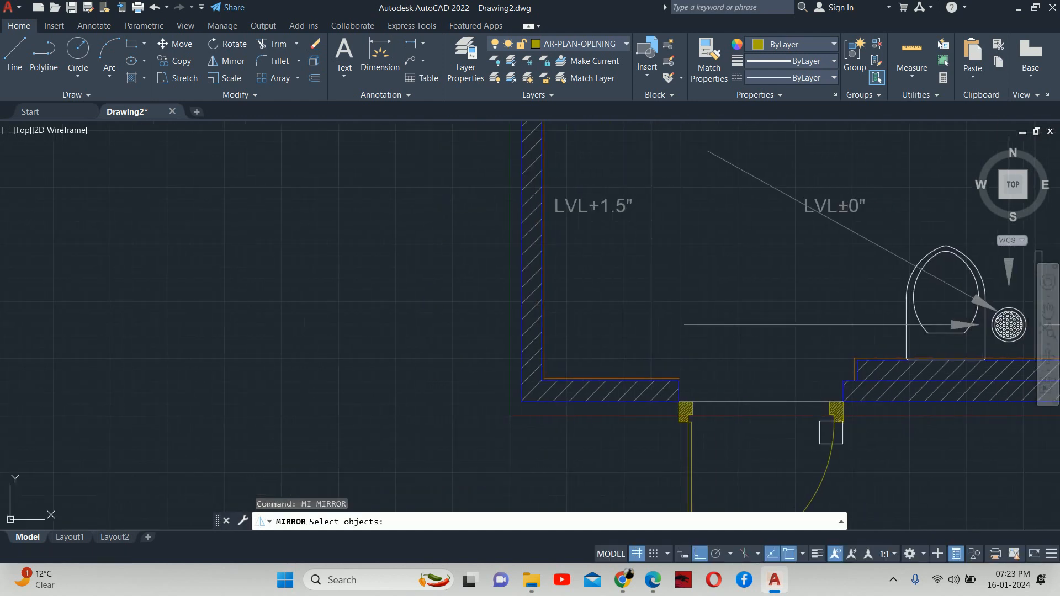
click(831, 432)
key(Return)
scroll(839, 400, up, 4)
click(844, 391)
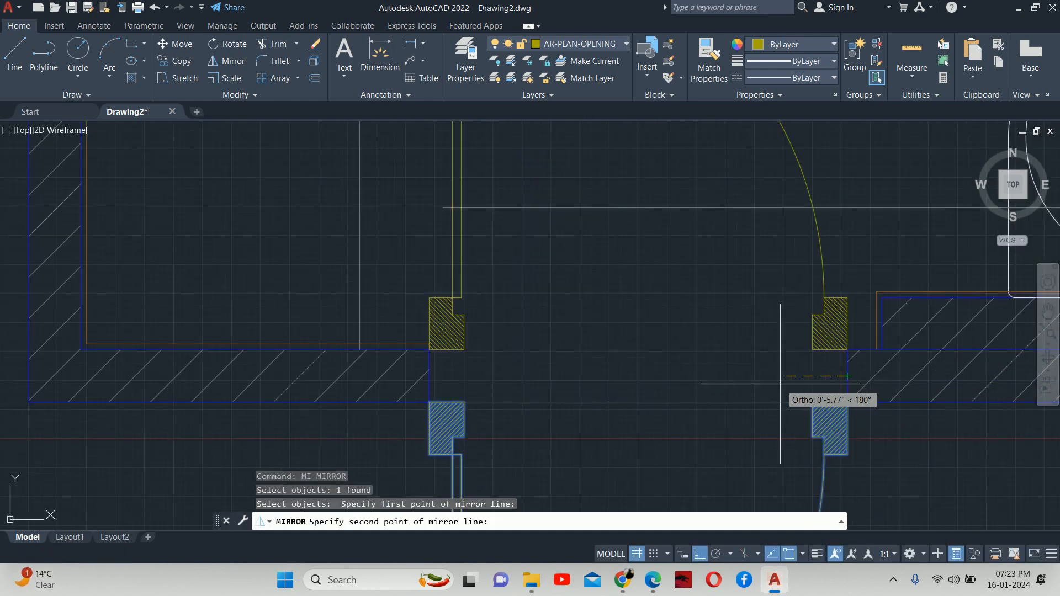
click(780, 384)
key(Return)
key(Escape)
key(Escape)
key(Escape)
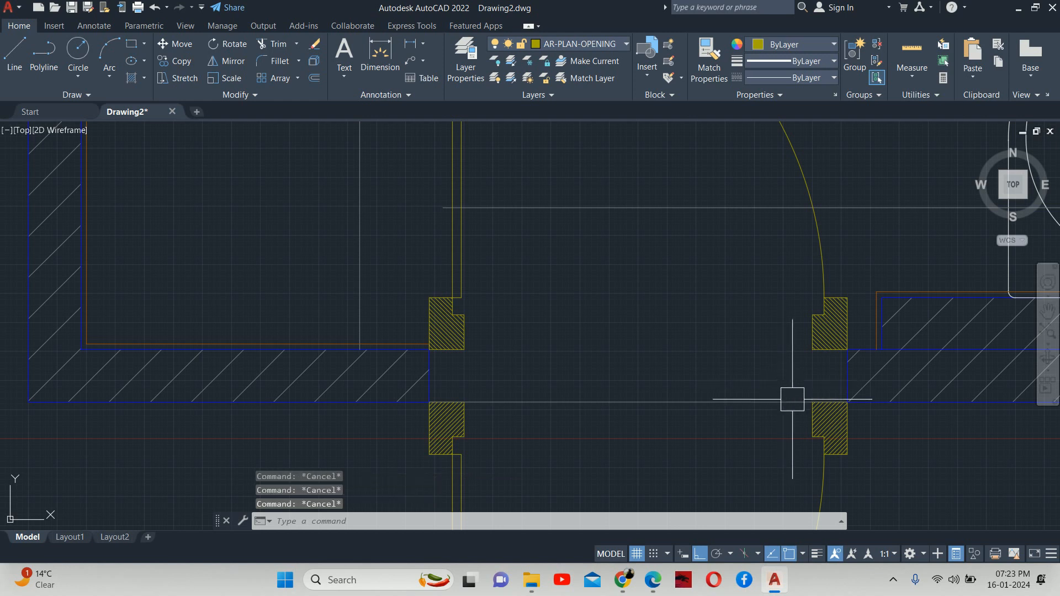
- Delete the original door block below the wall opening
click(828, 431)
text(m)
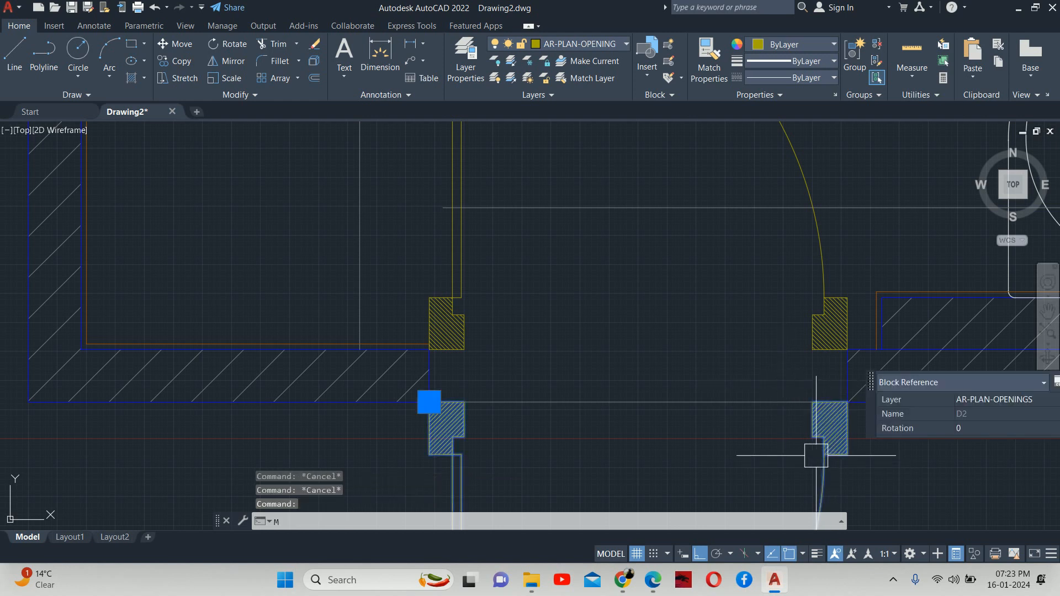
key(BackSpace)
key(Delete)
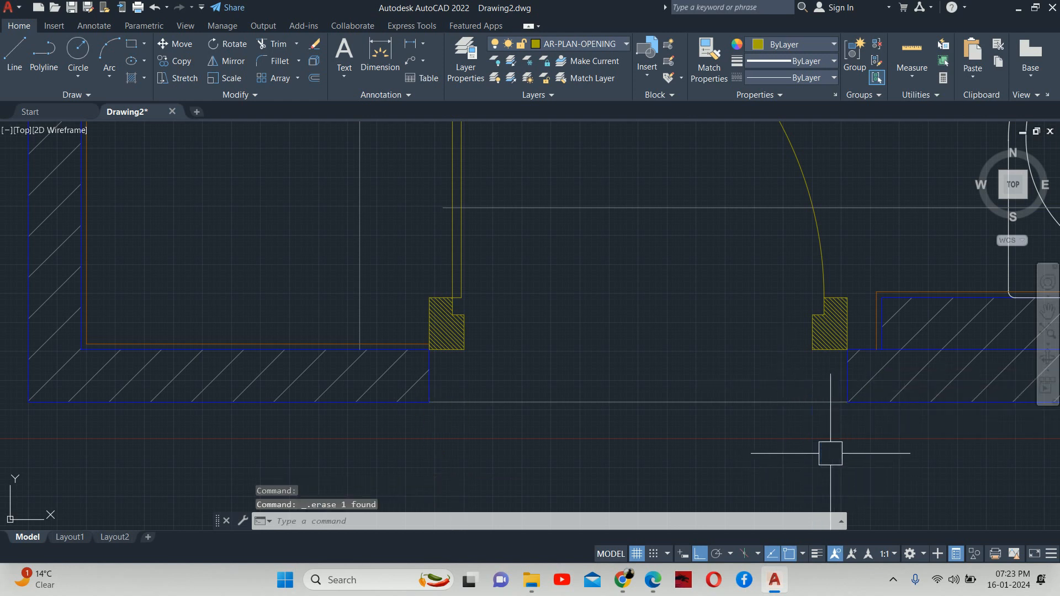
- Move the mirrored door block down from its right jamb's lower right corner to the opening's outer right corner
text(m)
key(Return)
click(837, 375)
key(Return)
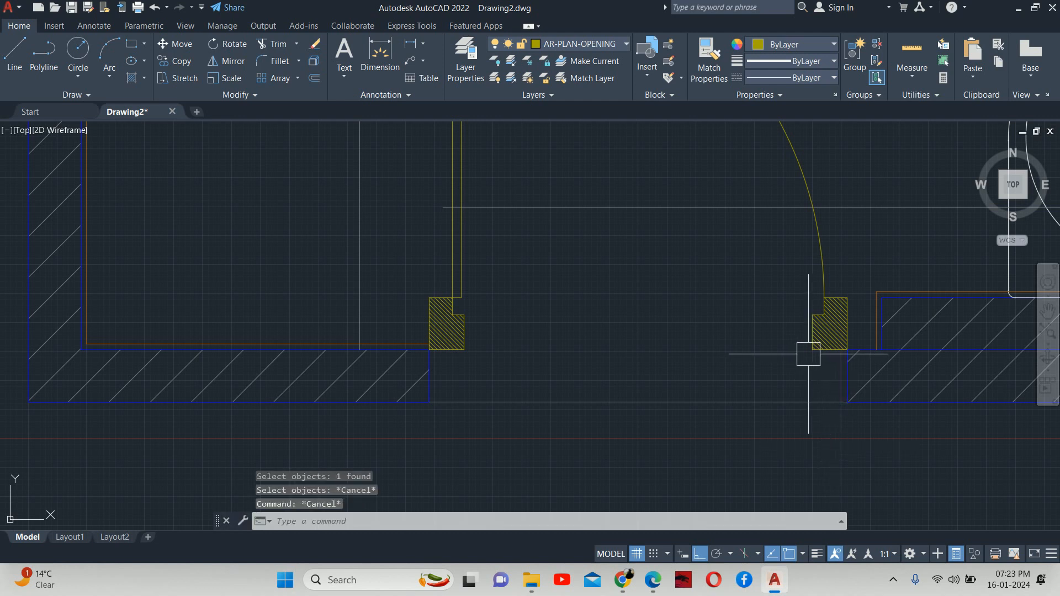
click(847, 349)
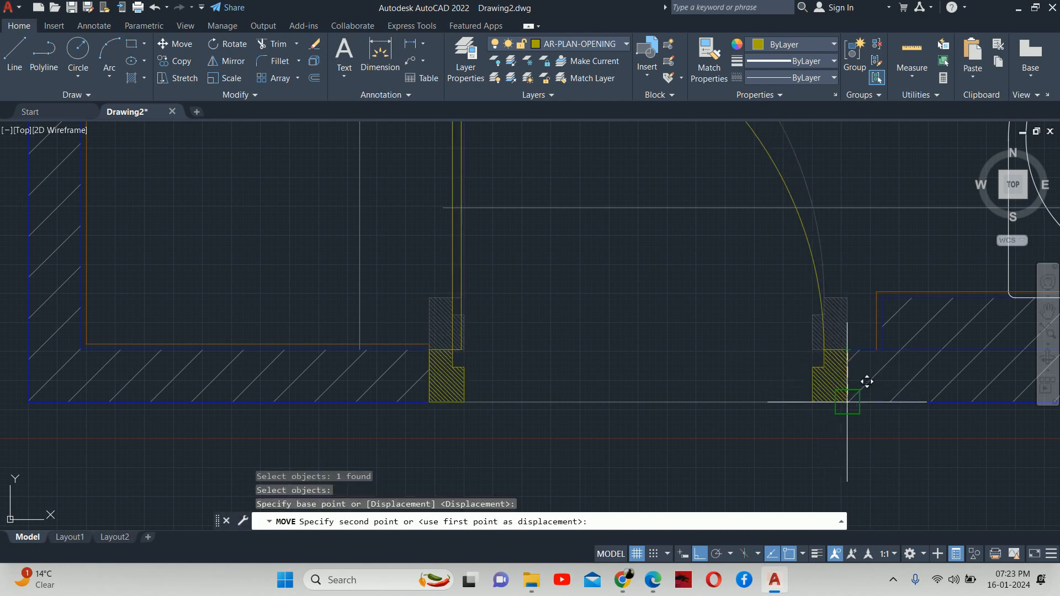
key(Escape)
key(Escape)
scroll(834, 389, down, 4)
middle_drag(816, 389, 700, 502)
key(Escape)
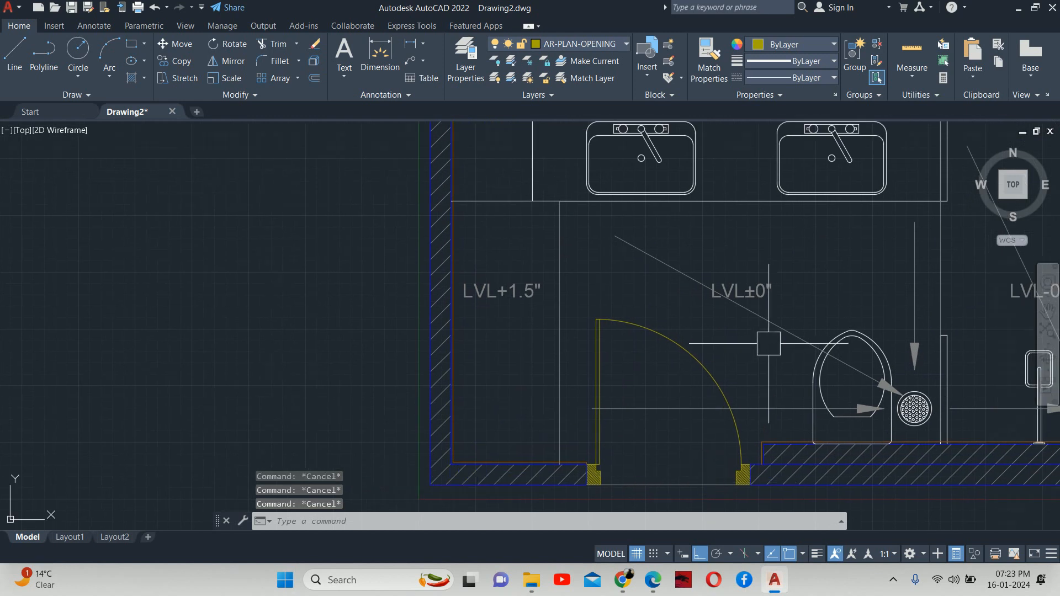
- Turn off layer 0 in the layer properties
scroll(809, 350, down, 2)
middle_drag(792, 360, 577, 361)
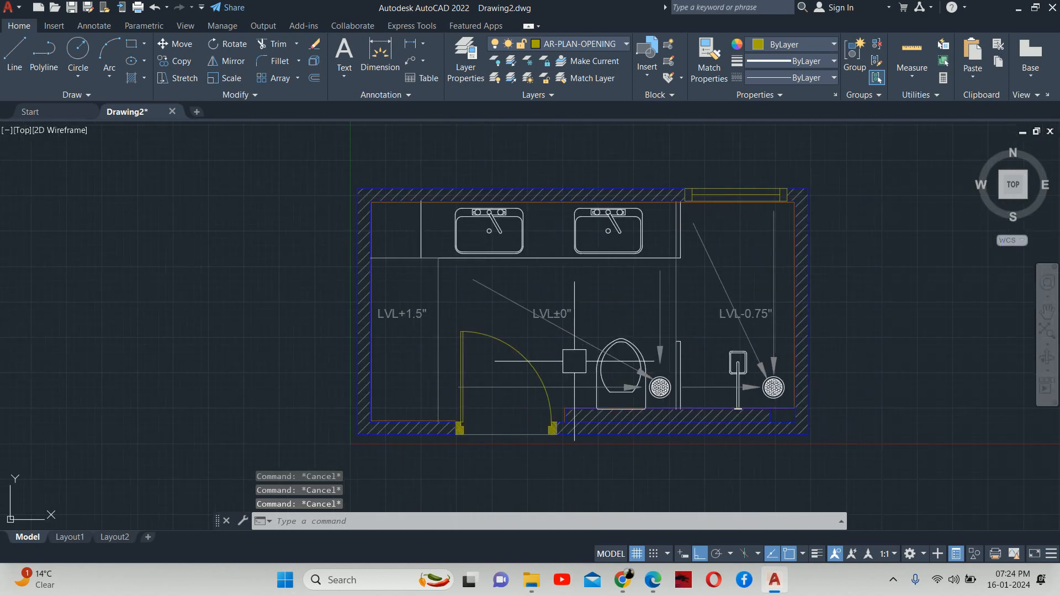
text(LA)
key(Return)
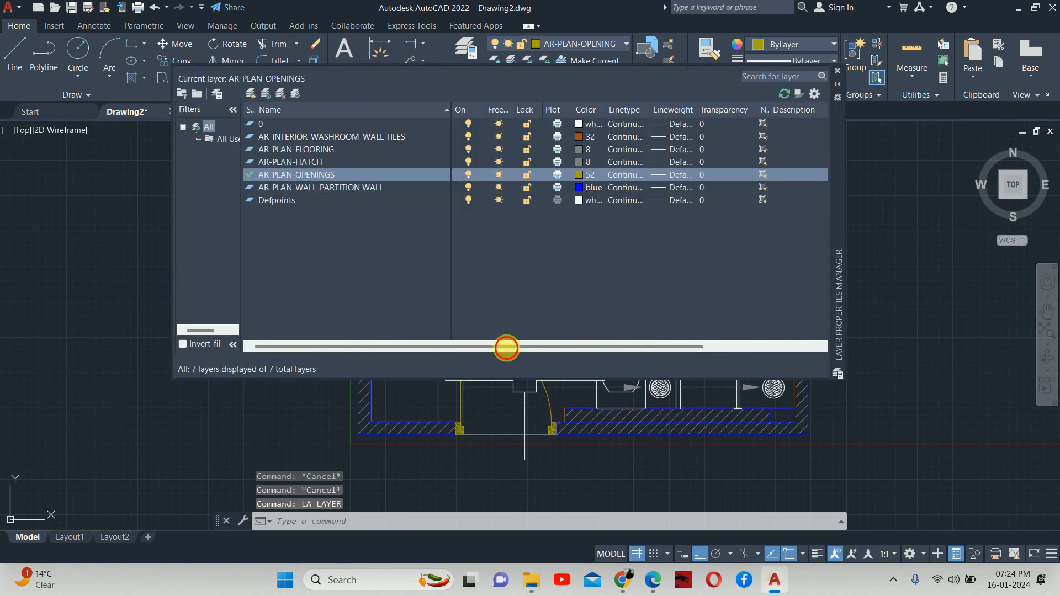
click(469, 124)
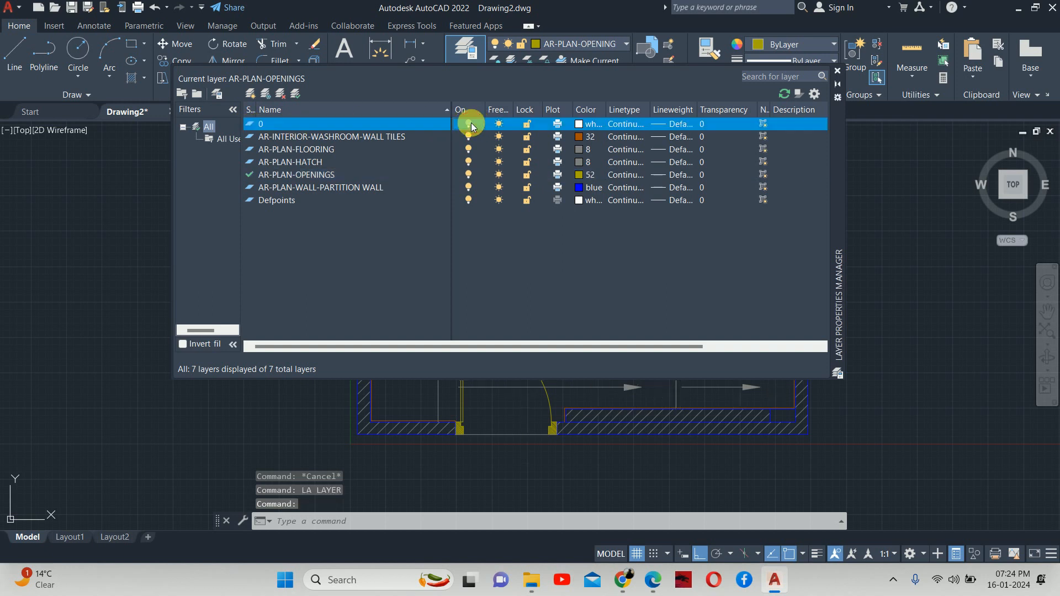
- Close the layer manager and view the plan with layer 0 turned off
click(837, 76)
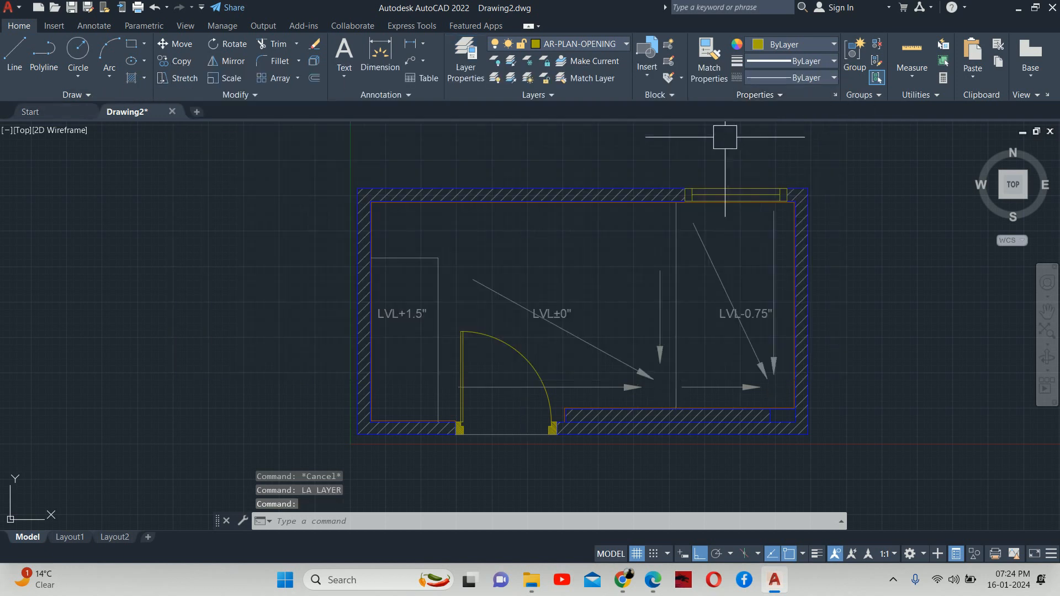
key(Escape)
scroll(629, 304, down, 2)
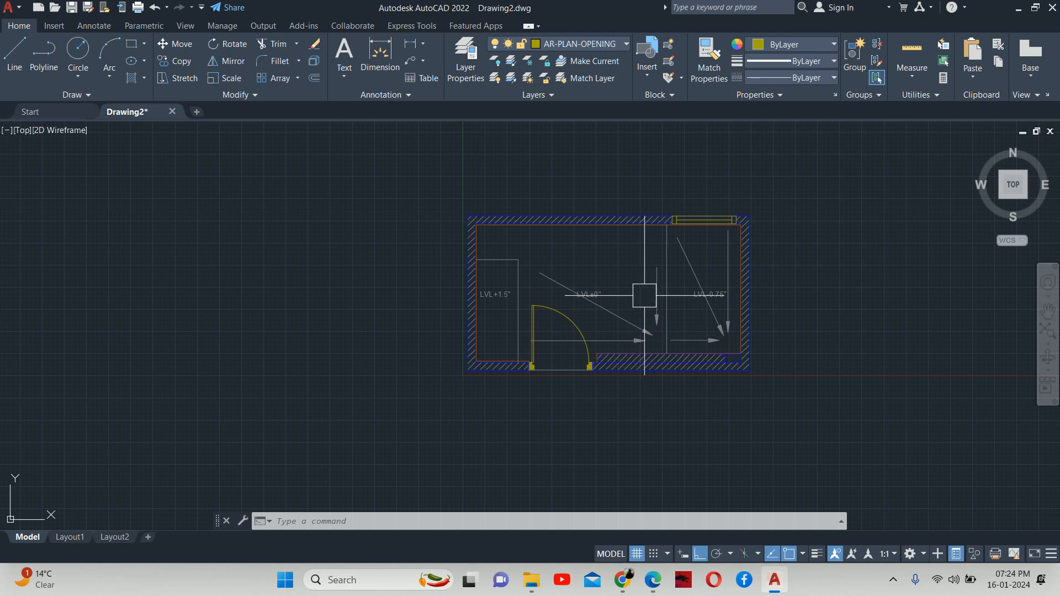
- Turn layer 0 back on in the layer manager and close the manager
text(LA)
key(Return)
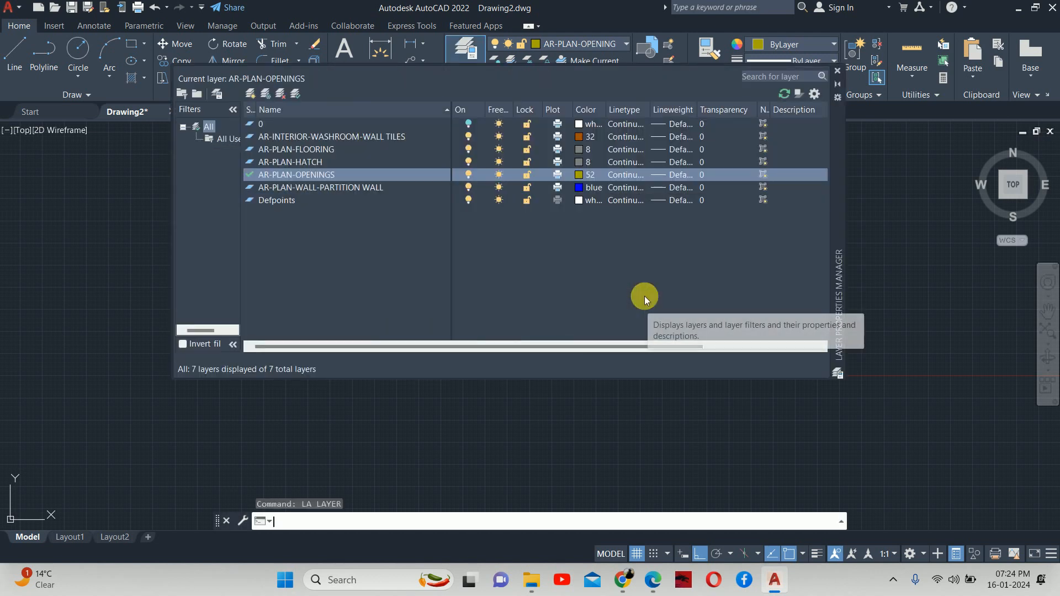
click(256, 124)
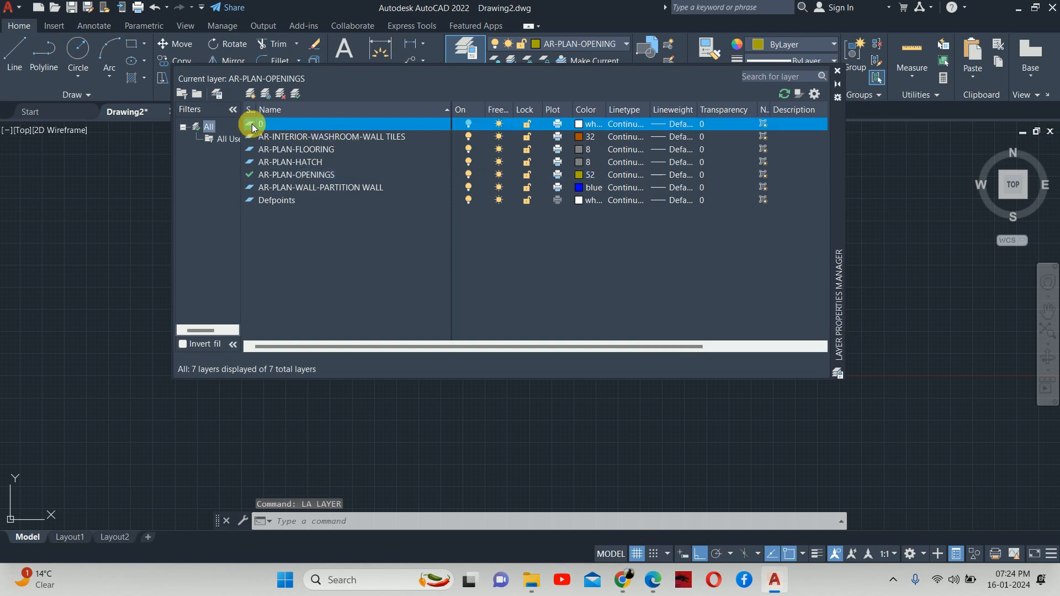
key(Escape)
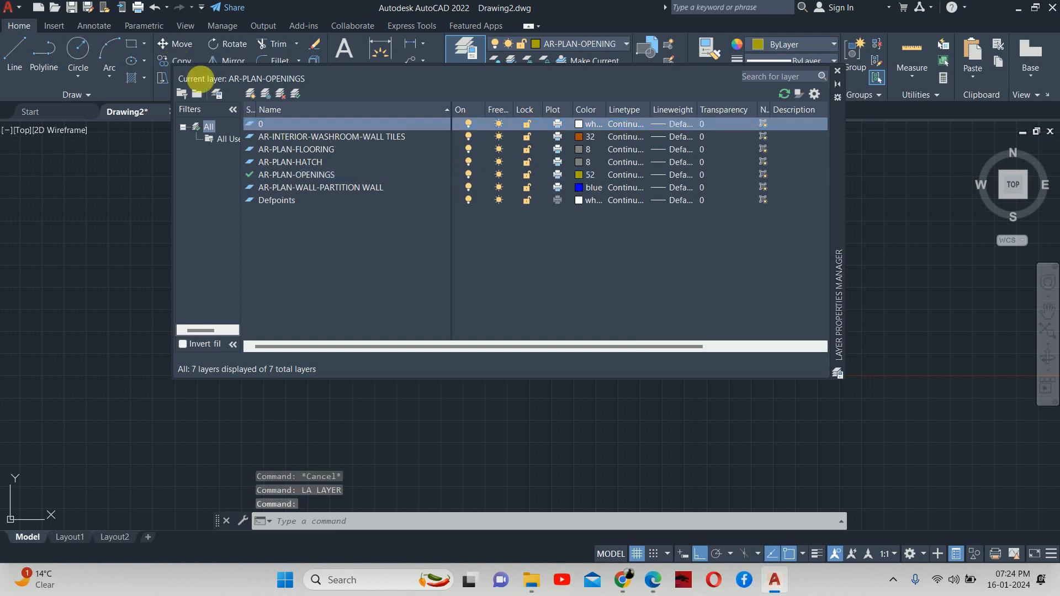
click(837, 71)
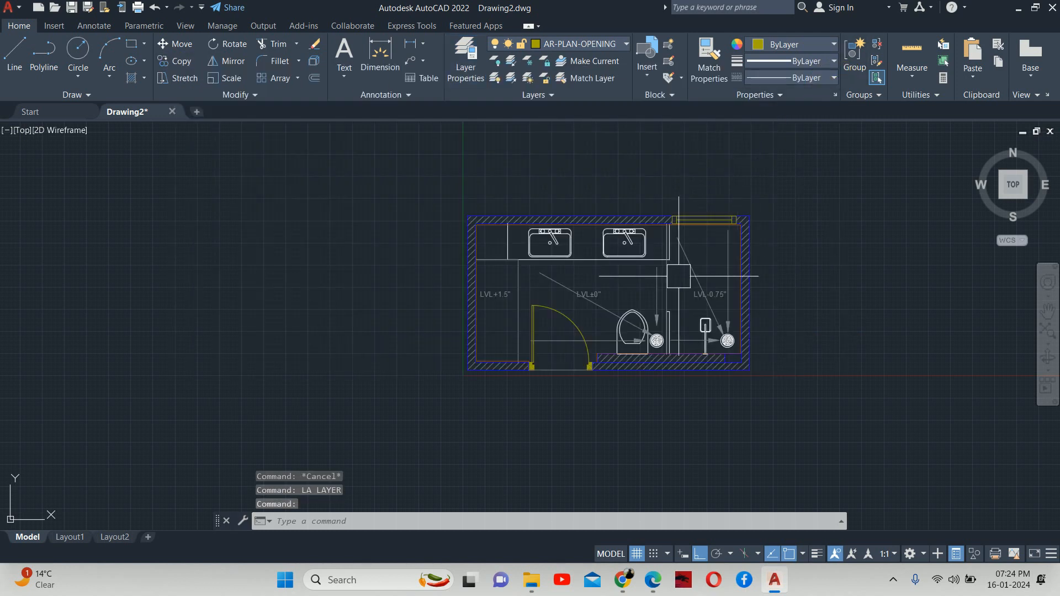
key(Escape)
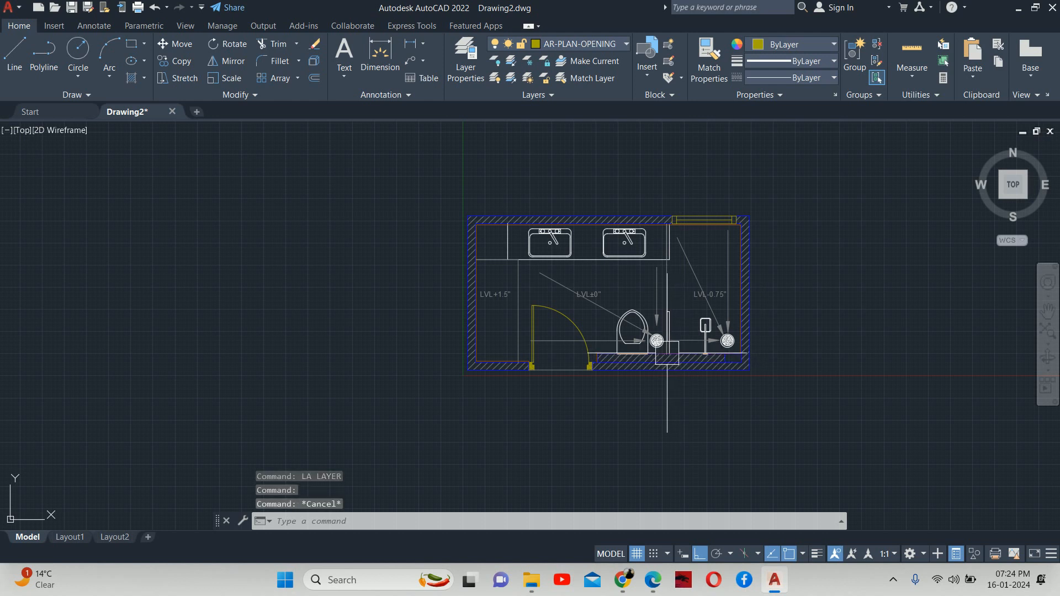
- Create a layer named MEP-PLUMBING-WWP and make it the current layer
scroll(669, 356, up, 4)
scroll(665, 352, down, 2)
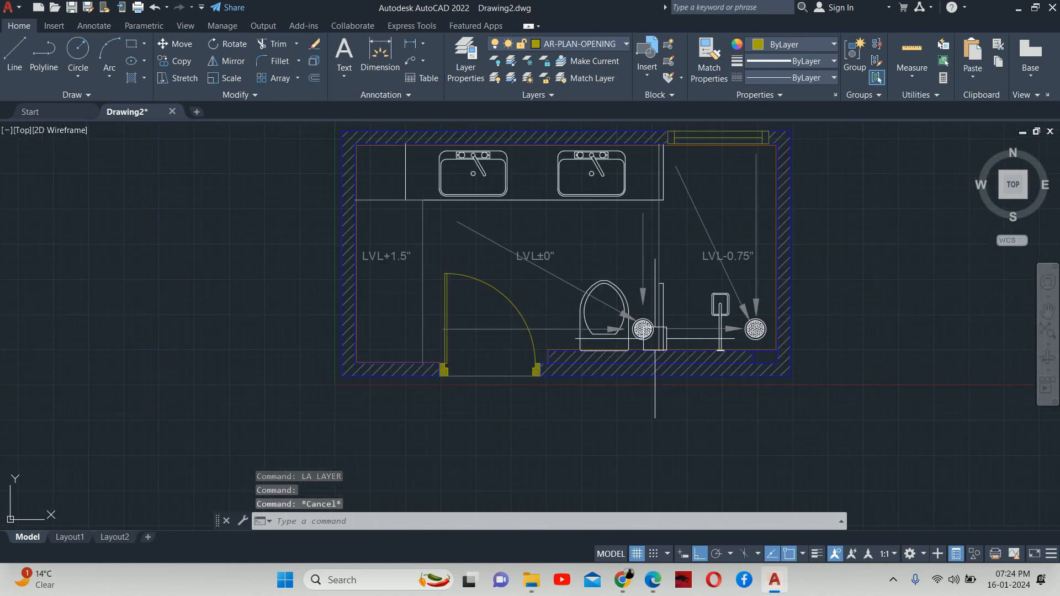
text(la)
key(Return)
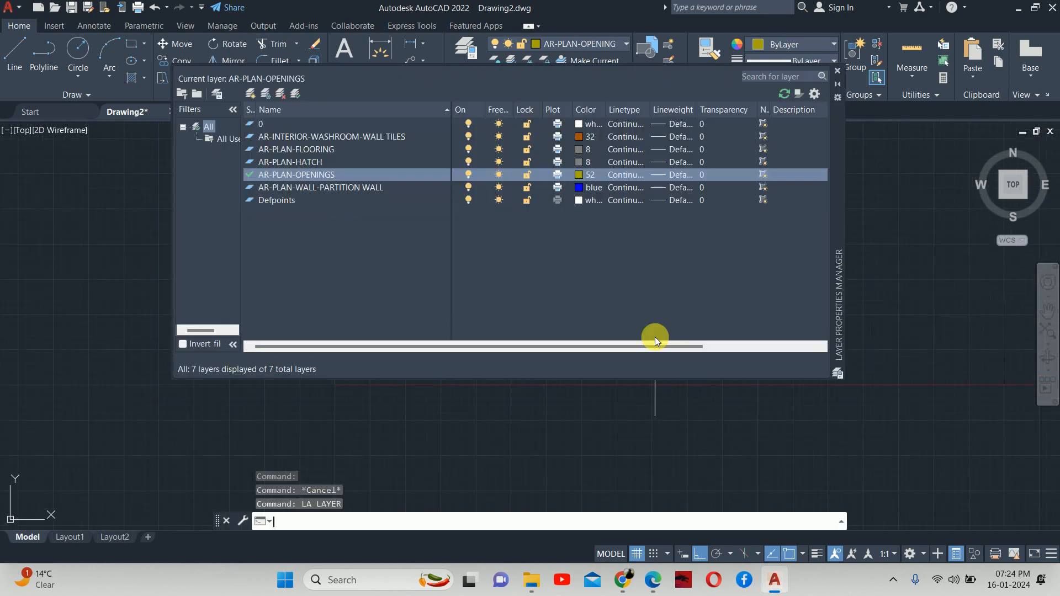
click(249, 92)
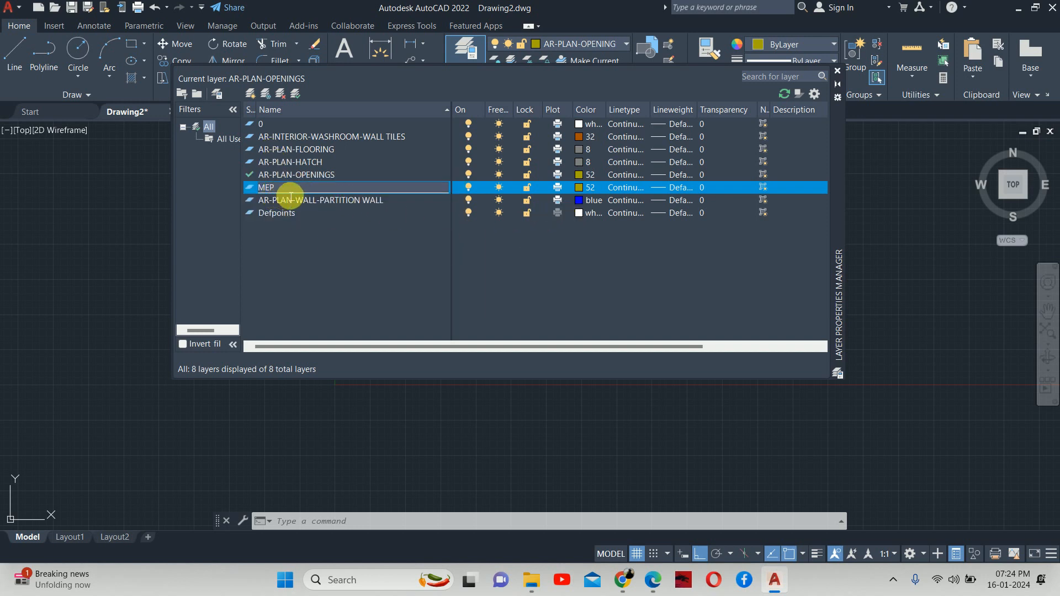
text(-PLUMBING-WWP)
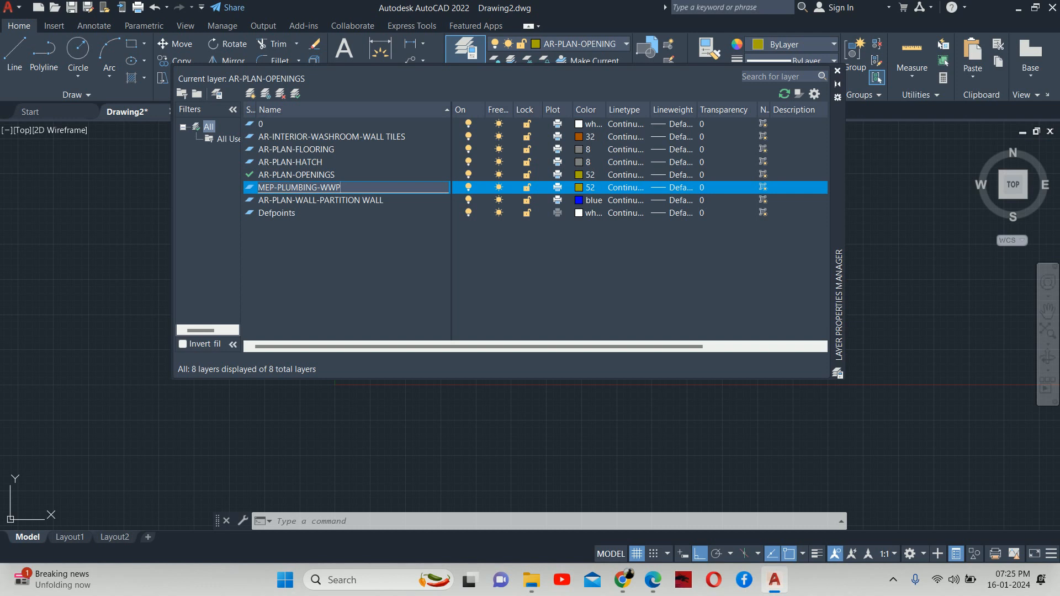
click(316, 203)
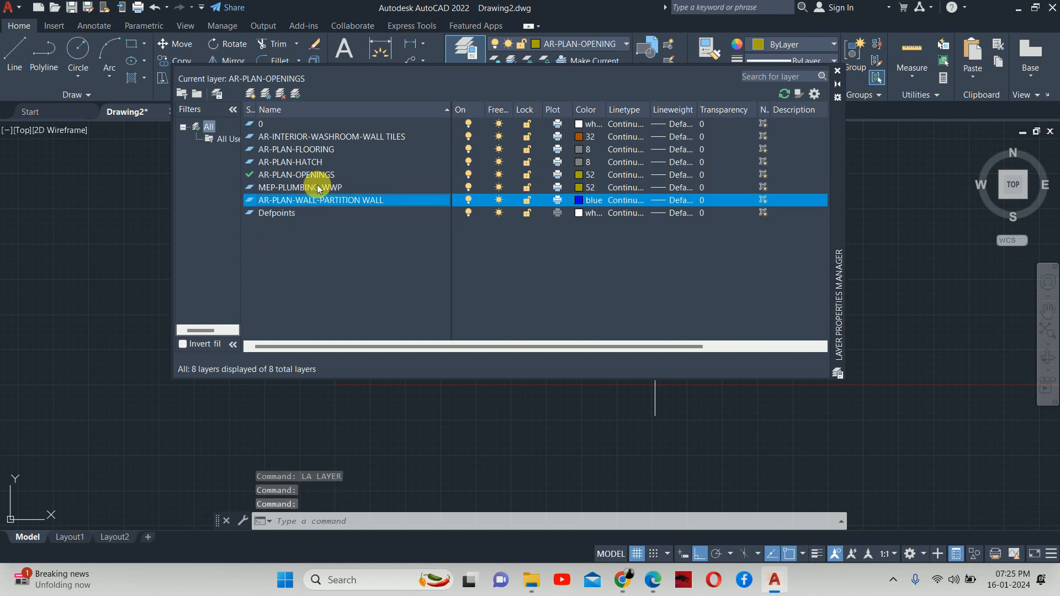
click(310, 188)
double_click(310, 188)
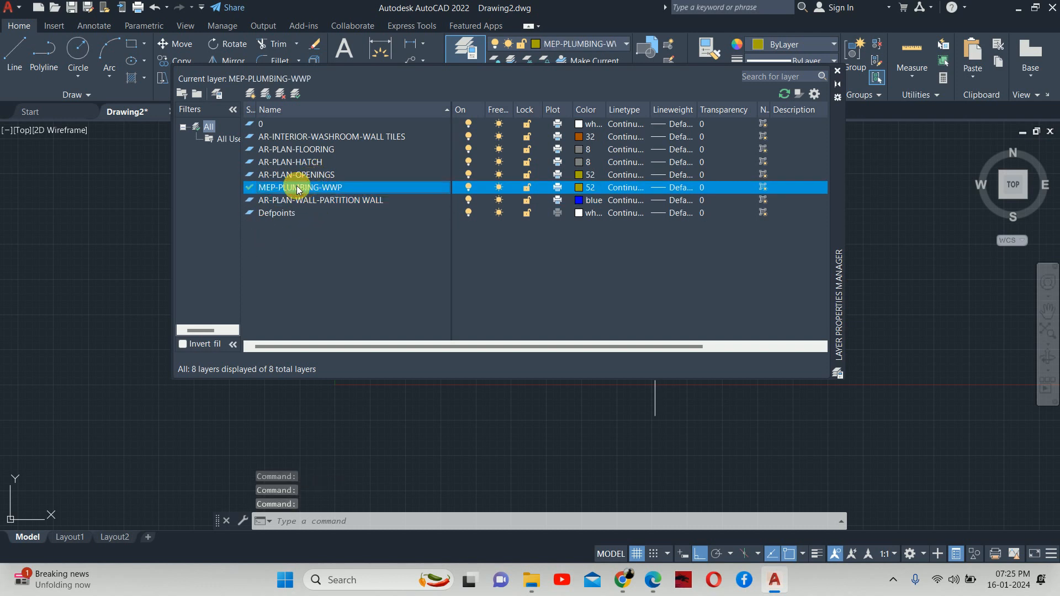
click(838, 71)
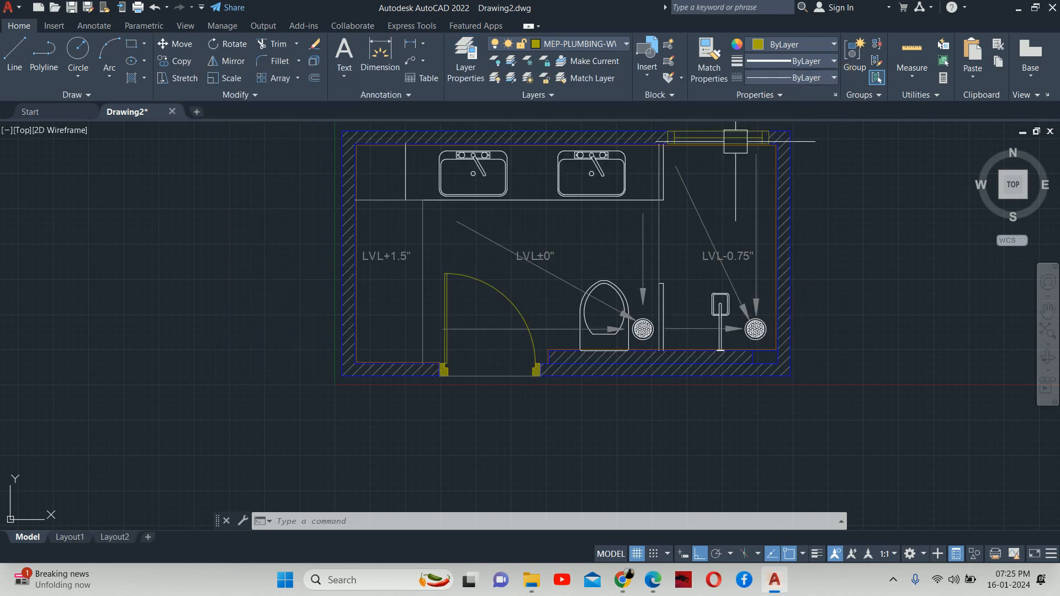
- Draw a vertical reference line about 1'-10" long outside the plan's right-hand wall on the MEP-PLUMBING-WWP layer
scroll(748, 317, up, 2)
middle_drag(747, 316, 594, 259)
text(l)
key(Return)
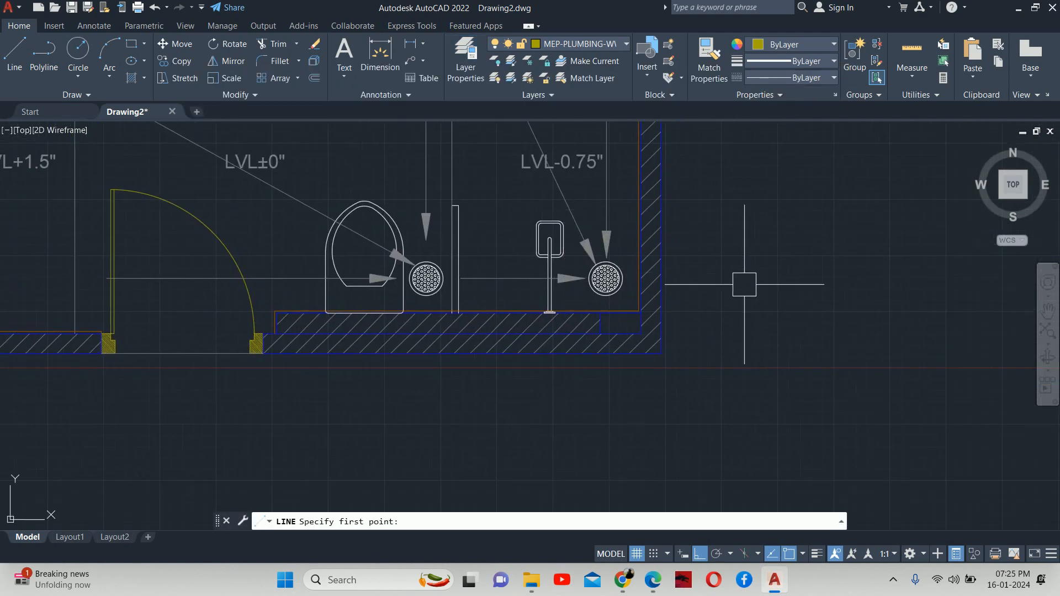
click(793, 262)
text(L)
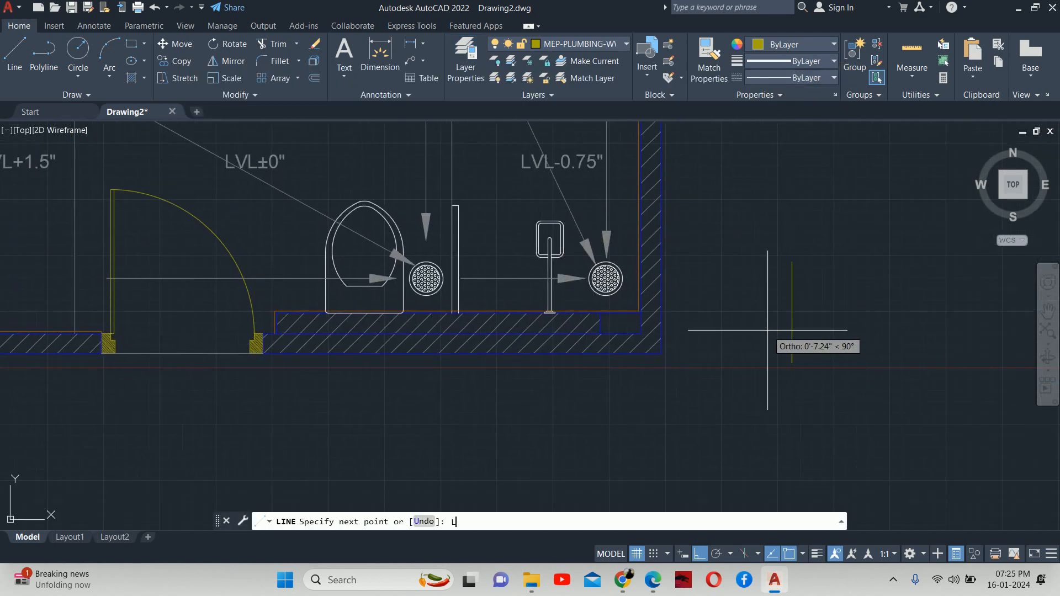
key(Escape)
- Set the MEP-PLUMBING-WWP layer's color to green index 92 and close the layer manager
text(l)
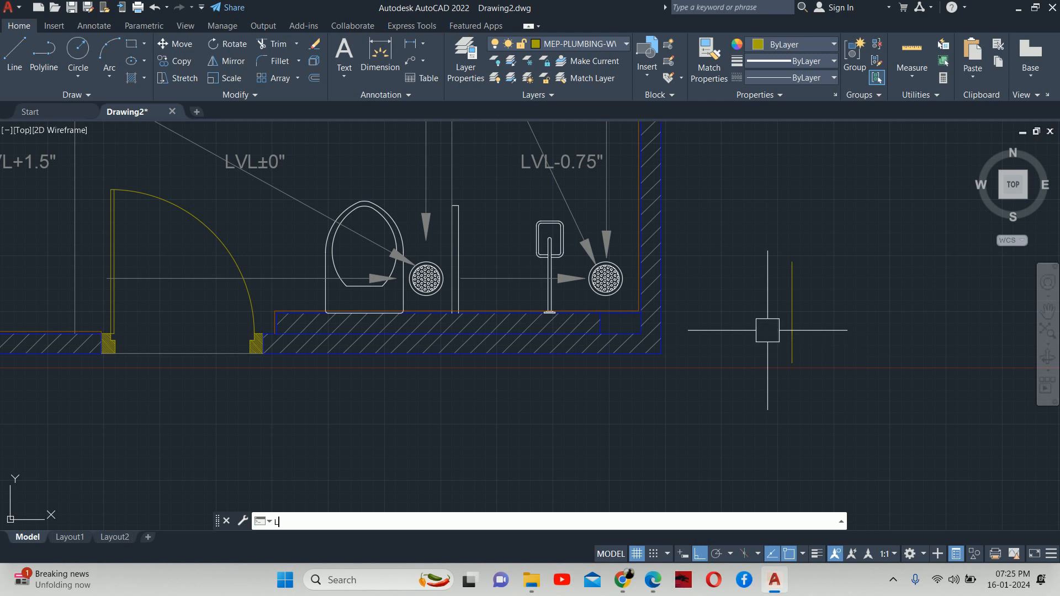
text(a)
key(Return)
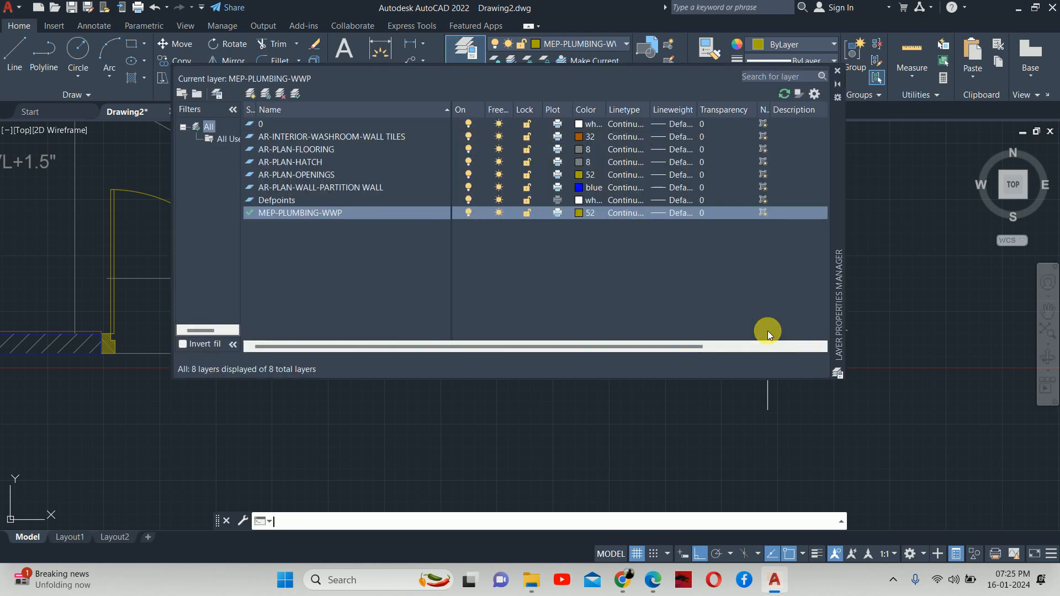
click(579, 214)
click(653, 252)
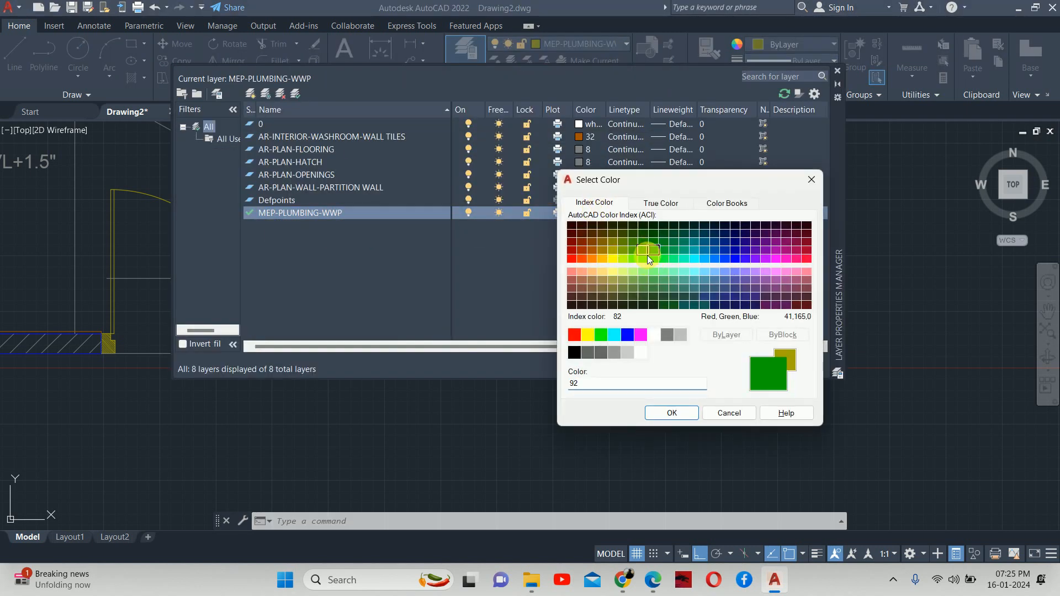
click(672, 413)
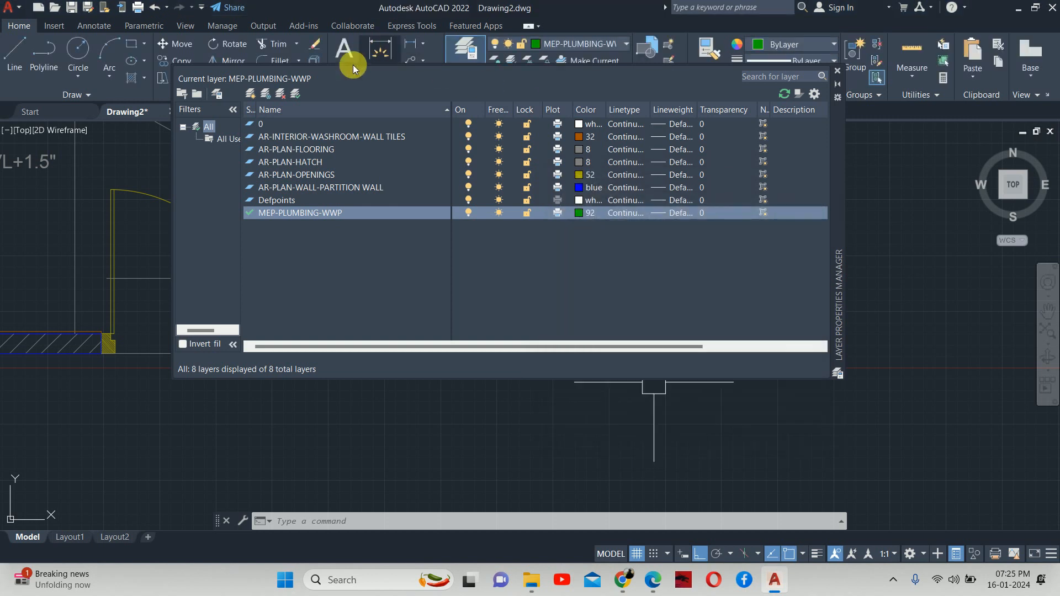
click(837, 71)
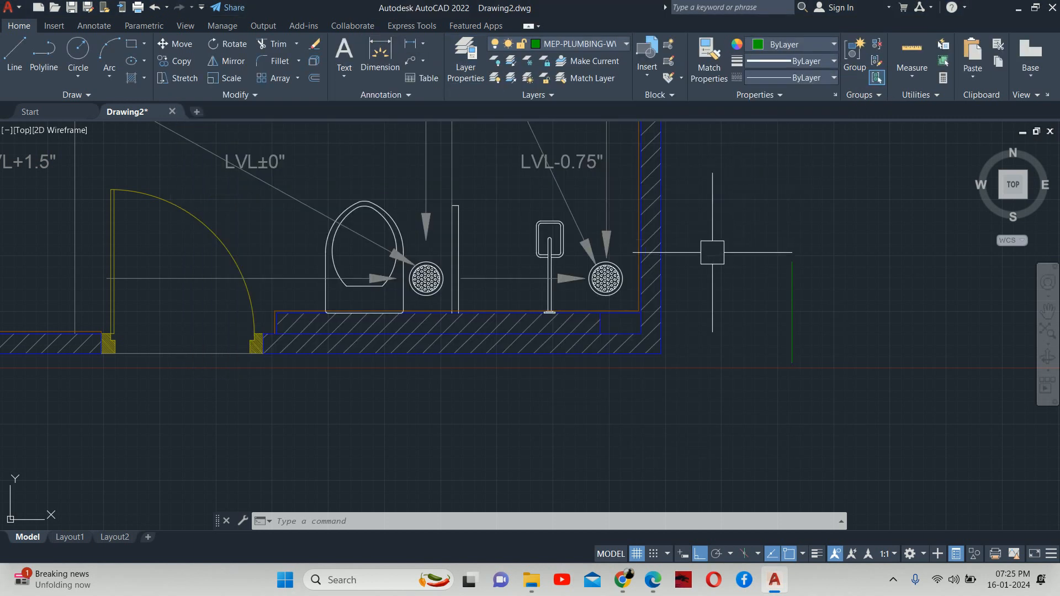
- Match the properties of the green reference line onto the two round floor drains beside the toilet and in the shower
middle_drag(712, 252, 692, 243)
text(ma)
key(Return)
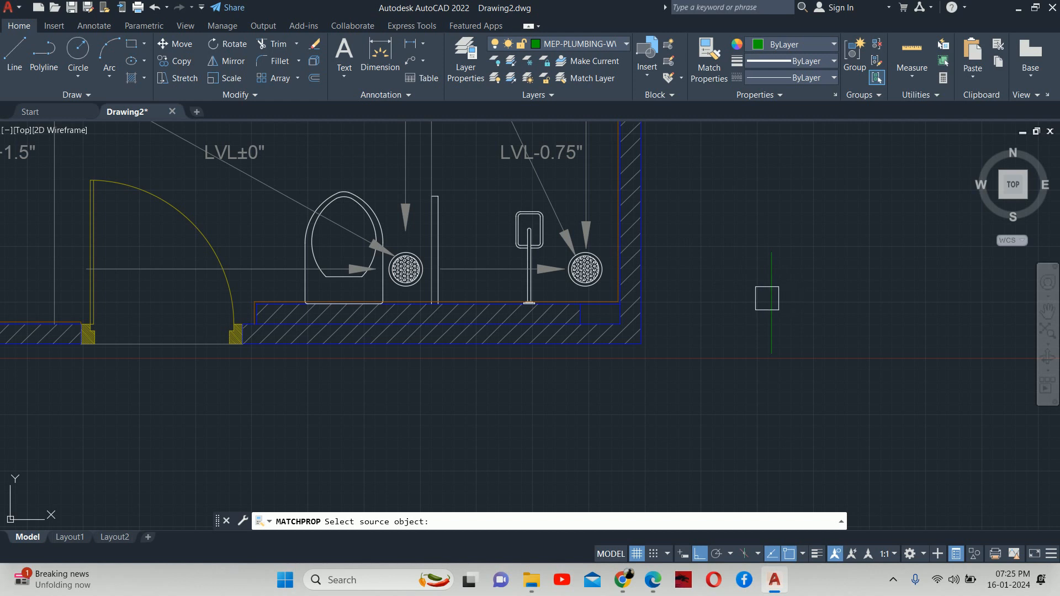
click(767, 298)
scroll(562, 264, up, 4)
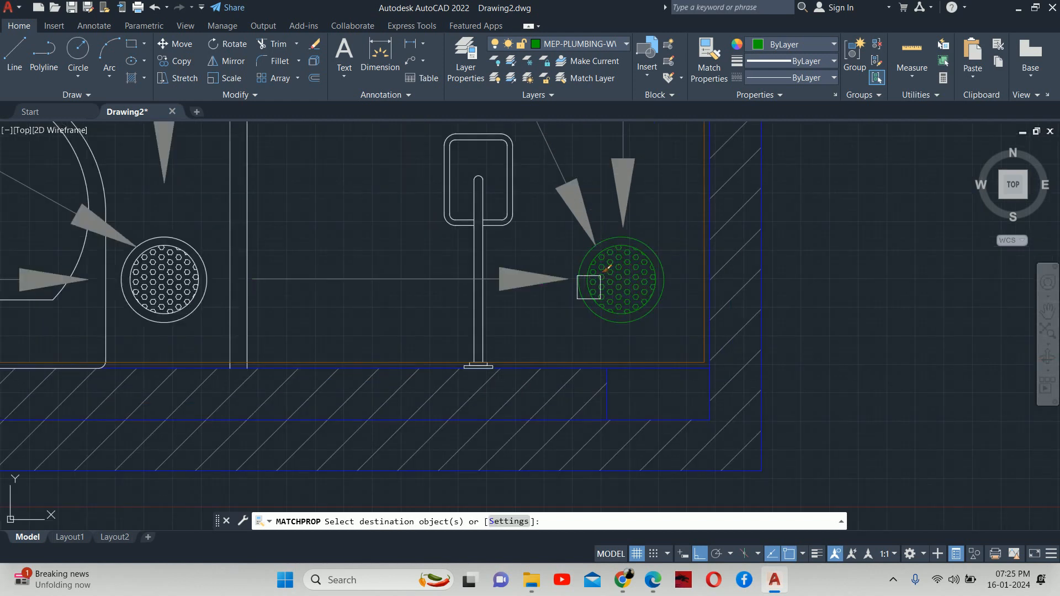
click(588, 287)
click(130, 296)
key(Return)
- Delete the vertical reference line outside the plan
scroll(254, 273, down, 4)
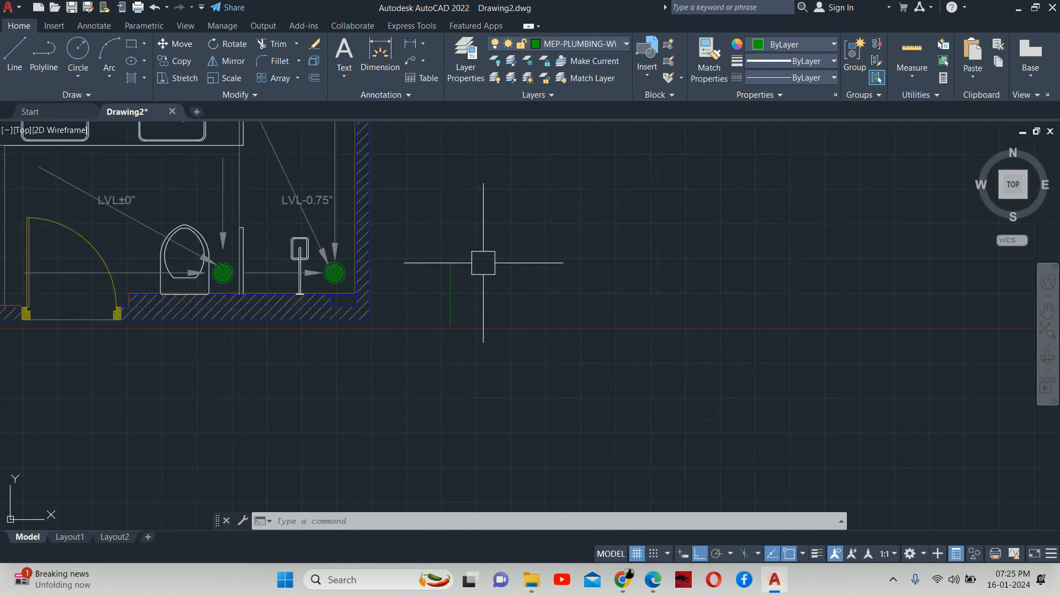
click(420, 285)
click(425, 286)
click(448, 293)
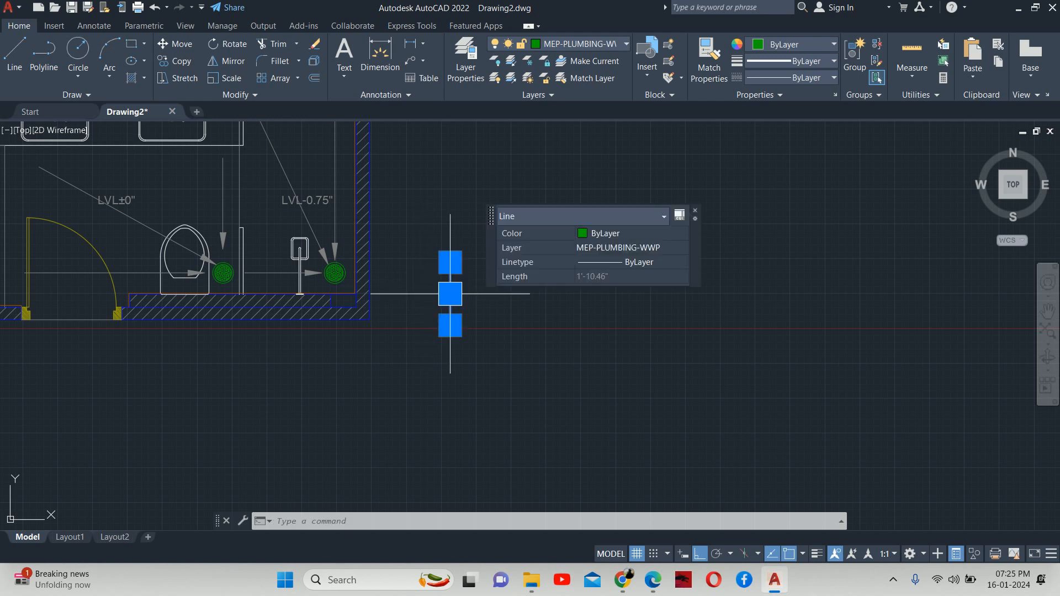
key(Escape)
- Create another layer named MEP-PLUMBING-SWP
scroll(417, 291, down, 5)
middle_drag(416, 291, 611, 325)
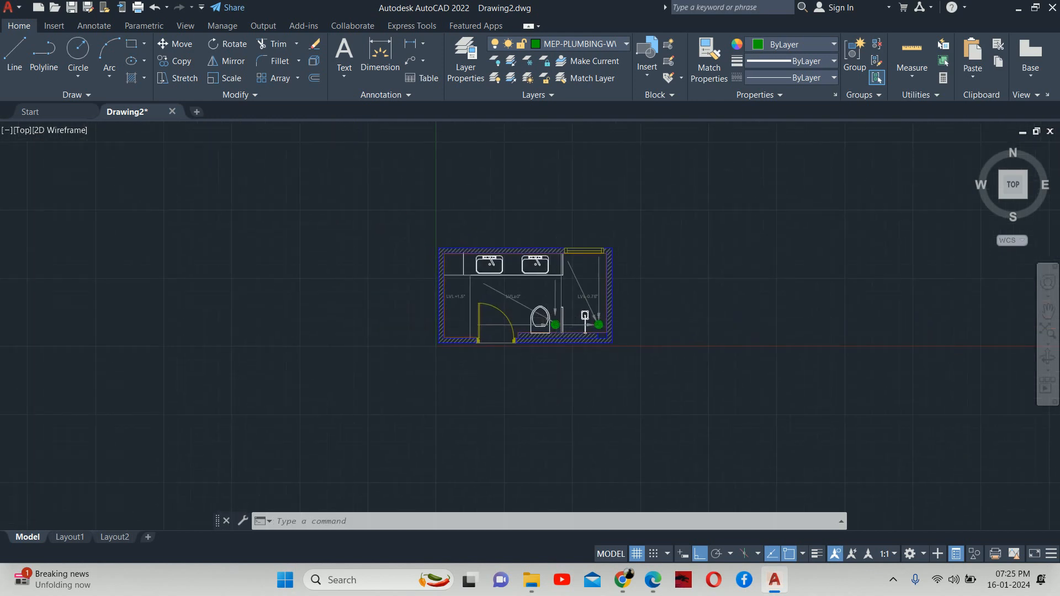
scroll(555, 326, up, 4)
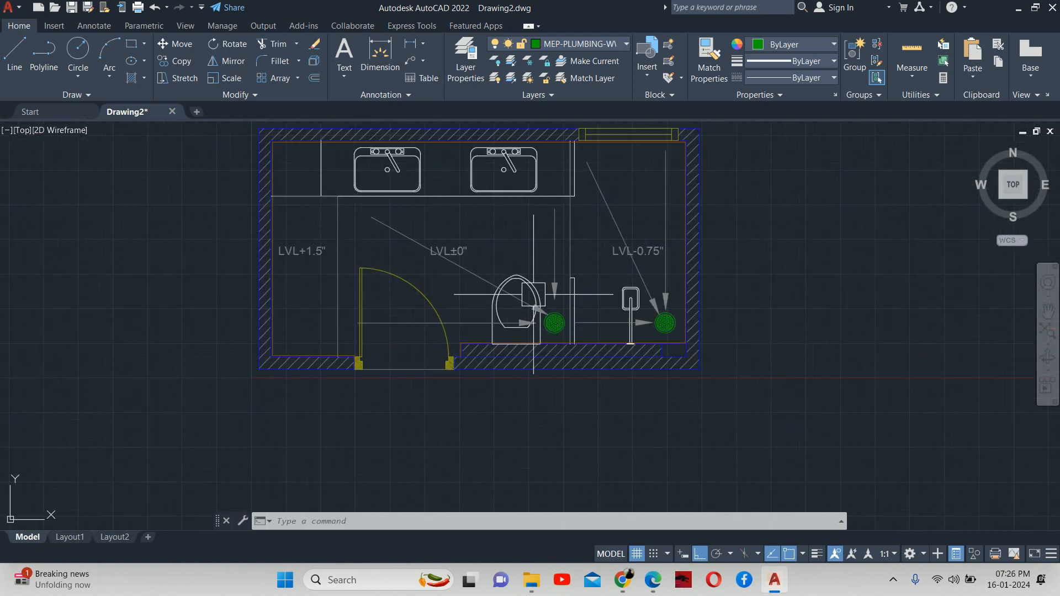
middle_drag(505, 287, 562, 270)
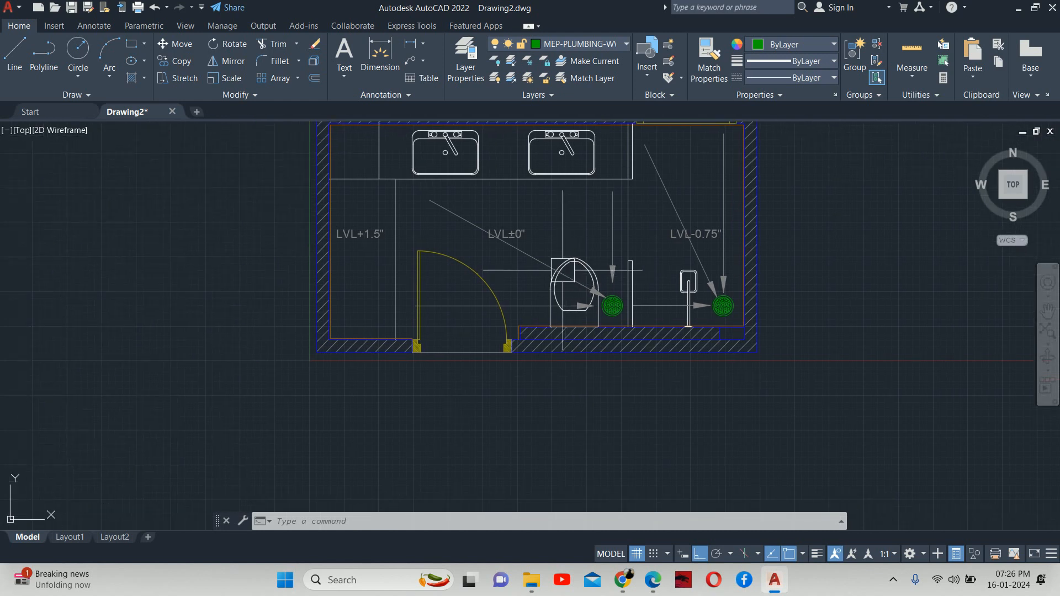
text(la)
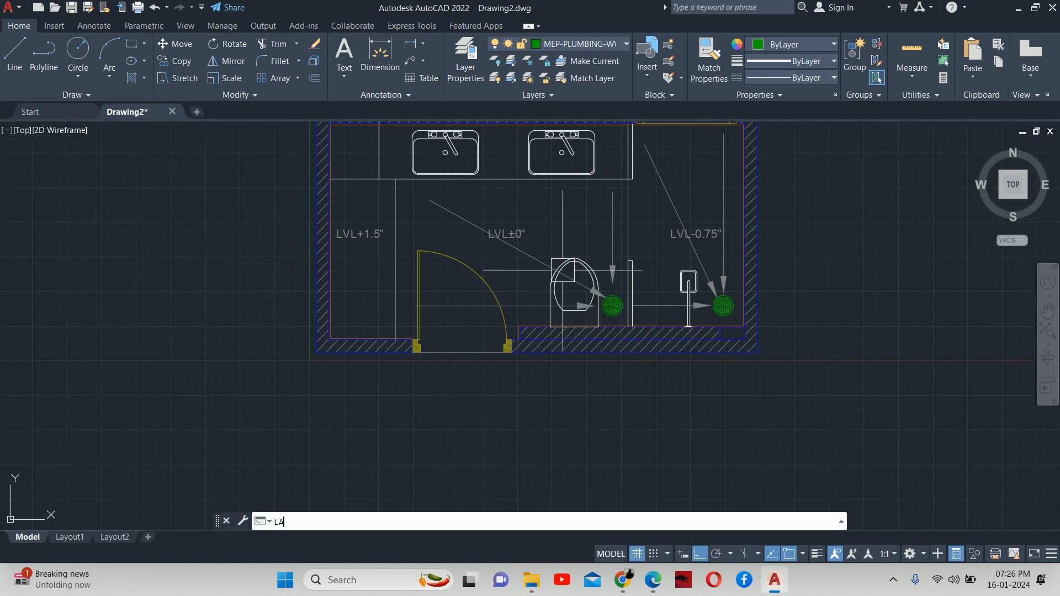
key(Return)
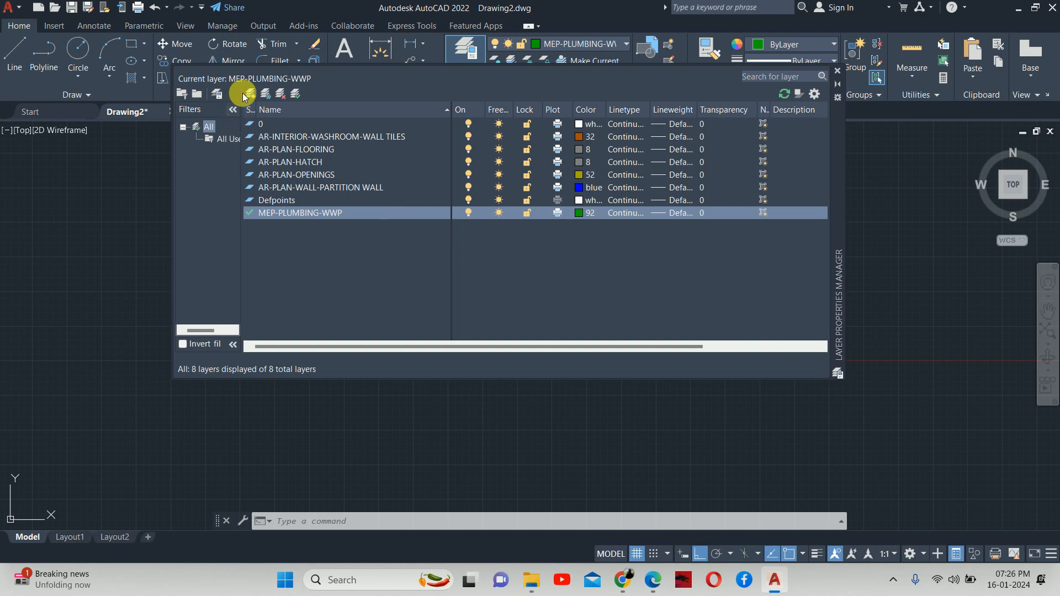
click(248, 94)
text(MEP-)
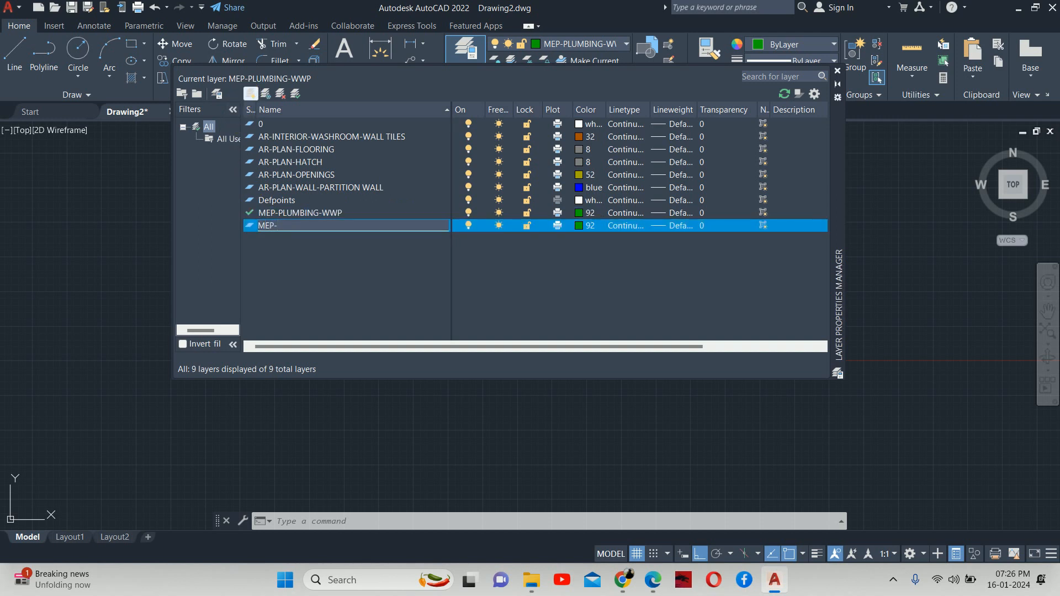
text(PLUMBING-SWP)
- Set the MEP-PLUMBING-SWP layer's color to red, make it current and close the layer manager
click(582, 223)
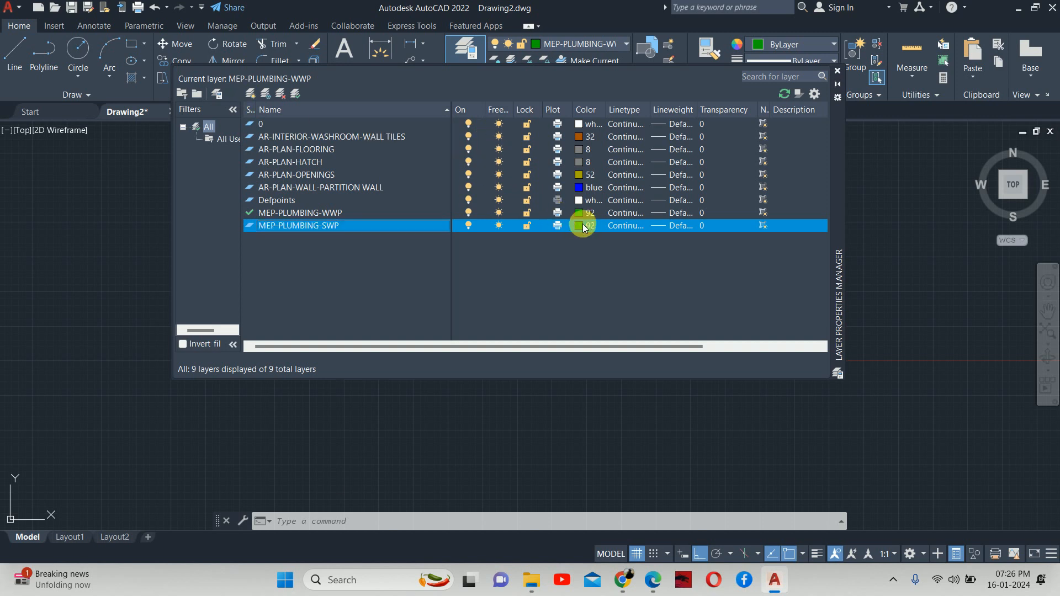
click(572, 338)
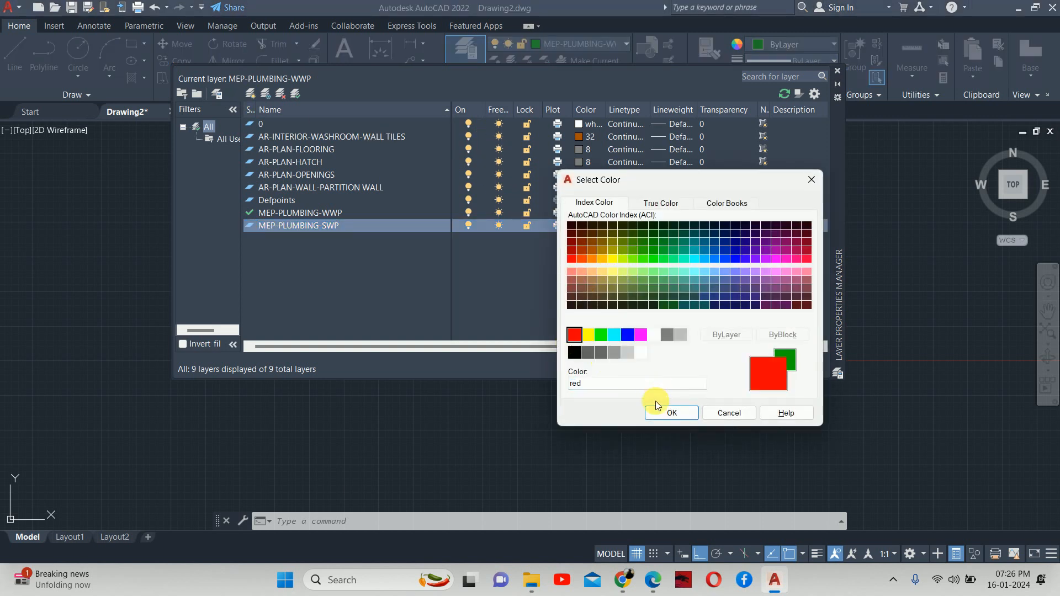
click(663, 414)
double_click(277, 223)
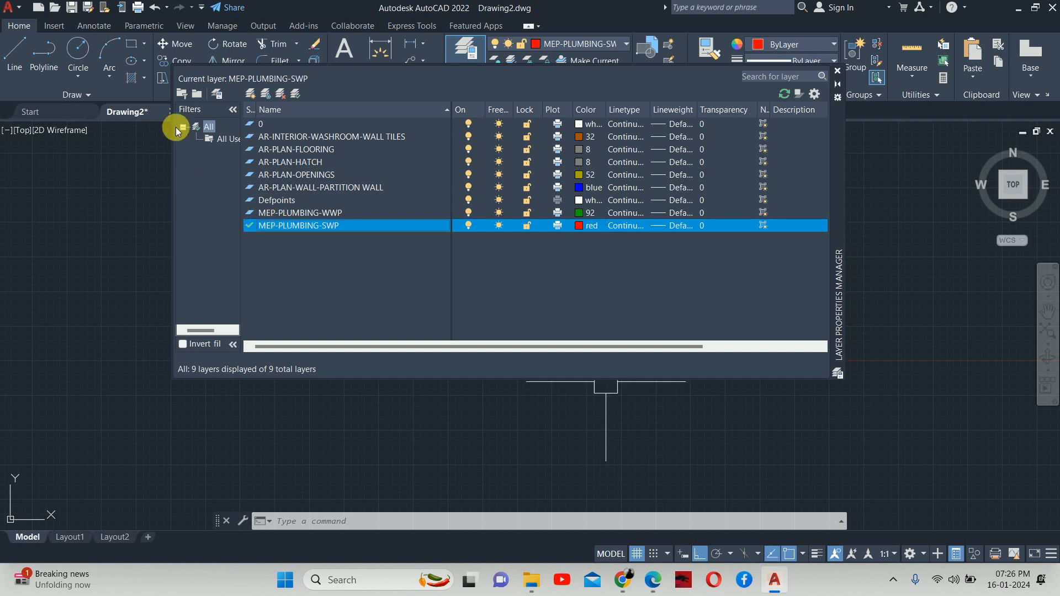
click(838, 72)
scroll(440, 266, down, 2)
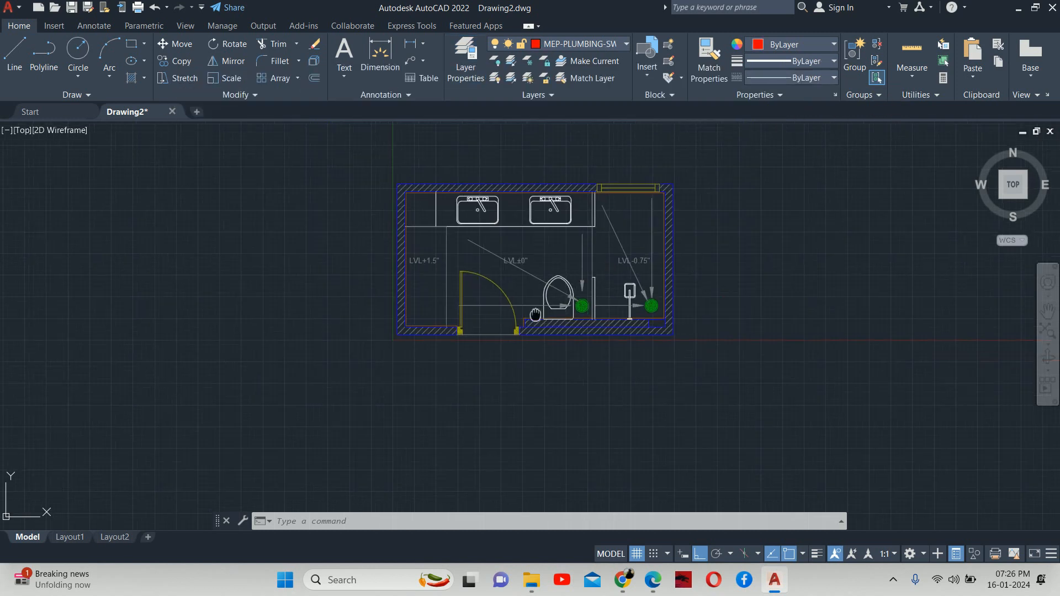
- Draw a 6 by 6 inch rectangle in the empty space outside the washroom plan
text(rec)
key(Return)
scroll(700, 325, up, 2)
click(697, 315)
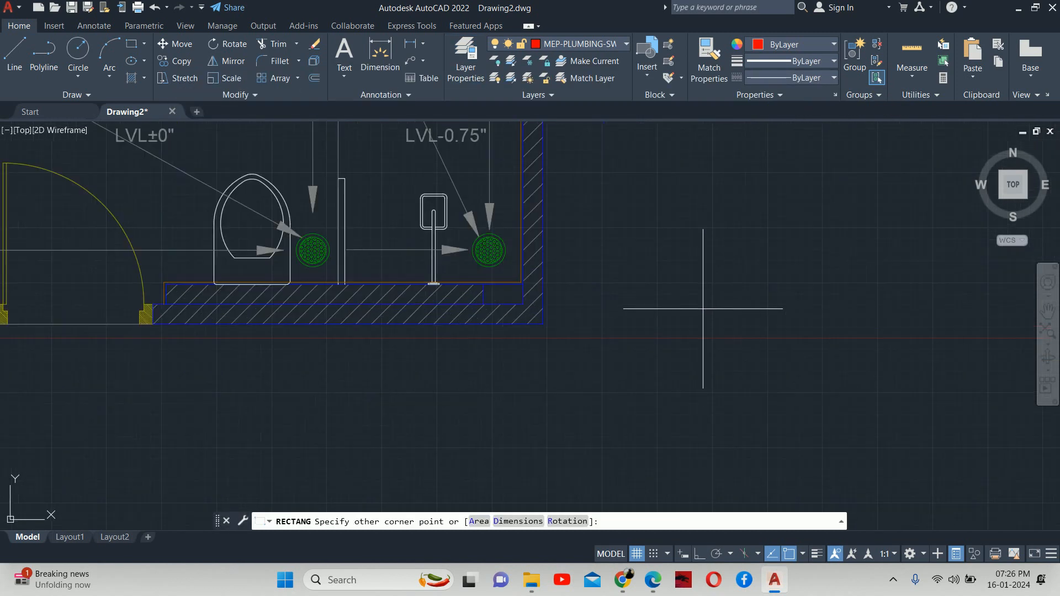
text(d)
key(Return)
text(6)
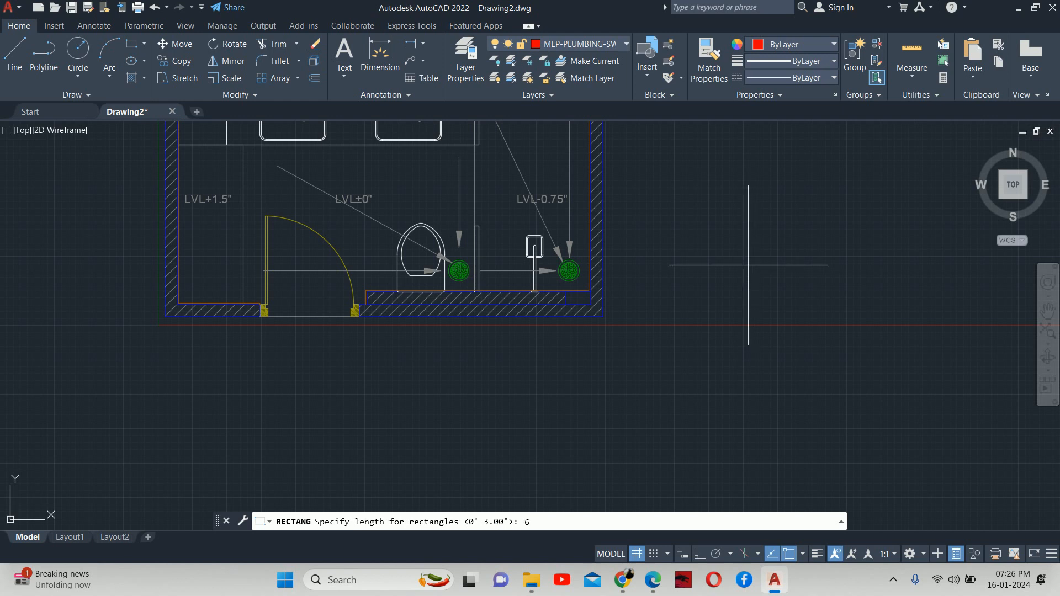
key(Return)
text(6)
key(Return)
click(721, 207)
scroll(710, 284, up, 5)
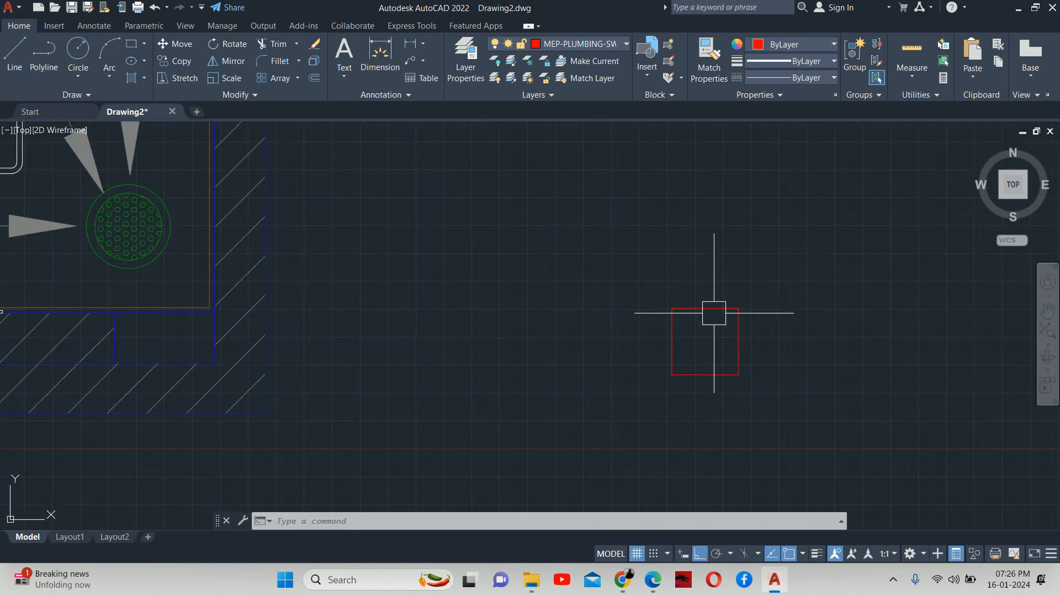
text(c)
key(Return)
click(704, 331)
key(Escape)
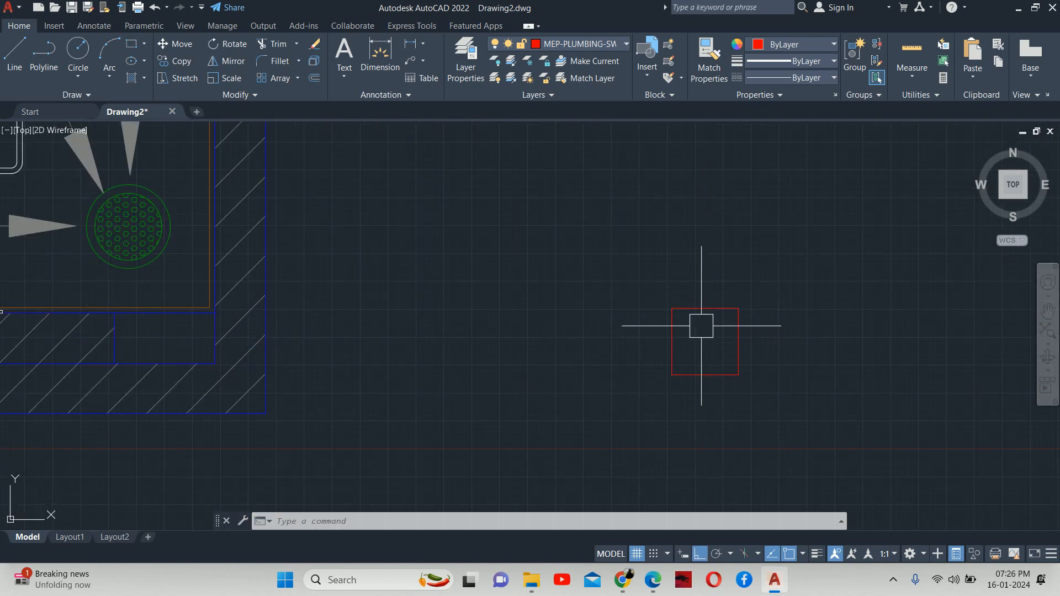
- Draw a circle with a 6-inch diameter centered inside the red square
text(c)
key(Return)
click(703, 341)
text(d)
key(Return)
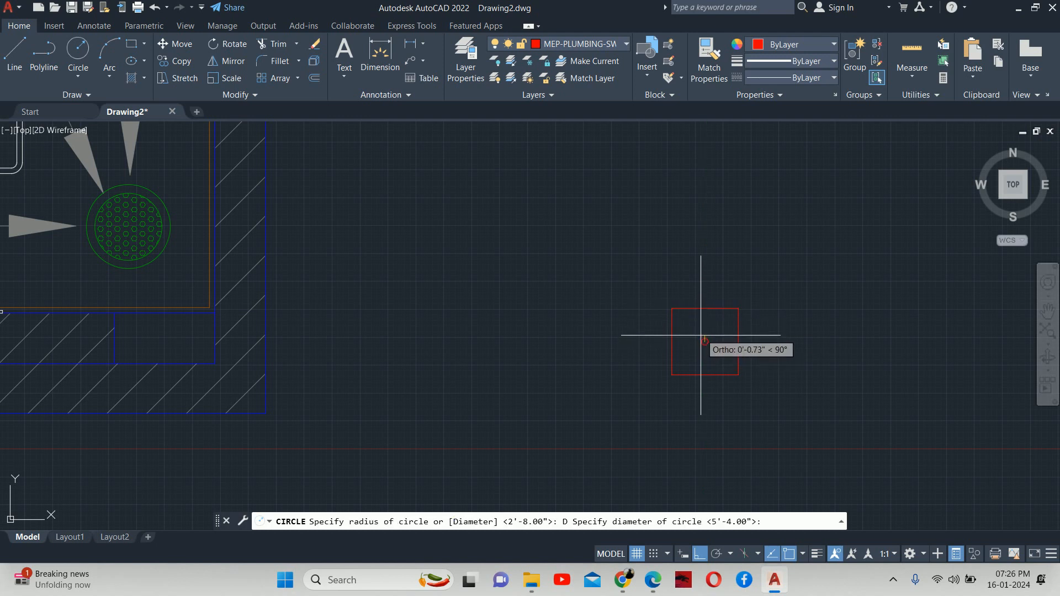
text(6)
key(Return)
- Fill the circle inside the red square with a solid hatch
text(h)
key(Return)
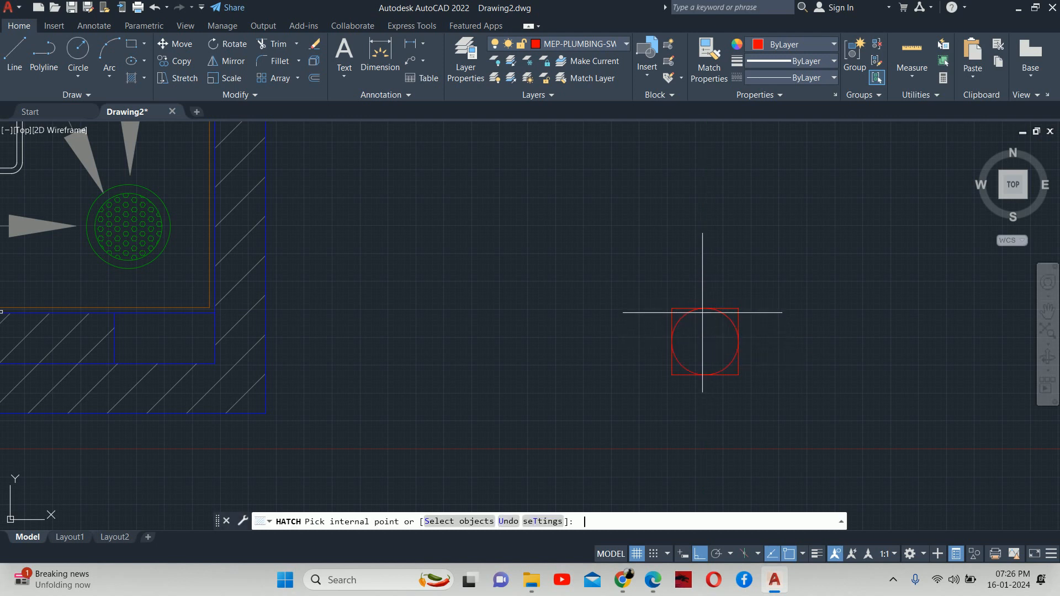
click(700, 329)
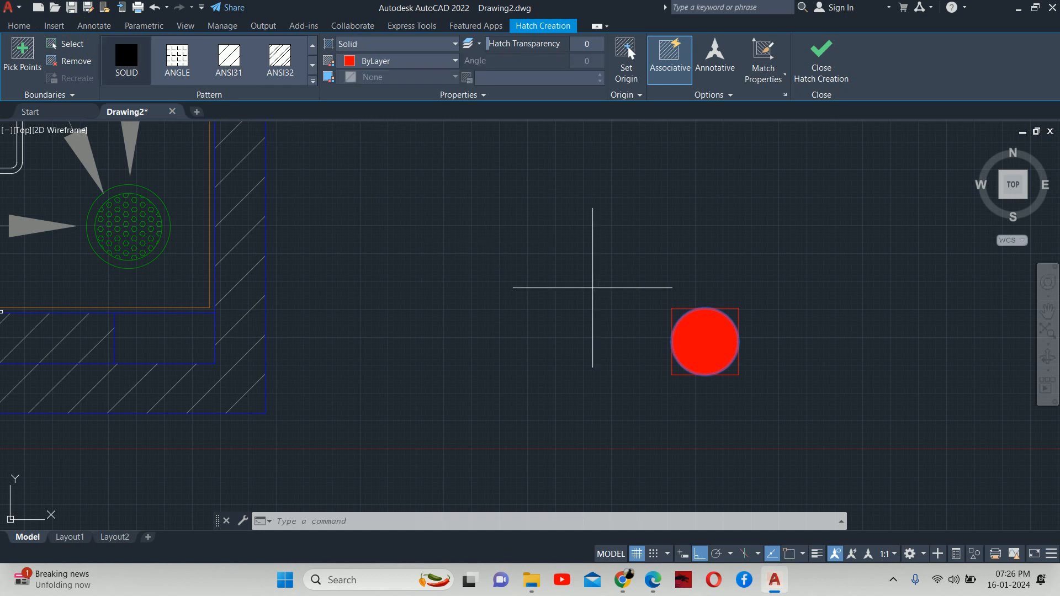
key(Return)
- Start a block definition named P TRAP and select the red square, circle and solid fill as its objects
middle_drag(730, 357, 693, 286)
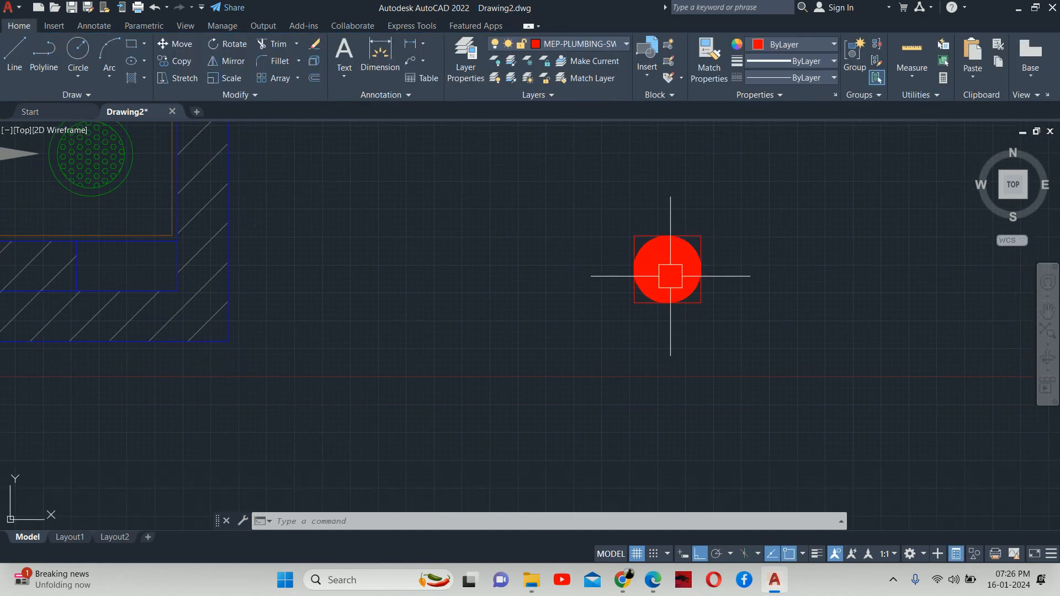
key(Return)
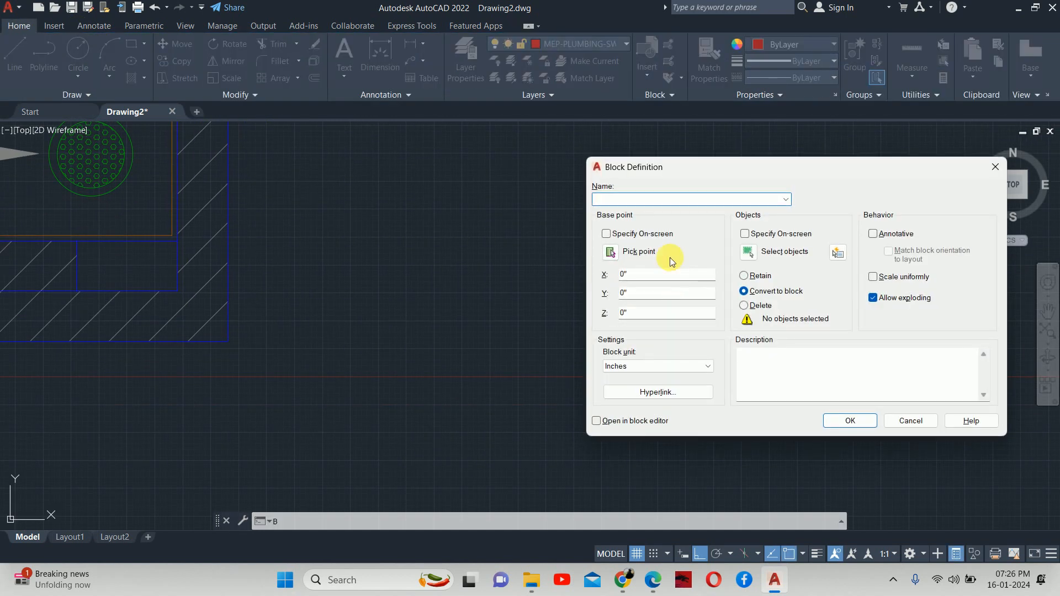
text(P TRAP)
click(760, 254)
click(827, 221)
click(552, 363)
key(Return)
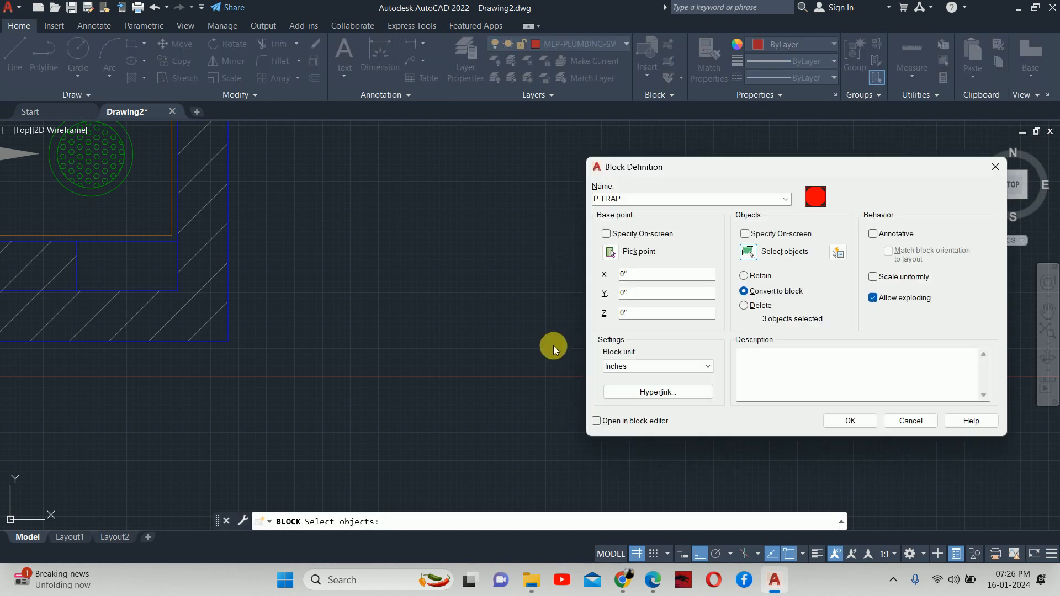
- Set the block's base point at the circle's center and create the block
click(609, 253)
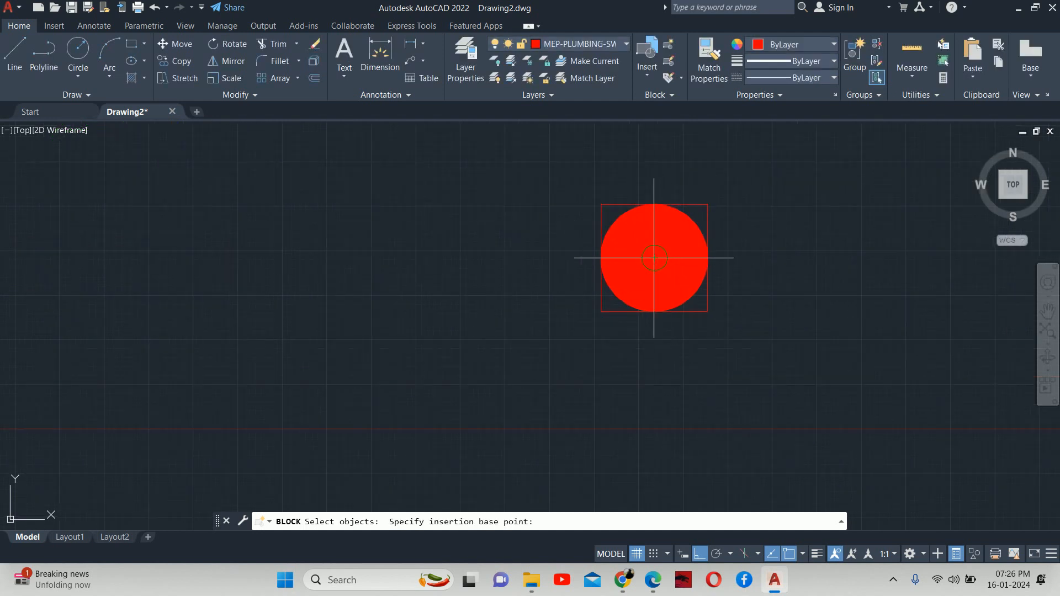
click(654, 255)
click(857, 420)
- Move the P TRAP block by its center onto the midpoint of the toilet bowl's rear edge
scroll(588, 312, down, 3)
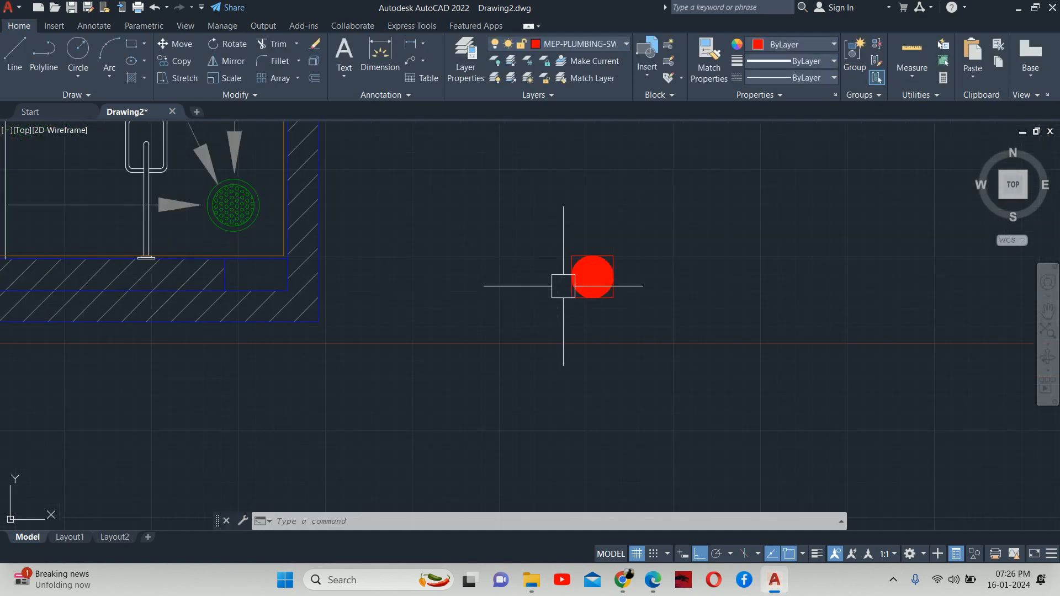
text(m)
key(Return)
click(592, 278)
key(Return)
scroll(592, 266, up, 2)
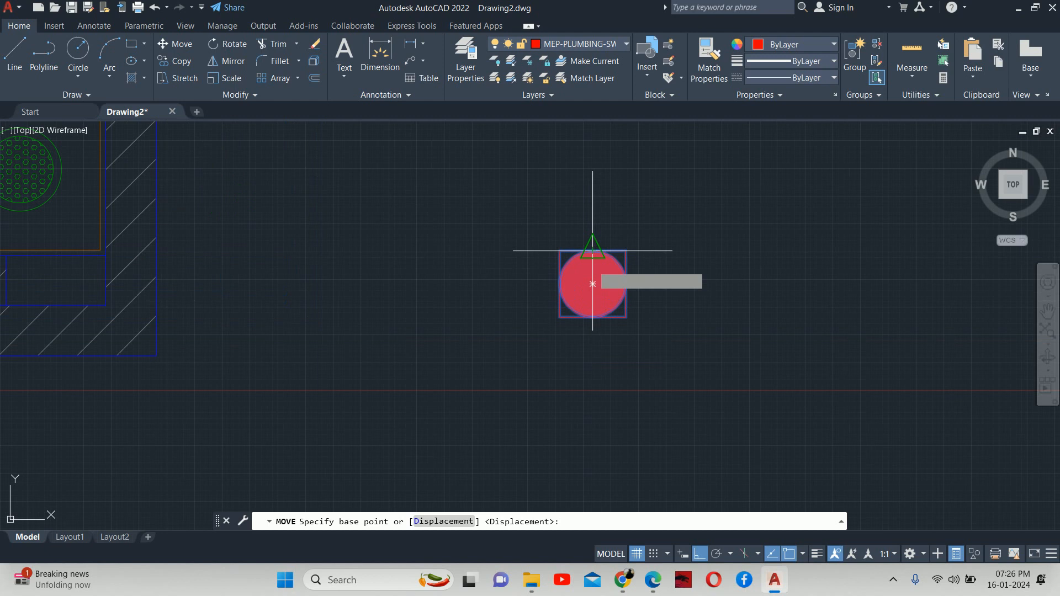
click(591, 283)
scroll(366, 320, down, 2)
middle_drag(367, 321, 940, 379)
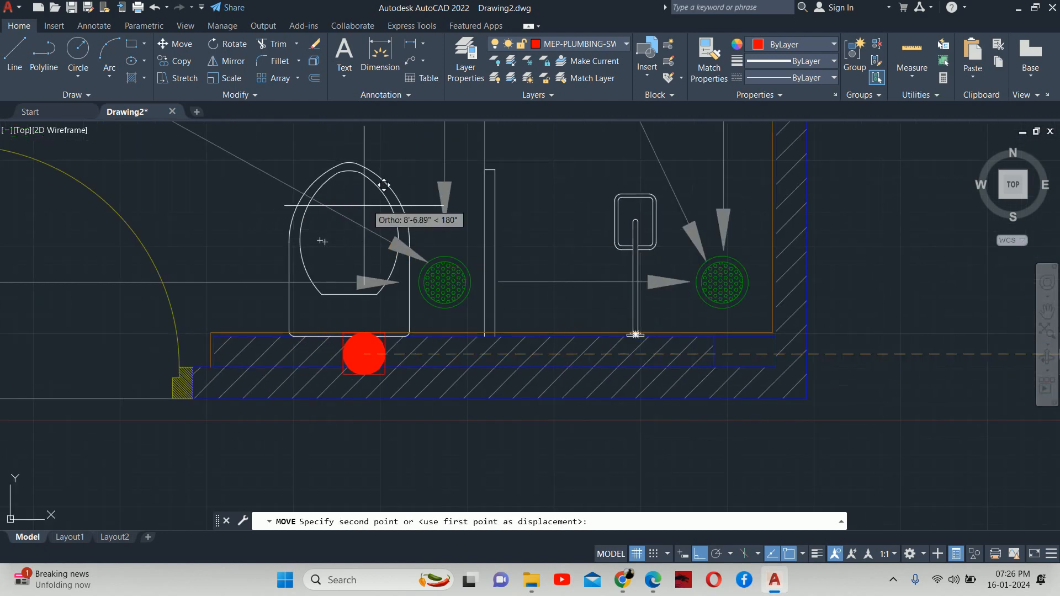
click(349, 296)
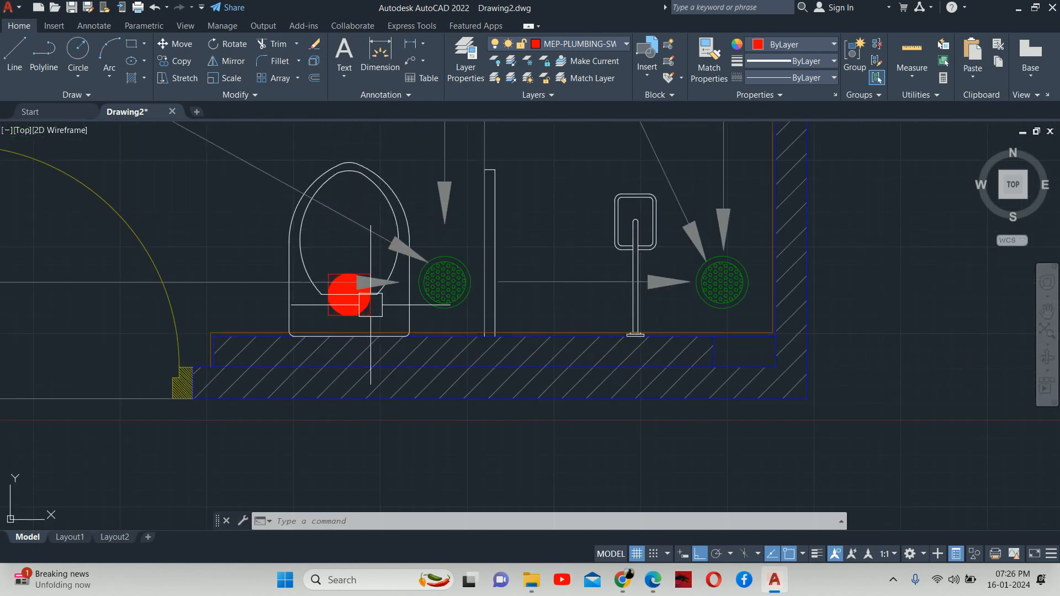
key(Return)
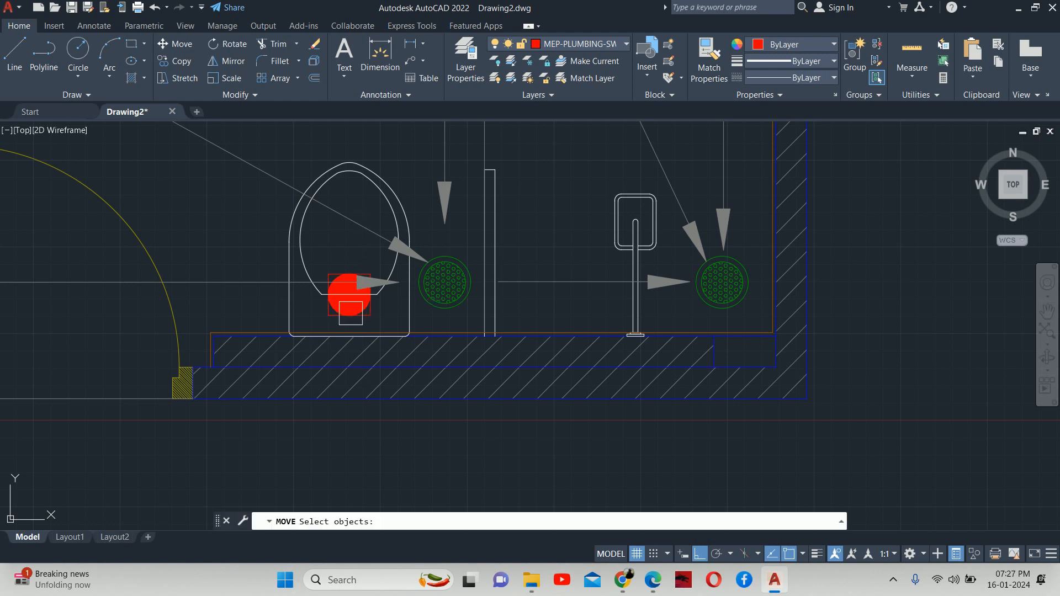
key(Escape)
- Switch to Pinterest in Chrome and replace the bottle trap search with "WALL MUNTED WC"
scroll(351, 313, down, 6)
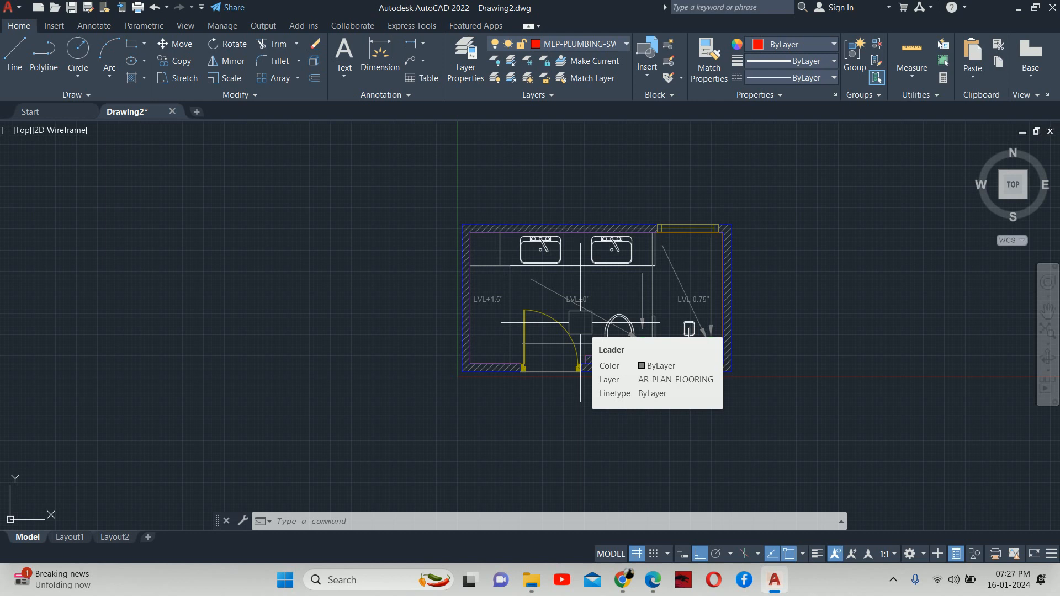
scroll(581, 322, up, 4)
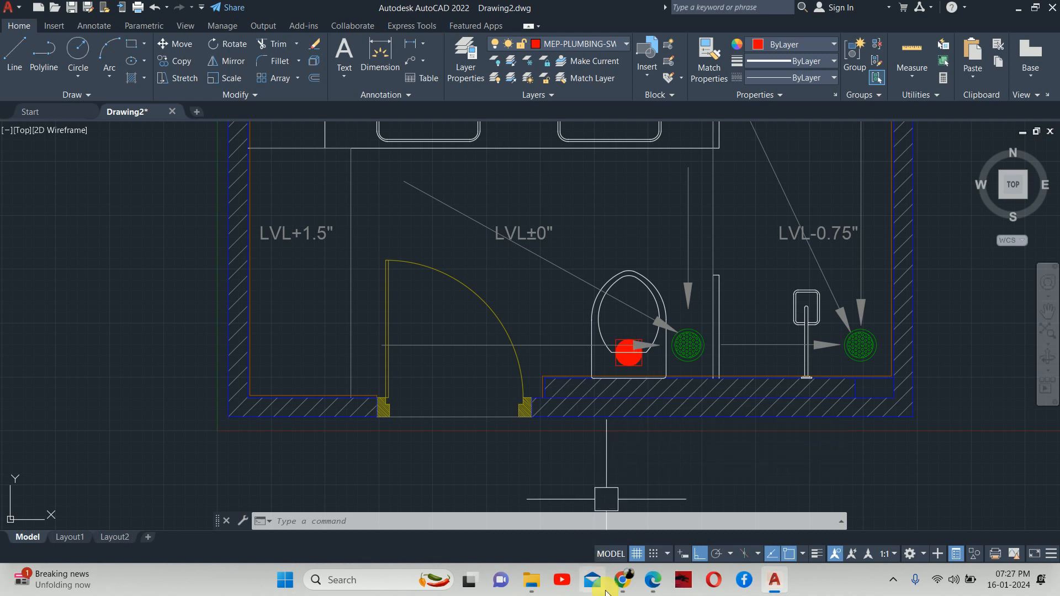
click(623, 580)
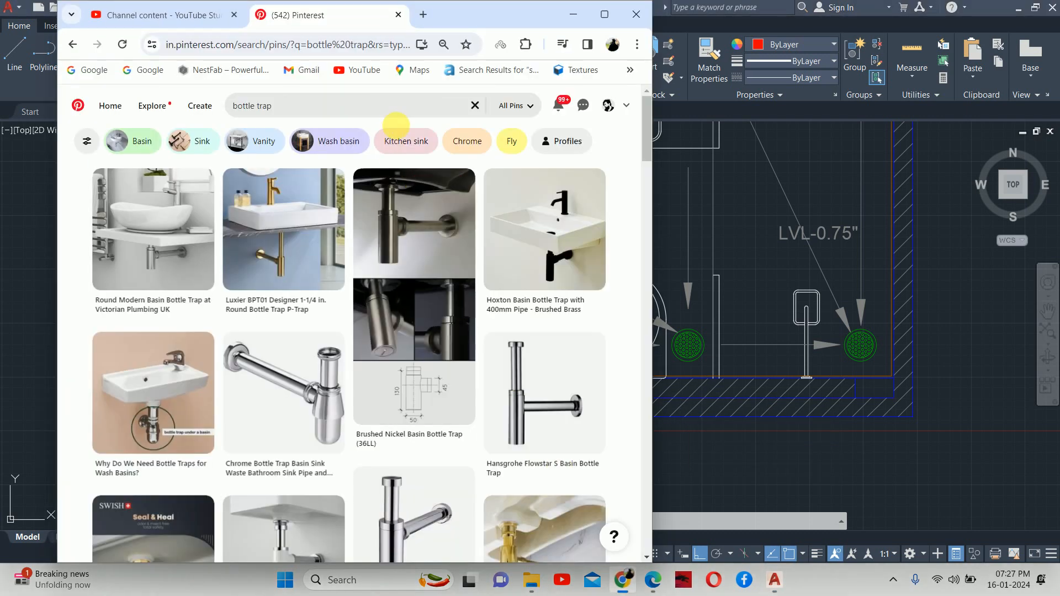
click(475, 106)
click(402, 115)
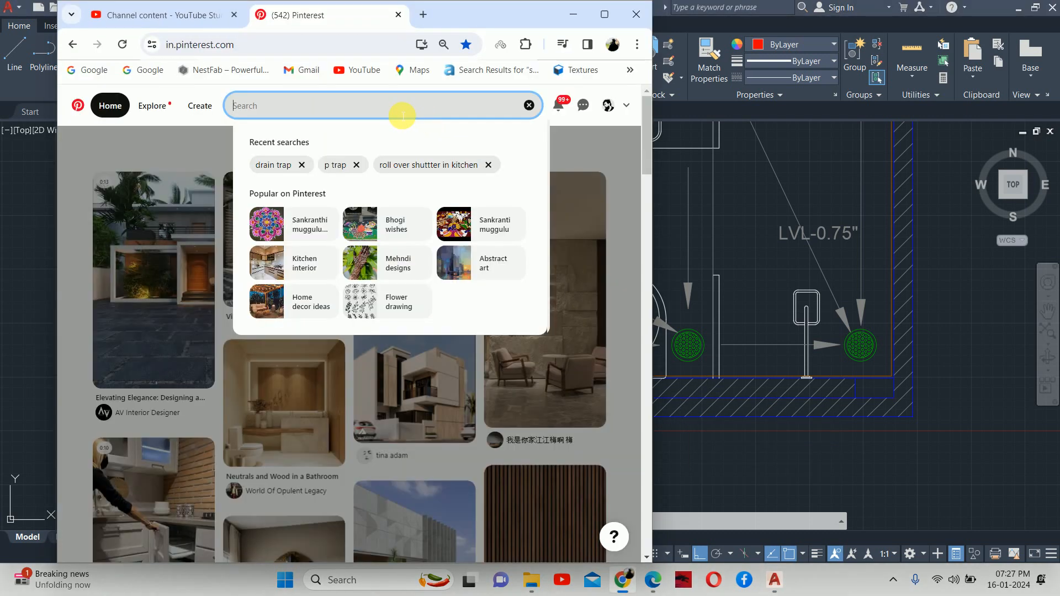
text(WALL MU)
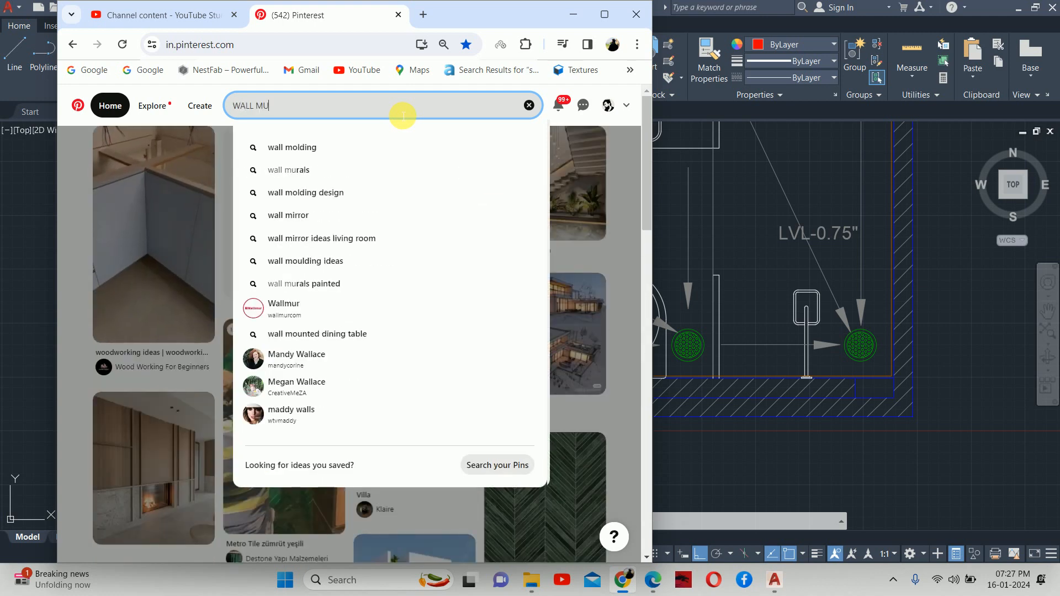
text(NTED WC)
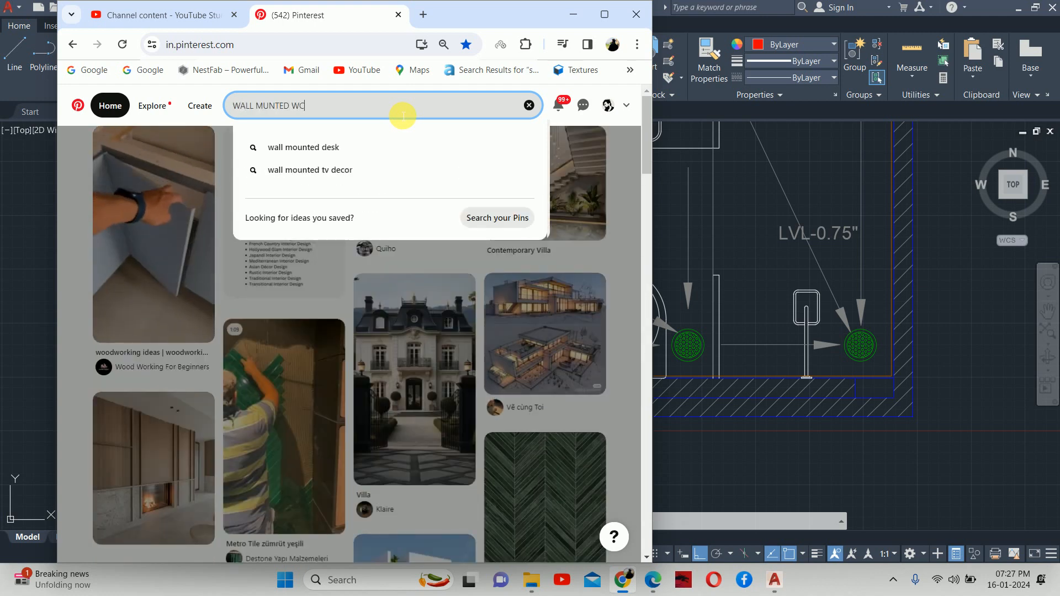
key(Return)
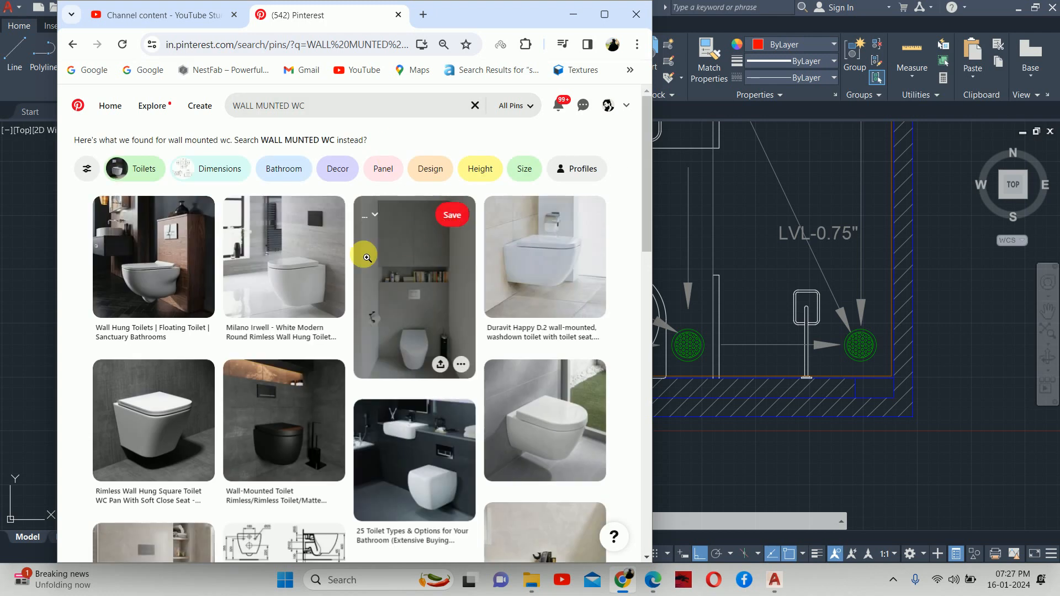
- Examine the Milano Irwell wall hung toilet pin and its related images, and return to the AutoCAD drawing
click(284, 269)
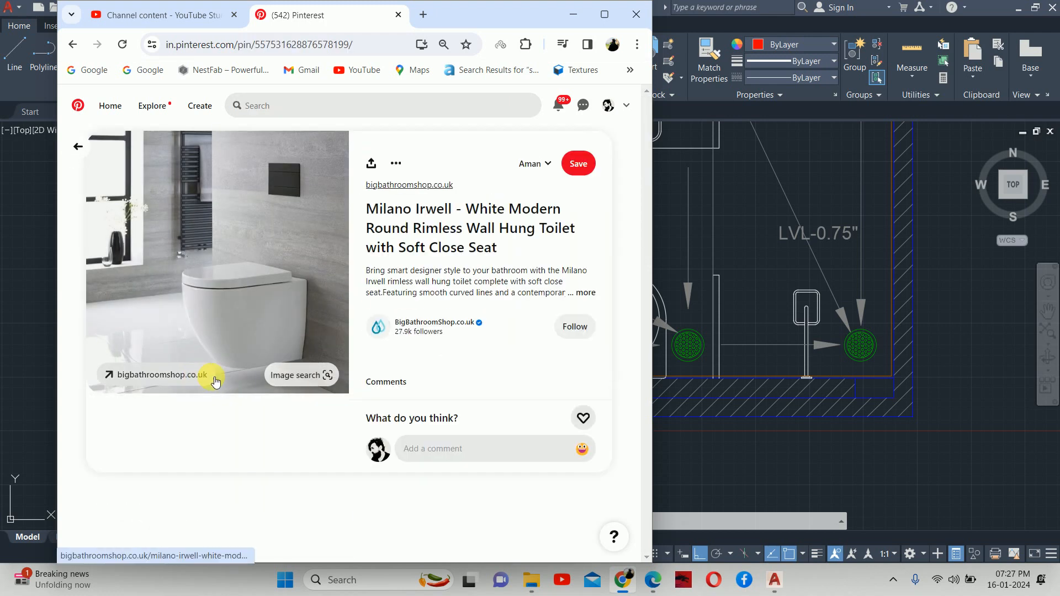
scroll(254, 332, down, 5)
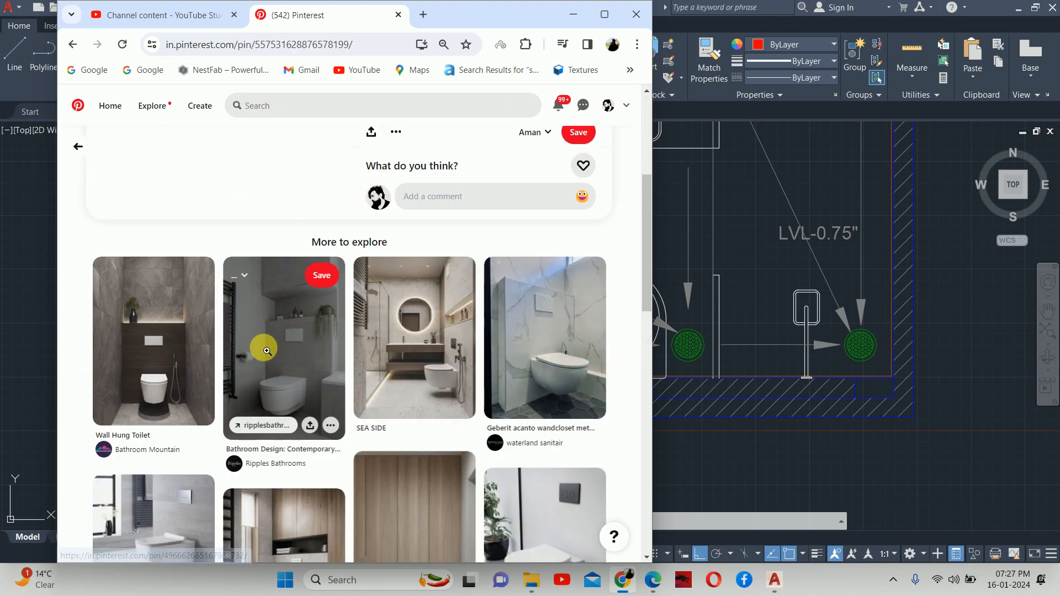
click(574, 15)
- Turn off layer 0 and close the layer manager
key(Escape)
key(Escape)
scroll(586, 296, down, 4)
middle_drag(587, 297, 587, 324)
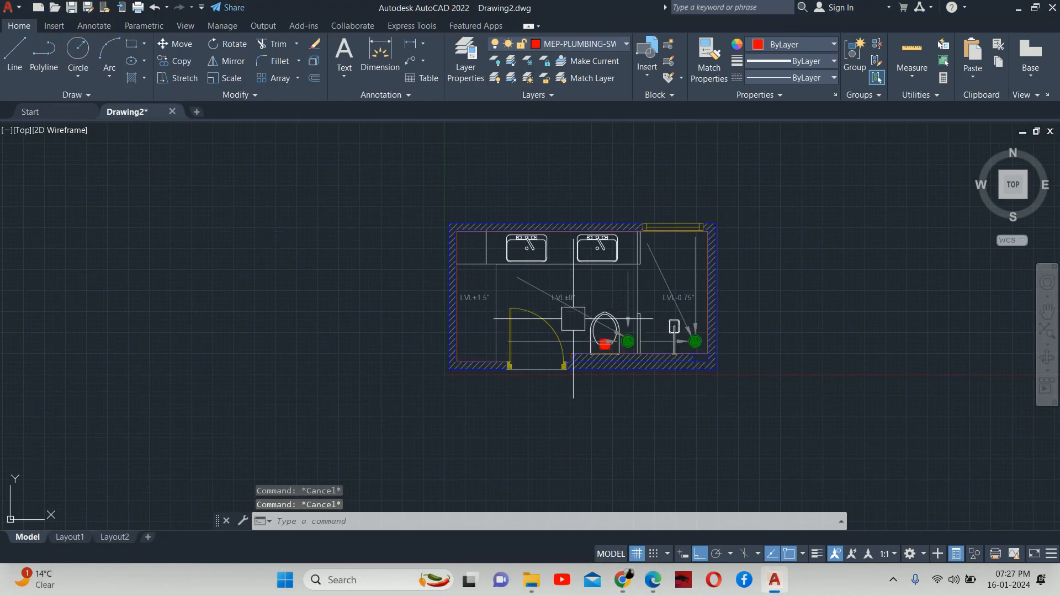
scroll(573, 311, up, 8)
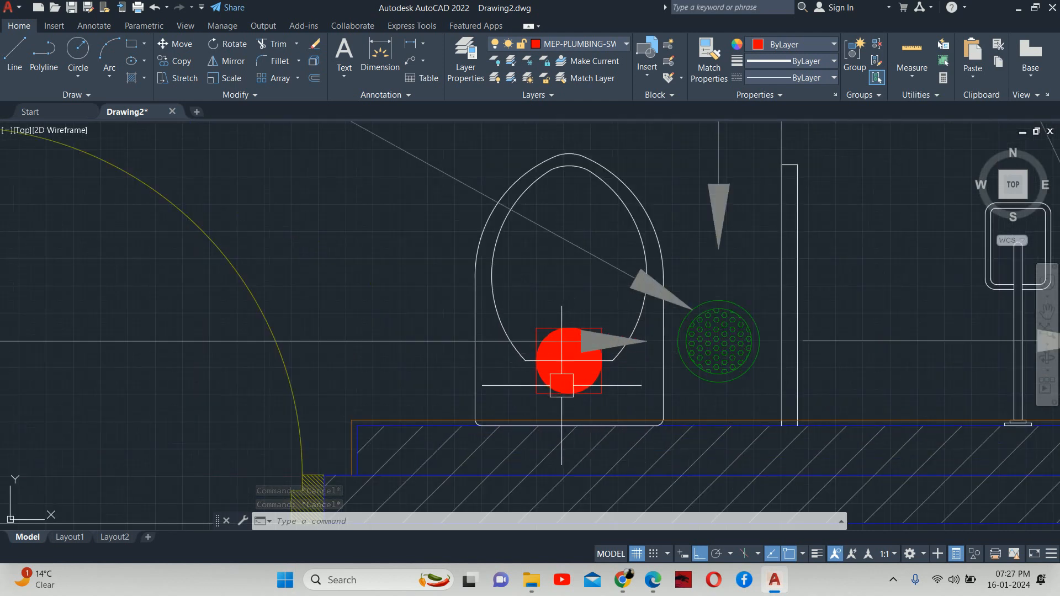
scroll(561, 385, down, 5)
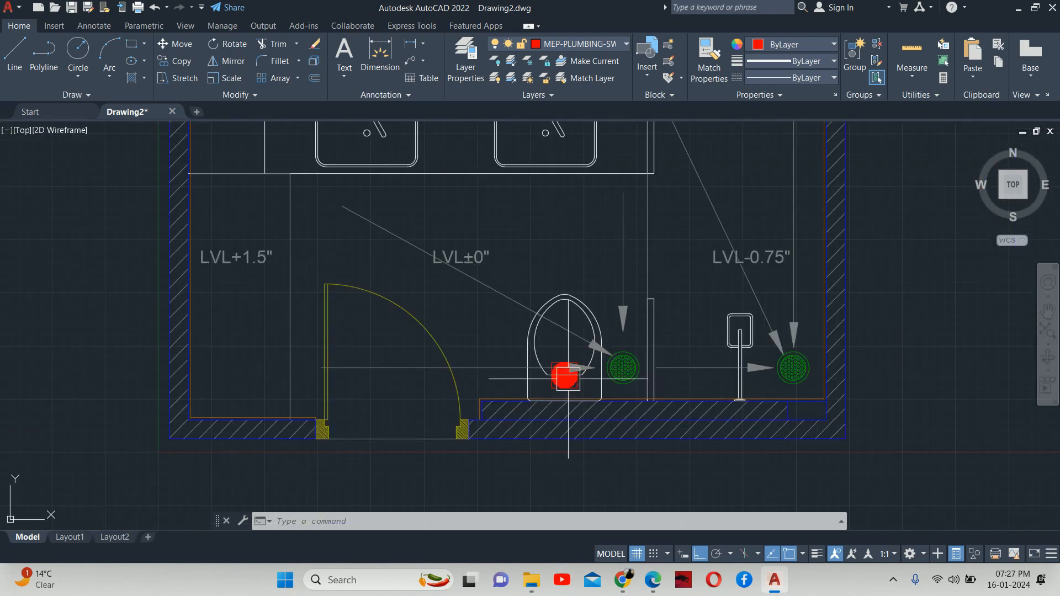
text(la)
key(Return)
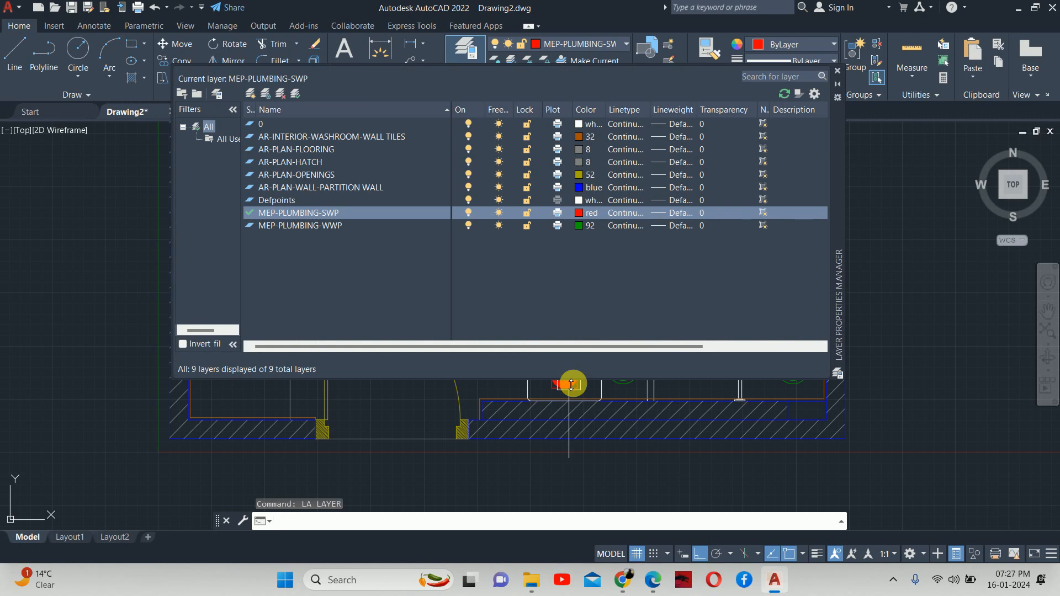
click(468, 123)
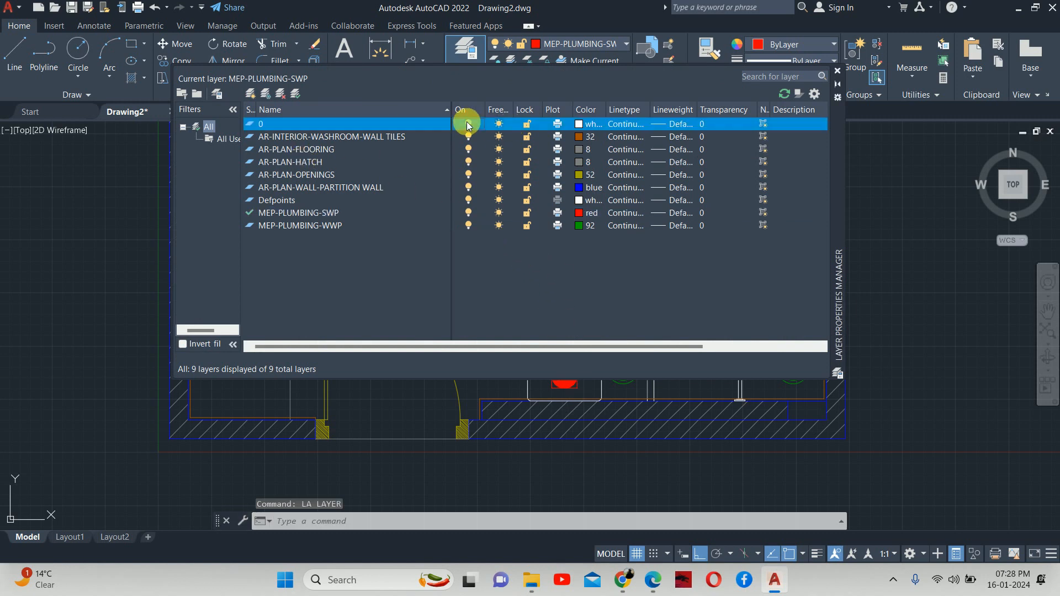
click(839, 74)
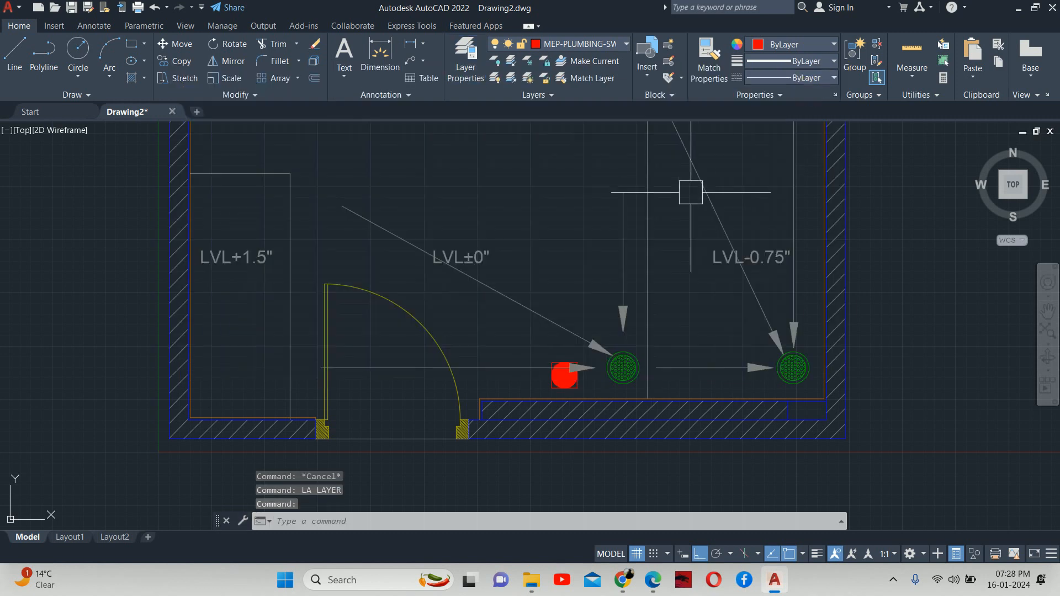
- Reopen the layer manager and create a new layer named AR-INTERIOR-WASHROOM FLOOR TILES
scroll(658, 296, down, 2)
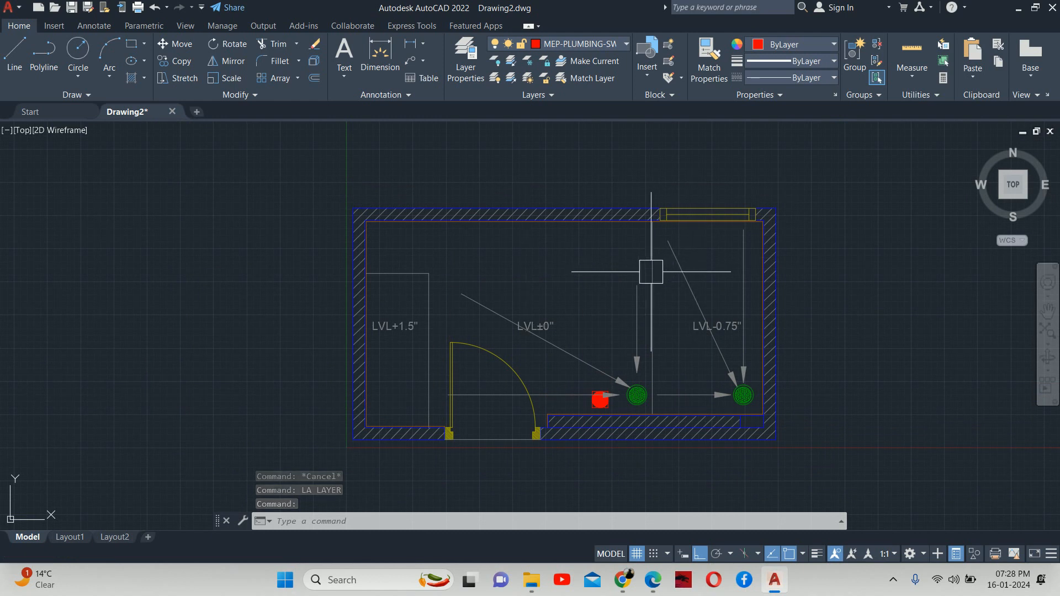
key(Return)
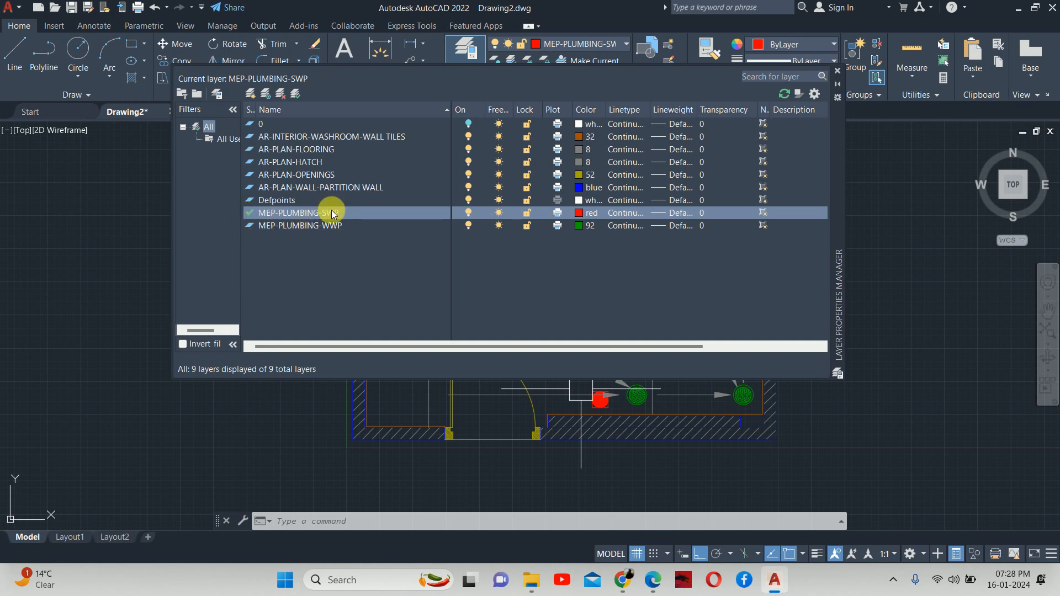
click(251, 93)
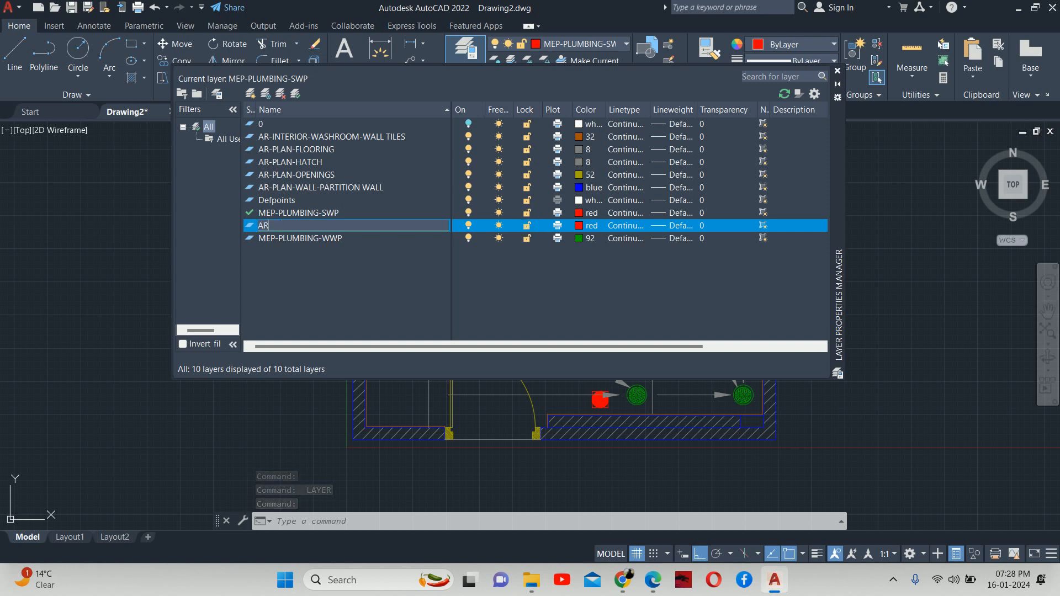
text(AR-INTERIOR-WASHROOM FLOOR TILES)
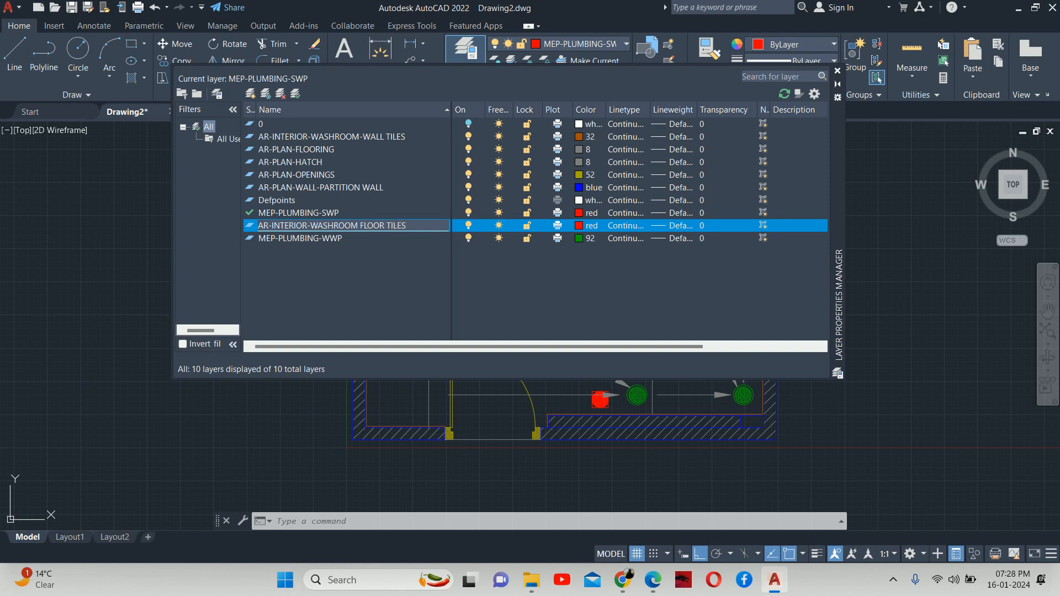
- Set the AR-INTERIOR-WASHROOM FLOOR TILES layer's color to 9, make it the current layer and close the layer manager
click(579, 225)
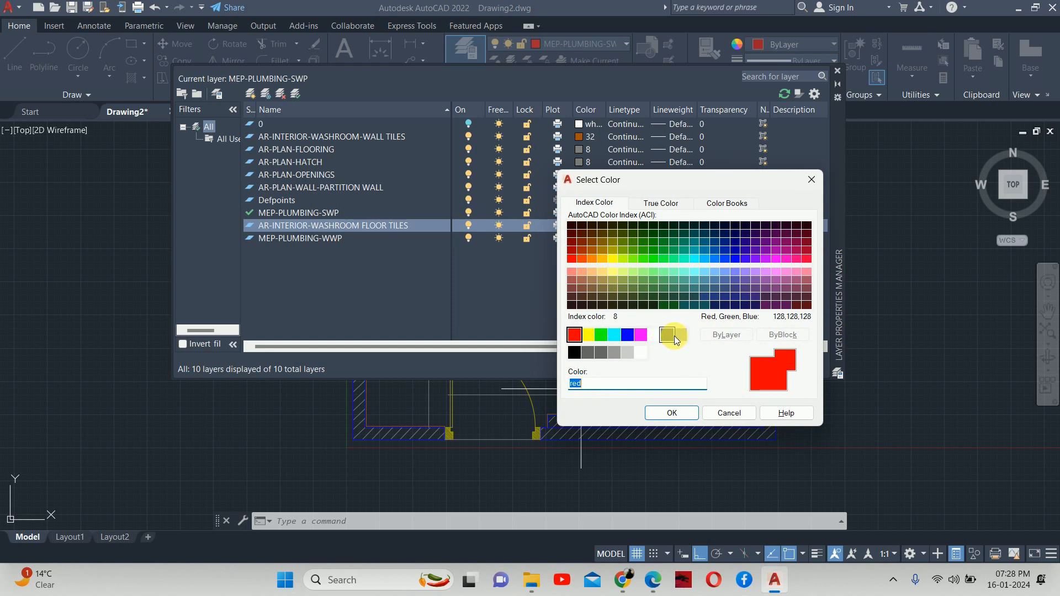
click(681, 335)
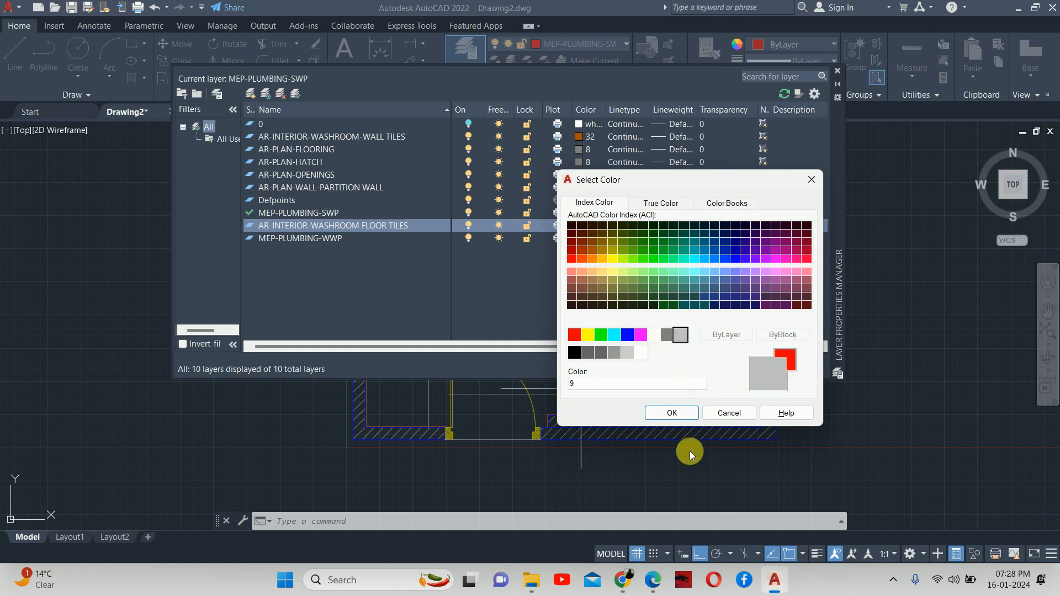
click(676, 418)
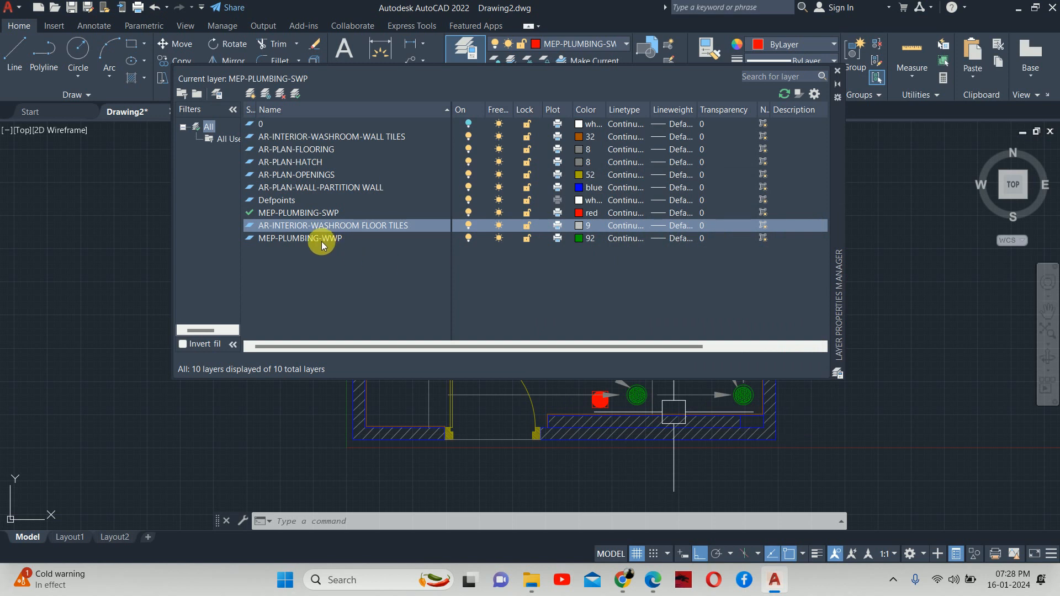
double_click(290, 226)
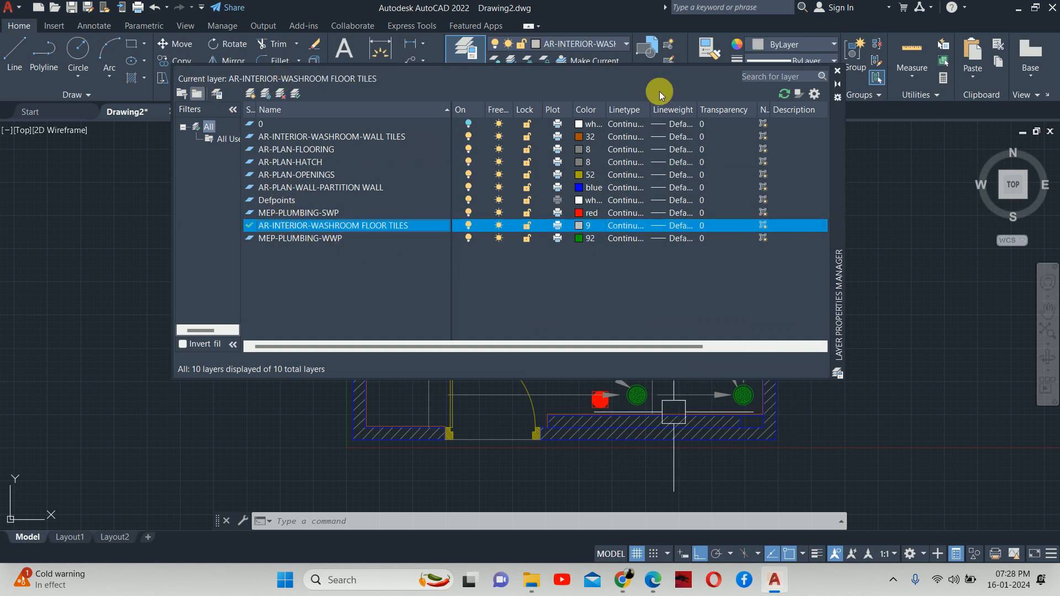
click(837, 71)
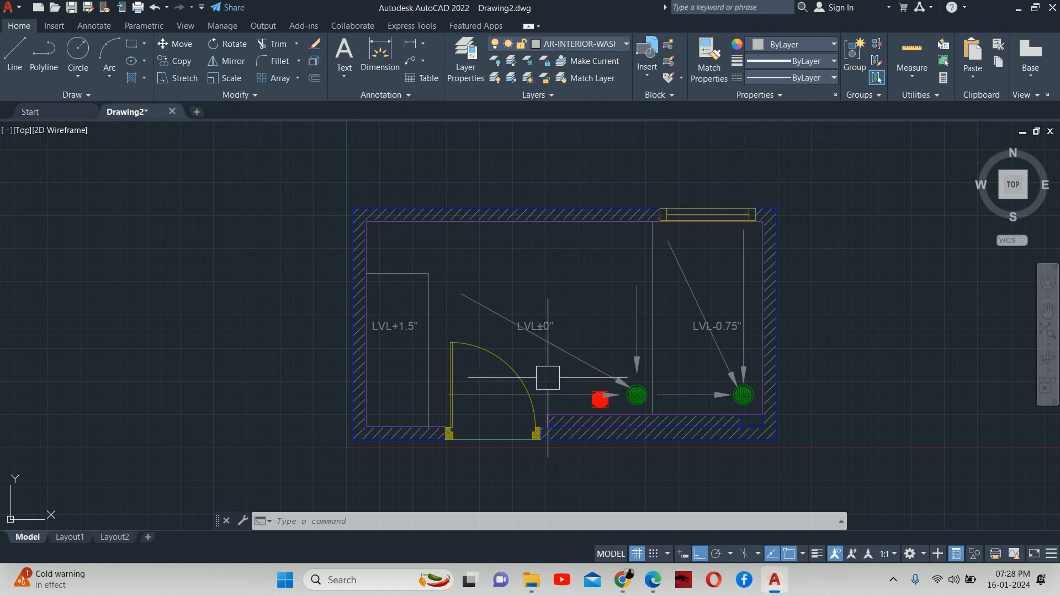
- Use LAYOFF to turn off the red P trap symbol's layer and the door's layer, MEP-PLUMBING-SWP and AR-PLAN-OPENINGS
middle_drag(541, 363, 524, 379)
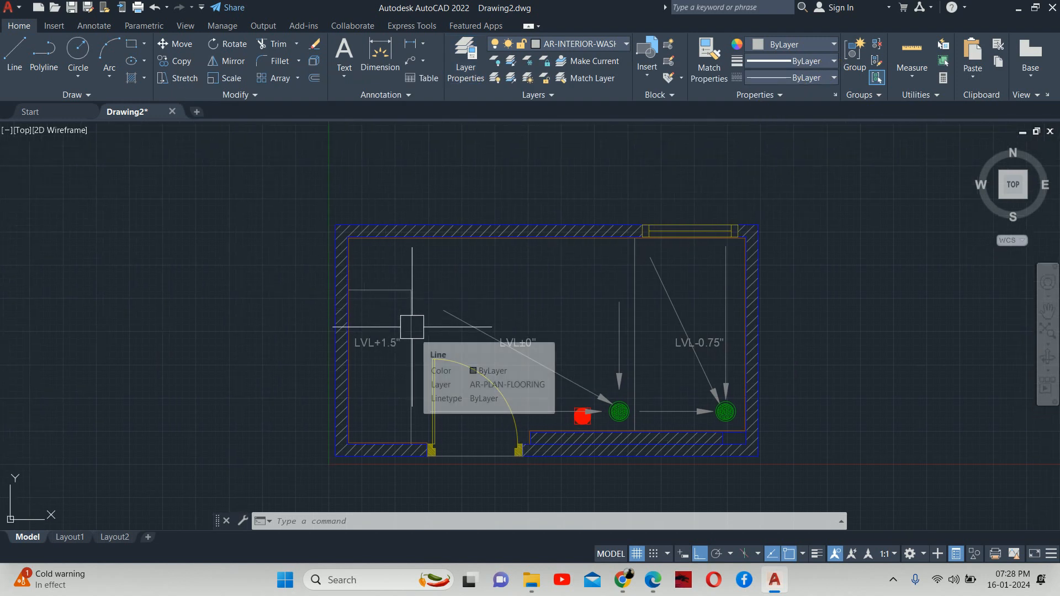
scroll(601, 433, up, 6)
middle_drag(601, 433, 580, 359)
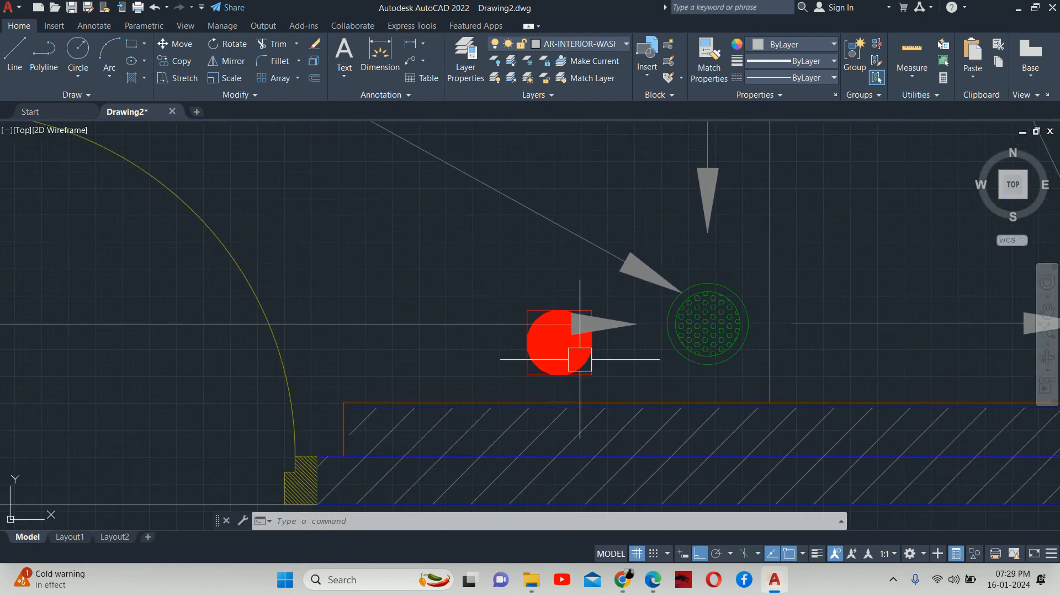
text(AYOFF)
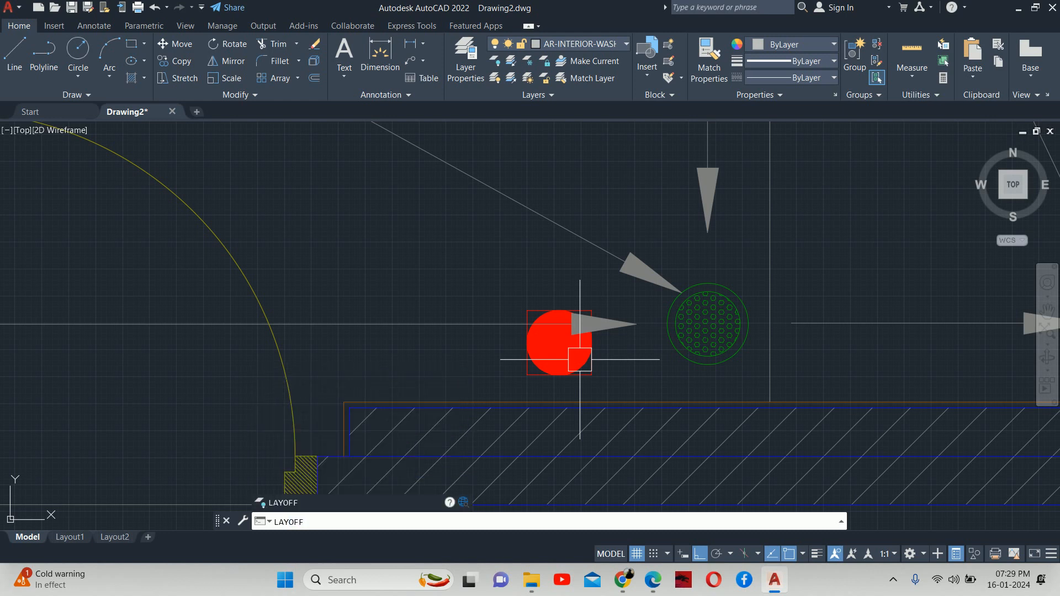
key(Return)
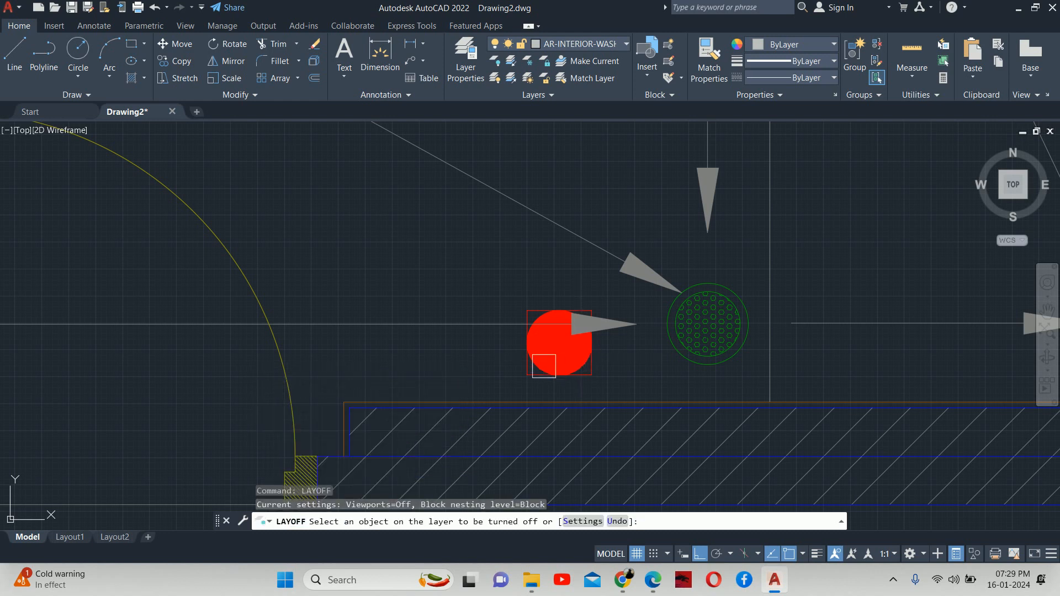
click(544, 366)
scroll(417, 294, down, 3)
click(332, 258)
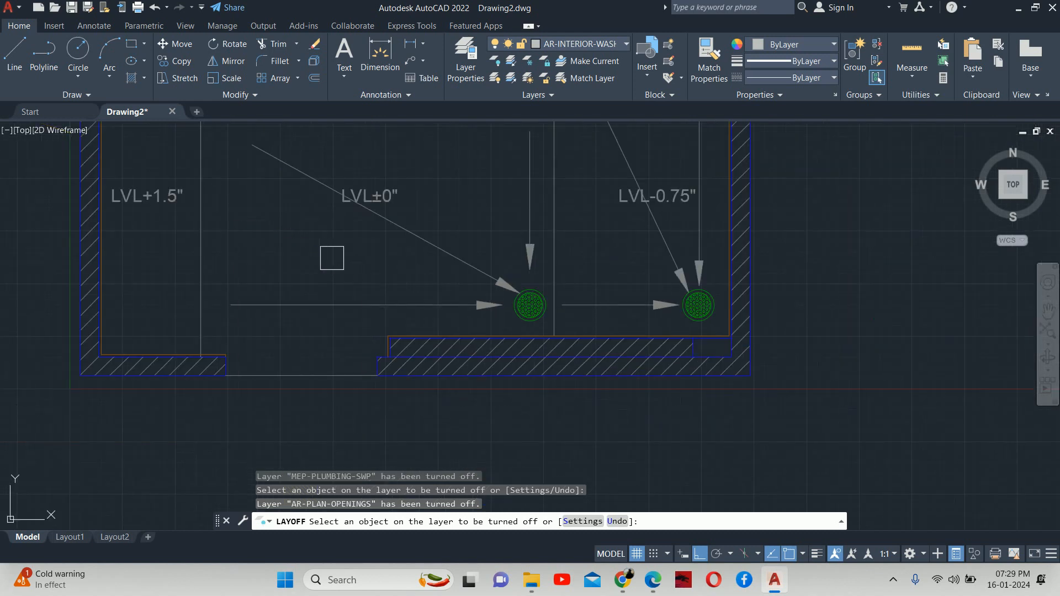
scroll(430, 323, down, 4)
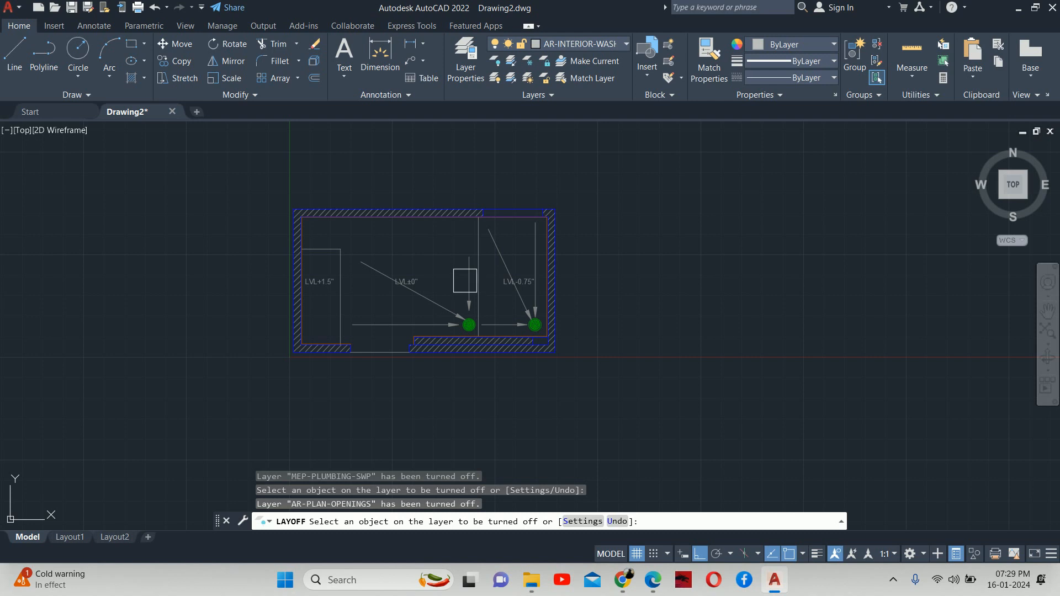
scroll(481, 308, up, 6)
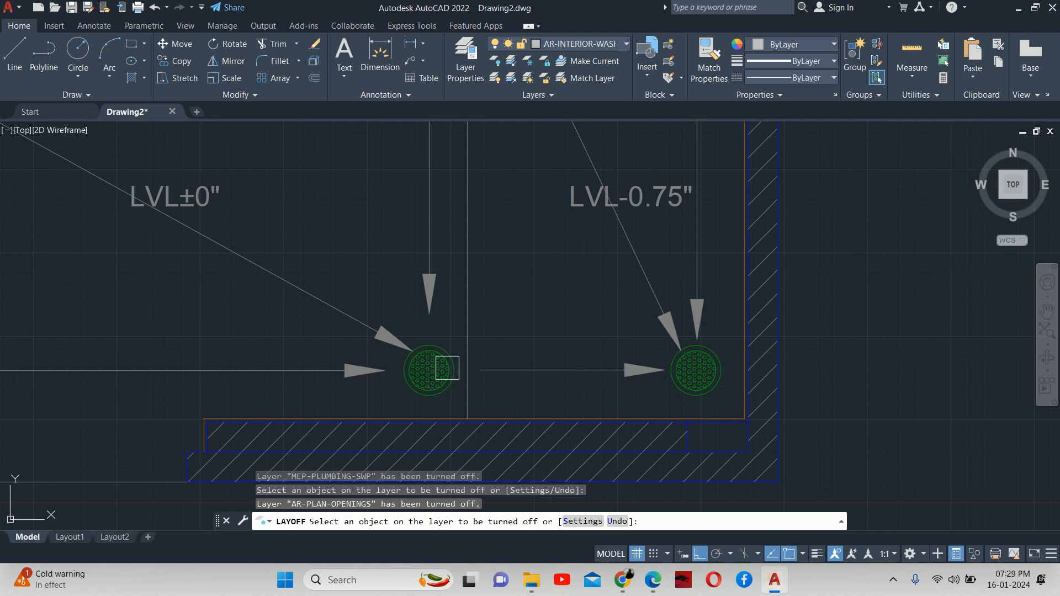
scroll(466, 348, down, 4)
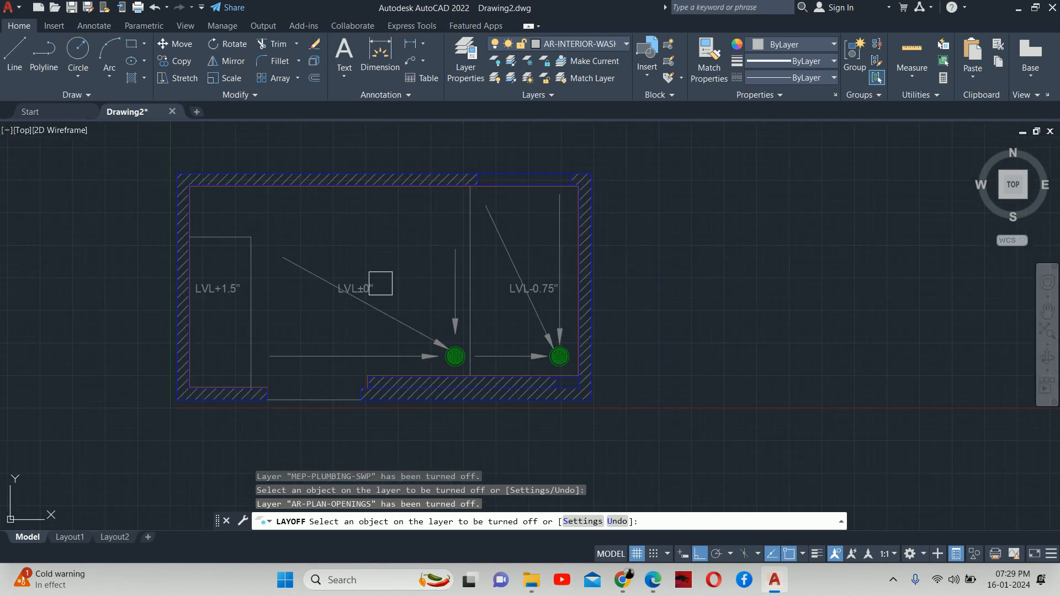
key(Escape)
key(Escape)
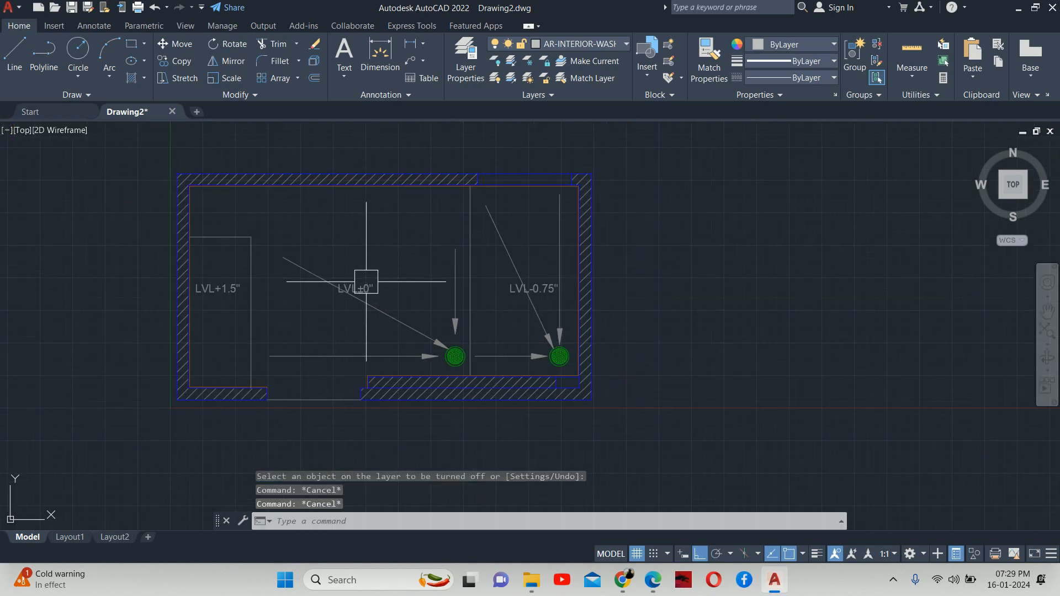
- Start a hatch, open its settings and choose the predefined NET pattern
mouse_move(360, 282)
middle_down()
mouse_move(507, 310)
mouse_move(511, 299)
middle_up()
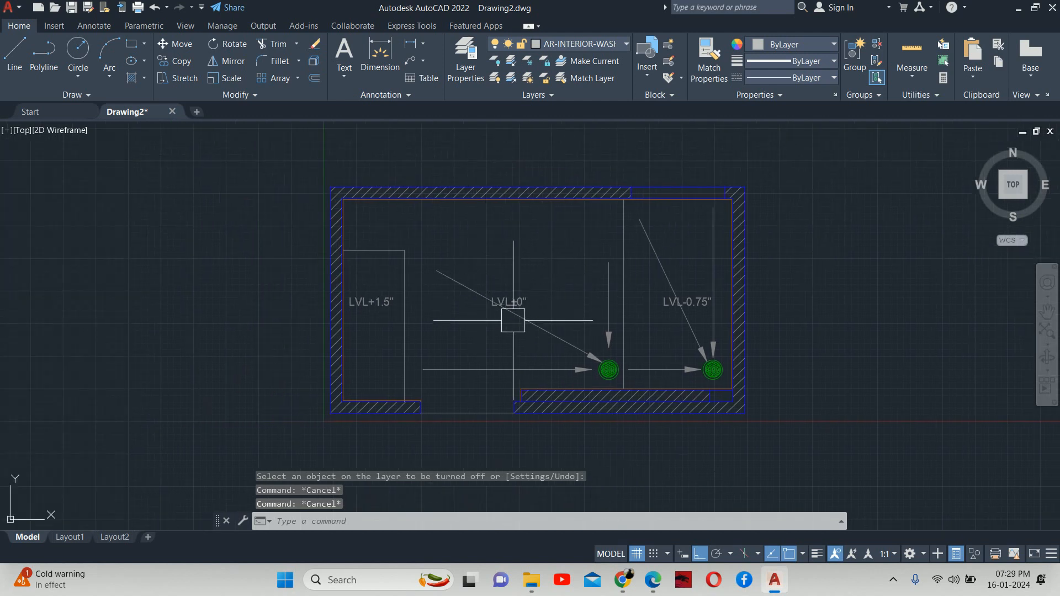
text(h)
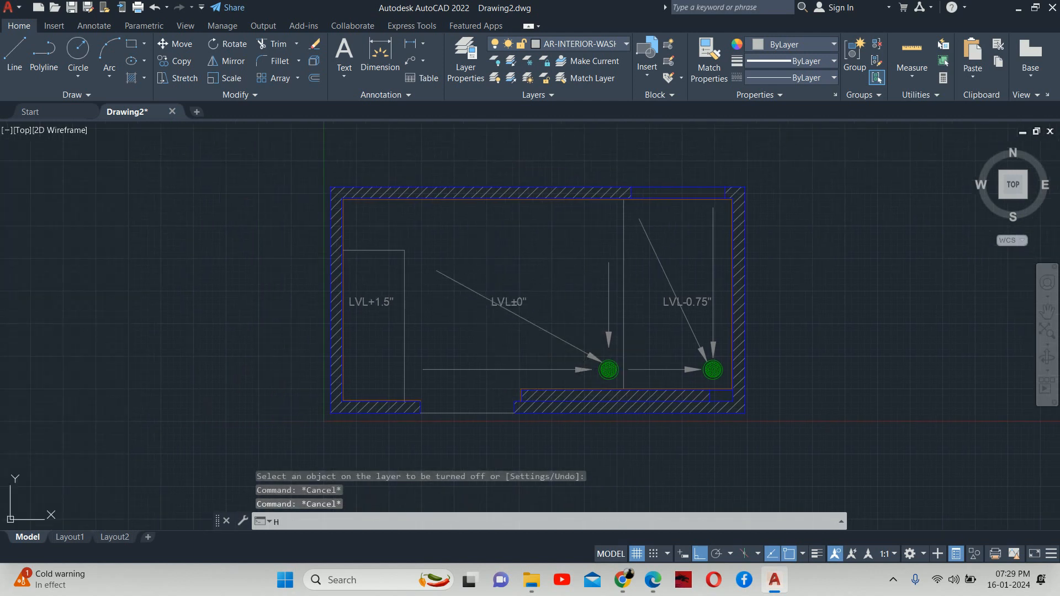
key(Return)
text(T)
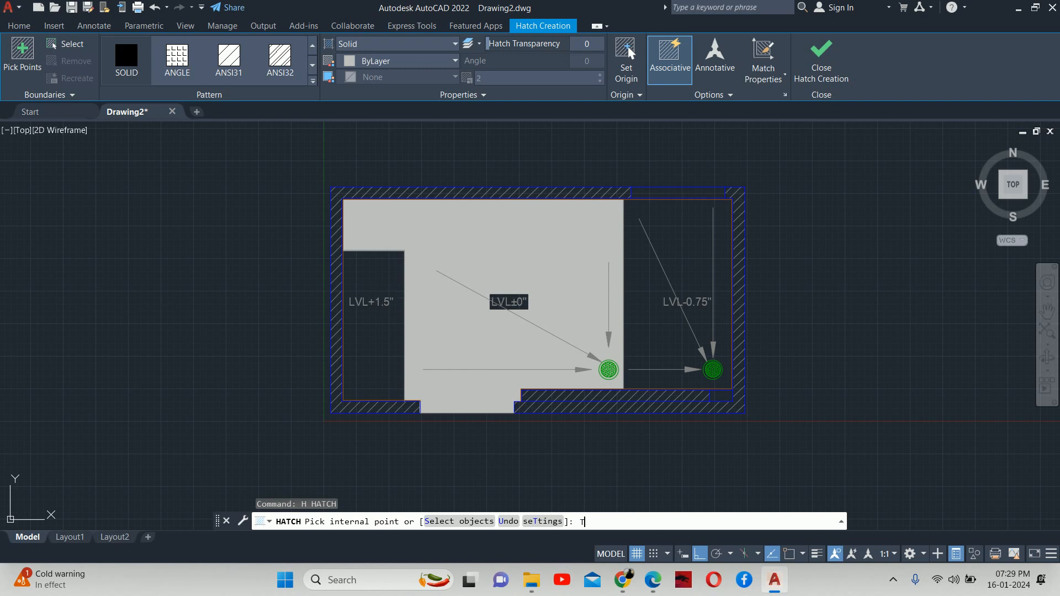
key(Return)
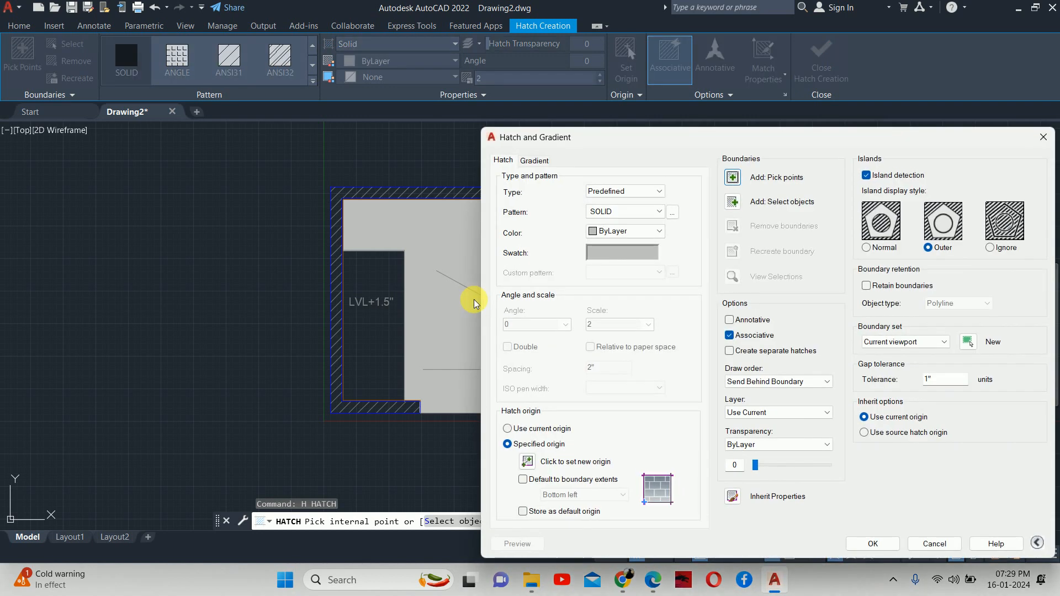
click(673, 214)
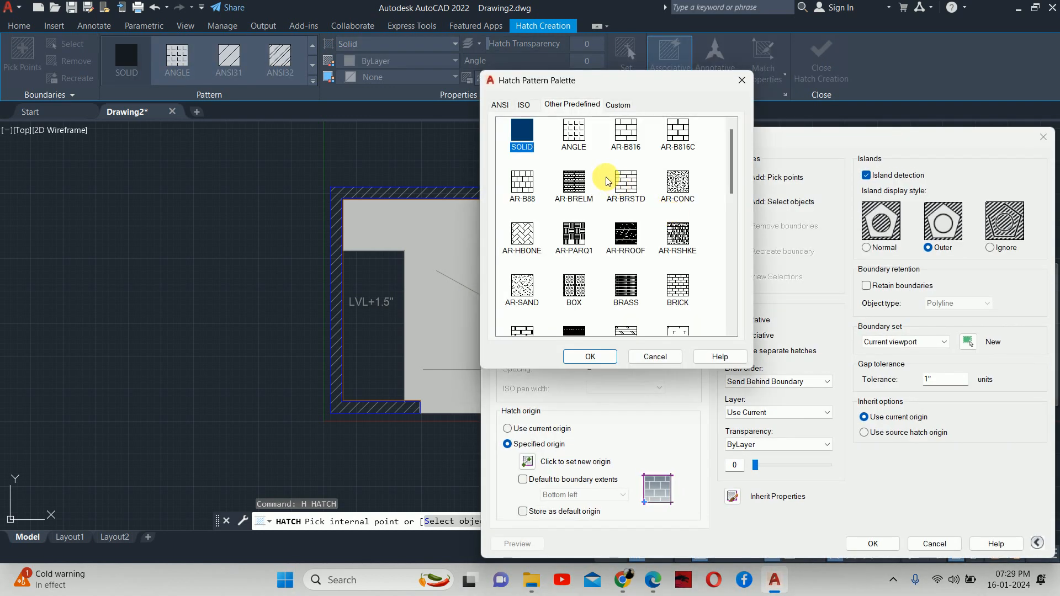
scroll(594, 202, down, 6)
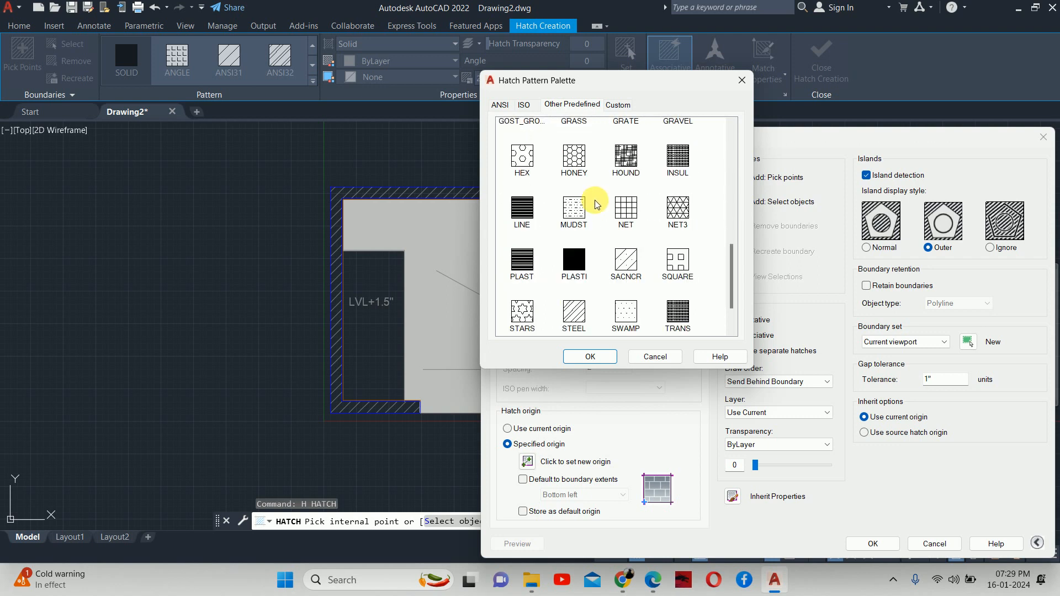
scroll(595, 200, down, 1)
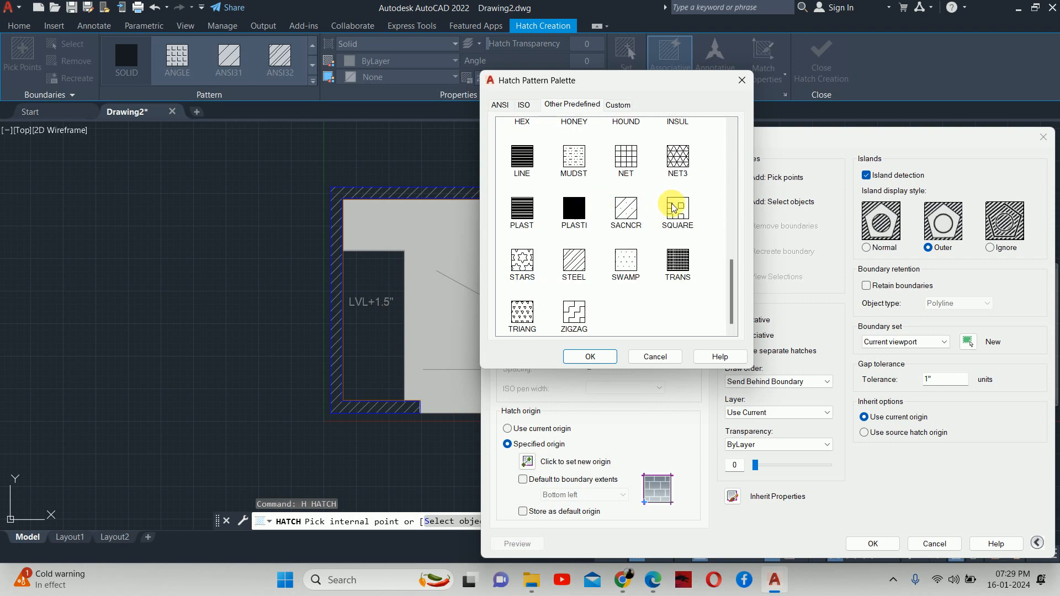
click(624, 158)
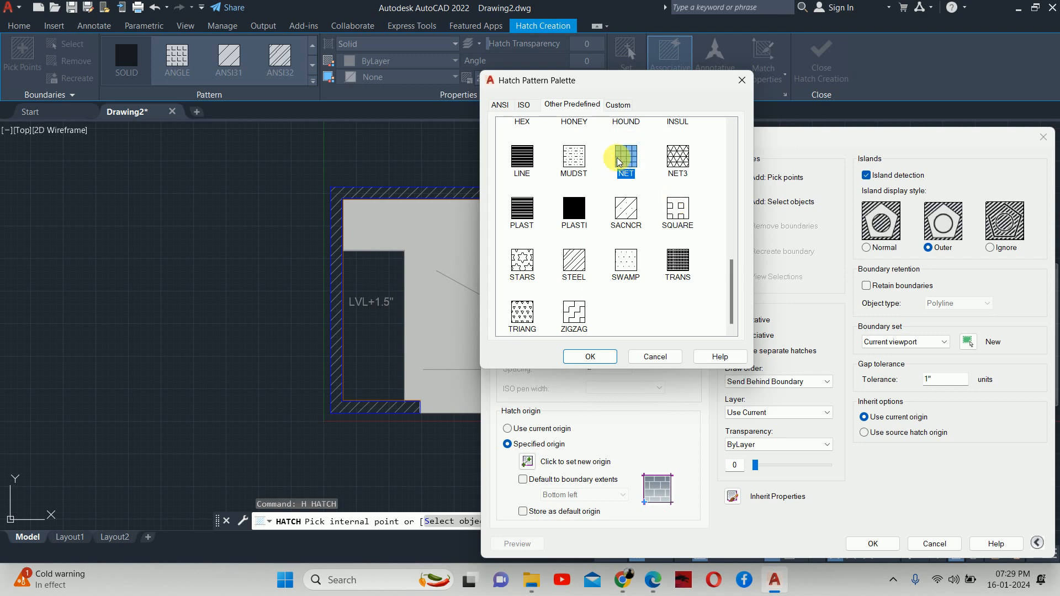
click(594, 355)
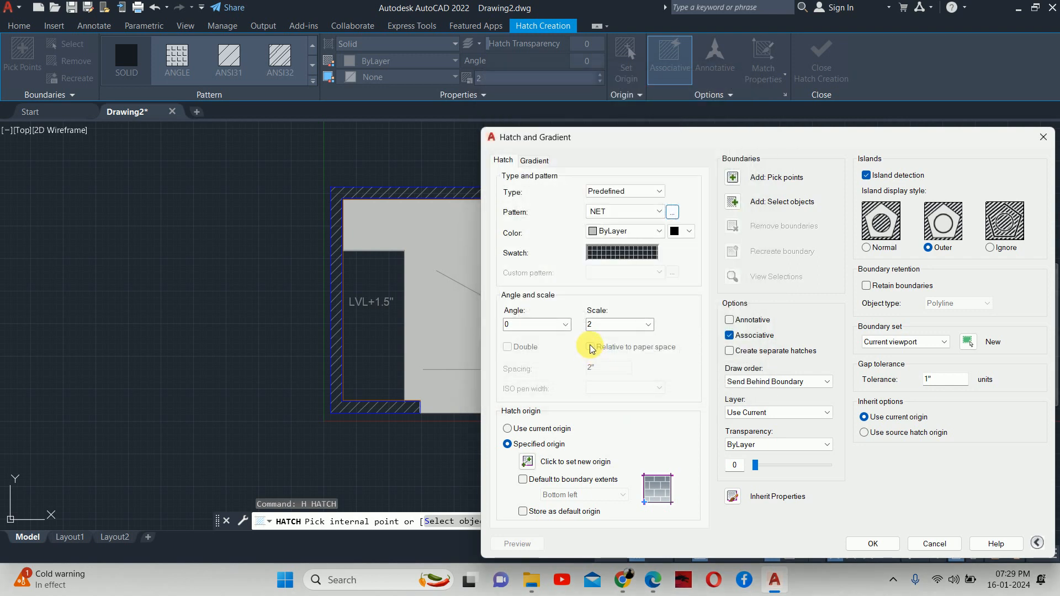
- Add the main washroom floor area labelled LVL±0" as the hatch boundary by picking a point inside it
key(BackSpace)
click(734, 177)
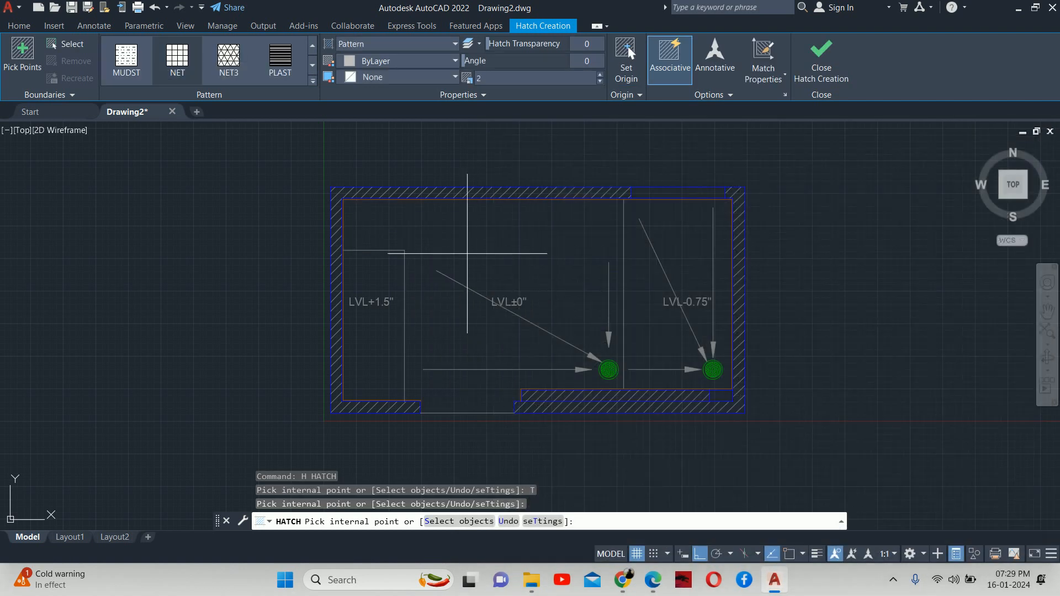
click(467, 254)
scroll(467, 250, up, 2)
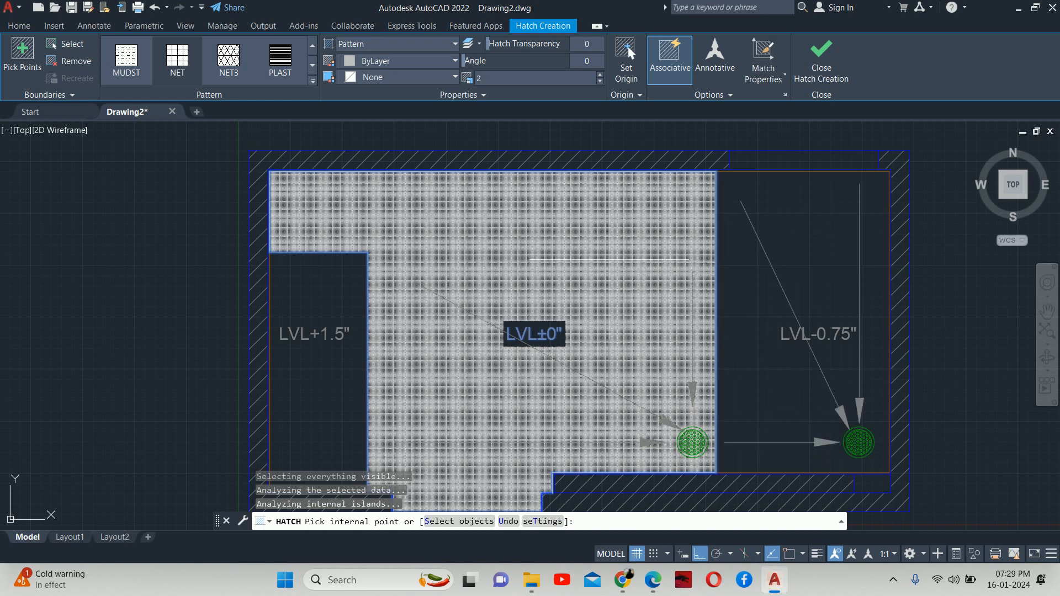
scroll(545, 288, up, 4)
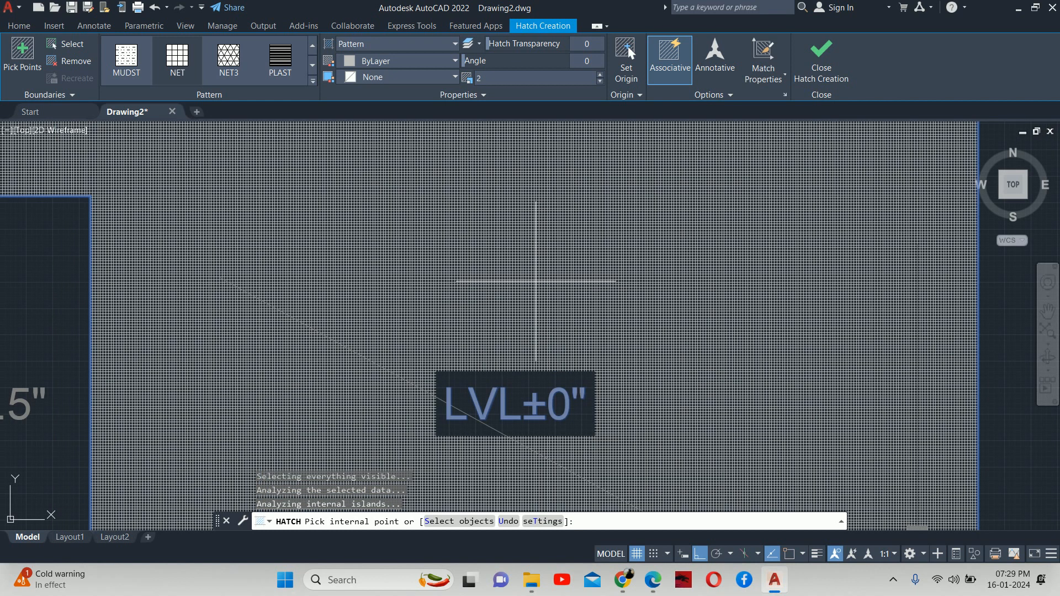
- Set the hatch scale to 100 in the hatch settings and preview the tile grid on the LVL±0" floor
text(T)
key(Return)
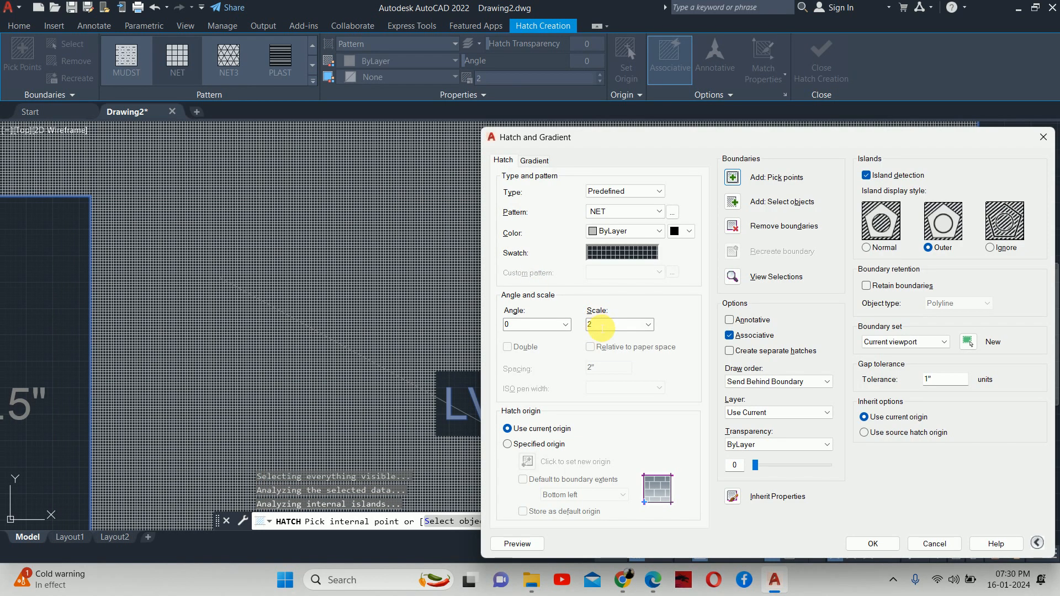
double_click(601, 325)
text(100)
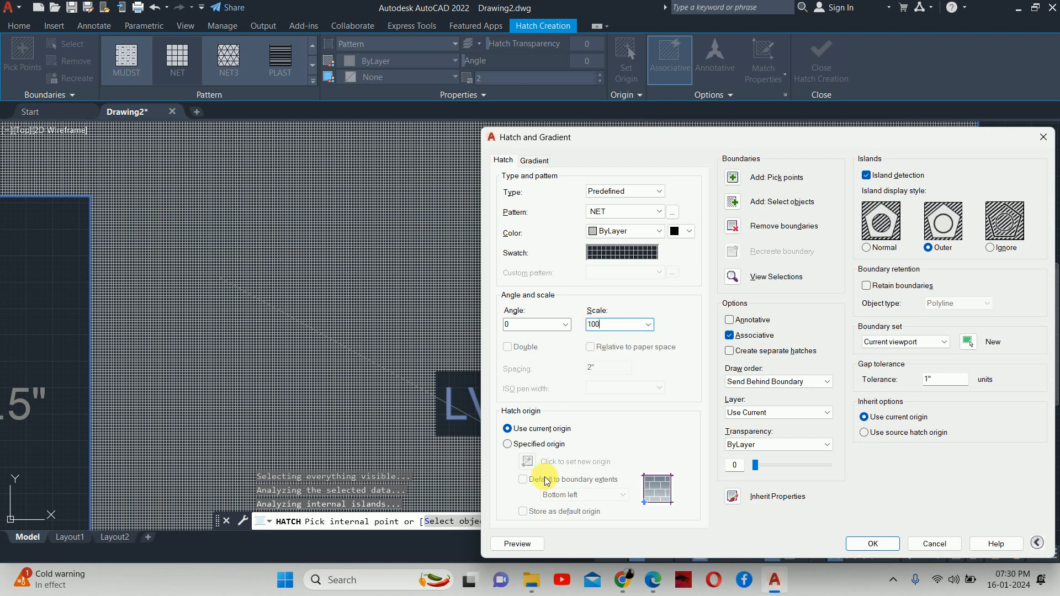
click(522, 541)
scroll(452, 348, down, 4)
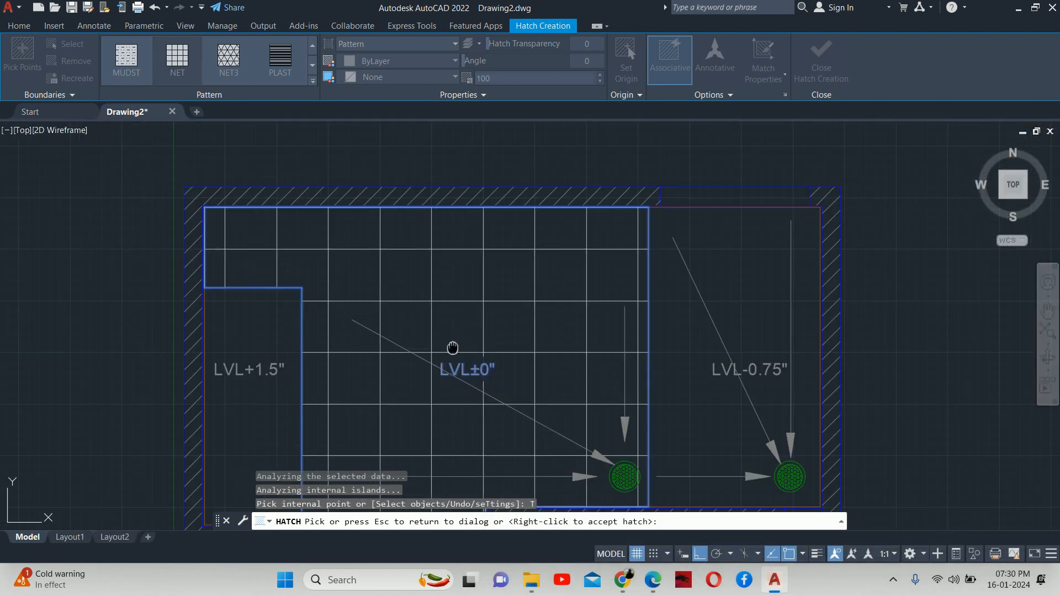
middle_drag(453, 348, 401, 217)
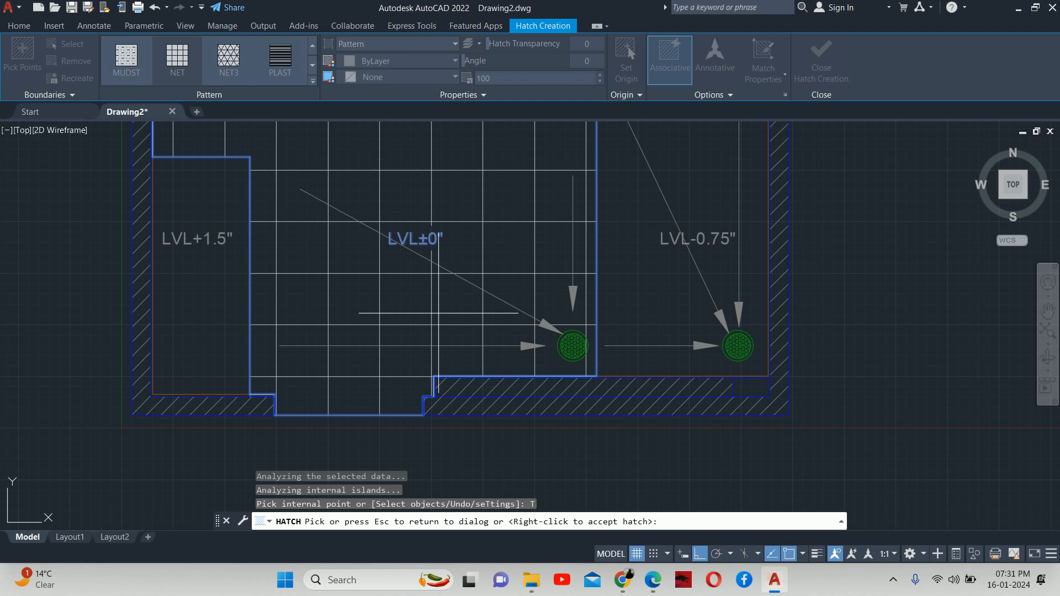
- Return from the preview to the hatch settings and change the pattern to ANSI31
key(Escape)
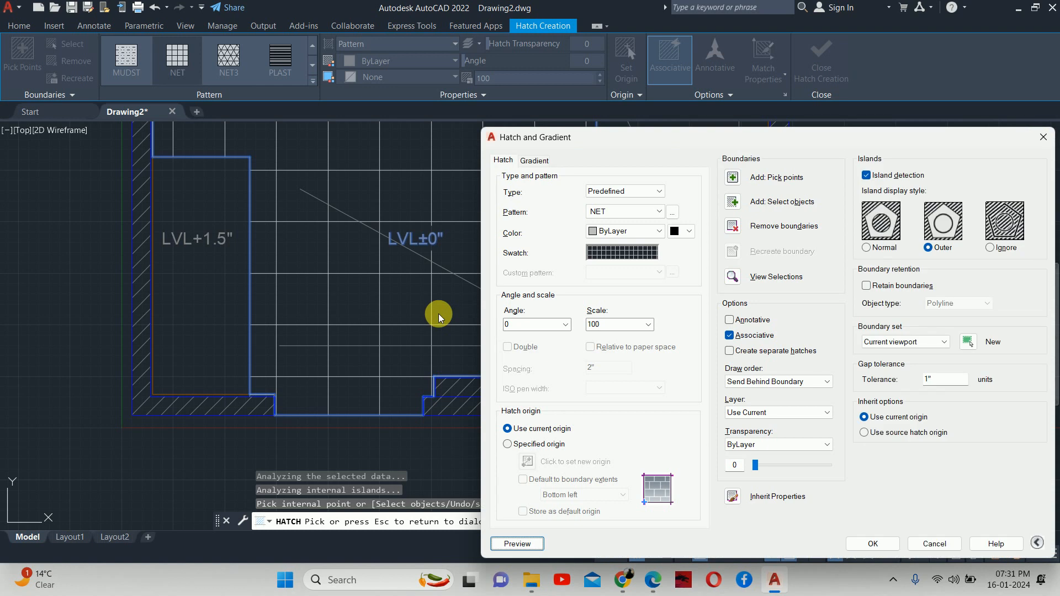
click(673, 212)
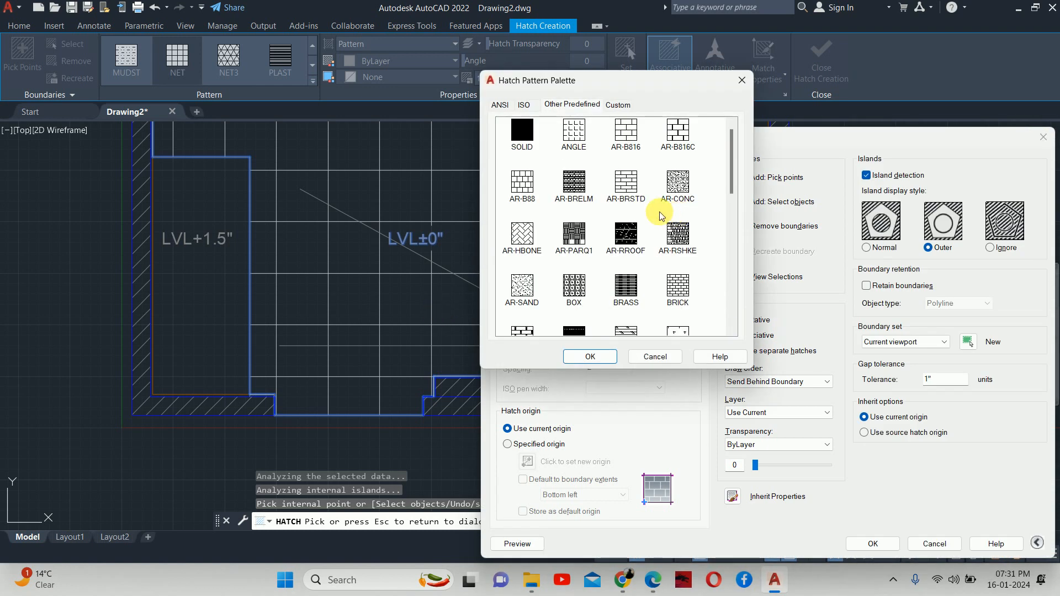
click(500, 106)
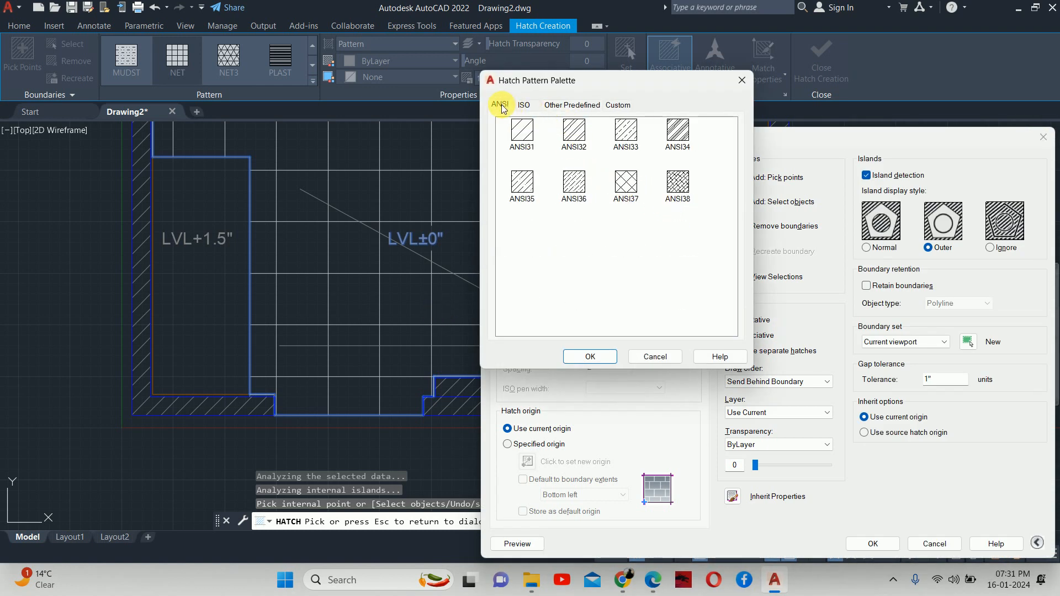
click(523, 132)
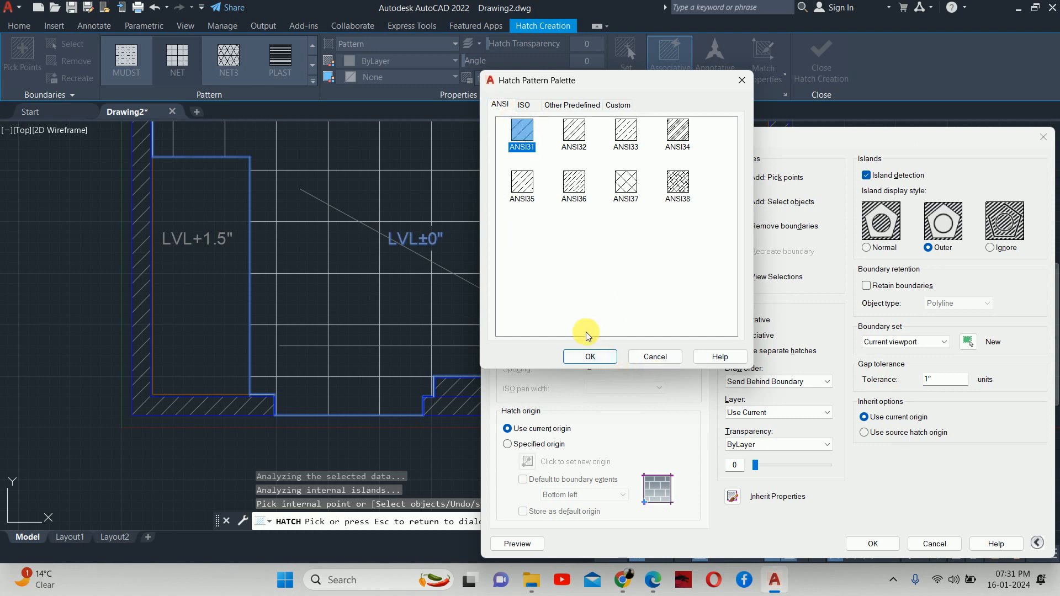
click(589, 358)
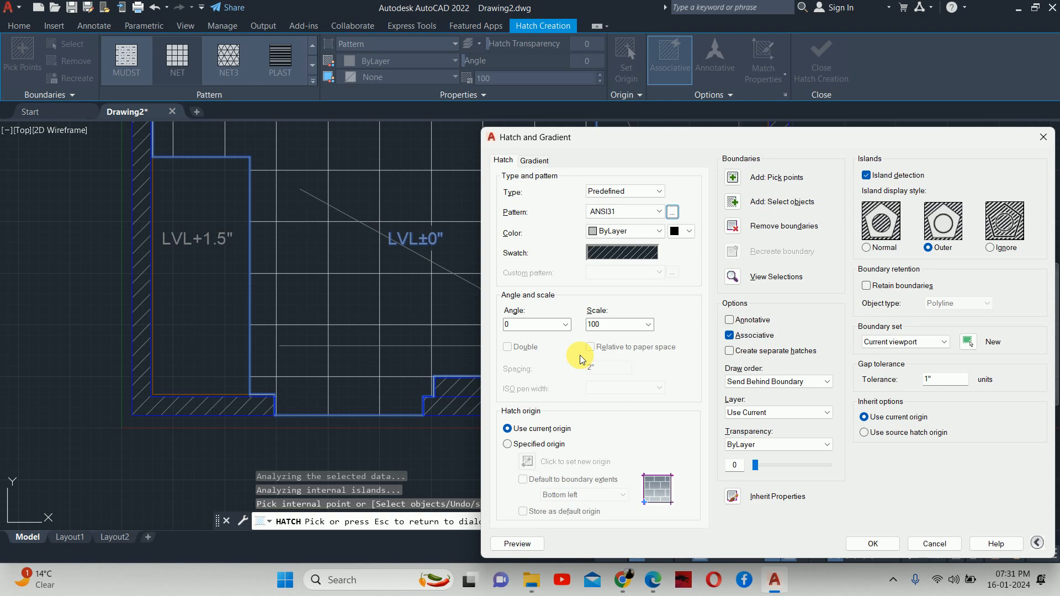
- Preview the ANSI31 hatch on the LVL±0" floor and return to the hatch settings
click(519, 543)
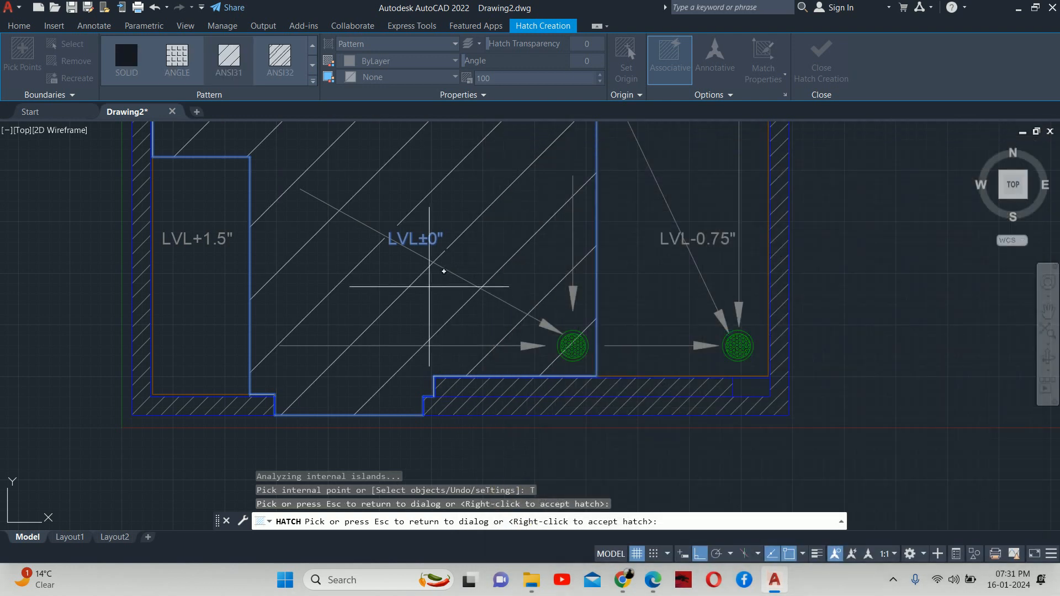
scroll(429, 287, down, 4)
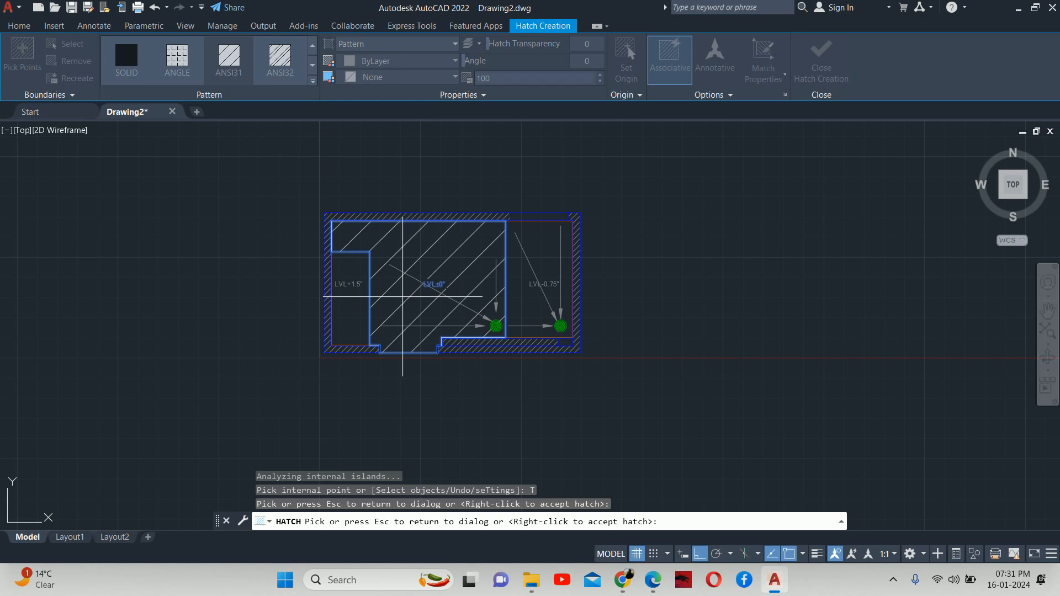
key(Escape)
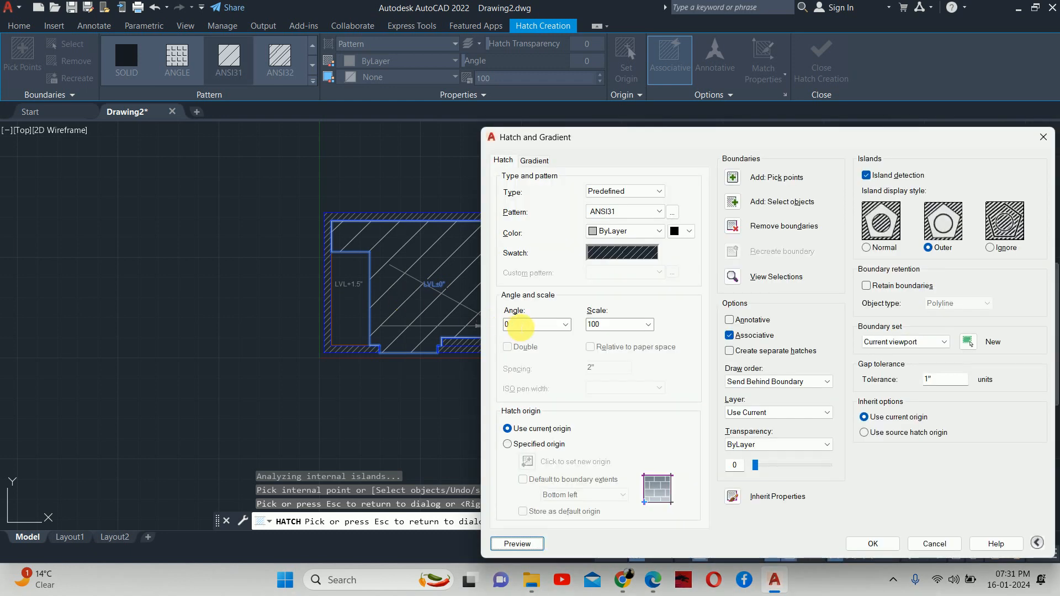
- Set the hatch angle to 45 and preview the lines on the LVL±0" floor
double_click(519, 327)
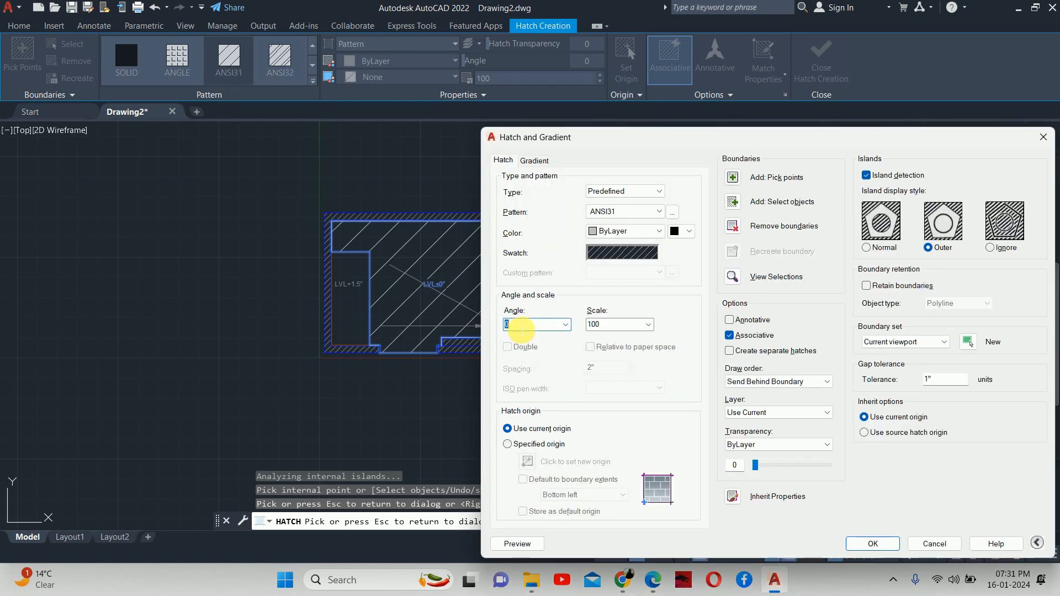
text(45)
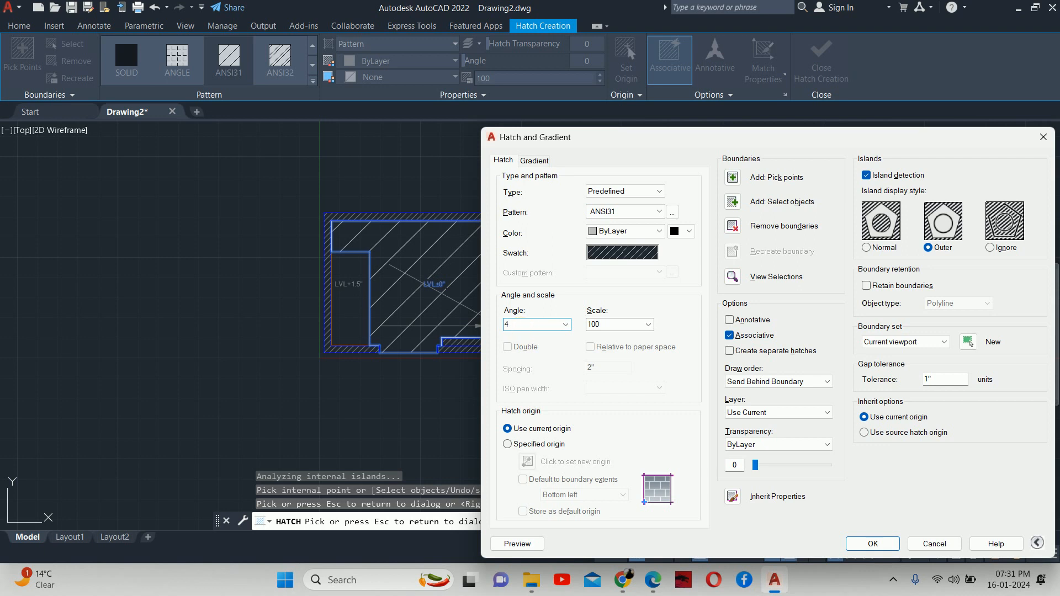
click(514, 544)
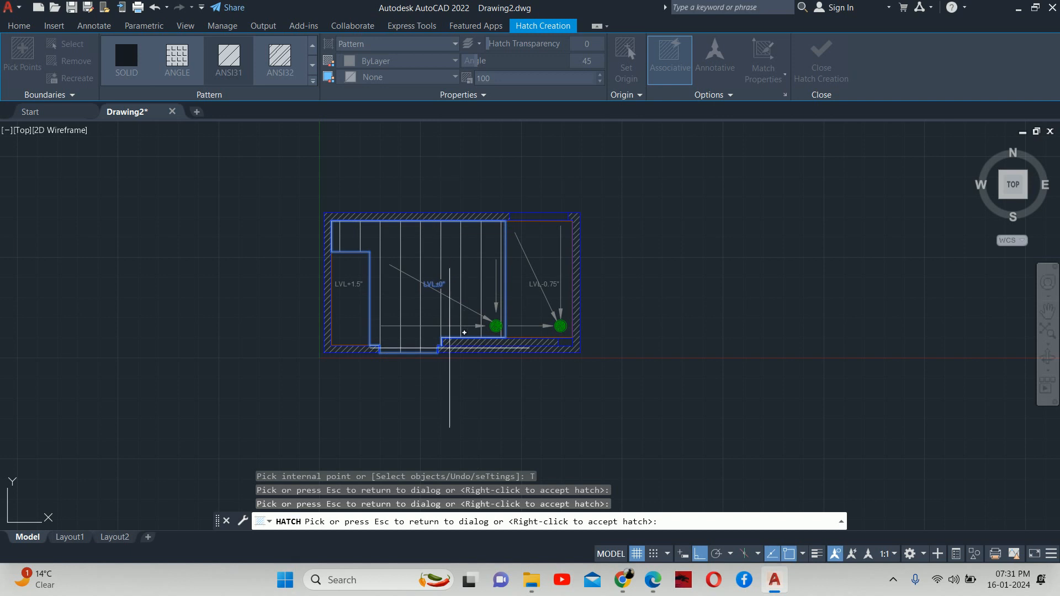
scroll(449, 348, up, 2)
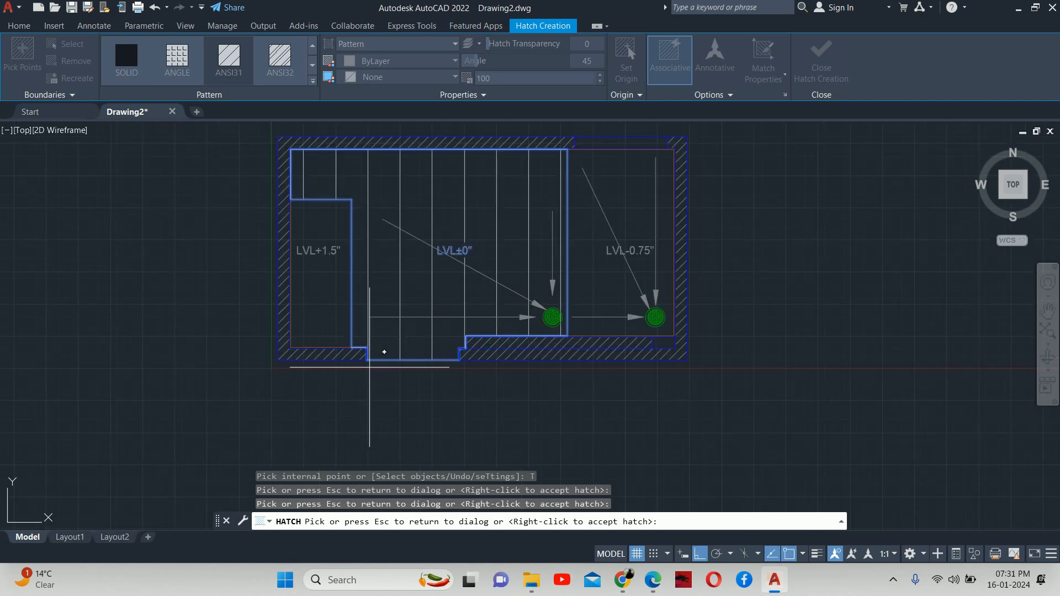
scroll(399, 362, up, 2)
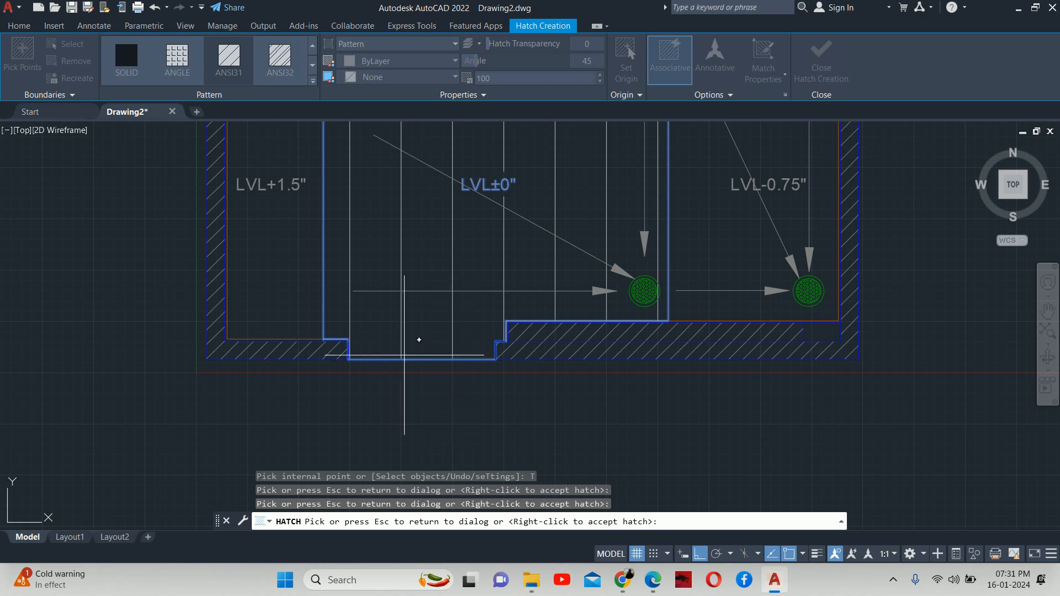
key(Escape)
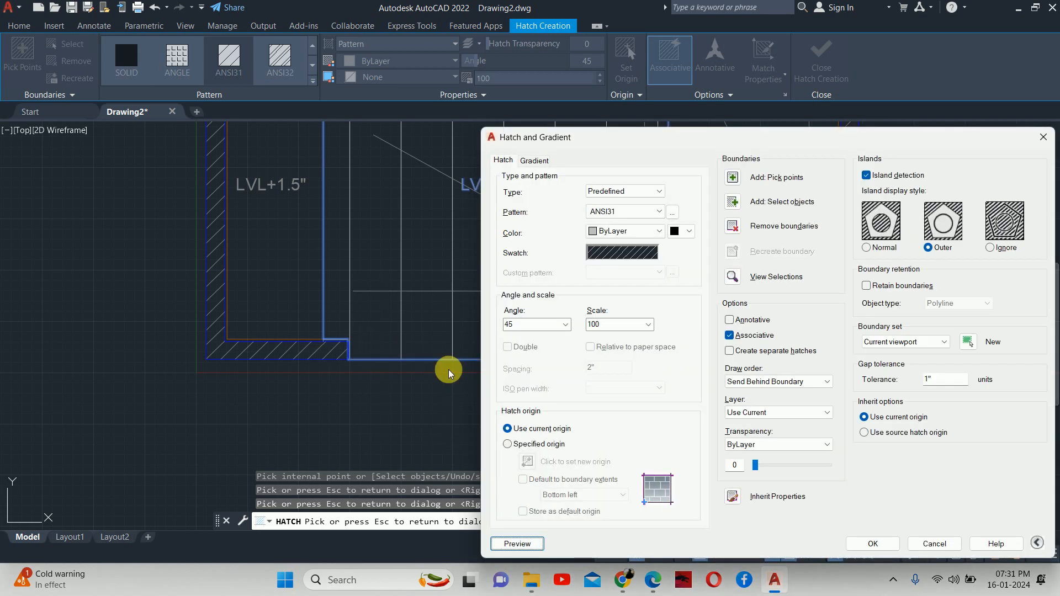
- Set the hatch scale to 200 and preview the line spacing on the LVL±0" floor
double_click(617, 326)
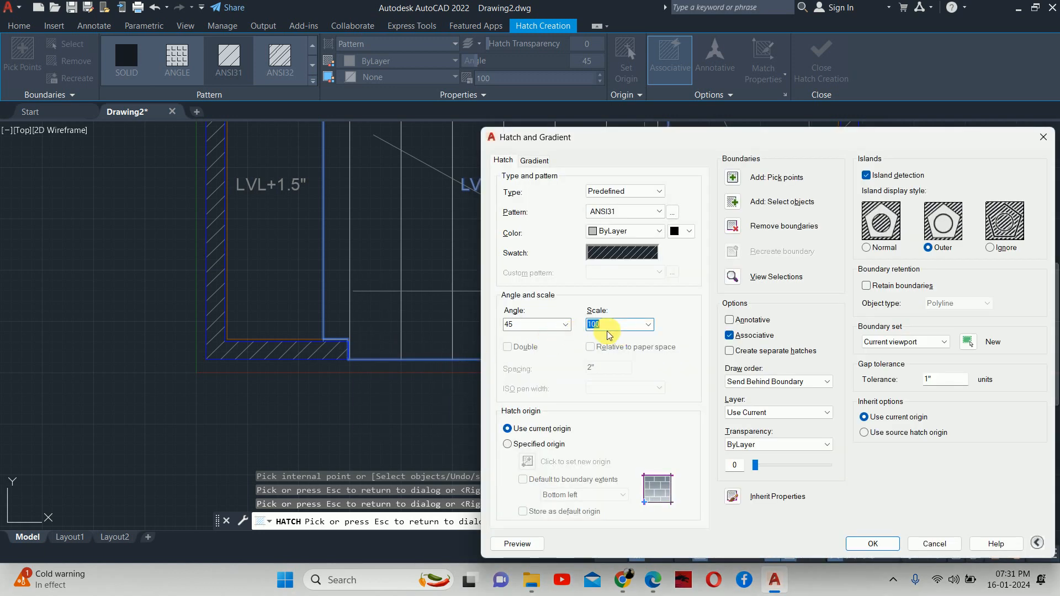
text(2)
click(518, 545)
scroll(450, 241, down, 3)
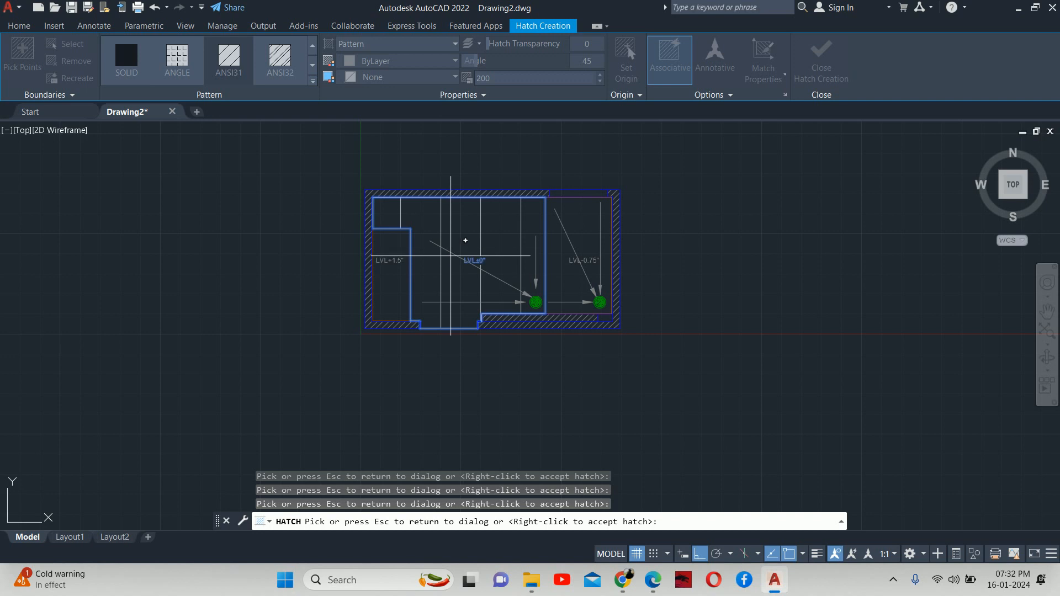
key(Escape)
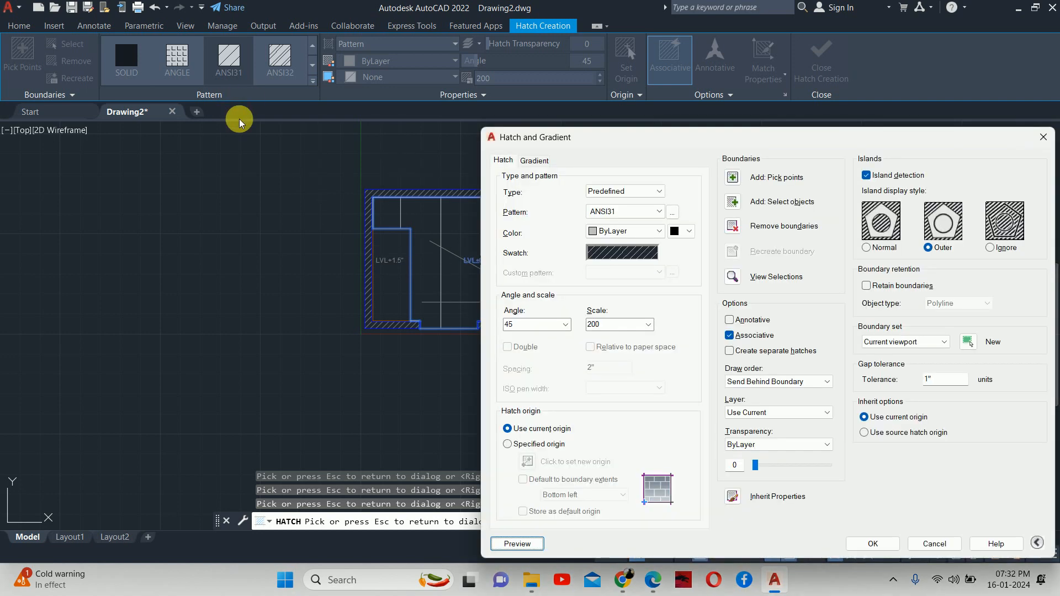
- Set the hatch angle to -45 and preview the lines on the LVL±0" floor
double_click(524, 327)
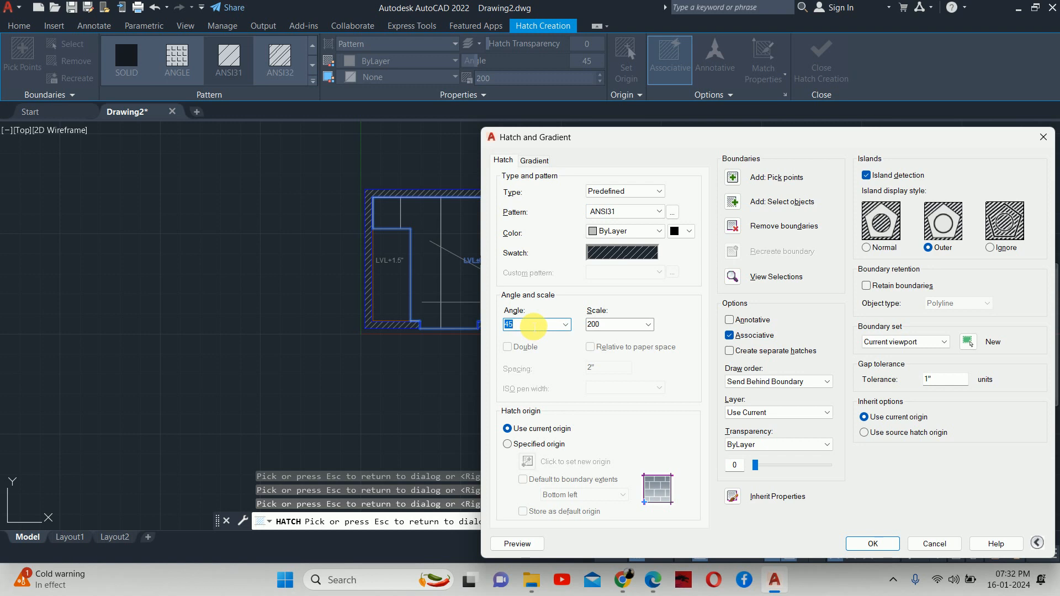
text(-45)
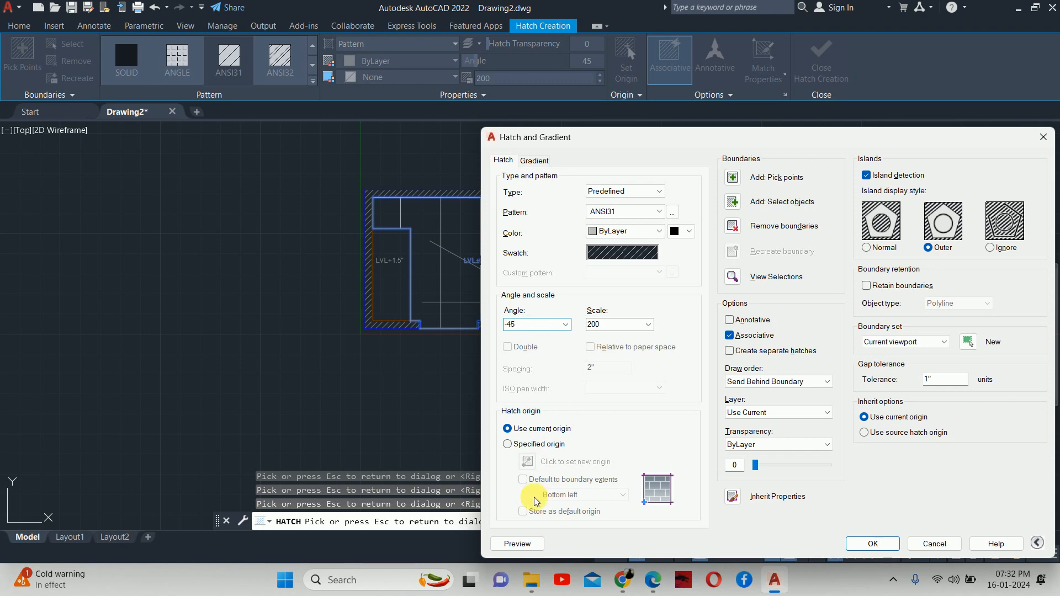
click(520, 544)
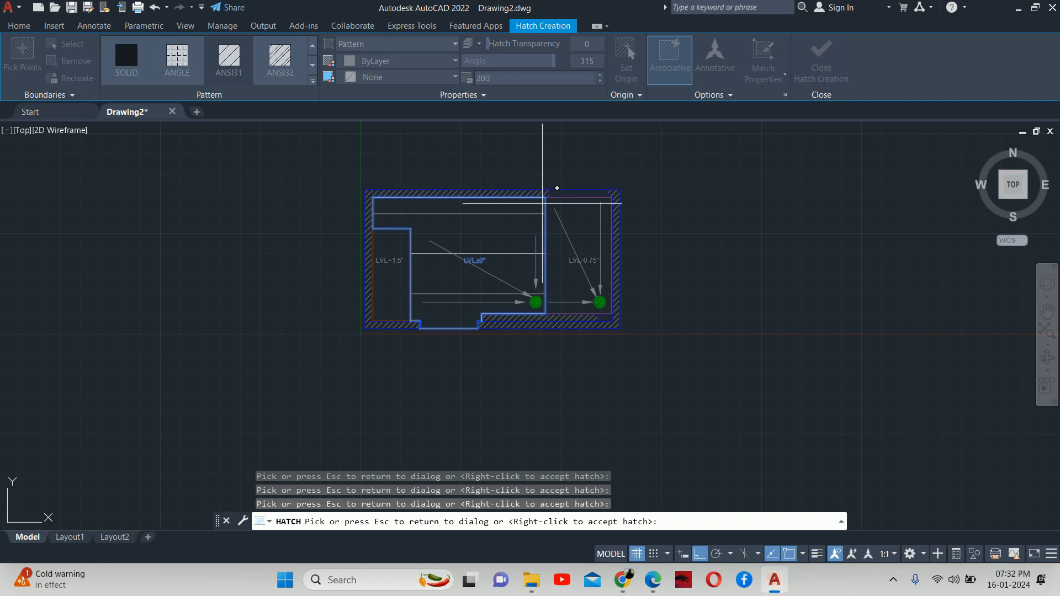
key(Escape)
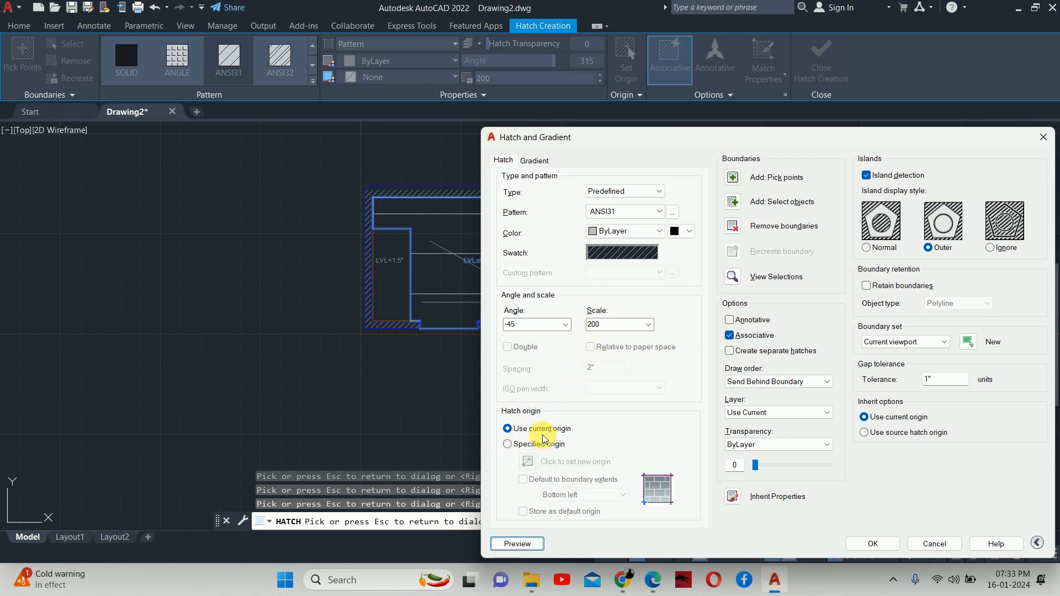
- Specify a new hatch origin at the upper-right corner of the LVL±0" floor area
click(508, 445)
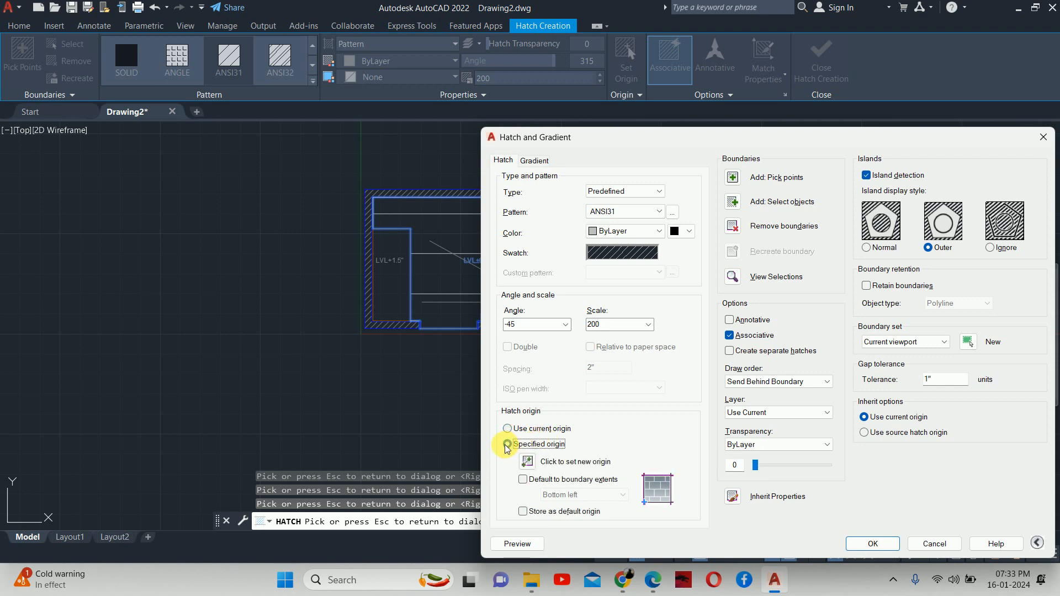
click(528, 462)
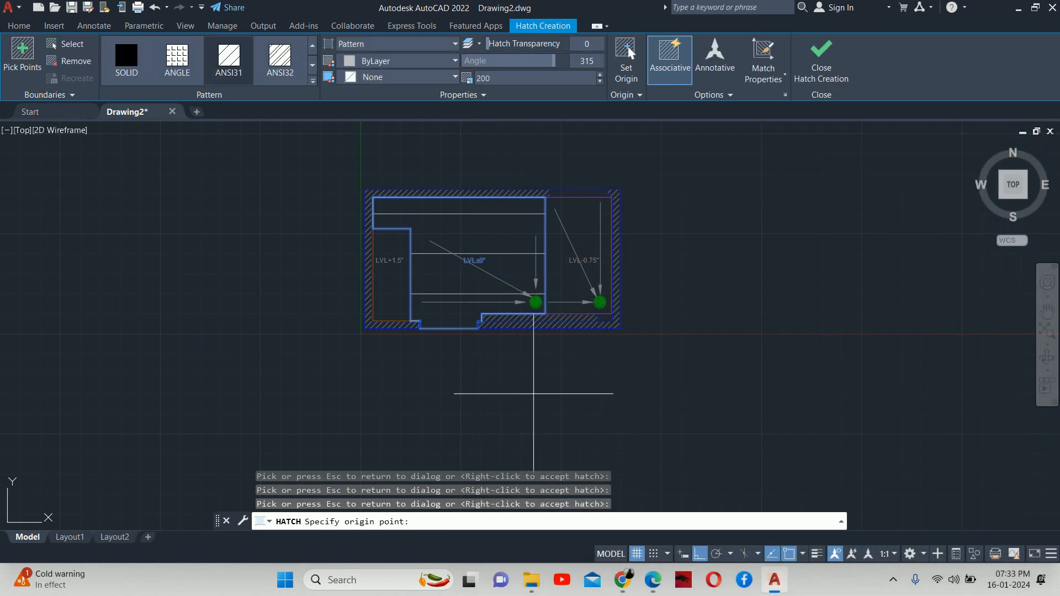
scroll(552, 210, up, 3)
scroll(525, 232, up, 2)
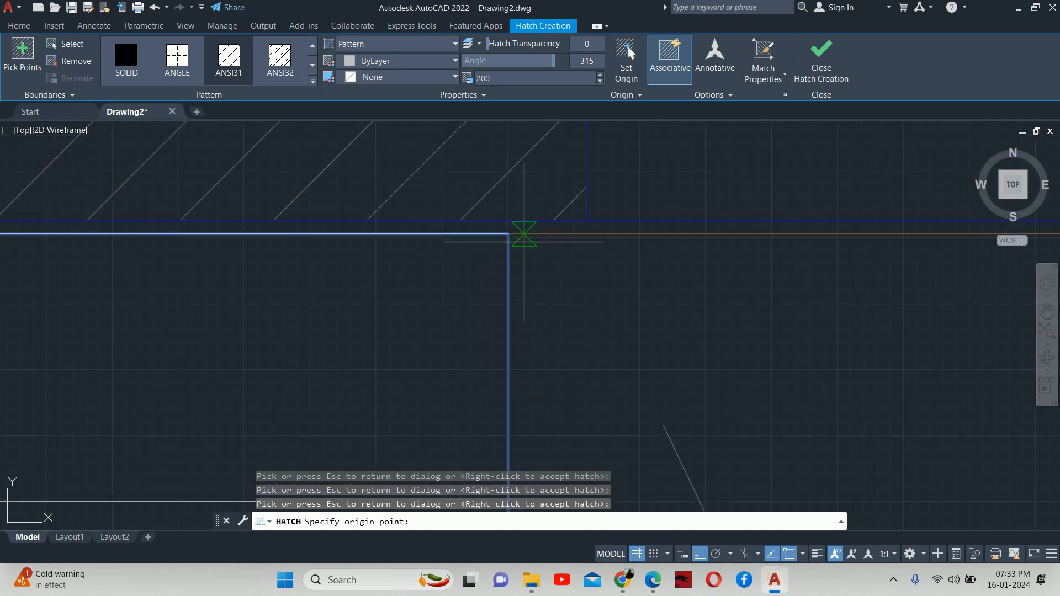
click(508, 230)
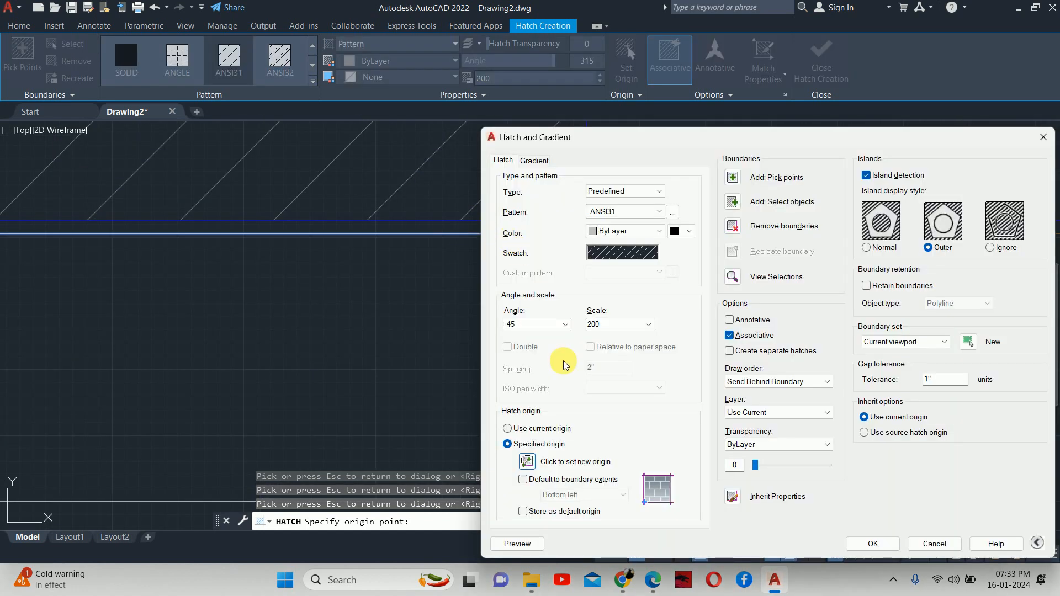
- Preview the hatch with the new origin and create it on the LVL±0" floor
click(518, 544)
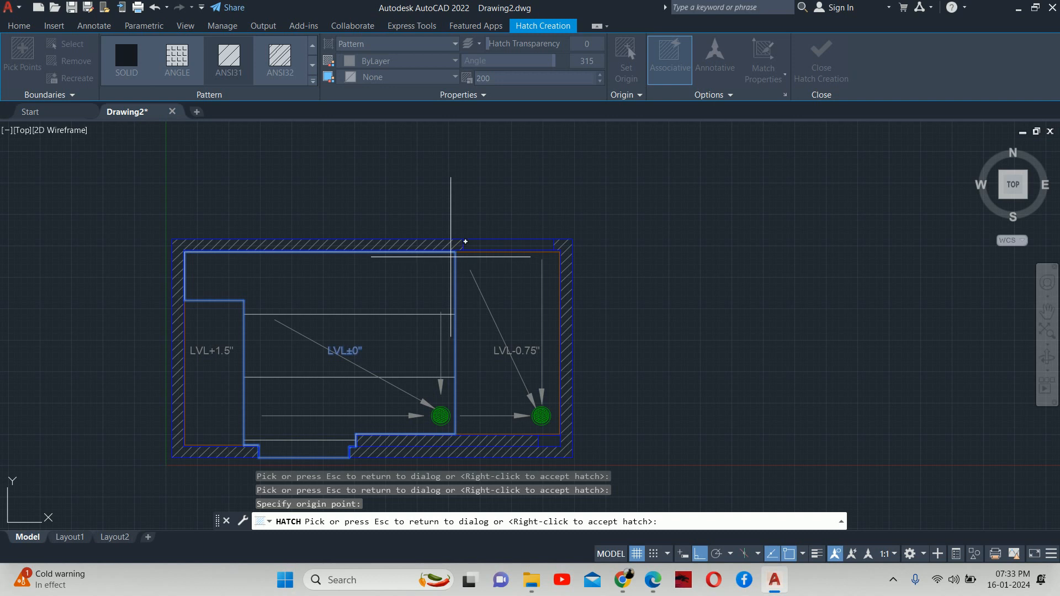
middle_drag(446, 299, 469, 249)
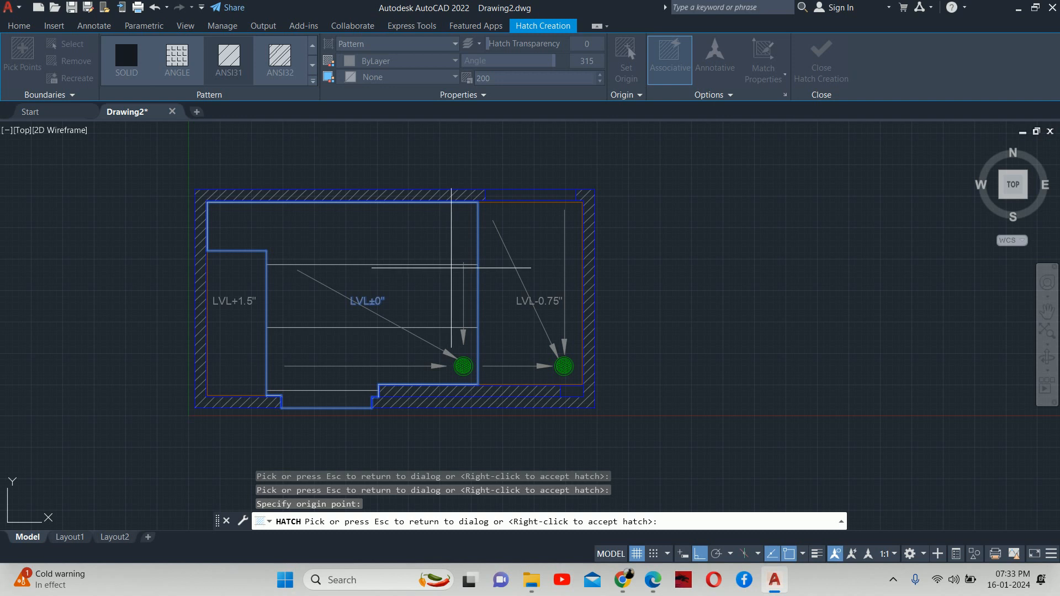
key(Escape)
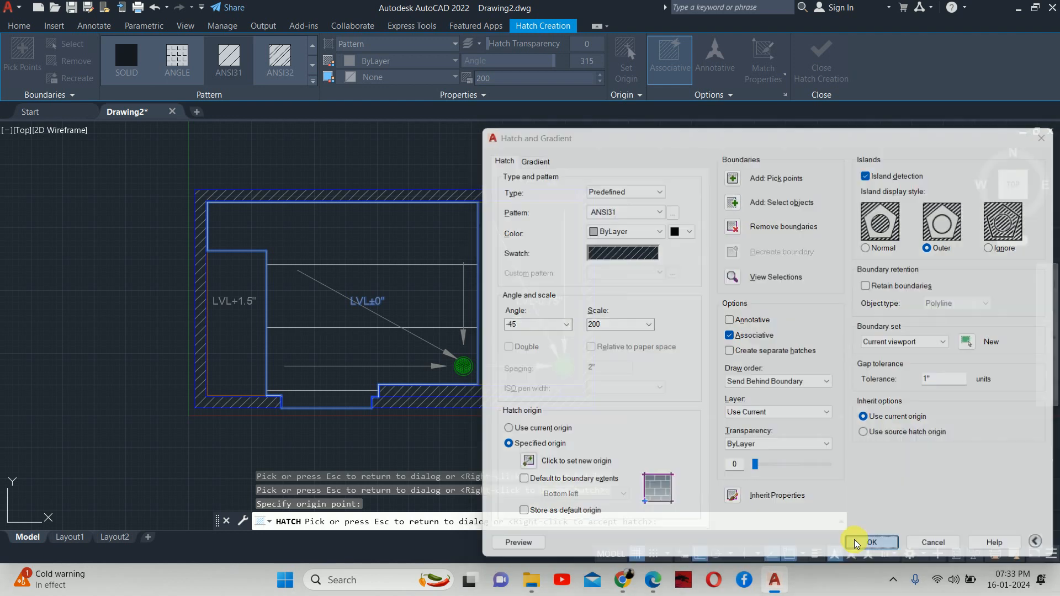
click(853, 539)
key(Escape)
key(Escape)
key(Escape)
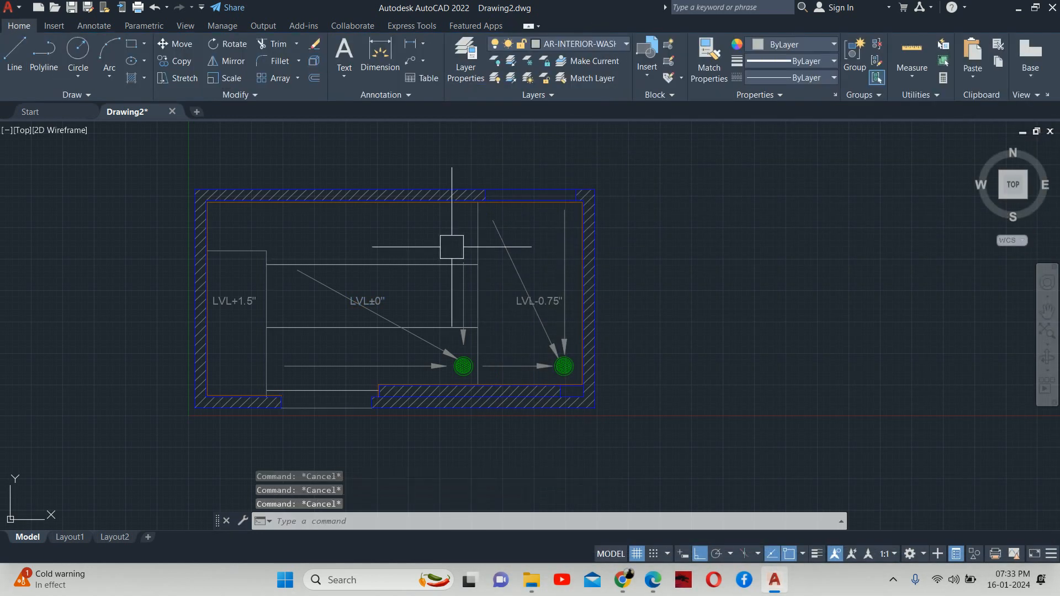
- Measure the distance from the first horizontal hatch line to the upper wall with a linear dimension, without placing it
text(DLI)
key(Return)
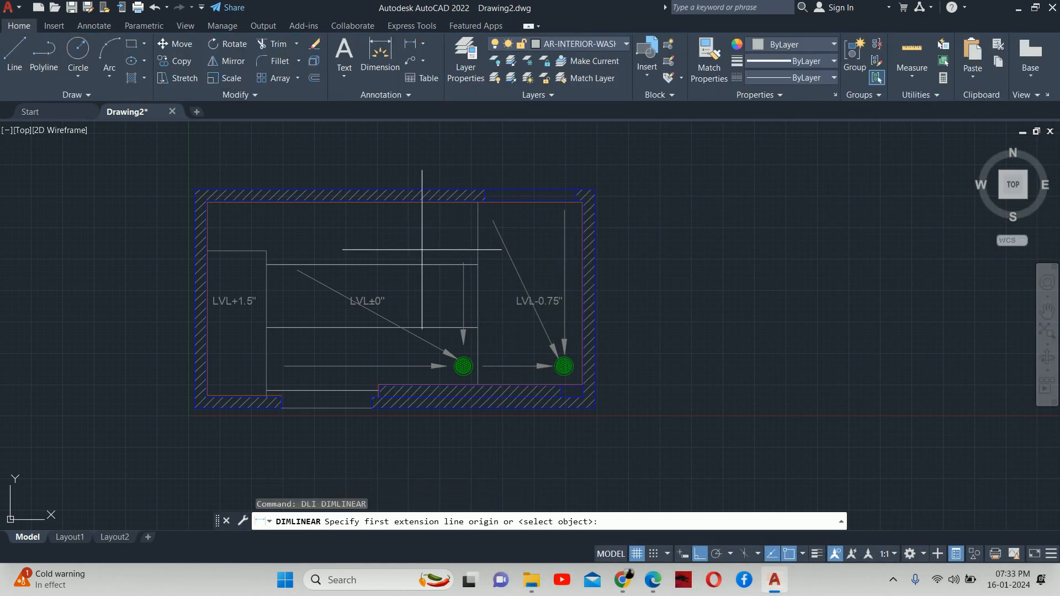
click(479, 266)
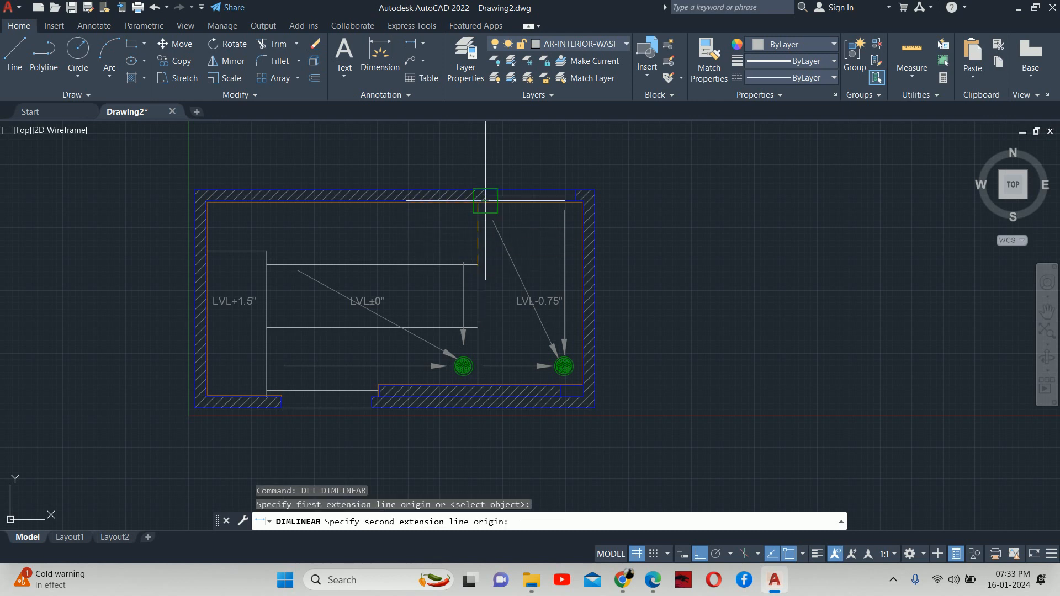
click(478, 202)
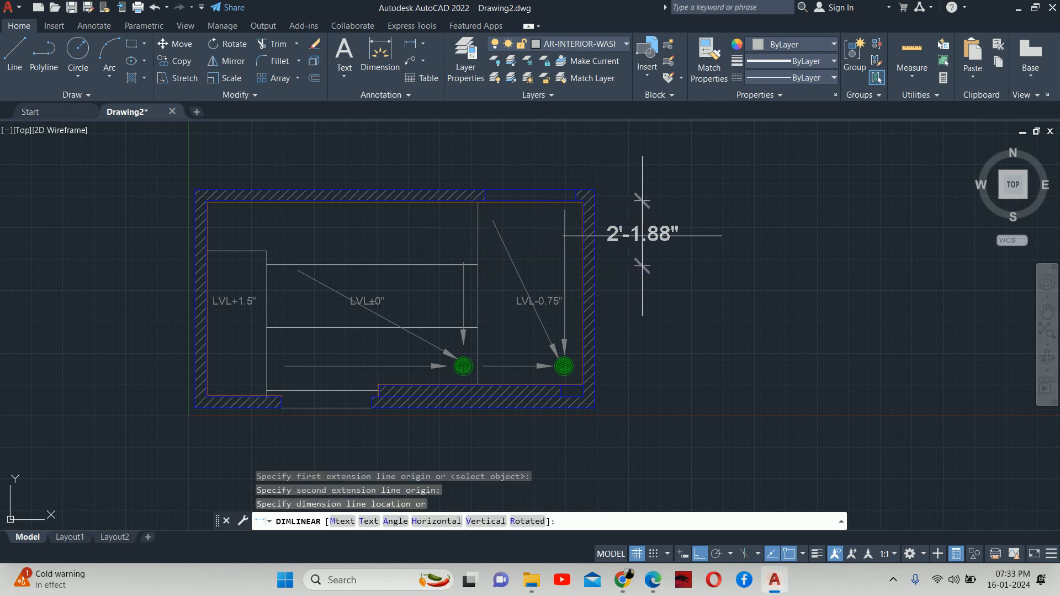
key(Escape)
key(Escape)
key(Escape)
key(Escape)
- Edit the horizontal-line hatch on the LVL±0" floor to a scale of 180, preview it and apply the change
text(he)
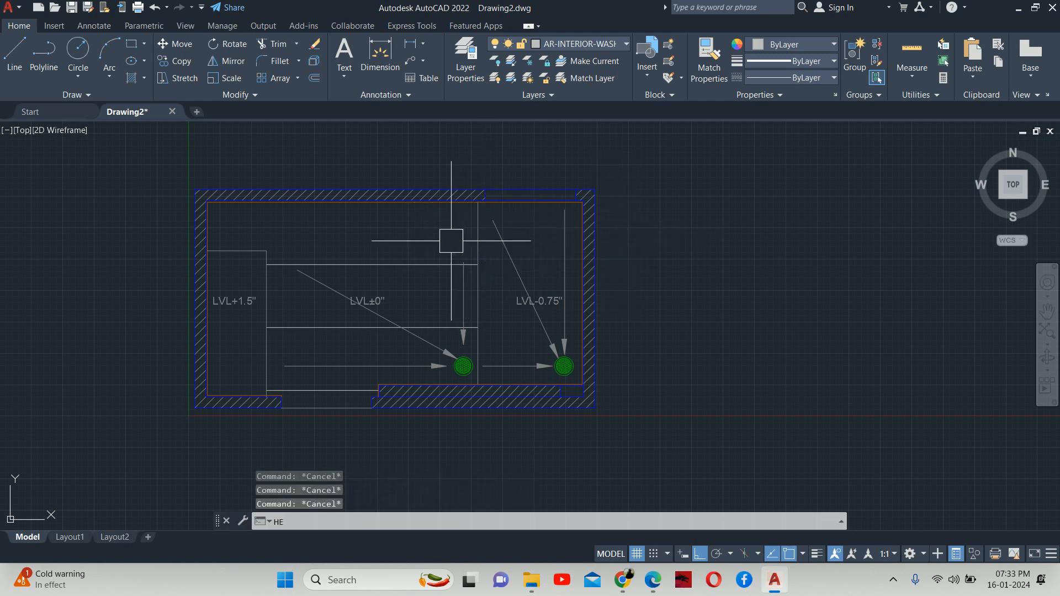
key(Return)
scroll(391, 266, up, 2)
click(391, 265)
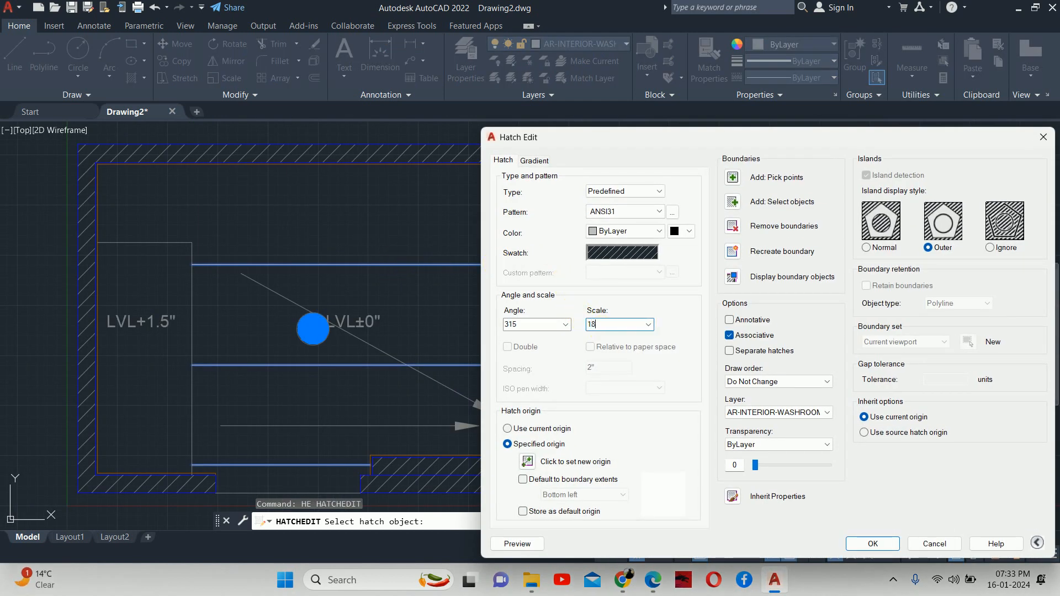
click(513, 543)
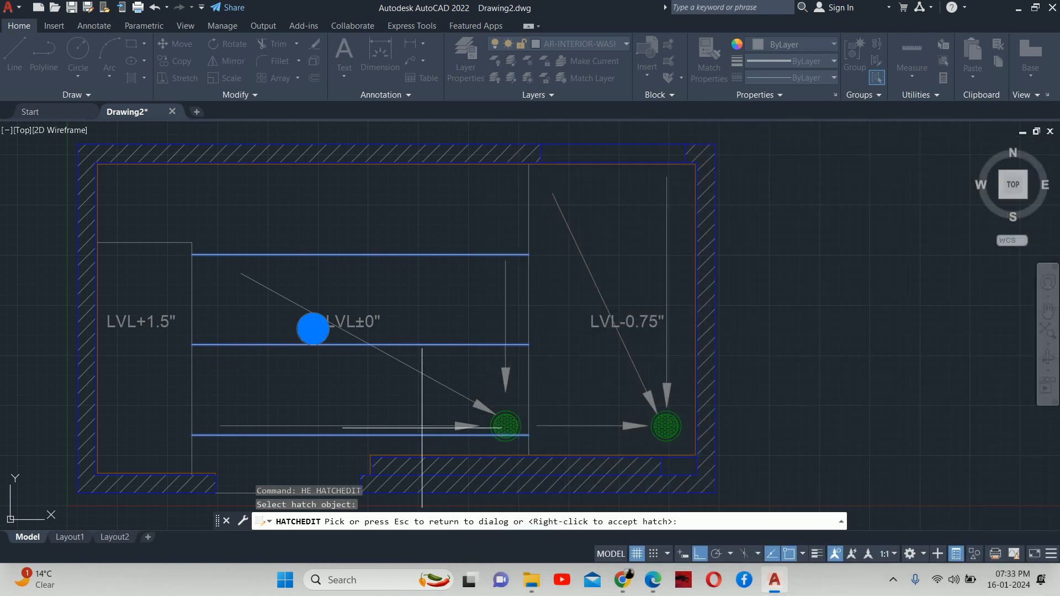
click(393, 339)
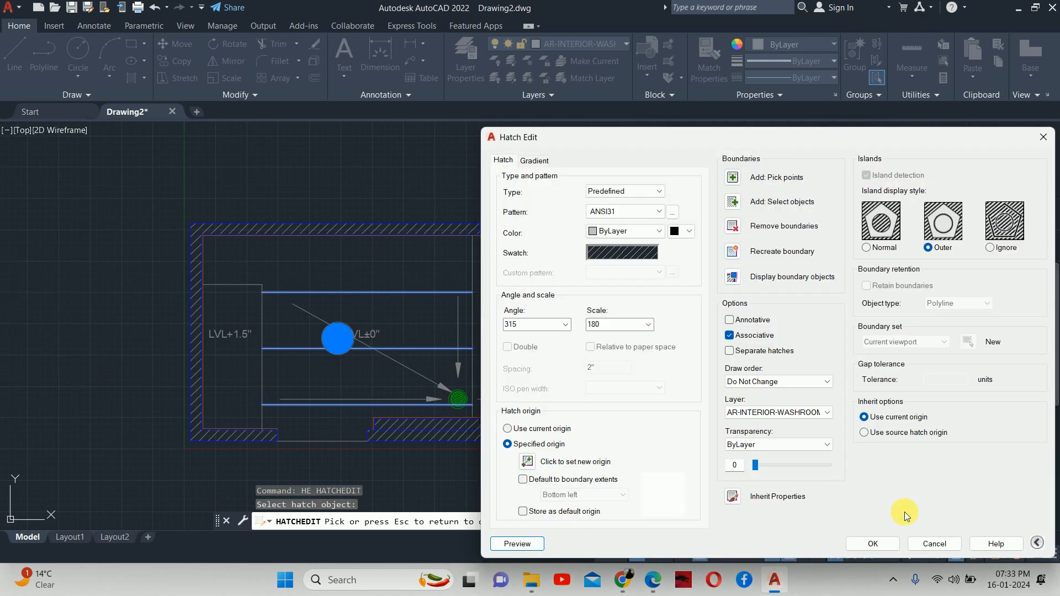
click(873, 542)
key(Escape)
key(Escape)
key(Escape)
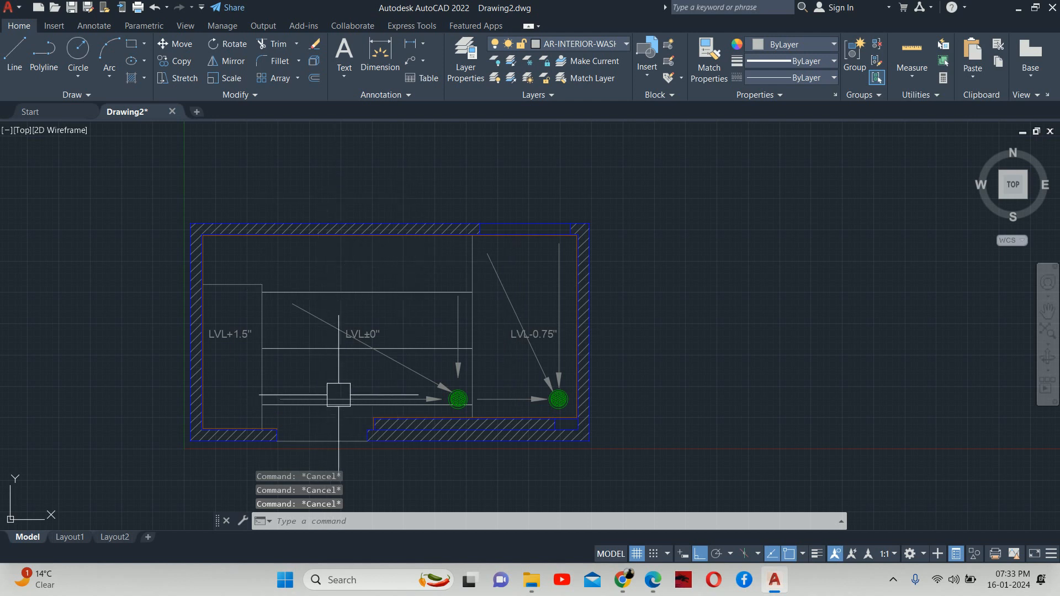
- Start an ANSI31 hatch at angle 45 and scale 400 inside the LVL±0" floor area
text(h)
key(Return)
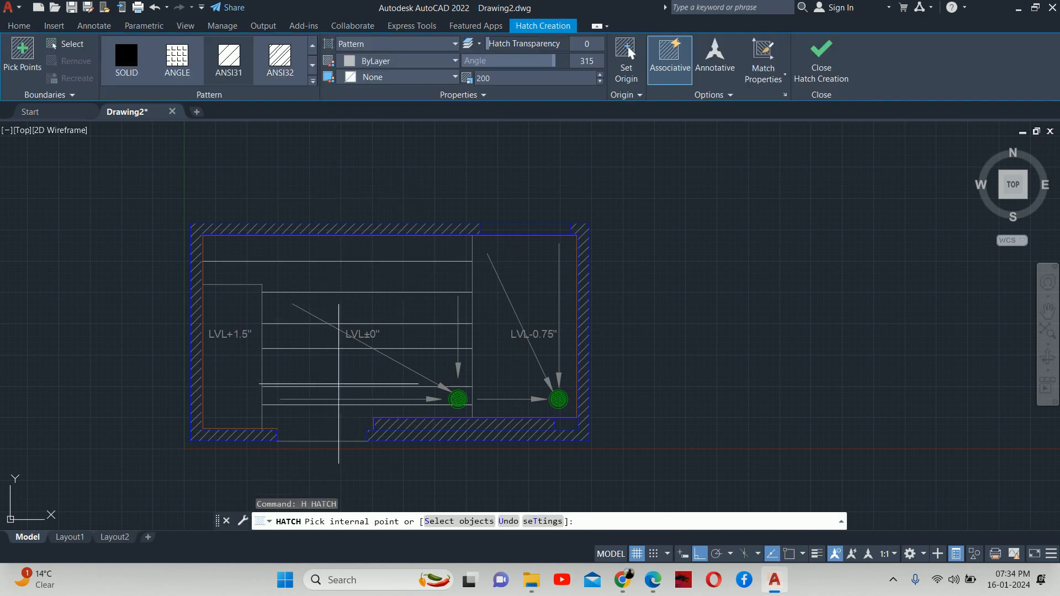
text(t)
key(Return)
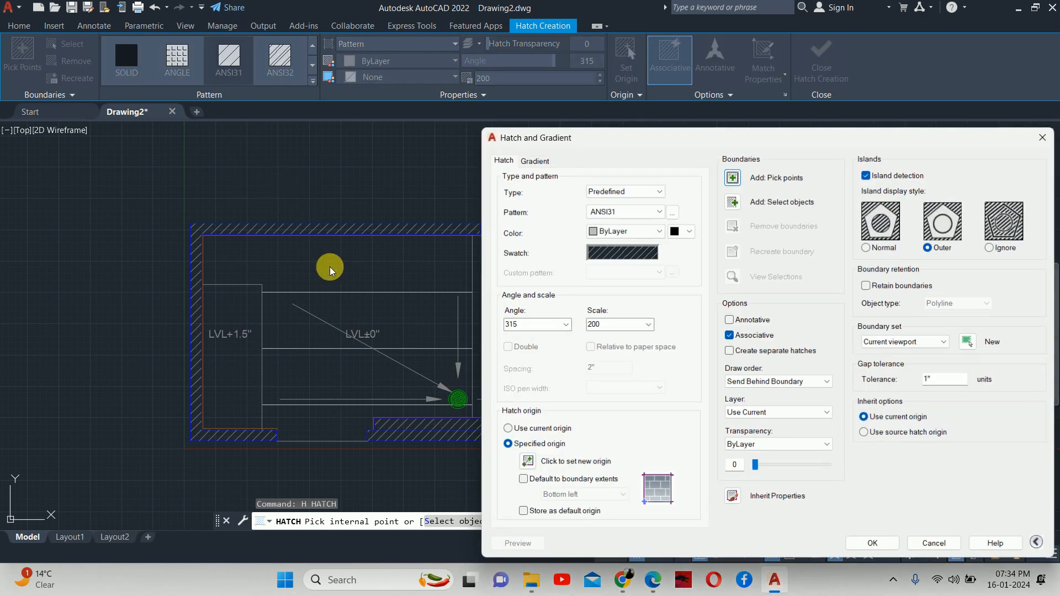
double_click(529, 325)
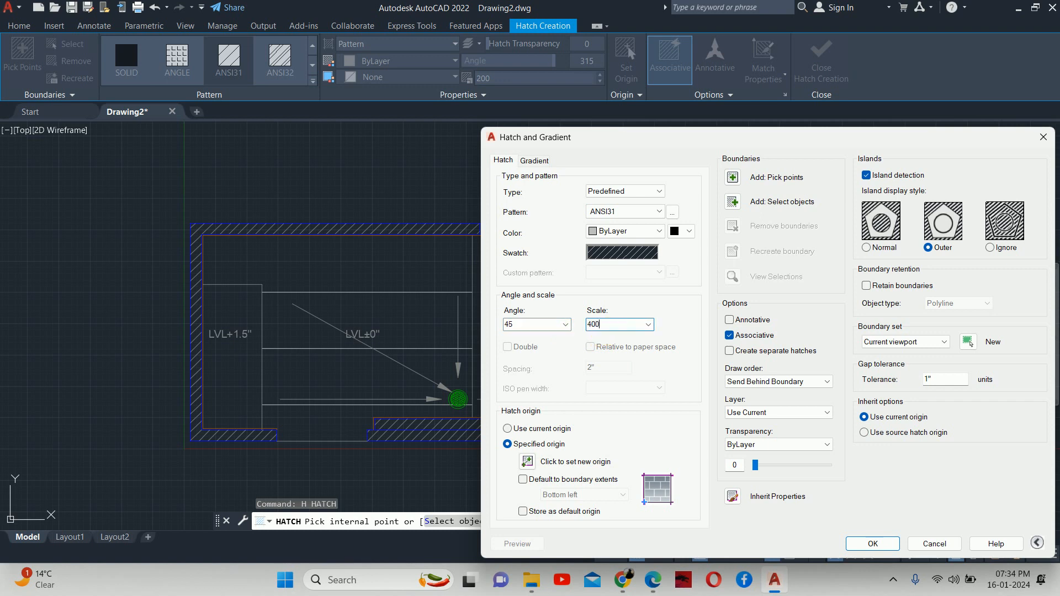
click(735, 178)
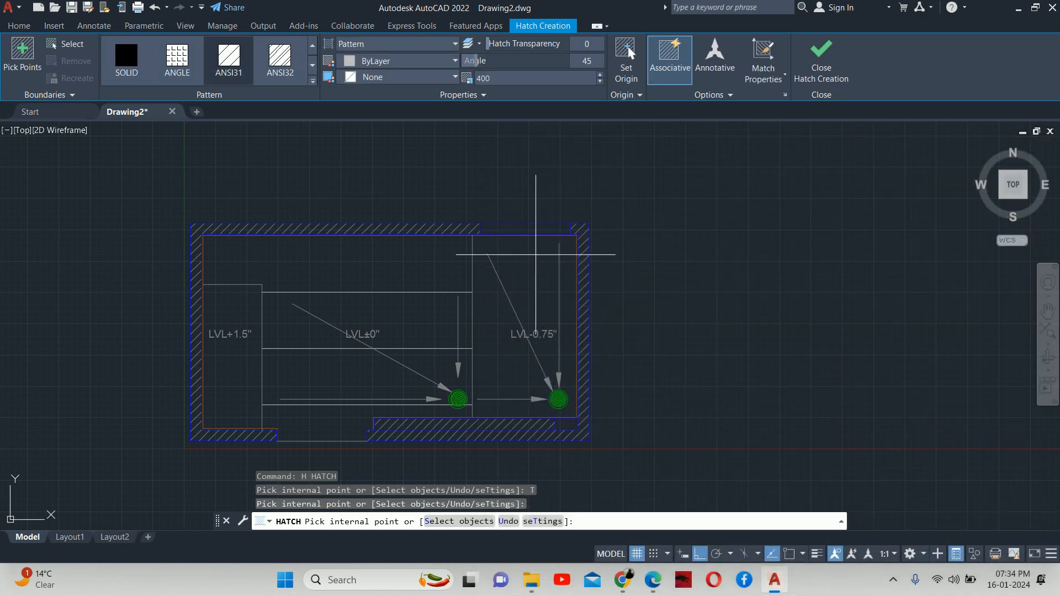
click(421, 317)
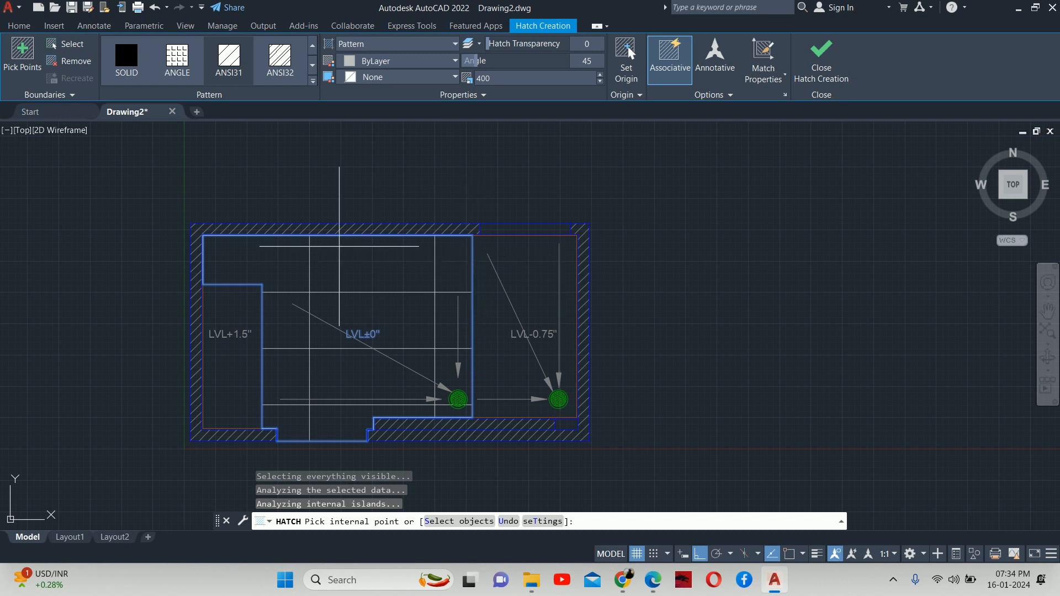
- Set the vertical-line hatch's scale to 360 and its origin at the upper-right corner of the LVL±0" floor
text(t)
key(Return)
click(623, 326)
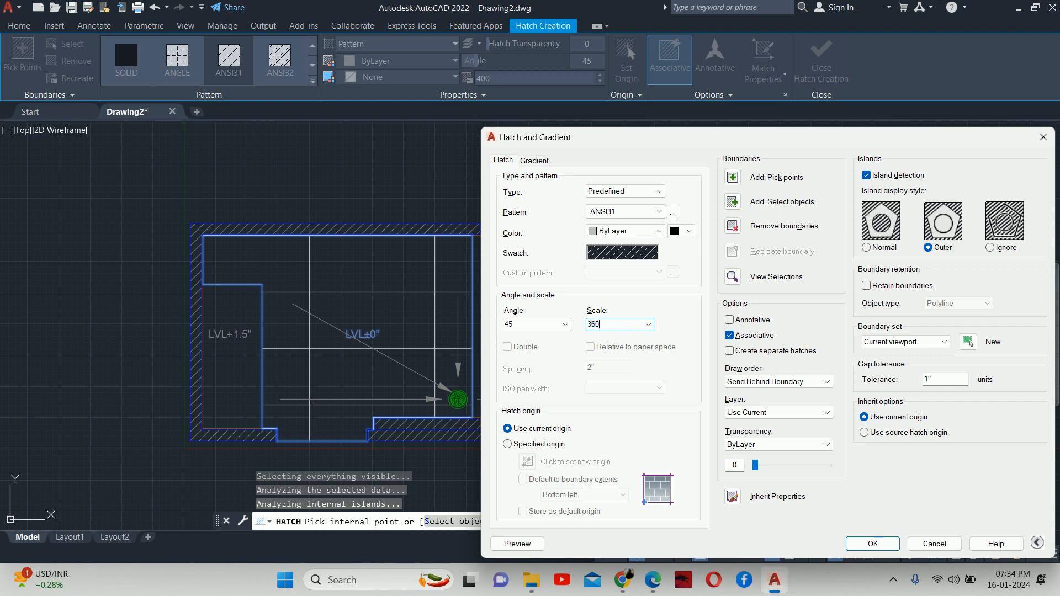
click(508, 445)
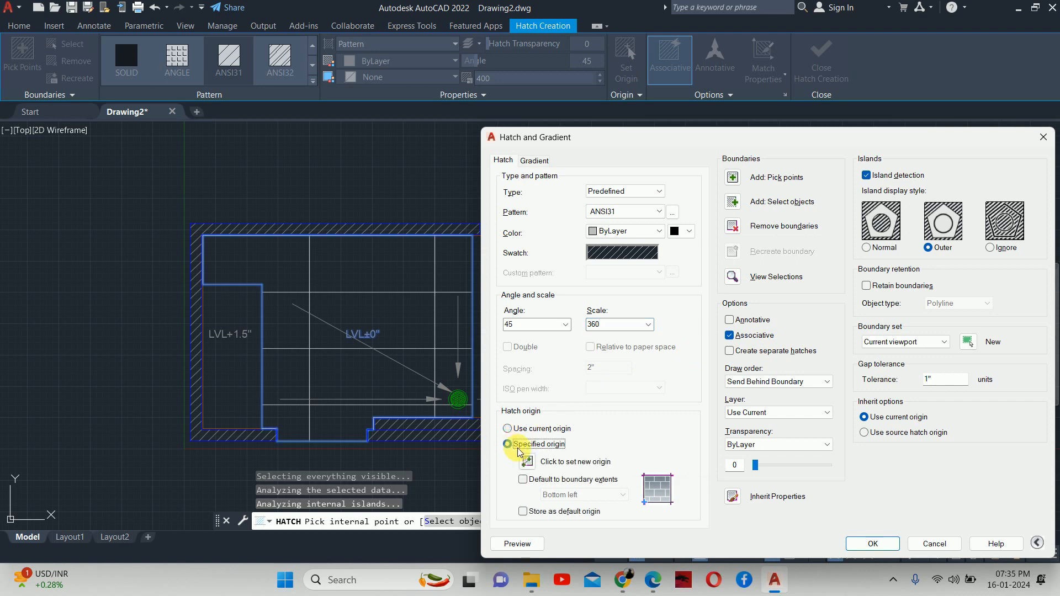
click(528, 462)
scroll(464, 243, up, 3)
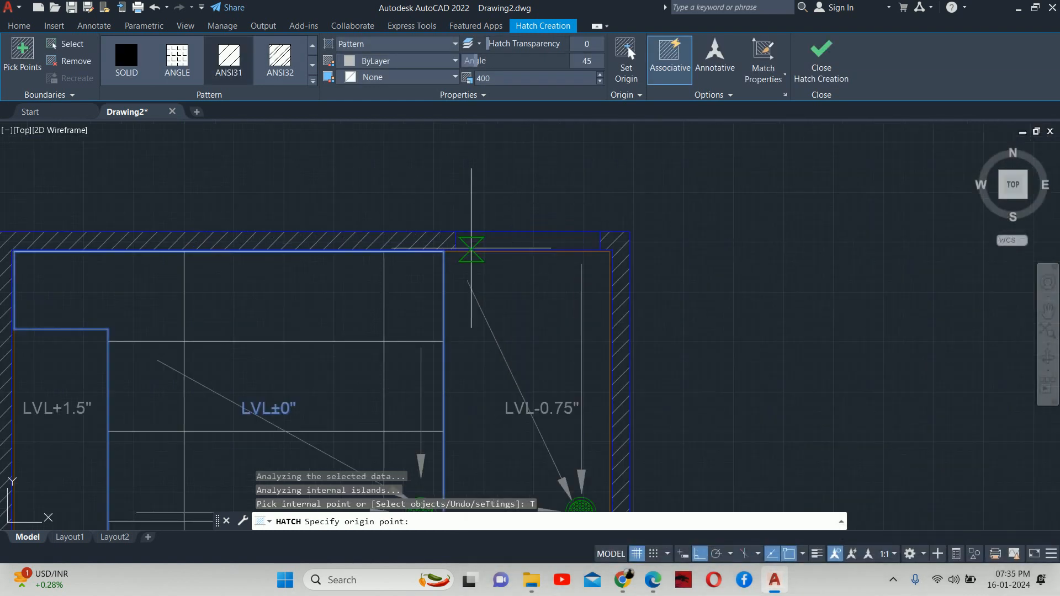
scroll(443, 252, up, 2)
click(443, 243)
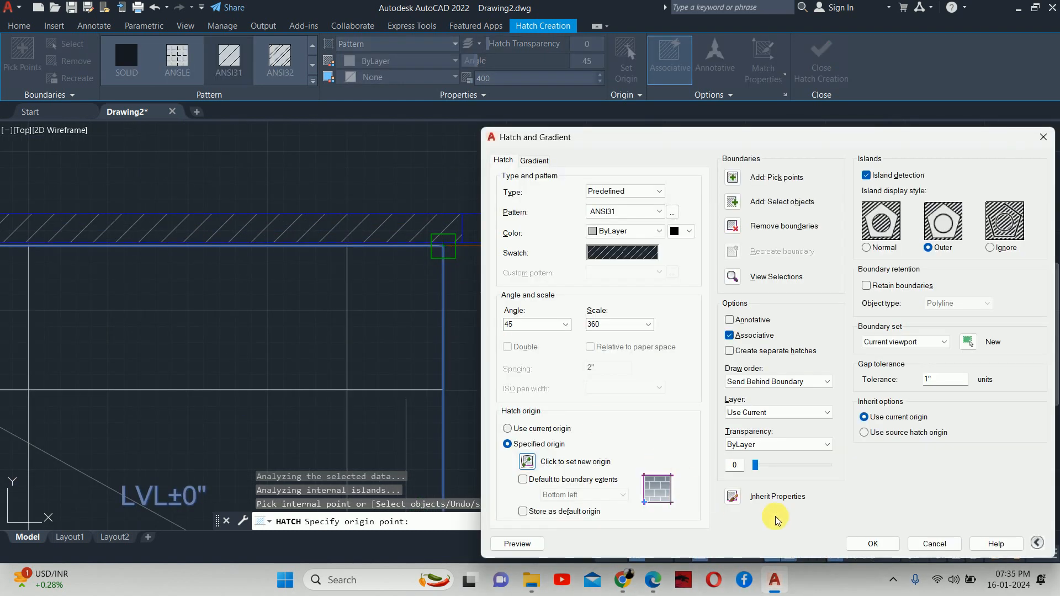
- Preview the vertical-line hatch across the LVL±0" floor, check it around the drain, and create it
click(519, 542)
scroll(322, 221, down, 2)
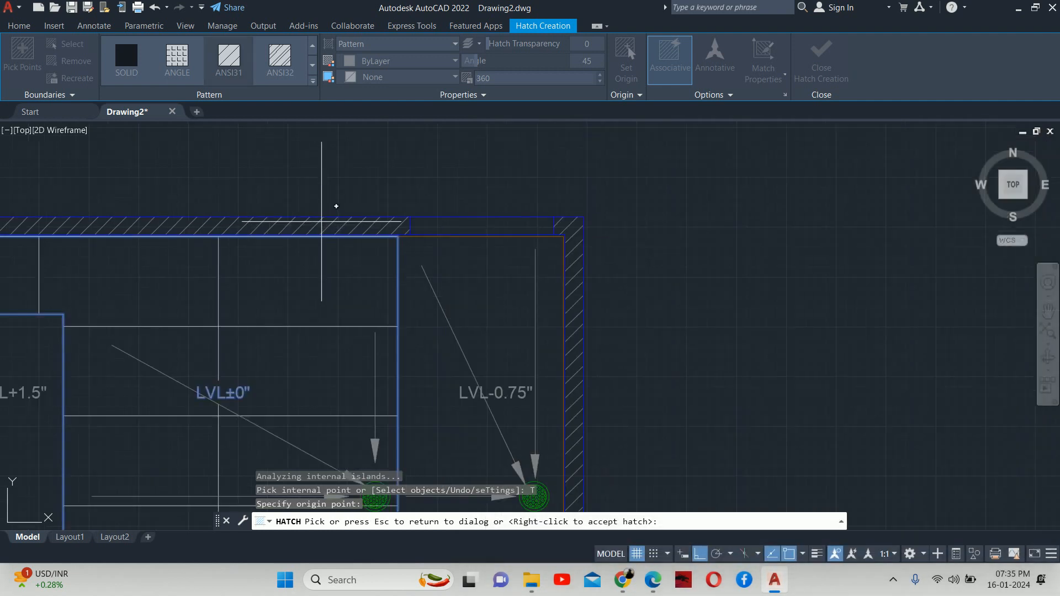
middle_drag(303, 267, 477, 139)
scroll(483, 161, down, 2)
scroll(440, 241, down, 2)
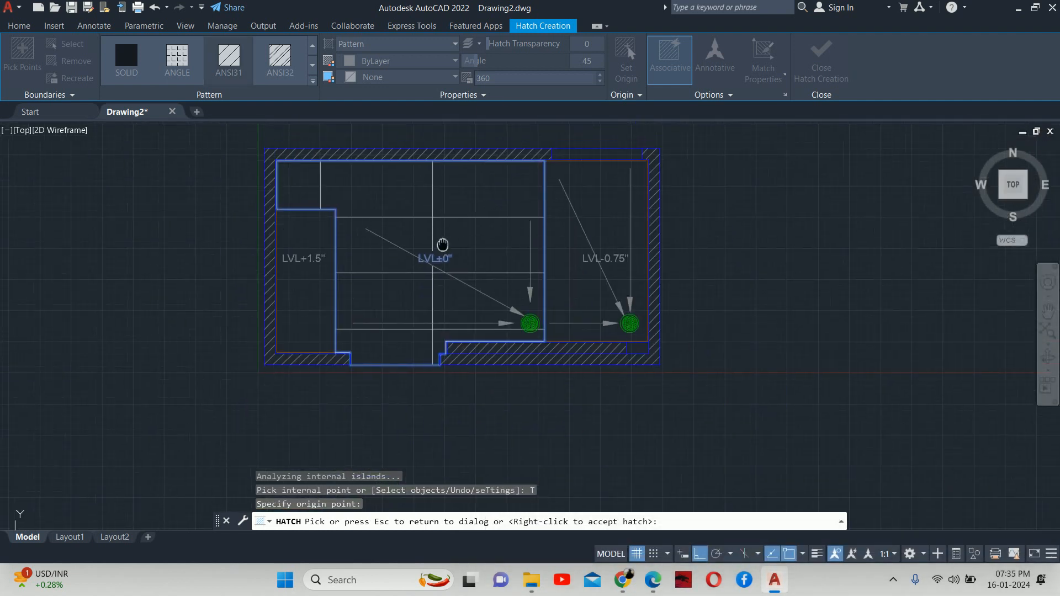
scroll(388, 241, up, 2)
key(Escape)
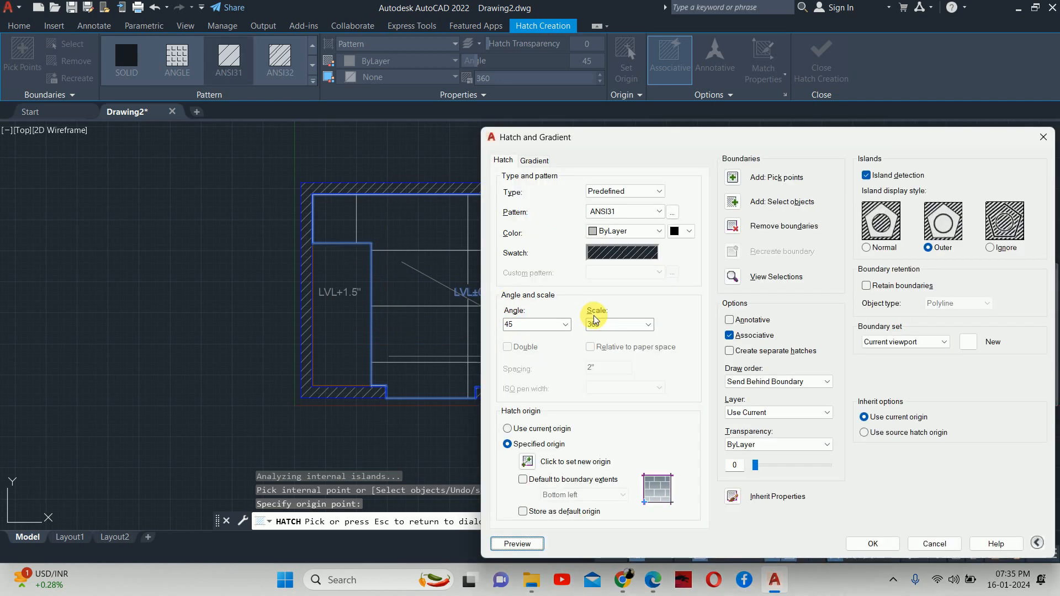
click(537, 547)
scroll(575, 355, up, 2)
scroll(578, 365, up, 2)
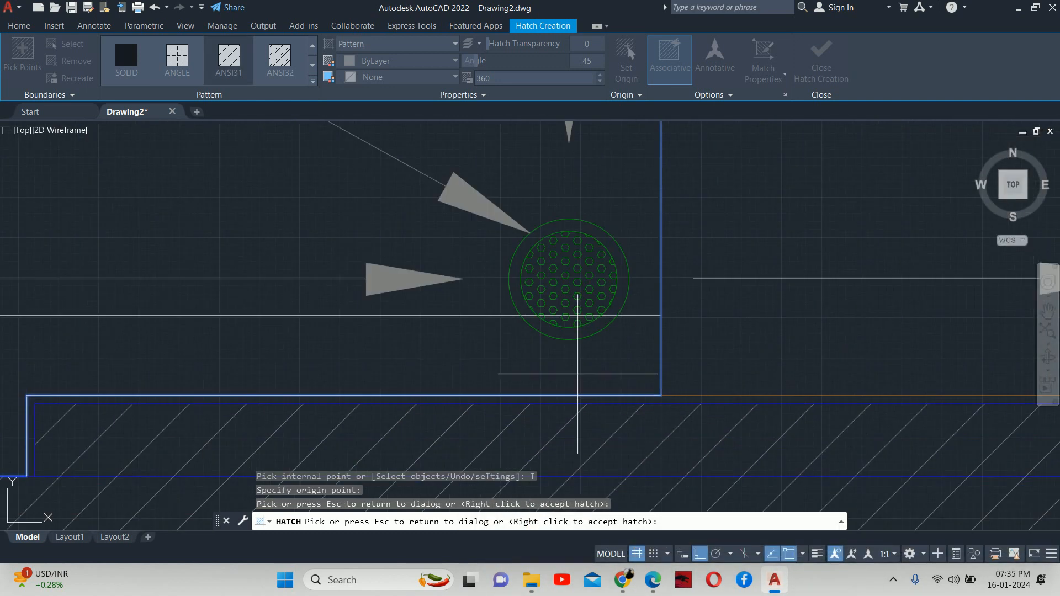
scroll(577, 374, down, 2)
key(Escape)
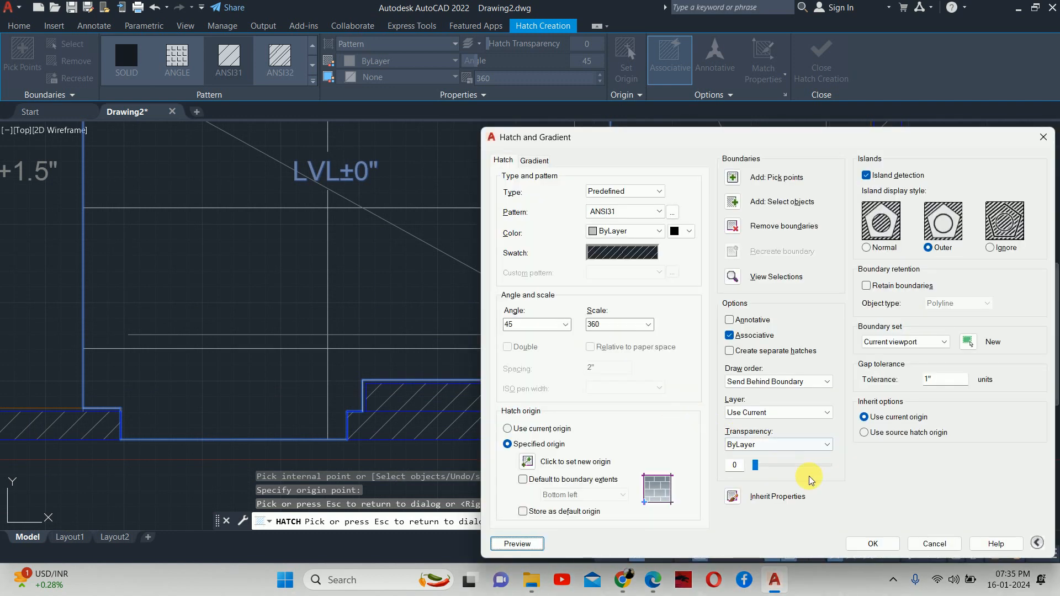
click(866, 543)
scroll(479, 317, down, 3)
key(Escape)
key(Escape)
- Try to add the LVL±0" drain as a boundary object of the horizontal-line hatch and preview the change
scroll(479, 300, up, 3)
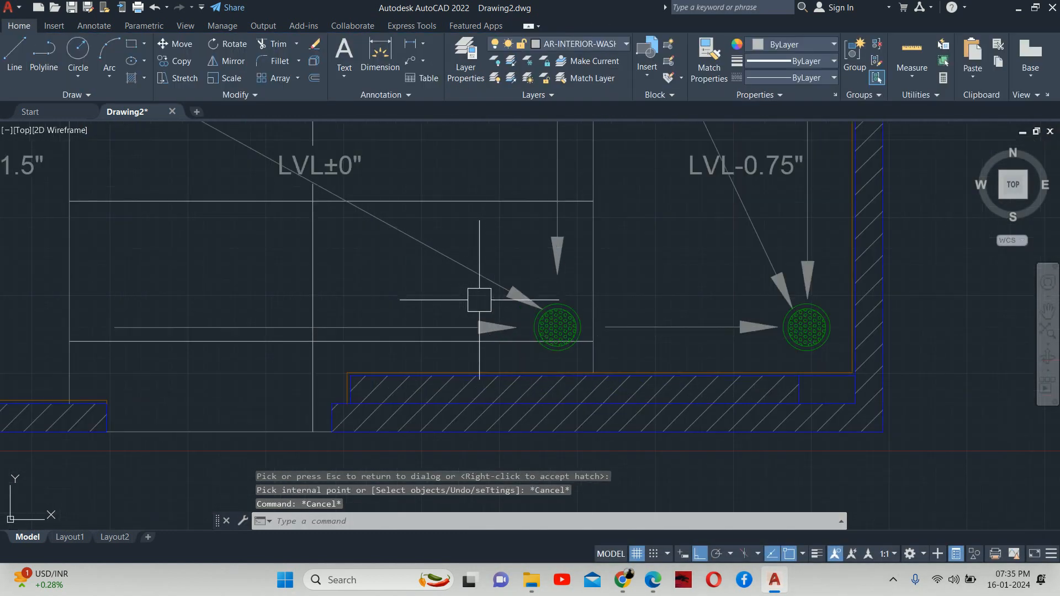
scroll(479, 300, down, 2)
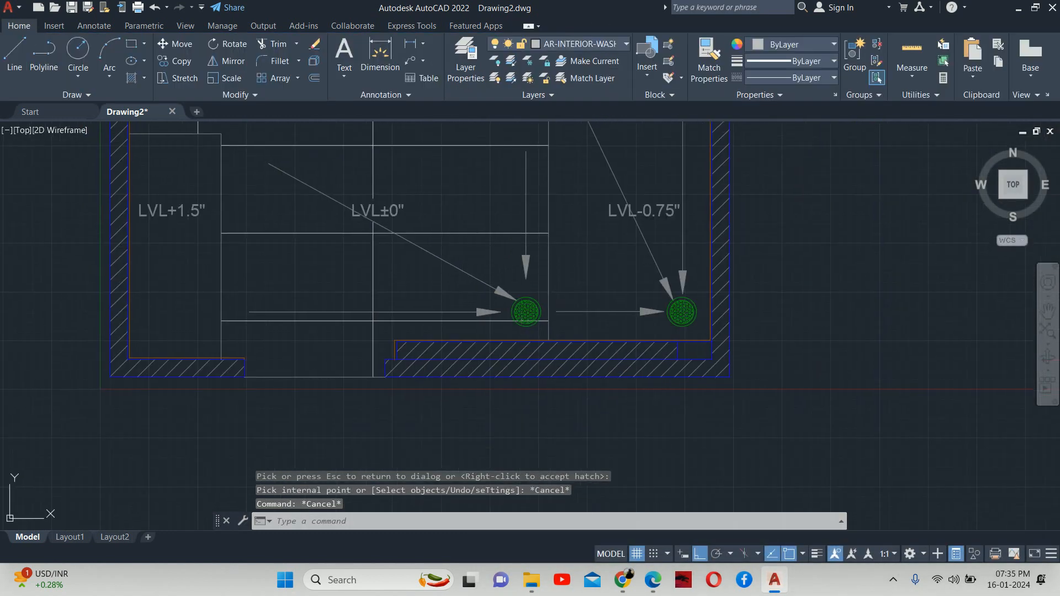
middle_drag(504, 244, 449, 282)
scroll(456, 342, up, 4)
middle_drag(475, 342, 491, 296)
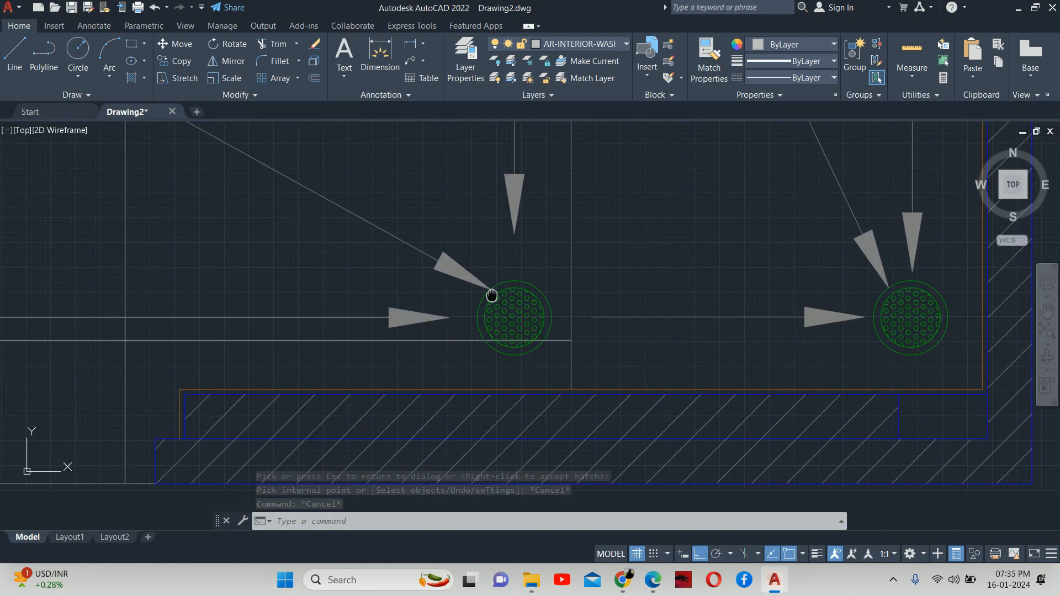
text(he)
key(Return)
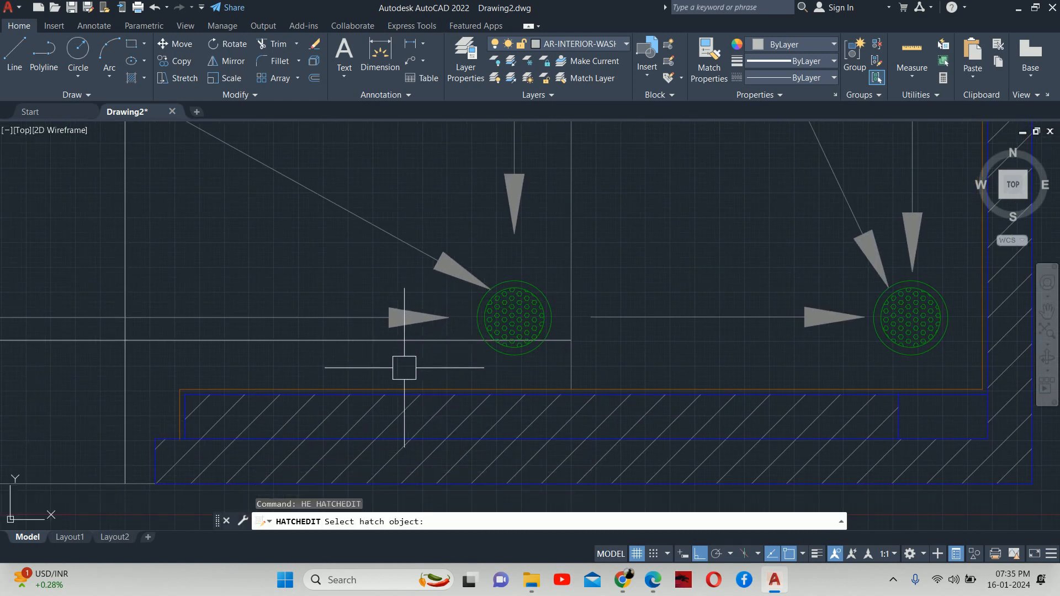
click(377, 339)
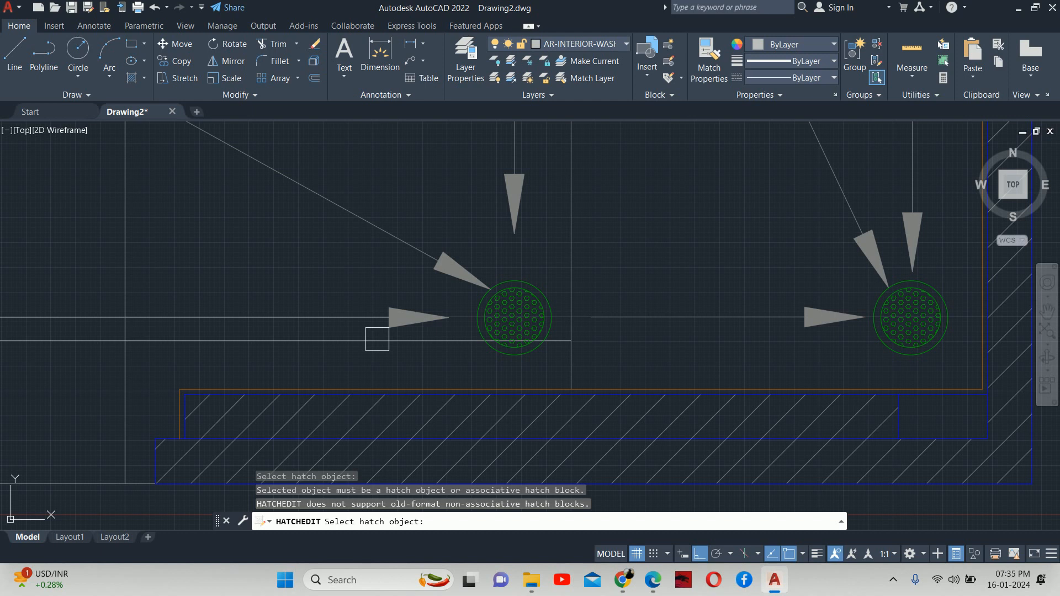
click(350, 341)
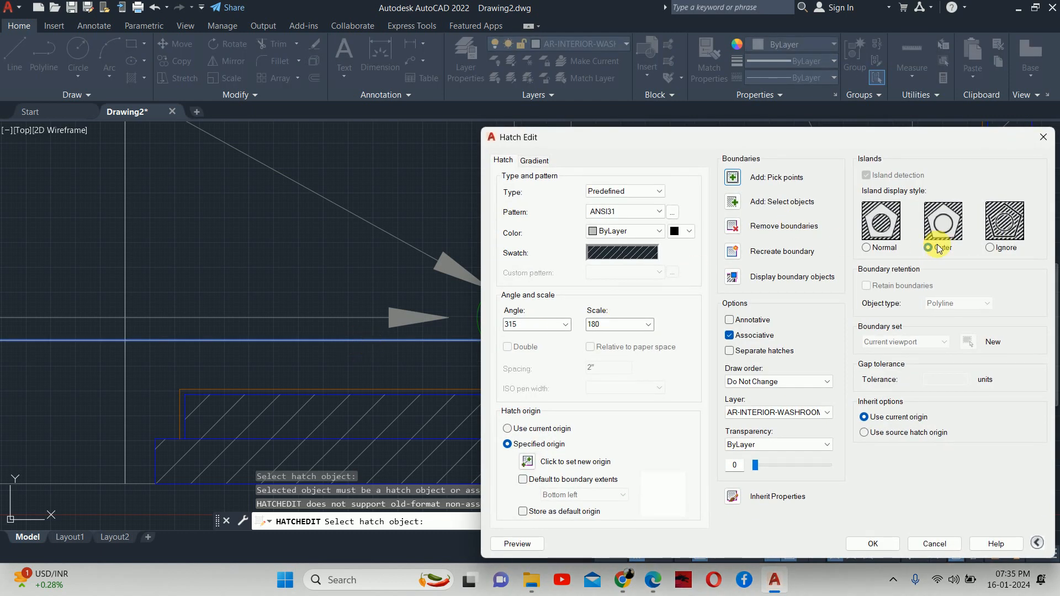
click(732, 202)
click(546, 279)
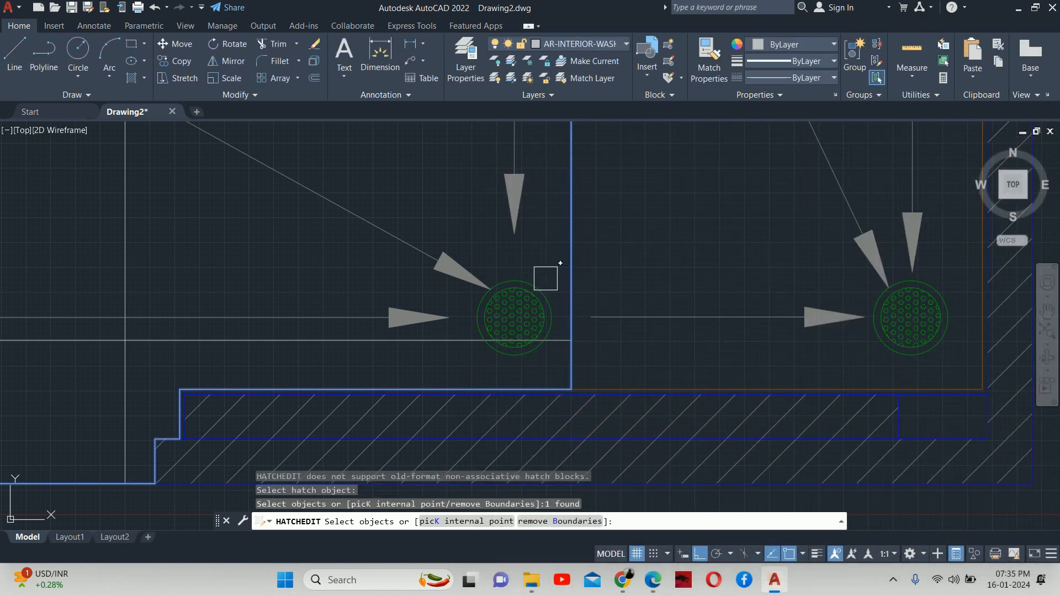
key(Return)
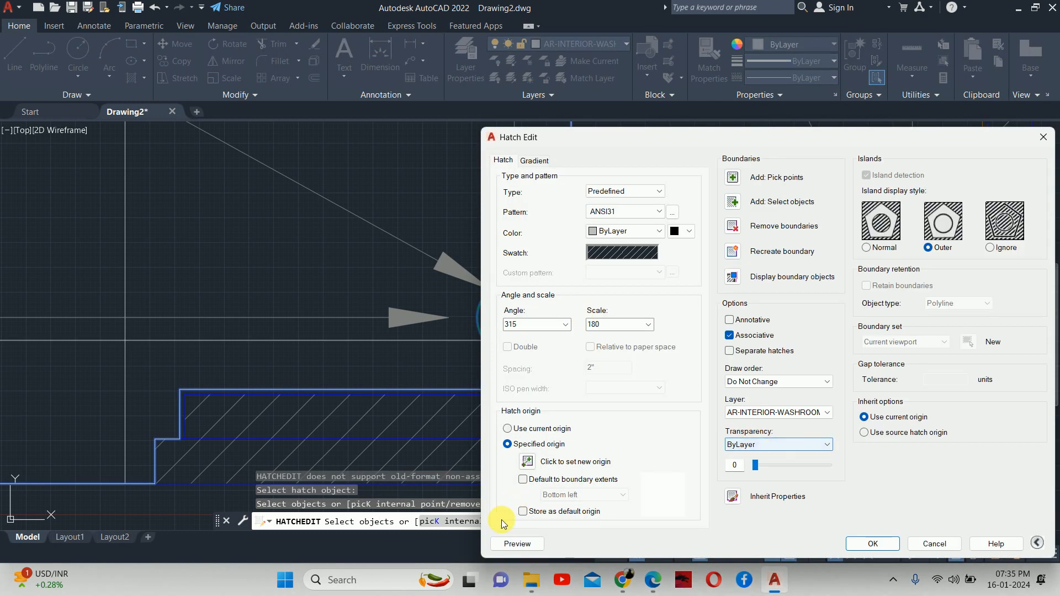
click(515, 542)
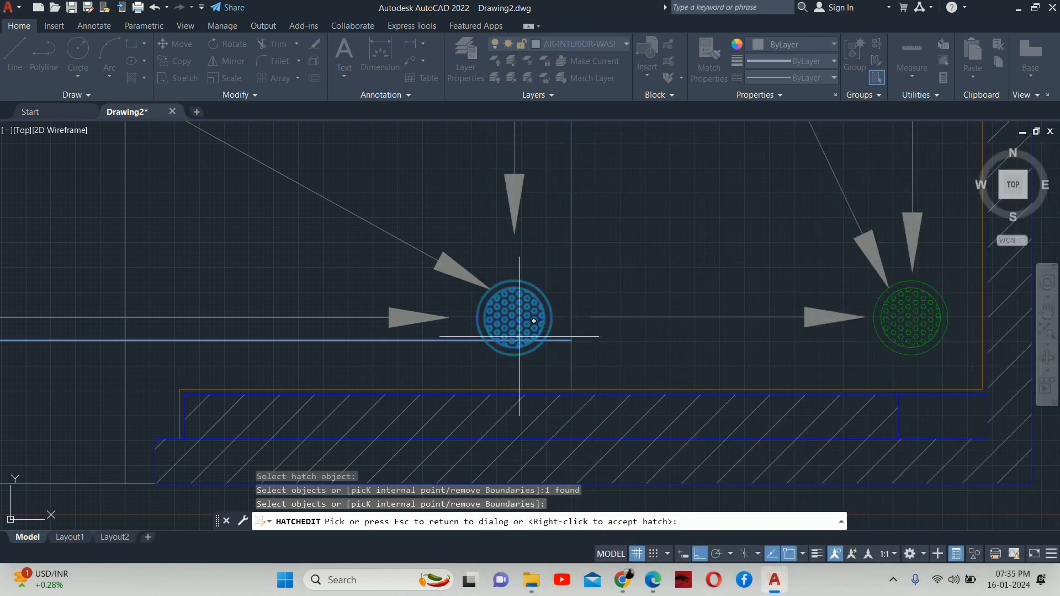
key(Escape)
key(Escape)
key(Escape)
key(Escape)
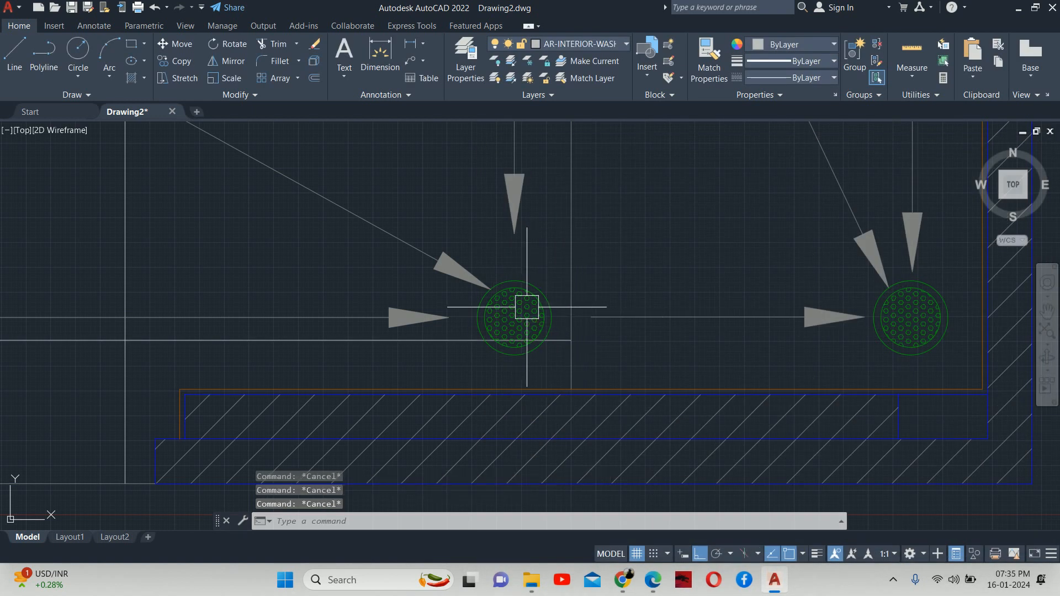
scroll(527, 307, up, 2)
text(c)
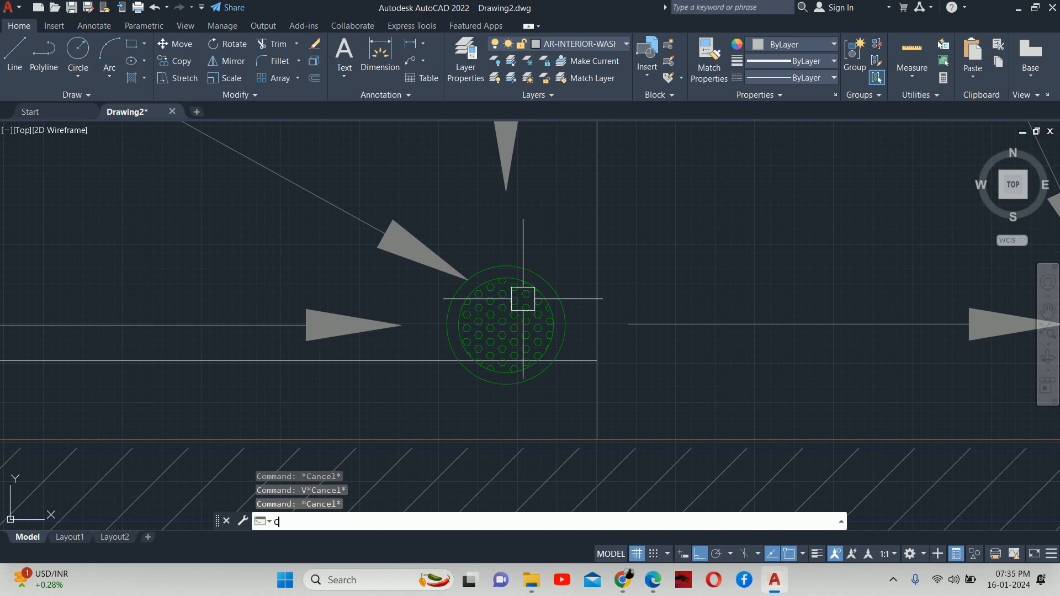
key(Return)
click(496, 333)
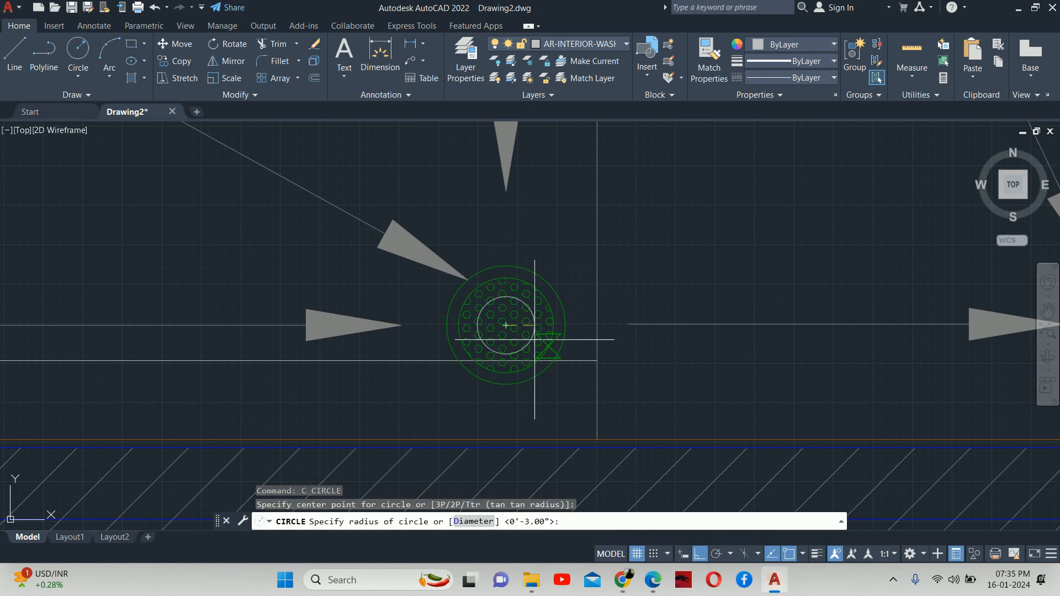
key(Escape)
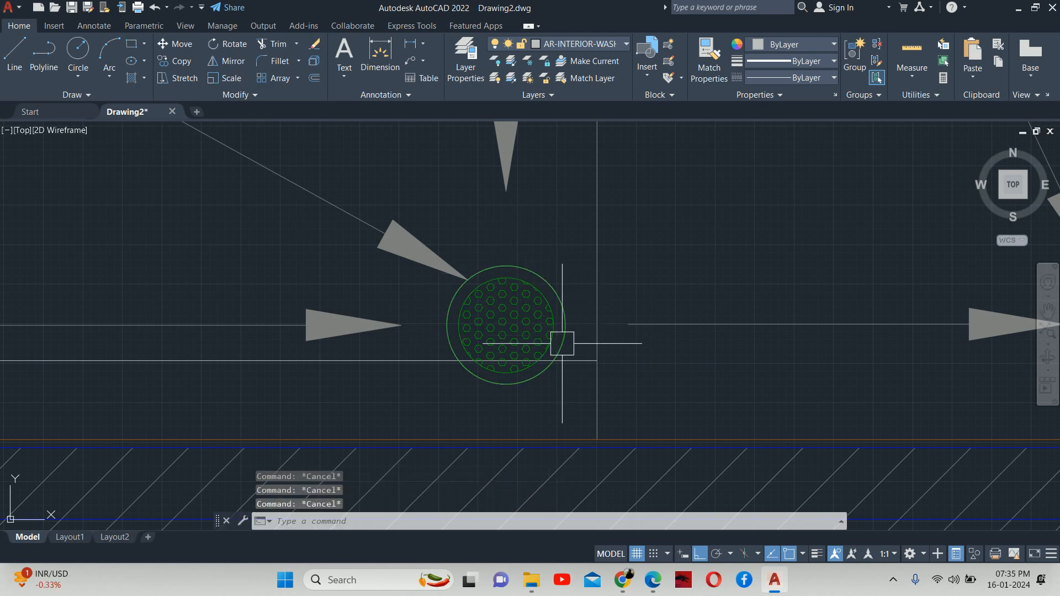
- Try to trim the horizontal hatch line where it crosses the drain on the LVL±0" floor
text(tr)
key(Return)
scroll(545, 362, up, 5)
scroll(546, 362, up, 2)
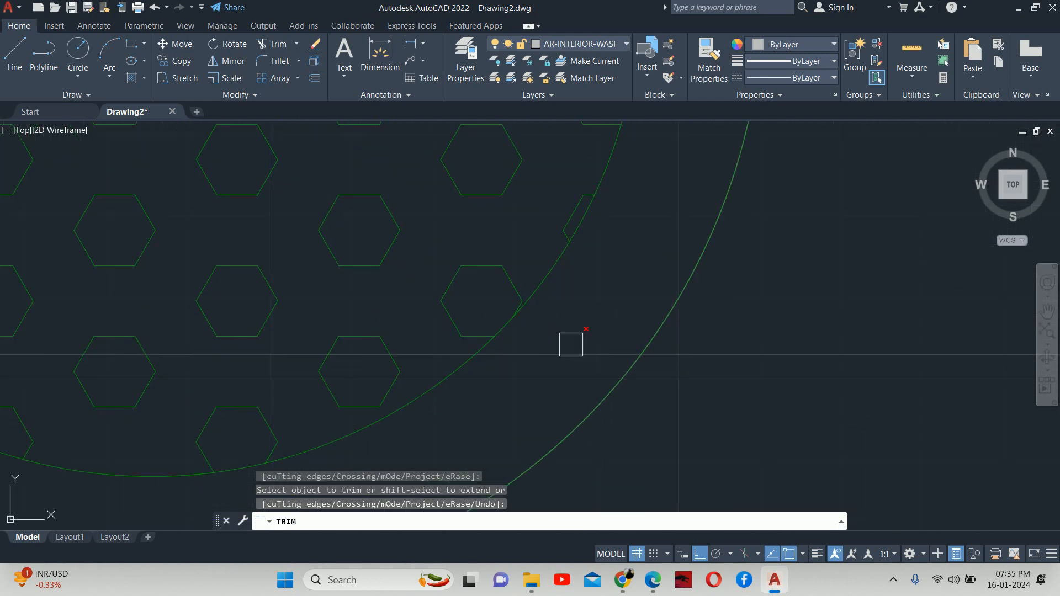
click(568, 348)
scroll(565, 346, down, 5)
scroll(567, 347, down, 5)
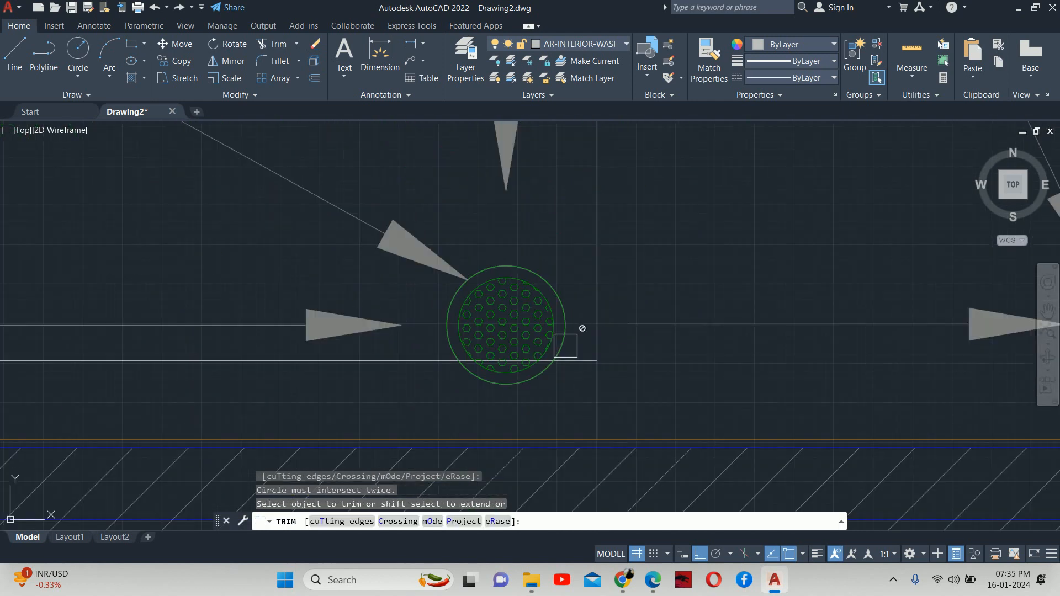
scroll(542, 353, up, 7)
click(560, 361)
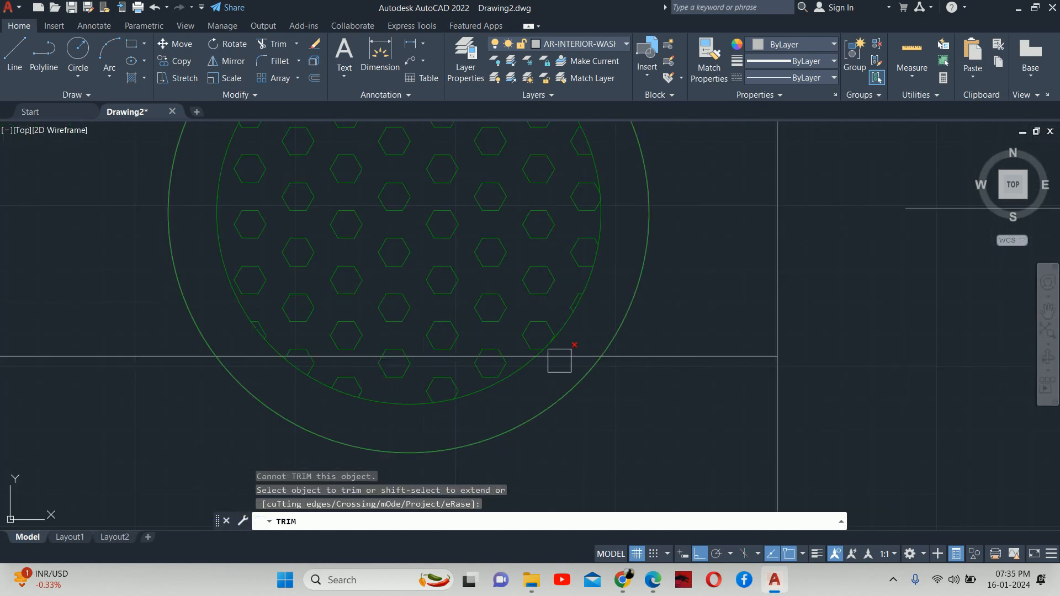
click(569, 358)
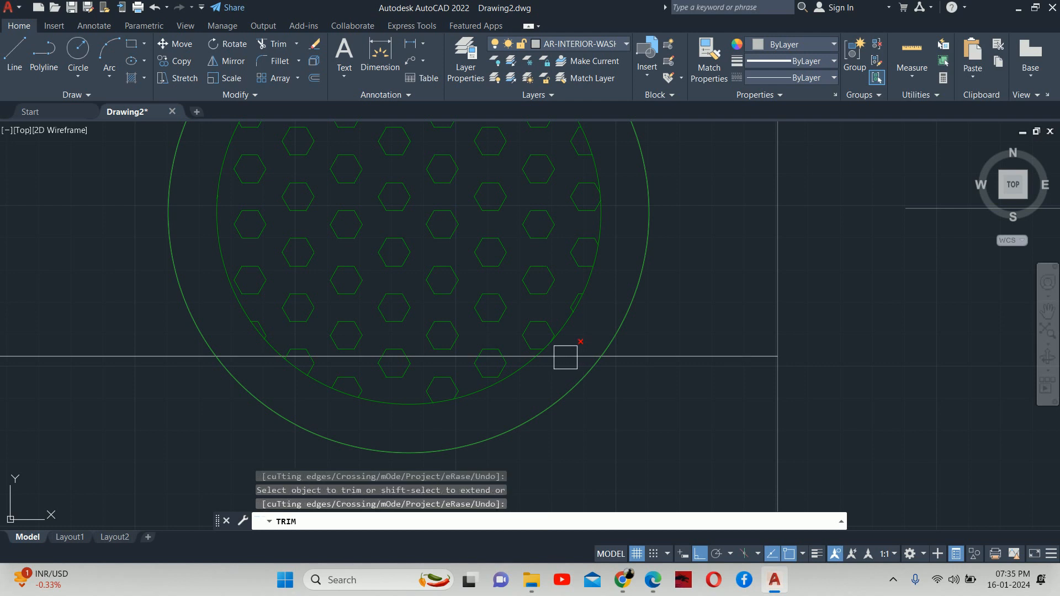
key(Escape)
key(Escape)
key(Escape)
- Edit the horizontal-line hatch and try to remove the LVL±0" drain's outer circle from its boundaries
scroll(562, 356, down, 4)
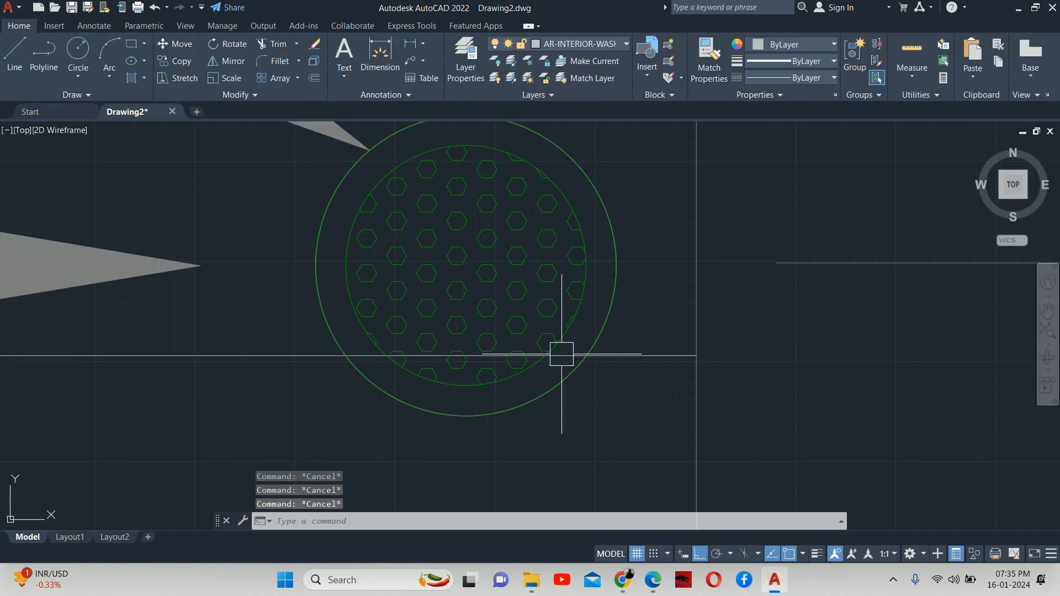
scroll(559, 356, up, 2)
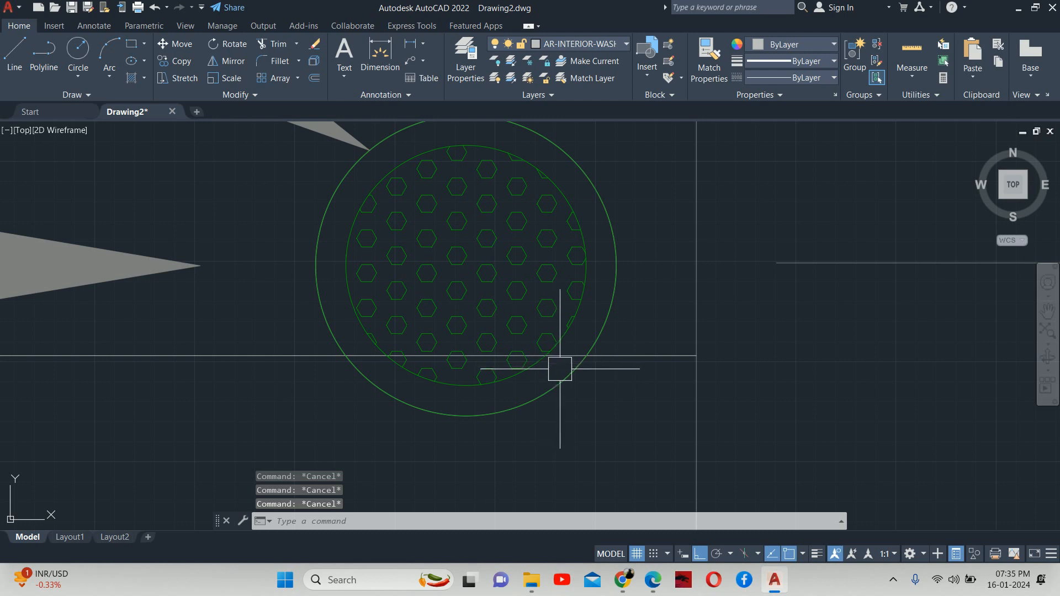
text(HE)
key(Return)
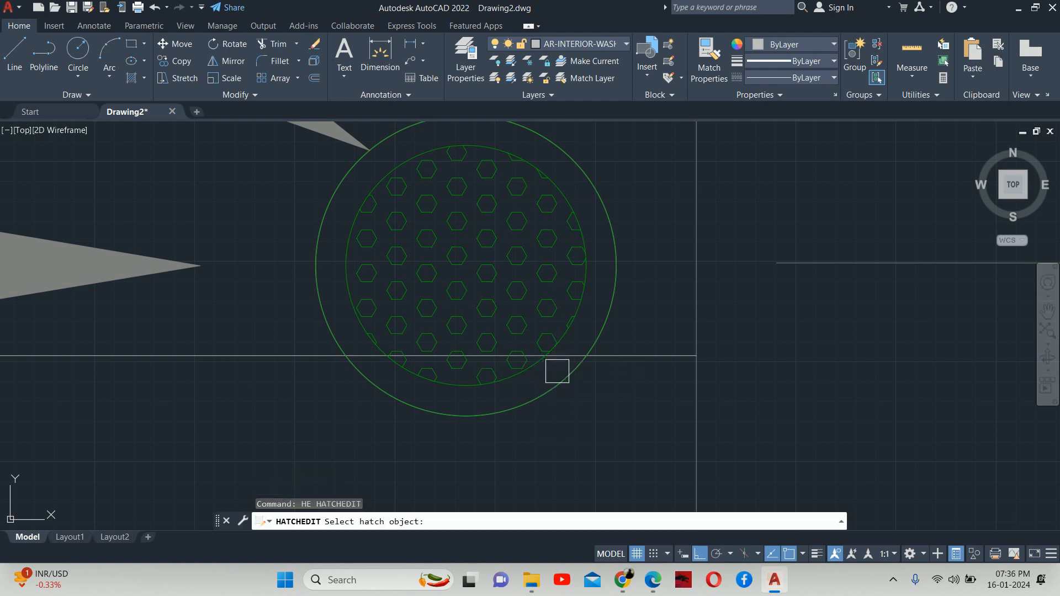
click(647, 358)
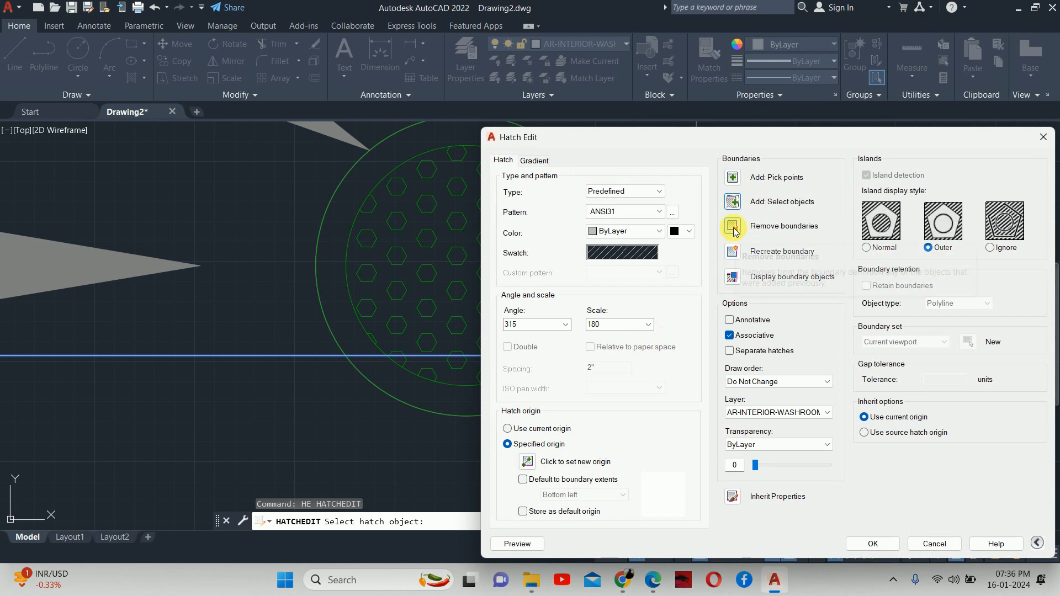
click(732, 227)
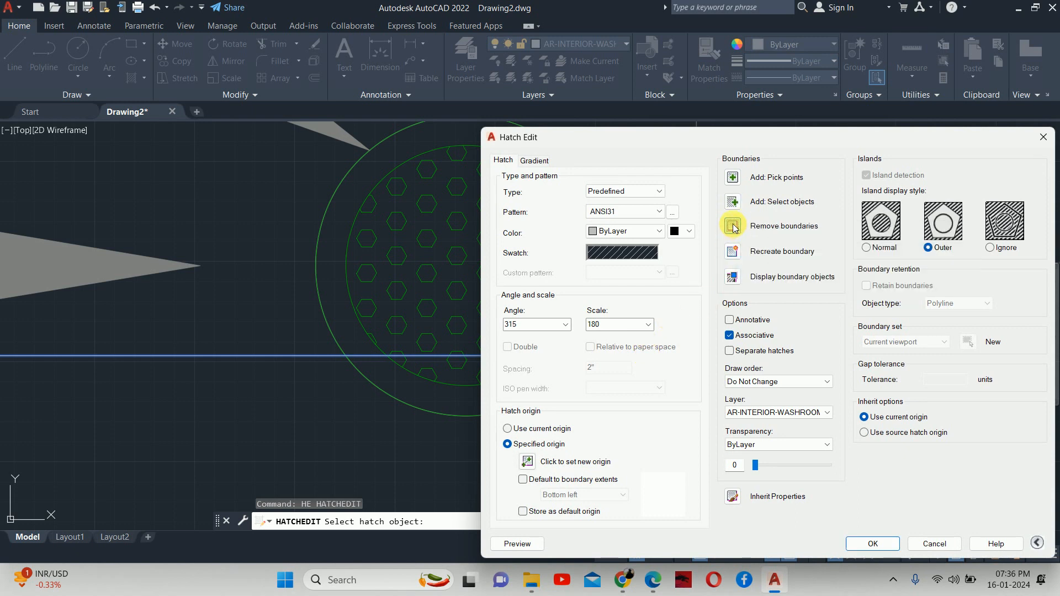
click(611, 197)
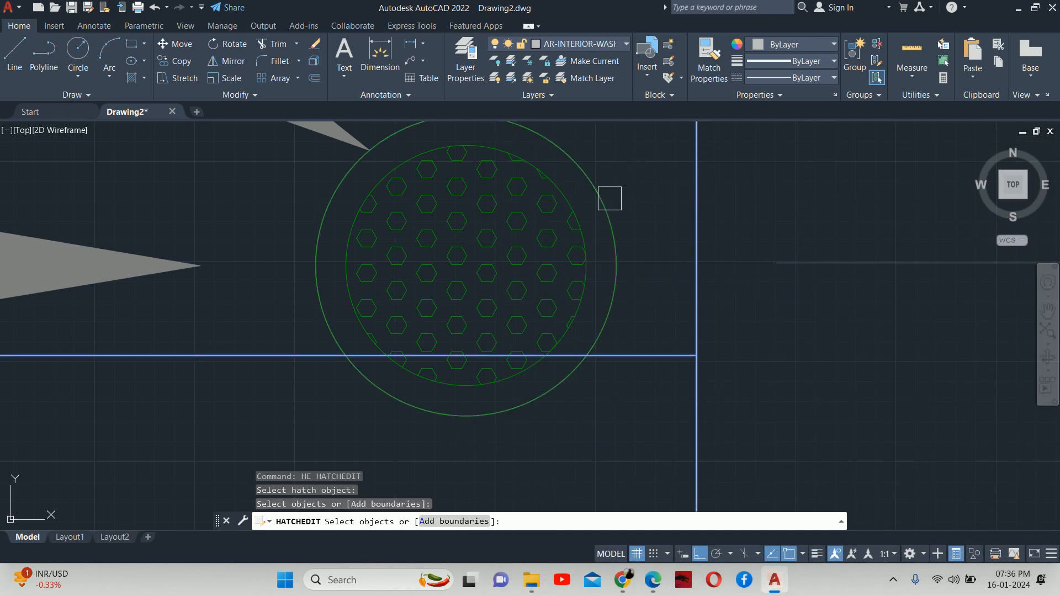
key(Return)
- Preview the edited horizontal-line hatch, accept it, and check the line crossing the LVL±0" drain
click(519, 543)
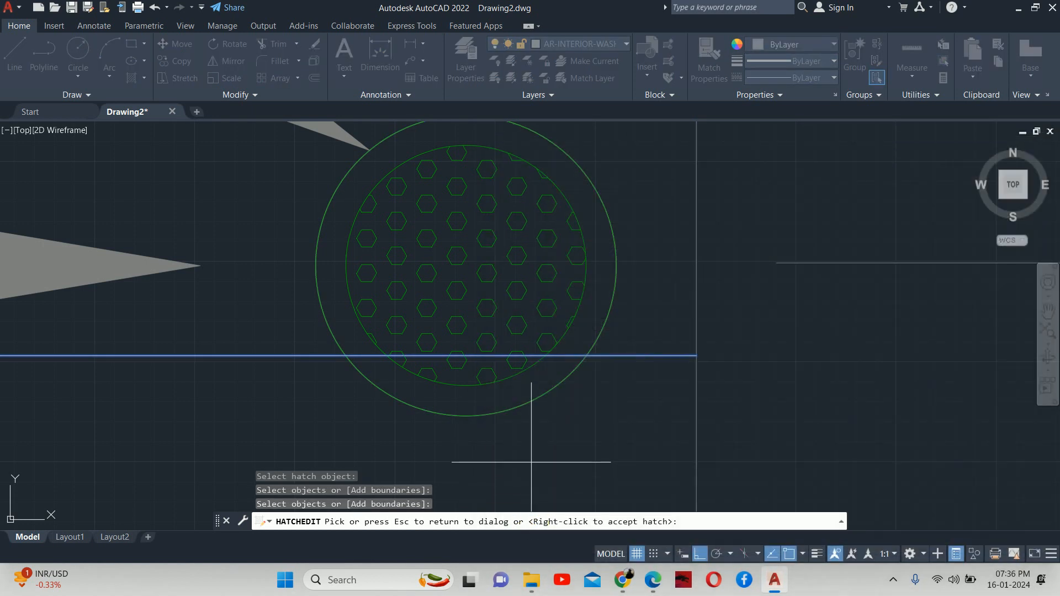
key(Escape)
click(869, 550)
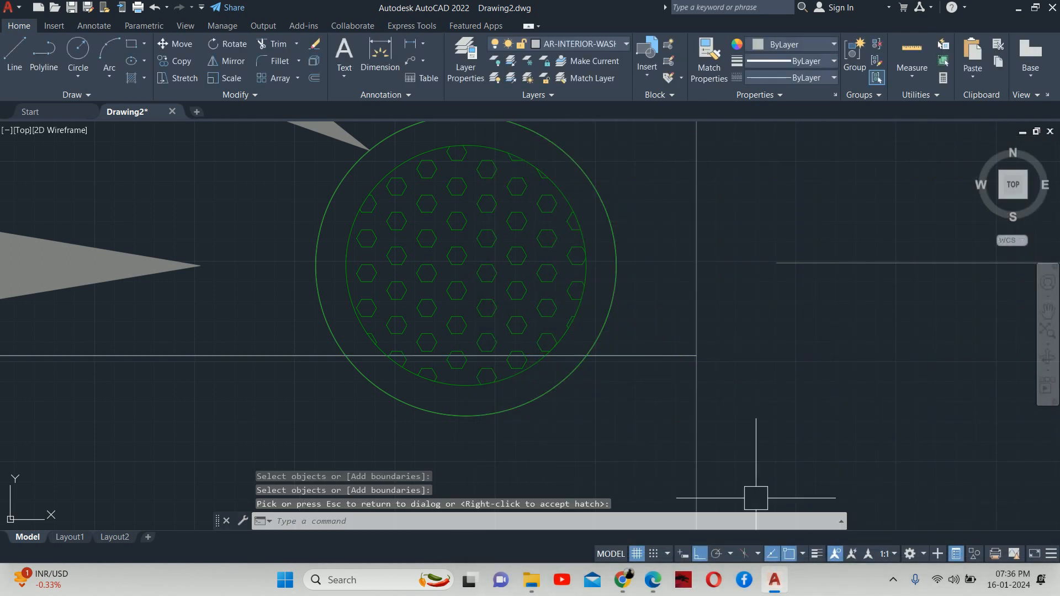
key(Escape)
key(Escape)
click(637, 357)
scroll(639, 356, down, 5)
scroll(621, 355, down, 3)
key(Escape)
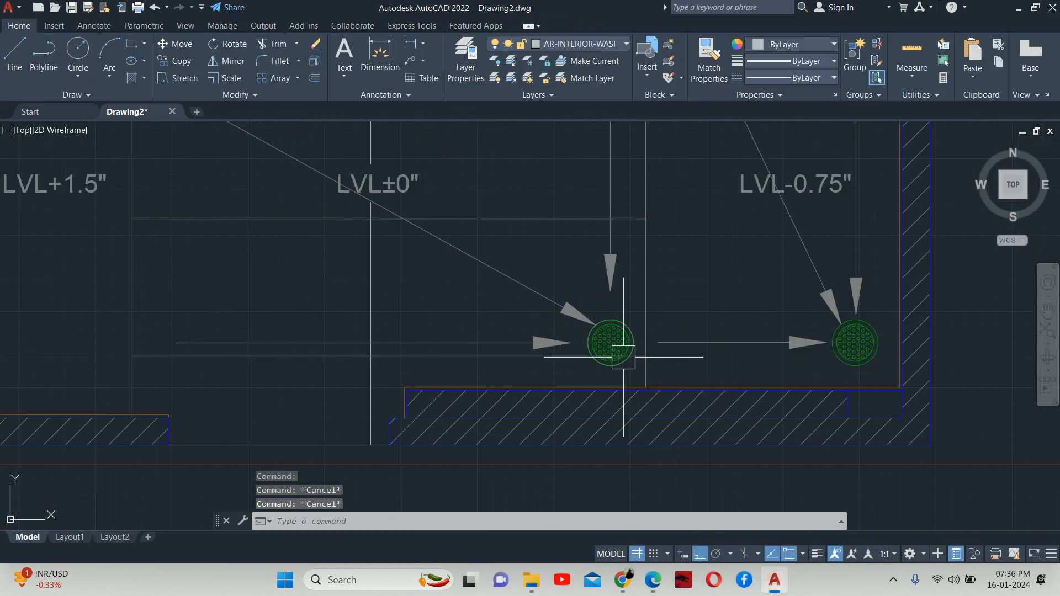
- Turn off the AR-PLAN-FLOORING layer with Layer Off by picking an object on it in the plan
middle_drag(474, 319, 468, 397)
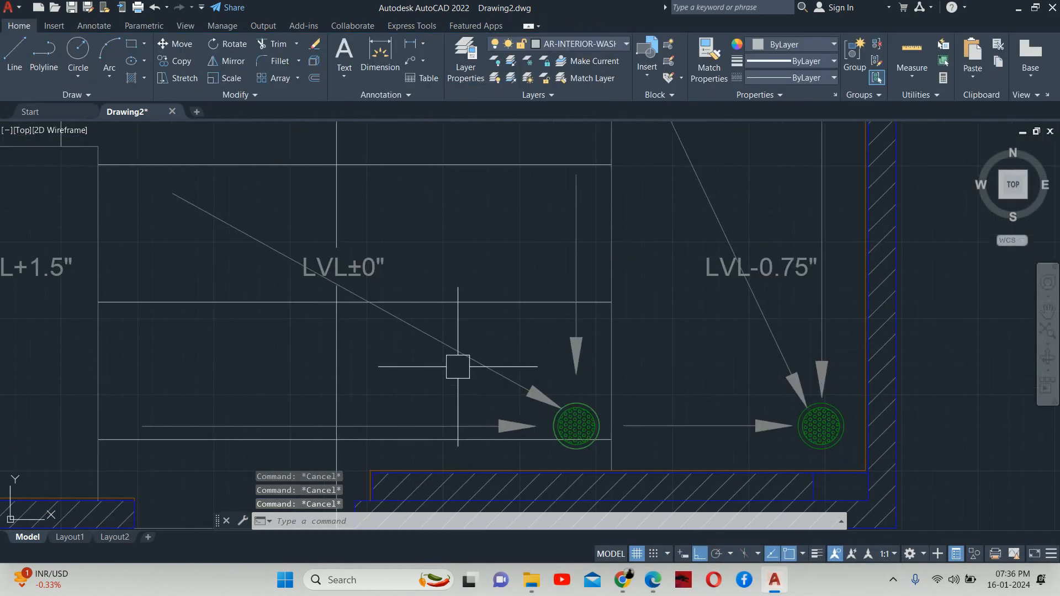
text(LAYO)
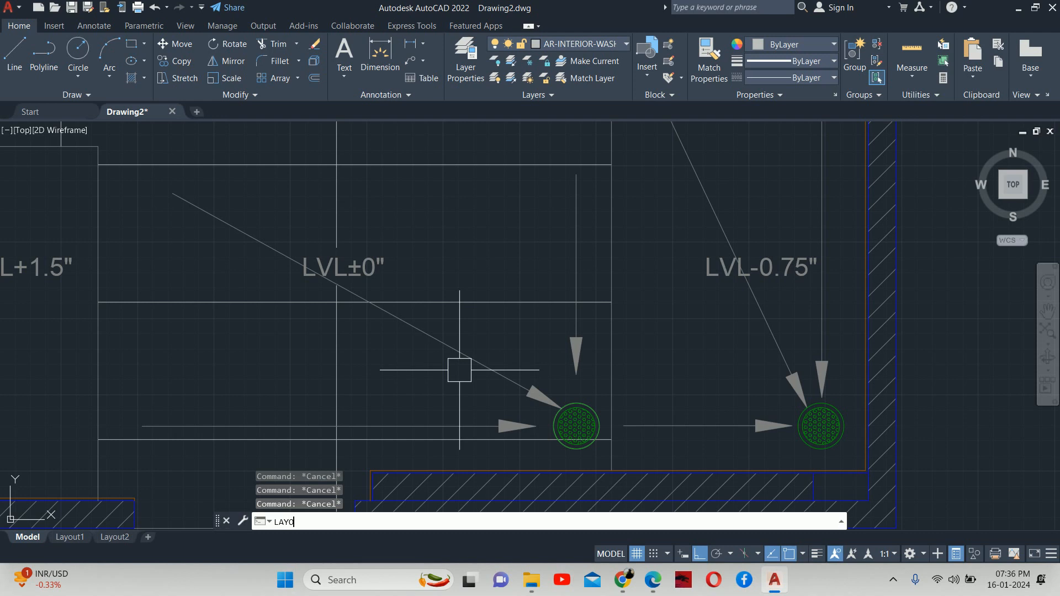
text(FF)
key(Return)
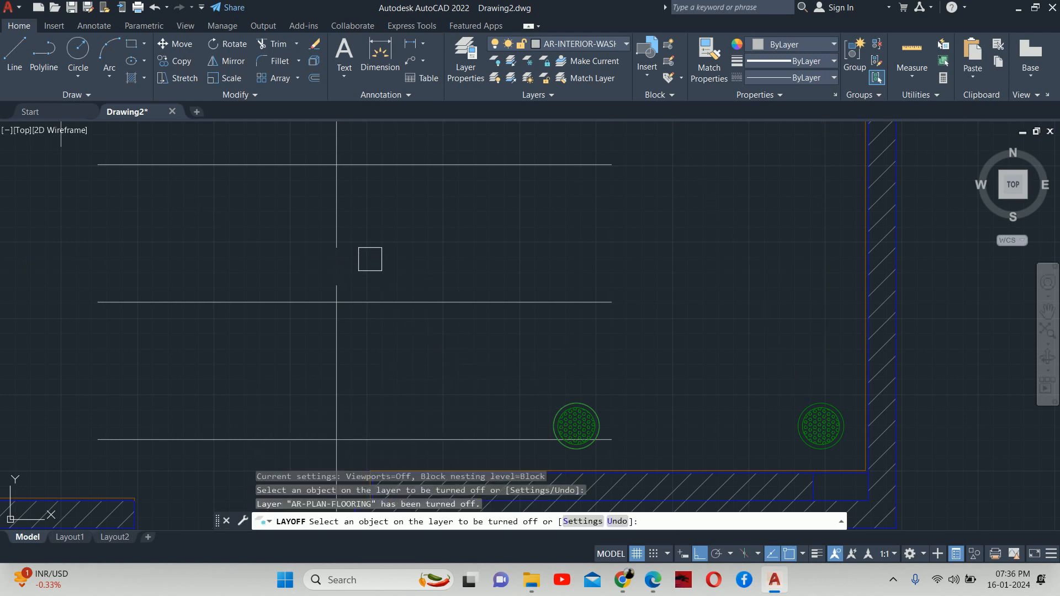
scroll(486, 320, down, 4)
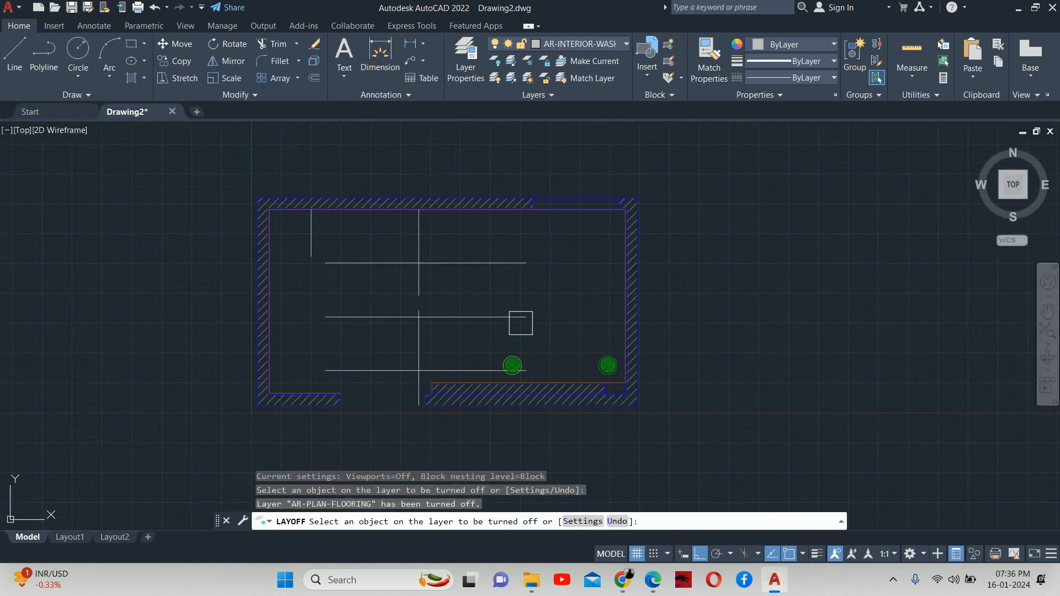
scroll(512, 365, up, 6)
key(Escape)
key(Escape)
- Turn off the MEP-PLUMBING-WWP layer by picking the LVL±0" drain's grating
key(Return)
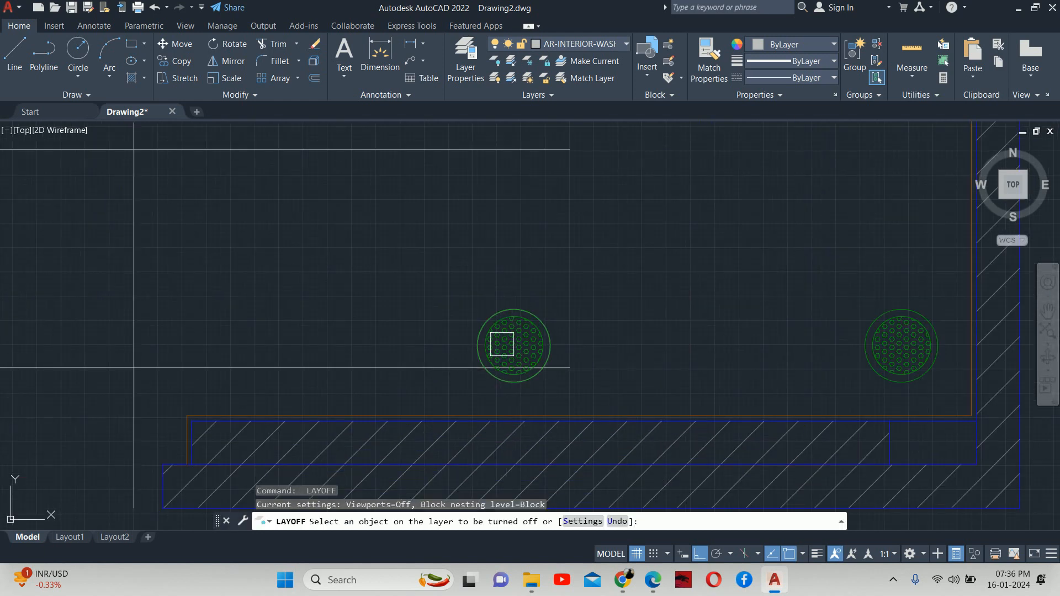
click(511, 343)
key(Escape)
scroll(509, 345, down, 5)
key(Escape)
key(Escape)
scroll(507, 348, up, 5)
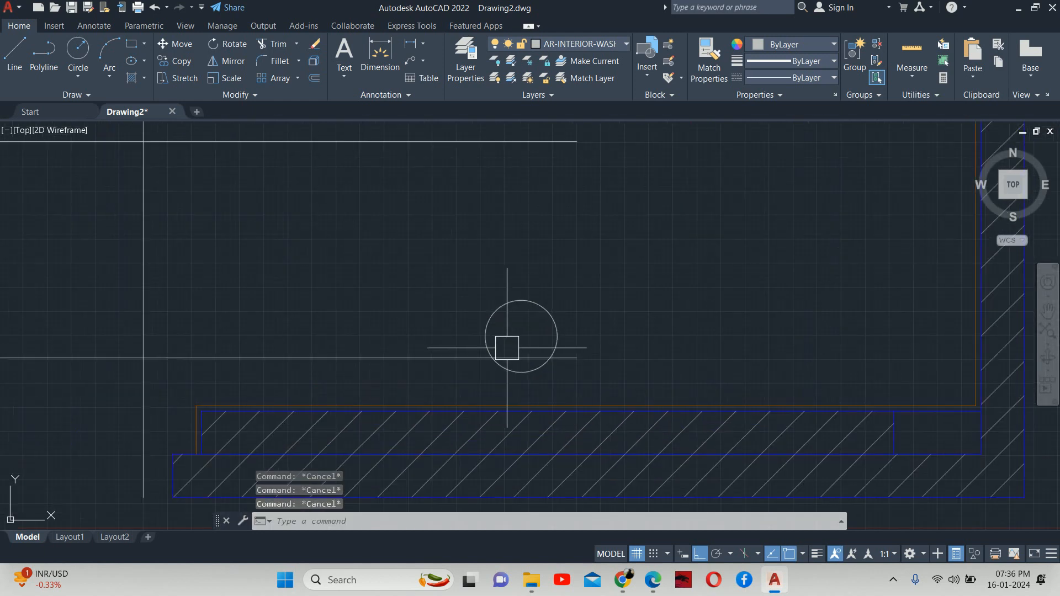
text(TR)
key(Return)
scroll(509, 350, up, 4)
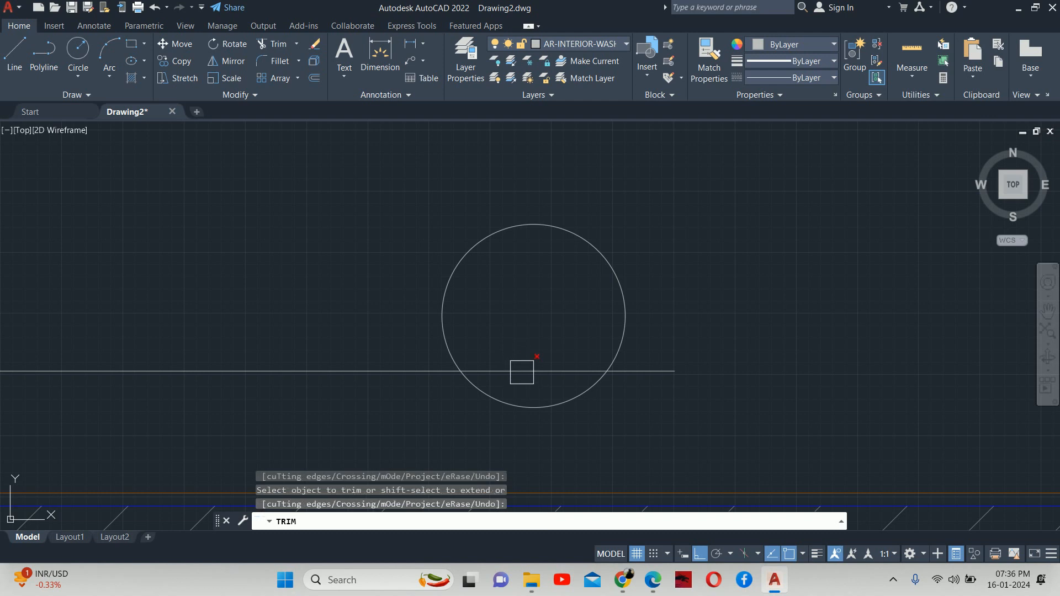
key(Escape)
scroll(528, 362, down, 6)
key(Escape)
key(Escape)
scroll(530, 366, down, 4)
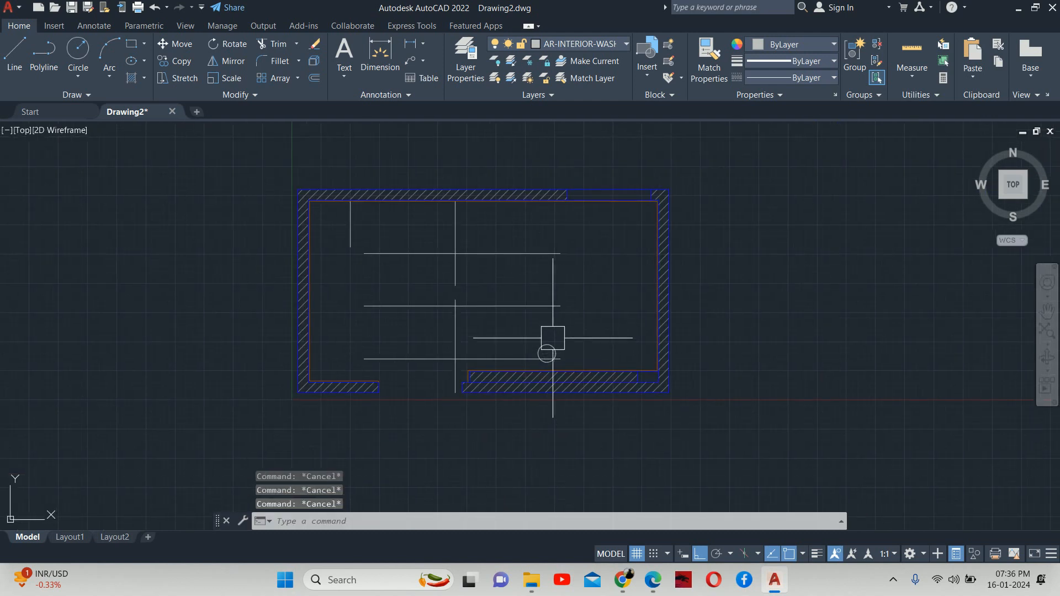
- Edit the horizontal-line hatch and add the circle at the LVL±0" drain as a boundary object
scroll(537, 338, up, 2)
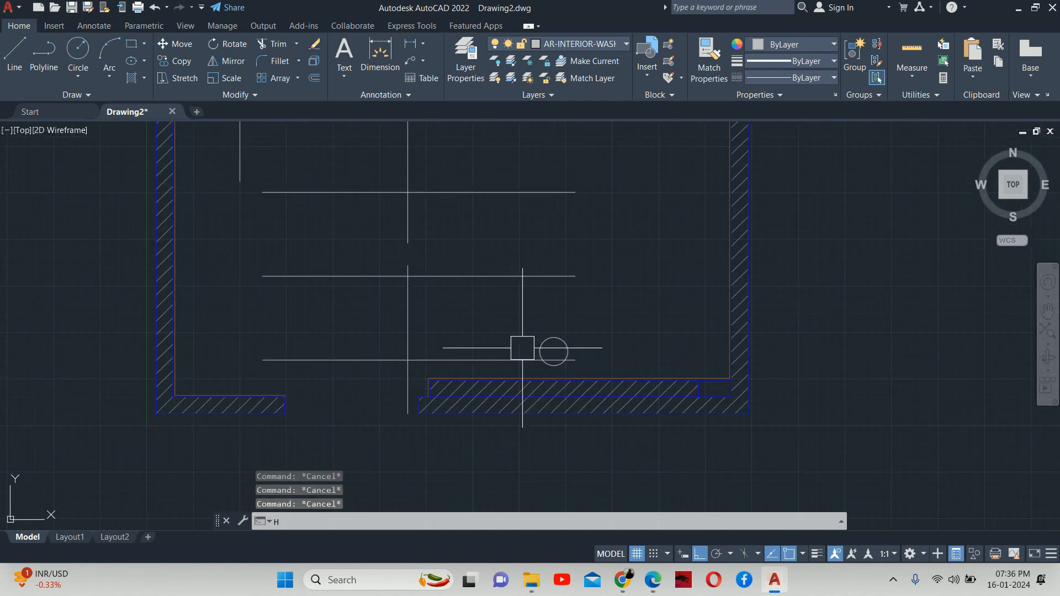
key(Return)
click(375, 264)
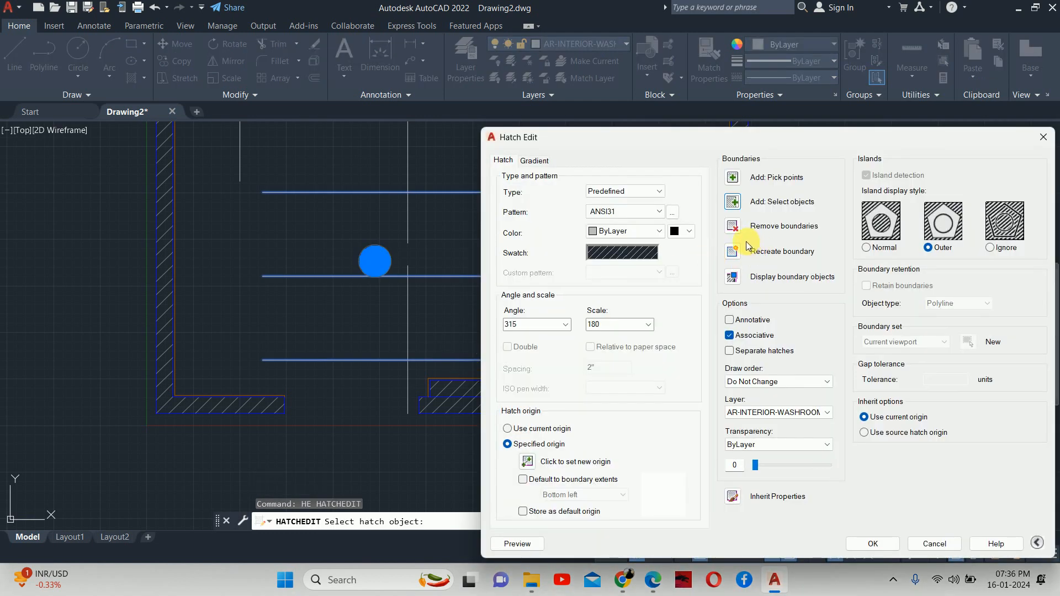
click(733, 203)
scroll(621, 308, up, 2)
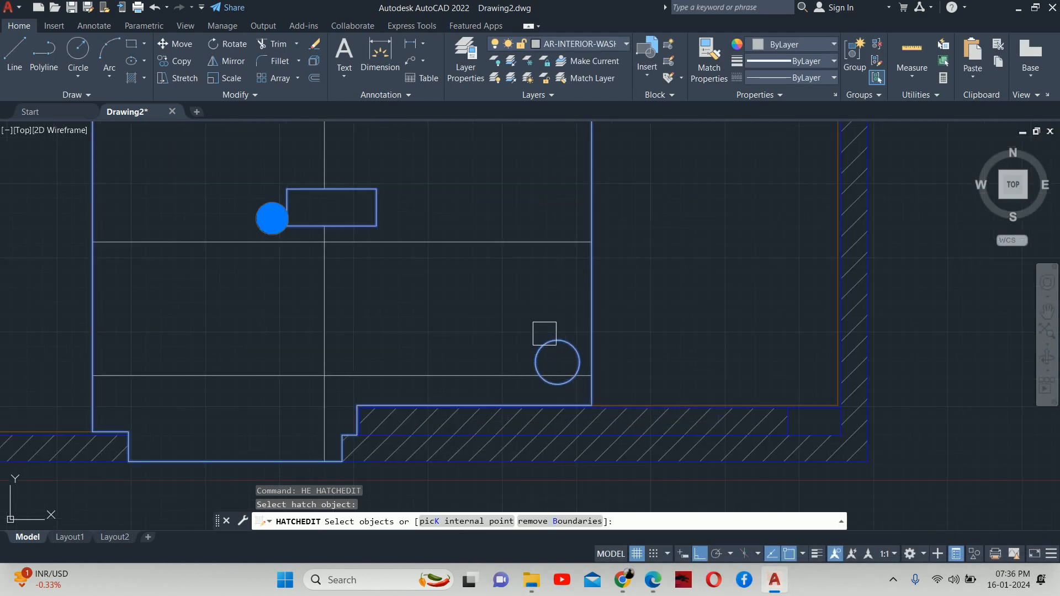
click(544, 335)
key(Return)
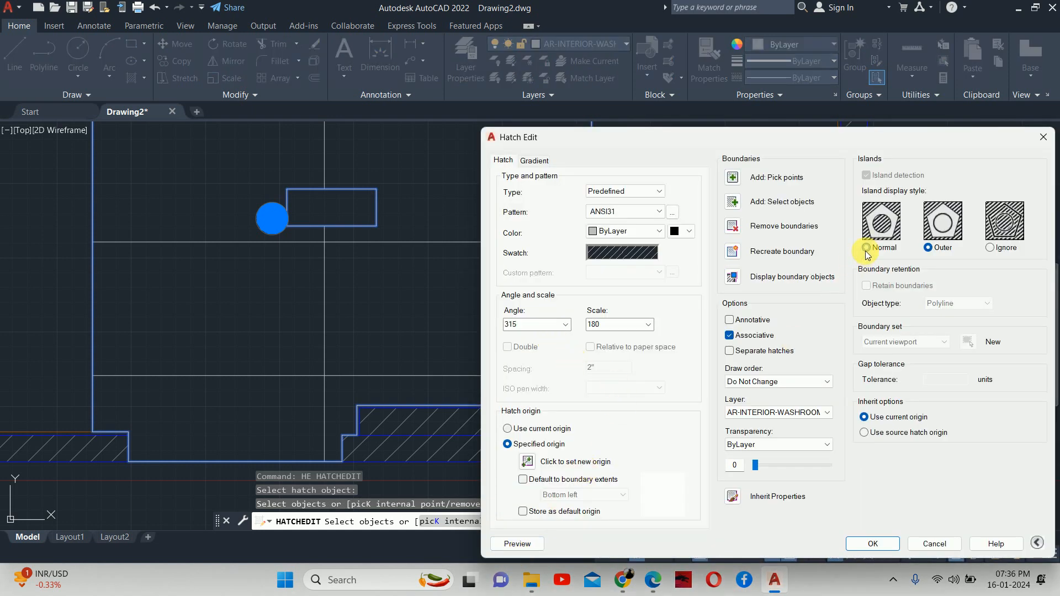
- Preview the horizontal-line hatch around the drain circle and accept the edit
click(517, 544)
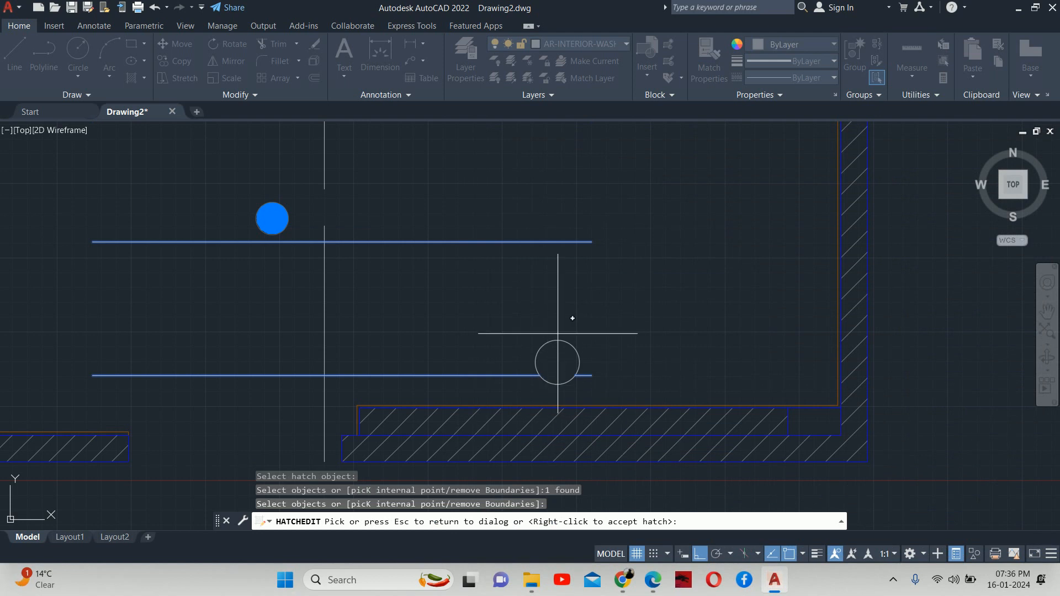
click(606, 368)
click(872, 544)
key(Escape)
key(Escape)
scroll(486, 243, down, 5)
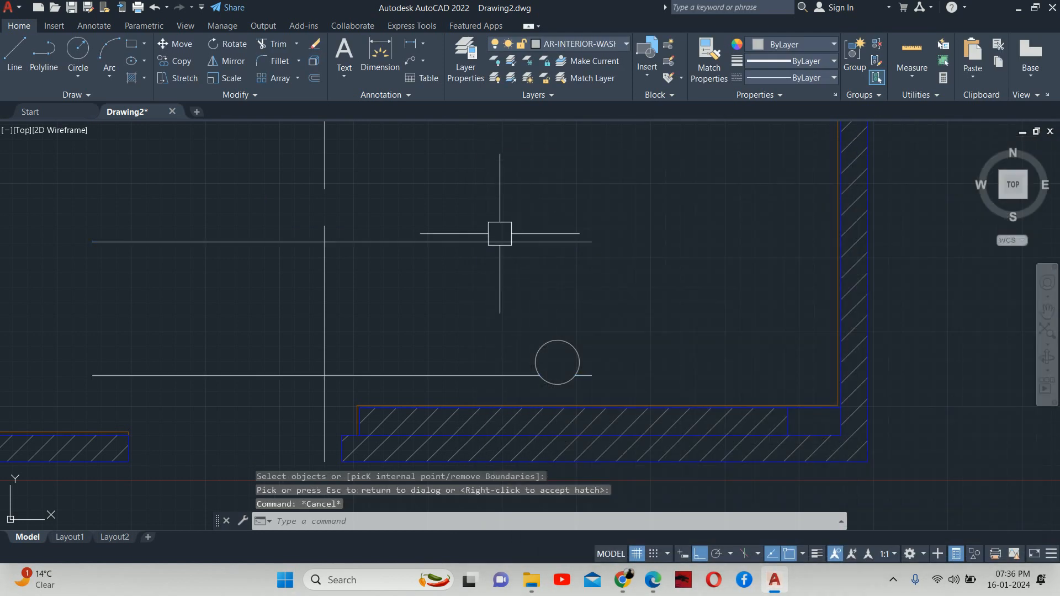
key(Escape)
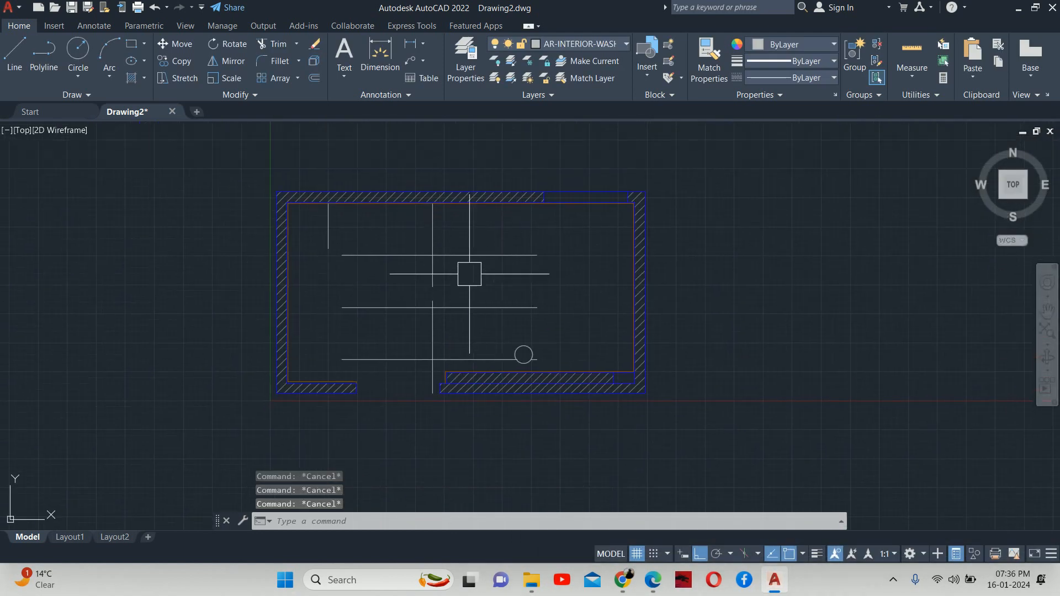
- Turn the MEP-PLUMBING-WWP layer back on in the layer properties
text(la)
key(Return)
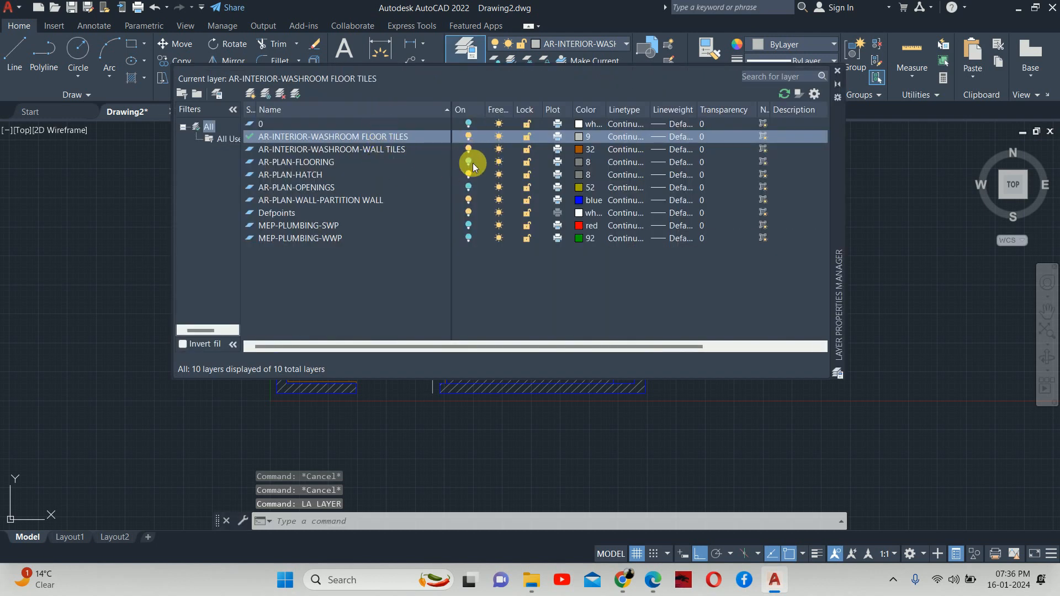
click(470, 238)
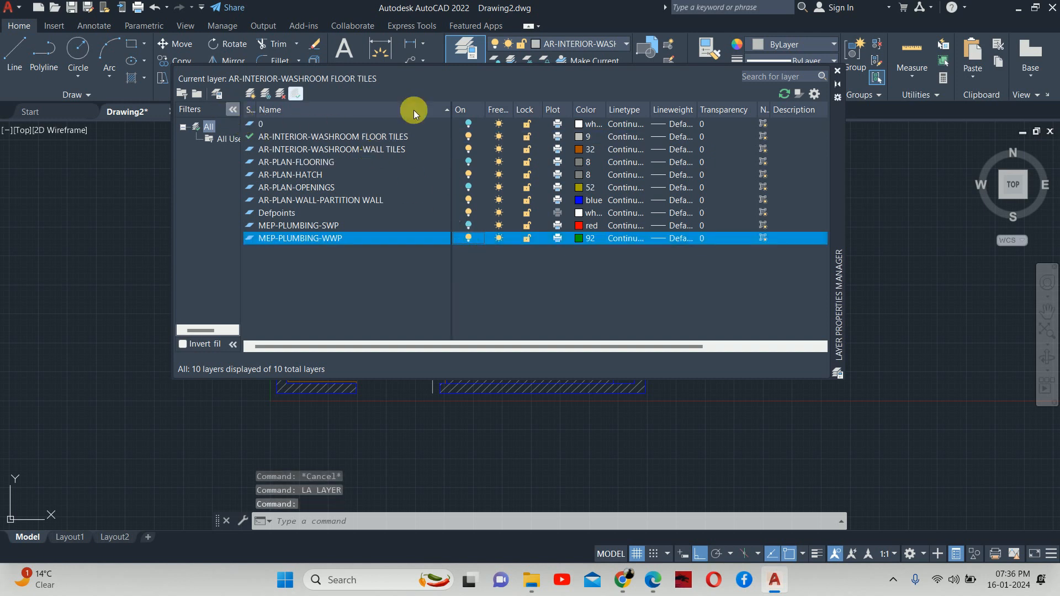
- Turn off the current AR-INTERIOR-WASHROOM FLOOR TILES layer and turn on AR-PLAN-FLOORING, then close the layer properties
mouse_move(839, 166)
mouse_down()
mouse_move(837, 269)
mouse_move(952, 498)
mouse_move(1029, 432)
mouse_move(757, 223)
mouse_move(771, 231)
mouse_up()
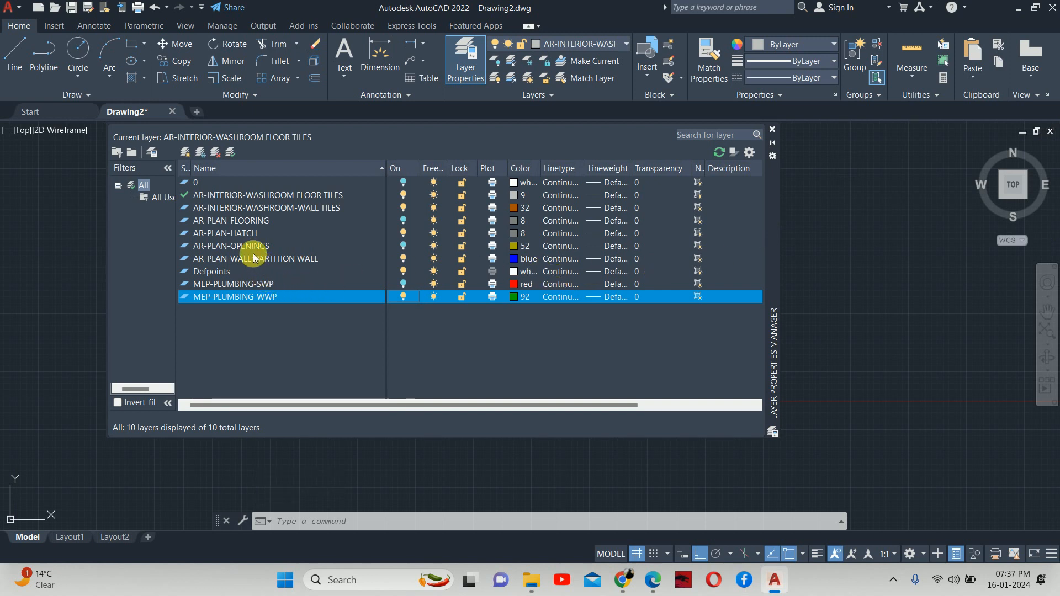
click(293, 198)
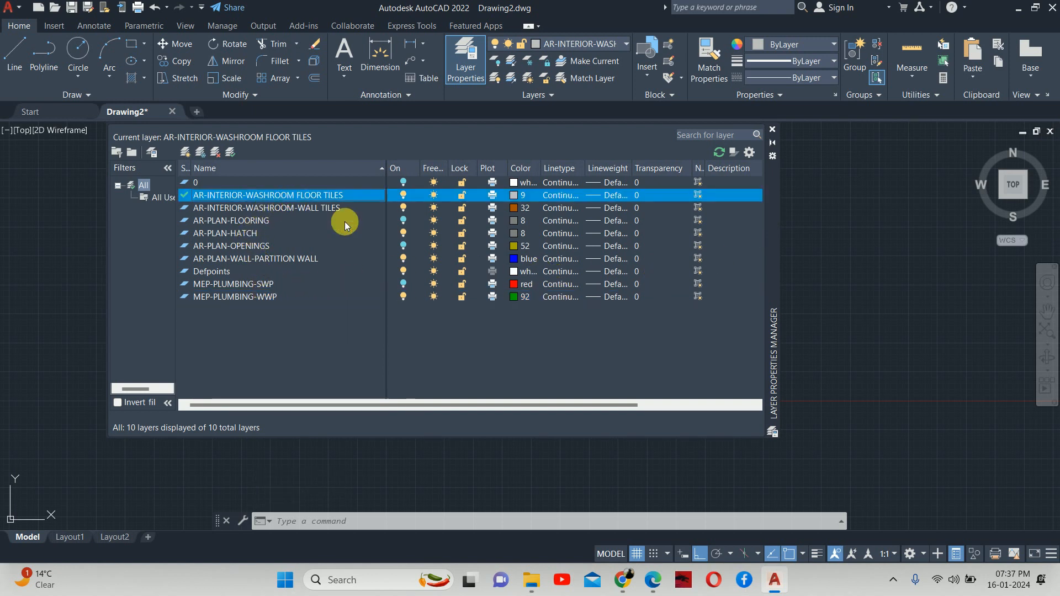
click(403, 199)
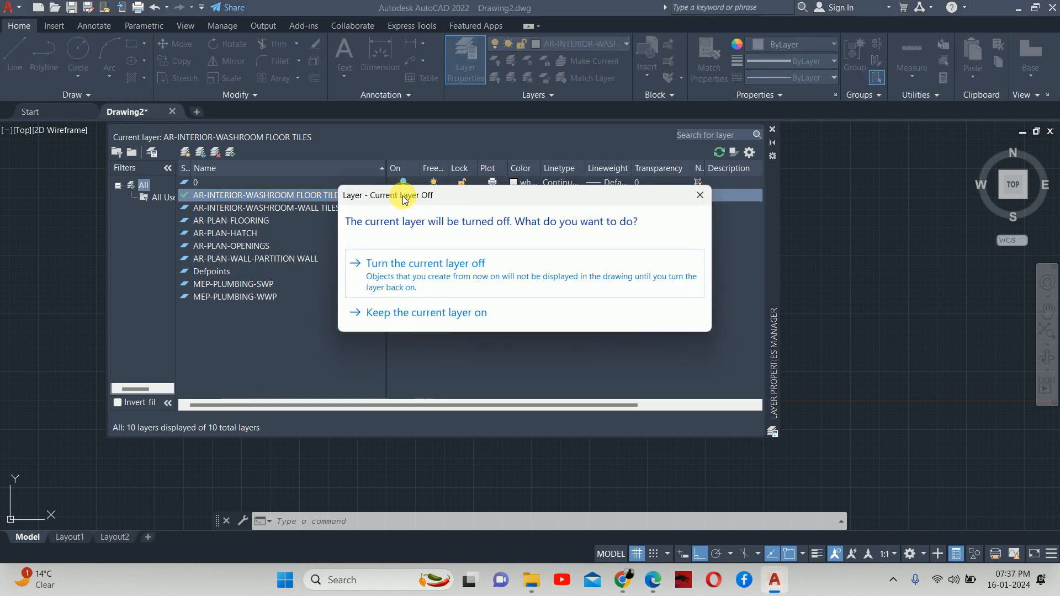
click(510, 307)
click(303, 209)
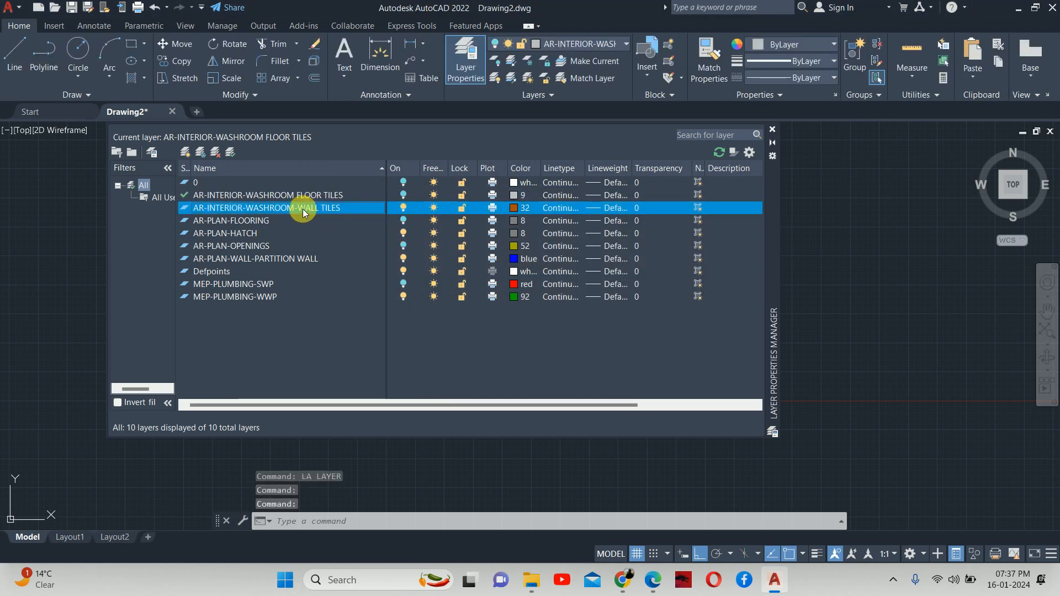
click(288, 222)
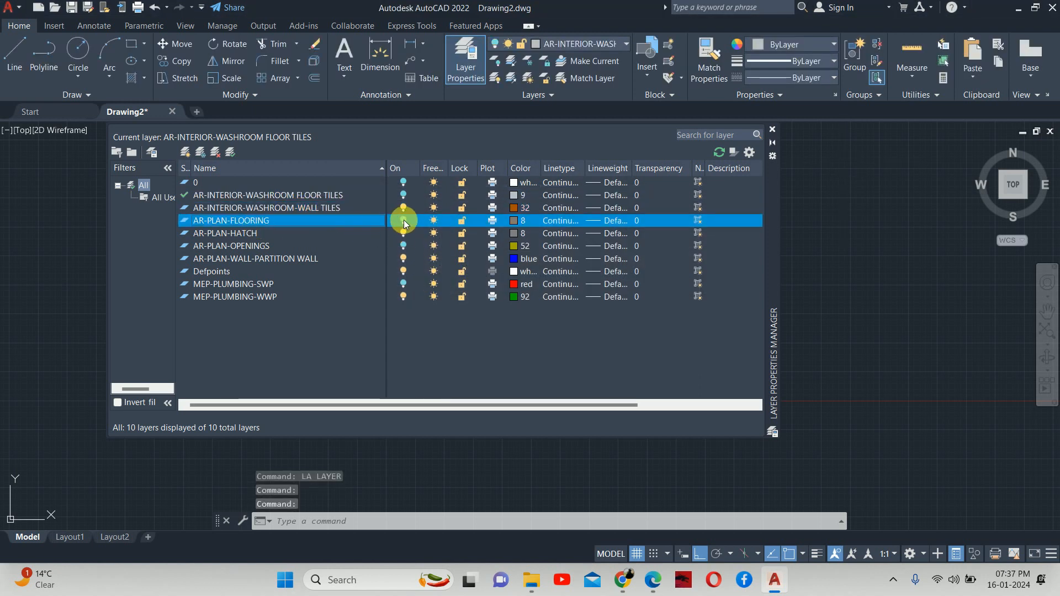
click(772, 129)
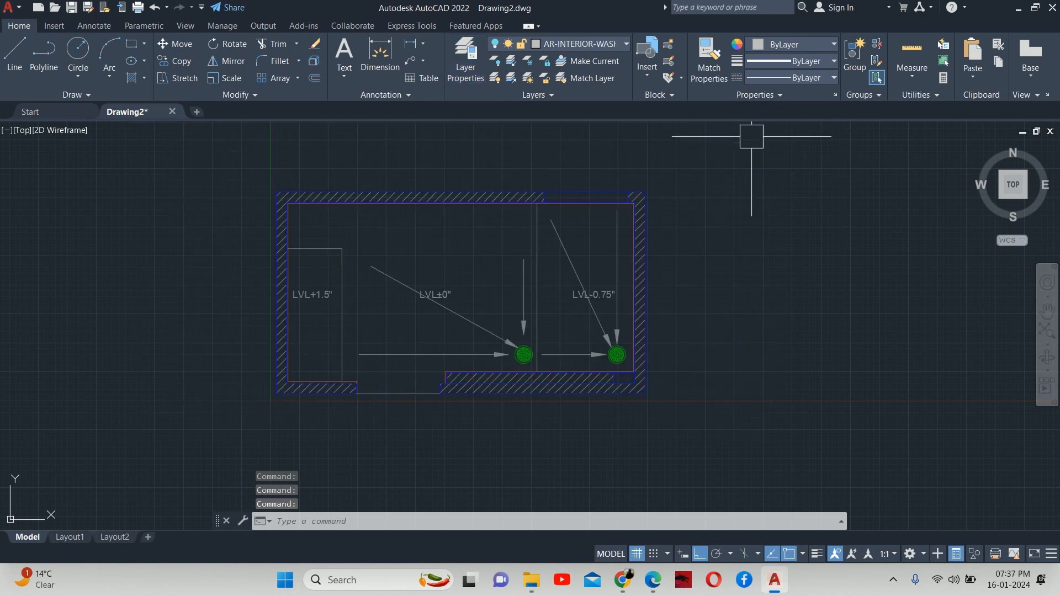
- Turn the AR-INTERIOR-WASHROOM FLOOR TILES layer on again and close the layer properties
scroll(516, 315, down, 4)
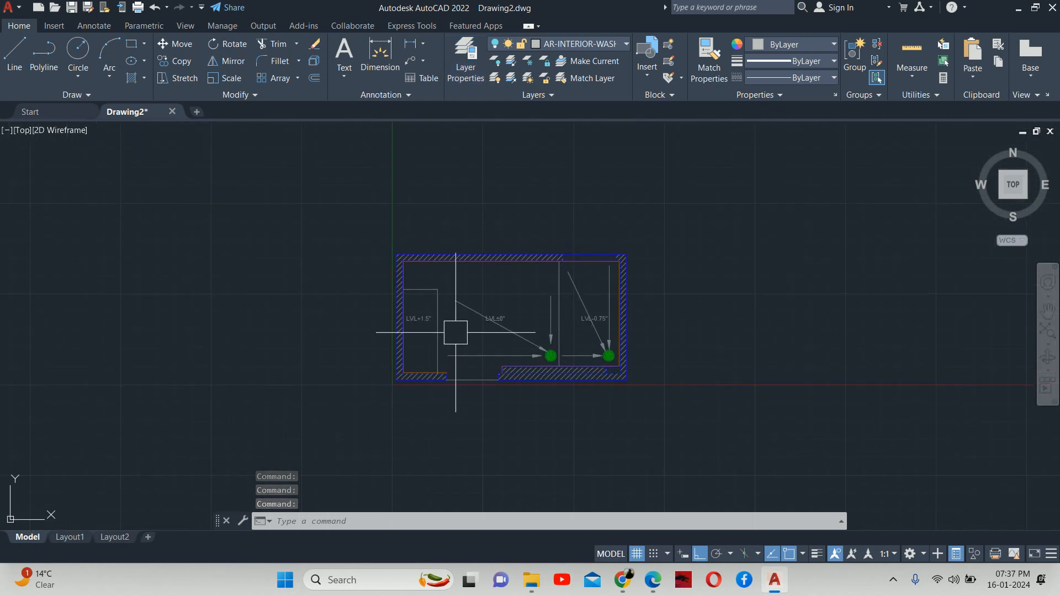
text(LA)
key(Return)
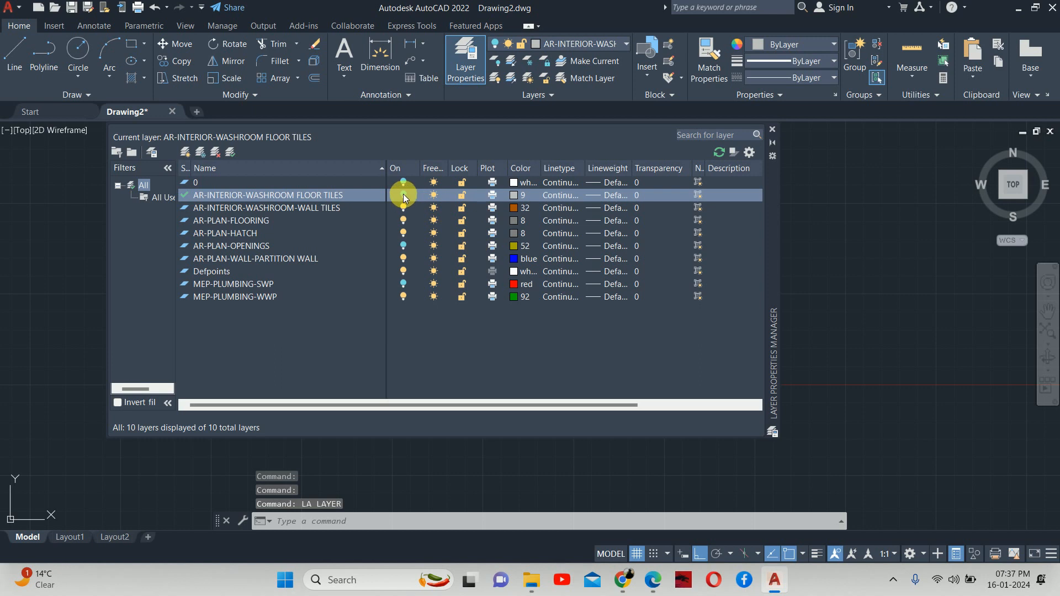
click(772, 129)
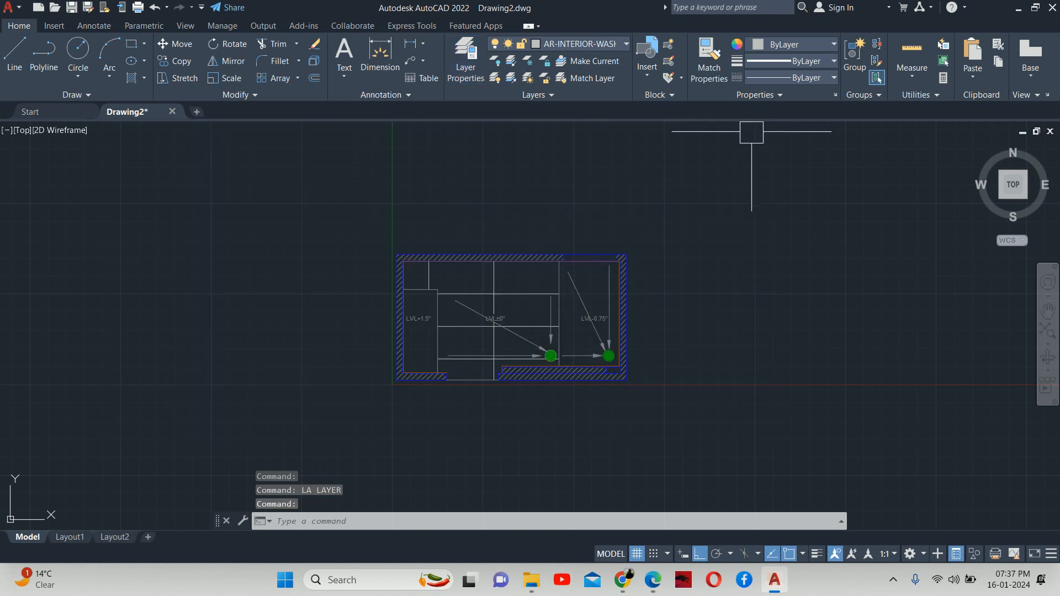
- Hatch the LVL-0.75" area with vertical ANSI31 lines at angle 45 and scale 360
key(Escape)
key(Escape)
scroll(576, 311, up, 2)
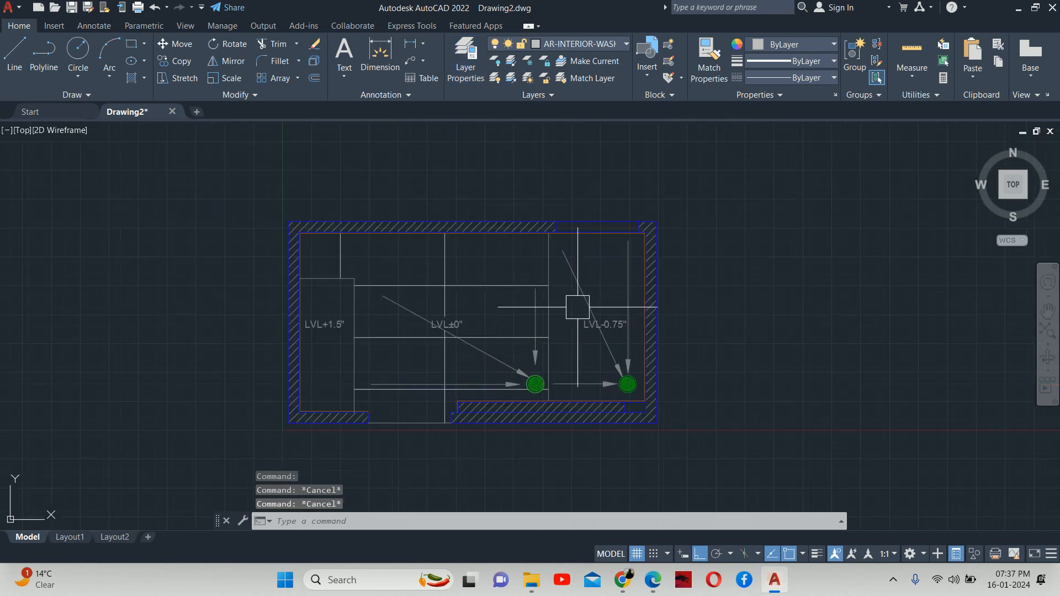
scroll(577, 307, up, 2)
text(H)
key(Return)
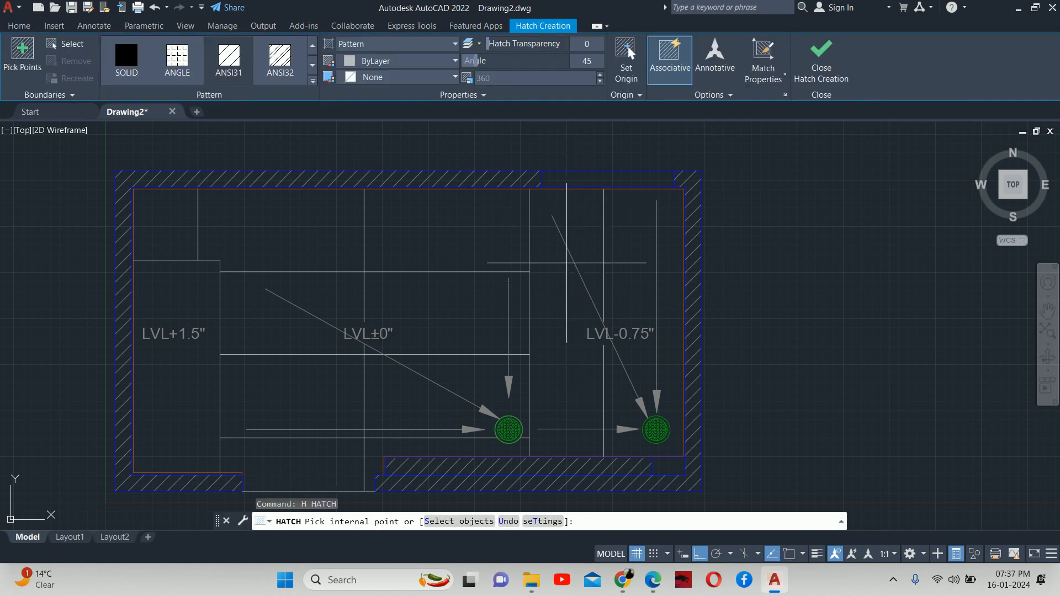
click(610, 260)
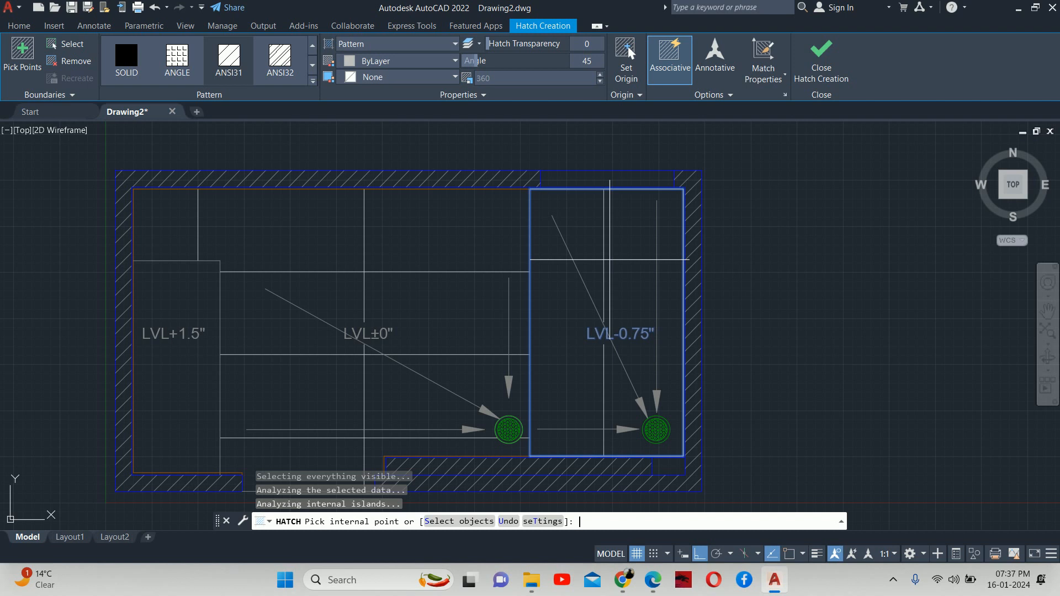
key(Escape)
key(Escape)
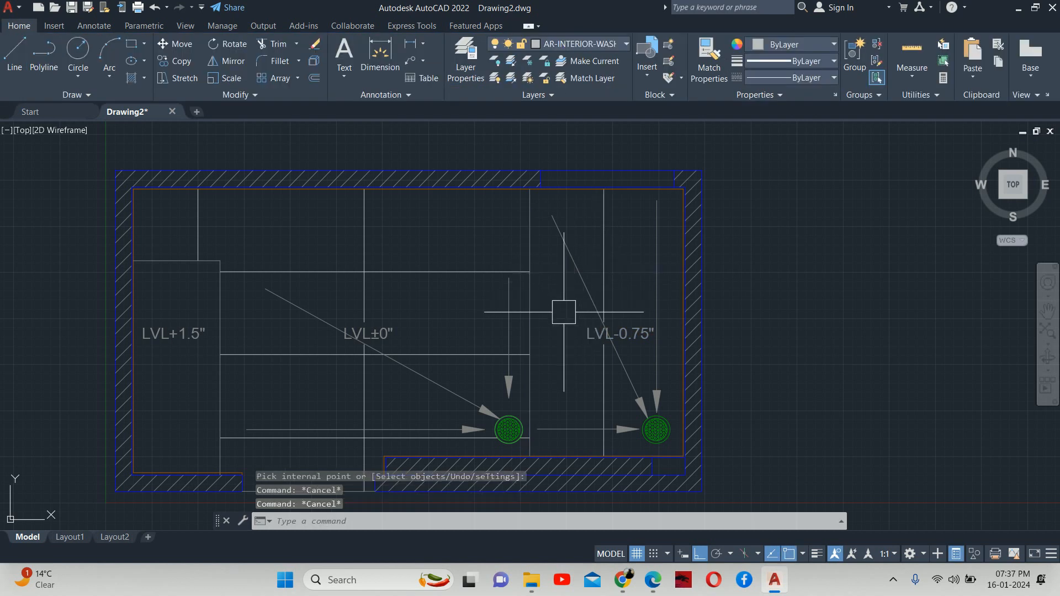
- Edit the LVL-0.75" area's hatch to place its origin on the partition line beside the LVL±0" area
text(HE)
key(Return)
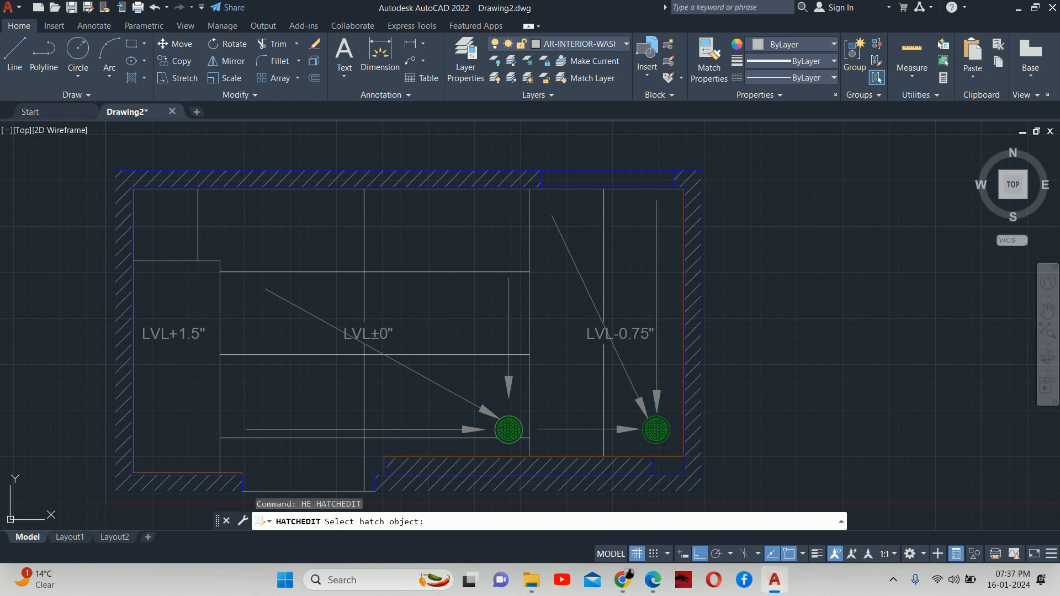
click(596, 243)
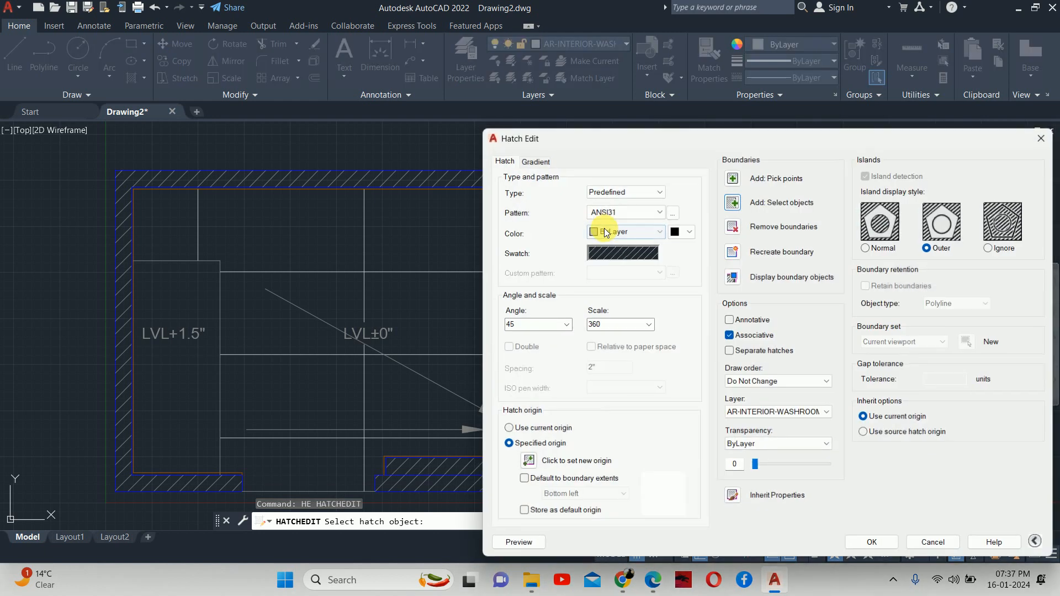
click(526, 460)
scroll(520, 208, up, 3)
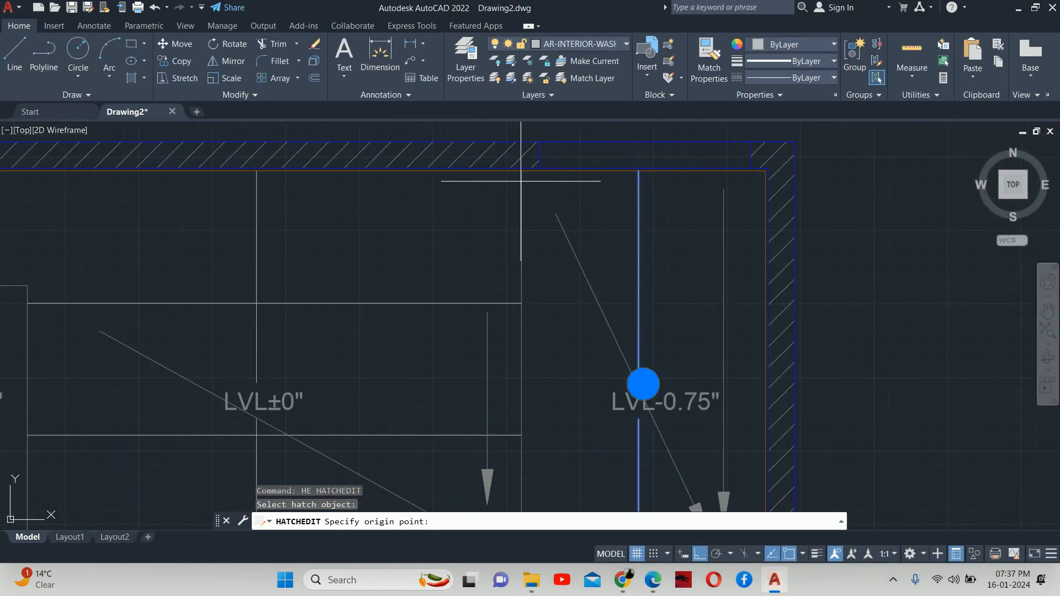
click(521, 208)
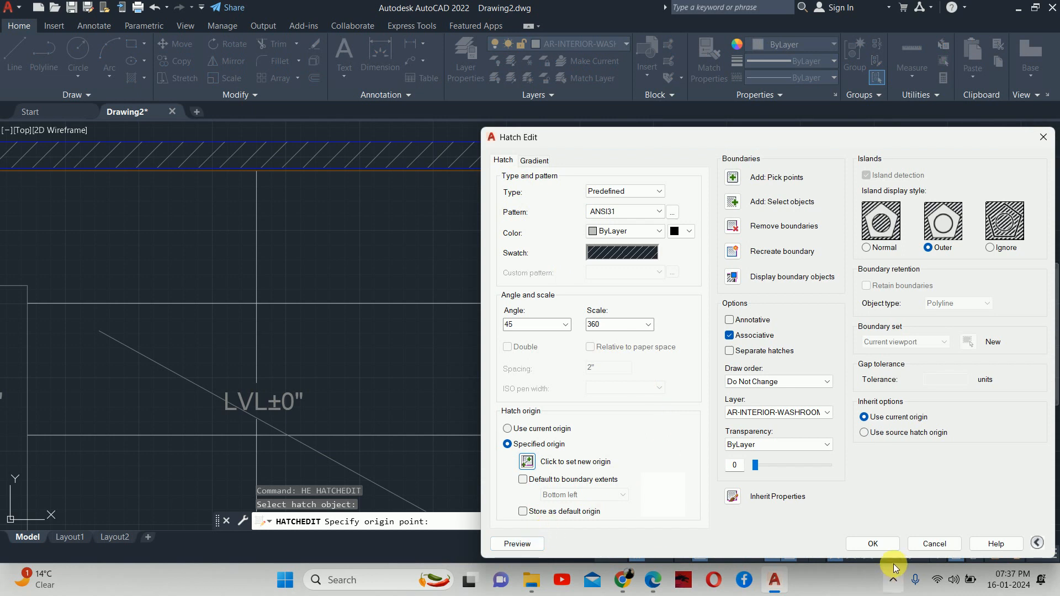
click(517, 544)
scroll(610, 275, down, 4)
scroll(629, 270, up, 4)
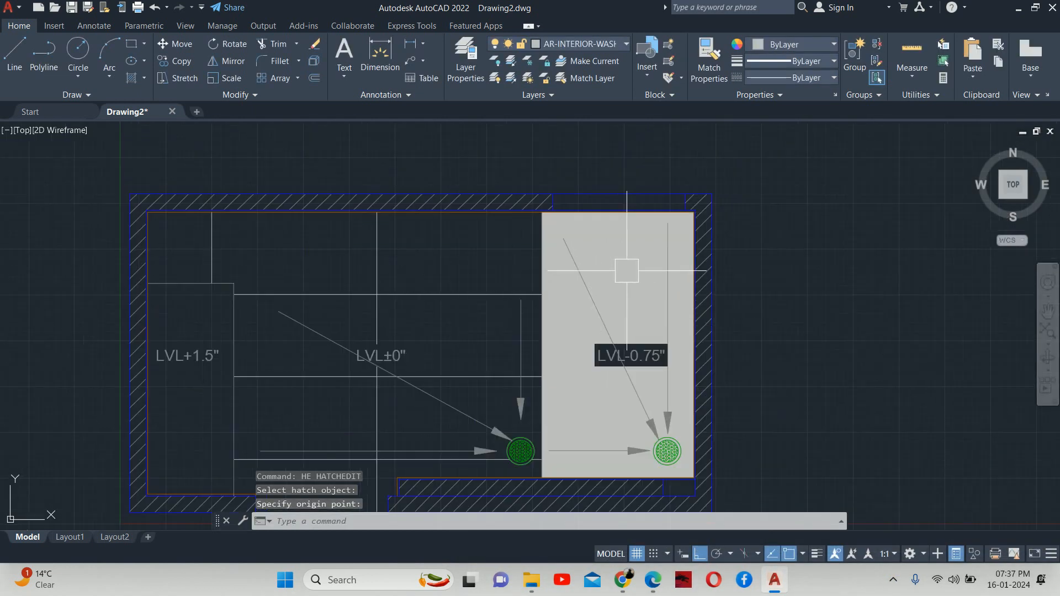
- Try setting the LVL-0.75" hatch's colour to Use Current and preview the change
click(629, 269)
text(HE)
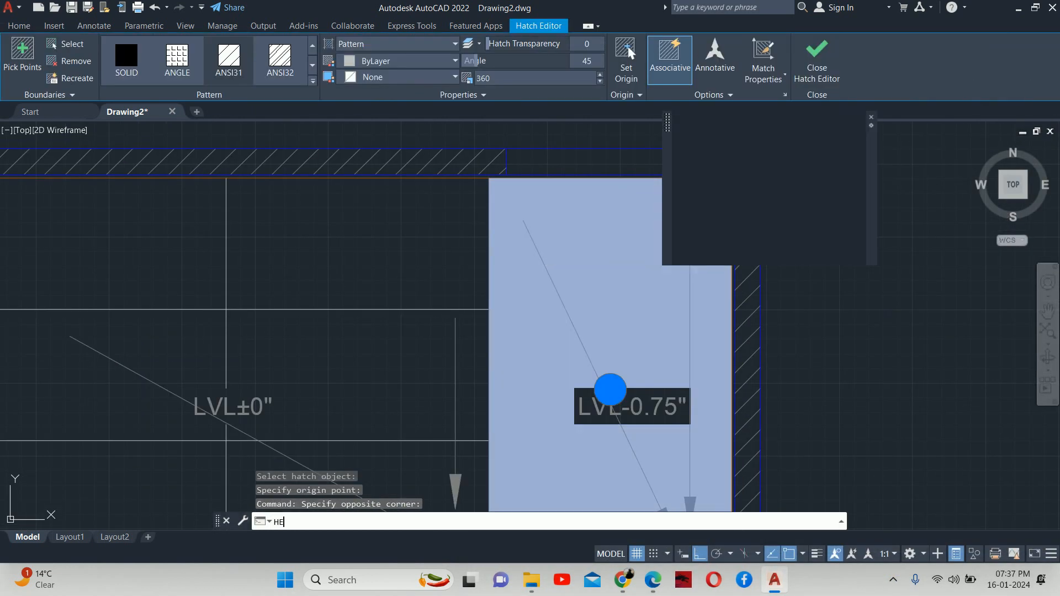
key(Return)
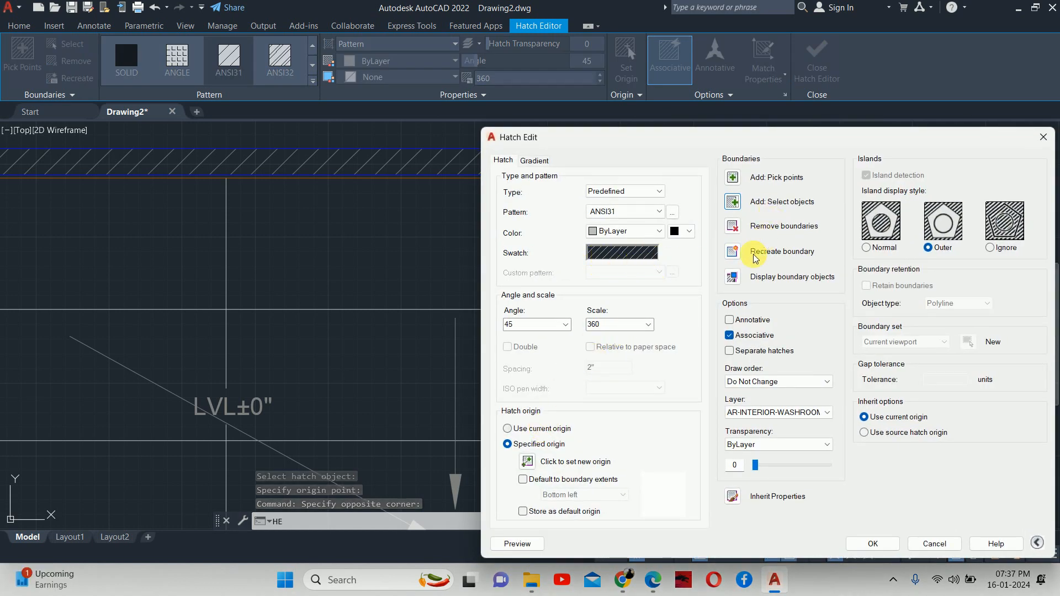
click(658, 232)
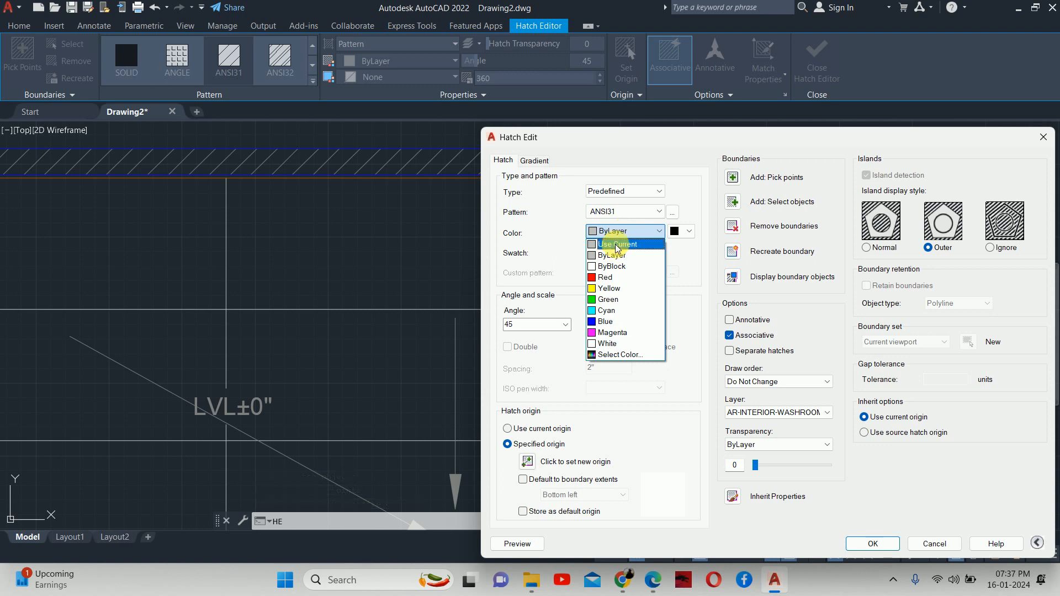
click(616, 244)
click(519, 545)
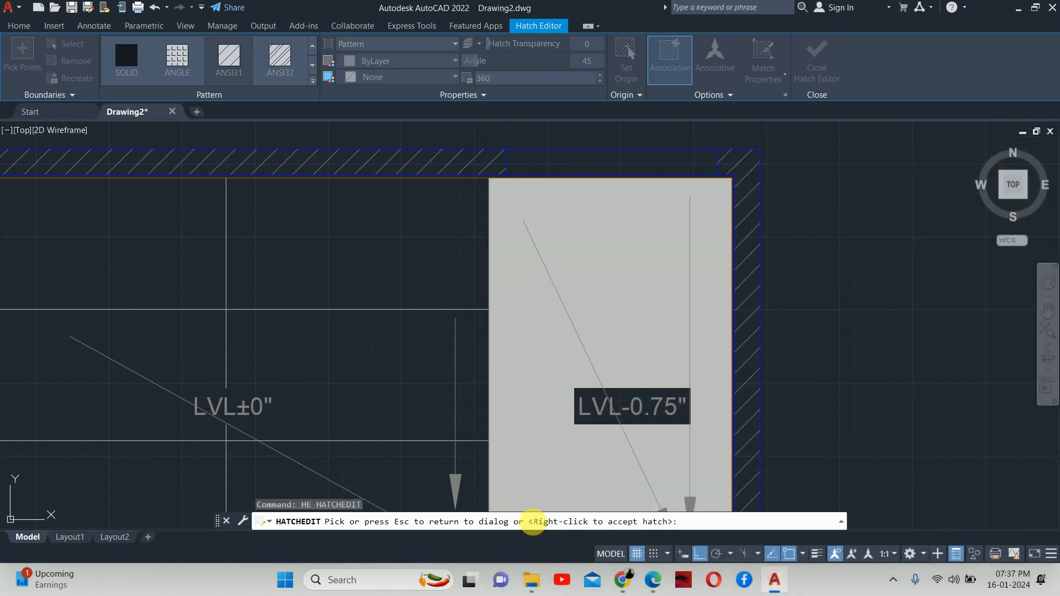
click(533, 515)
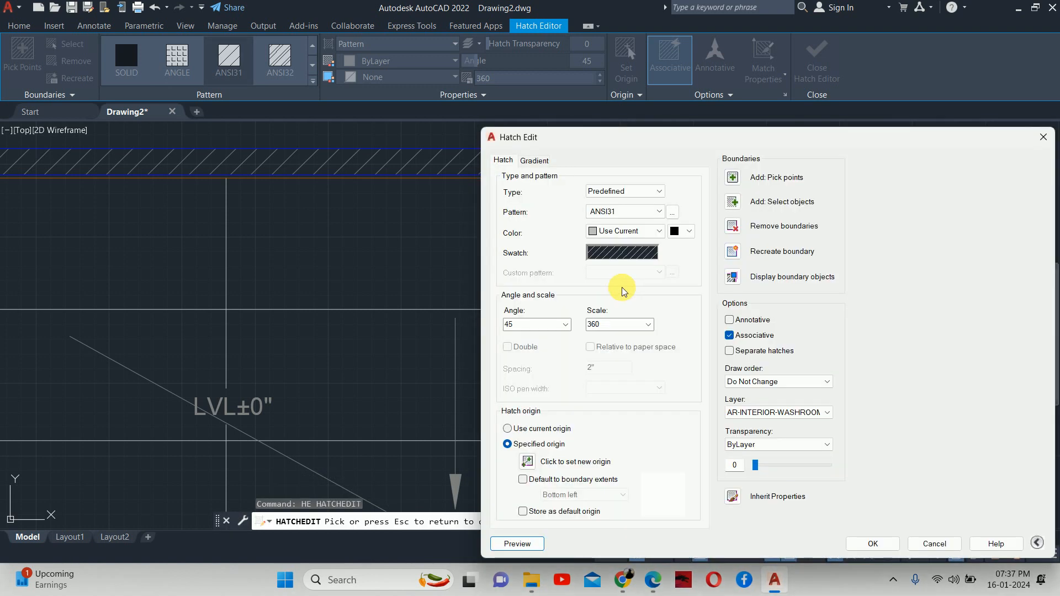
click(623, 241)
click(630, 249)
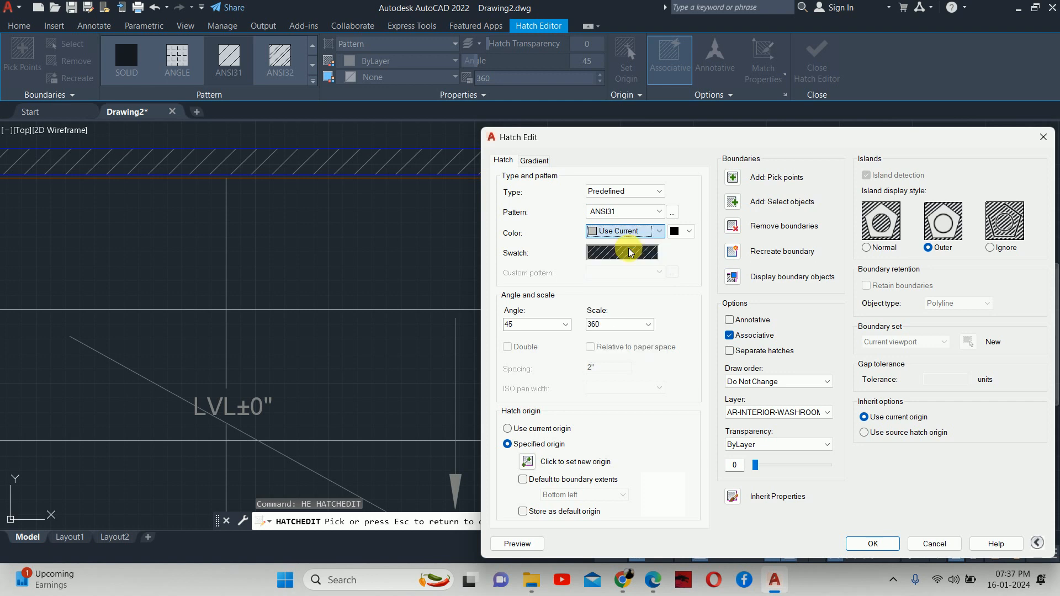
key(Escape)
key(Escape)
key(Escape)
- Delete the solid-looking hatch from the LVL-0.75" area
click(641, 307)
key(Delete)
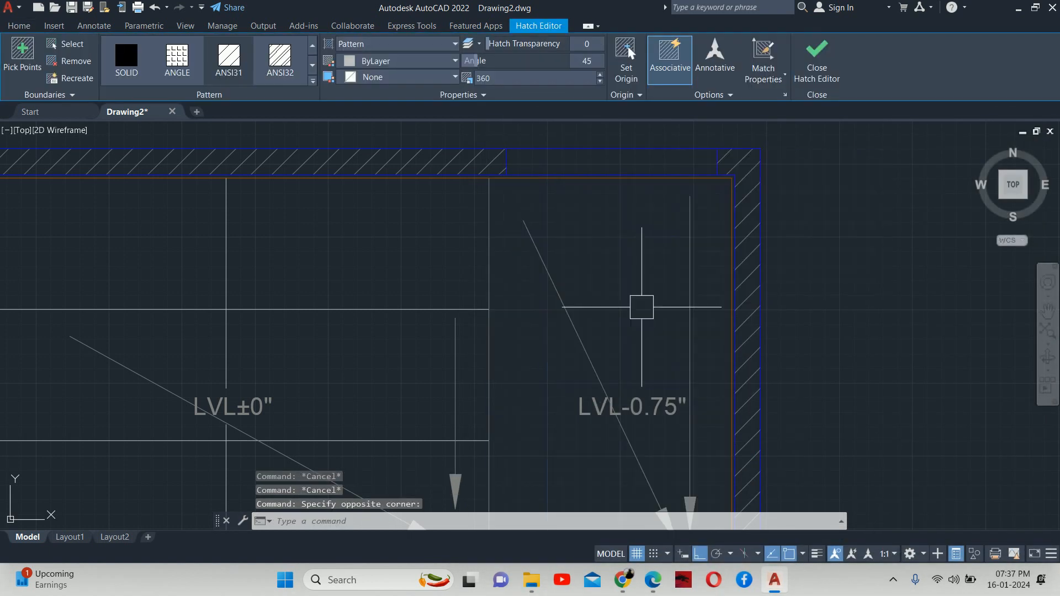
key(Delete)
key(Escape)
key(Escape)
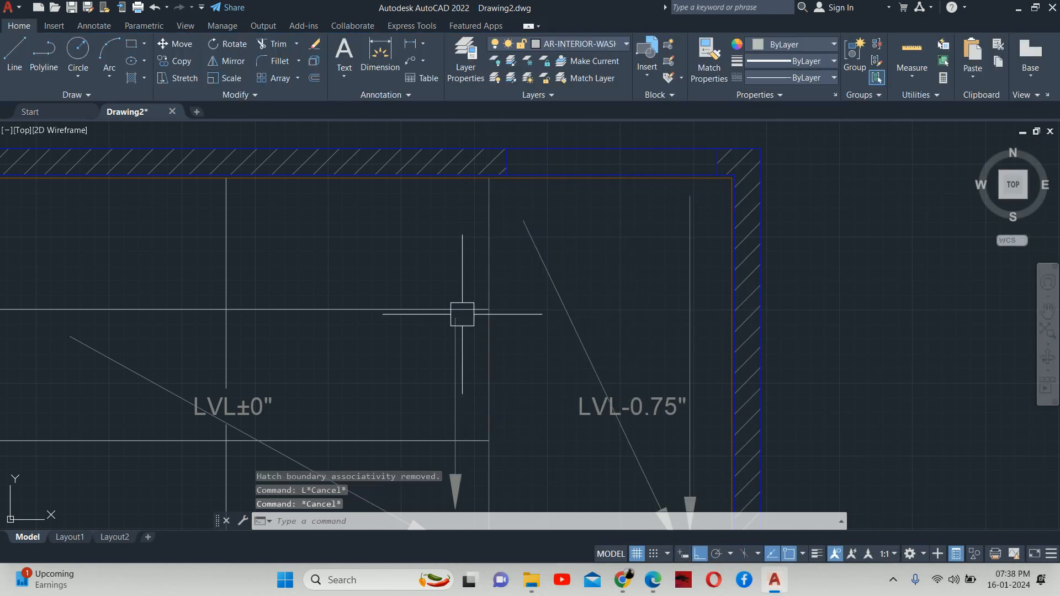
- Recreate the vertical-line ANSI31 hatch in the LVL-0.75" area at angle 45 and scale 360
click(438, 309)
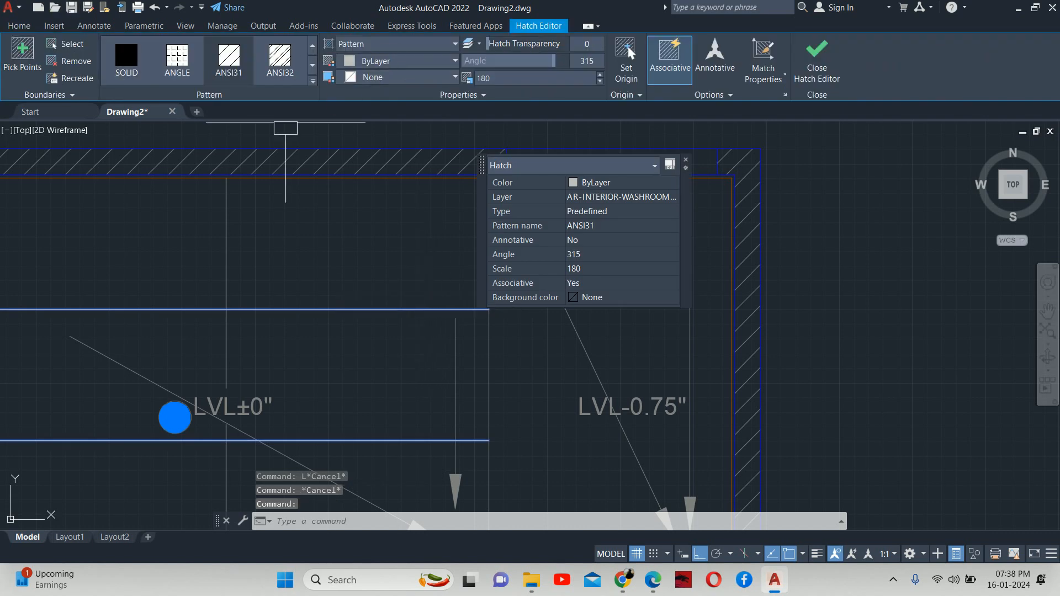
key(Escape)
key(Escape)
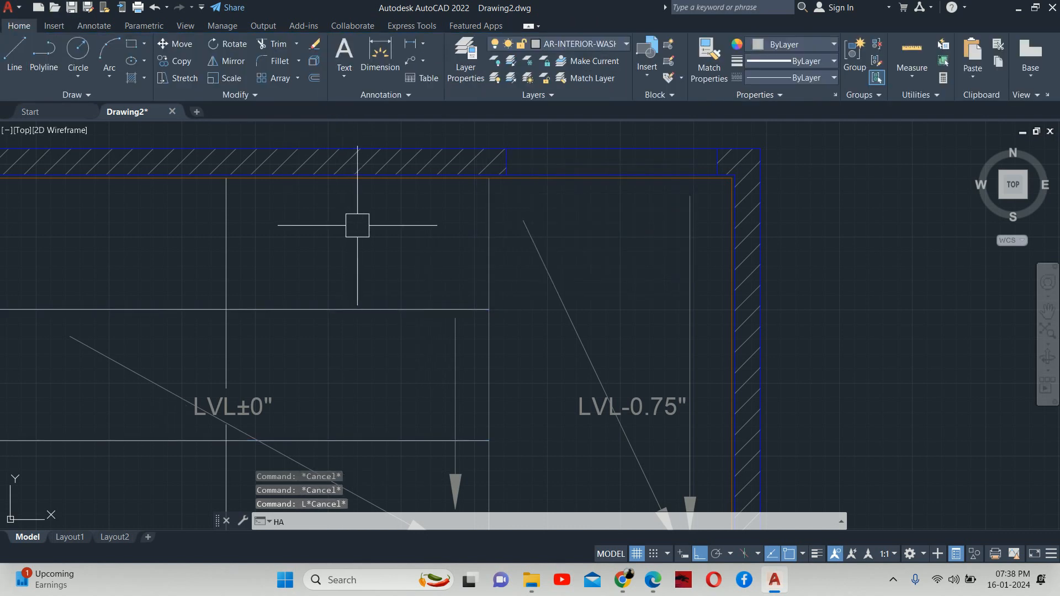
key(Return)
text(H)
key(Return)
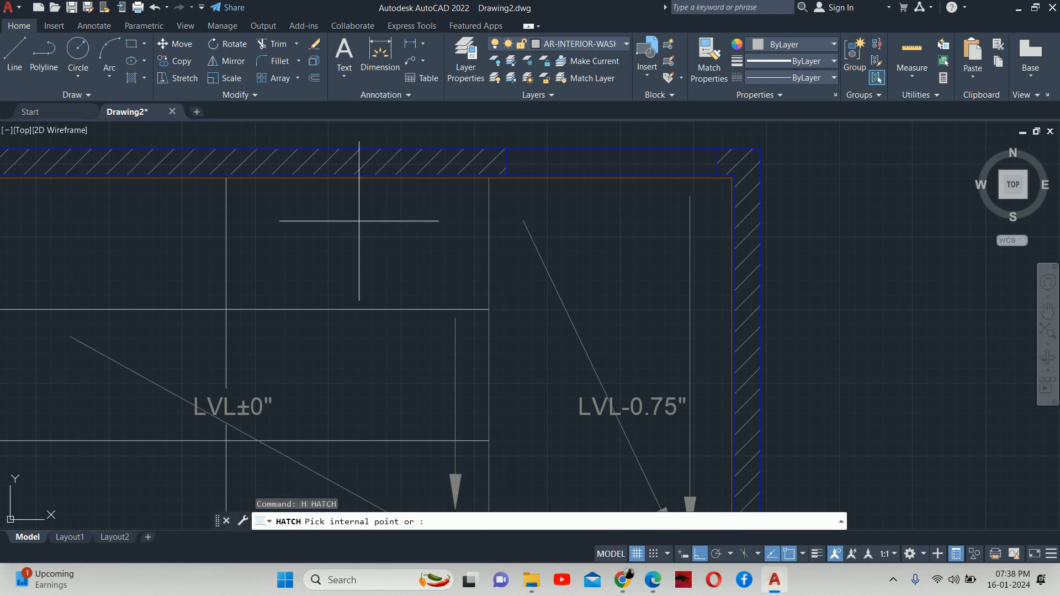
click(528, 282)
scroll(528, 282, down, 3)
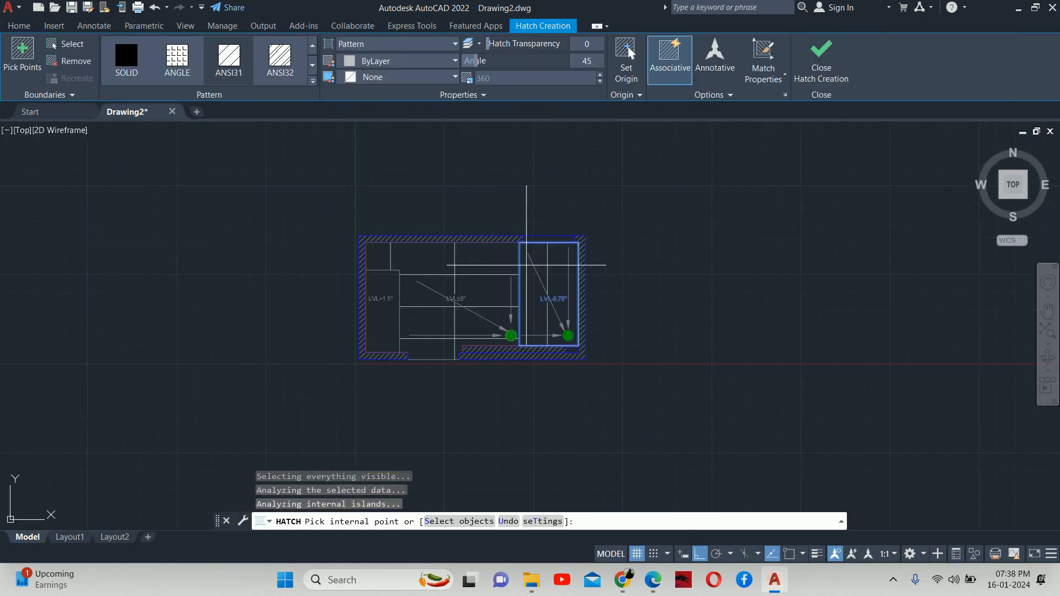
key(Escape)
key(Escape)
- Try to match the LVL-0.75" area's vertical hatch to the vertical hatch of the LVL±0" area
text(MA)
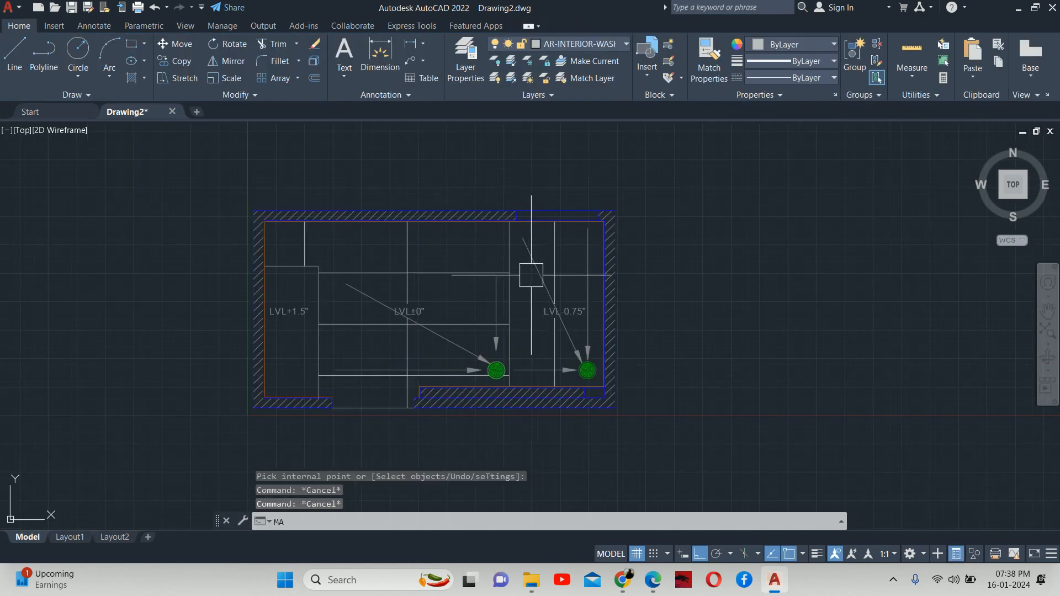
key(Return)
scroll(513, 272, up, 2)
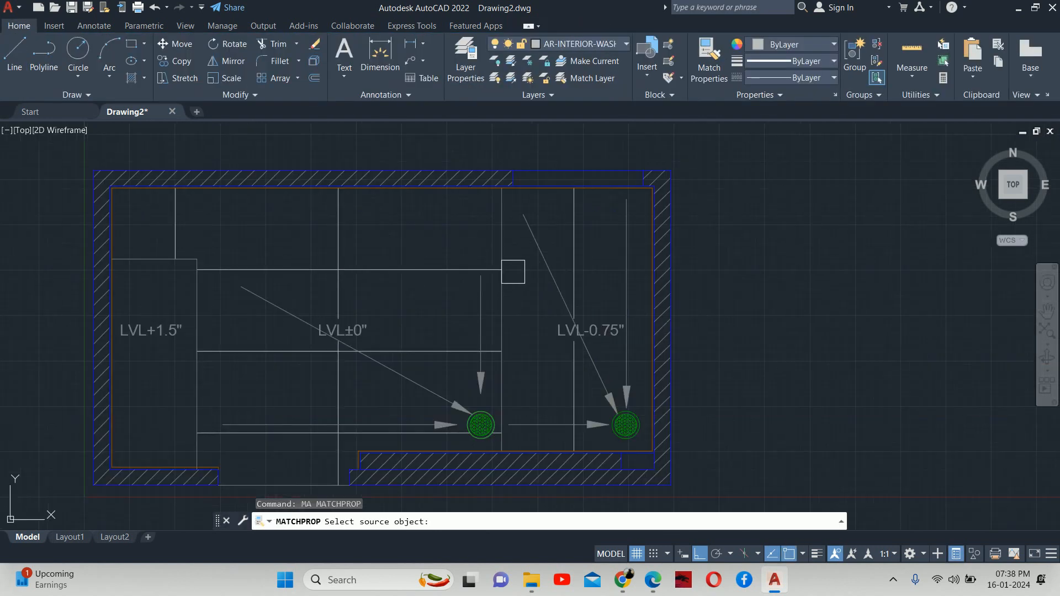
click(338, 293)
click(584, 228)
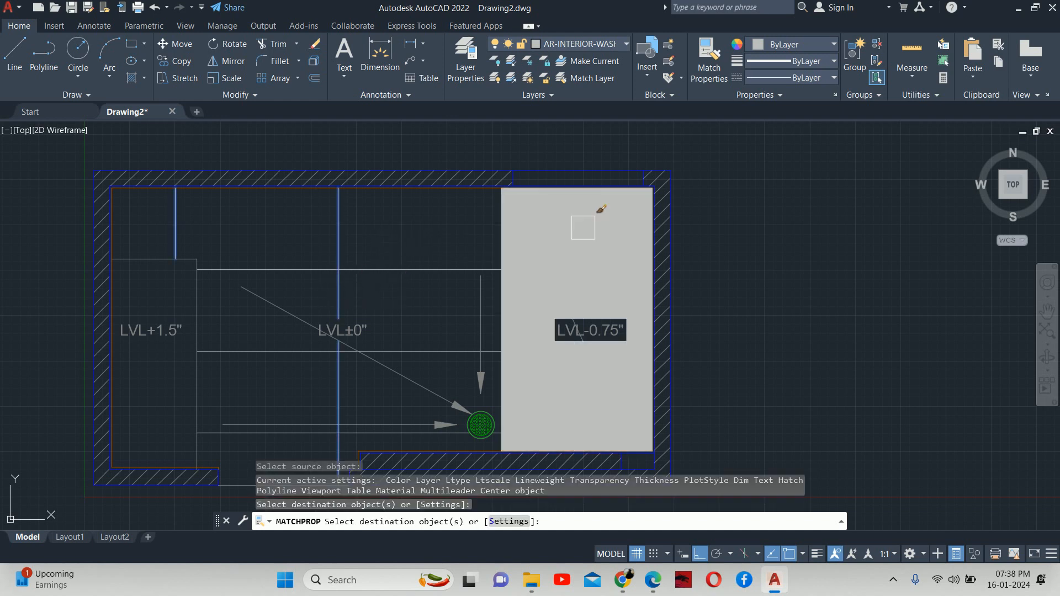
key(Escape)
key(Escape)
key(Escape)
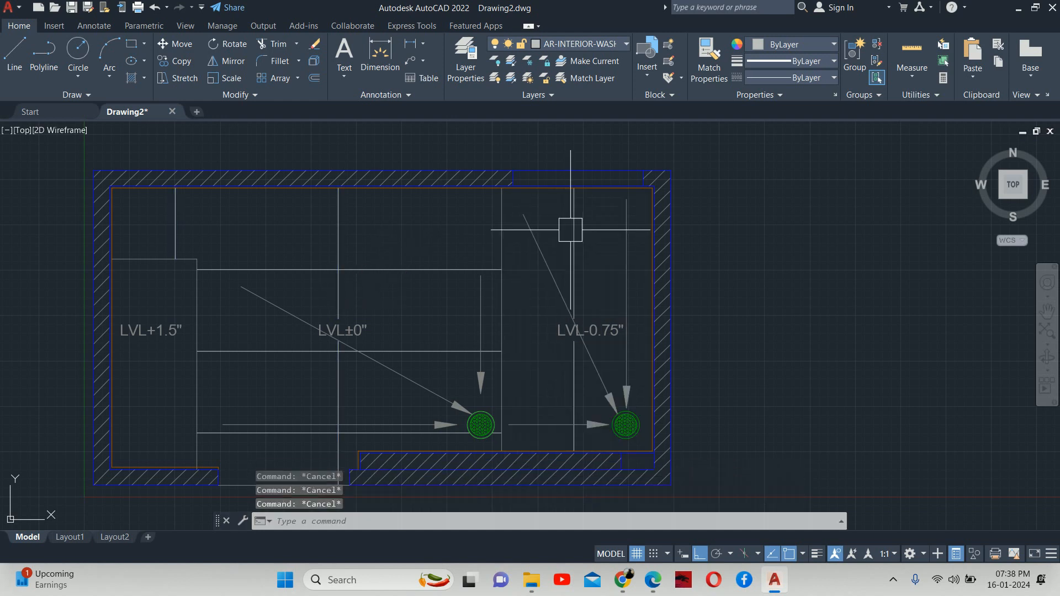
- Add a horizontal-line ANSI31 hatch to the LVL-0.75" area with angle -45 and scale 360
text(h)
key(Return)
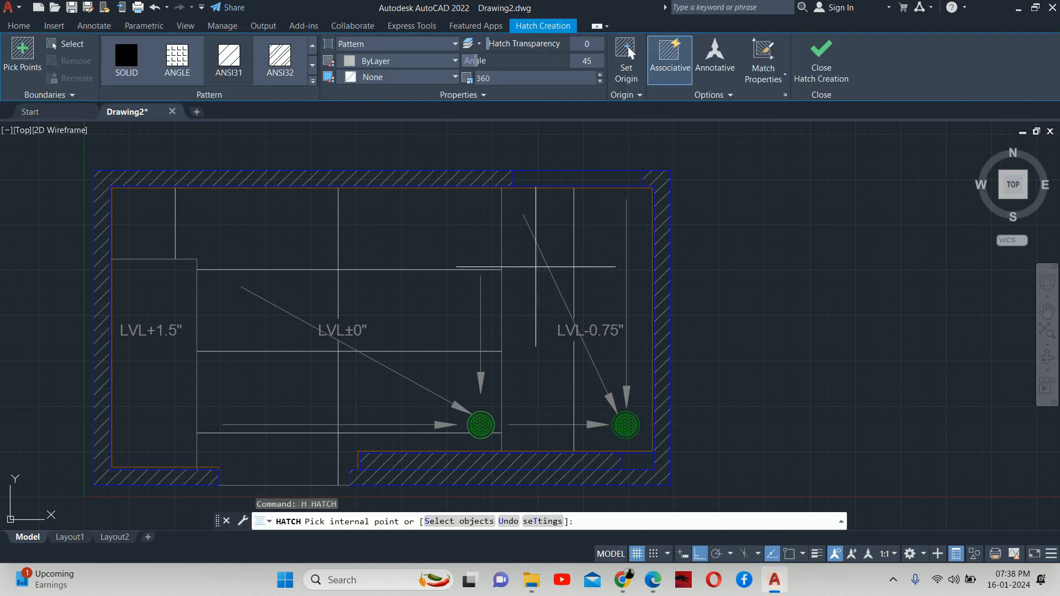
click(528, 285)
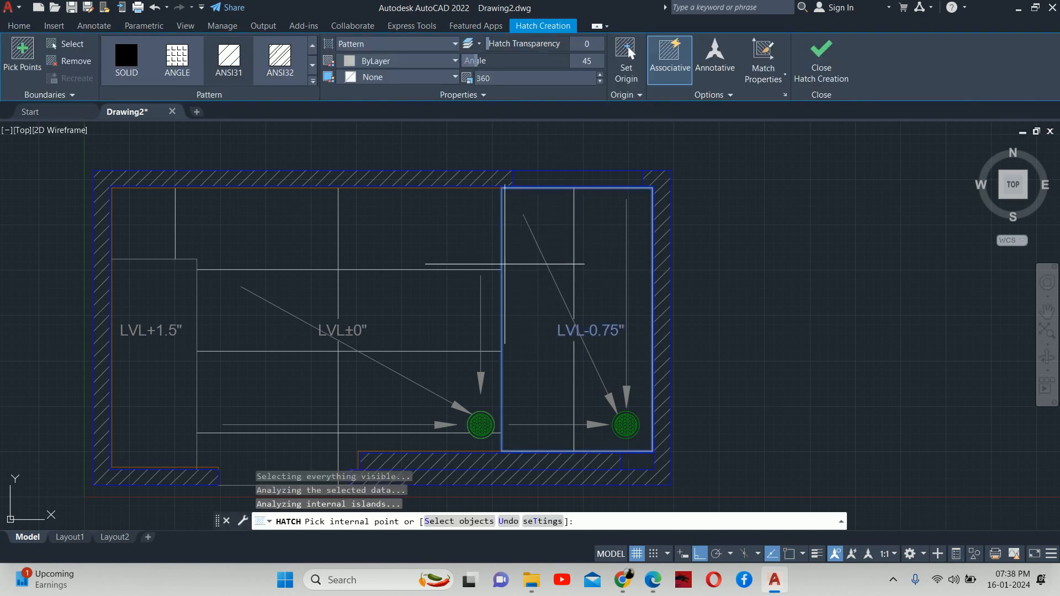
text(t)
key(Return)
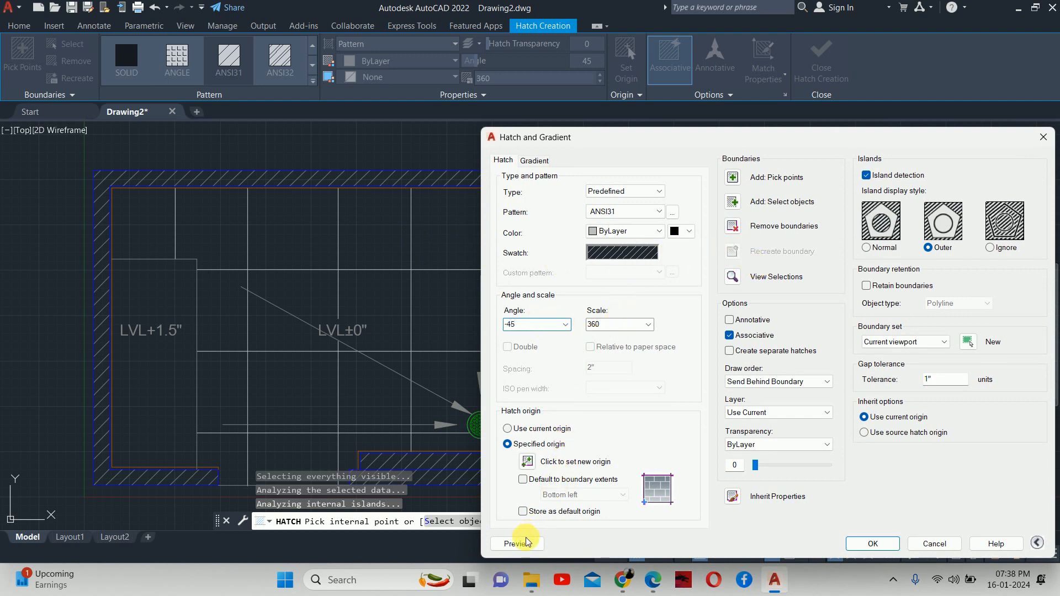
click(871, 546)
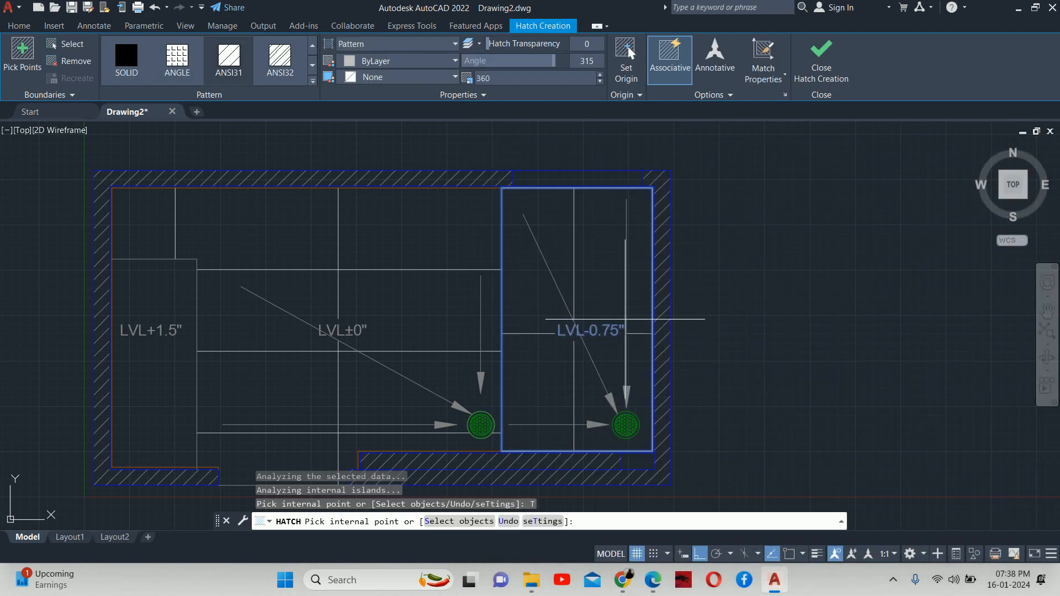
key(Escape)
key(Escape)
key(Escape)
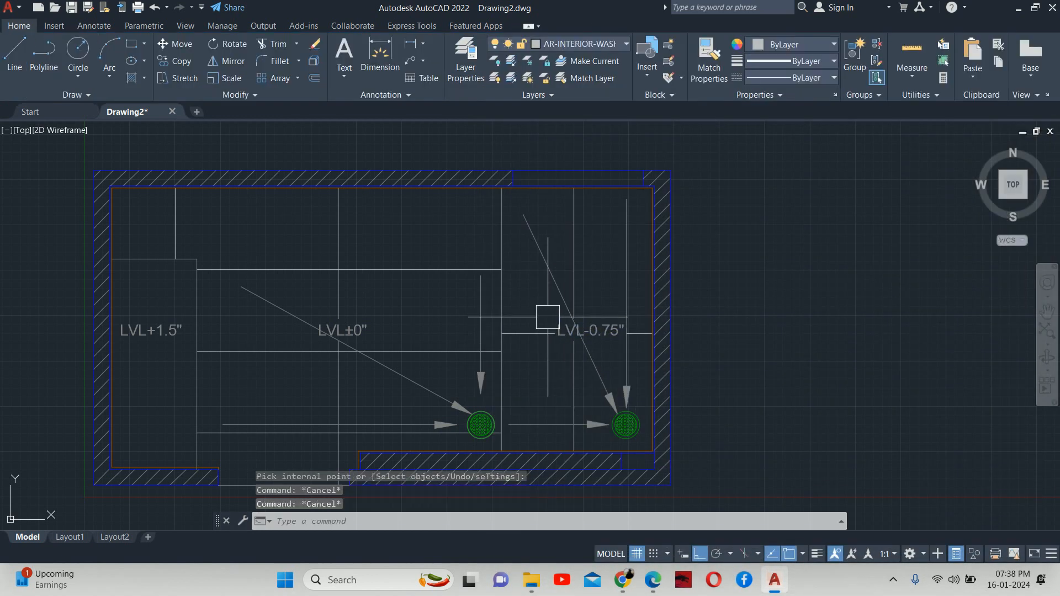
- Match the LVL-0.75" area's horizontal hatch to the properties of the LVL±0" area's horizontal hatch
text(MA)
key(Return)
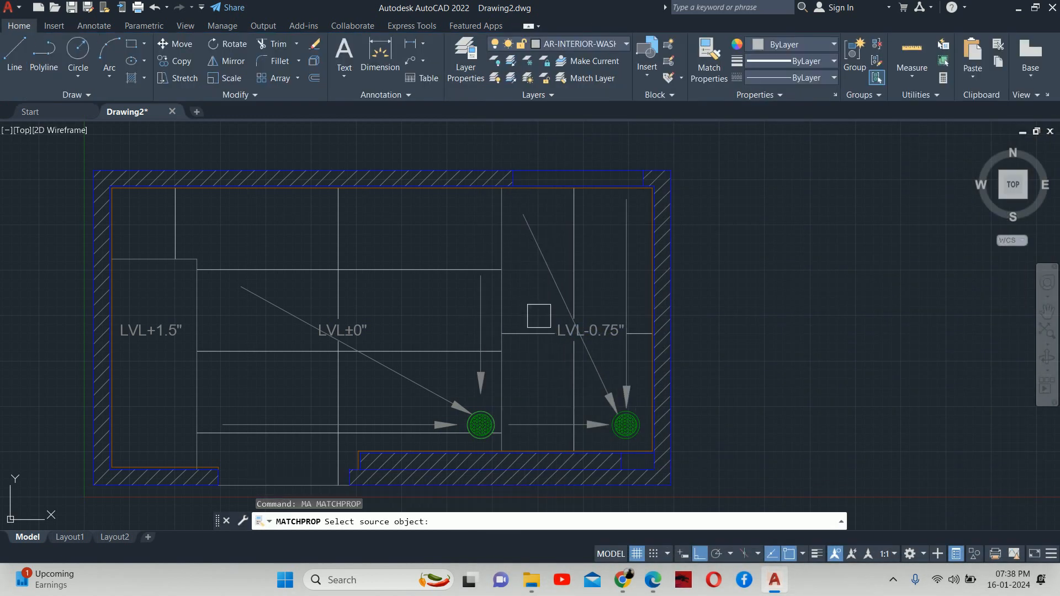
click(466, 276)
click(532, 334)
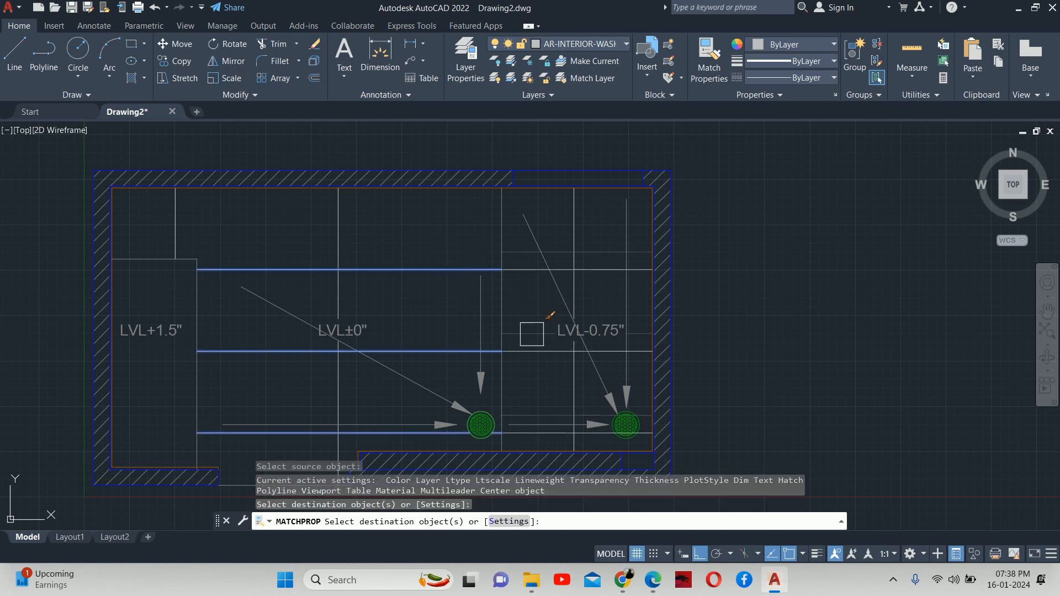
key(Escape)
key(Escape)
key(Escape)
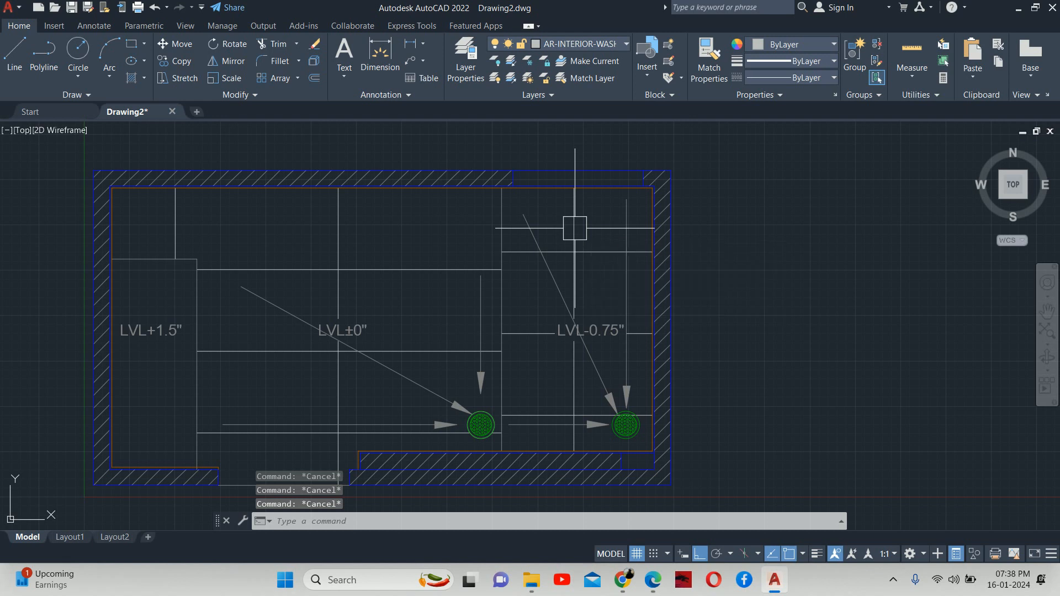
- Try matching the LVL-0.75" area's vertical hatch to the LVL±0" area's vertical hatch and regenerate the model
text(ma)
key(Return)
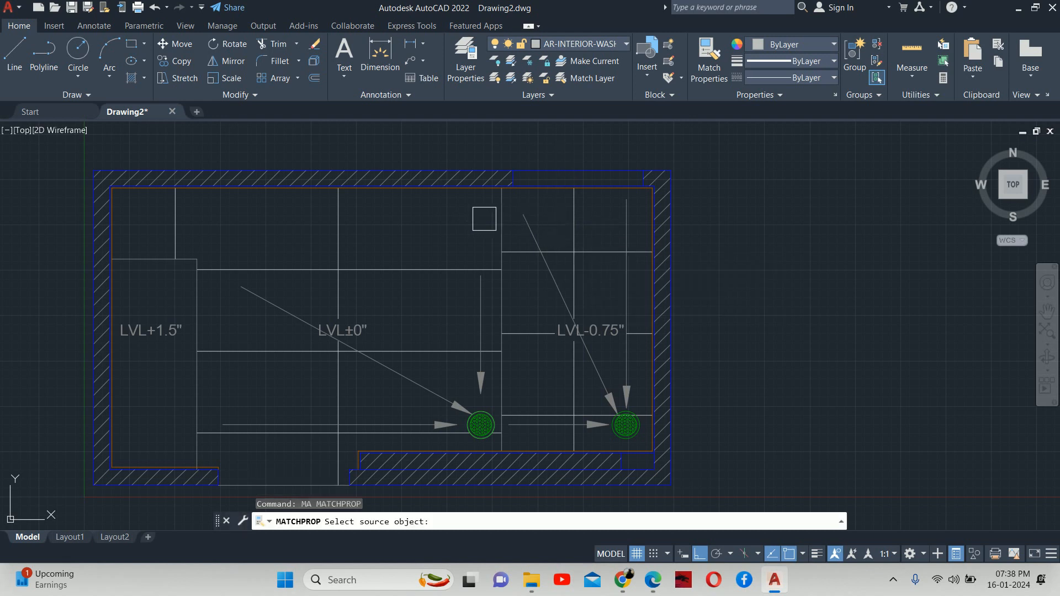
click(346, 241)
click(573, 213)
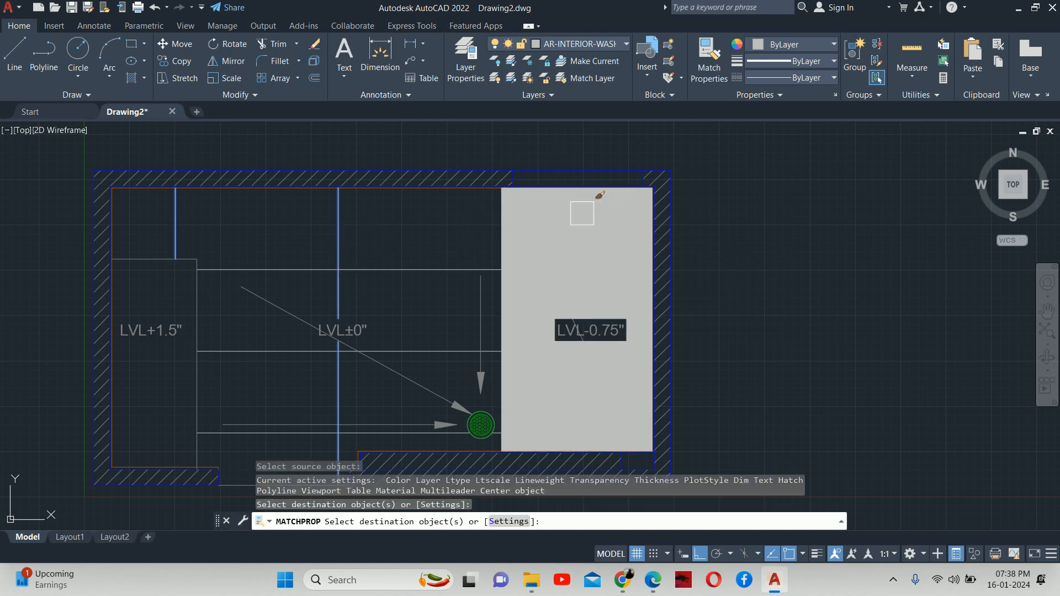
key(Escape)
key(Escape)
key(Escape)
text(re)
key(Return)
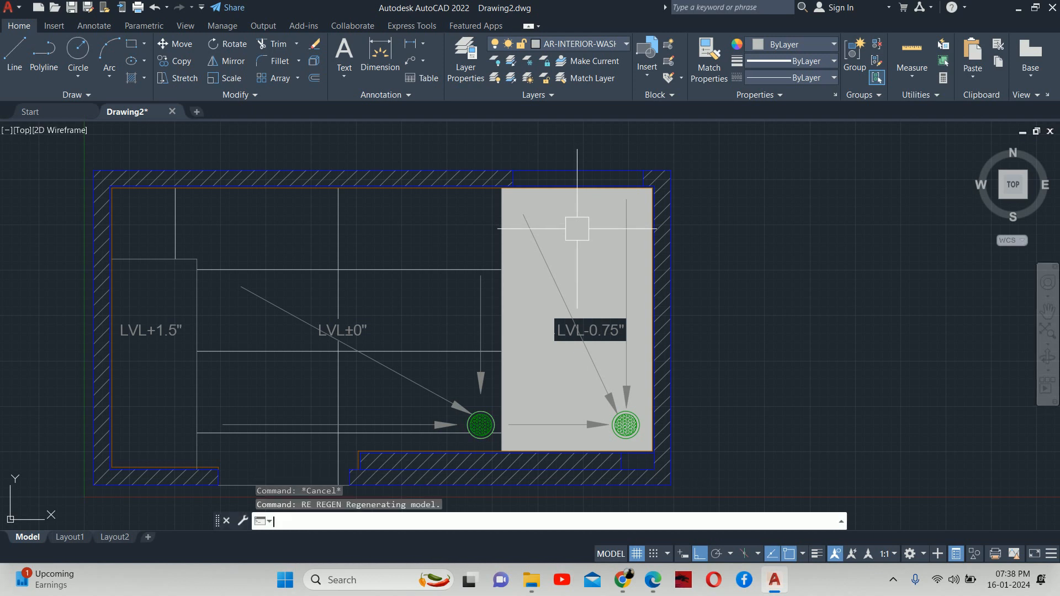
- Try to move the origin of the LVL-0.75" area's 45° hatch to the area's upper-left corner
click(579, 228)
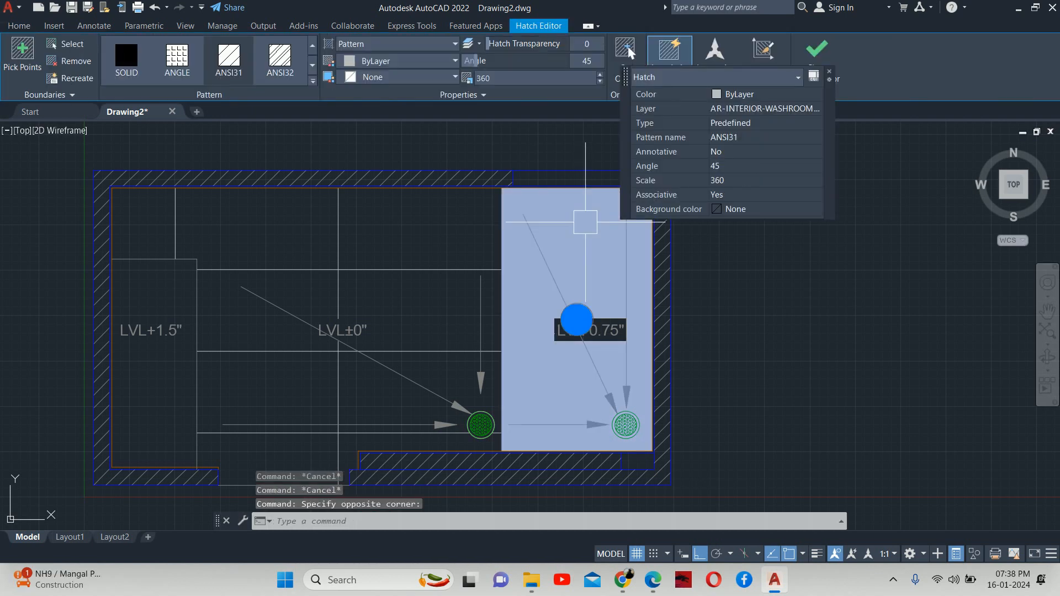
text(HE)
key(Return)
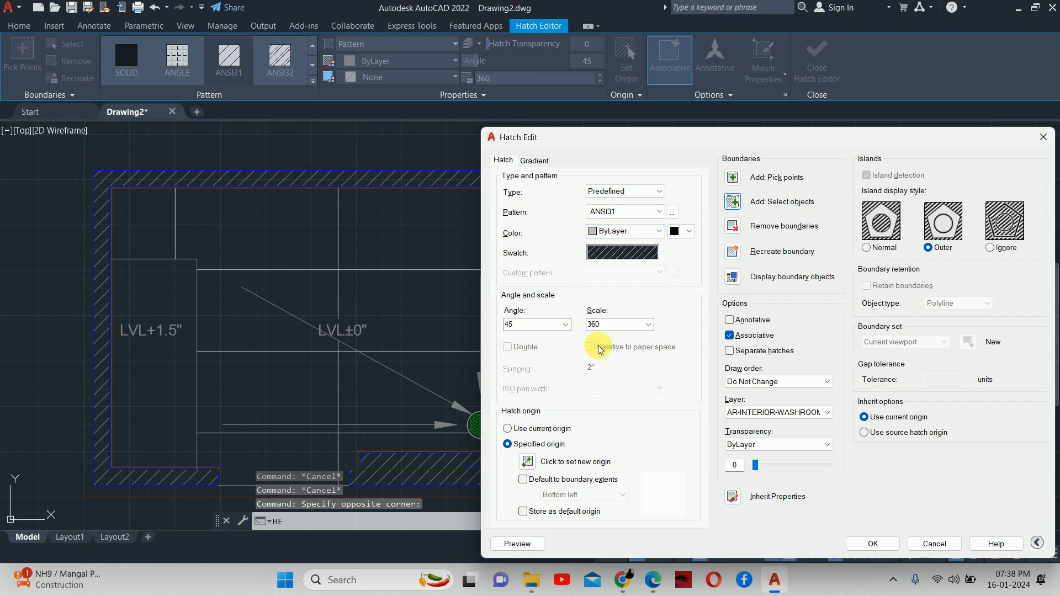
click(528, 462)
scroll(493, 220, up, 3)
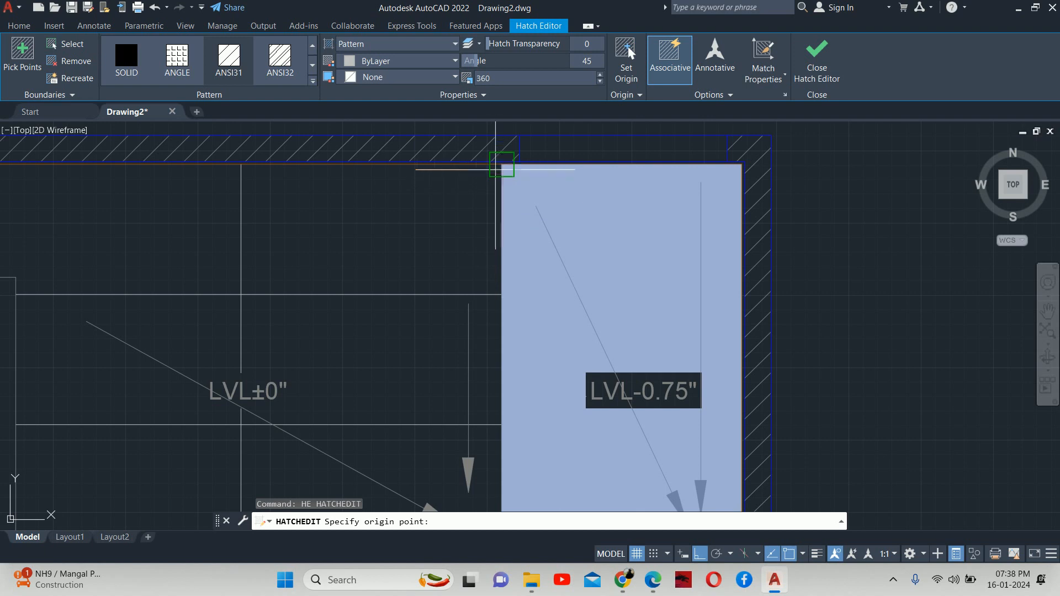
click(495, 170)
click(517, 544)
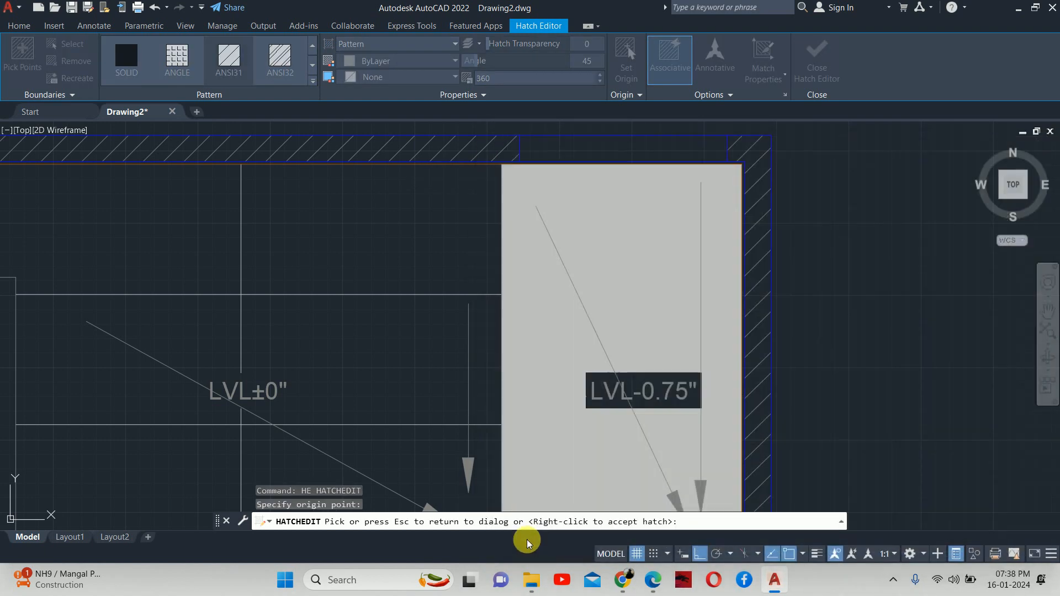
key(Escape)
key(Escape)
key(Escape)
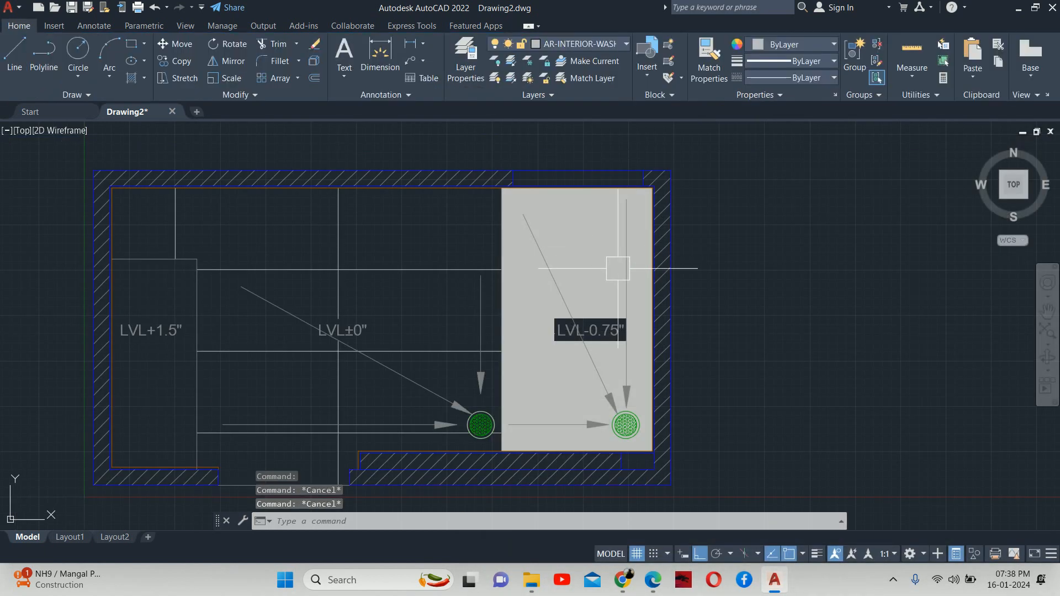
- Undo the property matching and the hatches added in the LVL-0.75" area
key(ctrl+z)
key(ctrl+z)
key(ctrl+z)
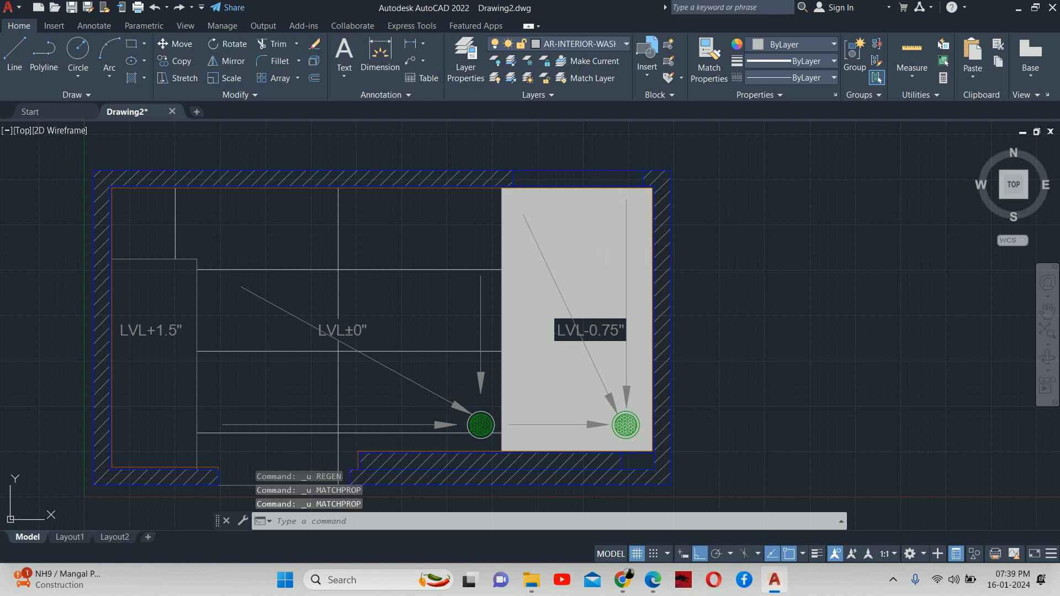
key(ctrl+z)
key(ctrl+z)
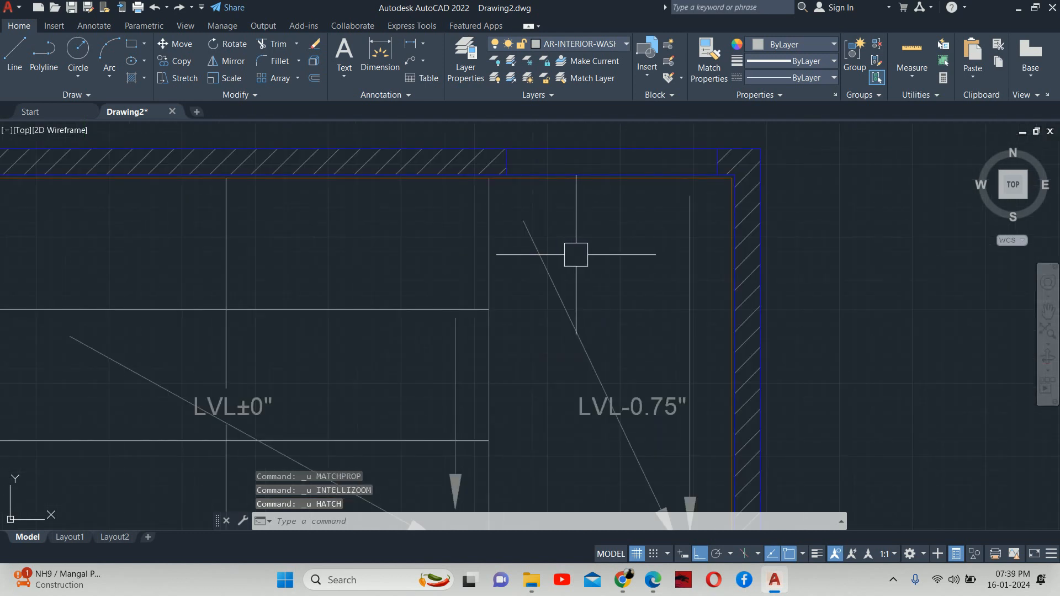
- Try turning off the layer of the slope arrows in the LVL-0.75" area, and undo it
scroll(586, 258, down, 3)
scroll(589, 270, up, 2)
middle_drag(559, 272, 489, 282)
scroll(490, 281, down, 1)
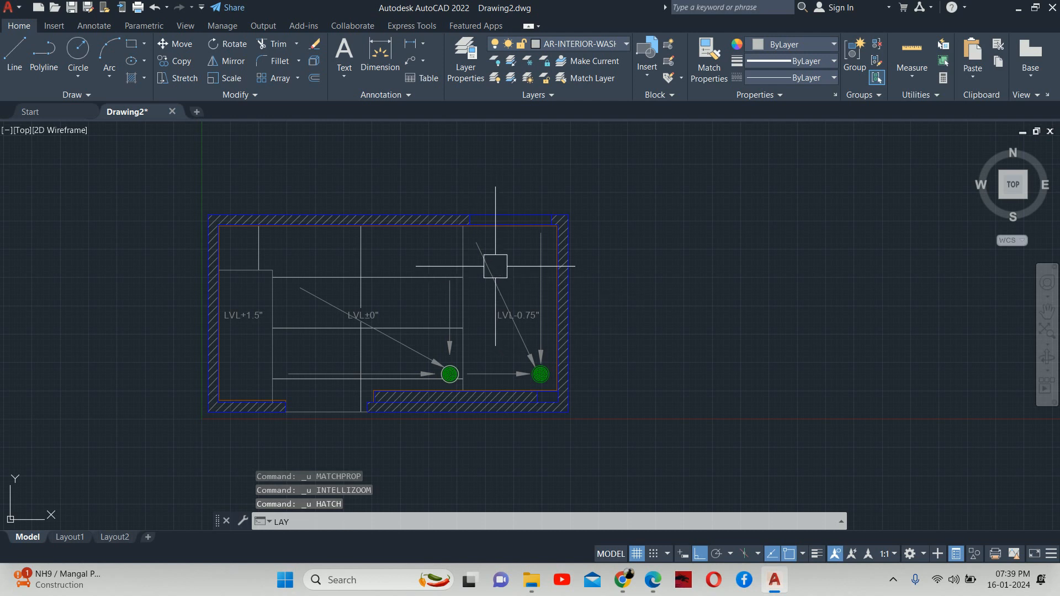
key(Escape)
key(Escape)
key(Escape)
scroll(519, 342, up, 2)
text(L)
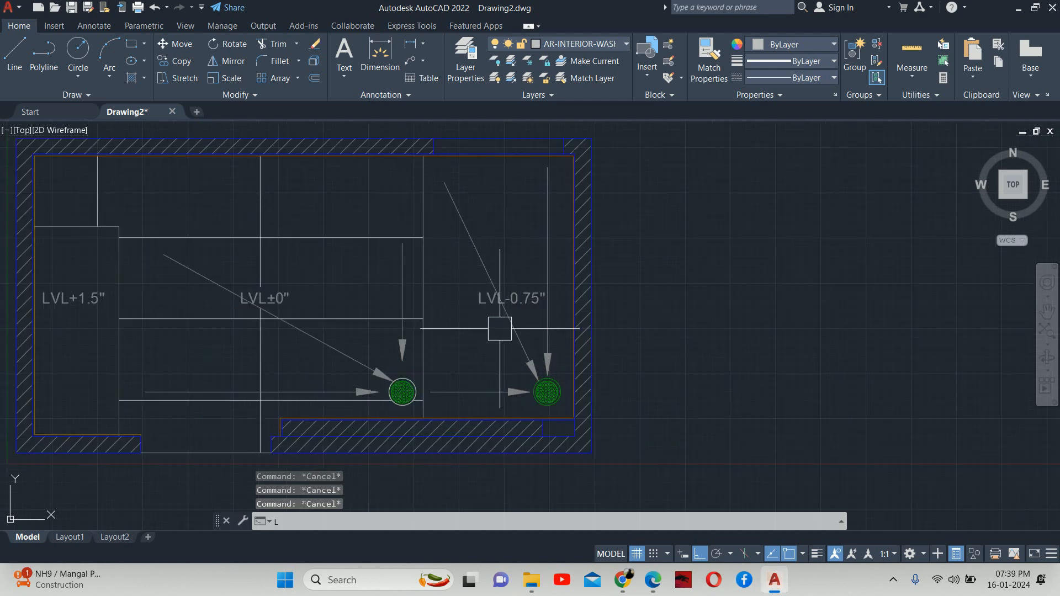
text(AYOFF)
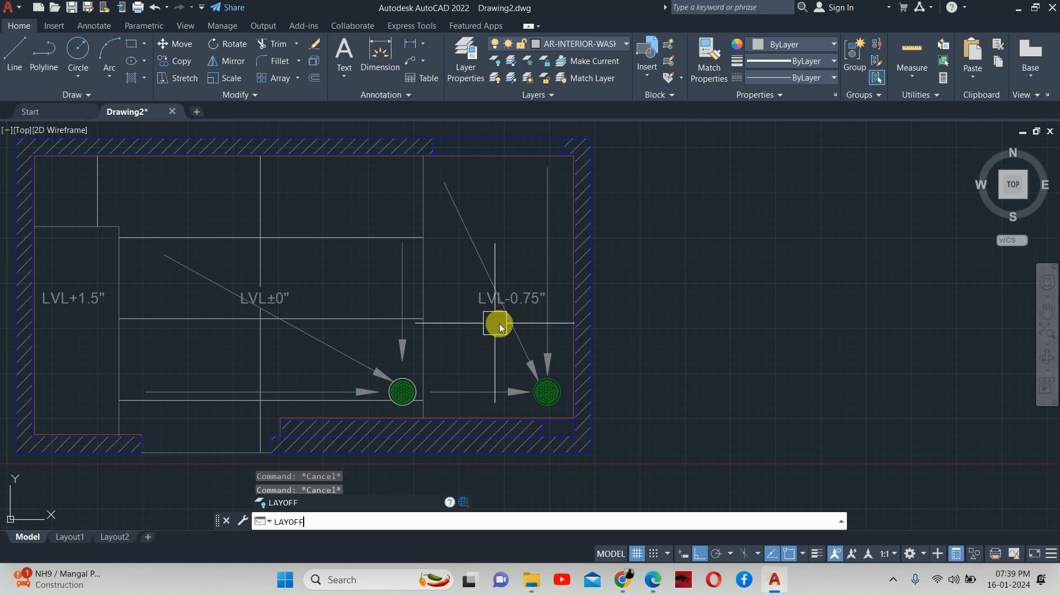
key(Return)
click(477, 247)
key(Return)
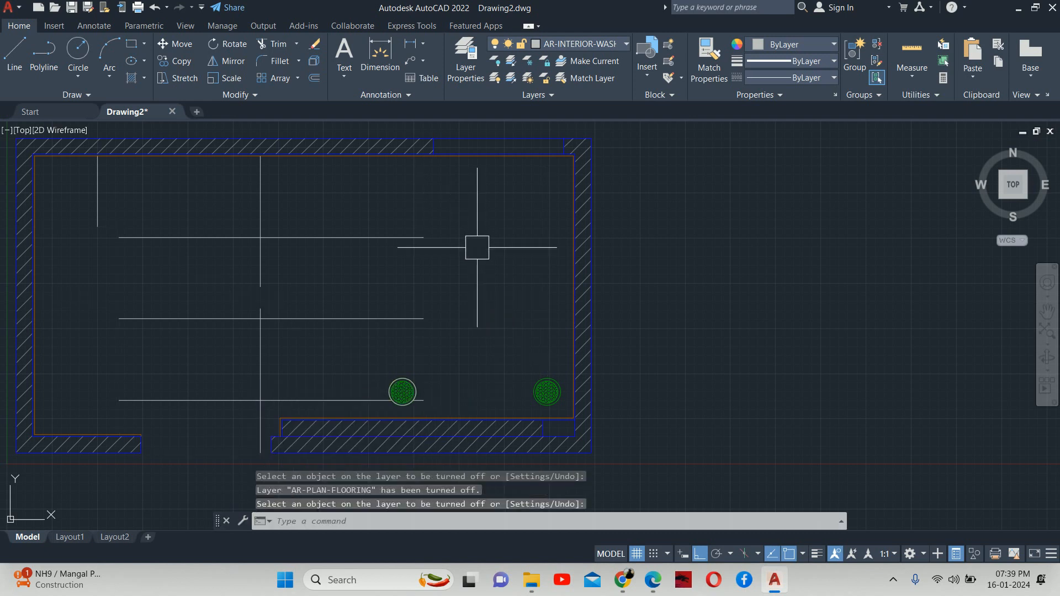
key(ctrl+z)
key(Escape)
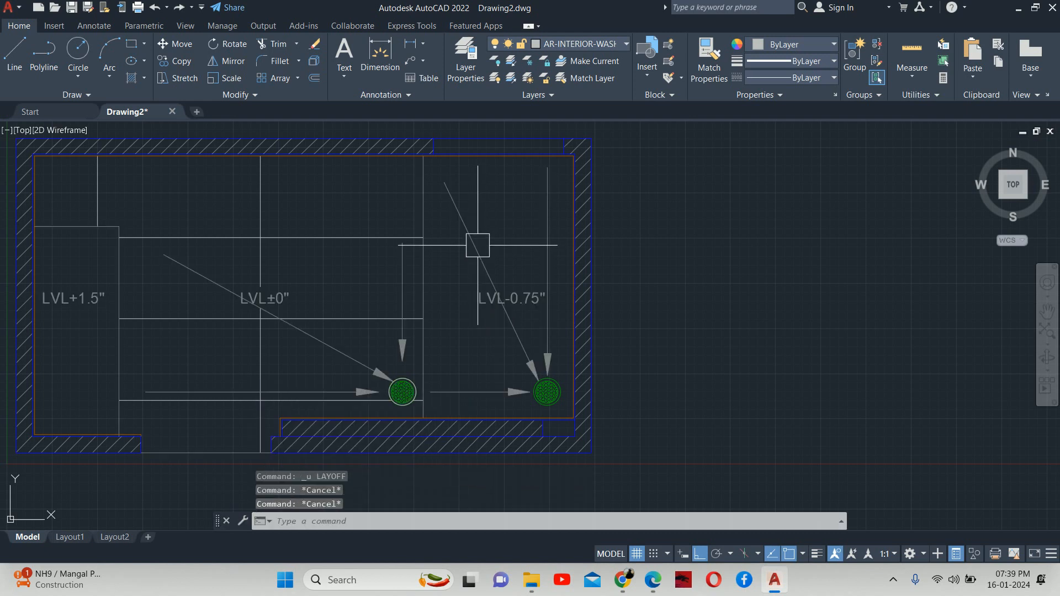
- Draw a vertical line over the boundary between the LVL±0" and LVL-0.75" areas, from upper to lower wall finish
text(l)
key(Return)
scroll(429, 182, up, 6)
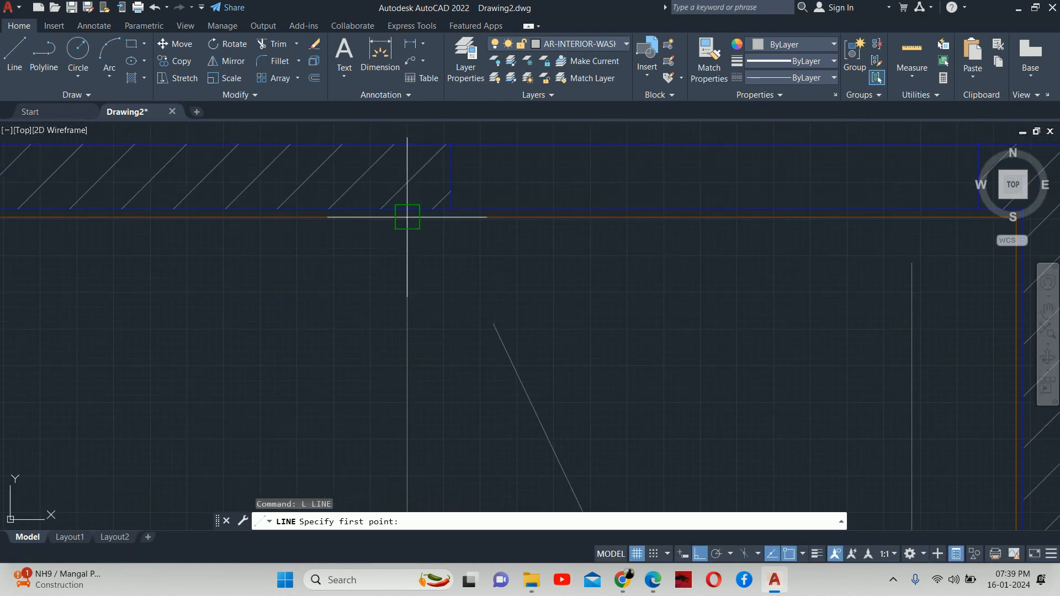
click(408, 232)
scroll(416, 401, down, 3)
middle_drag(415, 403, 460, 77)
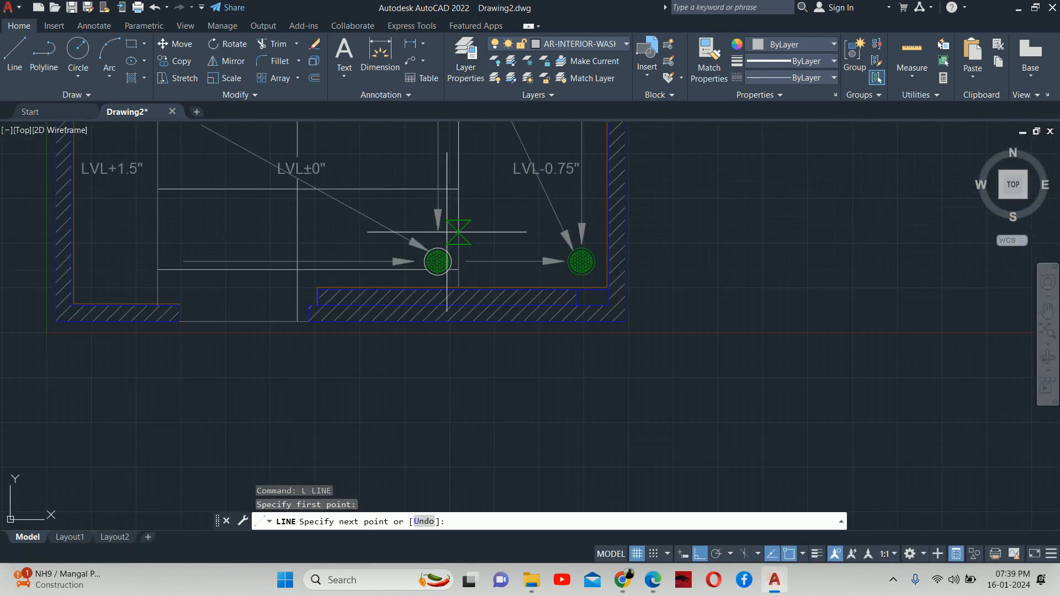
scroll(448, 234, up, 2)
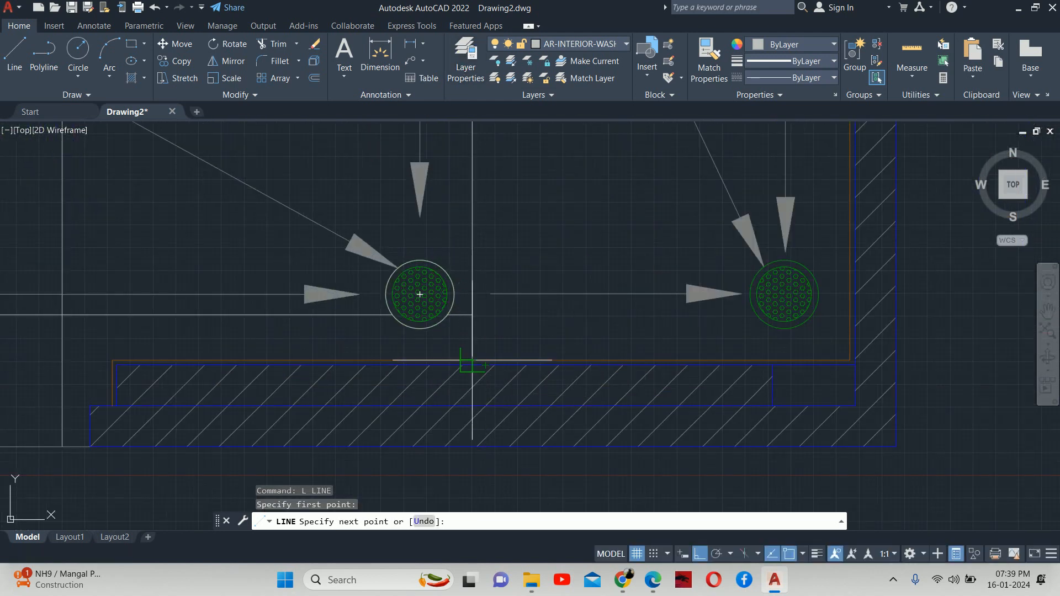
key(Escape)
key(Escape)
key(Escape)
- Draw a circle over the outer ring of the LVL-0.75" area's drain, centred on the drain
middle_drag(711, 308, 592, 343)
text(c)
key(space)
scroll(662, 311, up, 4)
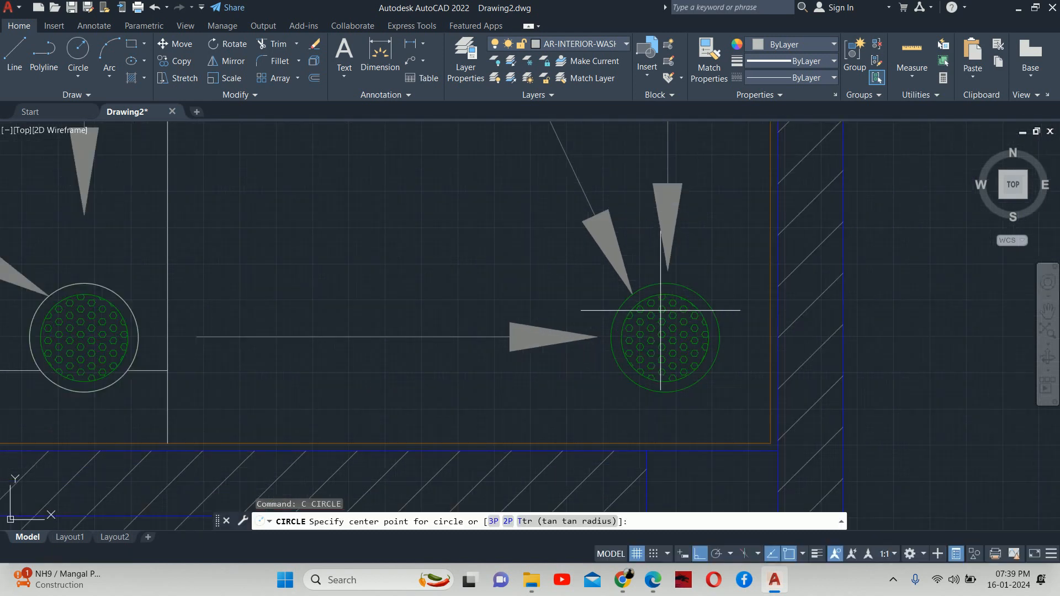
click(666, 355)
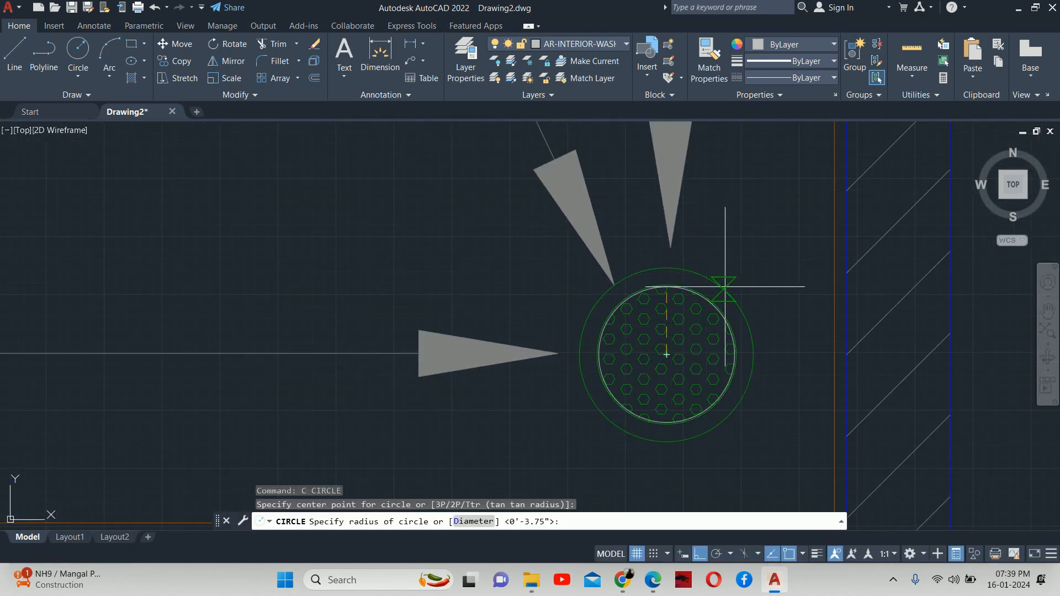
key(Escape)
key(Escape)
key(Escape)
scroll(713, 323, down, 1)
- Turn off the drain layer MEP-PLUMBING-WWP and the slope arrow layer AR-PLAN-FLOORING by picking their objects
text(LA)
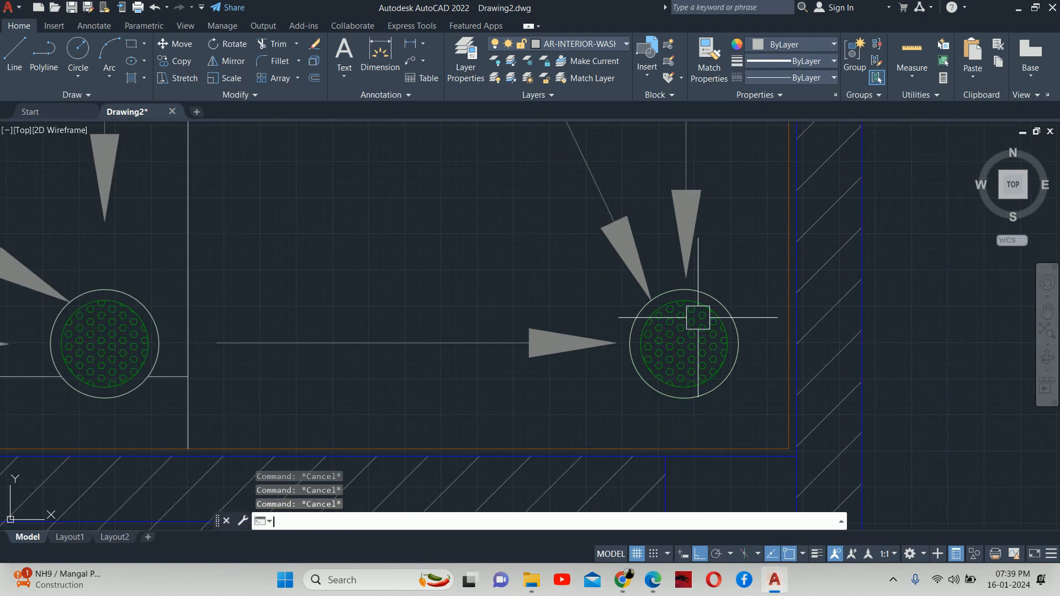
text(YOFF)
key(Return)
scroll(698, 318, up, 2)
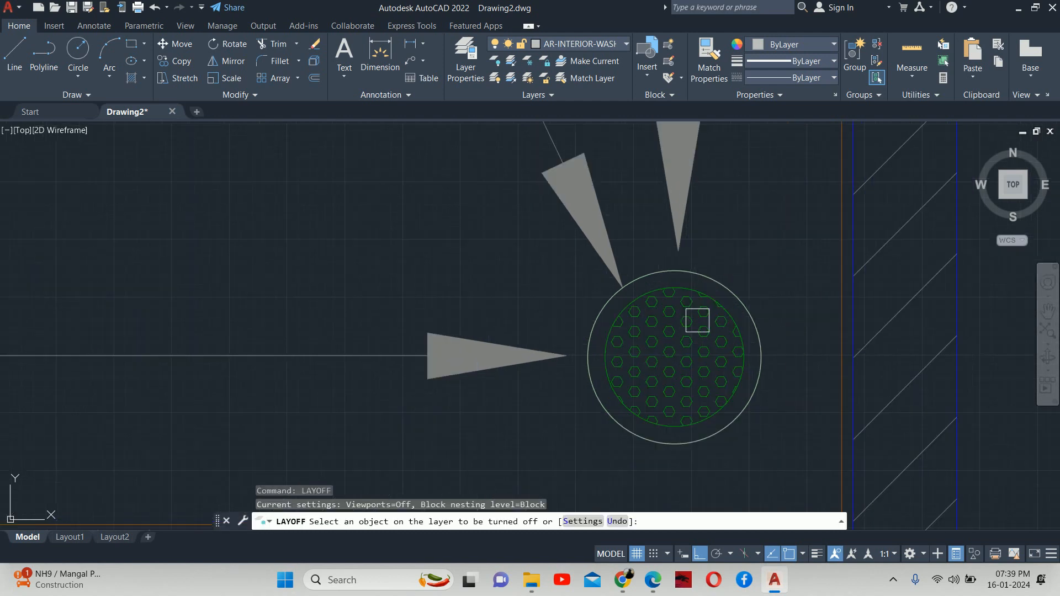
click(698, 318)
scroll(657, 317, down, 5)
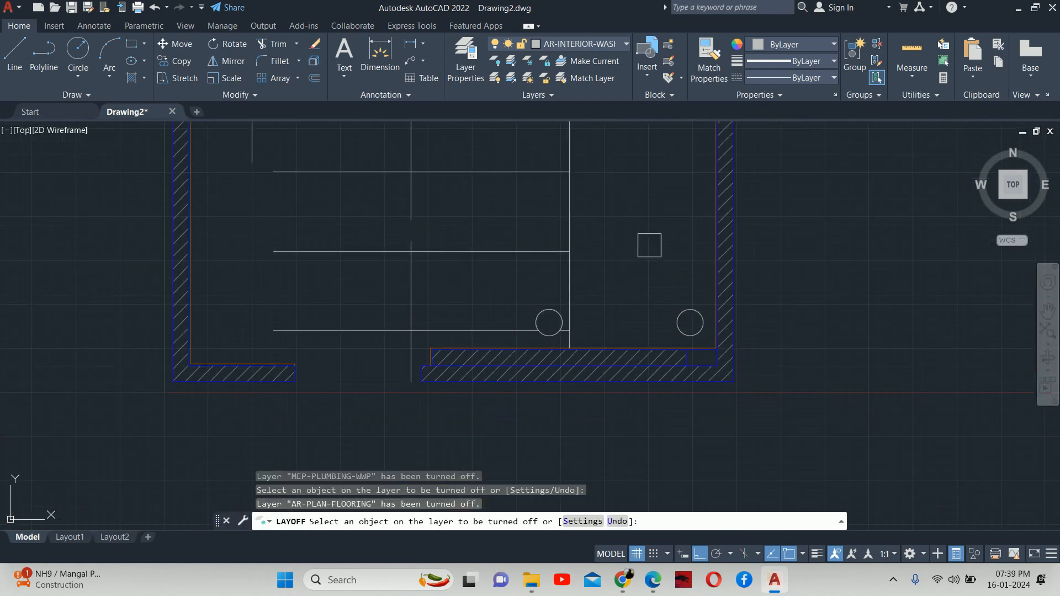
scroll(622, 241, down, 4)
key(Escape)
key(Escape)
key(Escape)
scroll(560, 288, up, 2)
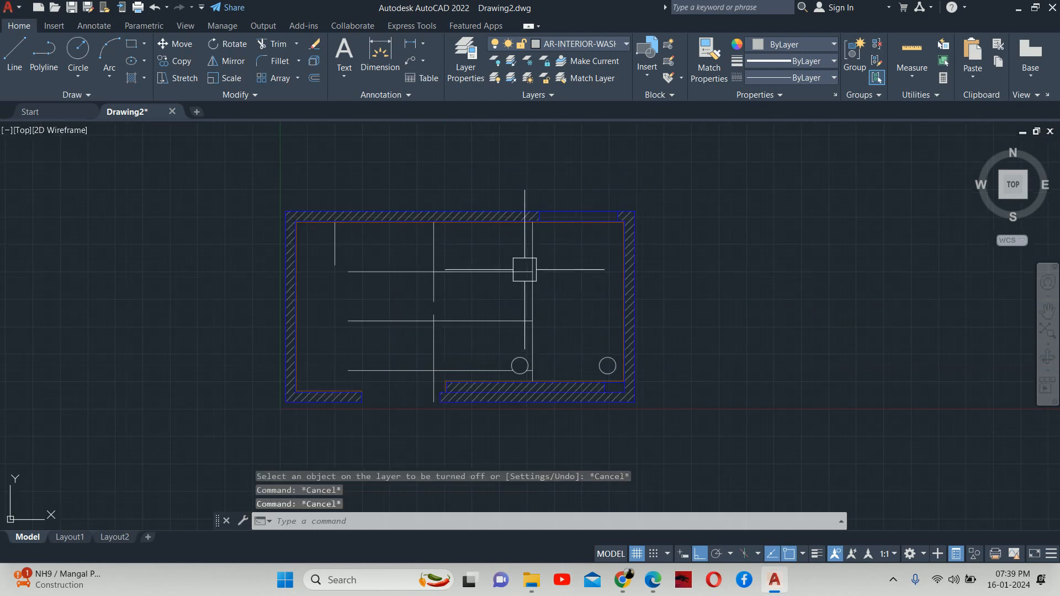
- Try an ANSI31 hatch at angle 45 and scale 360 in the LVL-0.75" area with its origin at the upper-left corner, and undo it
text(h)
key(Return)
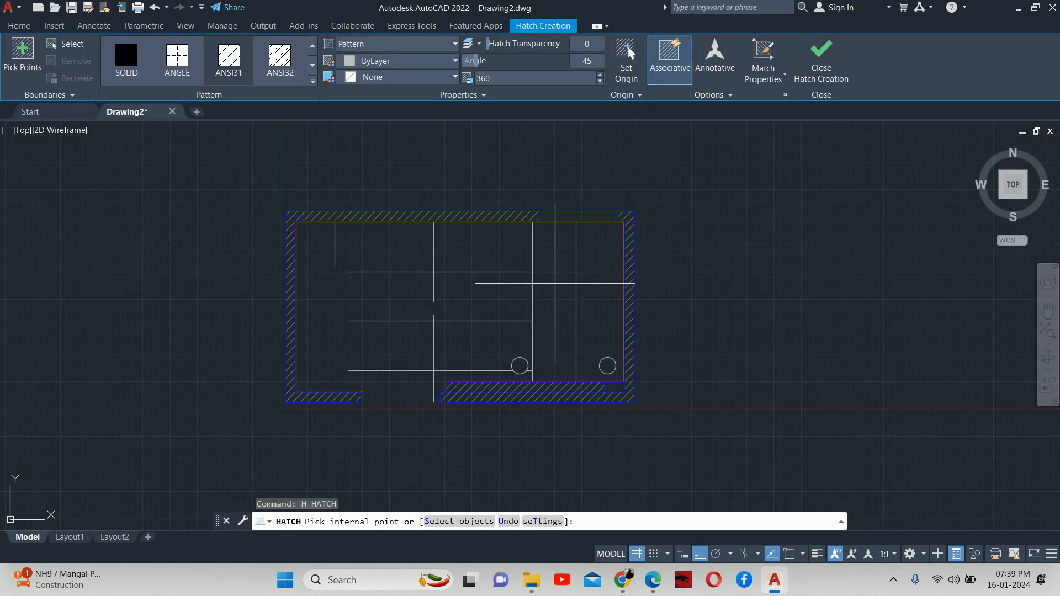
click(555, 283)
text(T)
key(Return)
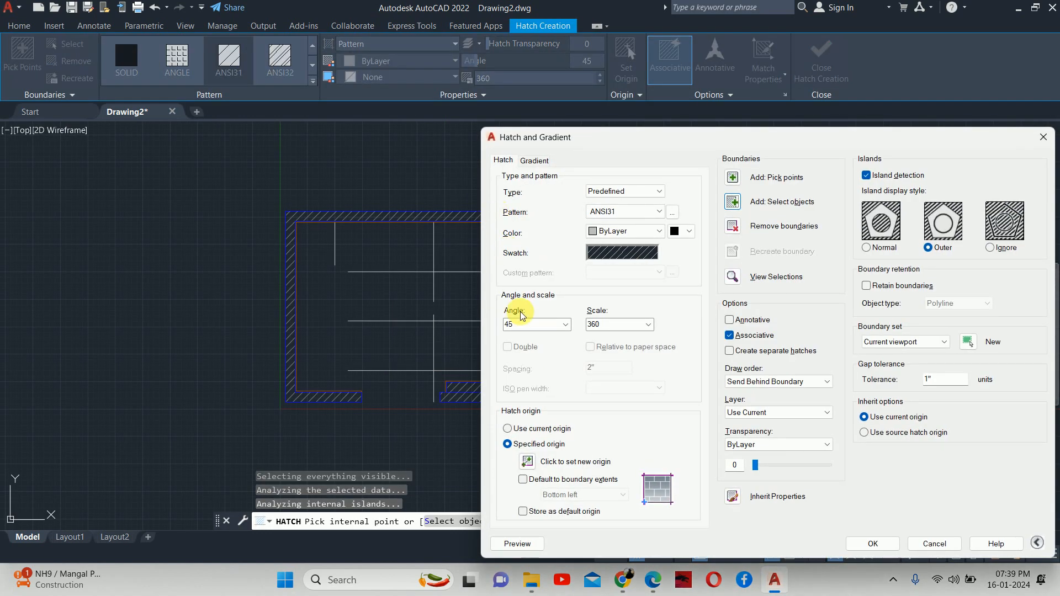
click(526, 460)
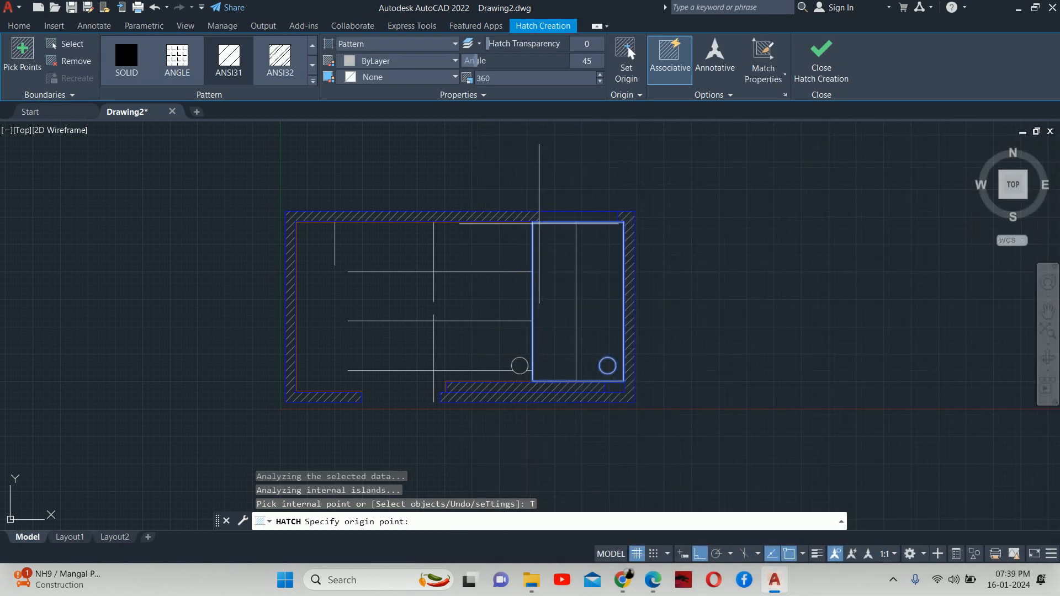
scroll(538, 232, up, 4)
click(516, 258)
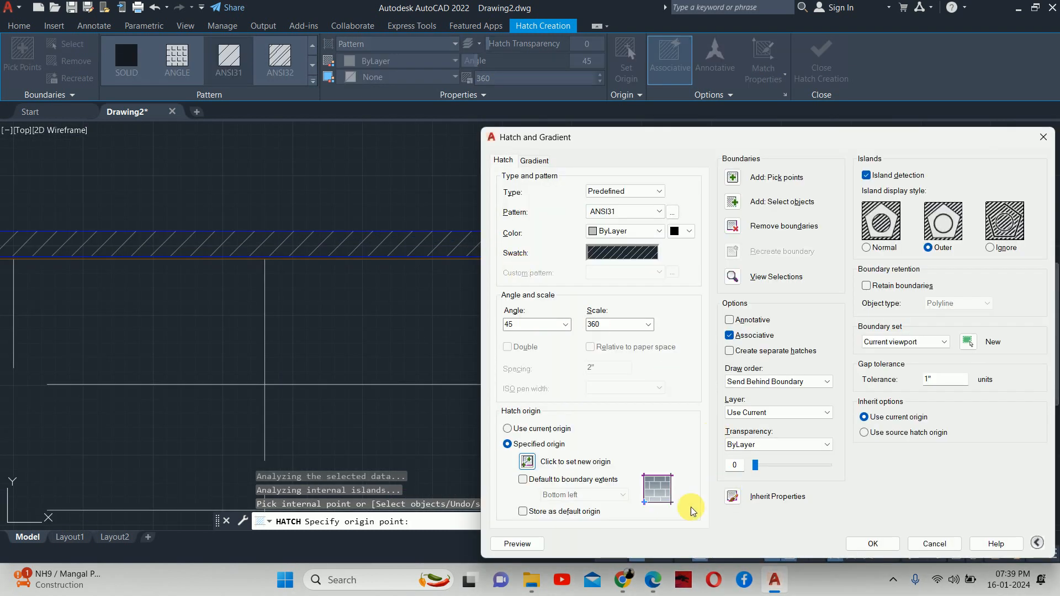
click(539, 547)
key(Escape)
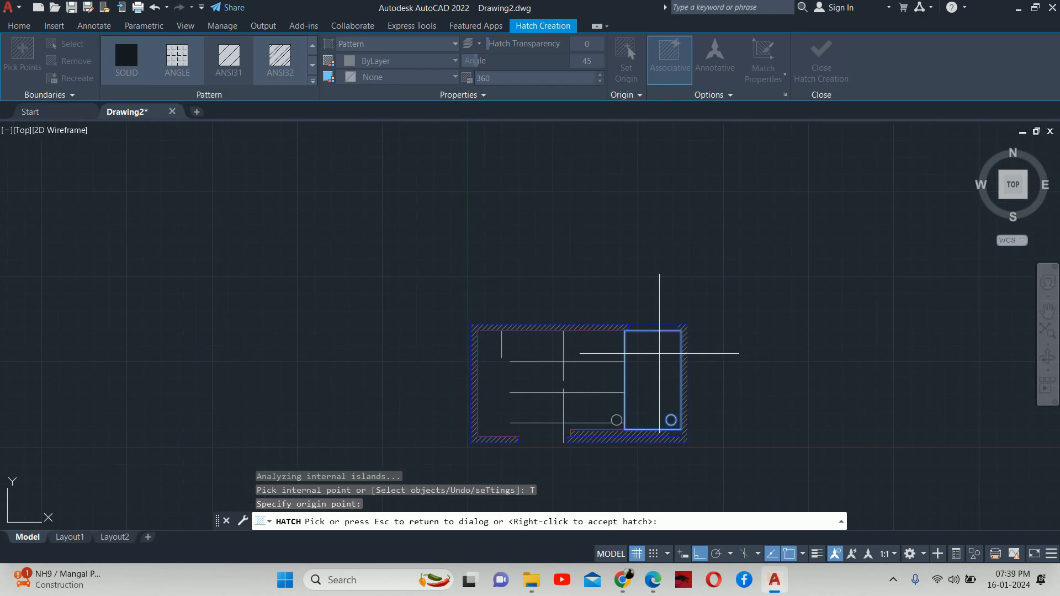
click(873, 546)
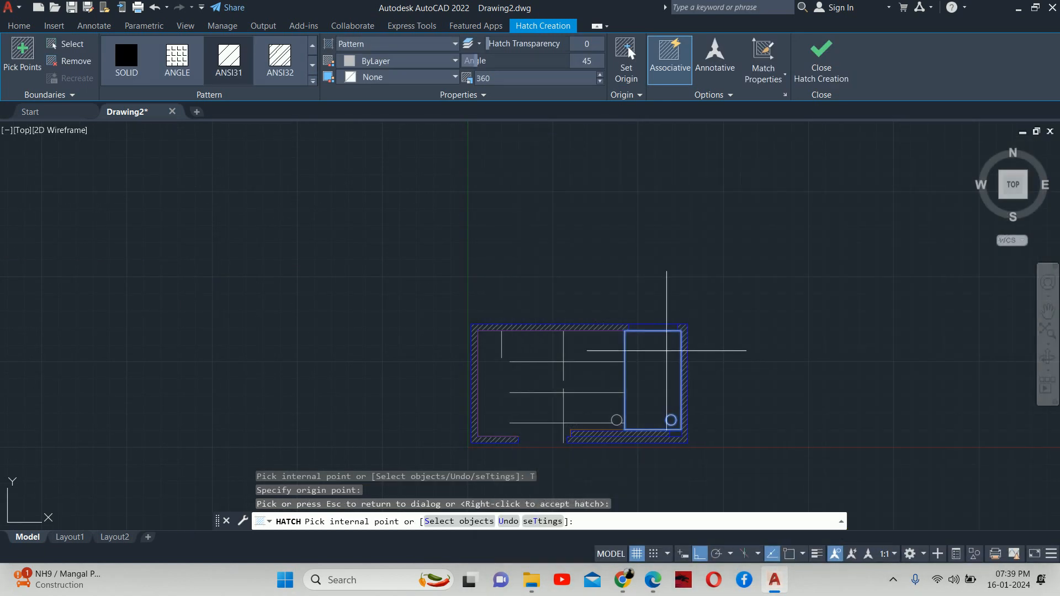
key(Escape)
key(ctrl+z)
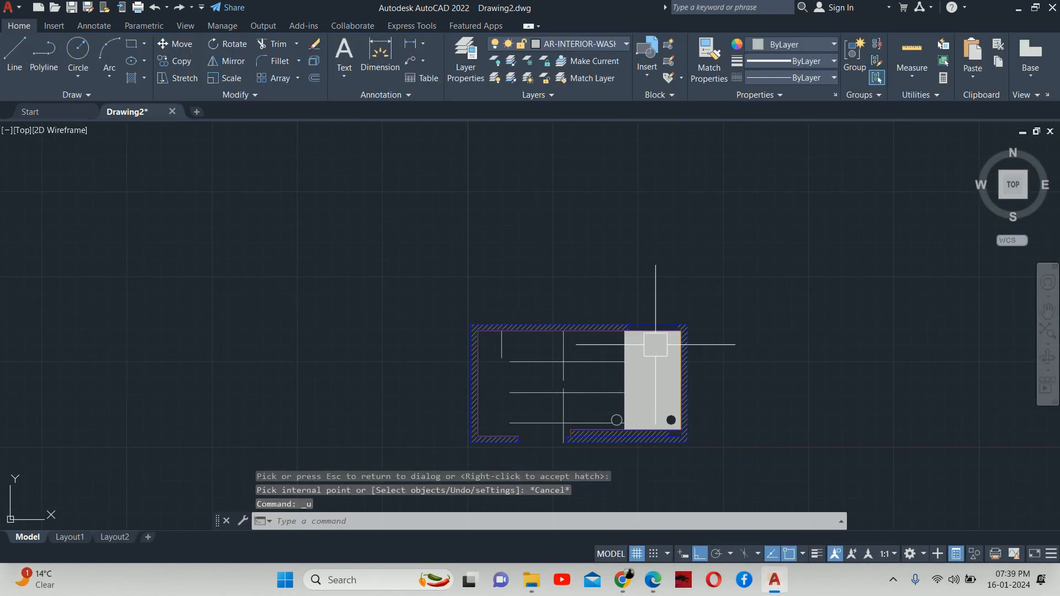
key(ctrl+z)
- Measure the width of the LVL-0.75" area with a linear dimension from its boundary line to the wall finish
text(dli)
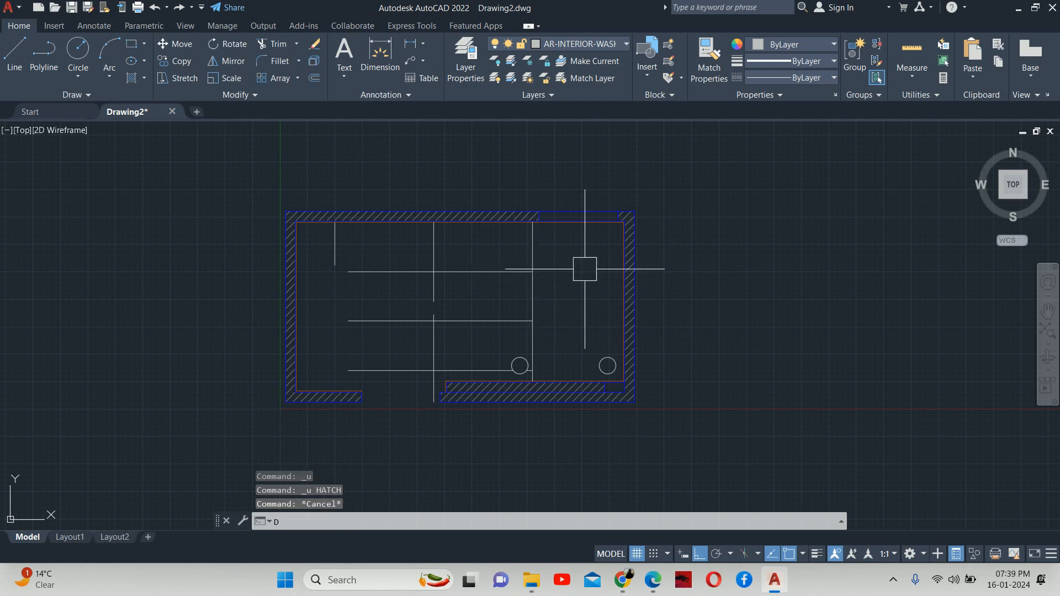
key(Return)
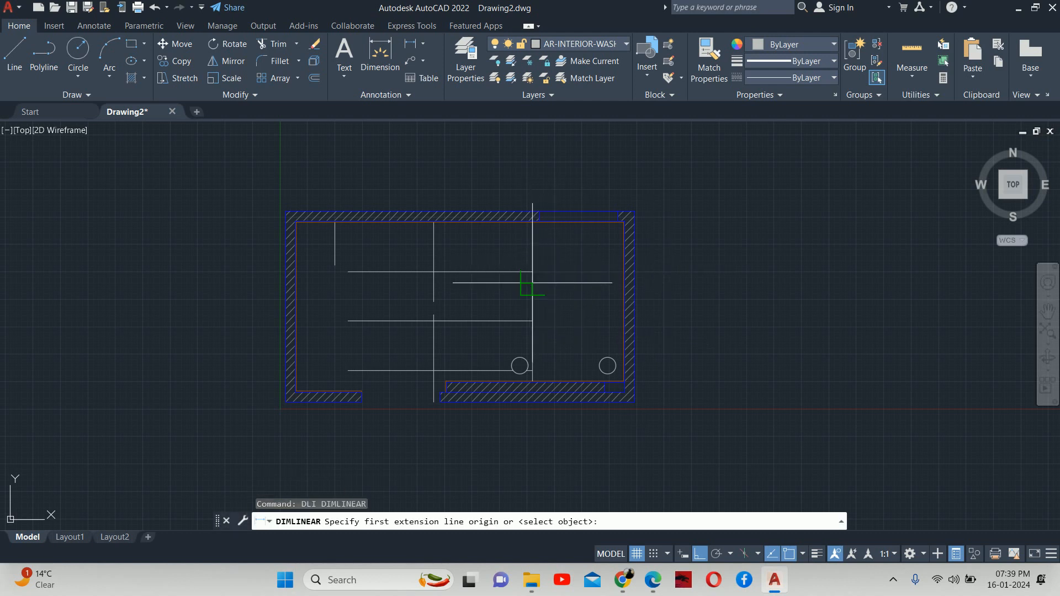
click(532, 273)
click(624, 273)
scroll(584, 265, up, 6)
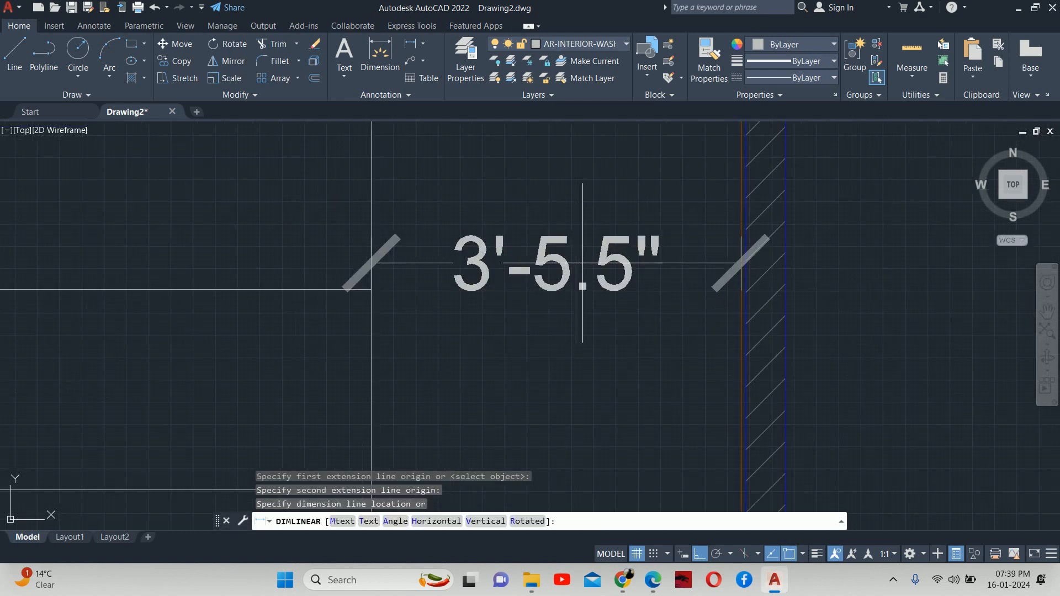
key(Escape)
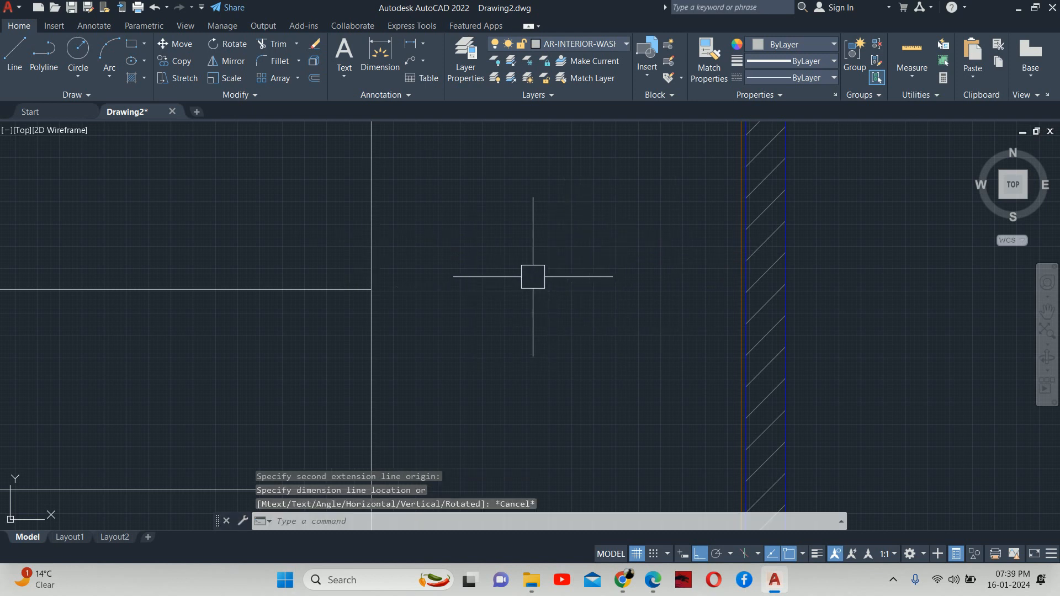
- Hatch the LVL-0.75" area with the vertical tile line pattern at angle 45 and scale 360
scroll(536, 276, down, 4)
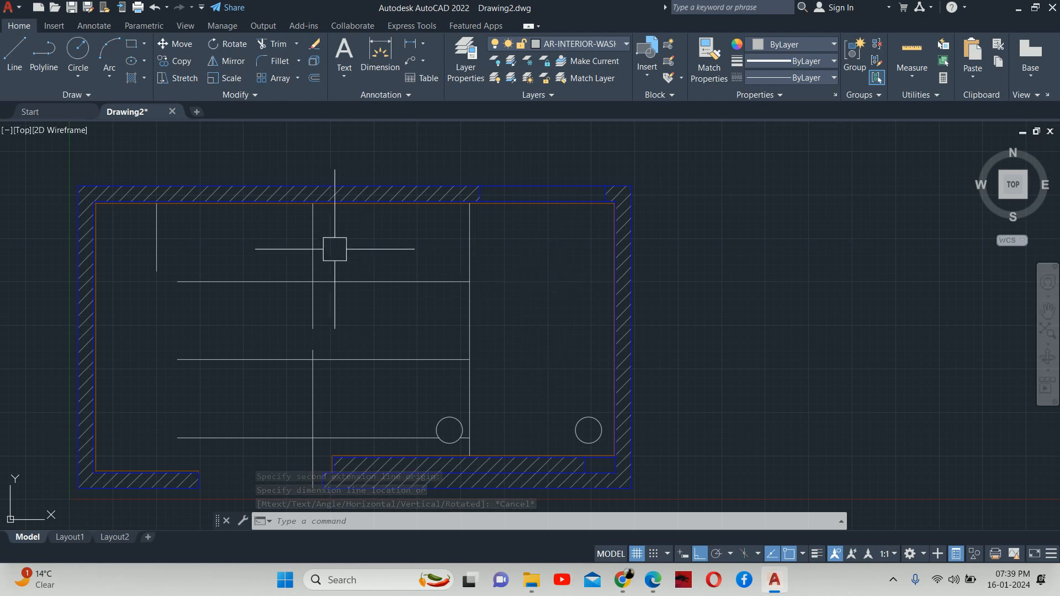
text(h)
key(Return)
click(513, 304)
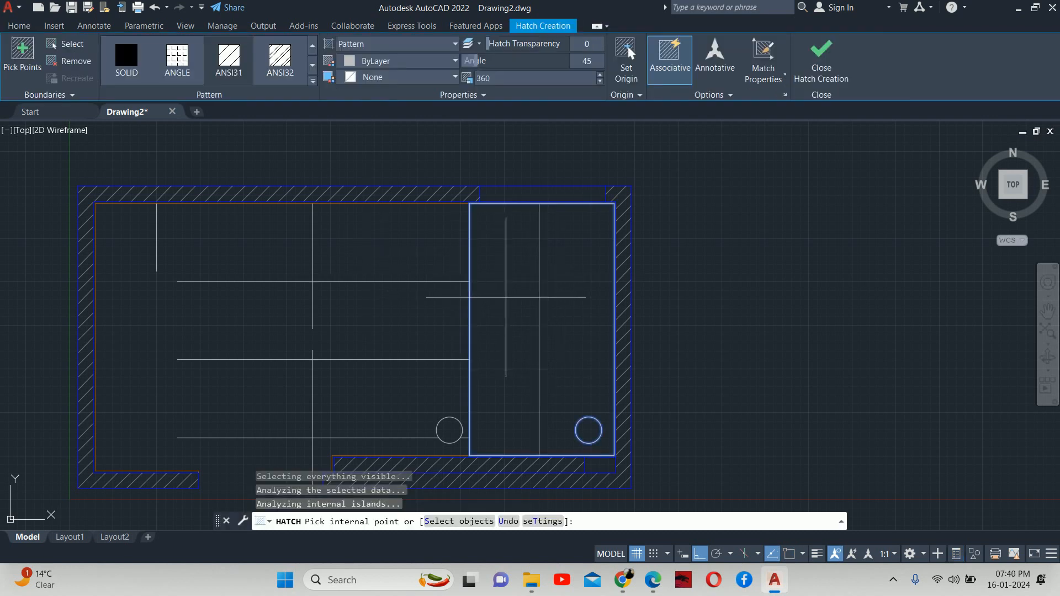
key(Escape)
key(Escape)
- Match the LVL-0.75" area's hatch to the properties of the horizontal tile line hatch in the LVL±0" area
text(MA)
key(Return)
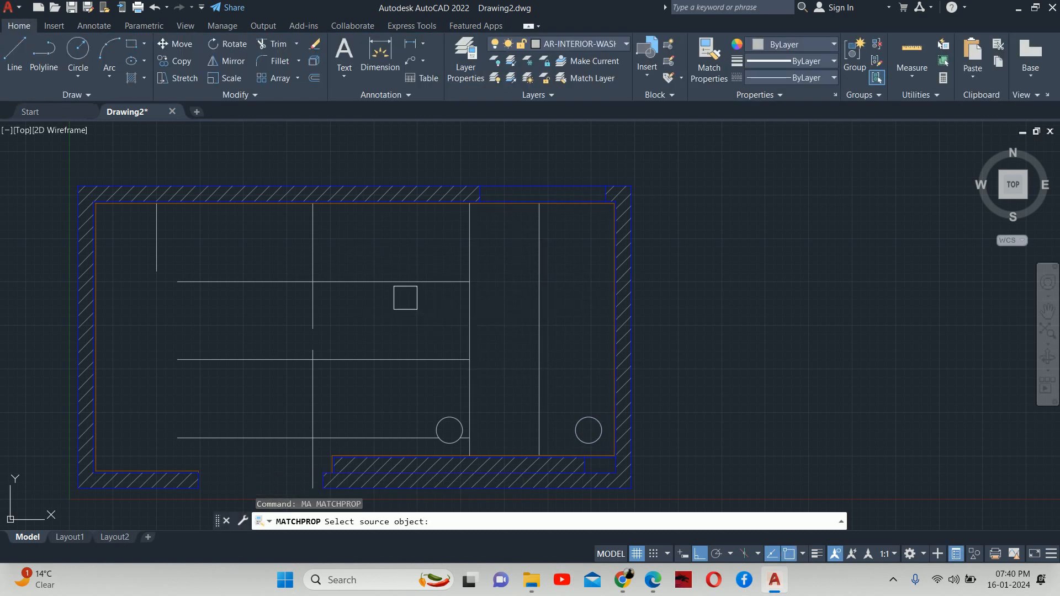
click(407, 288)
click(544, 296)
key(Escape)
key(Escape)
key(Escape)
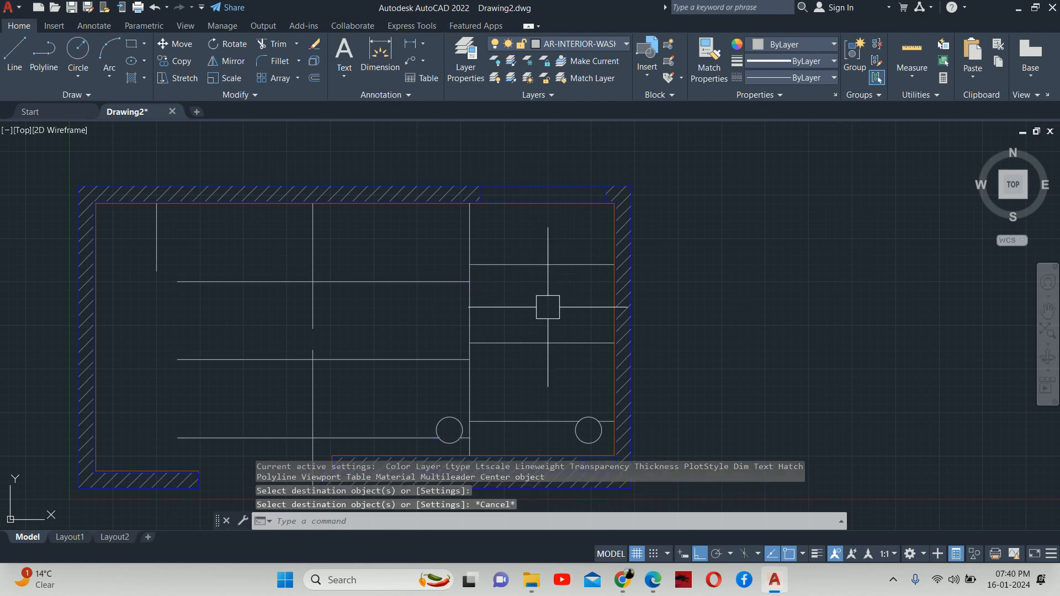
- Try to move the hatch origin of the LVL-0.75" area to that area's upper-left corner through Hatch Edit
click(536, 281)
text(HE)
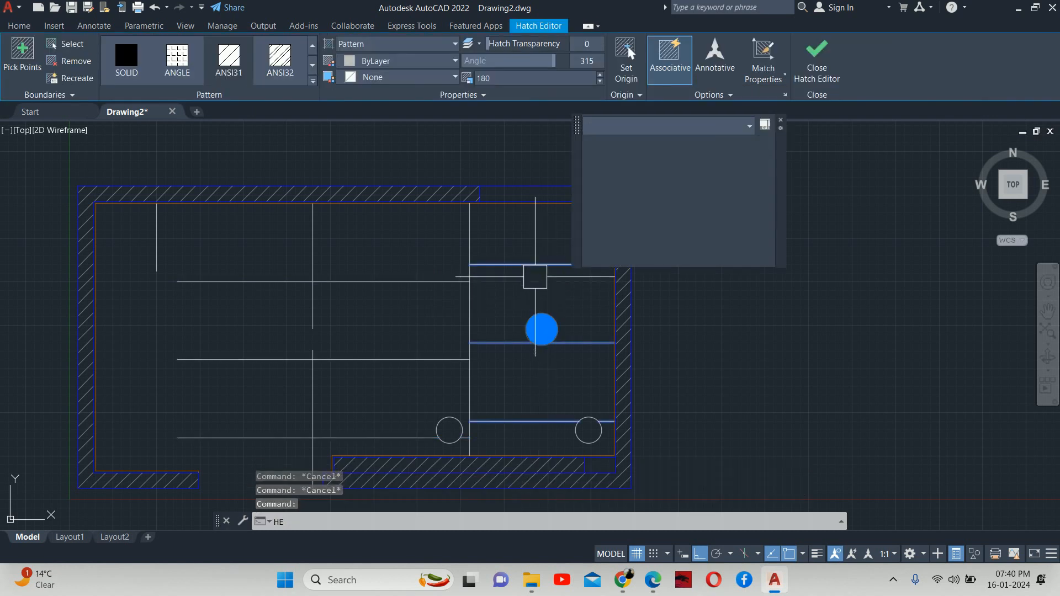
key(Return)
click(529, 462)
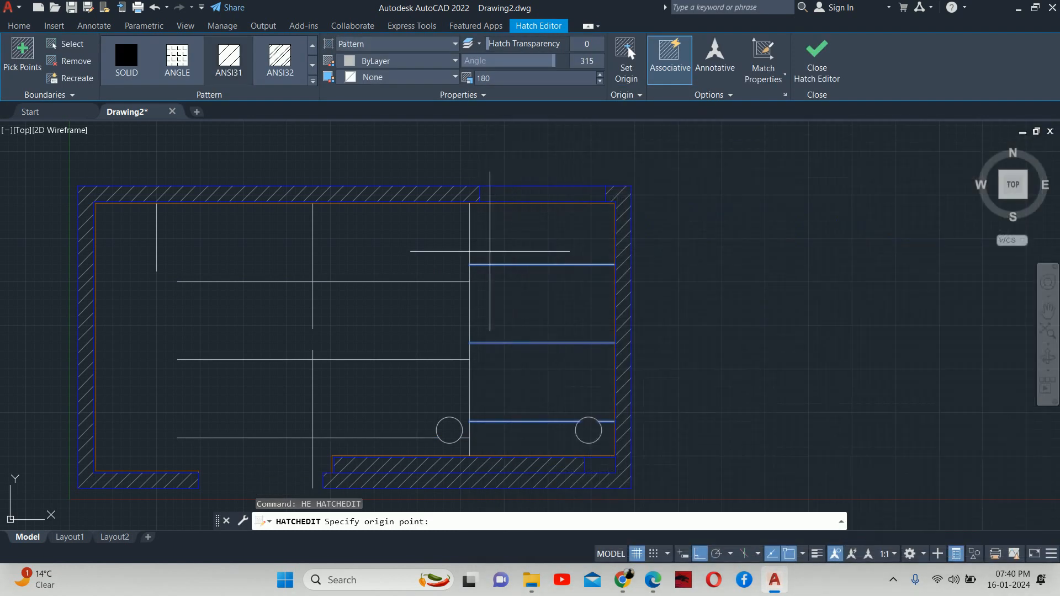
scroll(479, 200, up, 2)
click(461, 202)
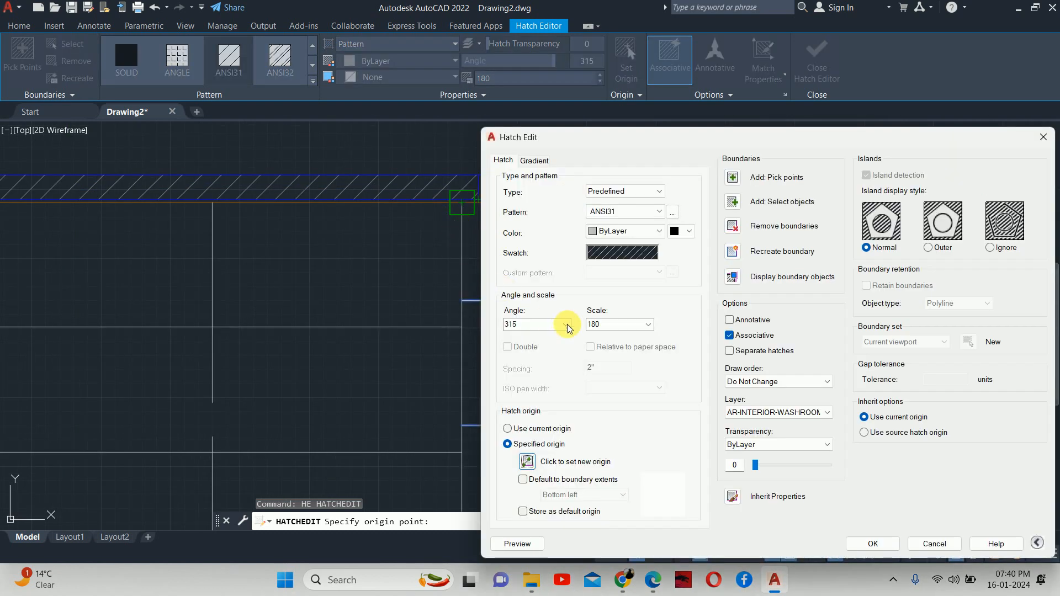
click(534, 545)
scroll(521, 315, down, 3)
click(446, 338)
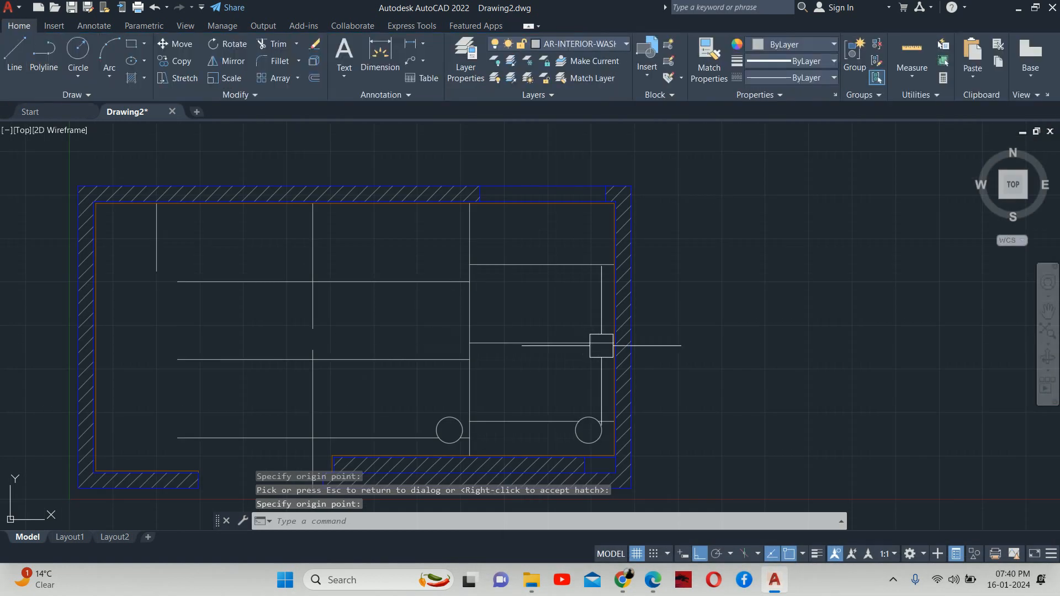
- Turn on the layers MEP-PLUMBING-WWP, AR-PLAN-OPENINGS and AR-PLAN-FLOORING
middle_drag(575, 362, 608, 263)
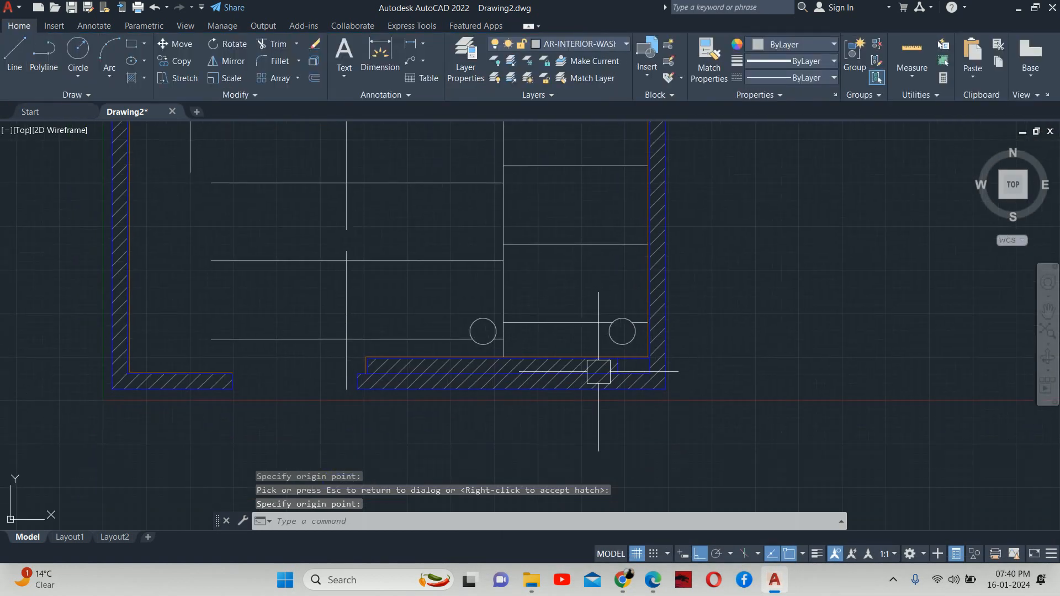
scroll(611, 335, down, 4)
key(Escape)
text(LA)
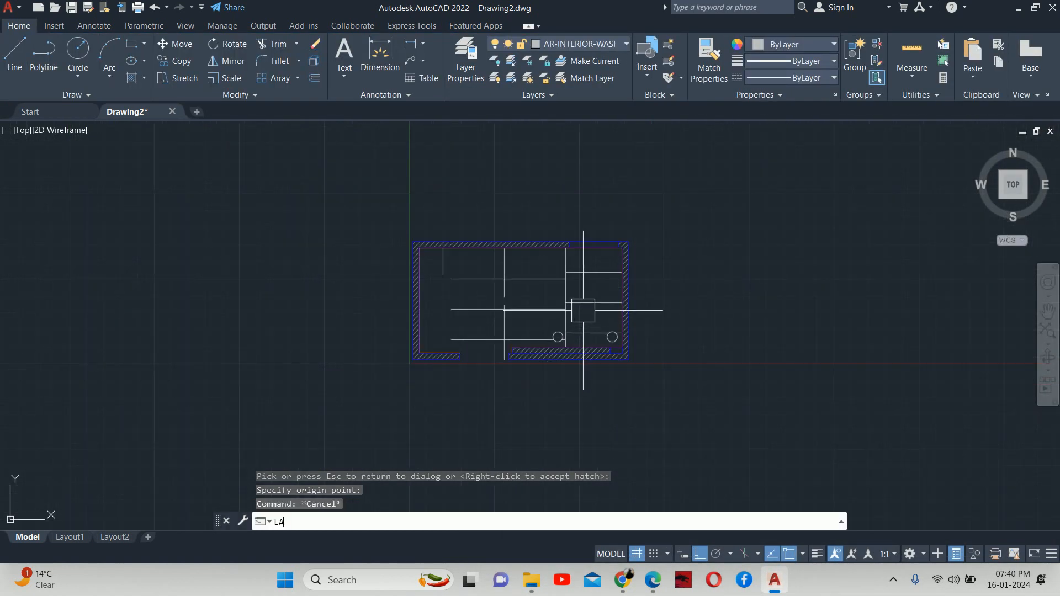
key(Return)
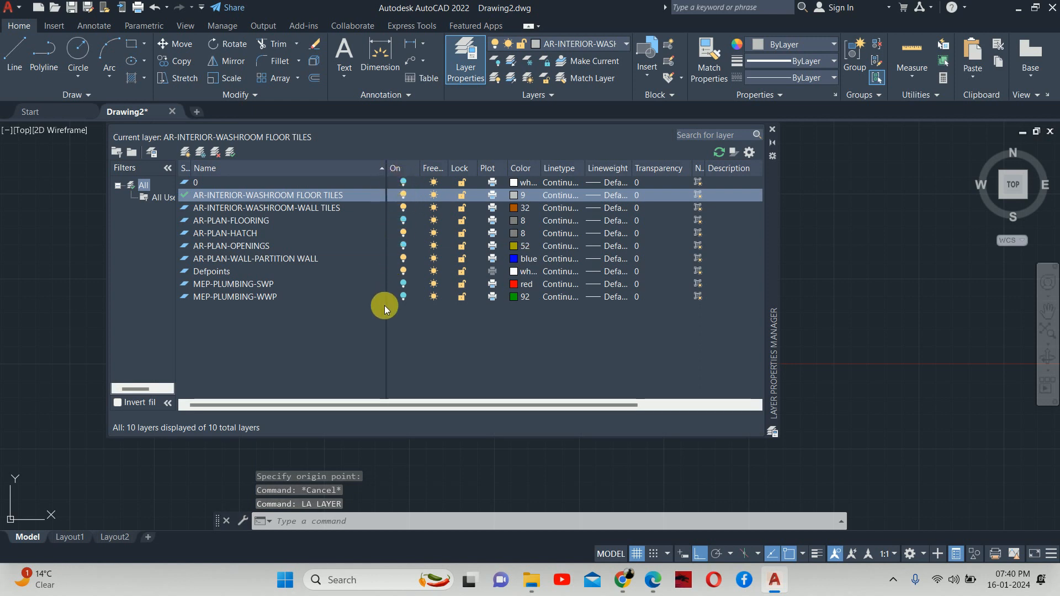
click(402, 295)
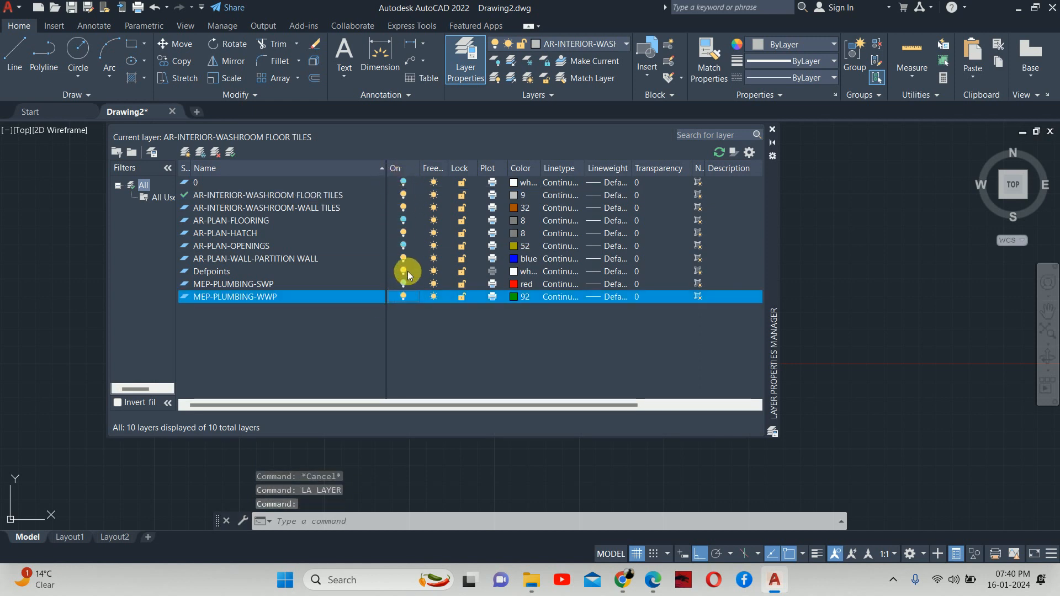
click(406, 245)
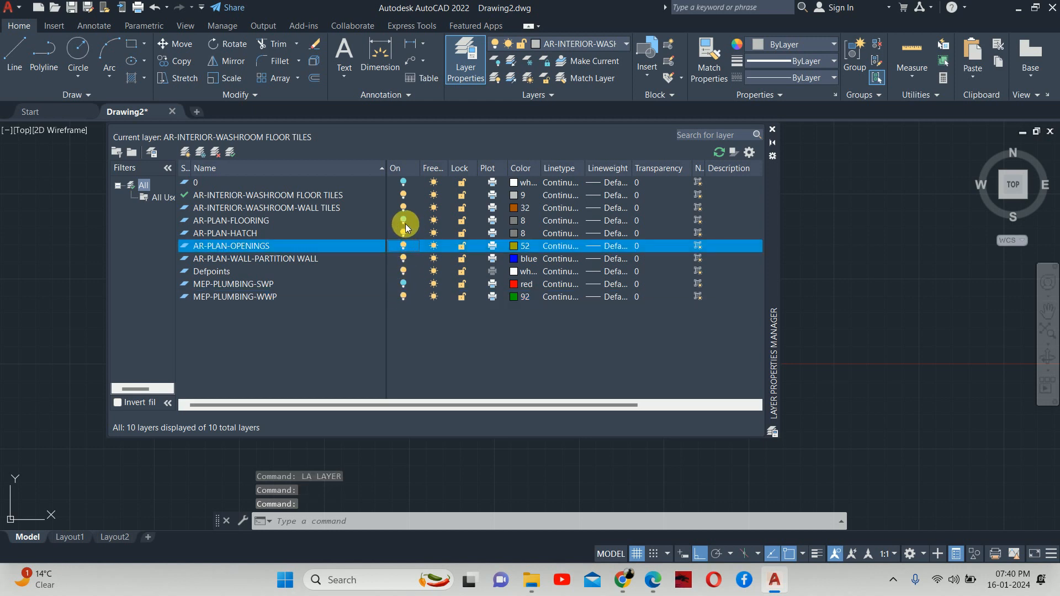
click(406, 220)
click(773, 129)
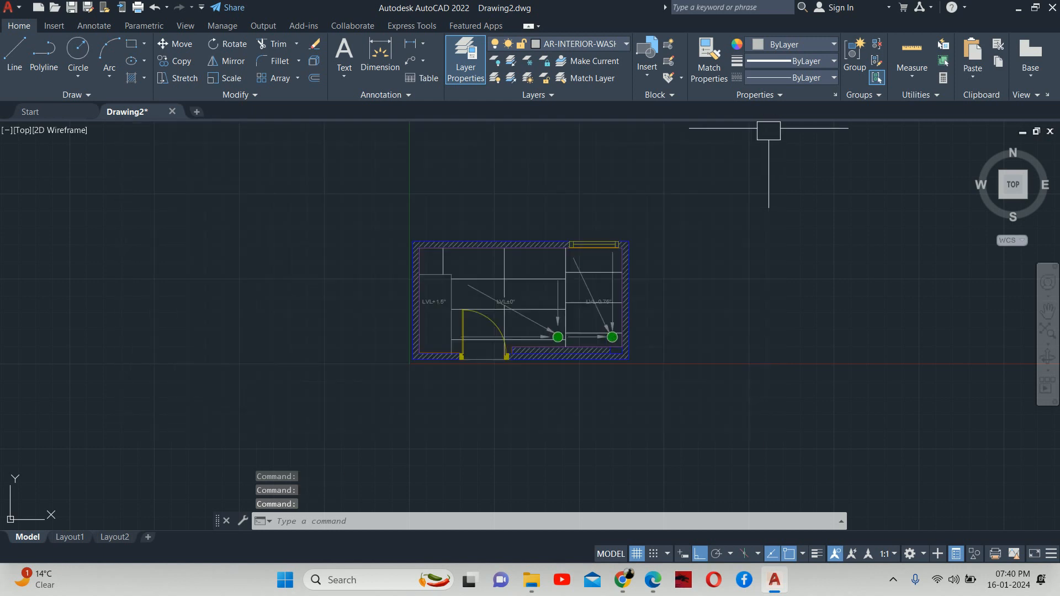
- Examine how the tile lines in the LVL-0.75" area line up with those in the LVL±0" area
scroll(497, 337, up, 2)
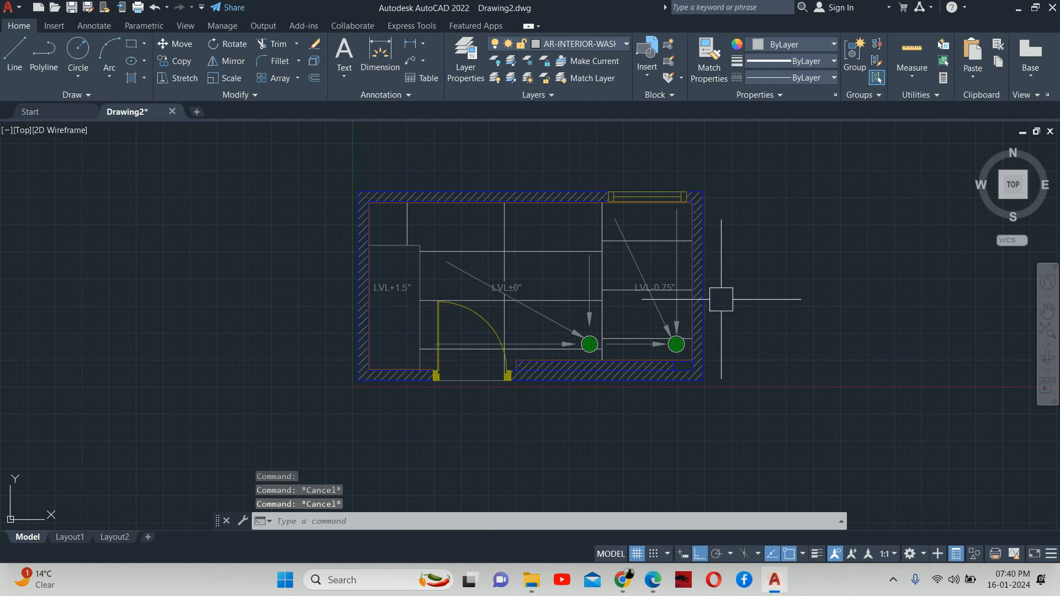
scroll(689, 342, down, 2)
scroll(687, 343, up, 2)
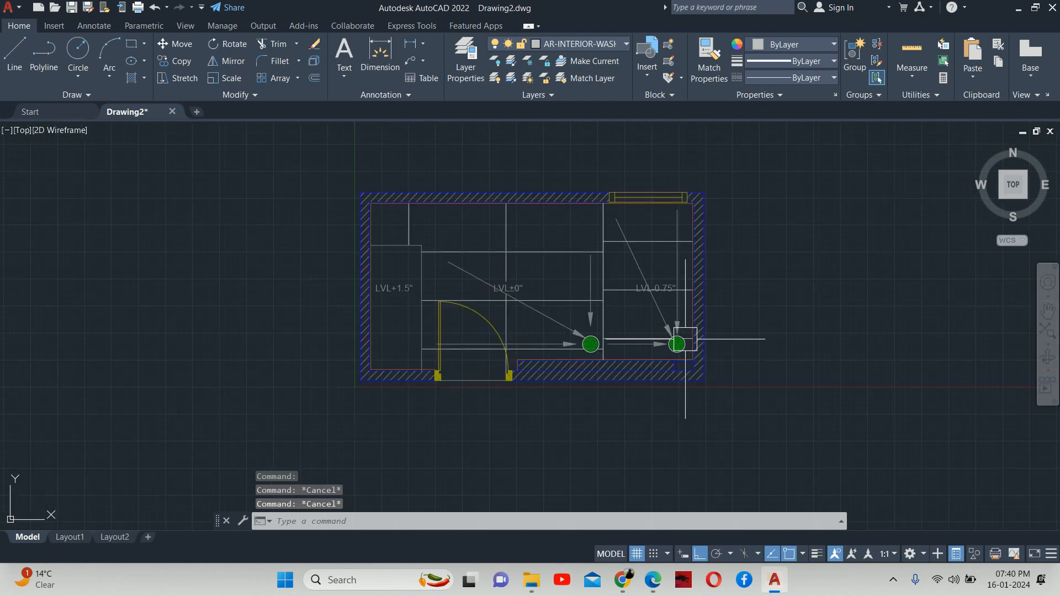
middle_drag(677, 338, 677, 341)
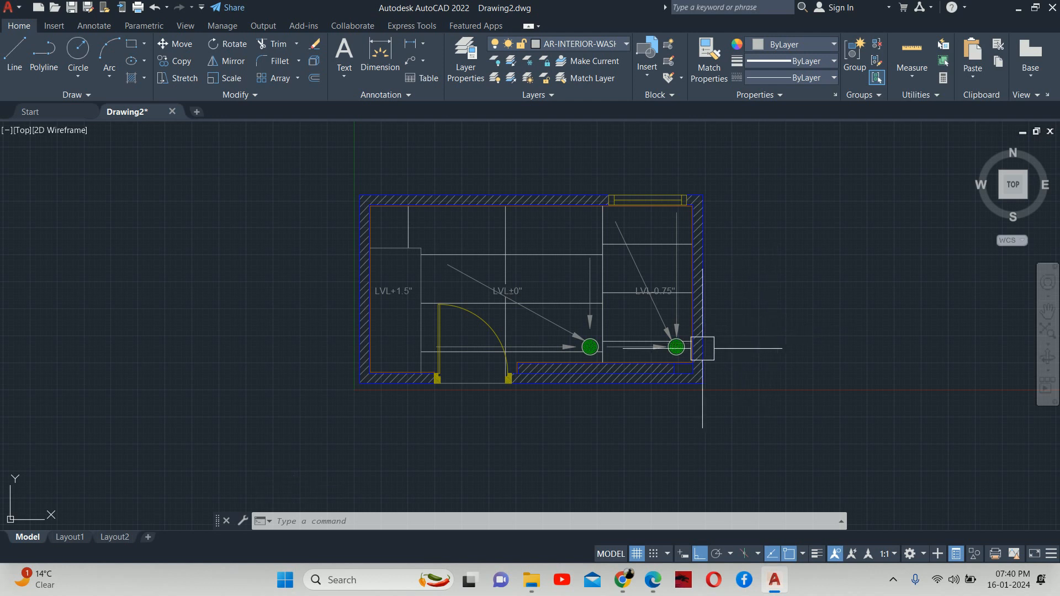
key(Escape)
key(Escape)
scroll(660, 241, up, 4)
key(Escape)
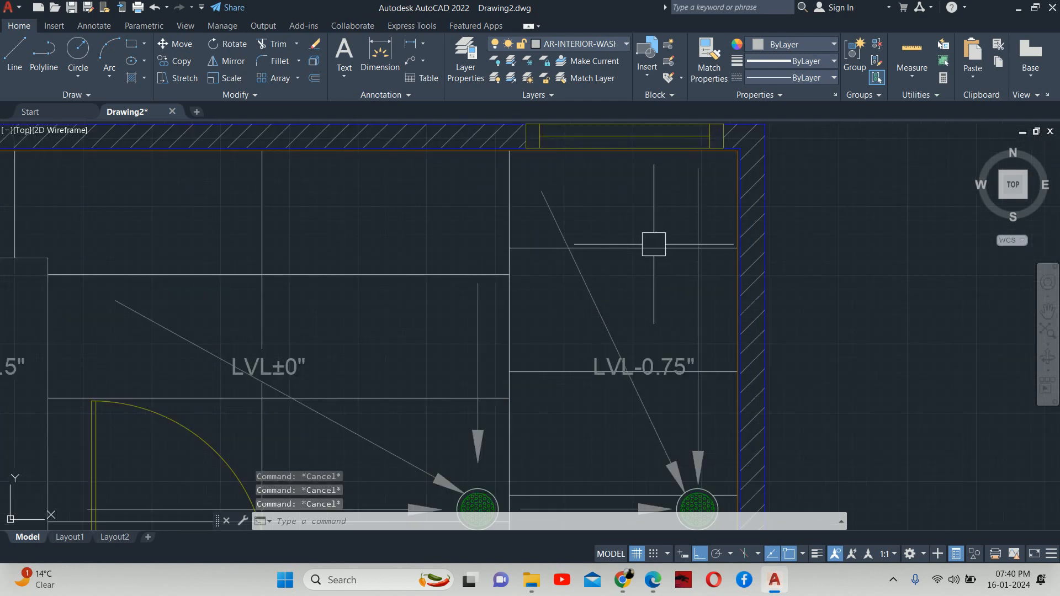
- Edit the LVL-0.75" area's horizontal hatch so its origin sits at the area's upper-left corner, on the boundary line
scroll(621, 239, down, 3)
text(HE)
key(Return)
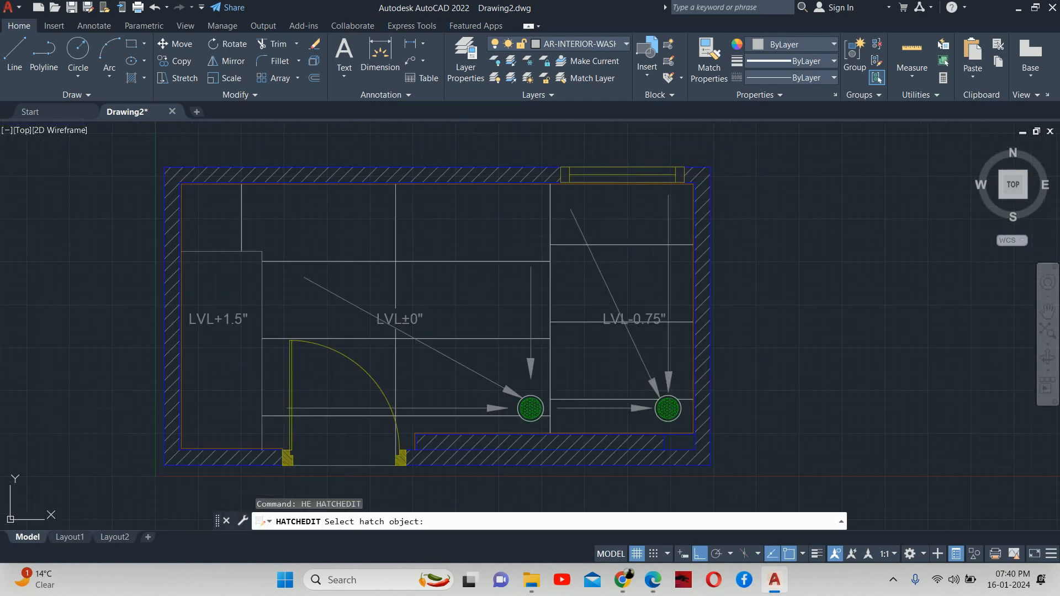
click(623, 247)
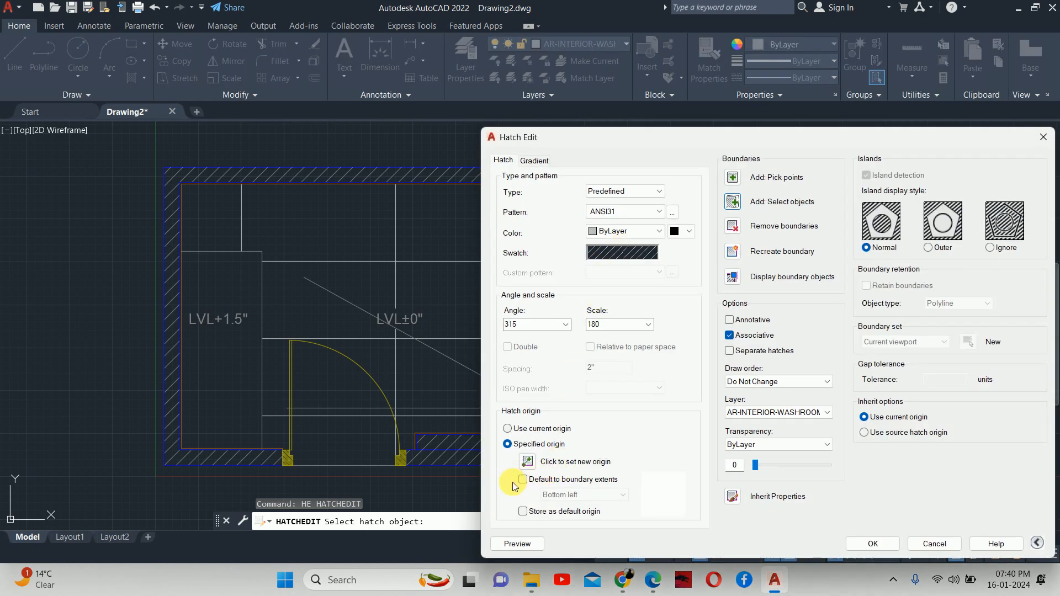
click(528, 459)
scroll(532, 183, up, 5)
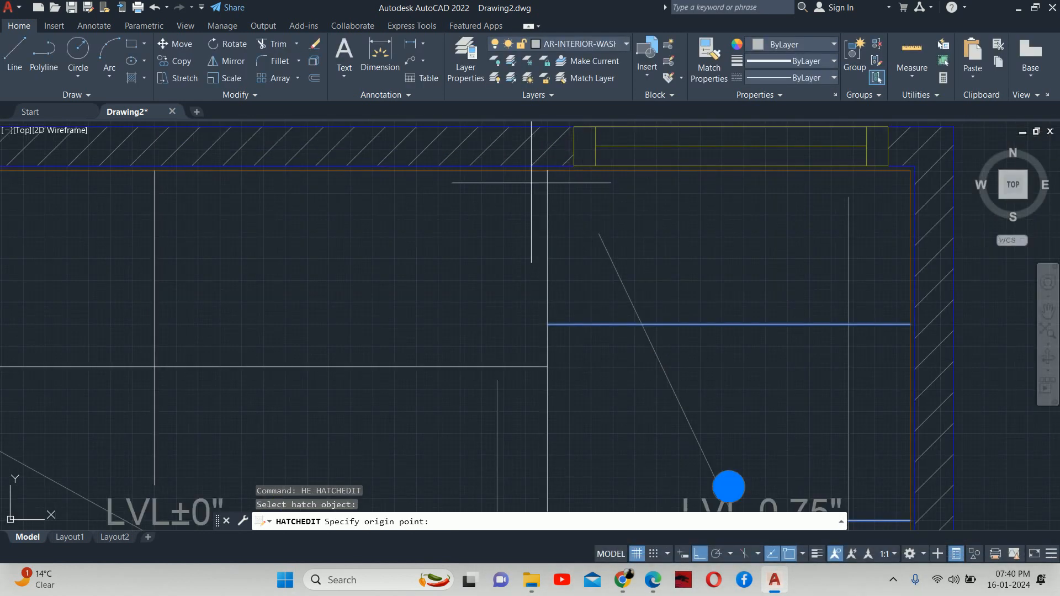
click(547, 170)
click(865, 544)
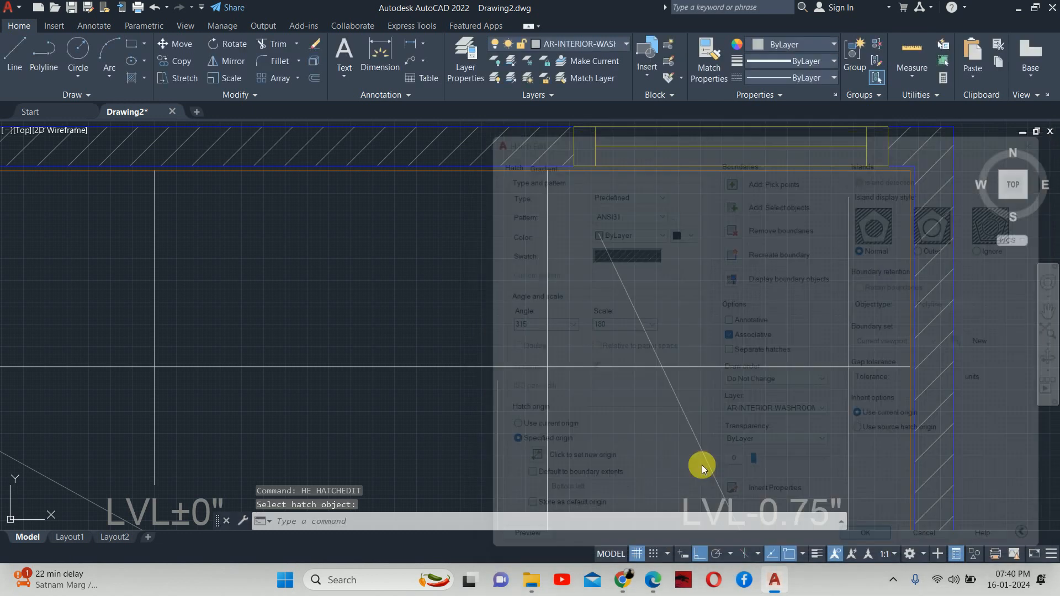
scroll(663, 420, down, 5)
key(Escape)
key(Escape)
scroll(633, 371, down, 4)
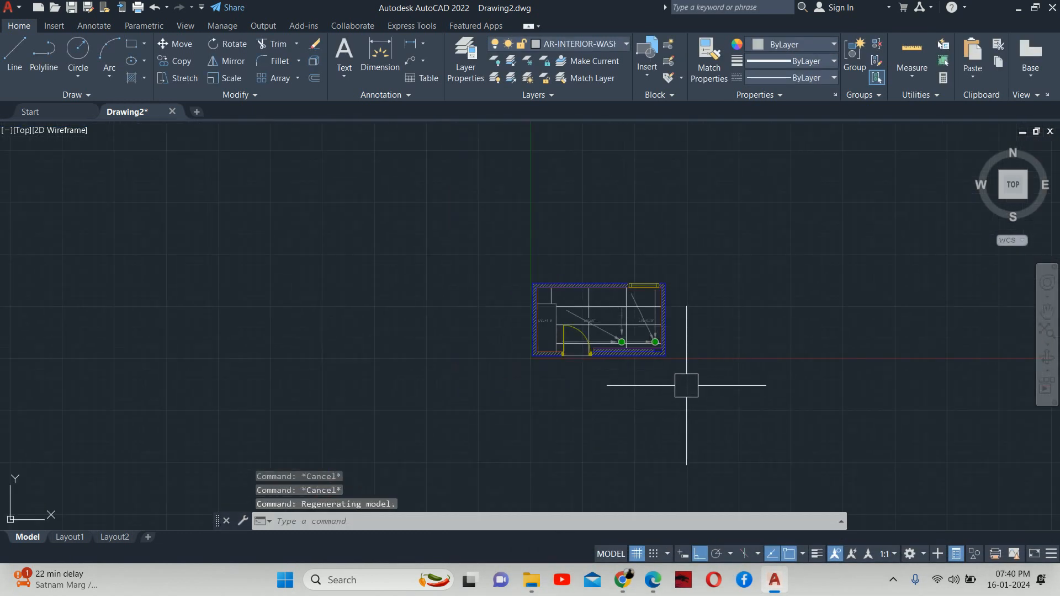
- Turn on layer 0 and the layer MEP-PLUMBING-SWP to show the sanitary fixtures with the tile pattern
scroll(629, 354, up, 2)
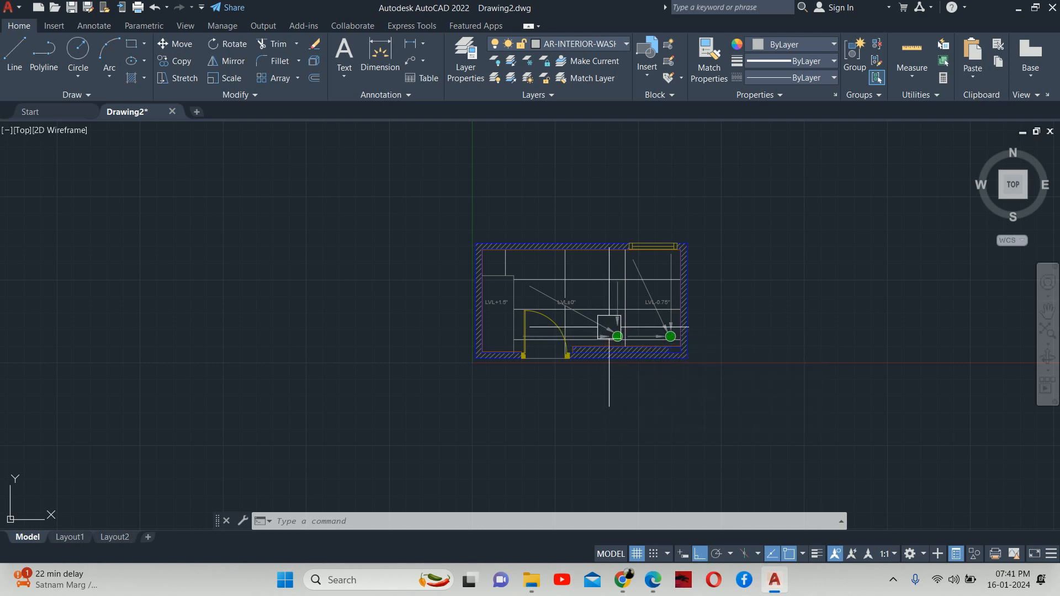
scroll(609, 328, up, 4)
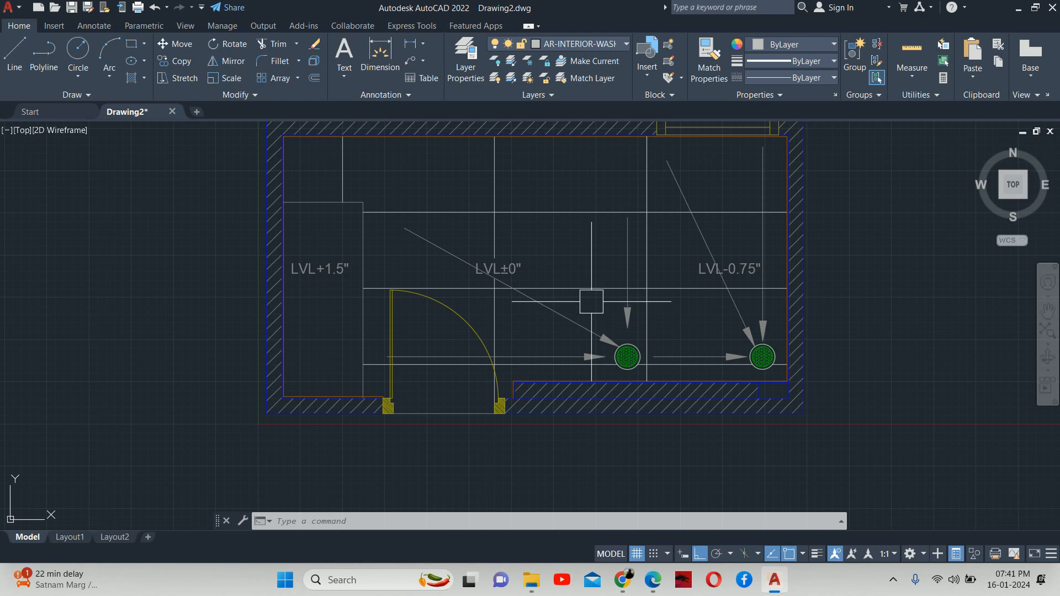
text(la)
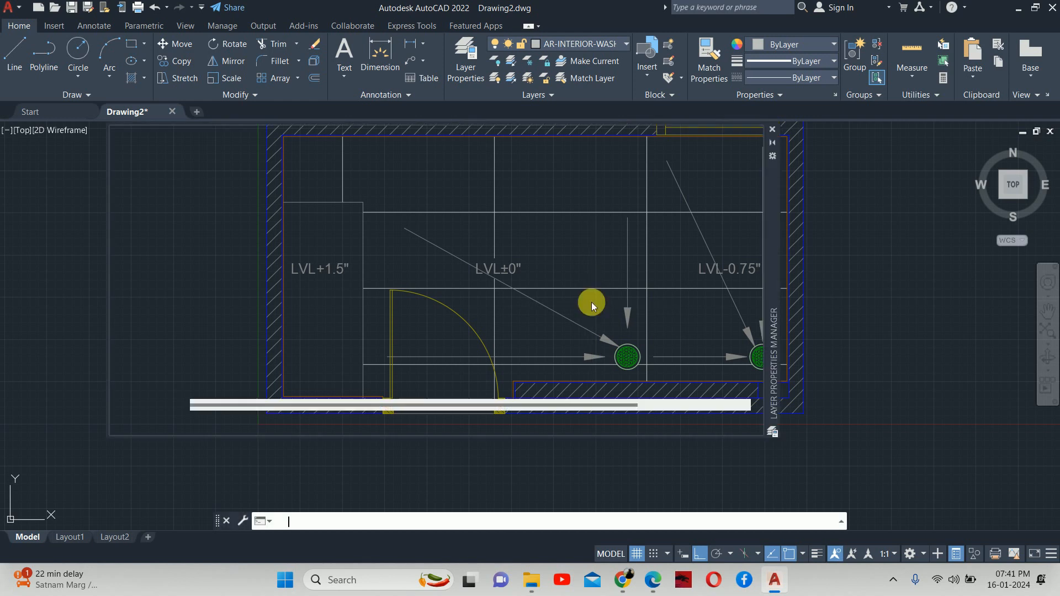
key(Return)
click(406, 190)
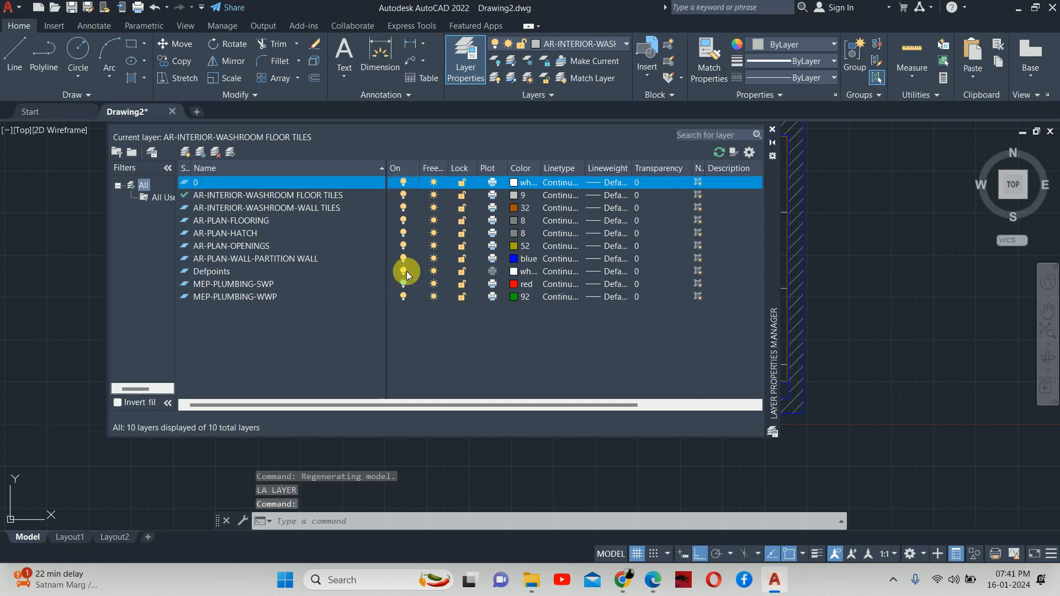
click(403, 283)
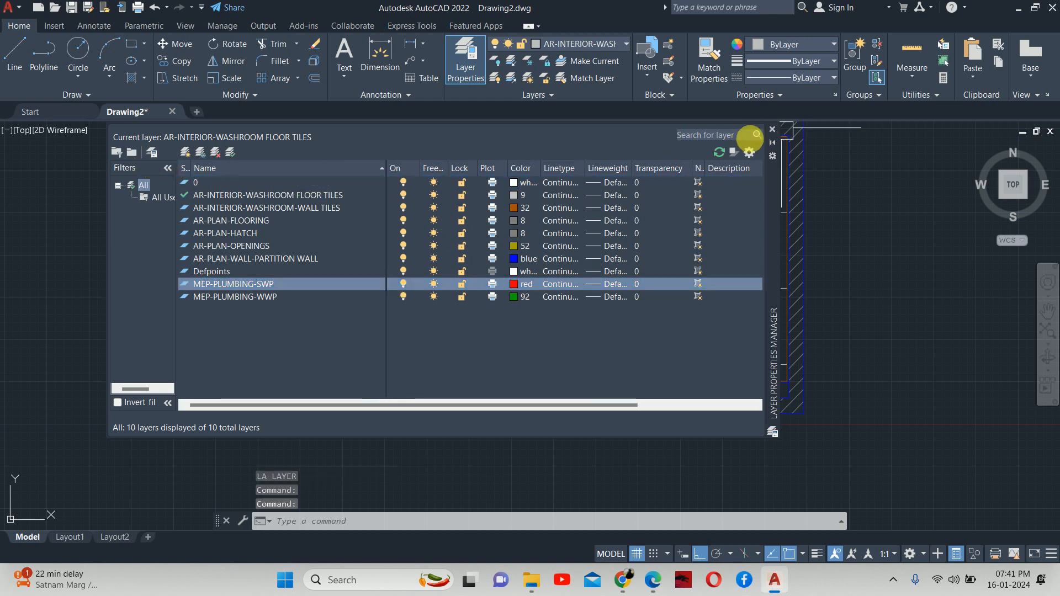
click(772, 131)
scroll(569, 359, down, 4)
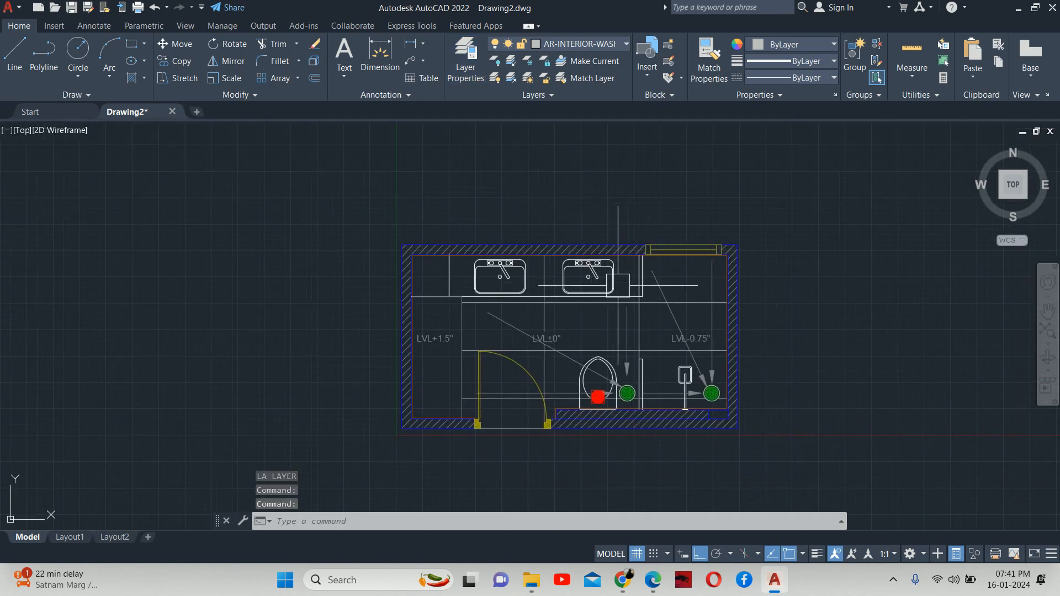
key(Escape)
key(Escape)
key(Escape)
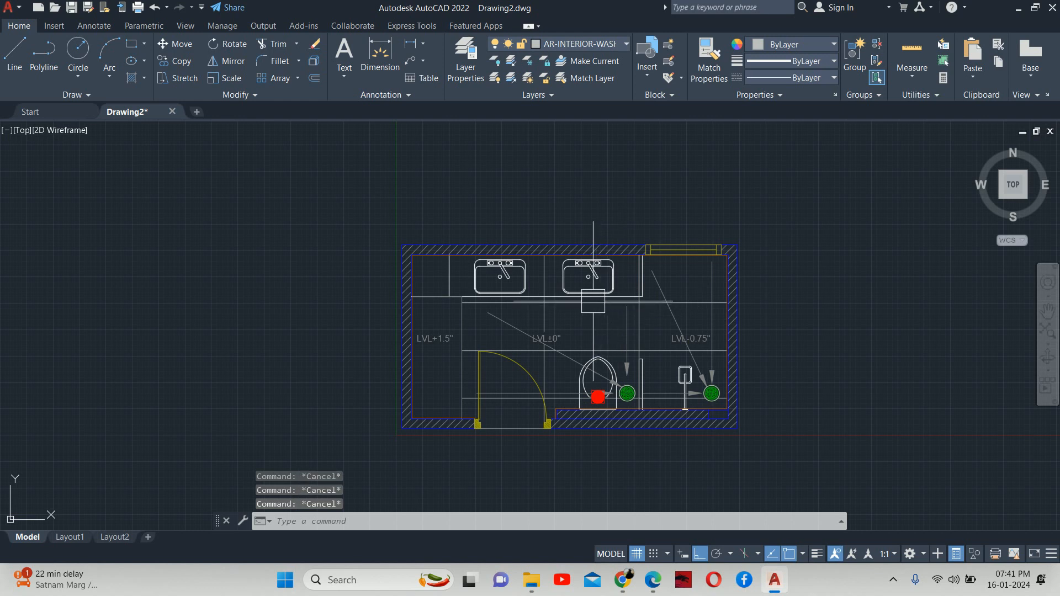
middle_drag(593, 302, 615, 289)
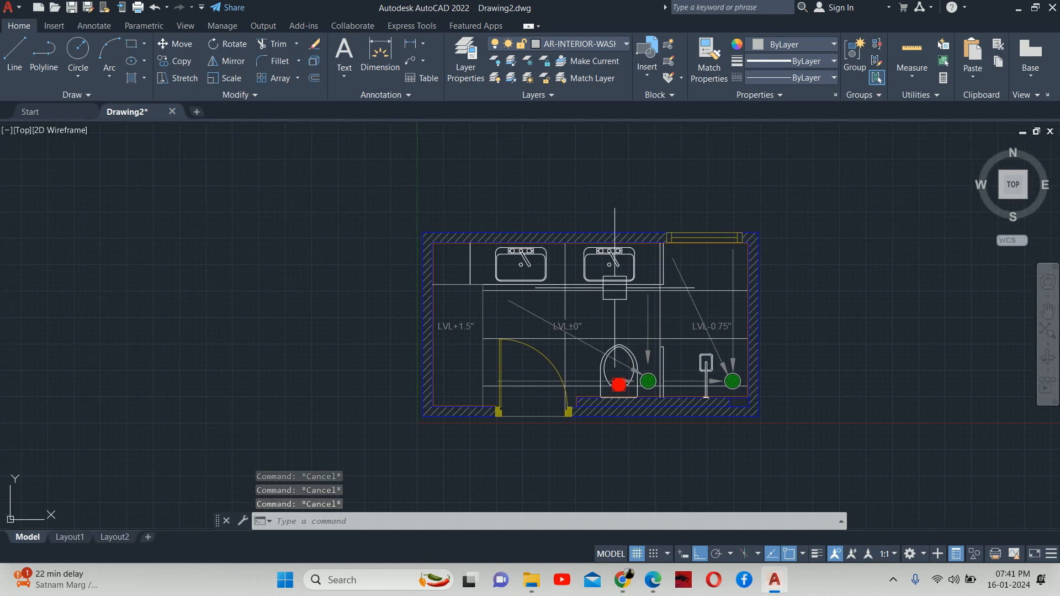
key(alt+Tab)
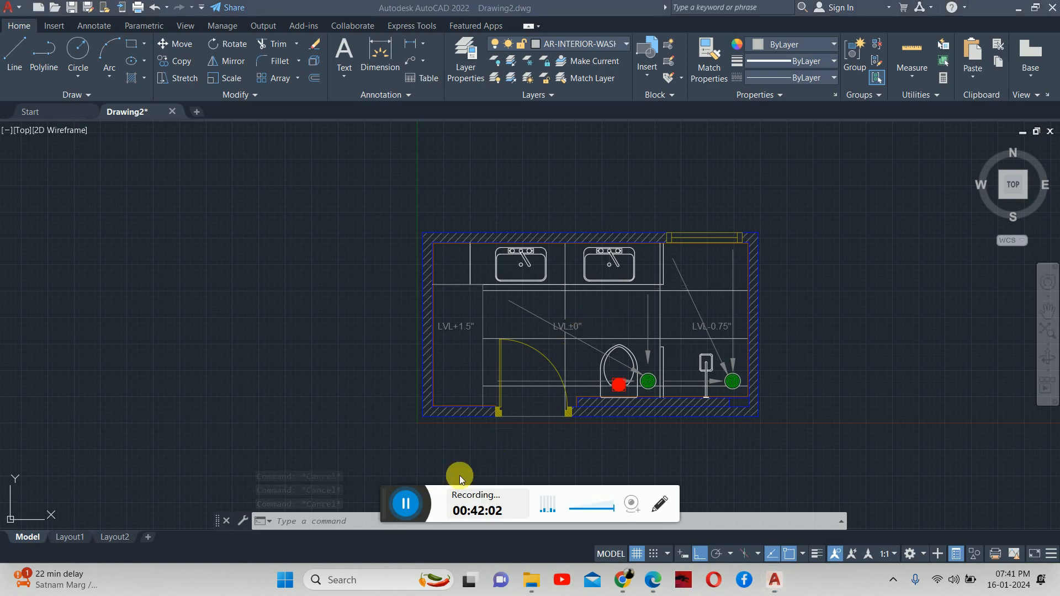